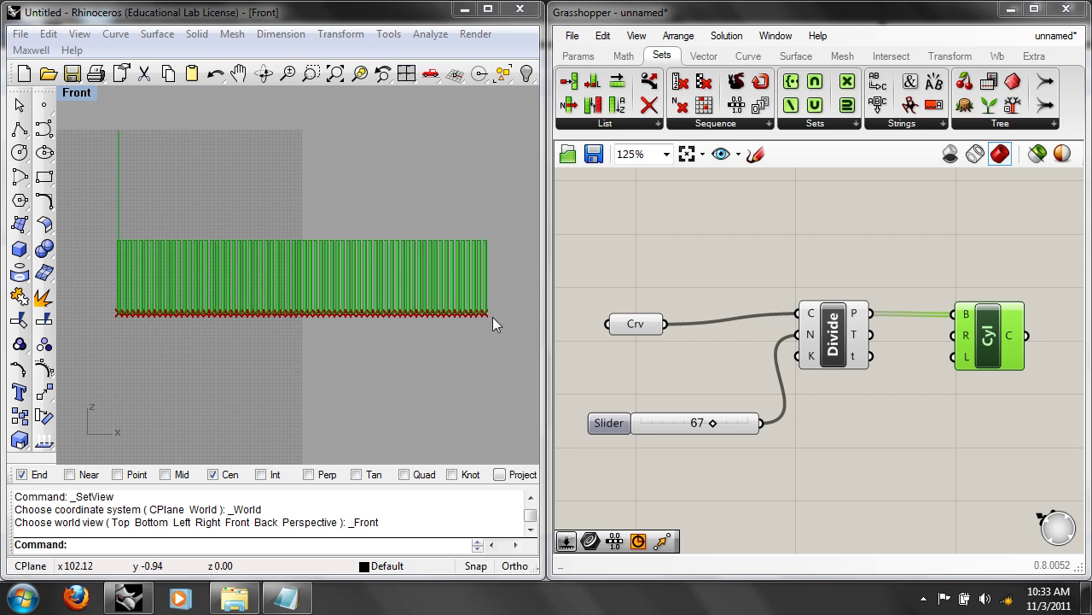
# Step: Switch the Rhino viewport to Perspective and highlight the Divide points and the Cyl cylinders in turn
pyautogui.click(77, 94)
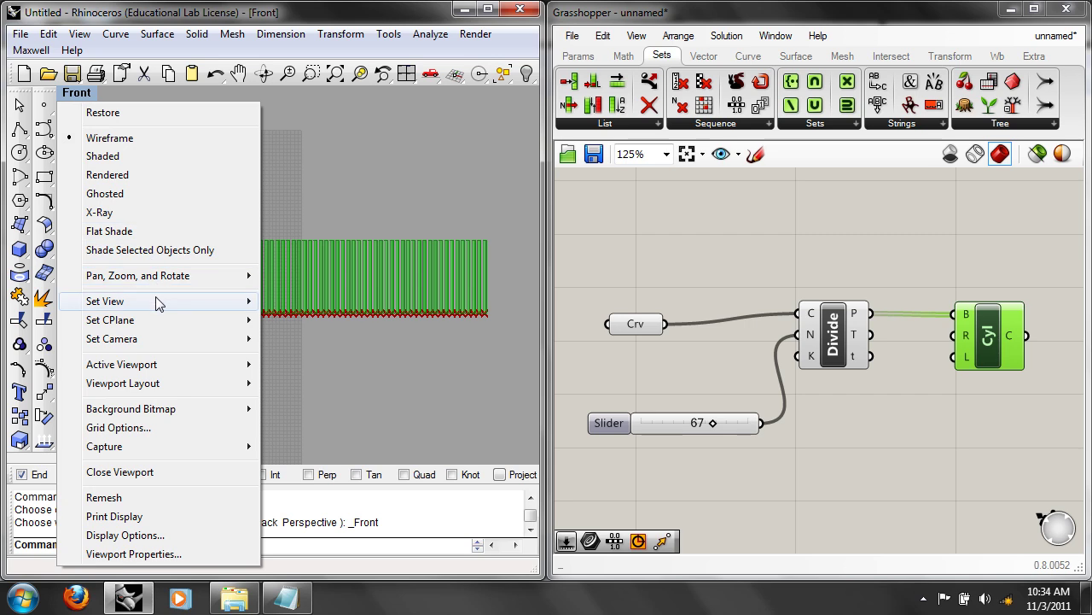
pyautogui.moveTo(227, 301)
pyautogui.click(312, 439)
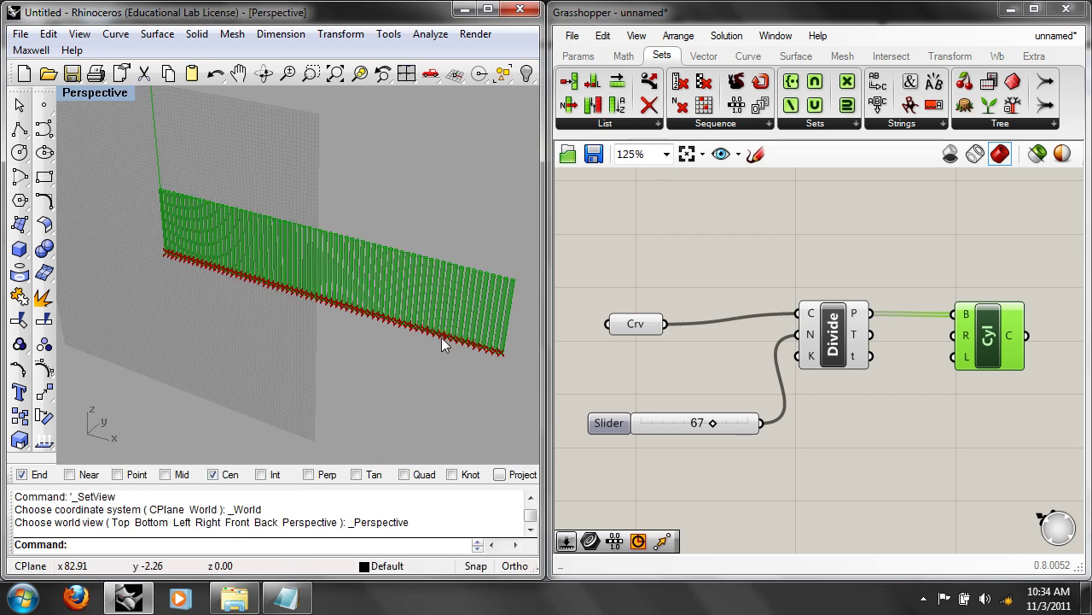
pyautogui.click(844, 334)
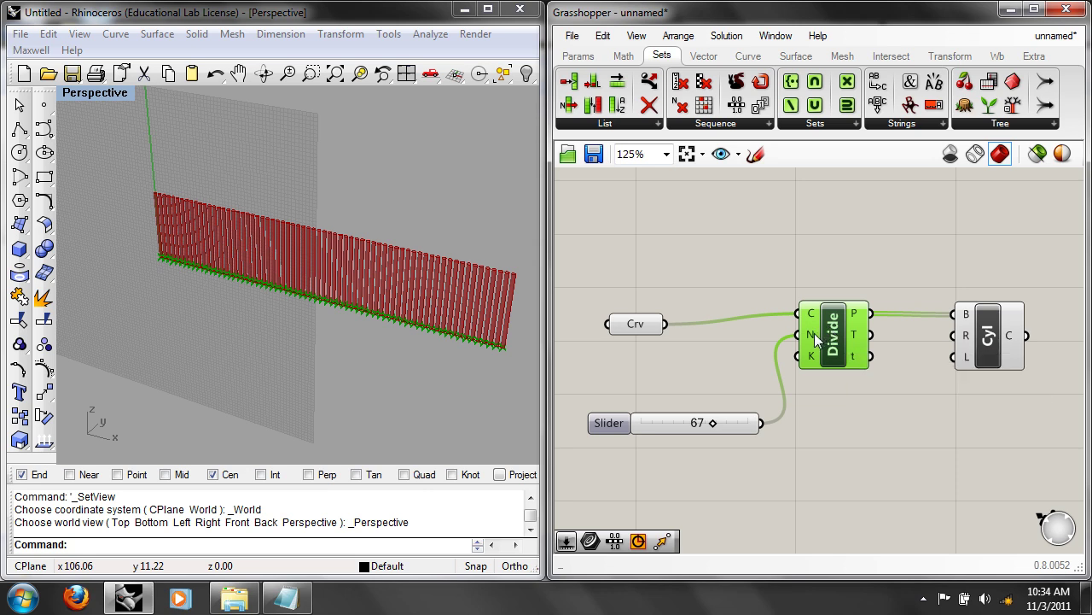
pyautogui.click(993, 327)
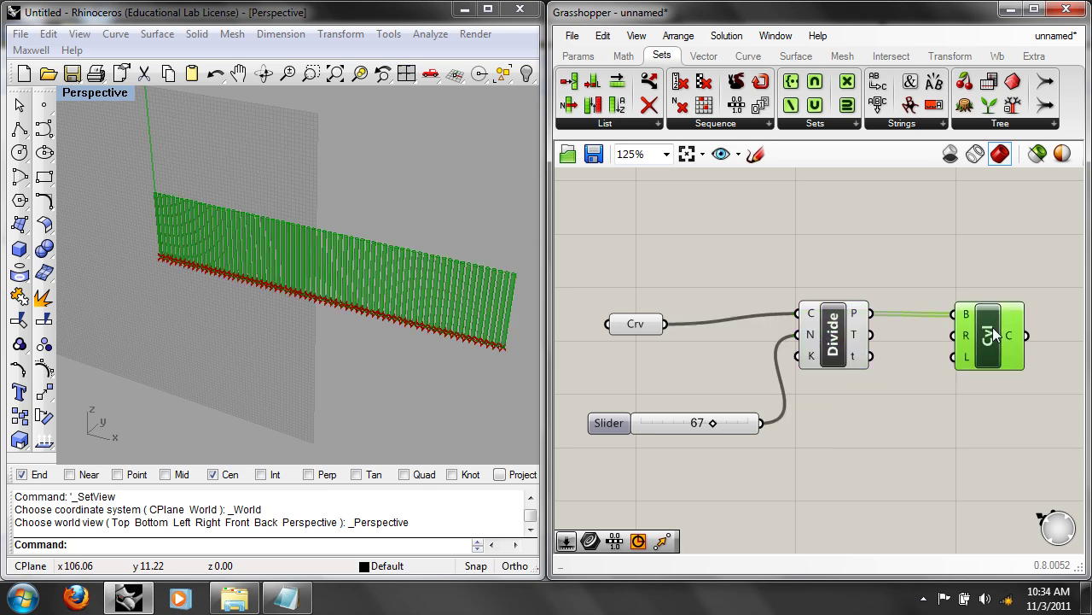
# Step: Inspect the number set for the Cyl component's L (length) input and compare the Divide and Cyl geometry
pyautogui.rightClick(961, 356)
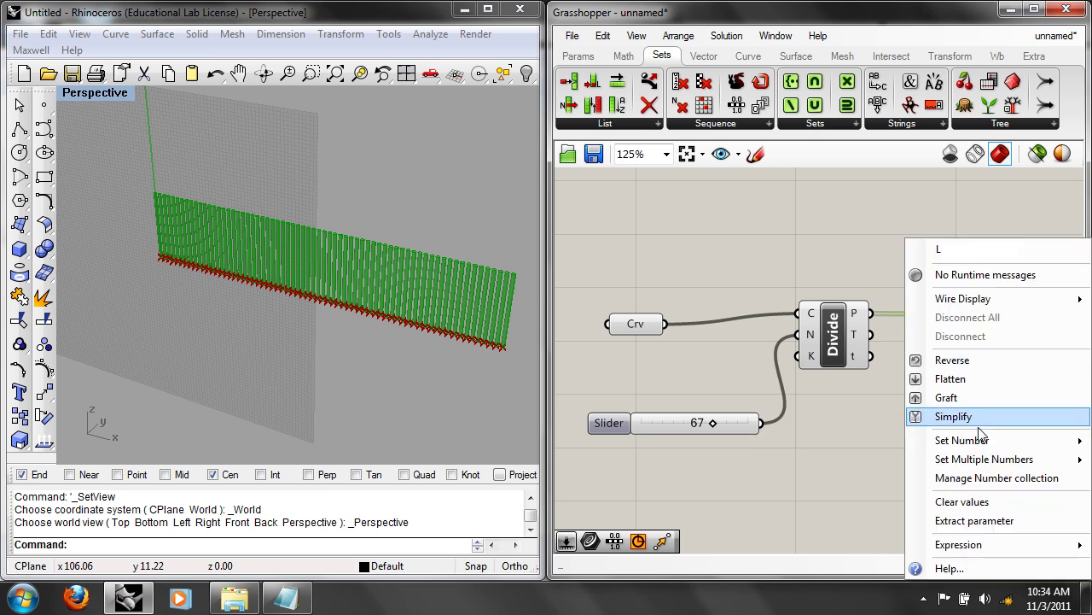
pyautogui.moveTo(981, 445)
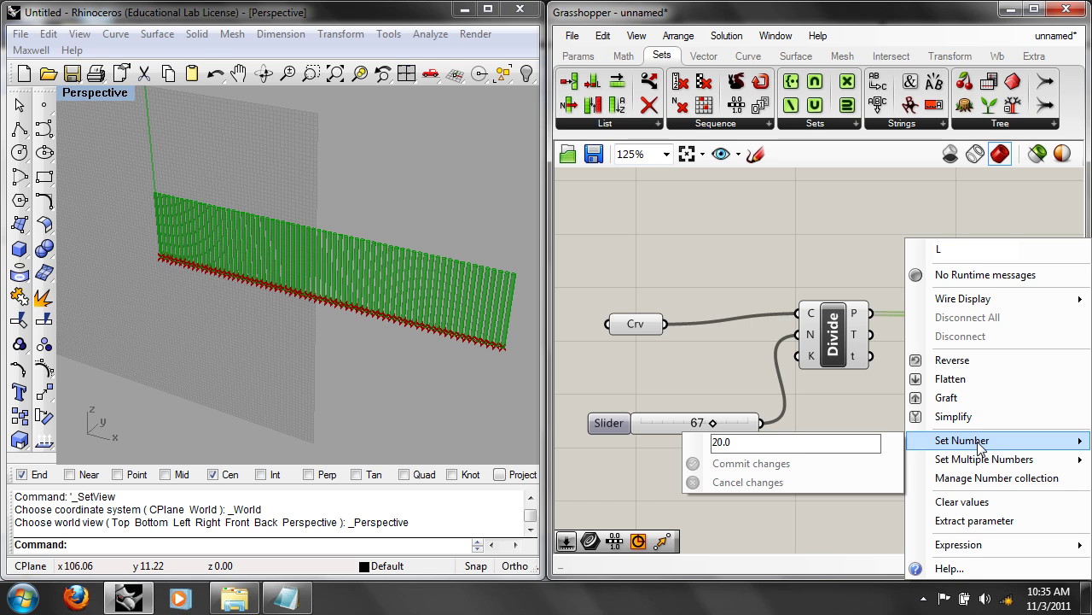
pyautogui.click(854, 190)
pyautogui.click(827, 323)
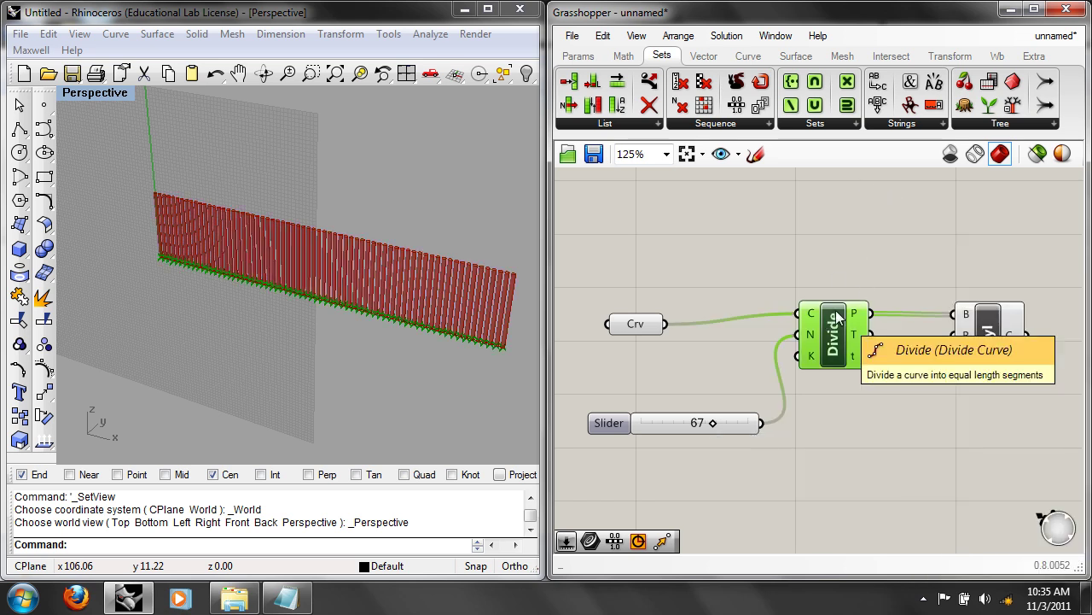
pyautogui.click(991, 341)
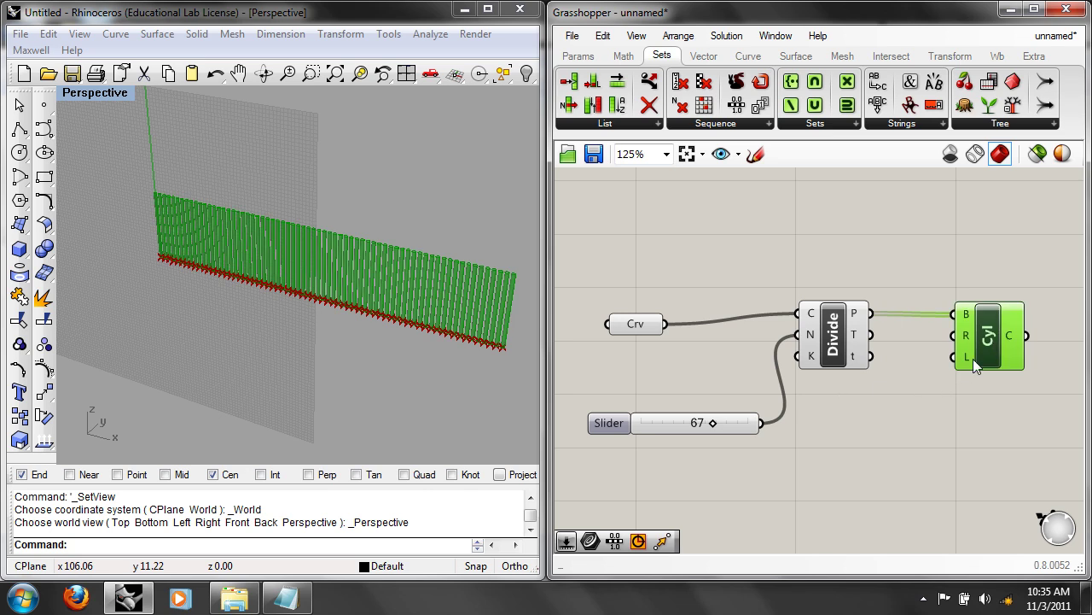
pyautogui.rightClick(972, 358)
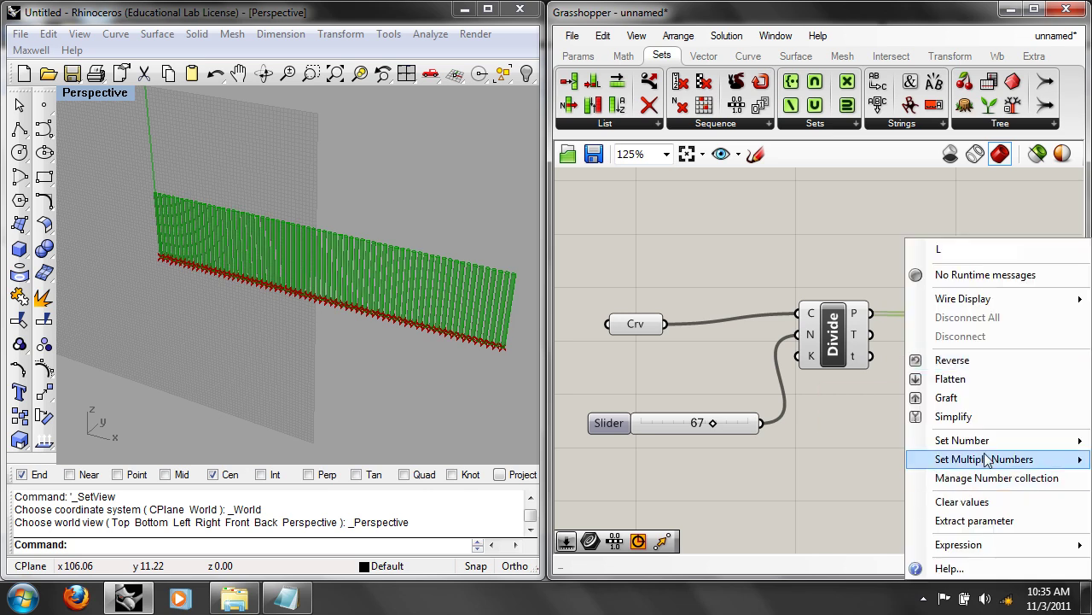
pyautogui.moveTo(985, 447)
pyautogui.click(864, 419)
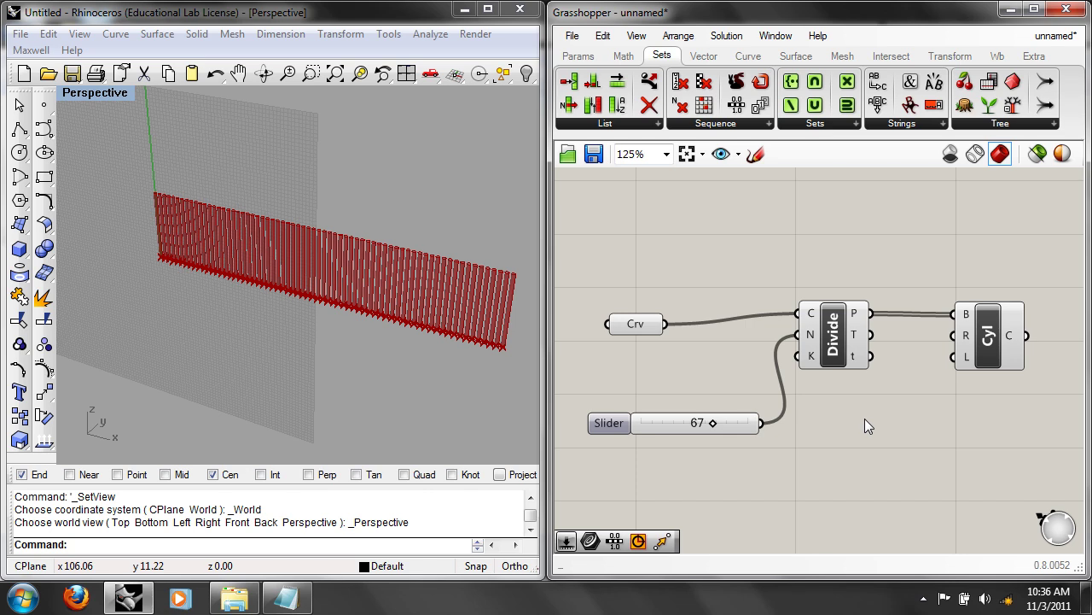
# Step: Return the Rhino viewport to the Front view
pyautogui.moveTo(741, 424); pyautogui.dragTo(729, 386, button='right')
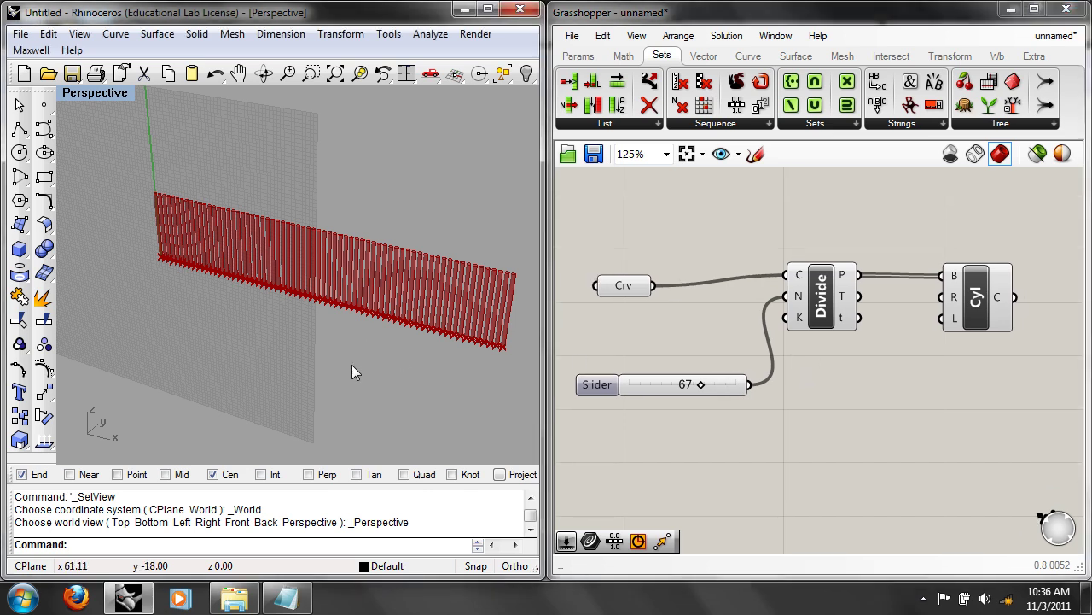
pyautogui.write('Front')
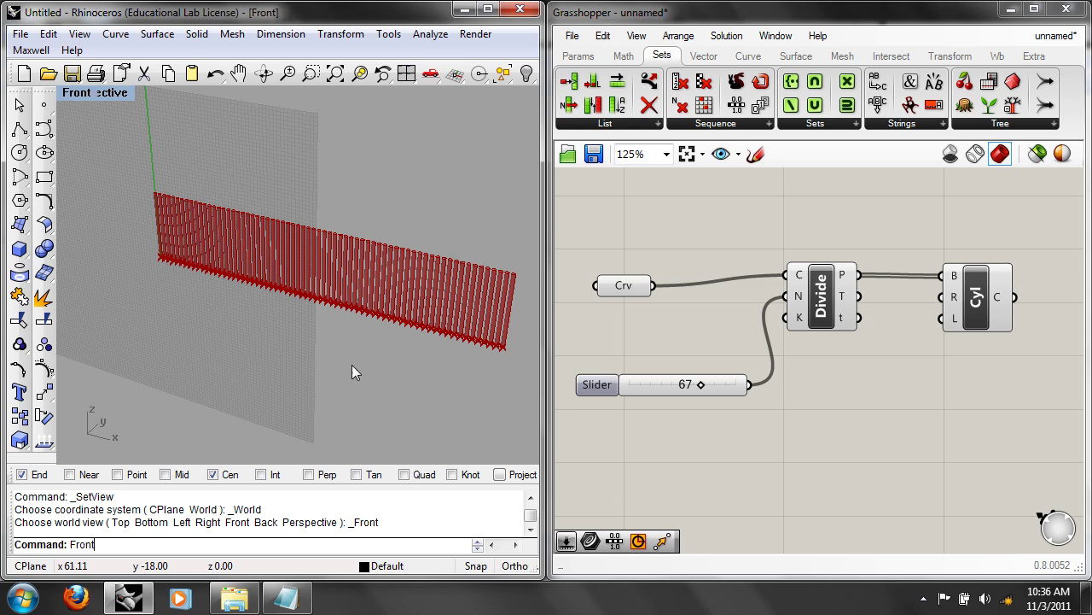
pyautogui.press('Return')
pyautogui.scroll(-2, 341, 339)
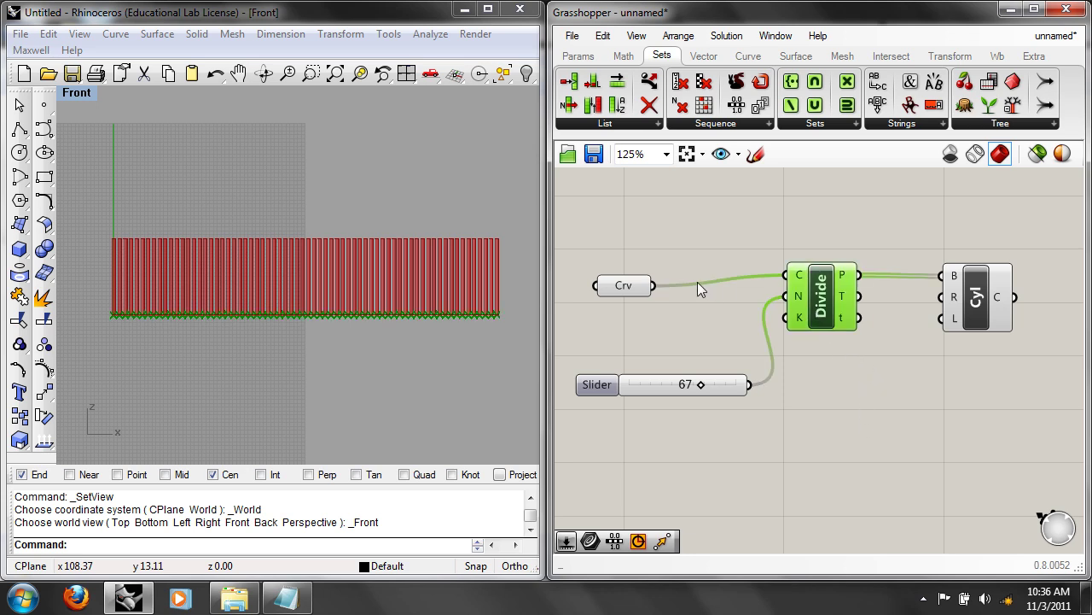
# Step: Examine the geometry of the Crv, Divide and Cyl components by selecting each in turn
pyautogui.click(642, 289)
pyautogui.click(821, 294)
pyautogui.moveTo(897, 299); pyautogui.dragTo(860, 291, button='right')
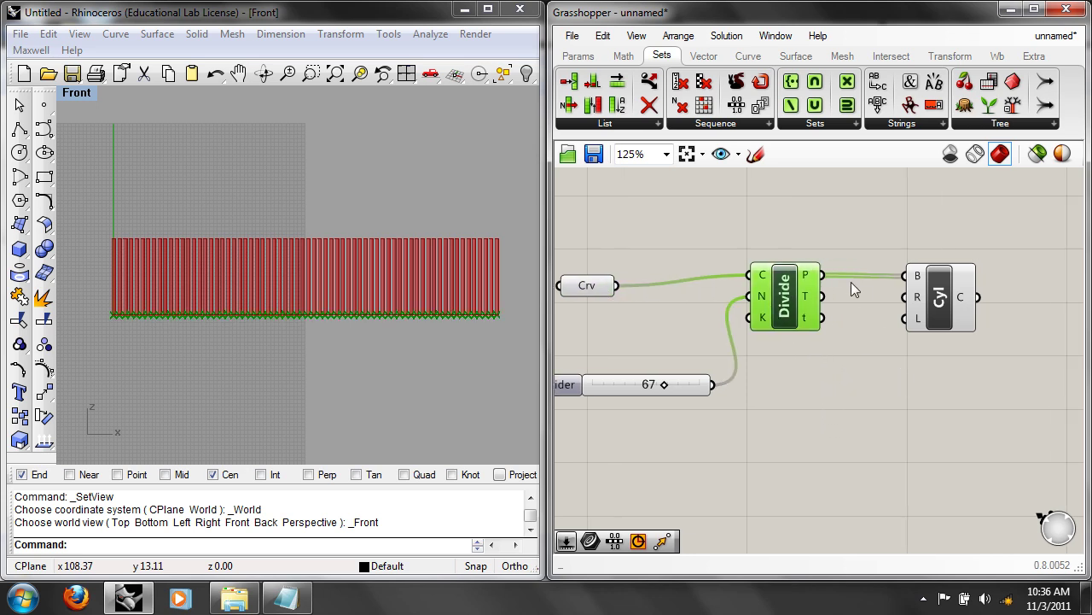
pyautogui.click(920, 285)
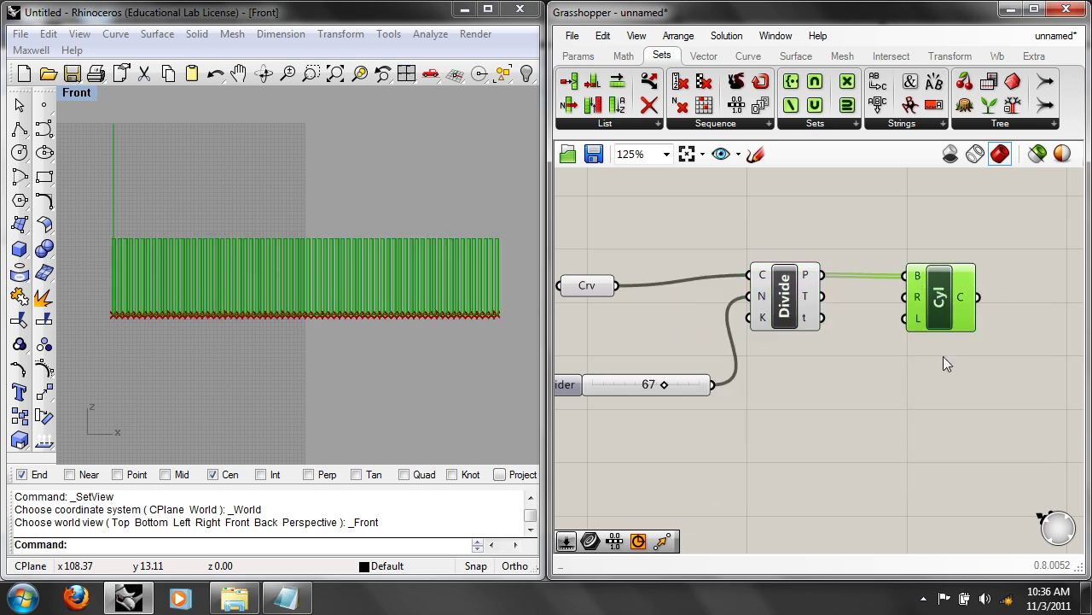
# Step: Shift the Cyl component away from Divide and place a Cull Nth component below the wire between them
pyautogui.moveTo(944, 387); pyautogui.dragTo(799, 378, button='right')
pyautogui.moveTo(793, 295); pyautogui.dragTo(823, 299)
pyautogui.click(823, 367)
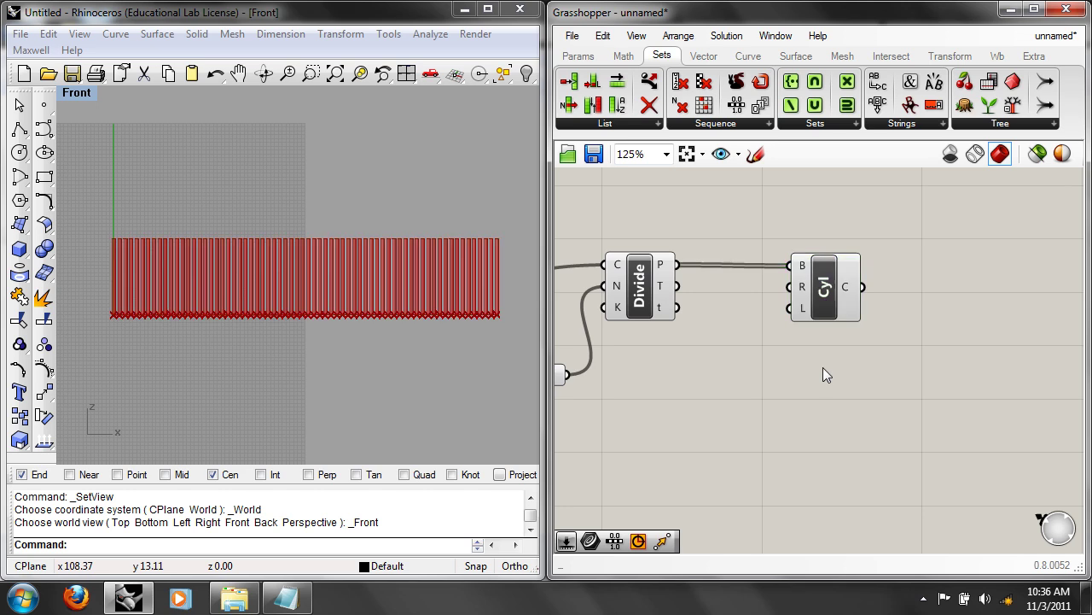
pyautogui.moveTo(797, 240); pyautogui.dragTo(842, 249, button='right')
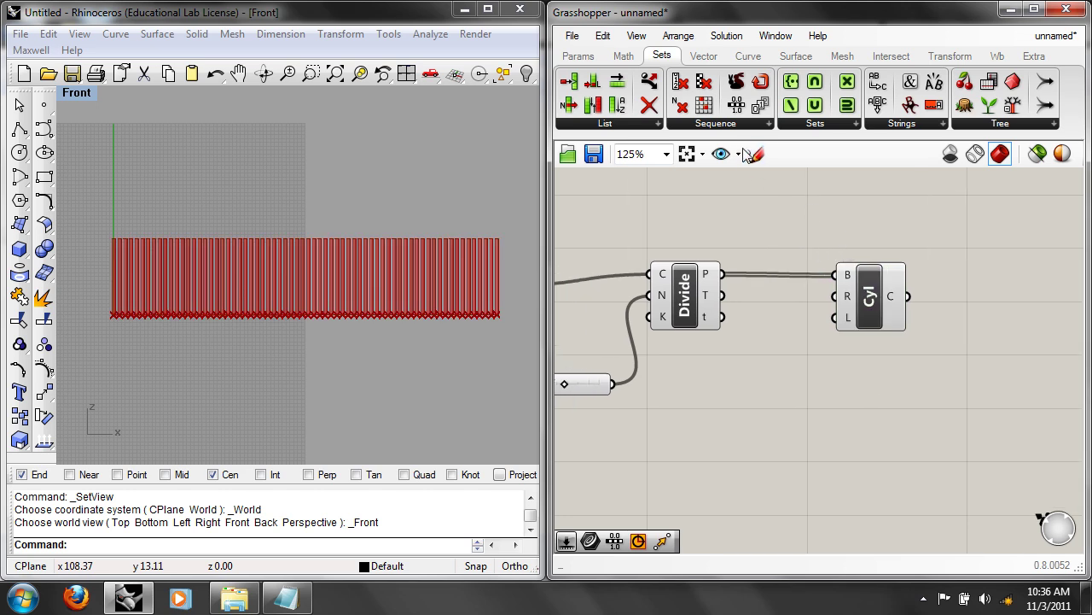
pyautogui.click(707, 124)
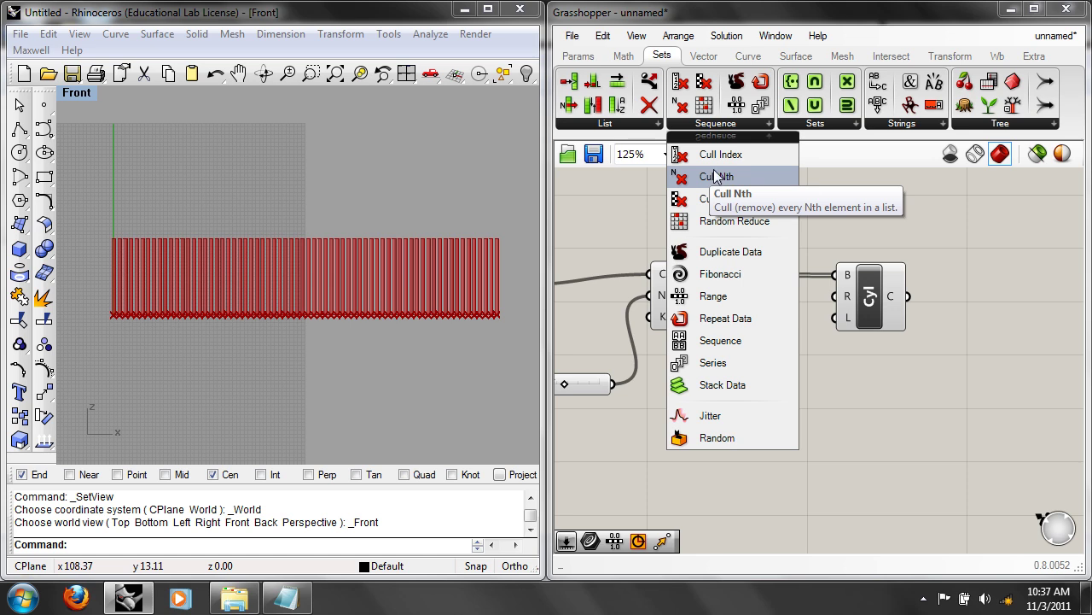
pyautogui.moveTo(715, 177); pyautogui.dragTo(779, 325)
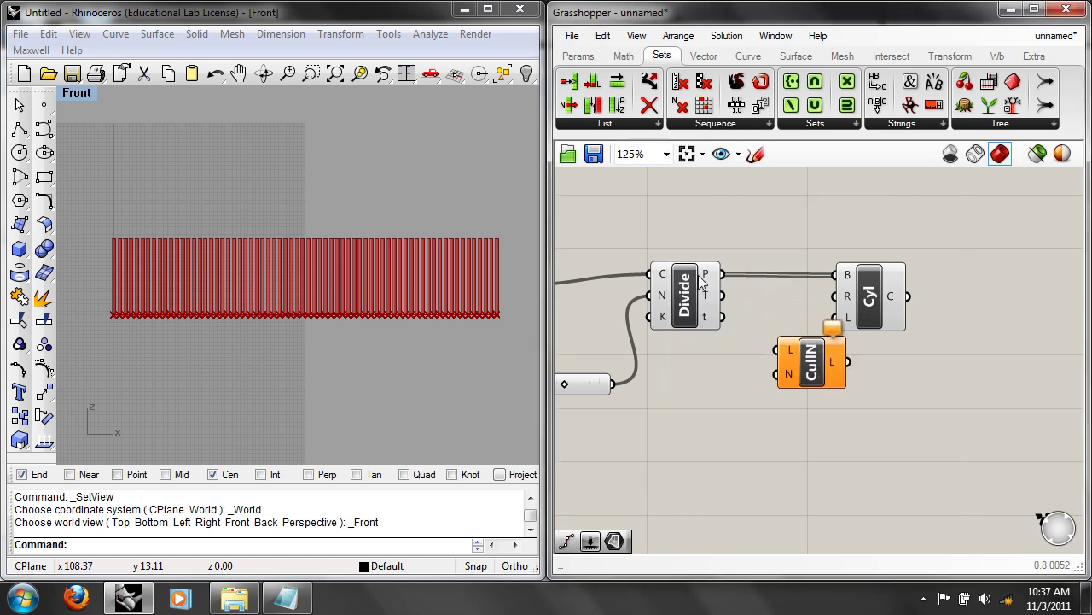
# Step: Move Cyl farther from Divide, then wire Divide's P output into Cull Nth's list input and the culled list into Cyl's B input
pyautogui.moveTo(720, 282)
pyautogui.moveTo(899, 297)
pyautogui.moveTo(886, 306); pyautogui.dragTo(943, 306)
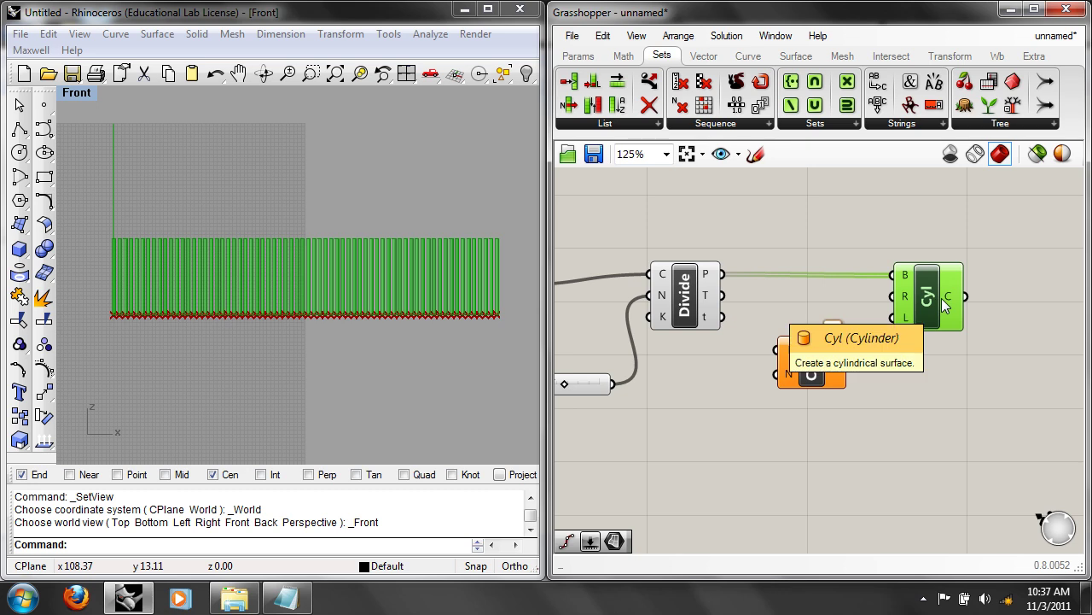
pyautogui.click(941, 398)
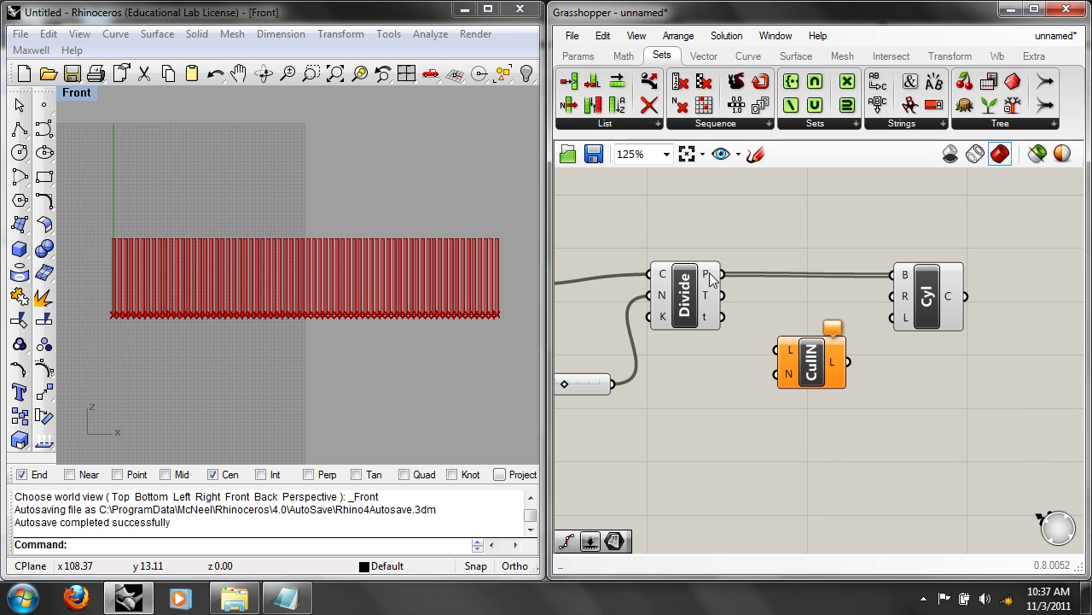
pyautogui.moveTo(715, 276); pyautogui.dragTo(778, 350)
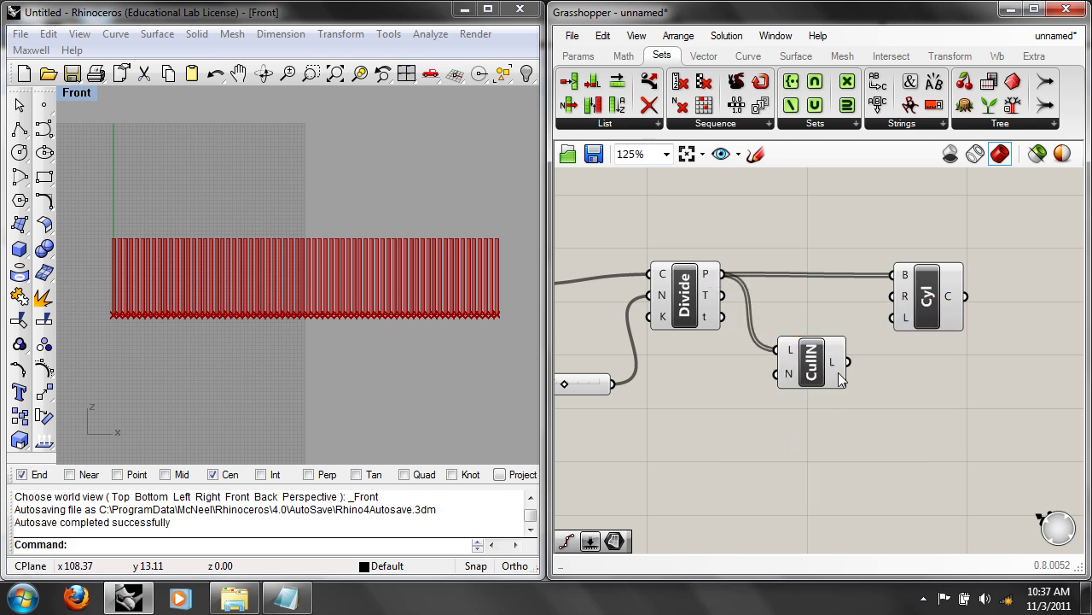
pyautogui.moveTo(847, 361); pyautogui.dragTo(897, 275)
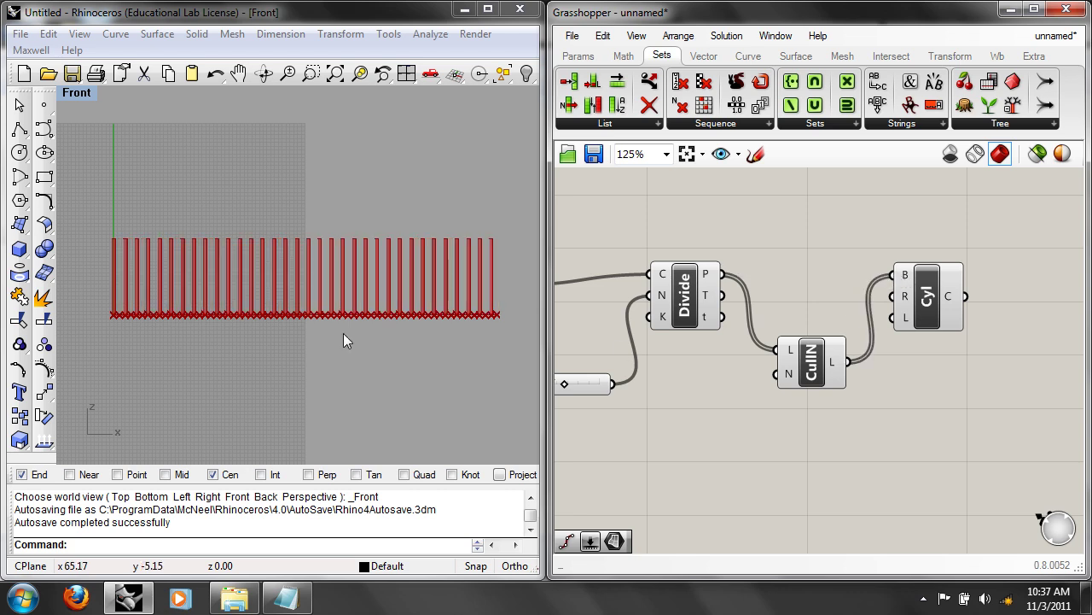
# Step: Duplicate the division-count slider and place the copy below the Cull Nth component
pyautogui.doubleClick(754, 478)
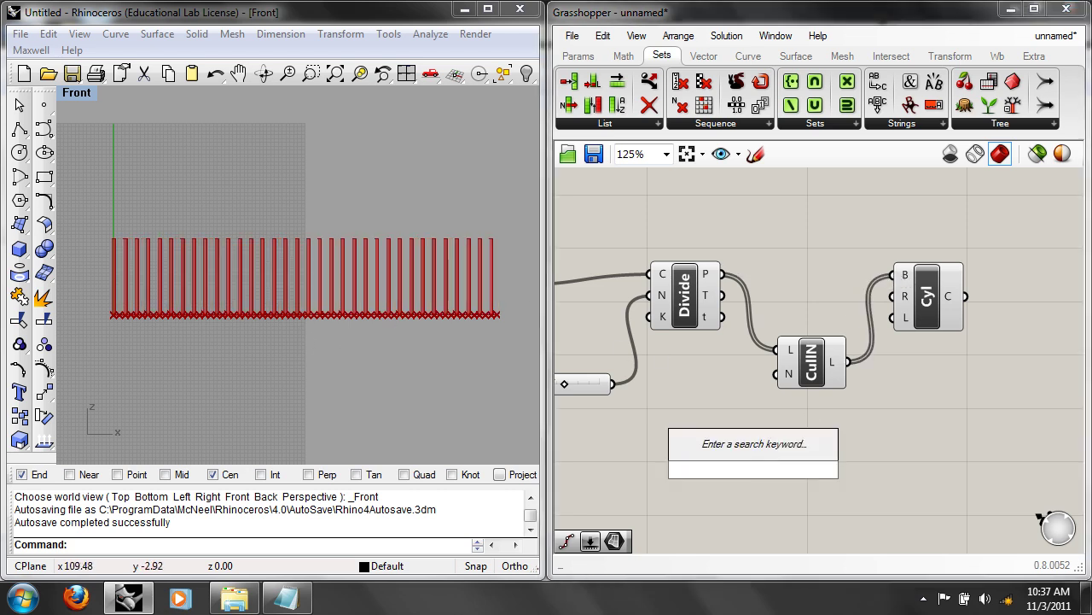
pyautogui.write('num')
pyautogui.moveTo(711, 483); pyautogui.dragTo(786, 466, button='right')
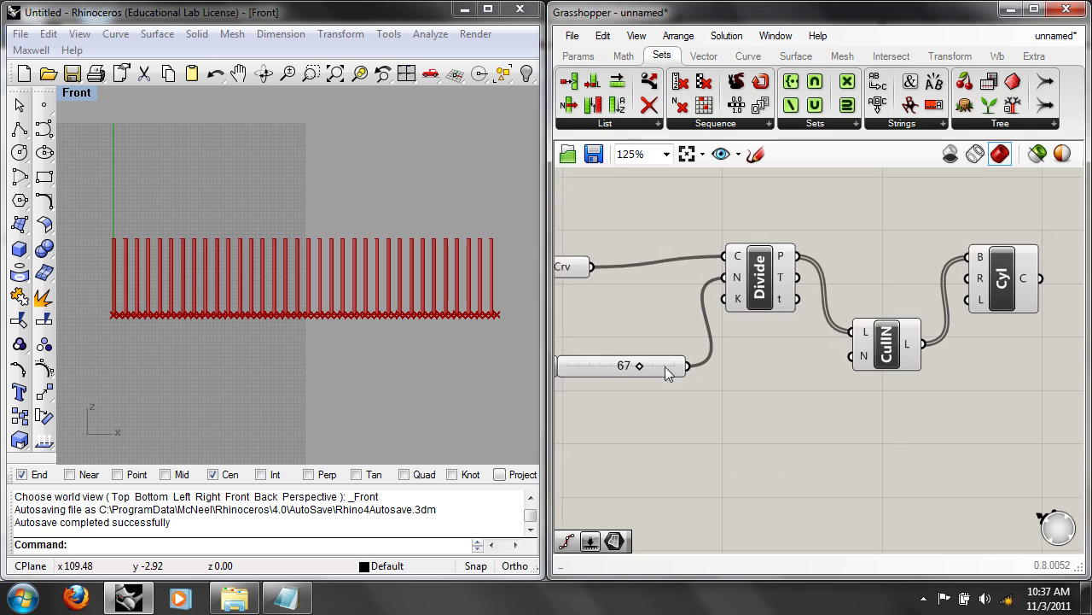
pyautogui.click(665, 367)
pyautogui.keyDown('alt'); pyautogui.moveTo(662, 365); pyautogui.dragTo(824, 431); pyautogui.keyUp('alt')
# Step: Set the copied slider's maximum to 20 in its numeric domain
pyautogui.rightClick(823, 431)
pyautogui.click(872, 462)
pyautogui.doubleClick(931, 446)
pyautogui.write('20')
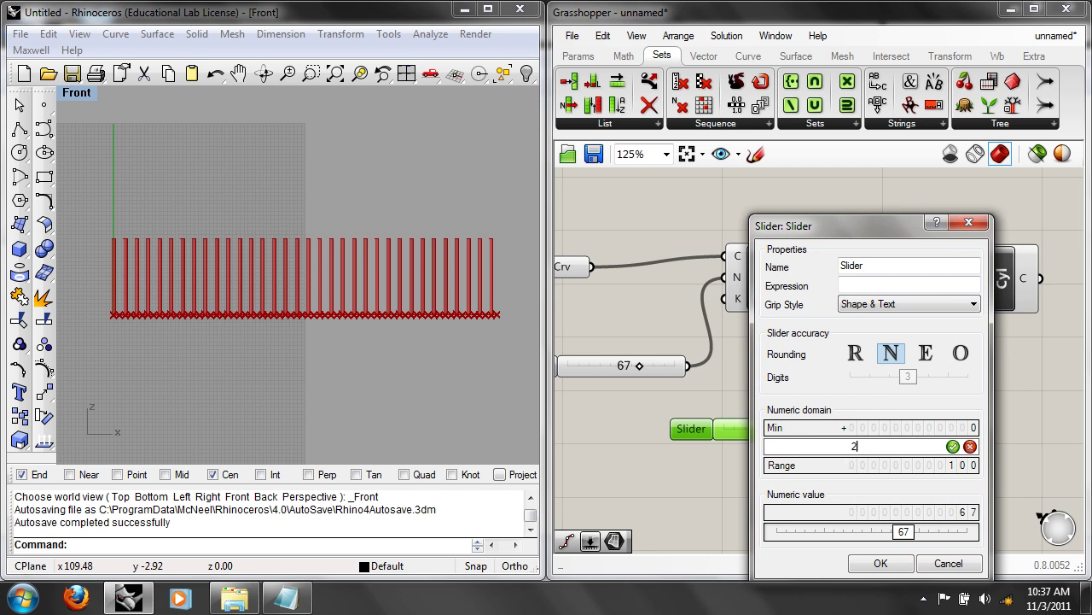
pyautogui.click(953, 446)
pyautogui.click(879, 564)
# Step: Connect the copied slider to Cull Nth's N input and set its value to 4
pyautogui.click(888, 495)
pyautogui.moveTo(854, 368); pyautogui.dragTo(854, 363)
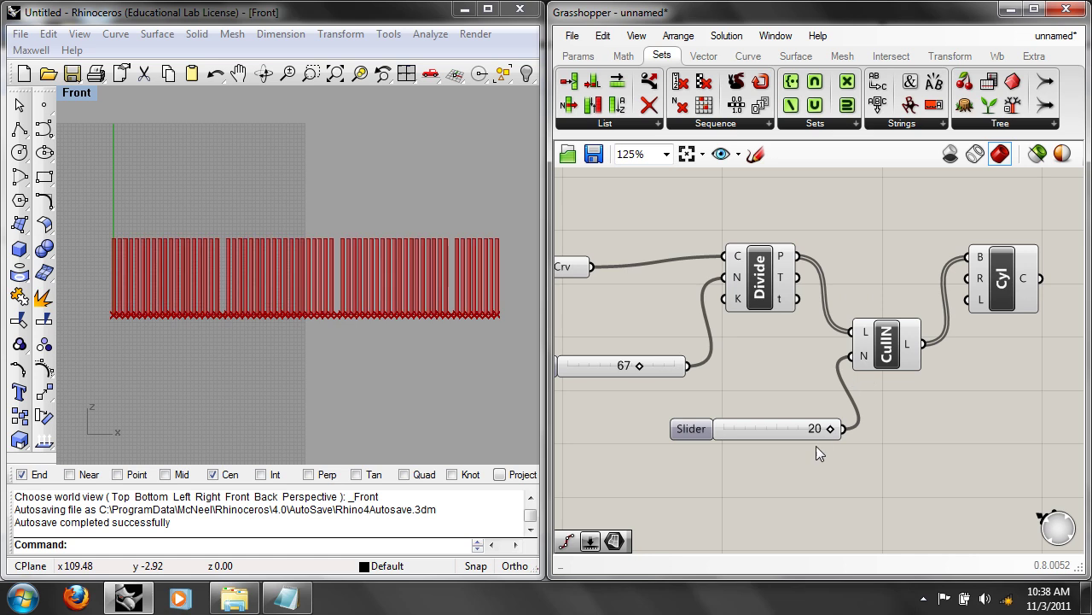
pyautogui.moveTo(830, 429); pyautogui.dragTo(717, 427)
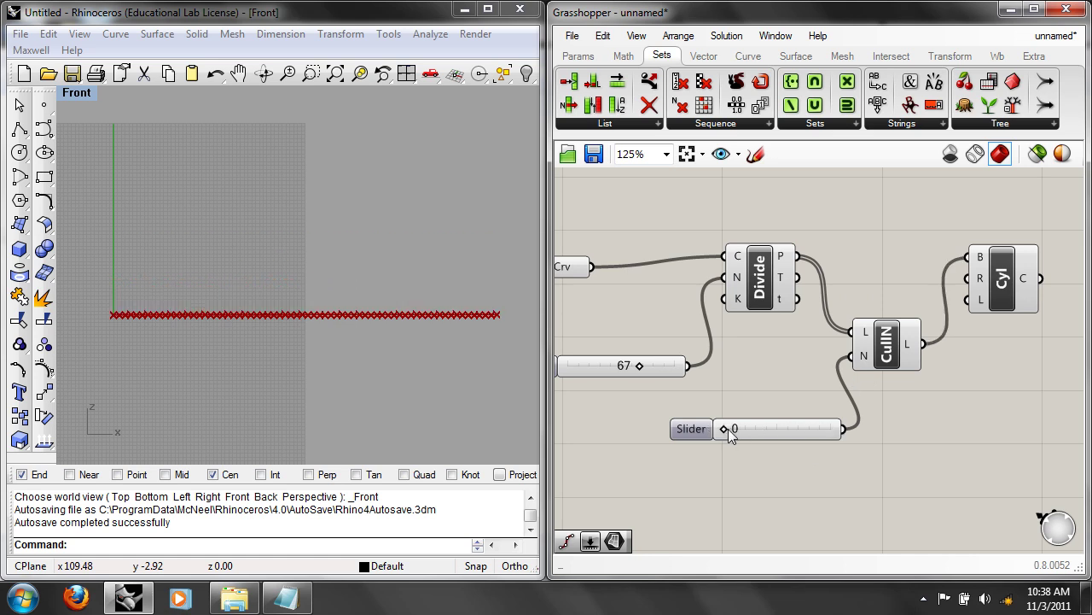
pyautogui.moveTo(730, 430); pyautogui.dragTo(740, 428)
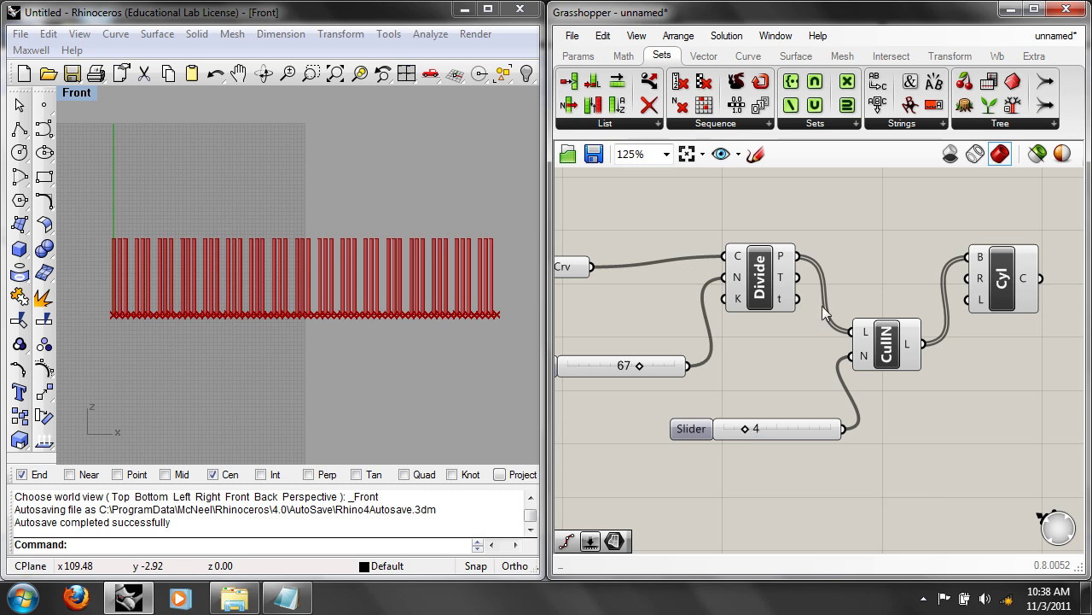
# Step: Review the definition from curve to cylinders, comparing the geometry of Divide, Cull Nth and Cyl in the viewport
pyautogui.click(783, 272)
pyautogui.click(884, 345)
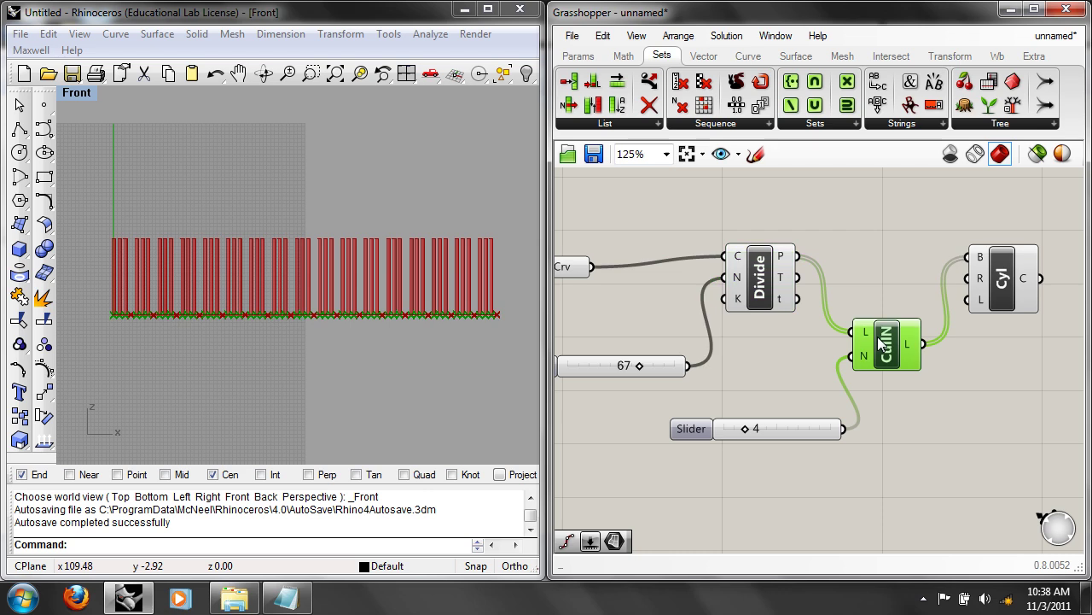
pyautogui.click(1003, 269)
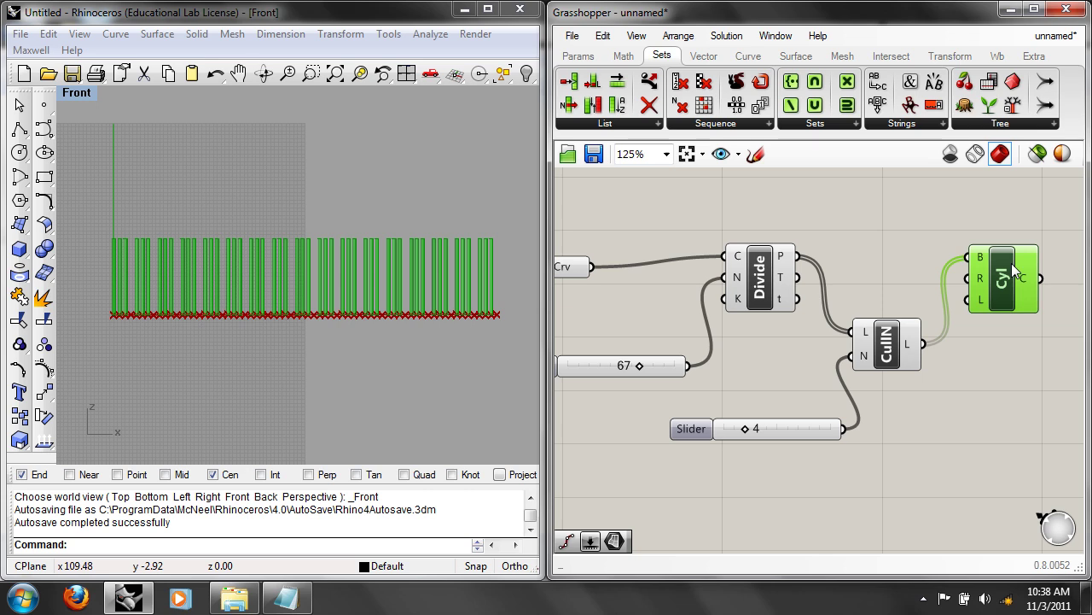
pyautogui.moveTo(987, 343); pyautogui.dragTo(975, 342, button='right')
pyautogui.click(979, 364)
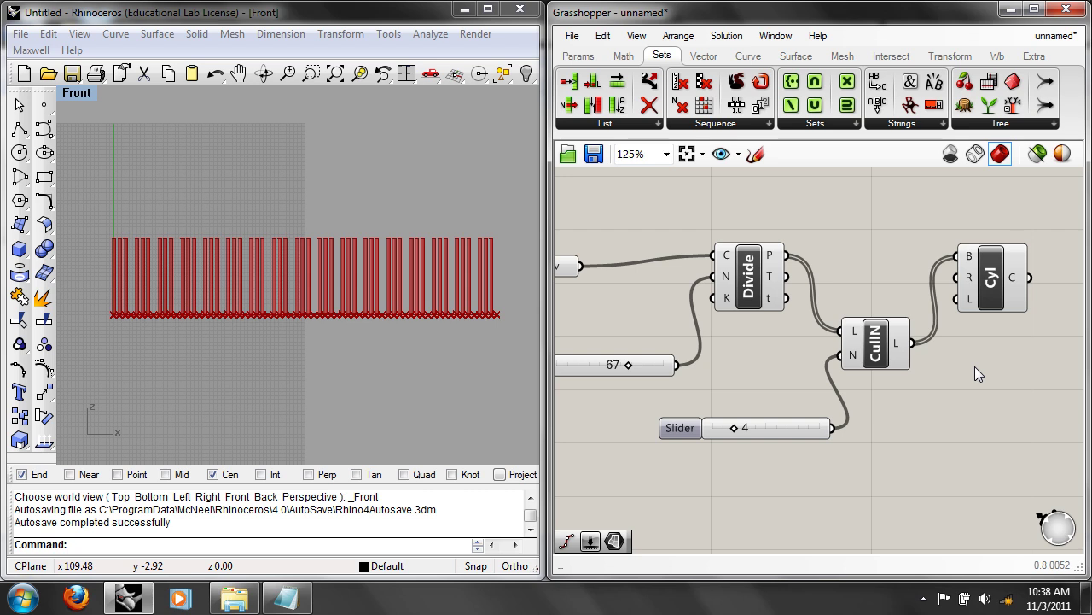
pyautogui.moveTo(571, 278); pyautogui.dragTo(690, 248, button='right')
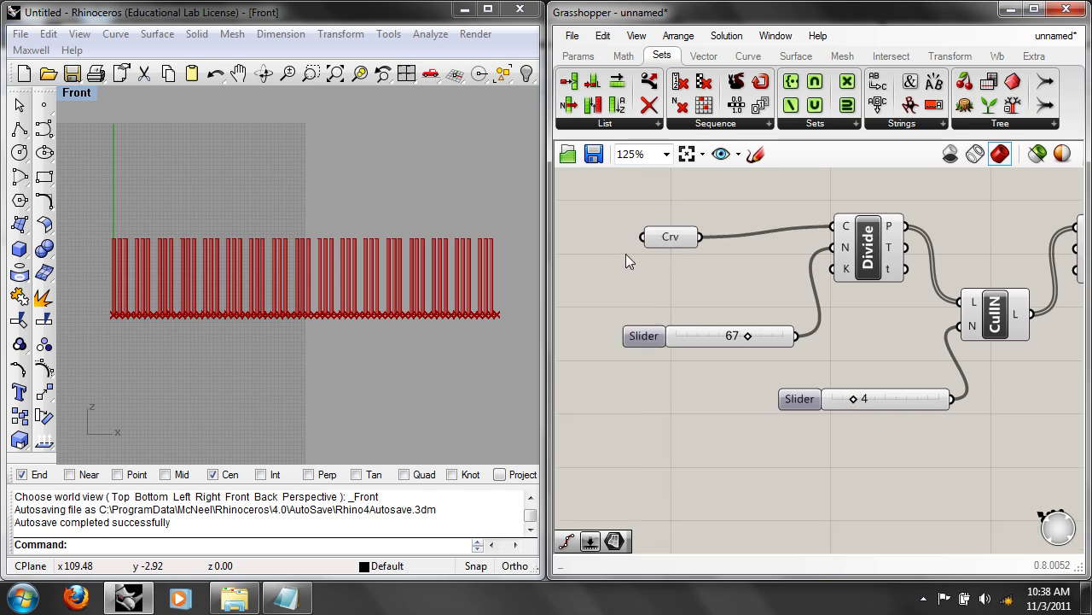
pyautogui.moveTo(1019, 311); pyautogui.dragTo(932, 307, button='right')
pyautogui.click(932, 307)
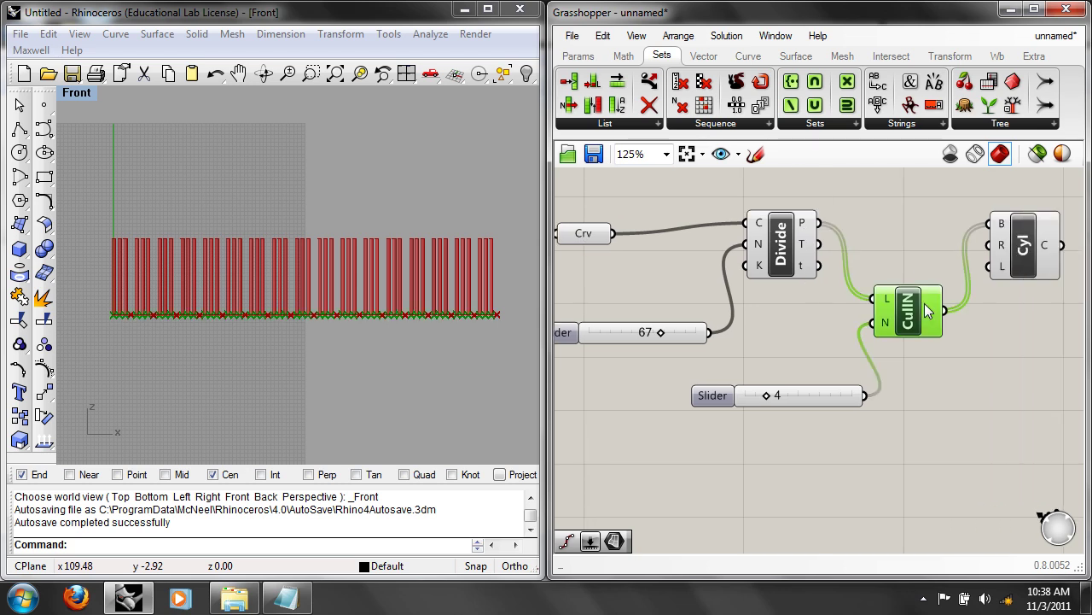
pyautogui.click(1033, 247)
pyautogui.click(988, 338)
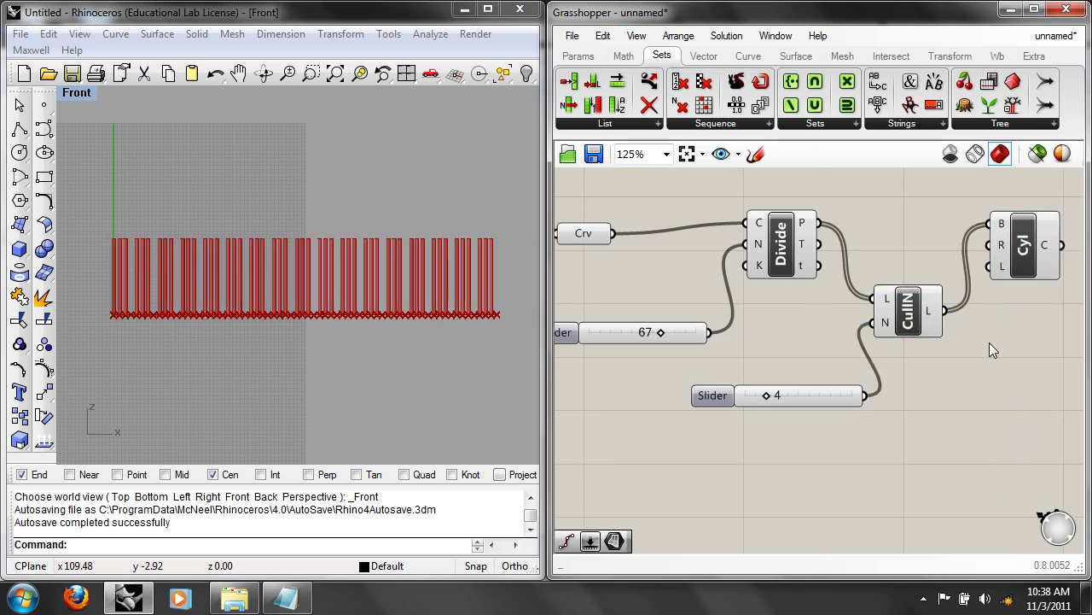
# Step: Set the Cull Nth slider to 3, then to 5, checking the culled points and cylinders in the Front viewport
pyautogui.click(908, 322)
pyautogui.moveTo(769, 396); pyautogui.dragTo(764, 394)
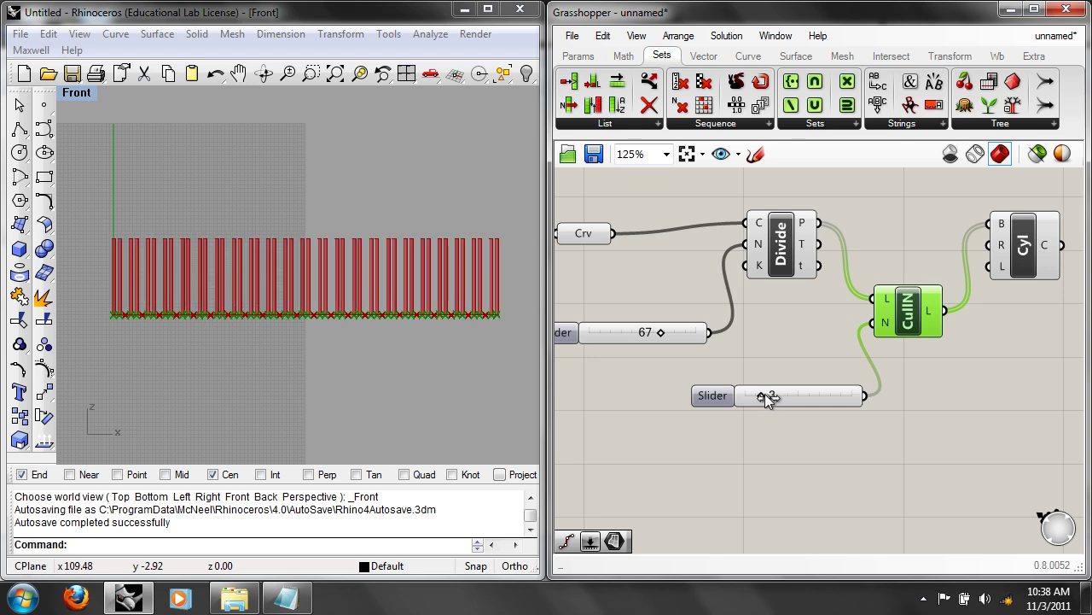
pyautogui.moveTo(764, 394); pyautogui.dragTo(775, 395)
pyautogui.scroll(3, 341, 293)
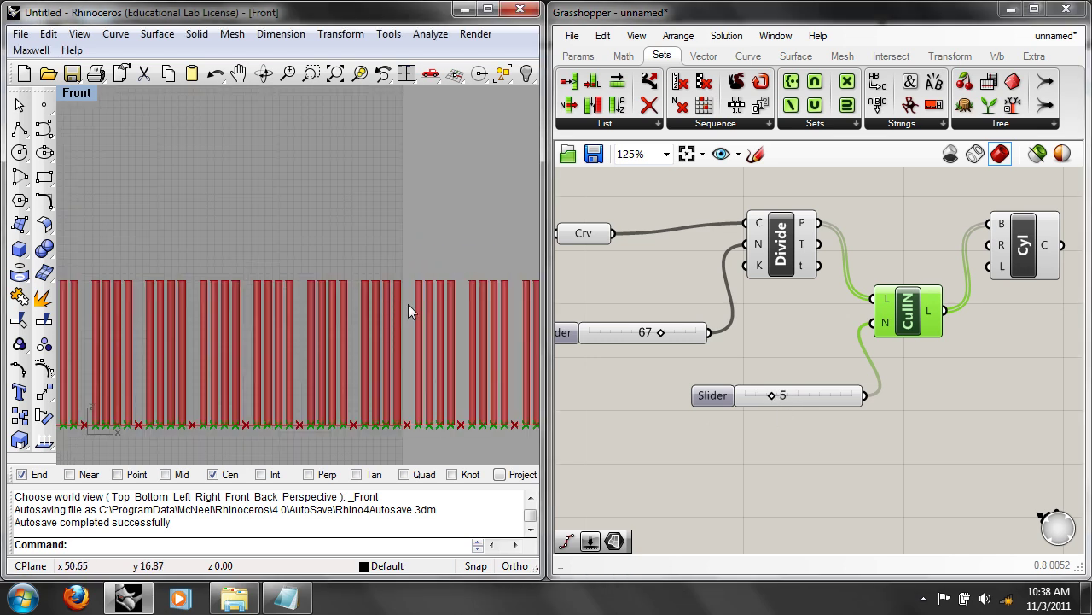
pyautogui.scroll(-5, 418, 341)
pyautogui.click(947, 397)
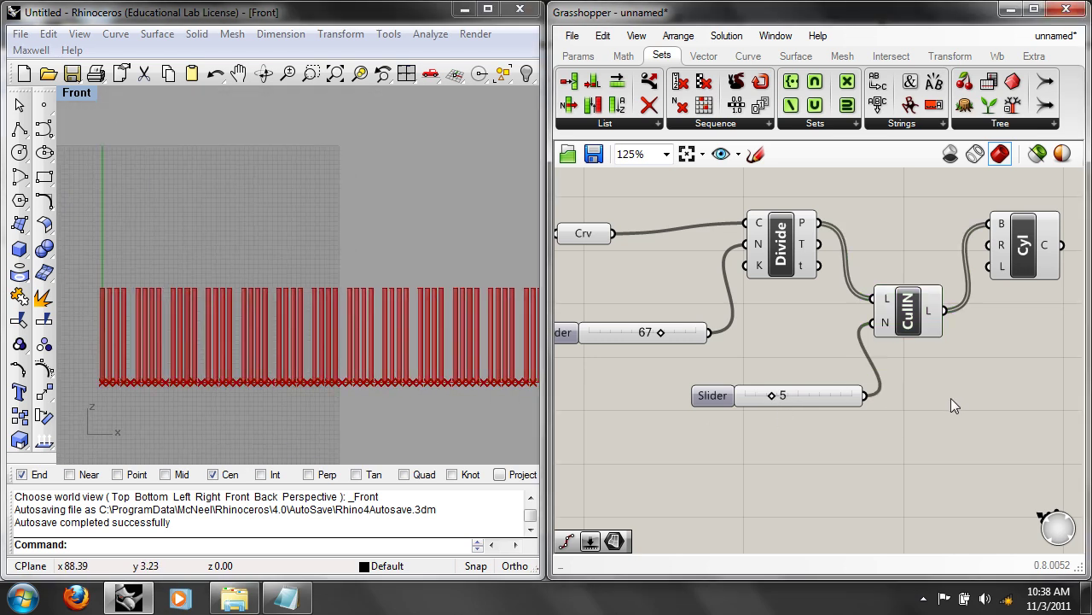
pyautogui.scroll(-2, 930, 414)
pyautogui.moveTo(939, 420)
pyautogui.mouseDown(button='right')
pyautogui.moveTo(946, 372)
pyautogui.moveTo(913, 405)
pyautogui.moveTo(936, 410)
pyautogui.mouseUp(button='right')
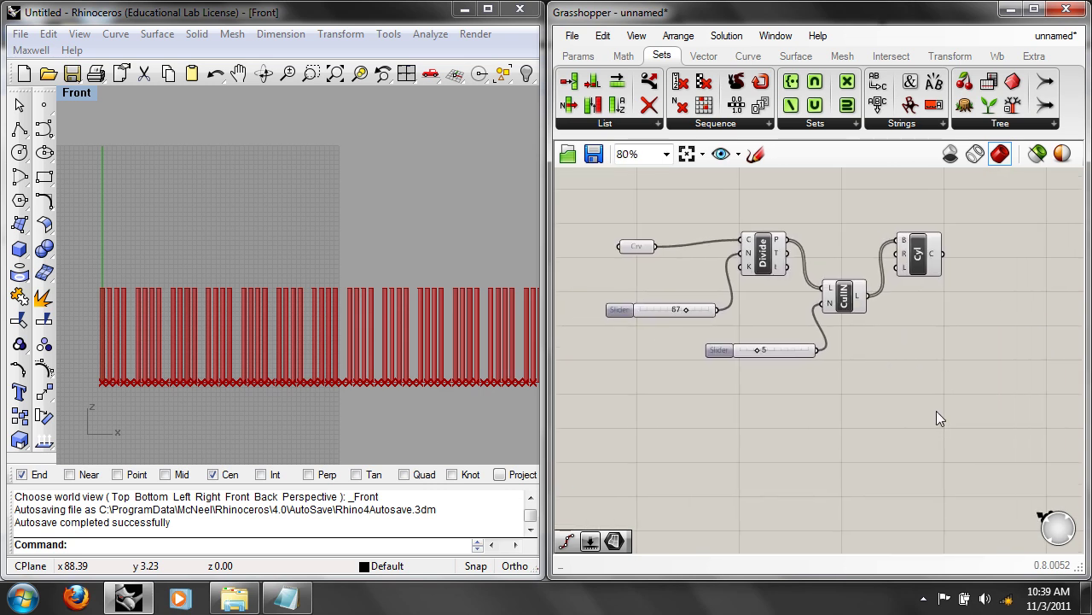
pyautogui.moveTo(938, 418); pyautogui.dragTo(599, 208)
pyautogui.moveTo(1007, 403); pyautogui.dragTo(585, 207)
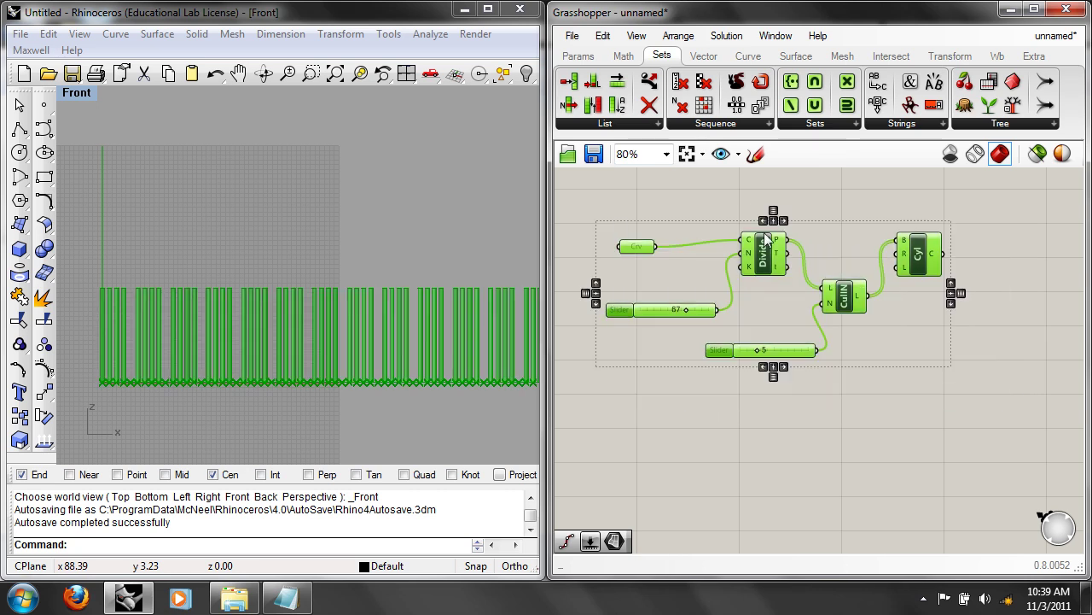
pyautogui.rightClick(838, 188)
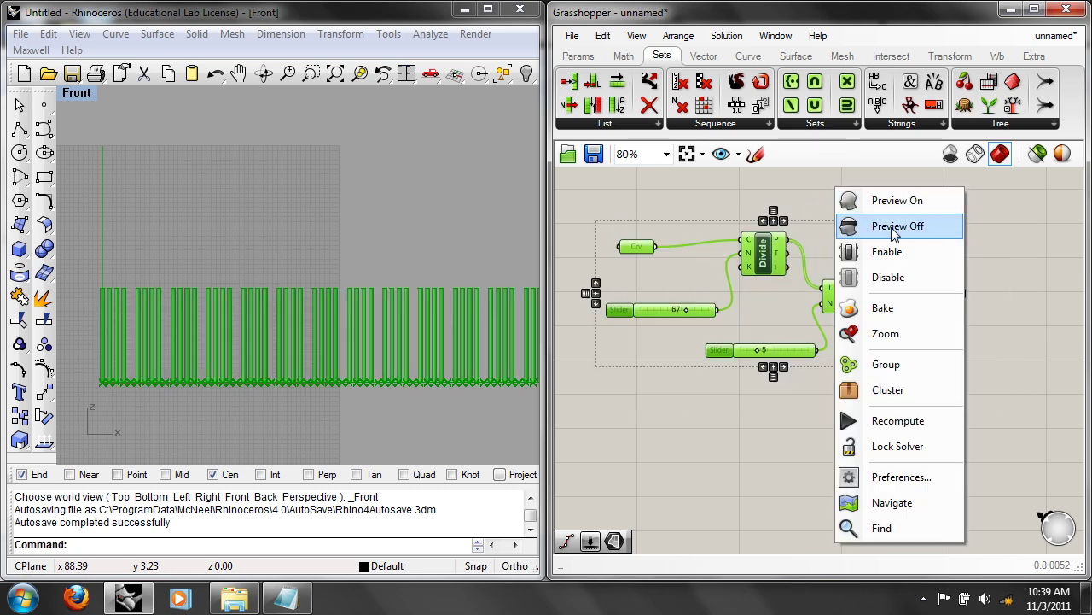
pyautogui.click(973, 326)
pyautogui.rightClick(926, 261)
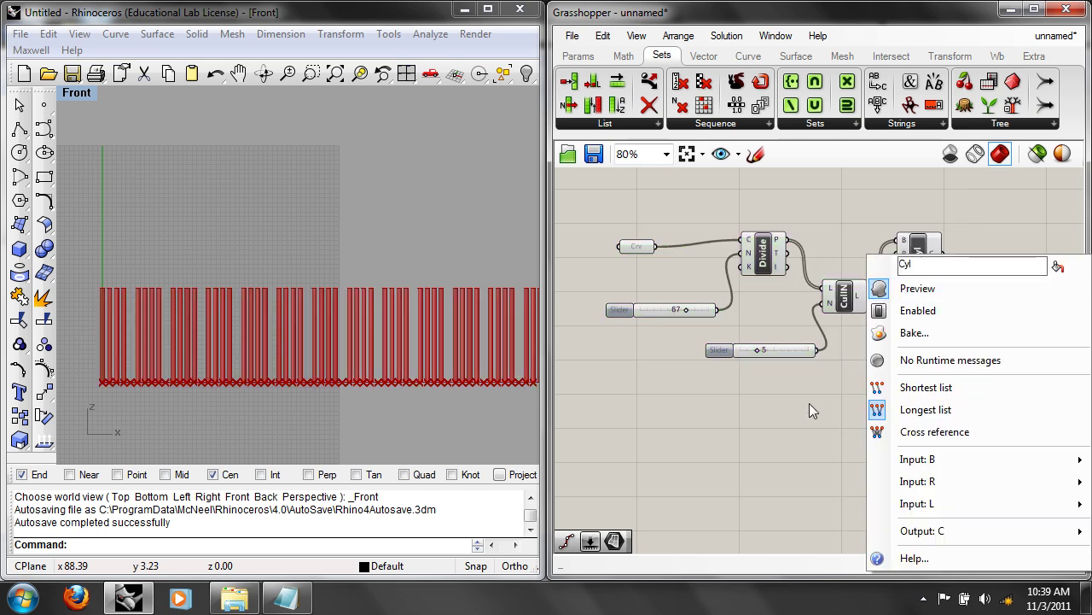
pyautogui.click(996, 388)
# Step: Turn off the preview of every component in the definition
pyautogui.moveTo(999, 391); pyautogui.dragTo(550, 199)
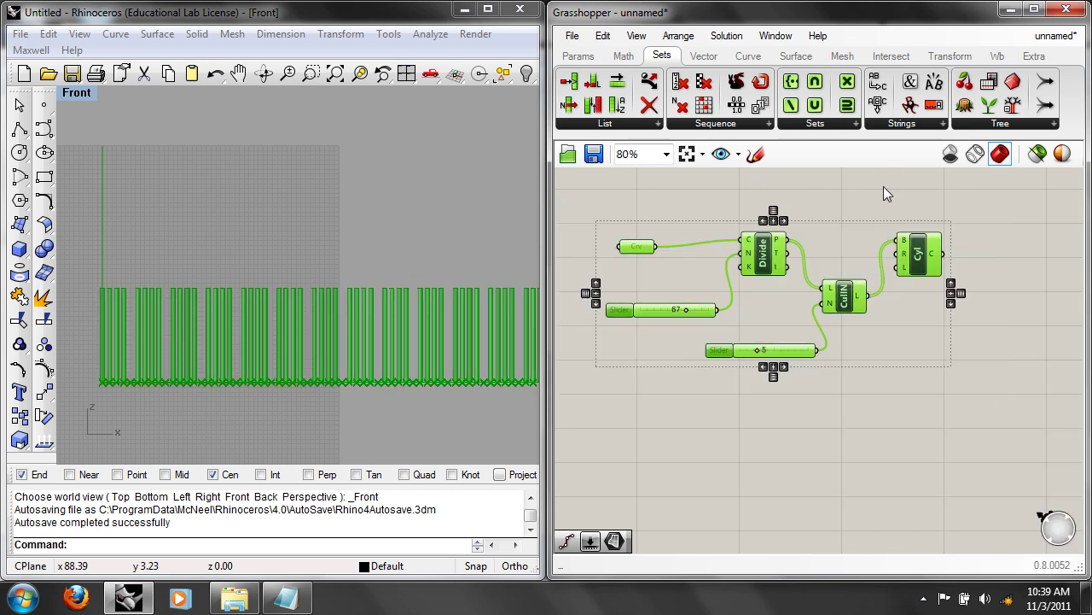
pyautogui.rightClick(883, 186)
pyautogui.click(930, 225)
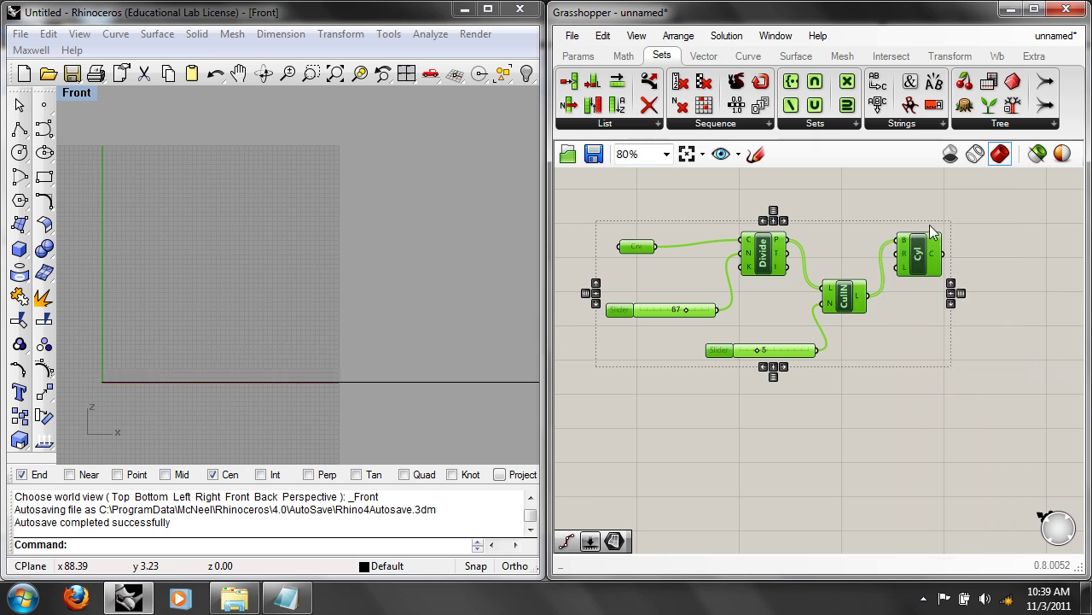
pyautogui.click(902, 189)
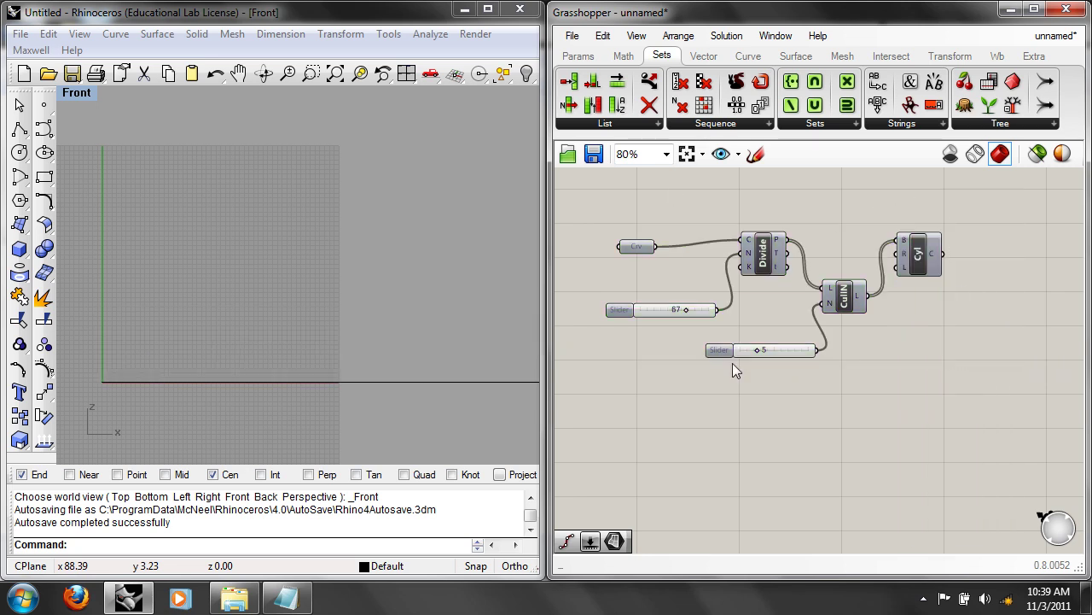
# Step: Copy the whole definition, paste it in place, and move the duplicate directly below the original
pyautogui.moveTo(947, 436); pyautogui.dragTo(608, 201)
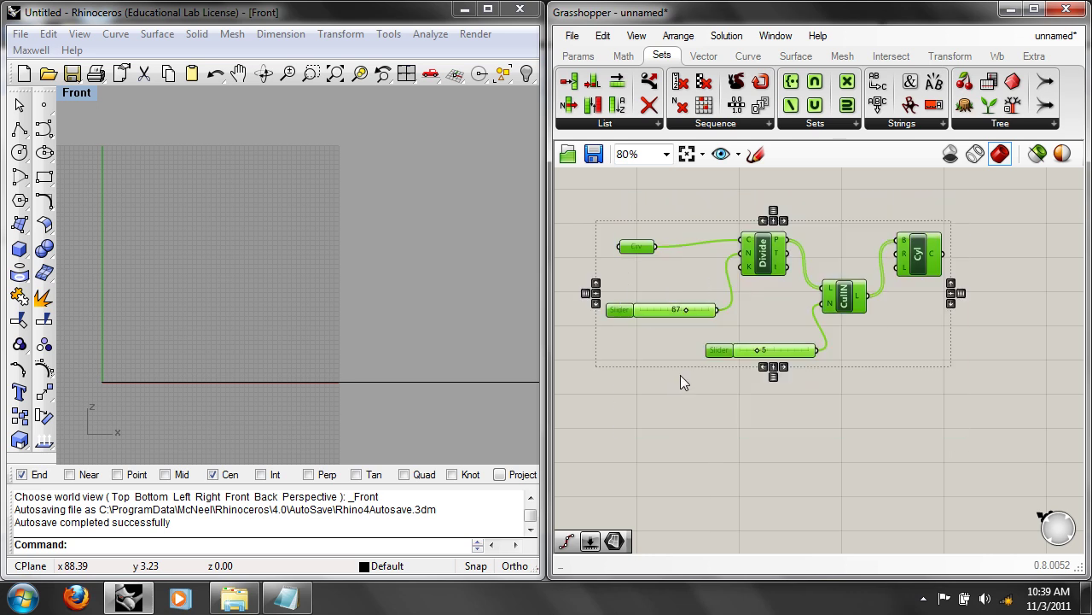
pyautogui.click(602, 39)
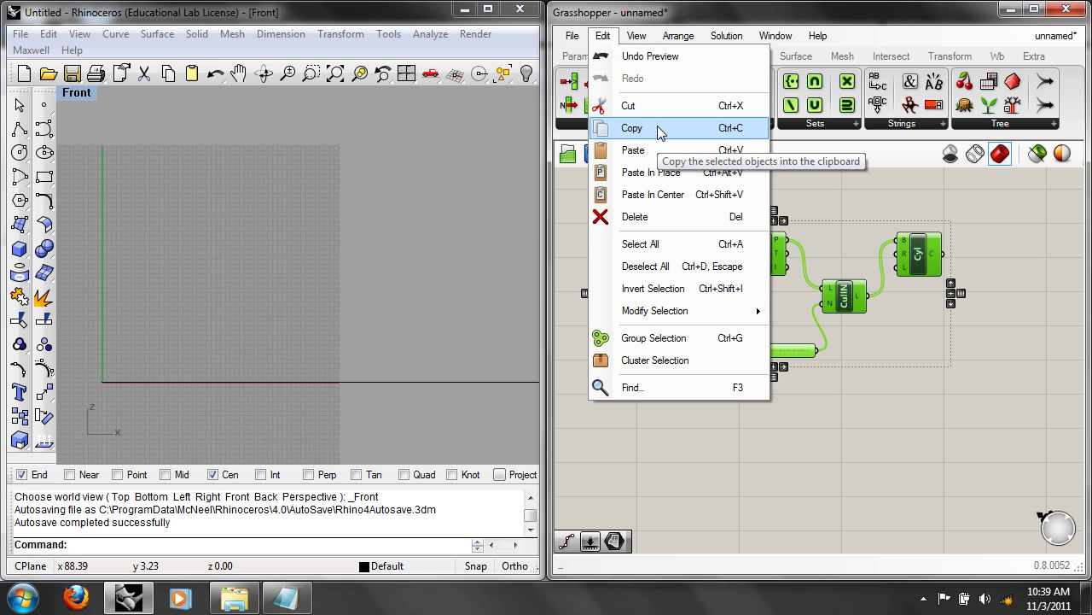
pyautogui.click(658, 128)
pyautogui.click(602, 36)
pyautogui.click(687, 169)
pyautogui.scroll(-2, 896, 367)
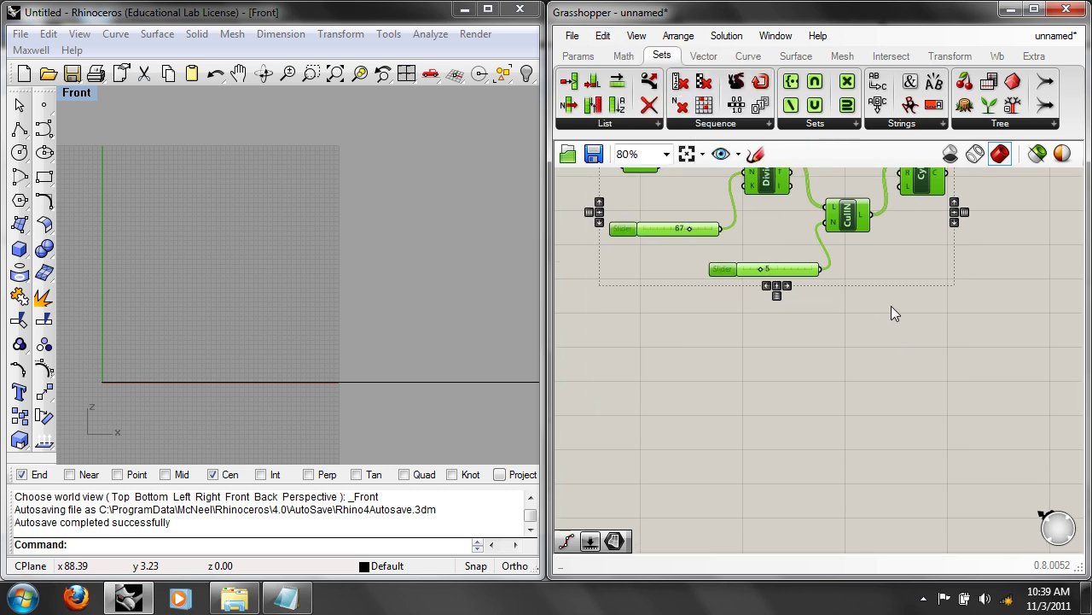
pyautogui.scroll(2, 886, 287)
pyautogui.moveTo(822, 294); pyautogui.dragTo(822, 457)
pyautogui.click(839, 416)
pyautogui.moveTo(909, 480); pyautogui.dragTo(893, 441, button='right')
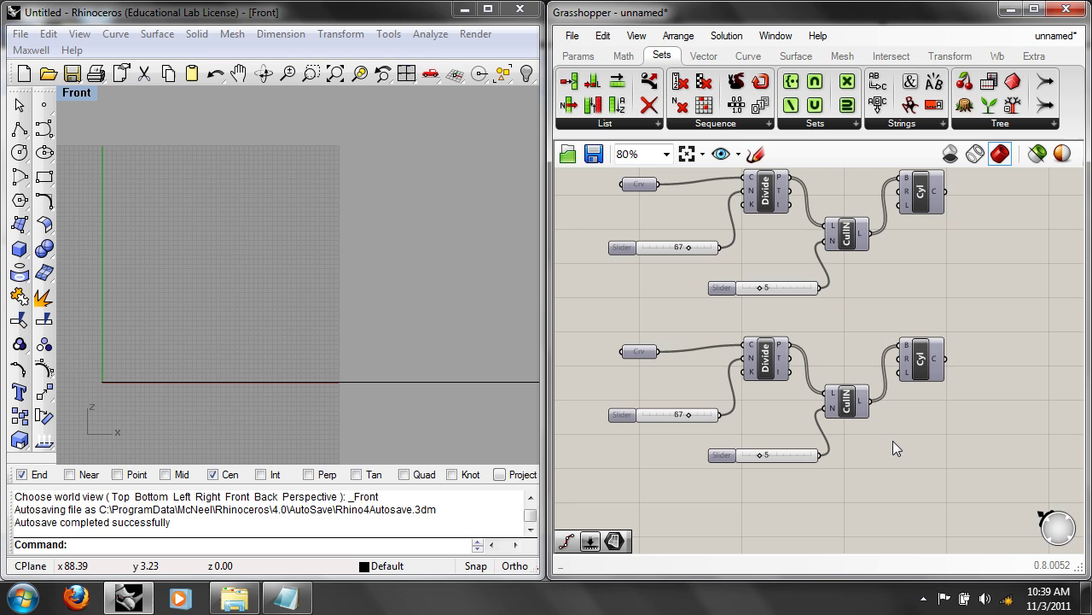
# Step: Delete the Cull Nth component from the duplicated definition
pyautogui.click(843, 403)
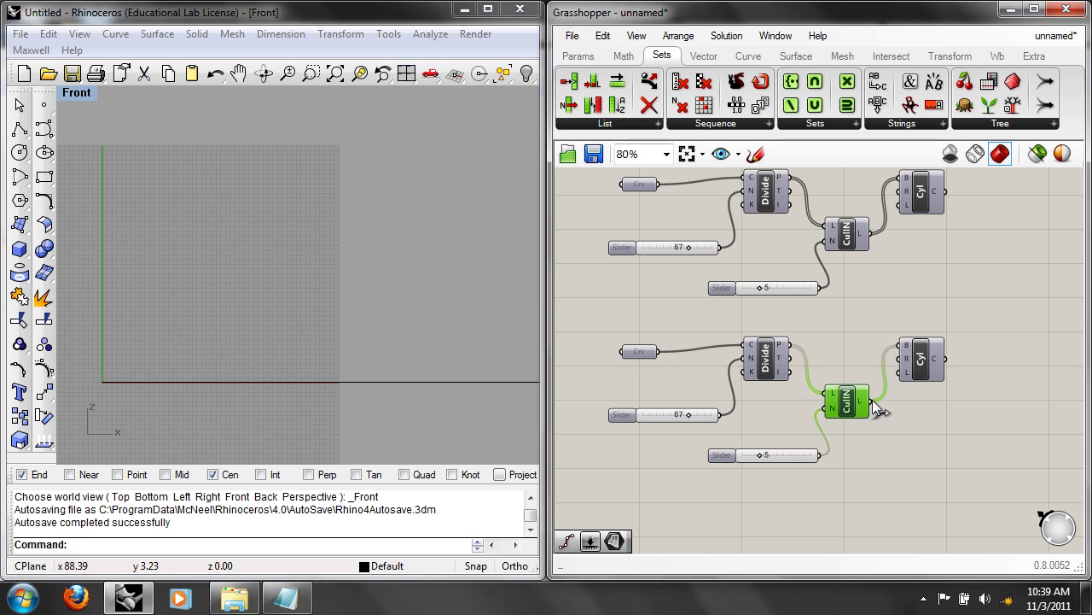
pyautogui.click(603, 36)
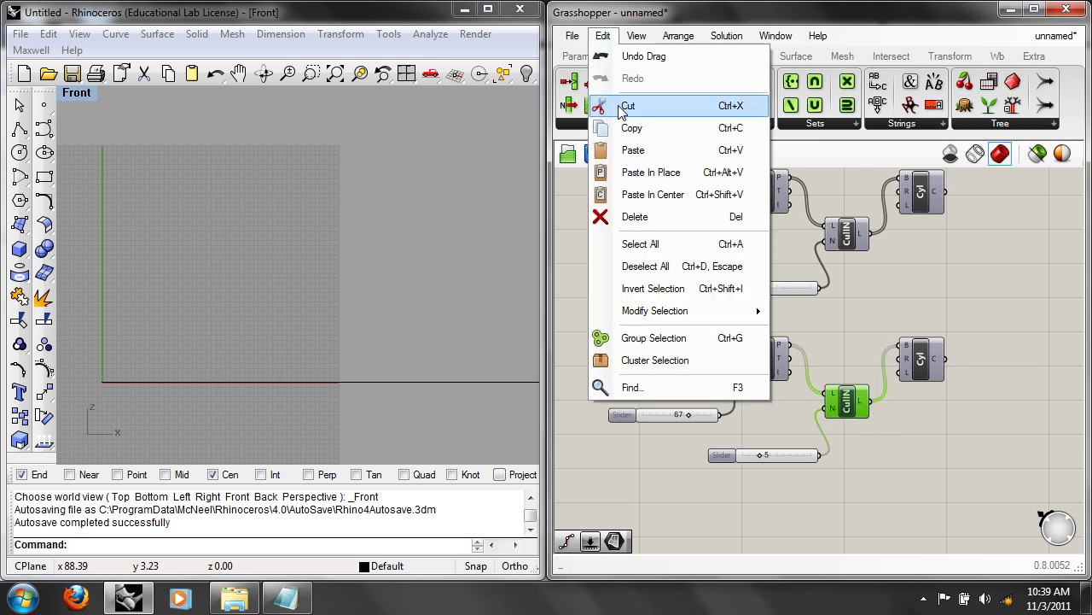
pyautogui.click(956, 470)
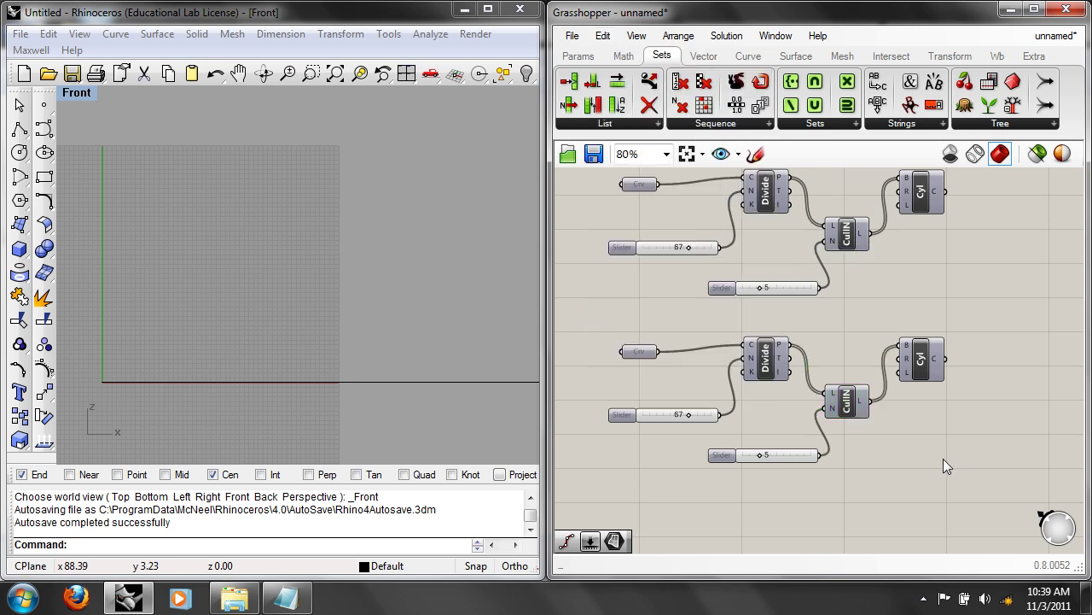
pyautogui.scroll(3, 956, 470)
pyautogui.click(603, 36)
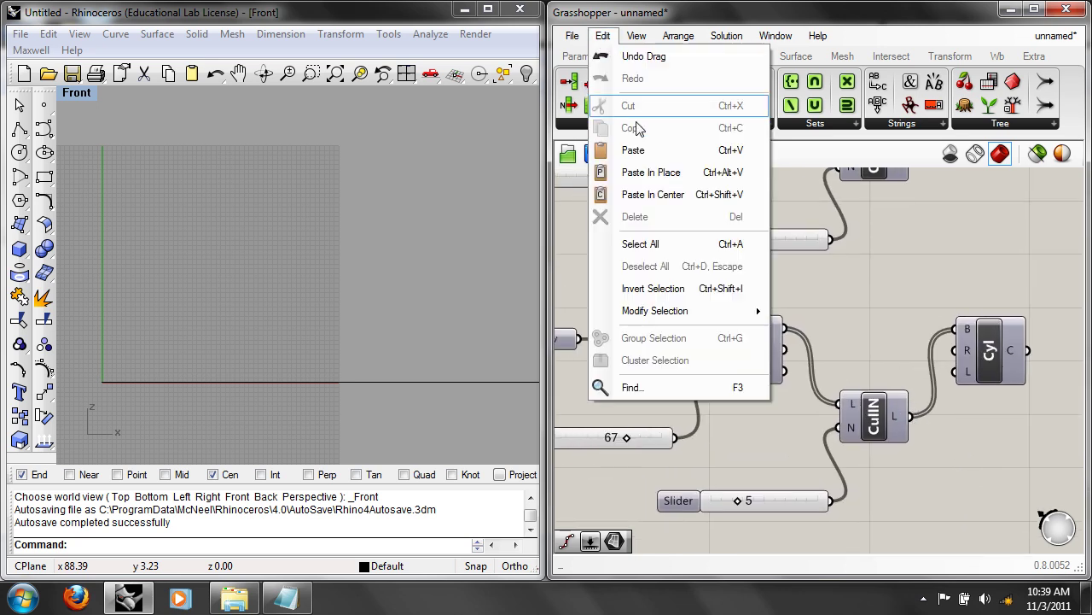
pyautogui.click(888, 427)
pyautogui.click(603, 36)
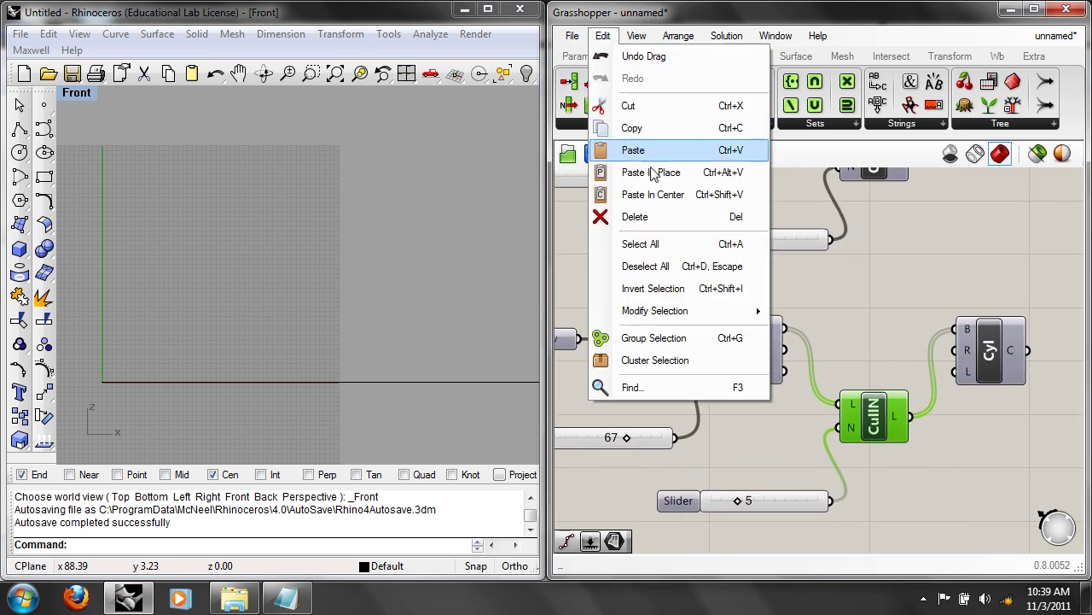
pyautogui.click(655, 217)
pyautogui.scroll(-2, 877, 380)
pyautogui.click(782, 349)
pyautogui.rightClick(789, 336)
pyautogui.click(862, 303)
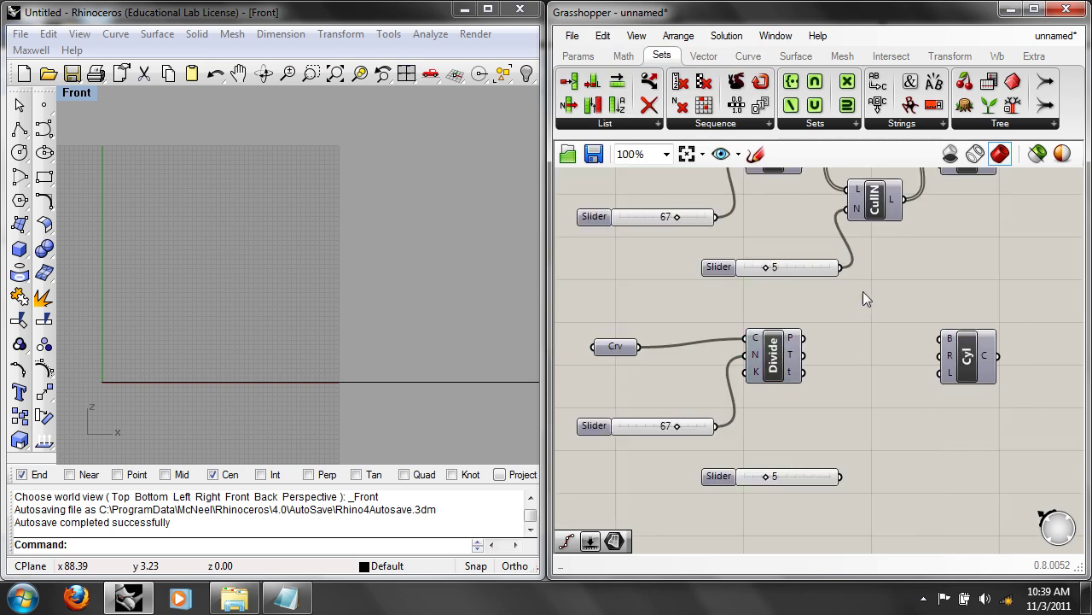
# Step: Add a Cull Pattern component between the duplicated Divide and Cyl, and connect Divide's P output to its L input
pyautogui.click(735, 127)
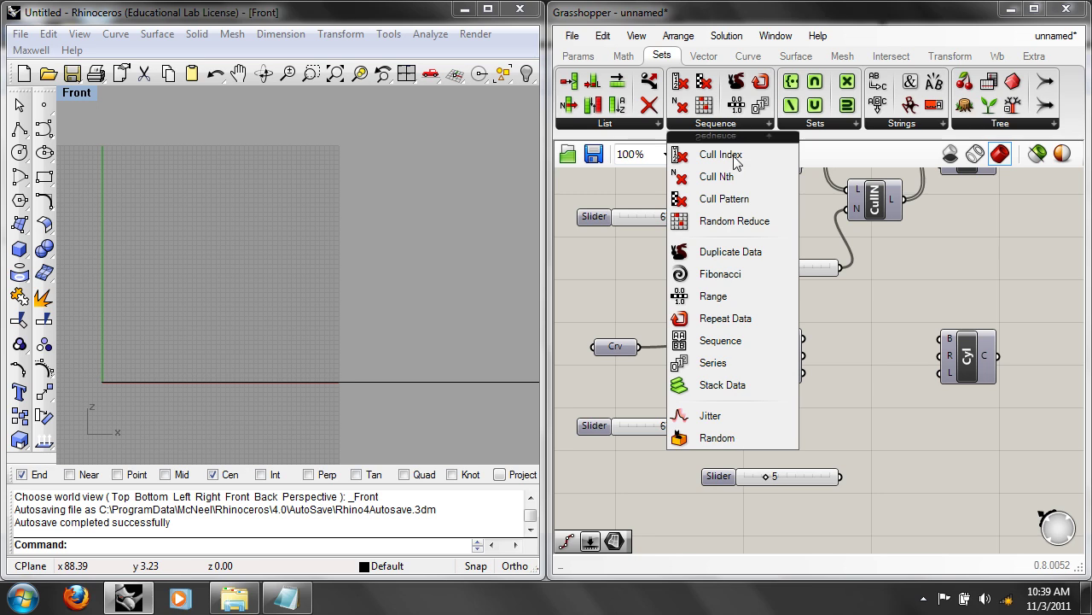
pyautogui.click(728, 208)
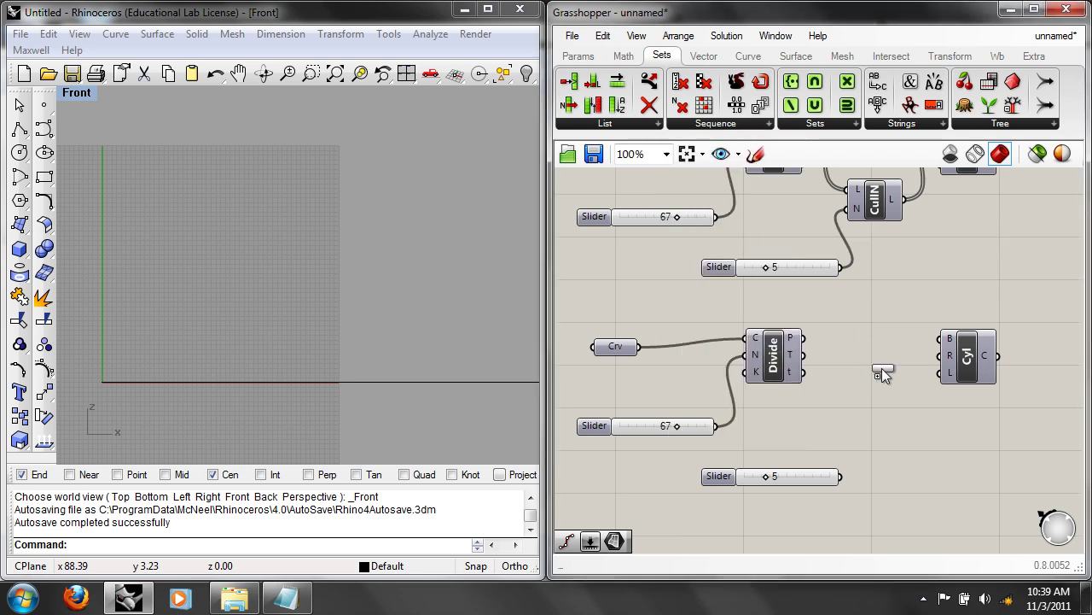
pyautogui.click(873, 367)
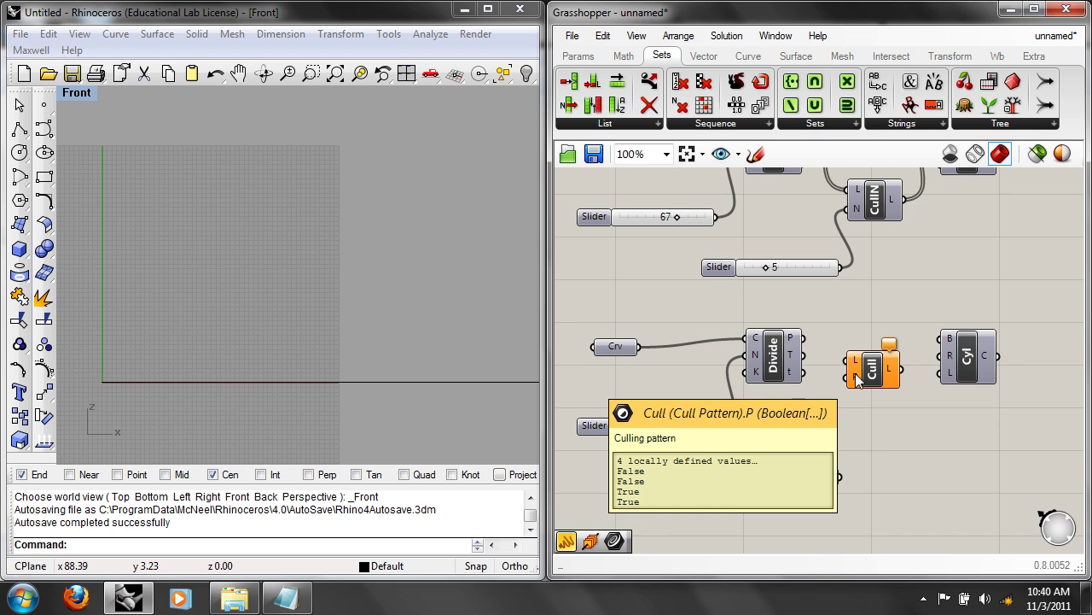
pyautogui.moveTo(802, 338); pyautogui.dragTo(855, 360)
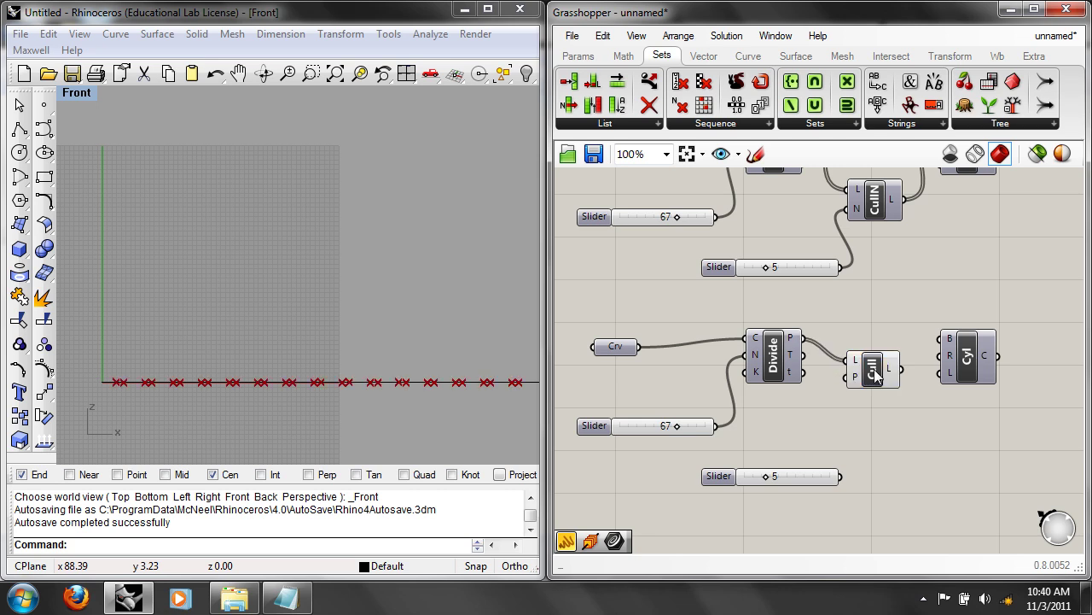
pyautogui.scroll(3, 116, 398)
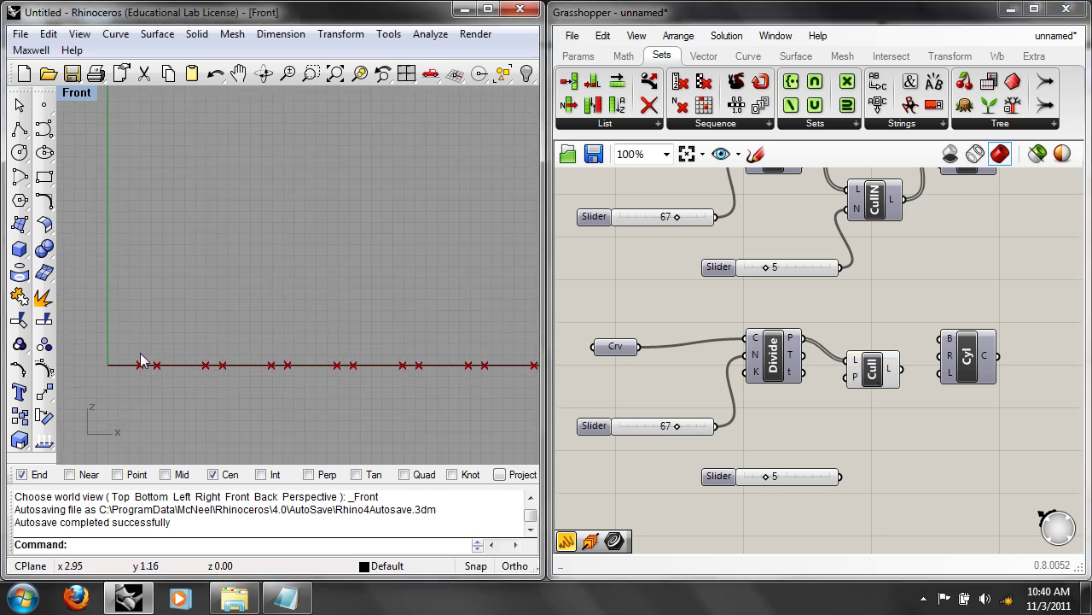
pyautogui.scroll(-3, 213, 366)
# Step: Connect Cull Pattern's L output to Cyl's B input and turn on the preview of that Cyl component
pyautogui.moveTo(902, 369); pyautogui.dragTo(946, 340)
pyautogui.rightClick(965, 345)
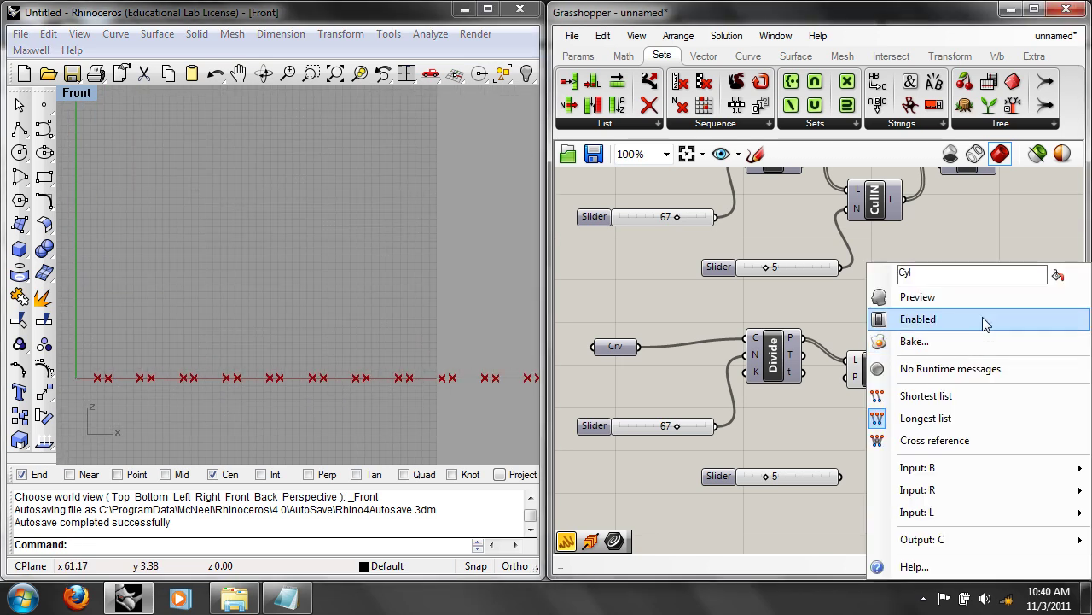
pyautogui.click(956, 297)
pyautogui.scroll(-1, 495, 367)
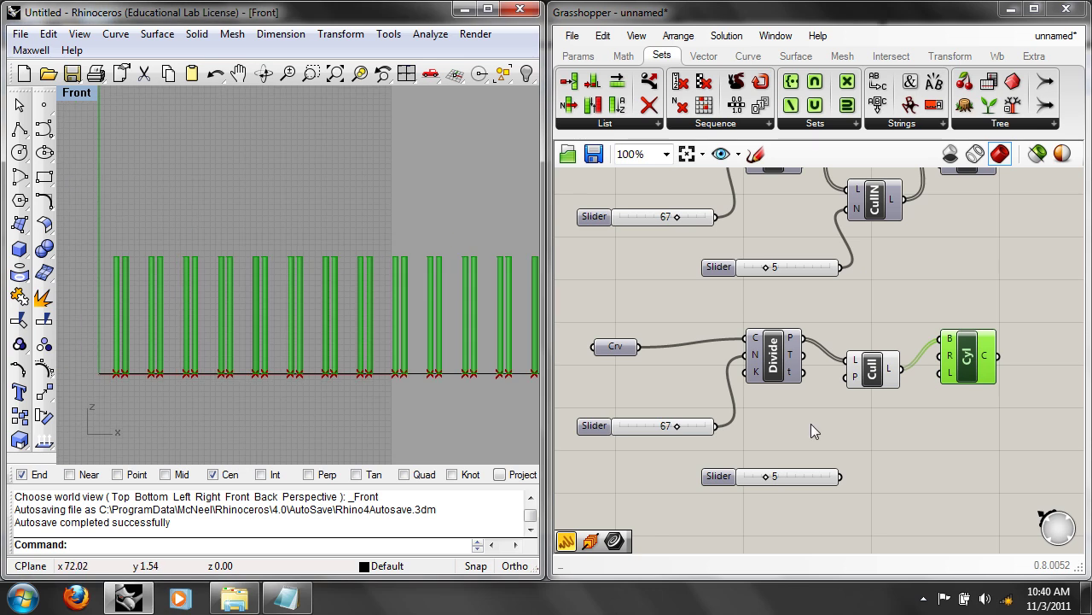
# Step: Delete the unconnected slider set to 5 from the duplicated definition
pyautogui.click(823, 483)
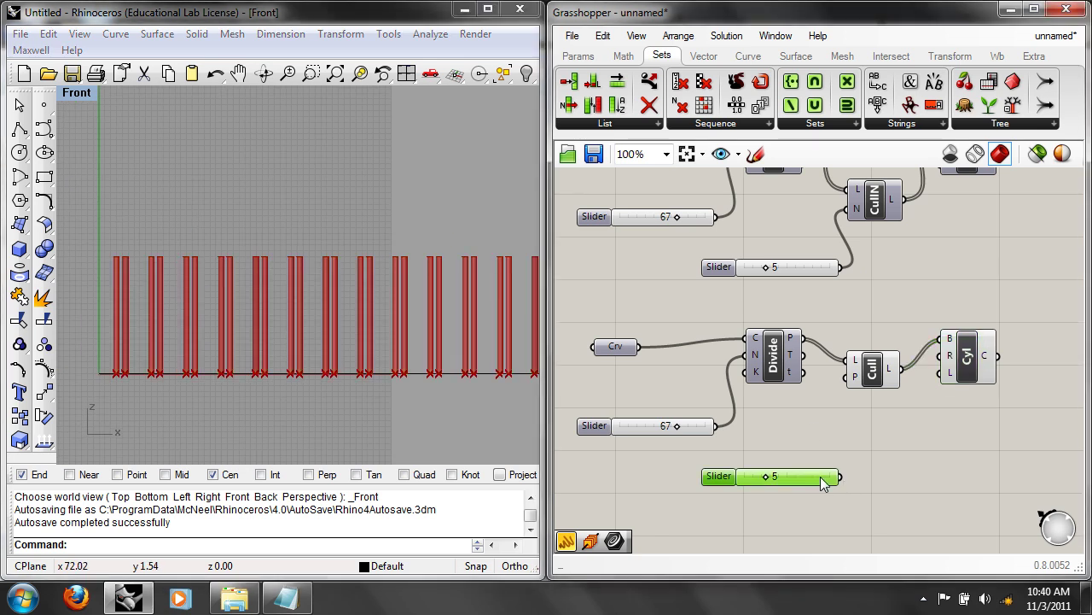
pyautogui.scroll(1, 824, 483)
pyautogui.click(603, 35)
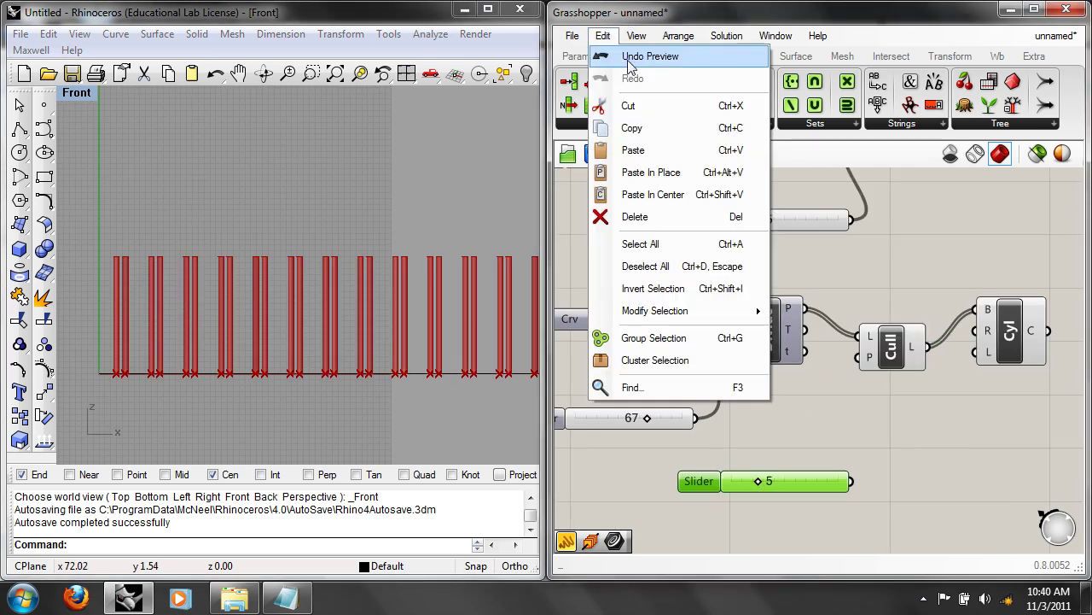
pyautogui.click(618, 198)
pyautogui.scroll(-2, 824, 317)
pyautogui.click(841, 269)
pyautogui.scroll(2, 882, 354)
pyautogui.click(832, 375)
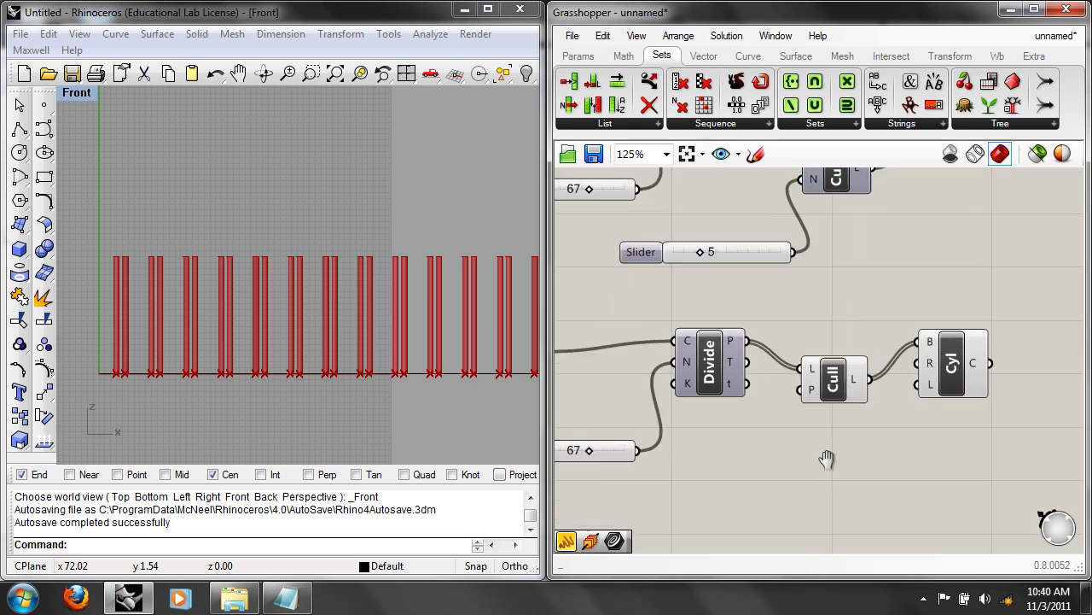
pyautogui.scroll(-1, 834, 401)
# Step: Append the Boolean values False and True to the end of the list set in Cull Pattern's P input
pyautogui.moveTo(825, 344)
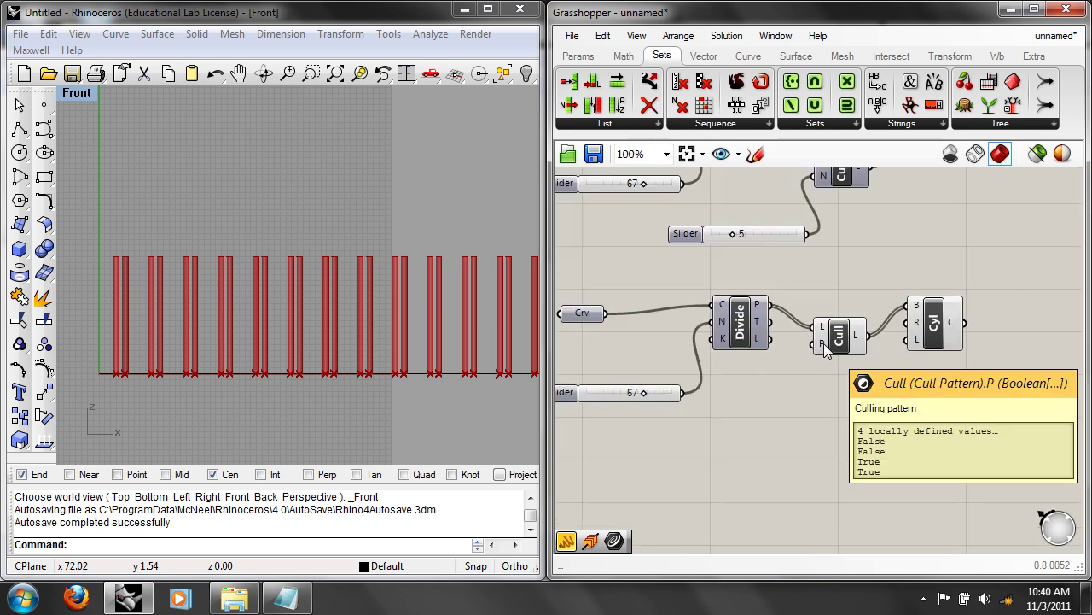
pyautogui.rightClick(825, 344)
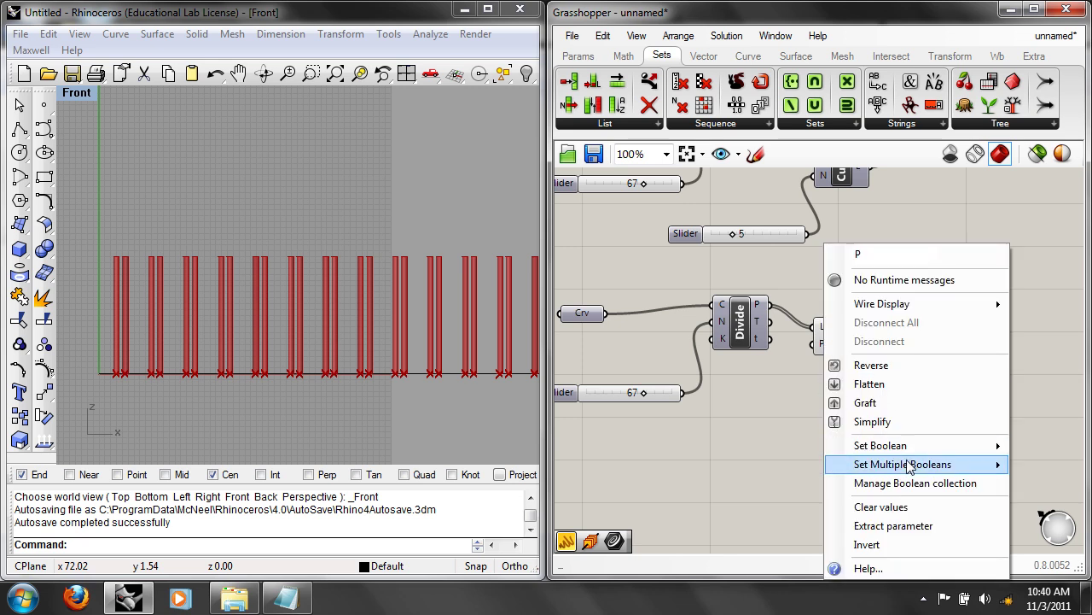
pyautogui.moveTo(909, 466)
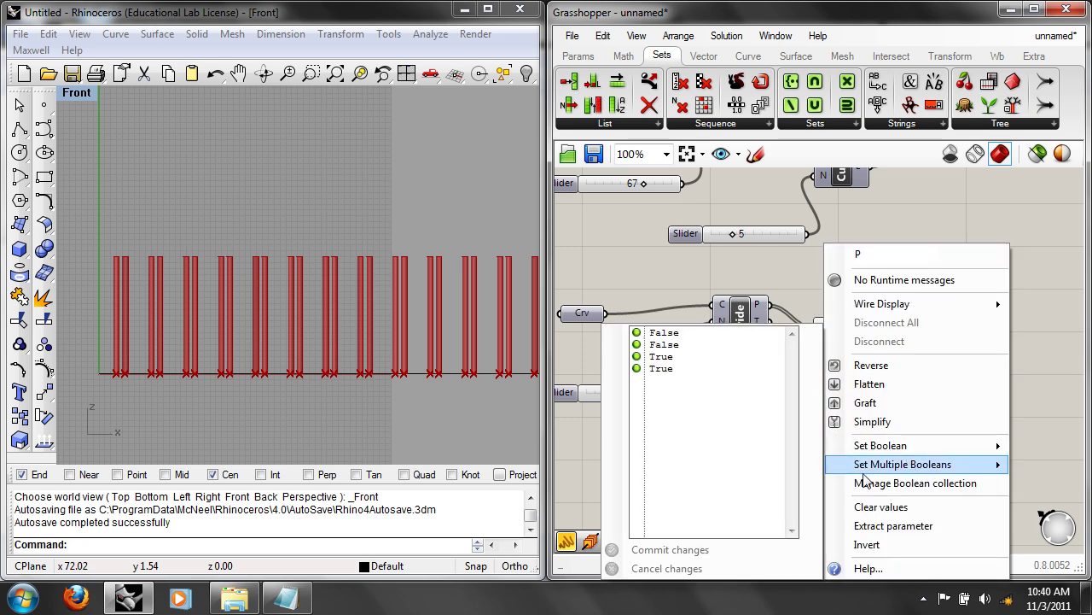
pyautogui.click(719, 384)
pyautogui.rightClick(822, 346)
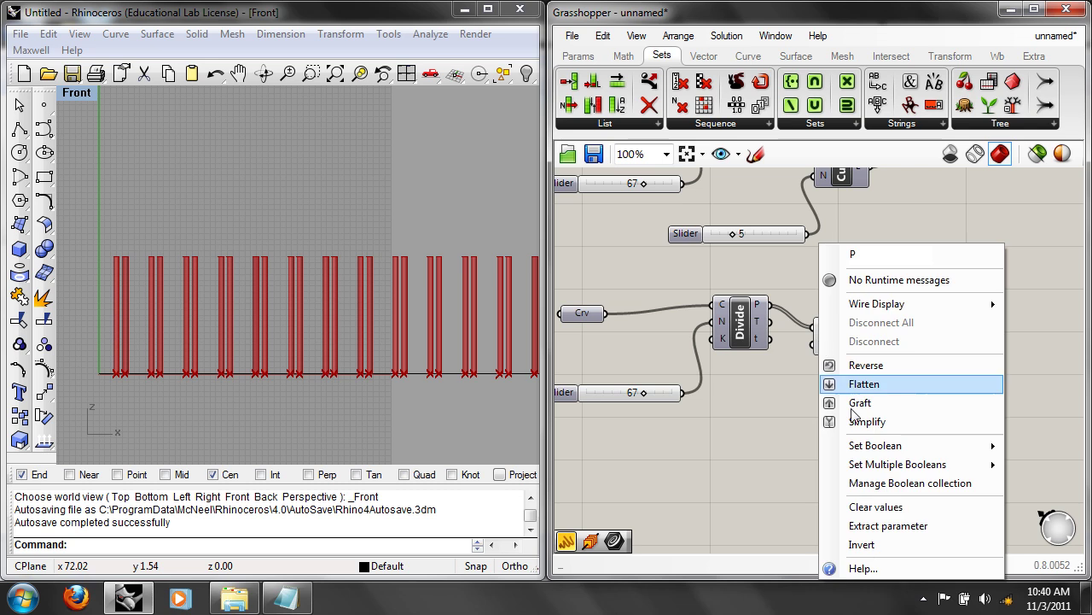
pyautogui.moveTo(878, 467)
pyautogui.click(749, 463)
pyautogui.press('Return')
pyautogui.write('F')
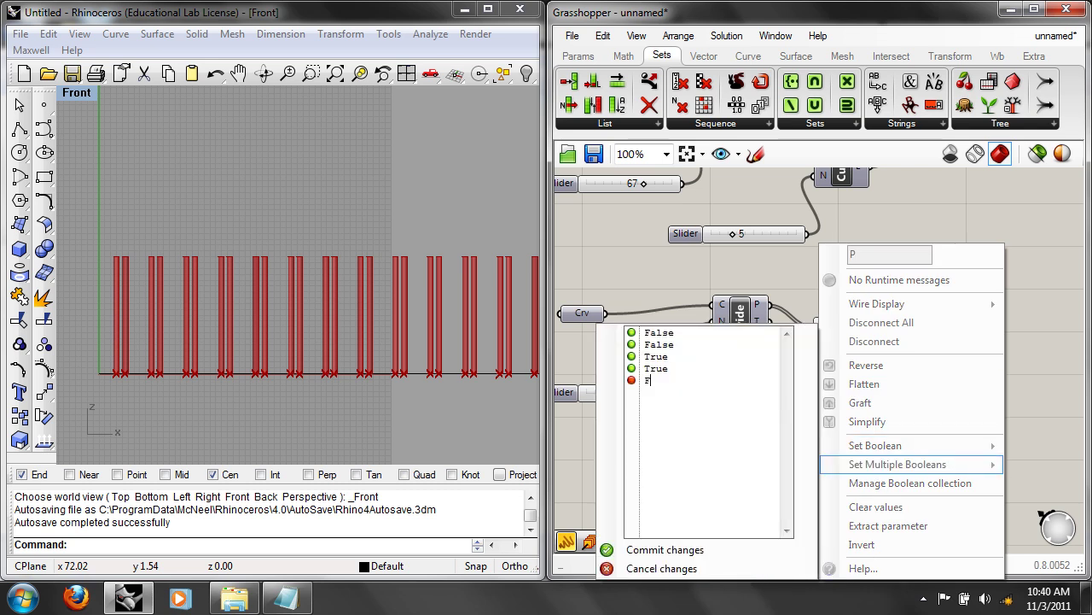
pyautogui.write('alse ')
pyautogui.write('True')
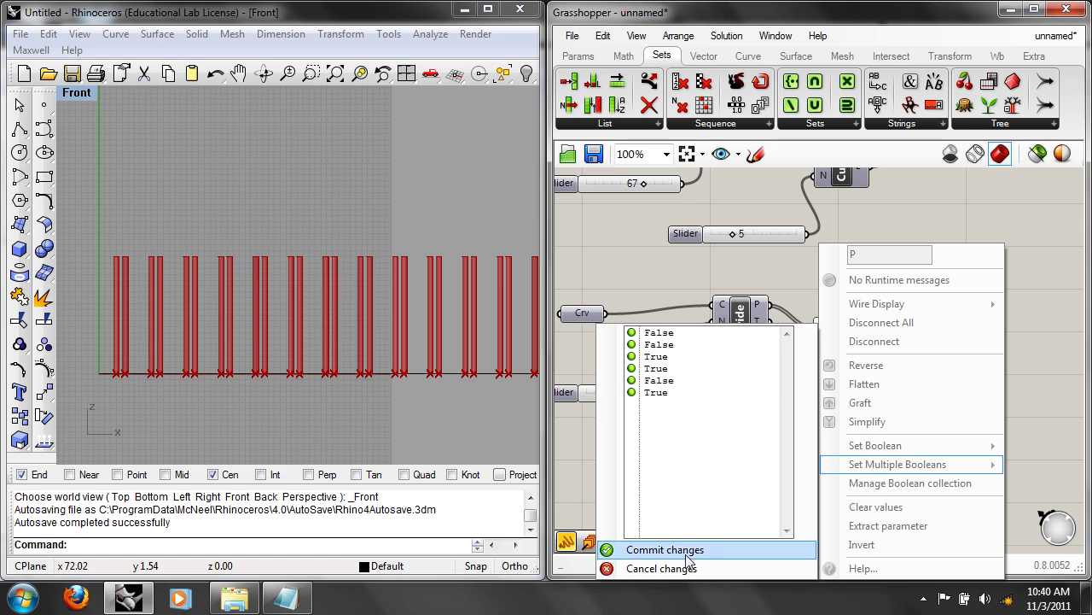
pyautogui.click(657, 550)
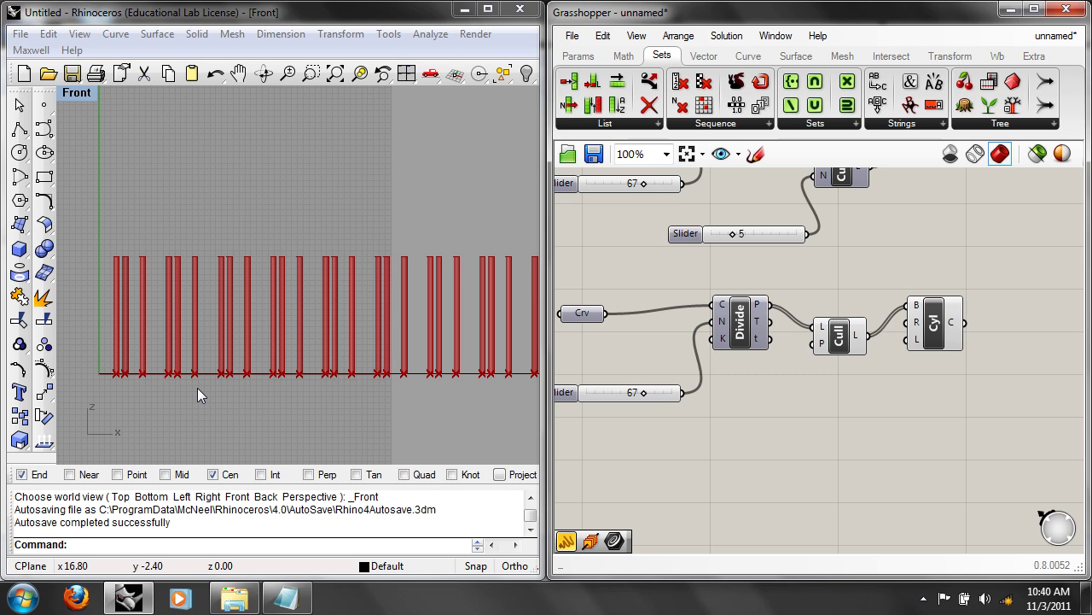
pyautogui.click(839, 337)
pyautogui.click(715, 124)
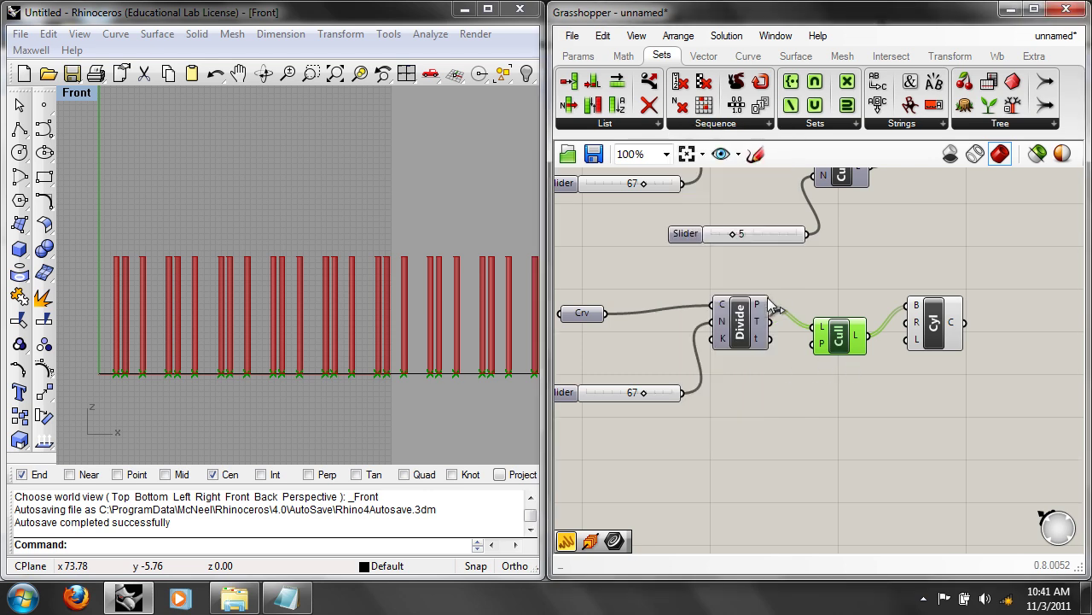
pyautogui.moveTo(822, 335)
pyautogui.moveTo(827, 351); pyautogui.dragTo(824, 351)
pyautogui.rightClick(822, 350)
pyautogui.moveTo(905, 464)
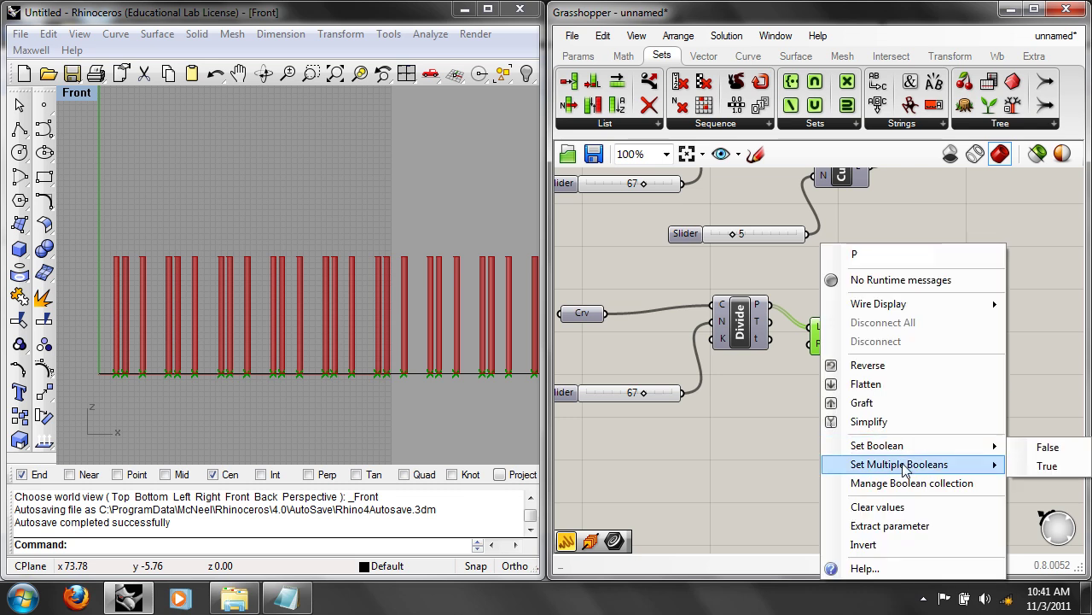
pyautogui.click(761, 403)
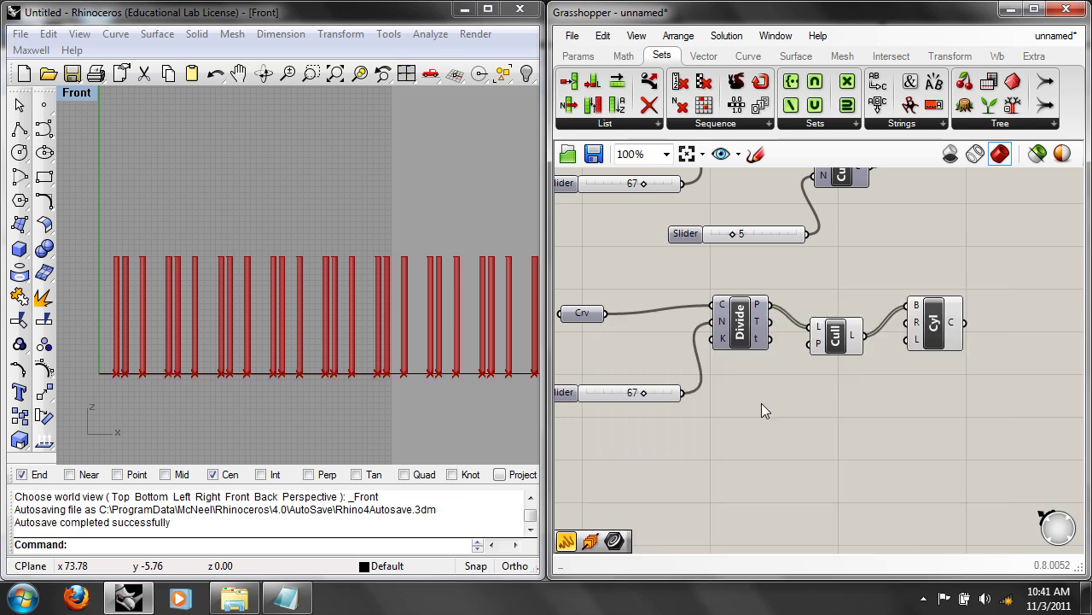
pyautogui.rightClick(820, 349)
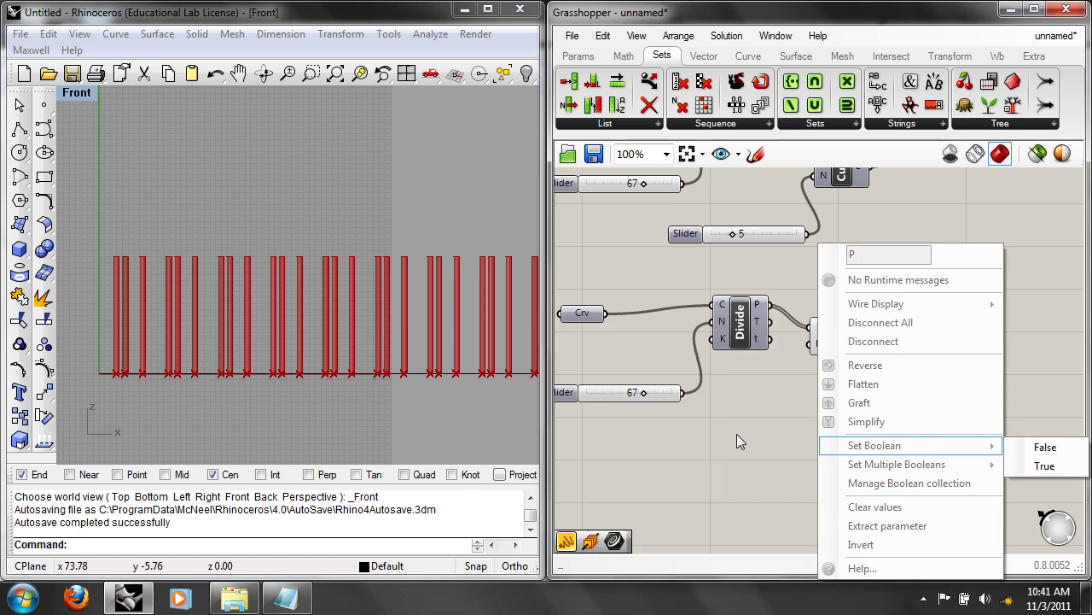
pyautogui.click(765, 432)
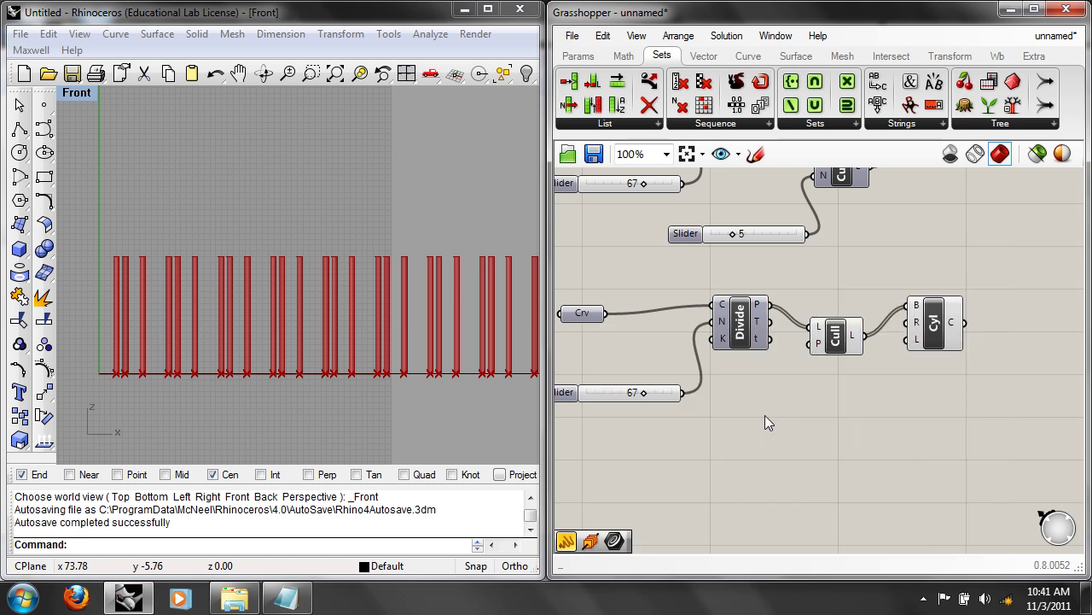
# Step: Shorten Cull Pattern's P input list to False, True, True, False by removing the second False and the last True
pyautogui.rightClick(816, 348)
pyautogui.moveTo(877, 465)
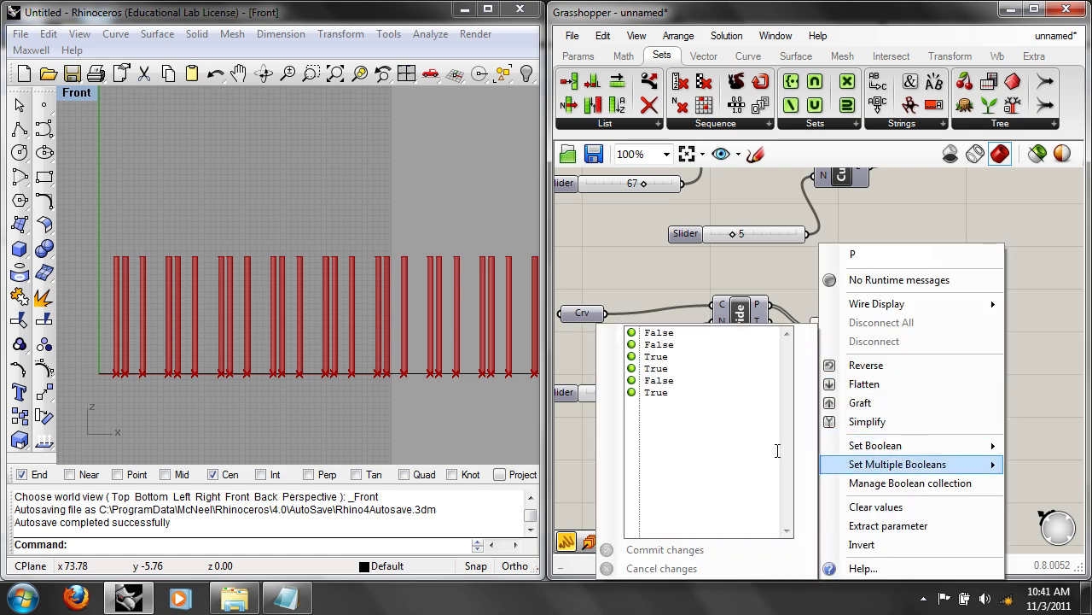
pyautogui.moveTo(678, 394); pyautogui.dragTo(570, 388)
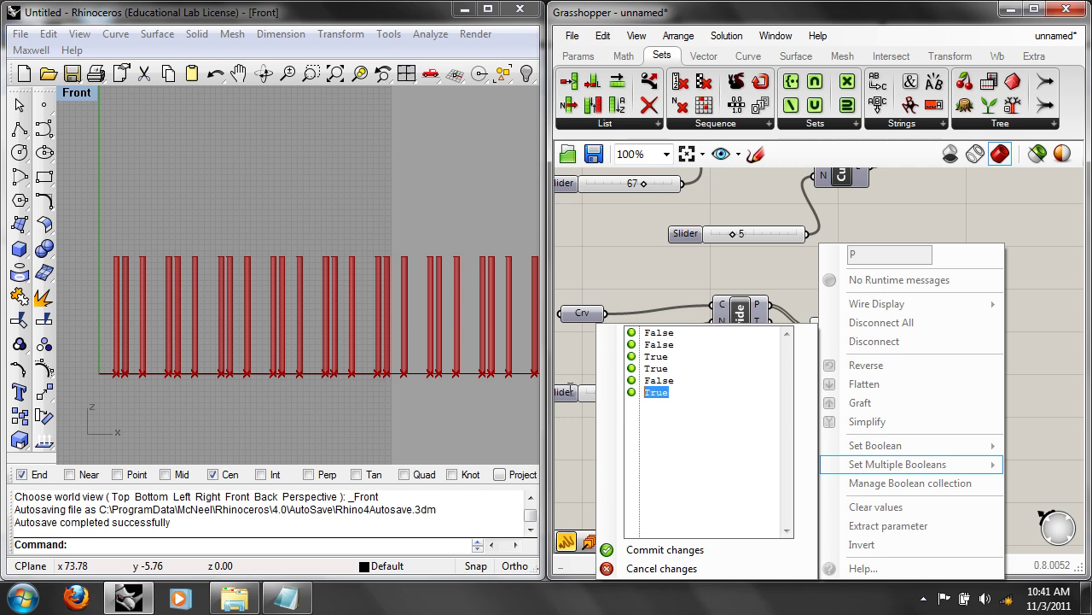
pyautogui.press('BackSpace')
pyautogui.moveTo(687, 344); pyautogui.dragTo(594, 348)
pyautogui.press('BackSpace')
pyautogui.press('BackSpace')
pyautogui.press('BackSpace')
pyautogui.click(665, 549)
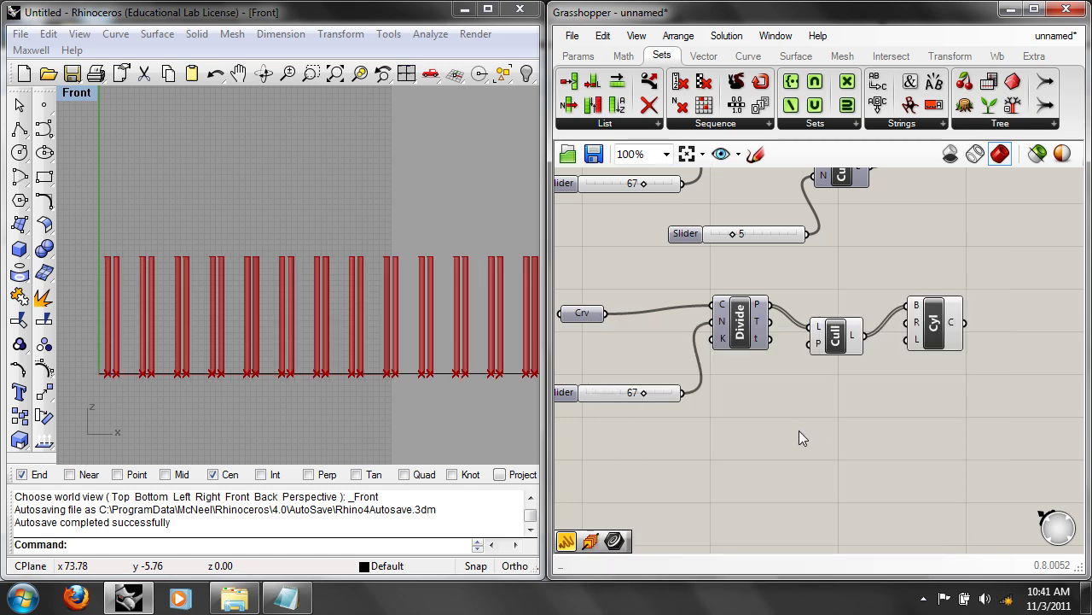
# Step: Add a Panel below the duplicated Divide and connect its output to Cull Pattern's P input
pyautogui.click(574, 58)
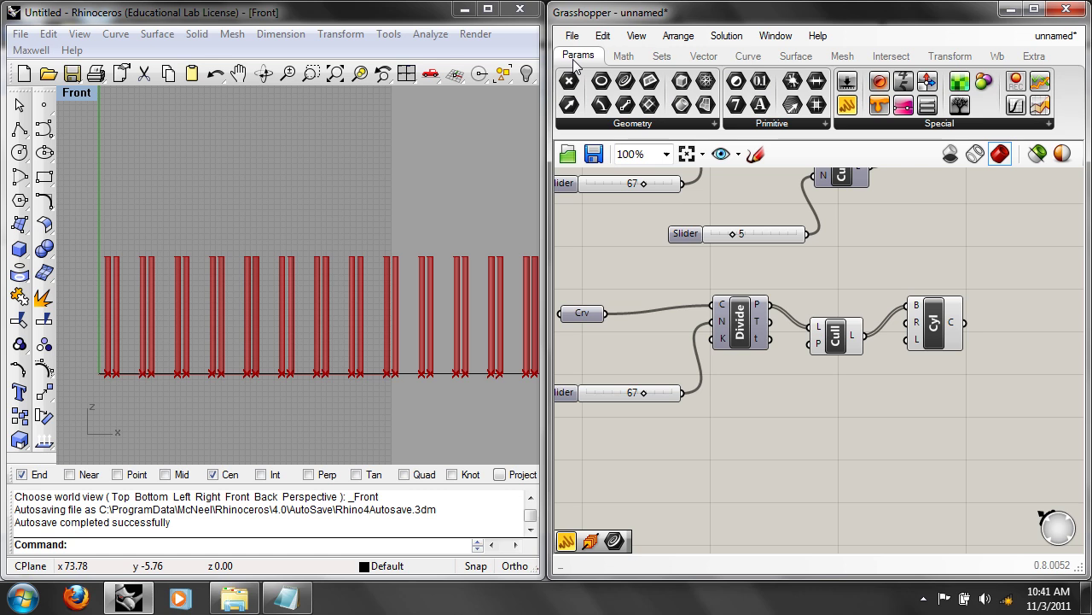
pyautogui.moveTo(854, 115); pyautogui.dragTo(761, 444)
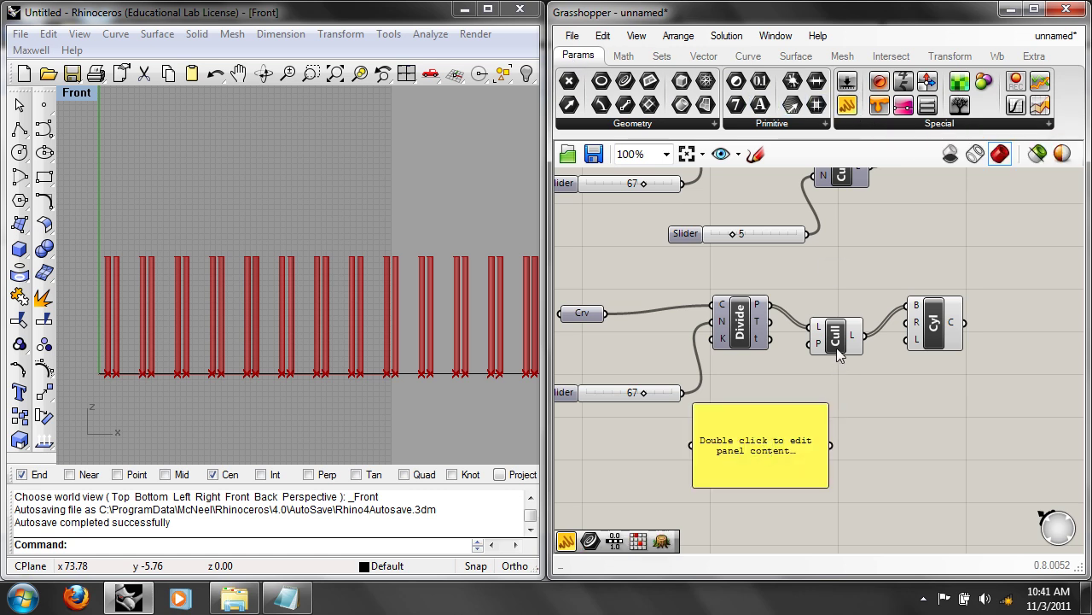
pyautogui.moveTo(835, 441); pyautogui.dragTo(379, 284)
# Step: Enter True, False, True, True, False, True, False on separate lines as the panel's content
pyautogui.doubleClick(789, 443)
pyautogui.write('True ')
pyautogui.write('False')
pyautogui.press('Return')
pyautogui.write('True')
pyautogui.press('Return')
pyautogui.write('True')
pyautogui.press('Return')
pyautogui.write('False')
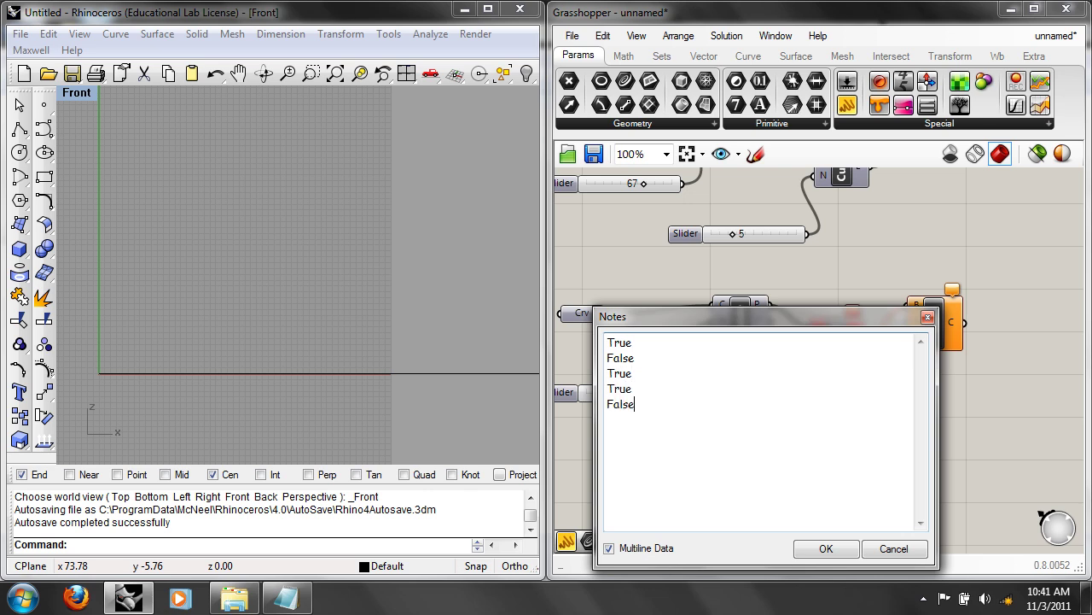
pyautogui.press('Return')
pyautogui.write('True ')
pyautogui.write('False')
pyautogui.click(826, 548)
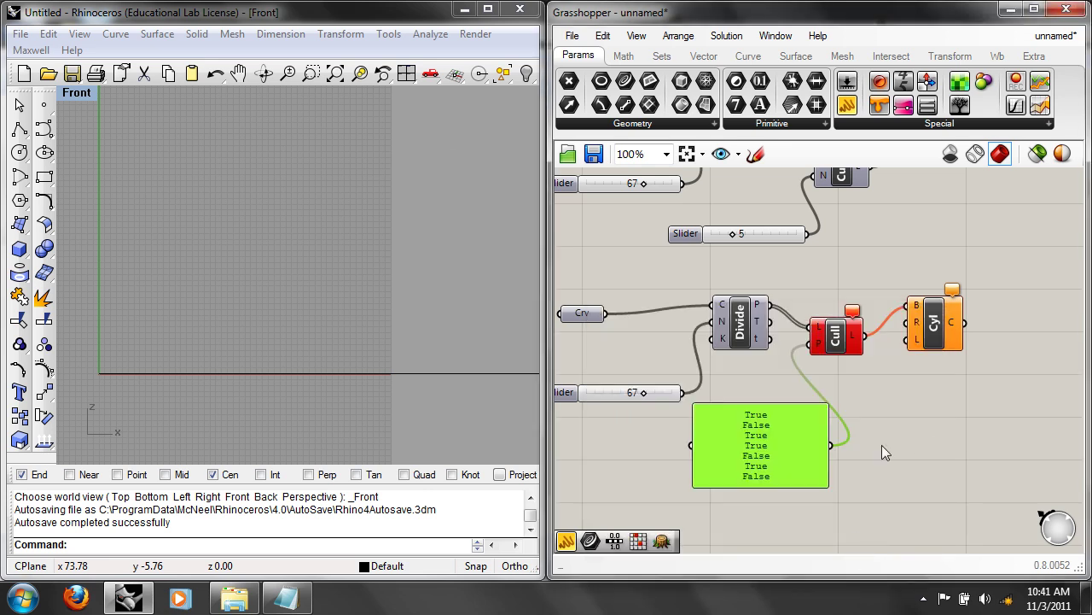
# Step: Turn off the panel's Multiline Data option, then enlarge and reposition the panel so all its lines fit
pyautogui.rightClick(800, 437)
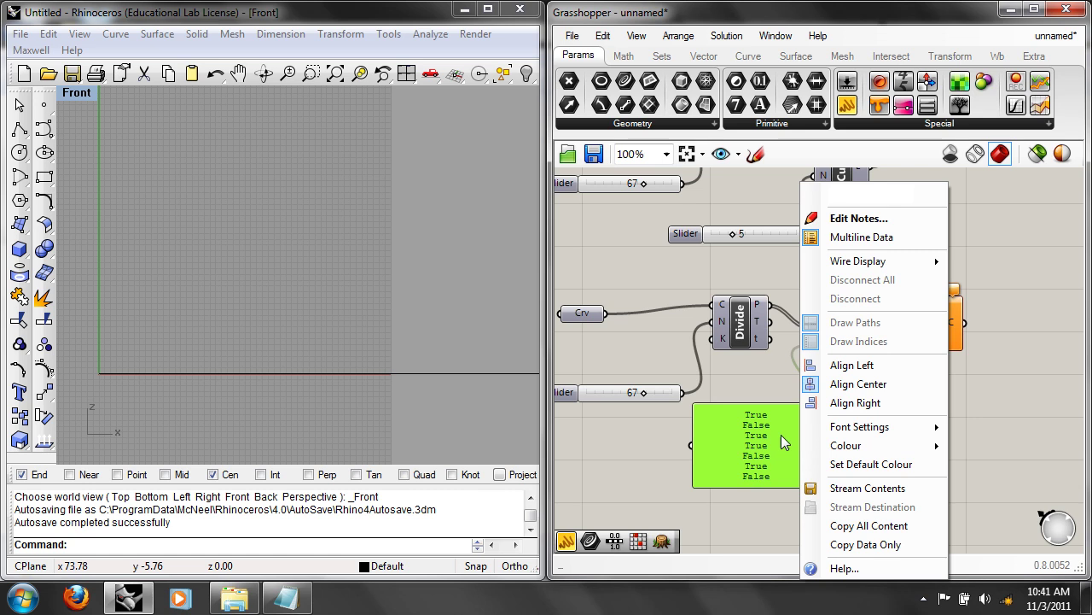
pyautogui.click(832, 243)
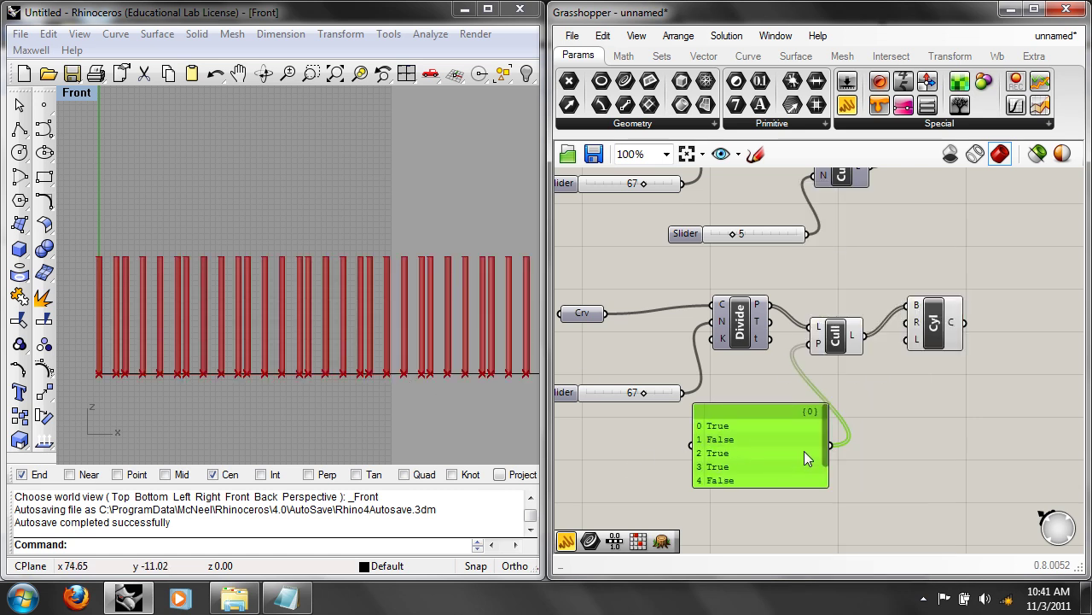
pyautogui.moveTo(826, 435); pyautogui.dragTo(827, 456)
pyautogui.moveTo(782, 485); pyautogui.dragTo(781, 520)
pyautogui.moveTo(763, 449)
pyautogui.mouseDown()
pyautogui.moveTo(700, 486)
pyautogui.moveTo(771, 461)
pyautogui.mouseUp()
pyautogui.click(1057, 421)
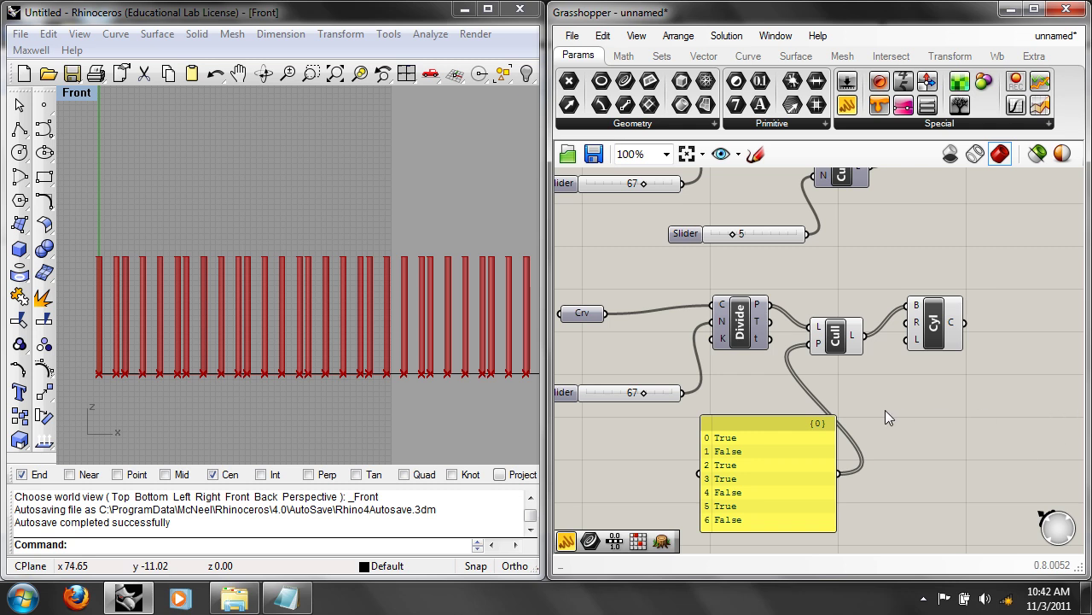
# Step: Turn the Multiline Data option back on for the Boolean pattern panel
pyautogui.rightClick(825, 418)
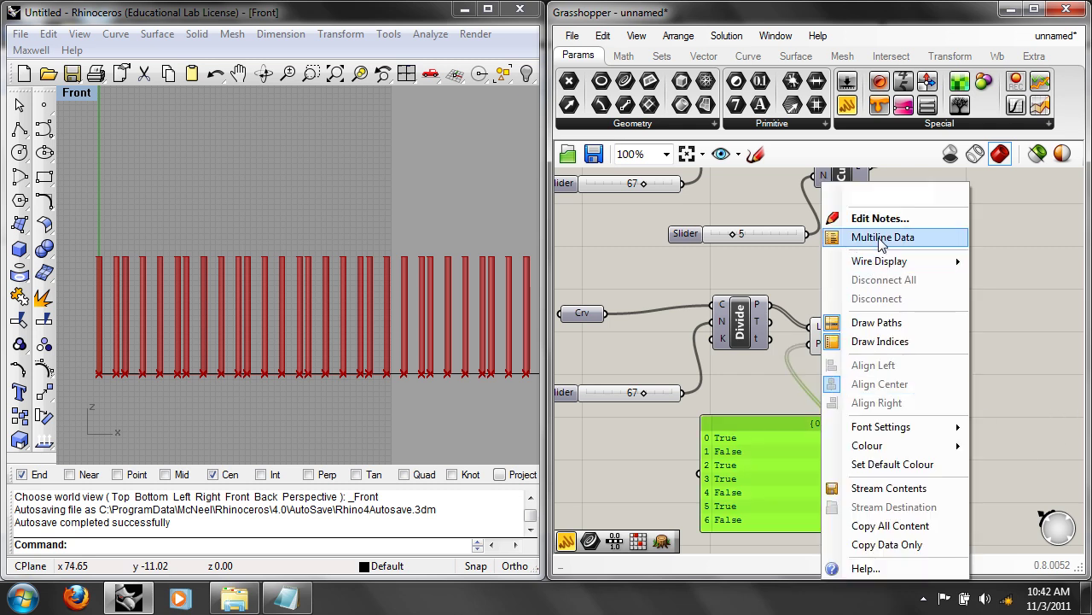
pyautogui.click(767, 381)
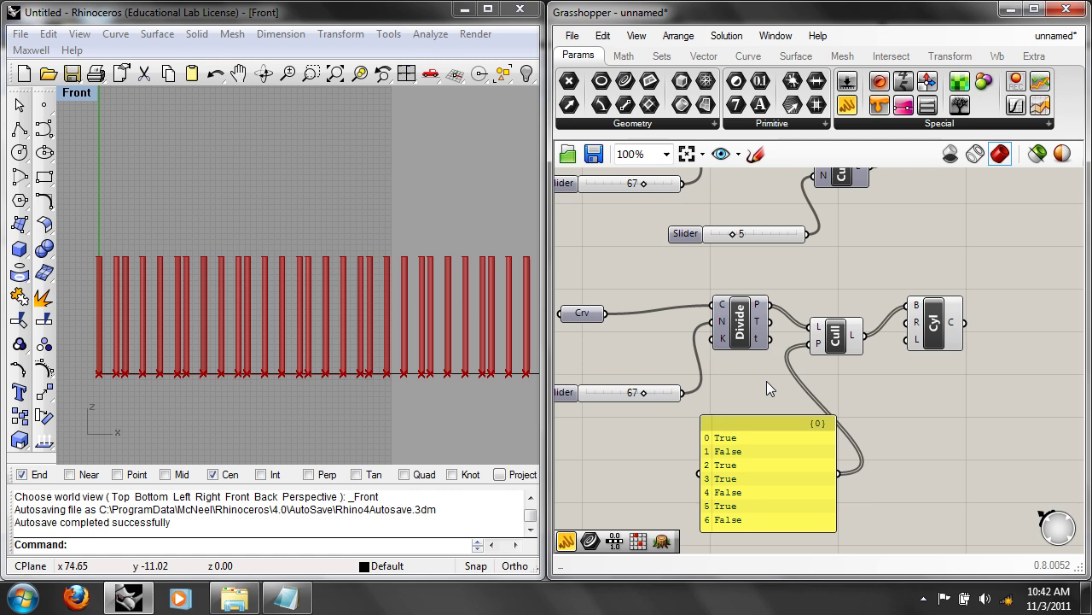
pyautogui.rightClick(775, 423)
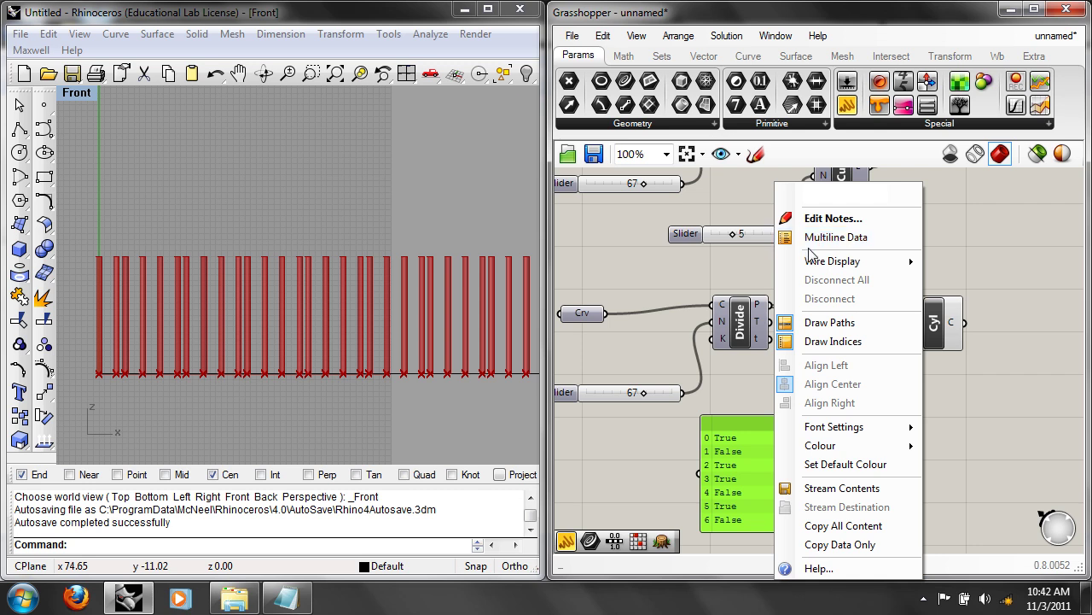
pyautogui.click(739, 371)
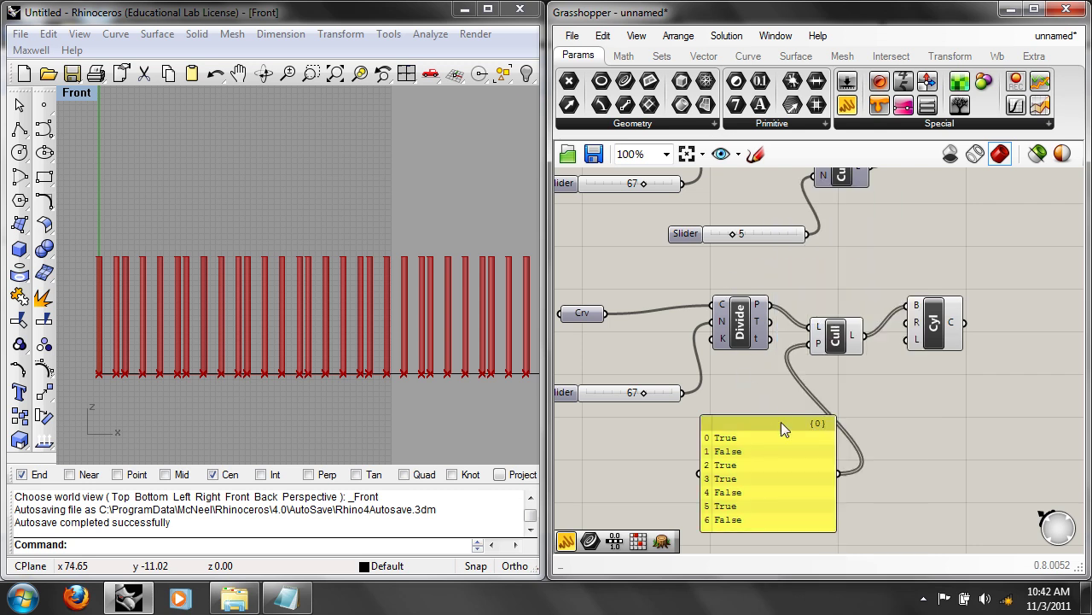
pyautogui.rightClick(775, 425)
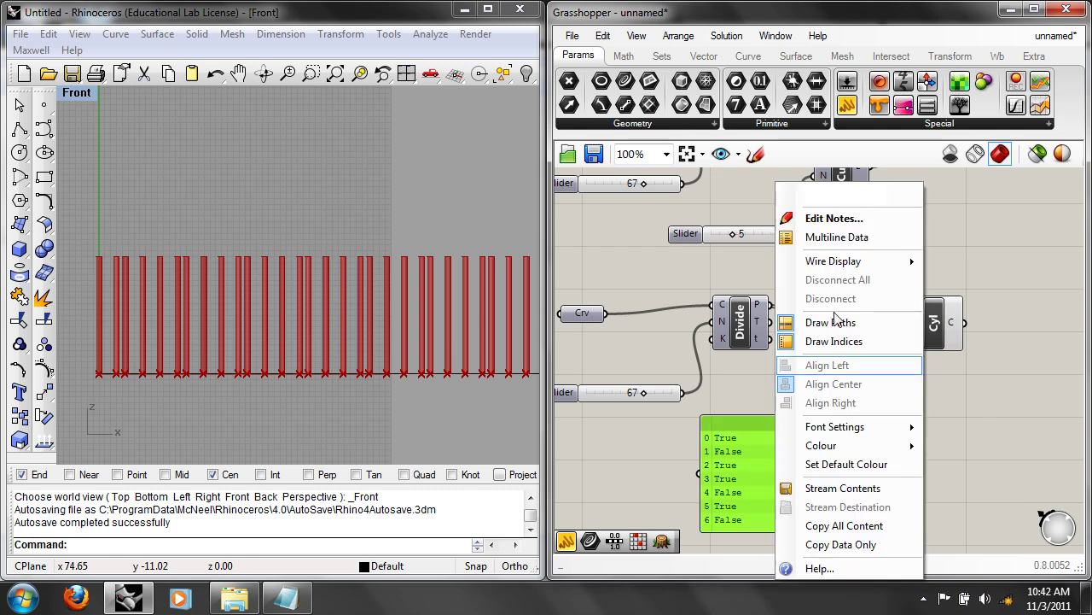
pyautogui.click(848, 237)
# Step: Switch the pattern panel's Multiline Data off again and check its notes without changing the text
pyautogui.doubleClick(798, 426)
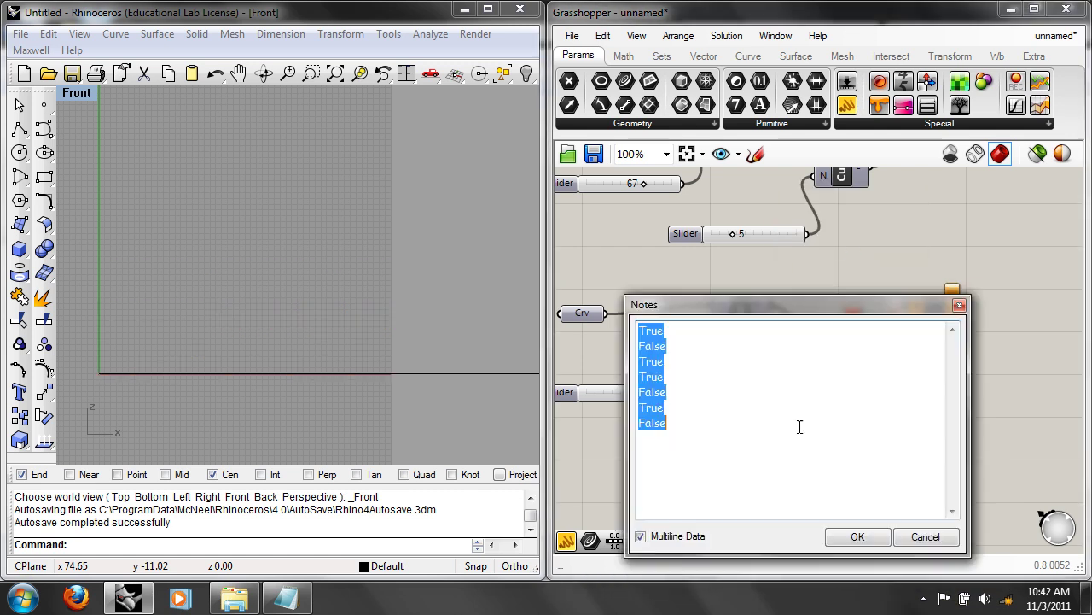
pyautogui.click(856, 536)
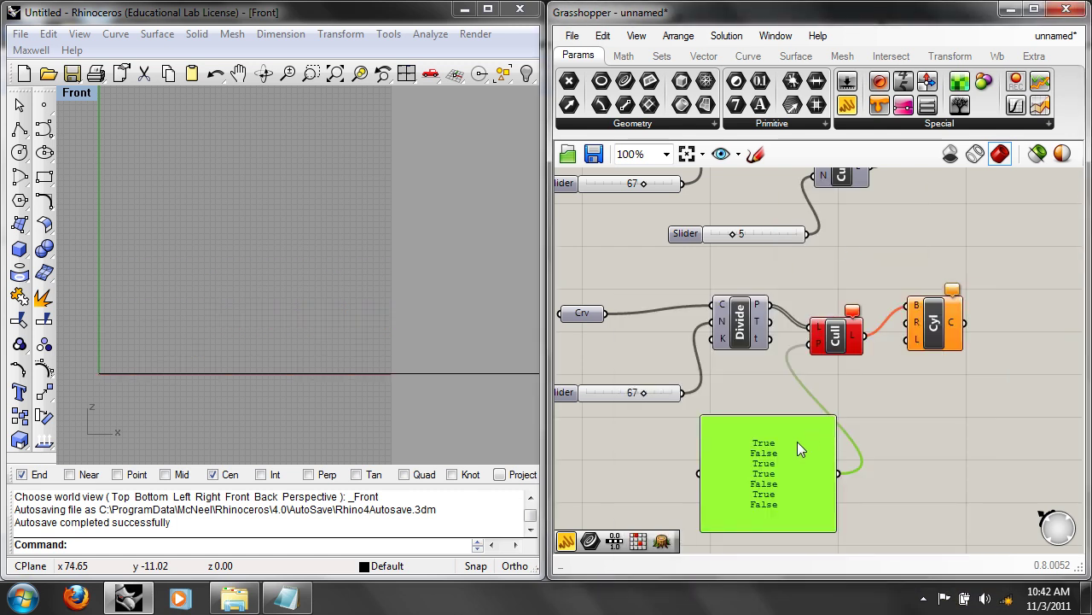
pyautogui.rightClick(797, 441)
pyautogui.click(848, 238)
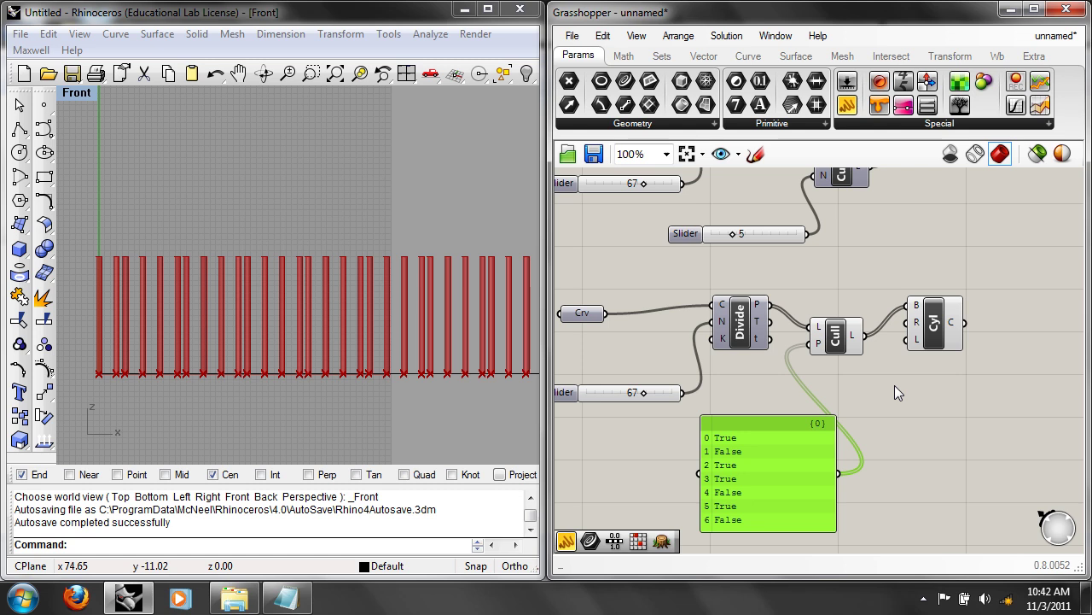
pyautogui.doubleClick(801, 442)
pyautogui.click(785, 432)
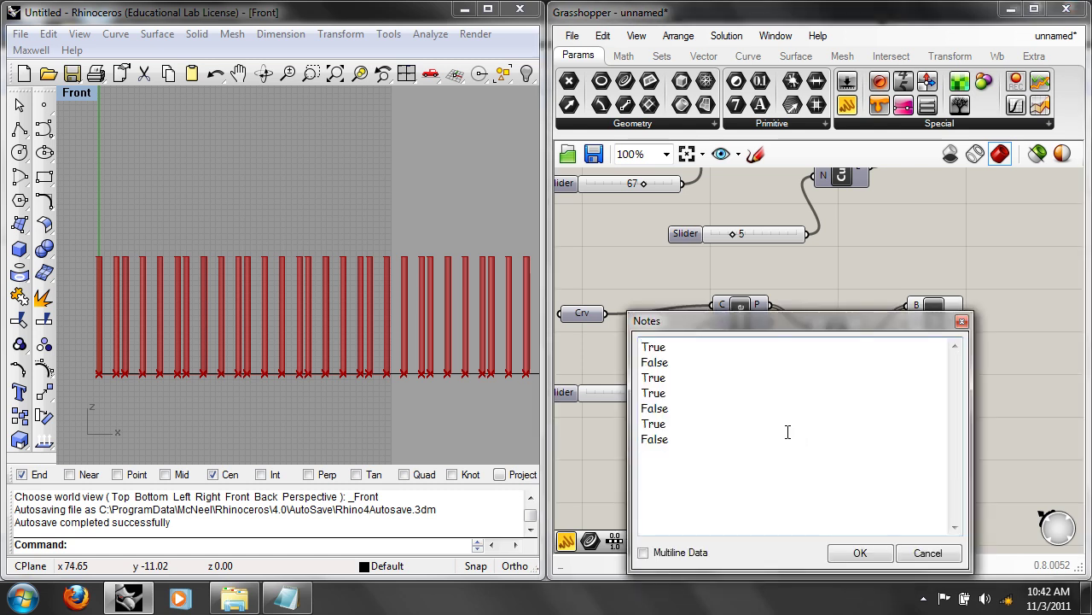
pyautogui.click(927, 553)
# Step: Turn off the preview of all components in the Cull Pattern chain, including its Boolean panel
pyautogui.scroll(-2, 960, 482)
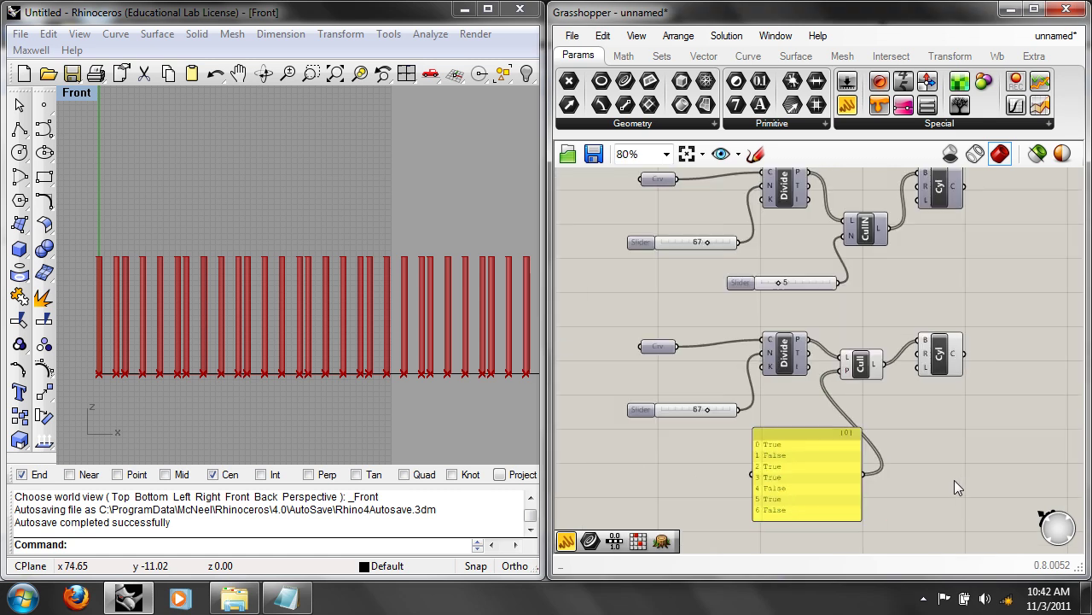
pyautogui.moveTo(947, 452); pyautogui.dragTo(889, 370, button='right')
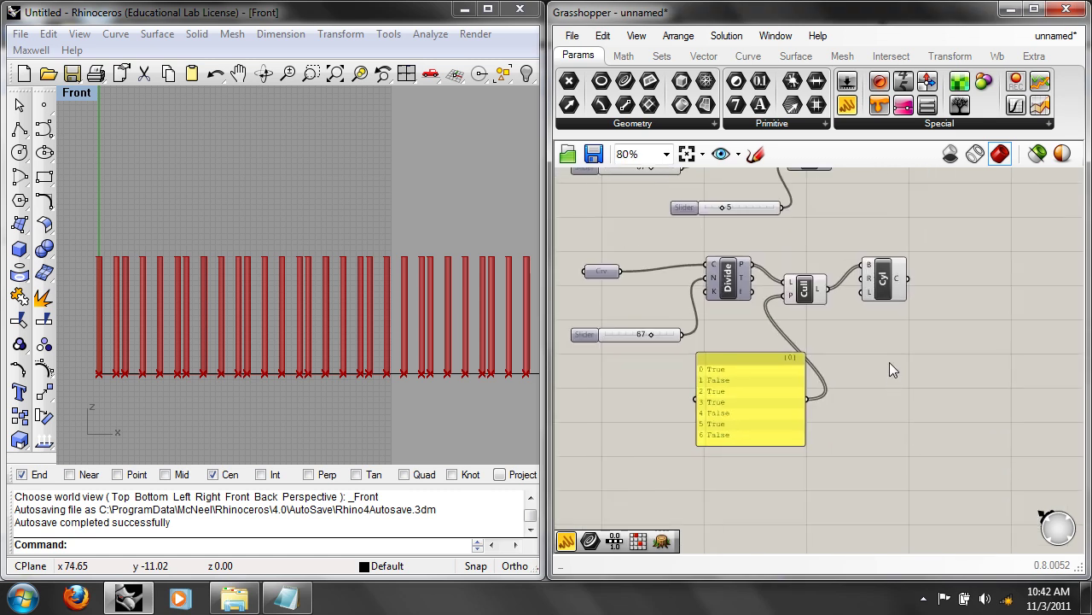
pyautogui.scroll(-1, 930, 393)
pyautogui.moveTo(953, 428); pyautogui.dragTo(959, 458, button='right')
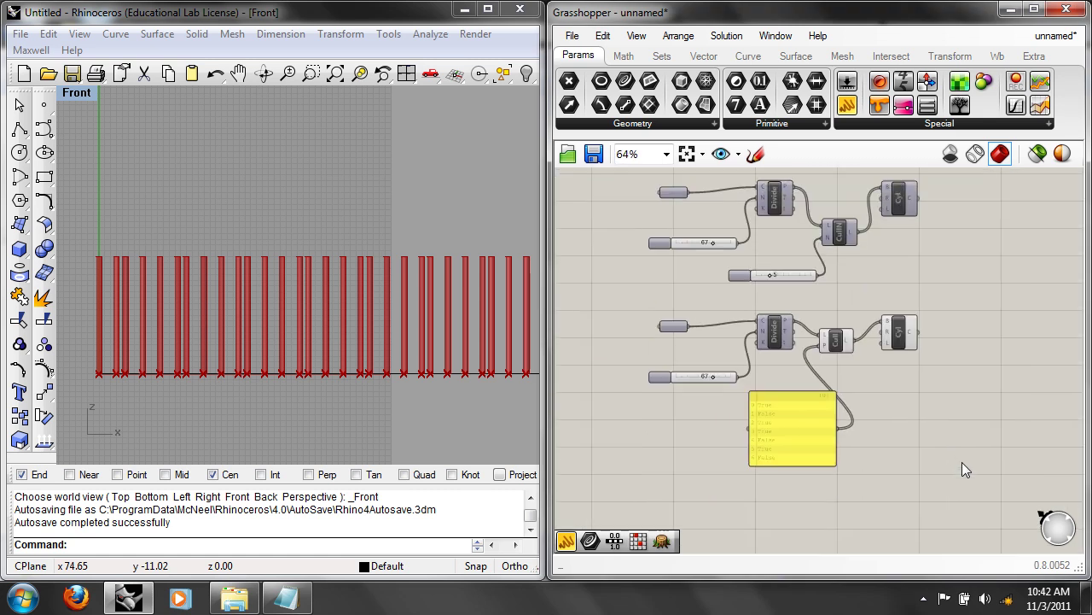
pyautogui.moveTo(977, 510); pyautogui.dragTo(636, 322)
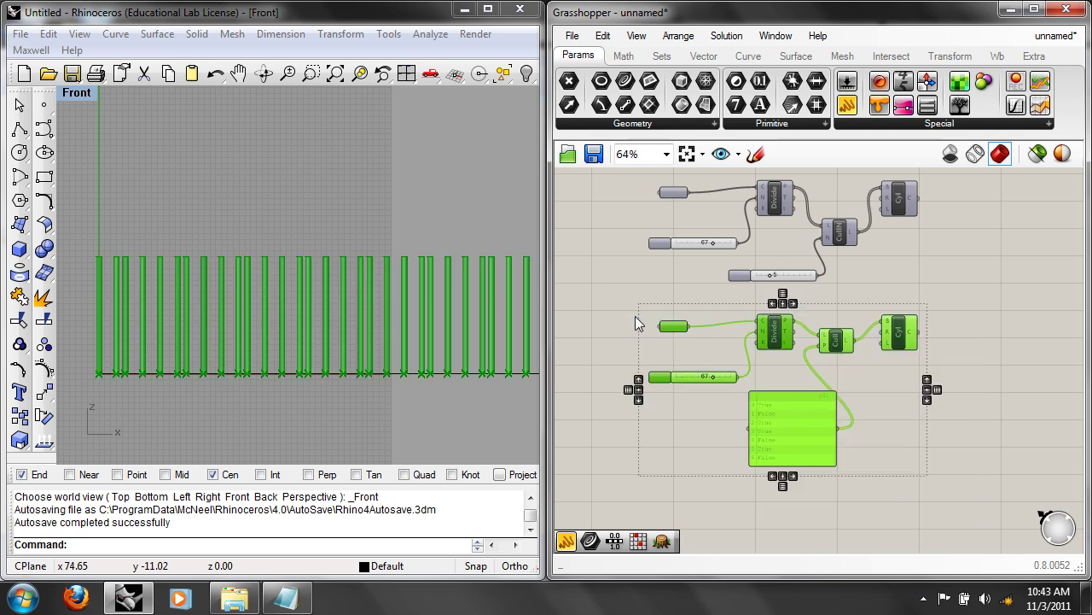
pyautogui.click(946, 234)
pyautogui.moveTo(959, 502); pyautogui.dragTo(636, 317)
pyautogui.rightClick(967, 219)
pyautogui.click(999, 256)
# Step: Duplicate the whole Cull Nth chain and place the copy below the Cull Pattern chain
pyautogui.moveTo(948, 271); pyautogui.dragTo(957, 298, button='right')
pyautogui.moveTo(947, 324); pyautogui.dragTo(677, 178)
pyautogui.click(603, 35)
pyautogui.click(653, 130)
pyautogui.click(603, 35)
pyautogui.click(665, 138)
pyautogui.scroll(-2, 853, 226)
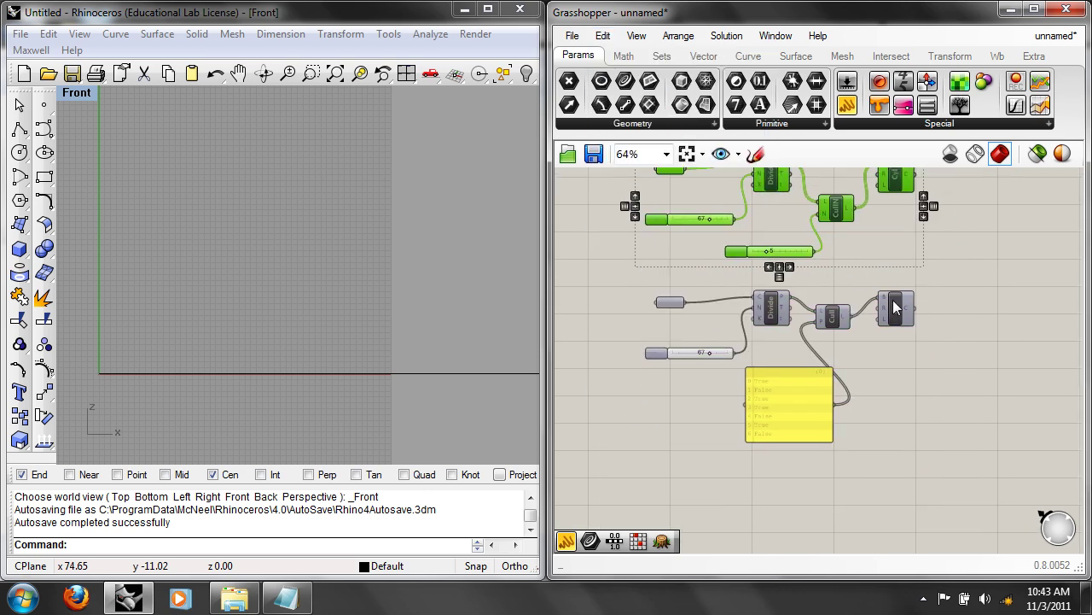
pyautogui.hotkey('ctrl', 'shift', 'v')
pyautogui.moveTo(894, 357); pyautogui.dragTo(854, 489)
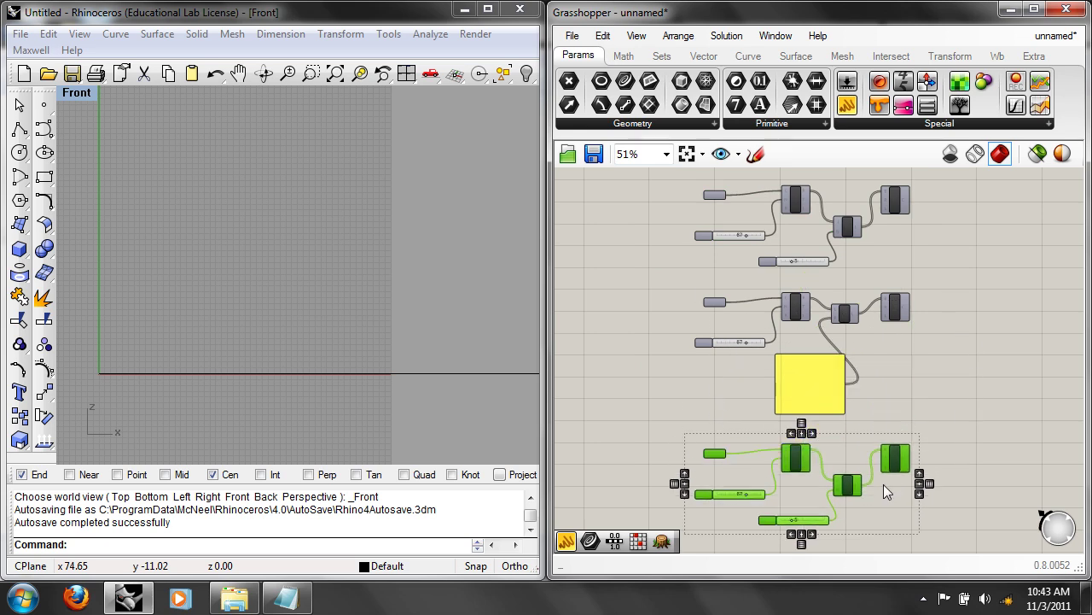
# Step: Delete the Cull Nth component from the duplicated chain, keeping its curve, Divide, sliders and Cylinder
pyautogui.click(934, 403)
pyautogui.scroll(3, 905, 495)
pyautogui.moveTo(774, 476); pyautogui.dragTo(860, 420, button='right')
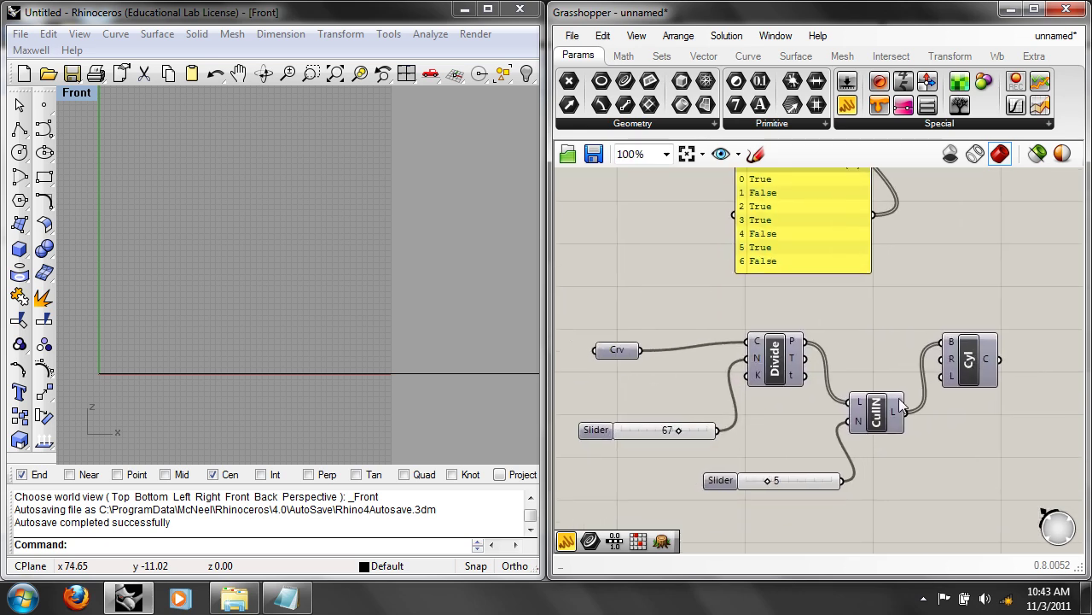
pyautogui.click(875, 422)
pyautogui.click(603, 36)
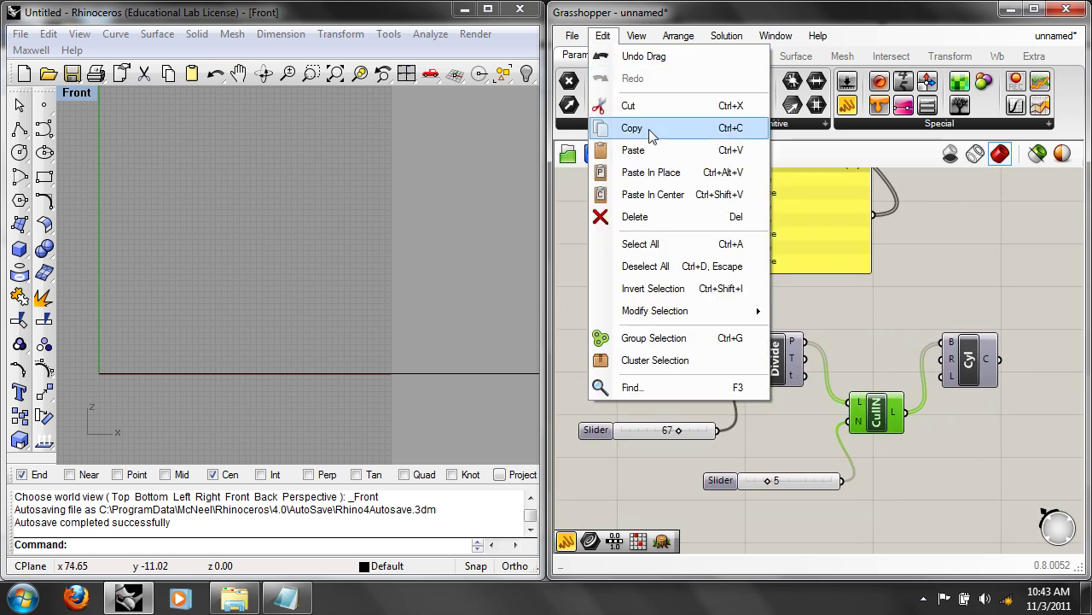
pyautogui.click(611, 214)
pyautogui.click(603, 36)
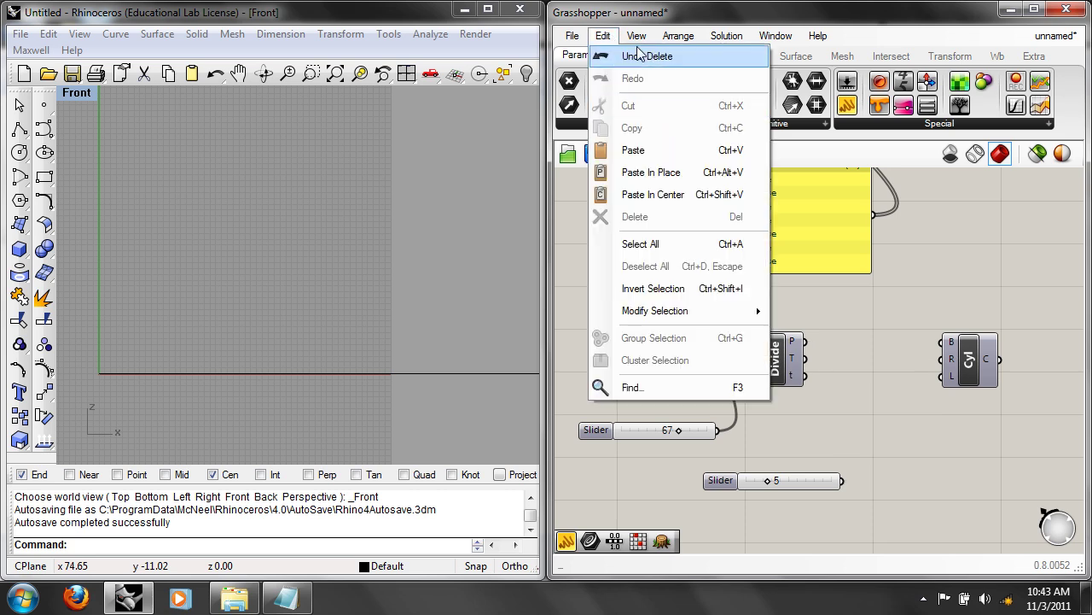
pyautogui.press('Escape')
# Step: Add a Random Reduce component between Divide and Cylinder in the duplicated chain
pyautogui.click(664, 58)
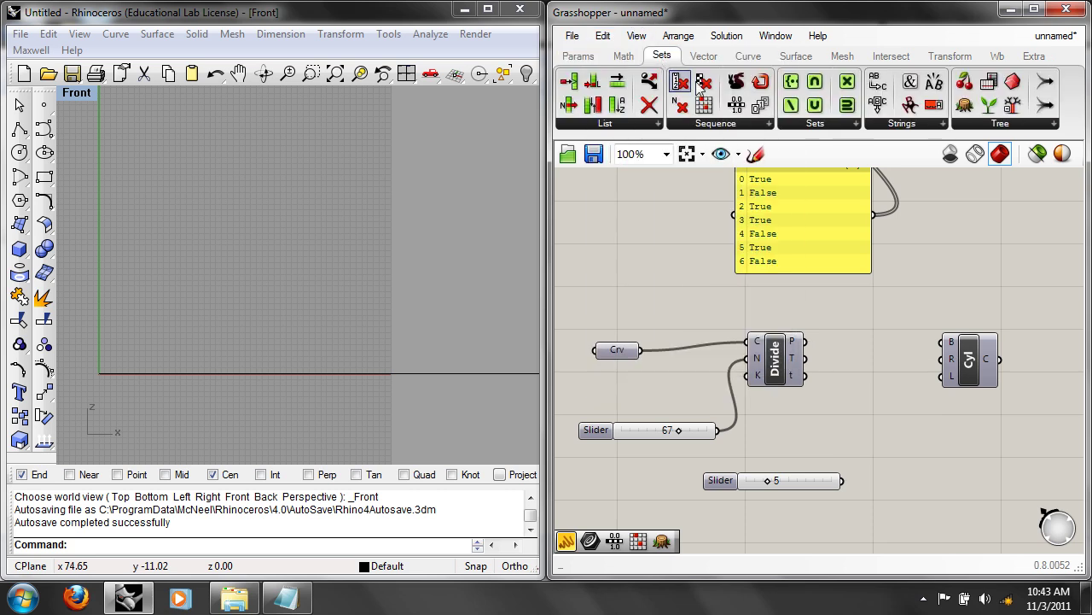
pyautogui.click(721, 124)
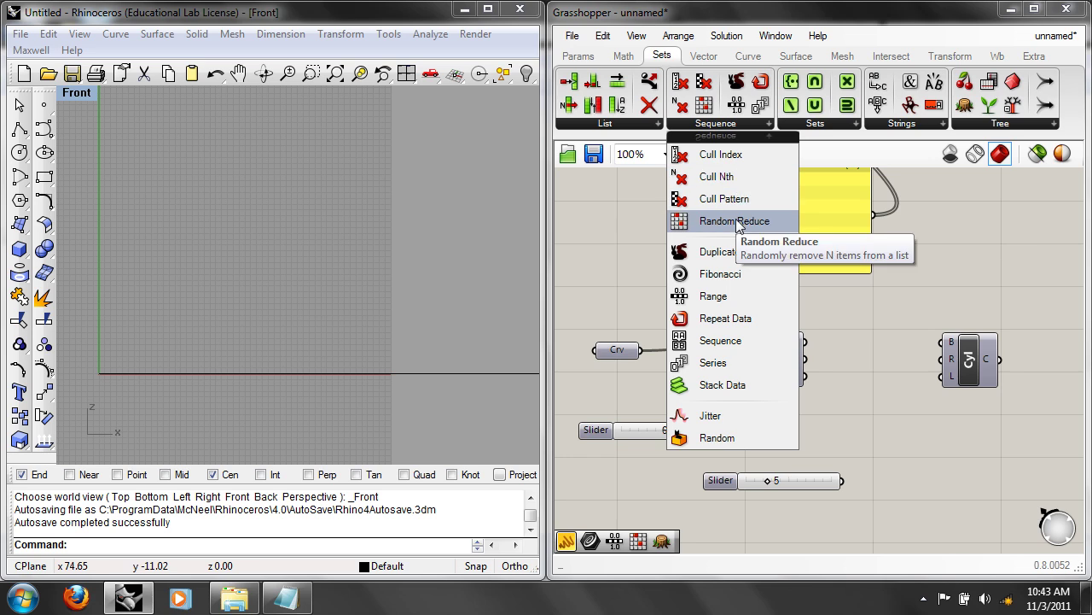
pyautogui.moveTo(739, 223); pyautogui.dragTo(871, 388)
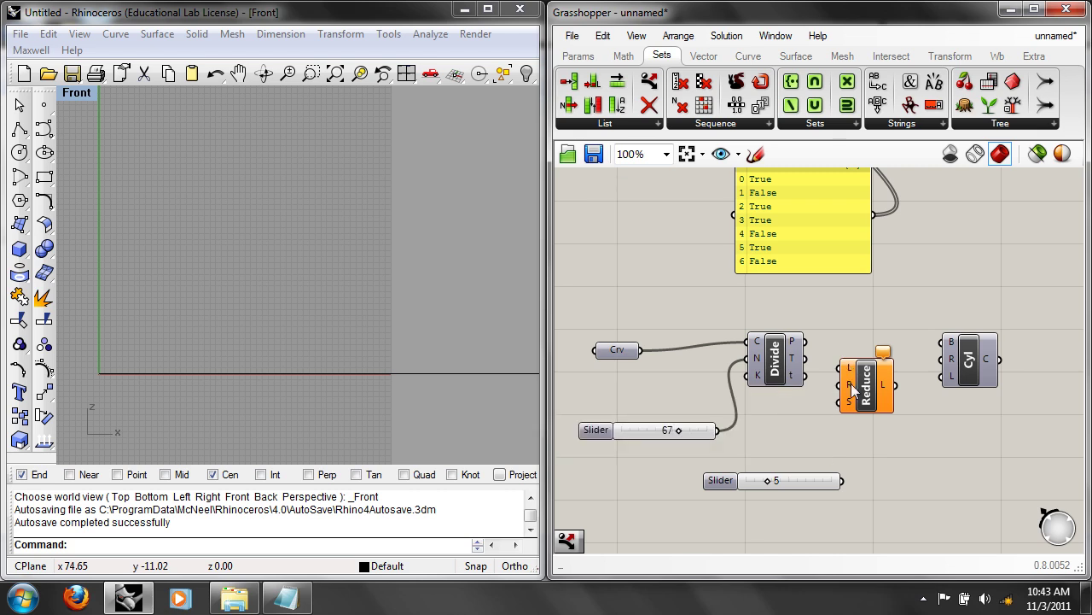
pyautogui.moveTo(854, 390)
pyautogui.moveTo(877, 405); pyautogui.dragTo(890, 404)
pyautogui.click(921, 431)
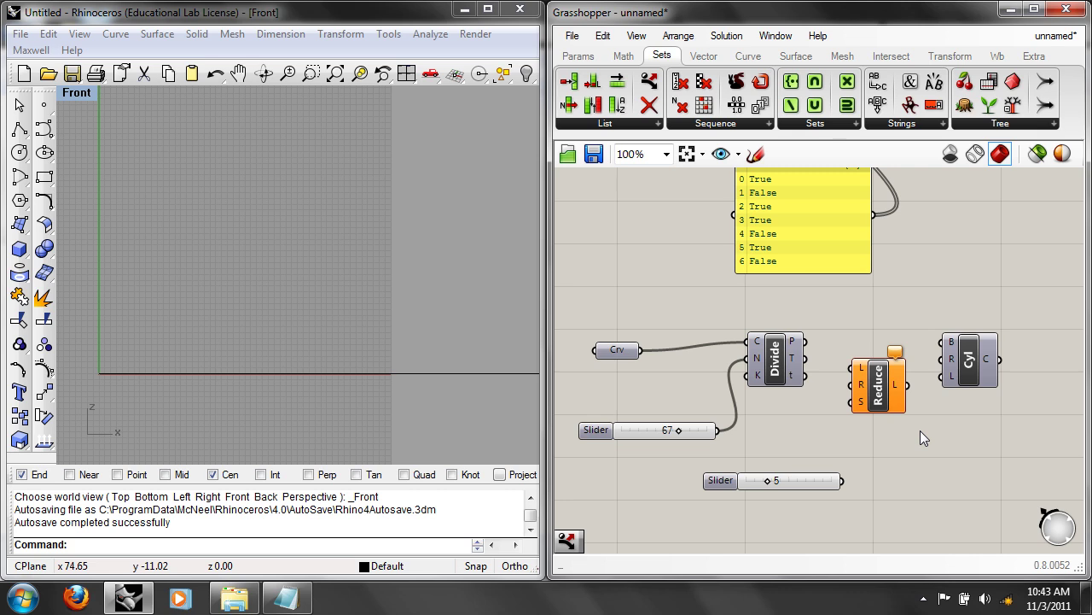
# Step: Connect Divide's points output to Random Reduce's list input and its list output to the Cylinder's base input
pyautogui.moveTo(794, 337); pyautogui.dragTo(863, 348)
pyautogui.moveTo(907, 384); pyautogui.dragTo(948, 342)
pyautogui.rightClick(970, 357)
pyautogui.press('Escape')
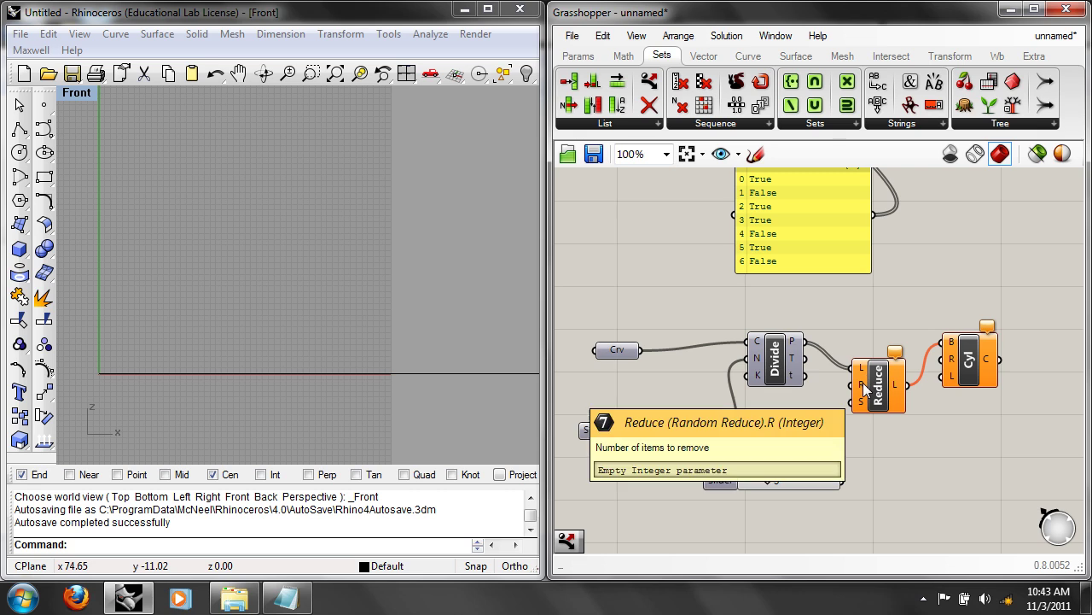
# Step: Connect the lower slider to Random Reduce's R input and raise the number of removed items to 20
pyautogui.moveTo(845, 476); pyautogui.dragTo(854, 384)
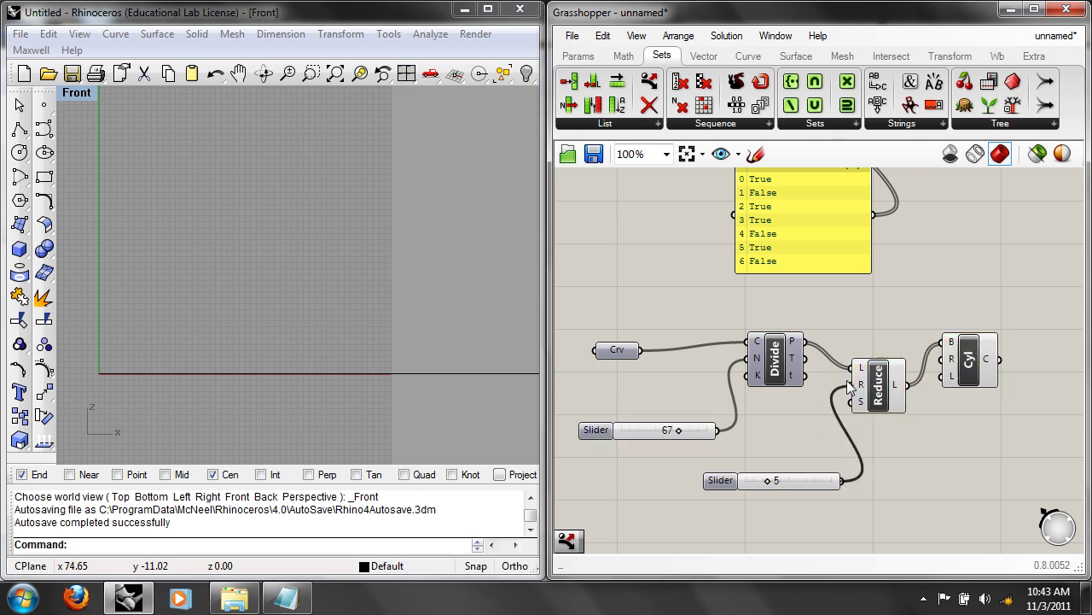
pyautogui.scroll(-5, 307, 351)
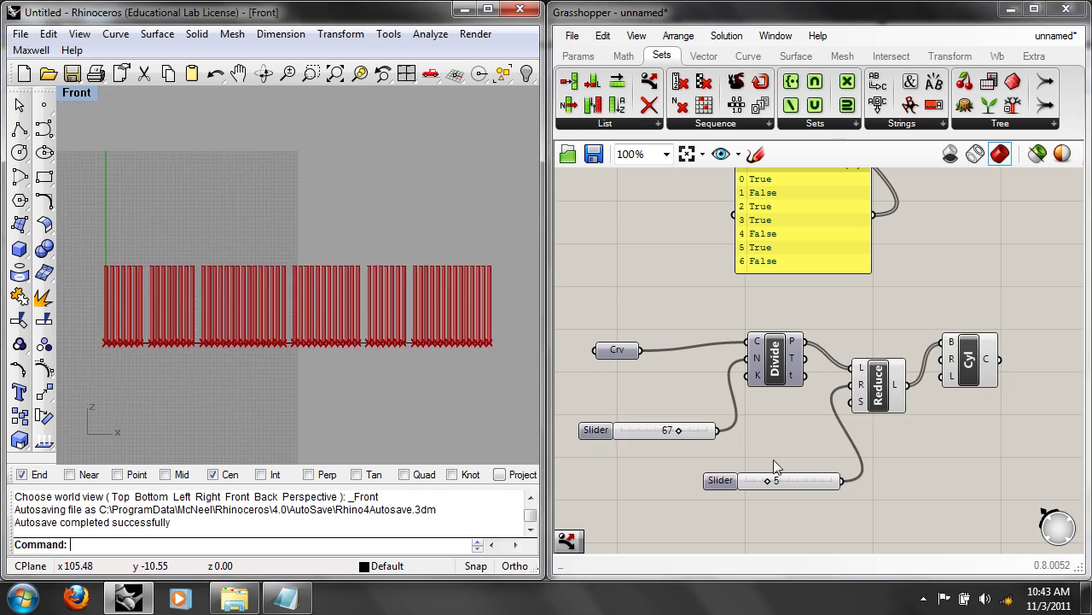
pyautogui.moveTo(768, 479); pyautogui.dragTo(846, 485)
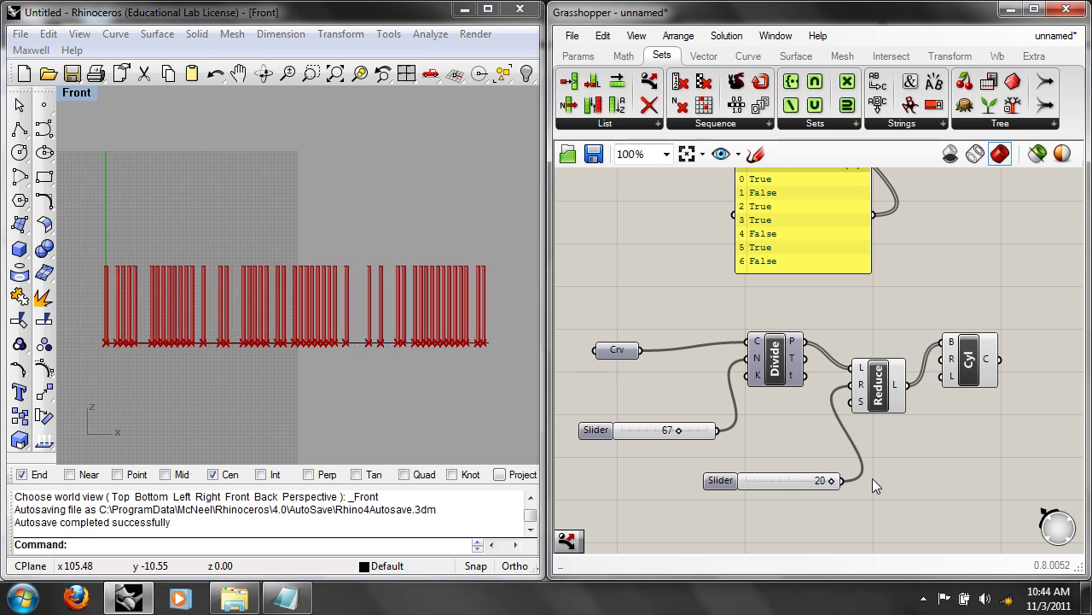
# Step: Duplicate the 20 slider, connect the copy to Random Reduce's S input, and set the seed to 2
pyautogui.click(817, 481)
pyautogui.hotkey('ctrl', 'c')
pyautogui.hotkey('ctrl', 'v')
pyautogui.moveTo(819, 488); pyautogui.dragTo(856, 402)
pyautogui.click(872, 506)
pyautogui.moveTo(836, 504); pyautogui.dragTo(759, 508)
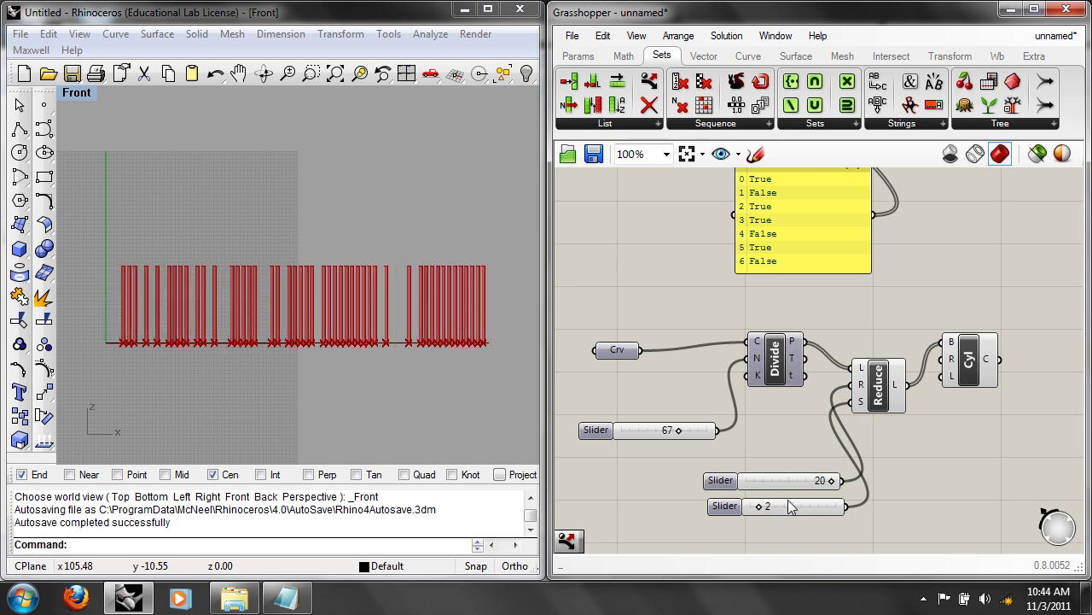
# Step: Vary the random seed slider on Random Reduce, trying 7 and settling on 11
pyautogui.click(883, 398)
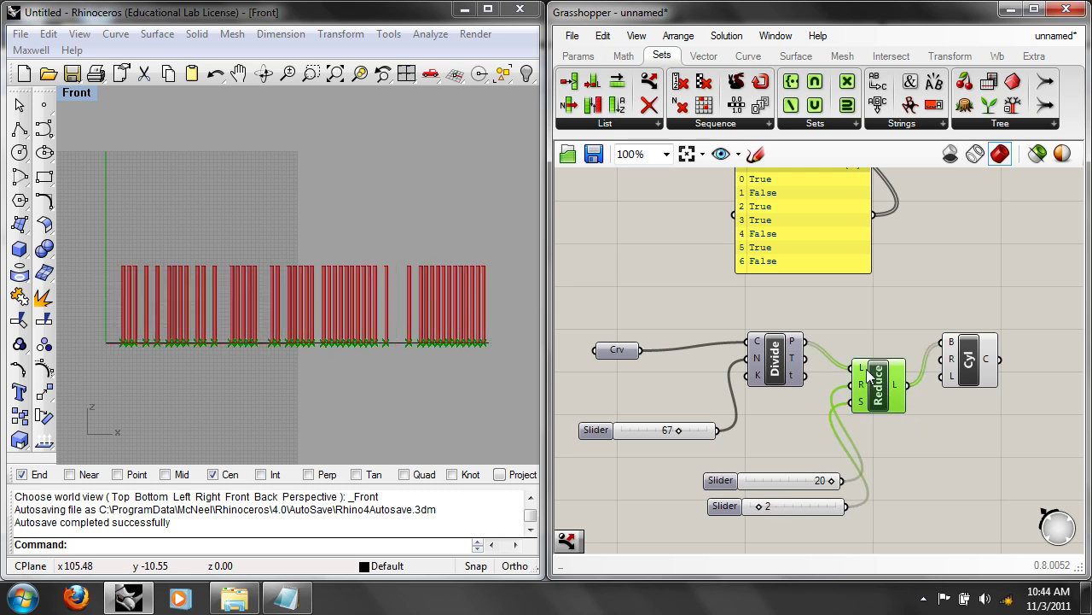
pyautogui.click(808, 483)
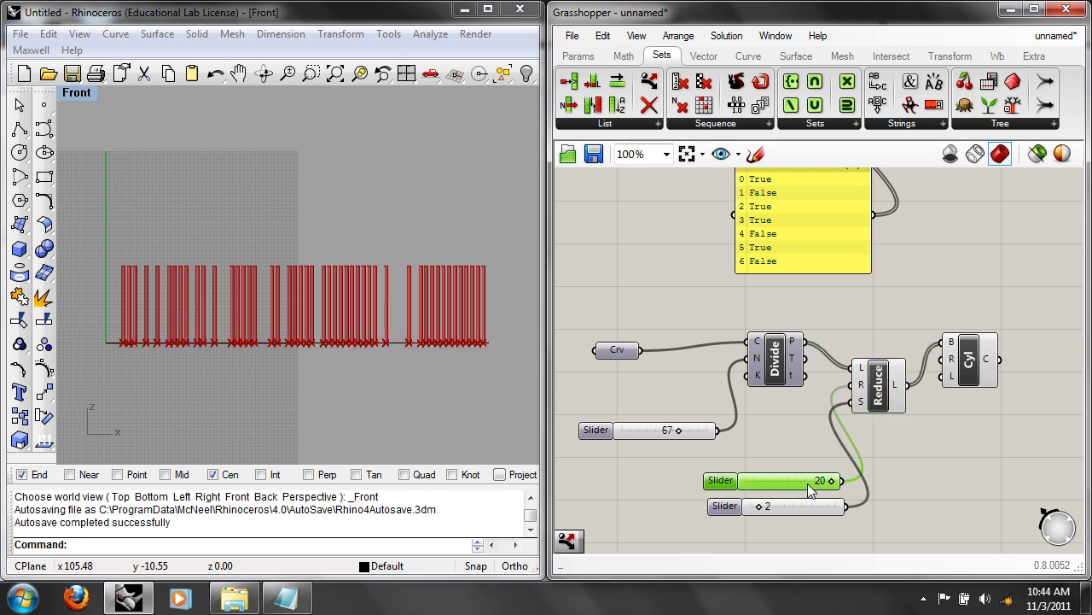
pyautogui.click(781, 515)
pyautogui.click(779, 509)
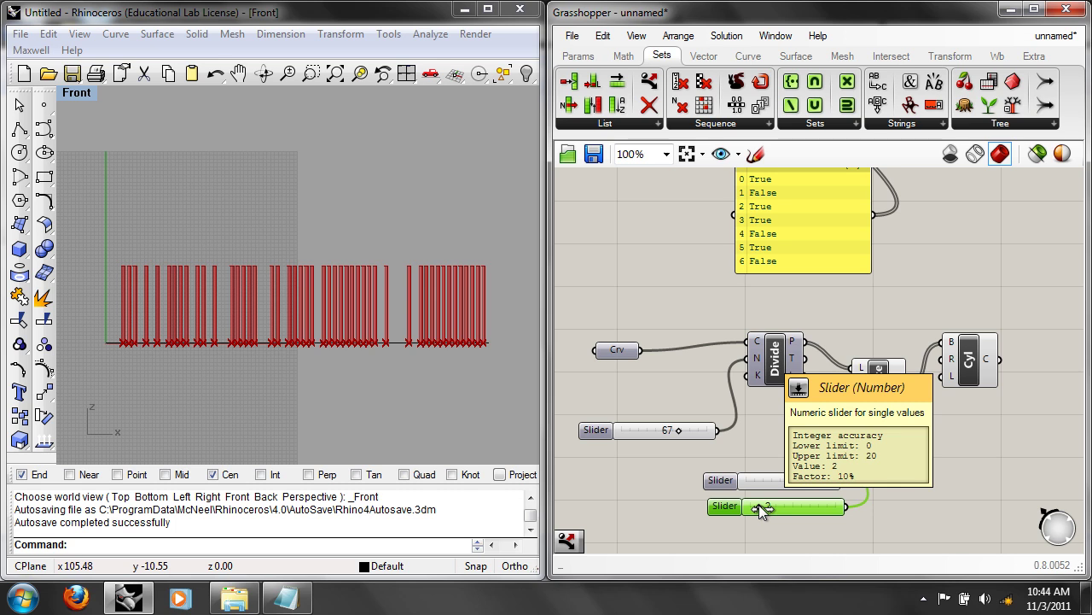
pyautogui.moveTo(759, 505); pyautogui.dragTo(779, 512)
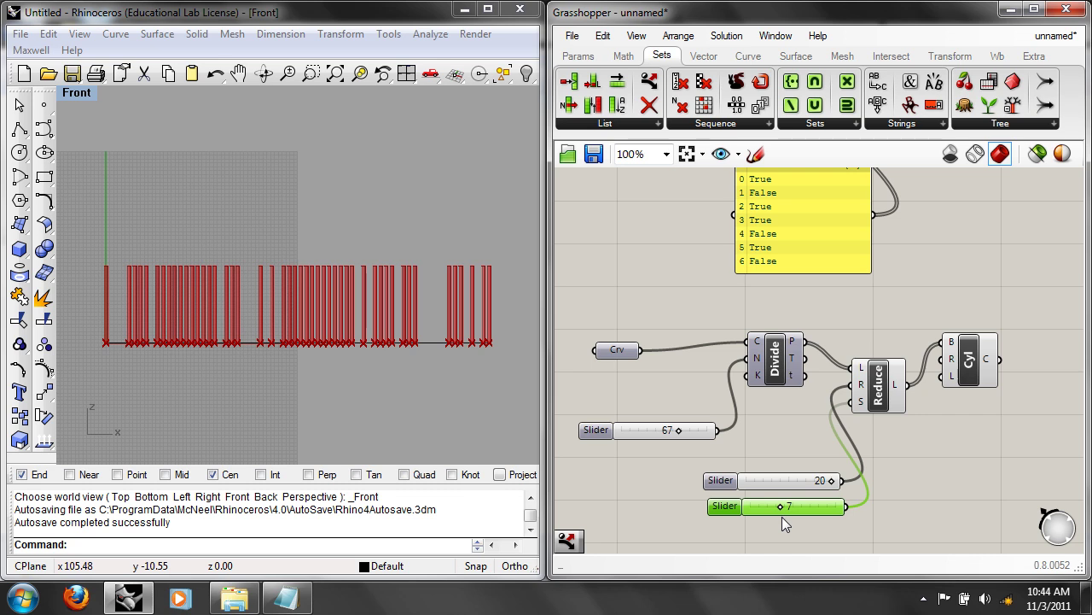
pyautogui.moveTo(780, 504); pyautogui.dragTo(795, 507)
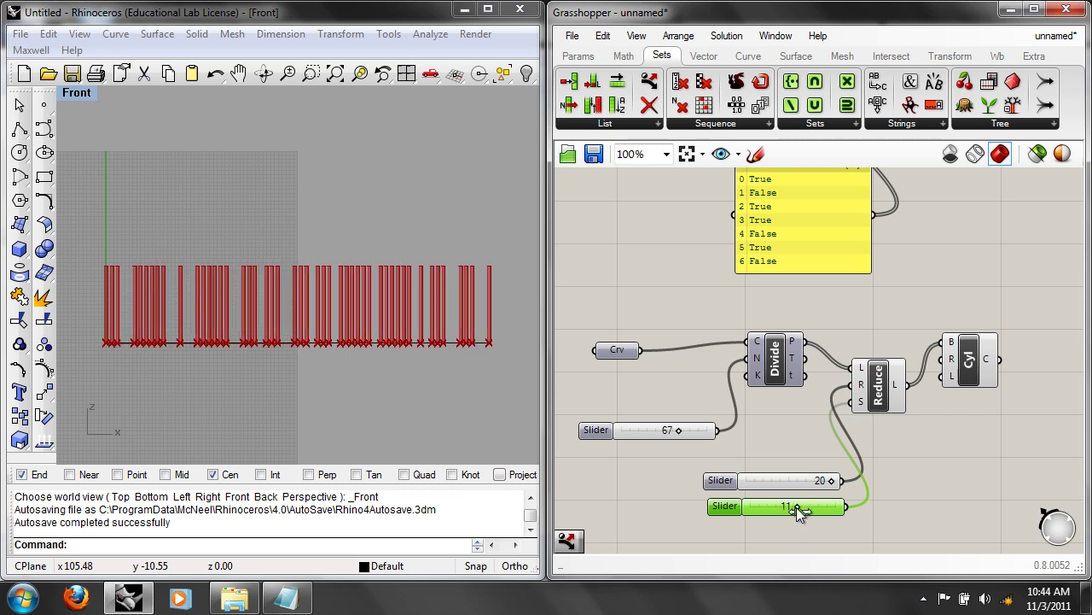
pyautogui.click(984, 453)
pyautogui.moveTo(898, 416); pyautogui.dragTo(885, 407, button='right')
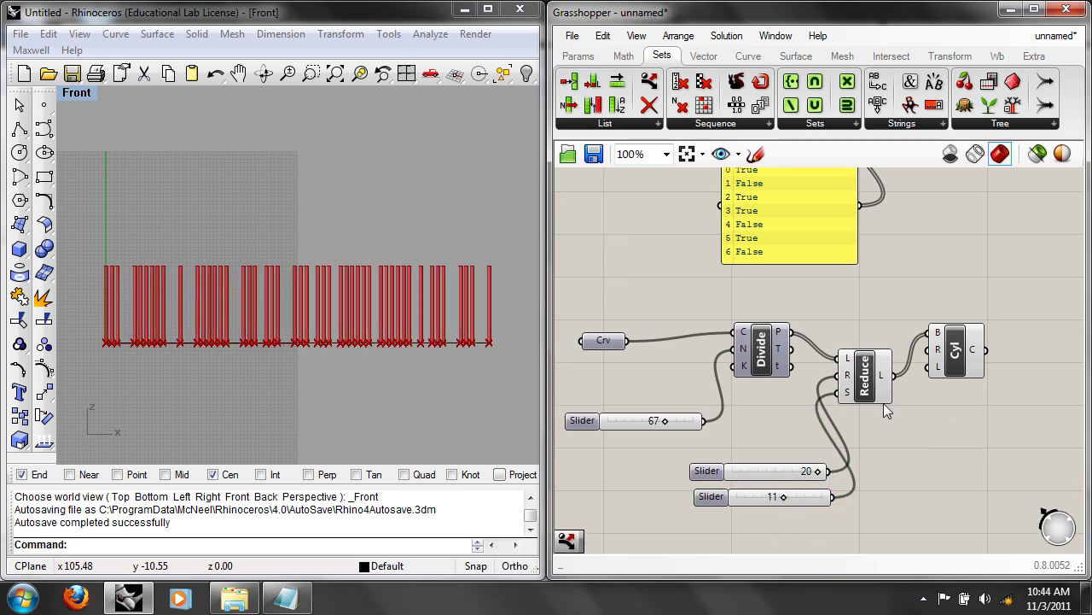
pyautogui.click(877, 390)
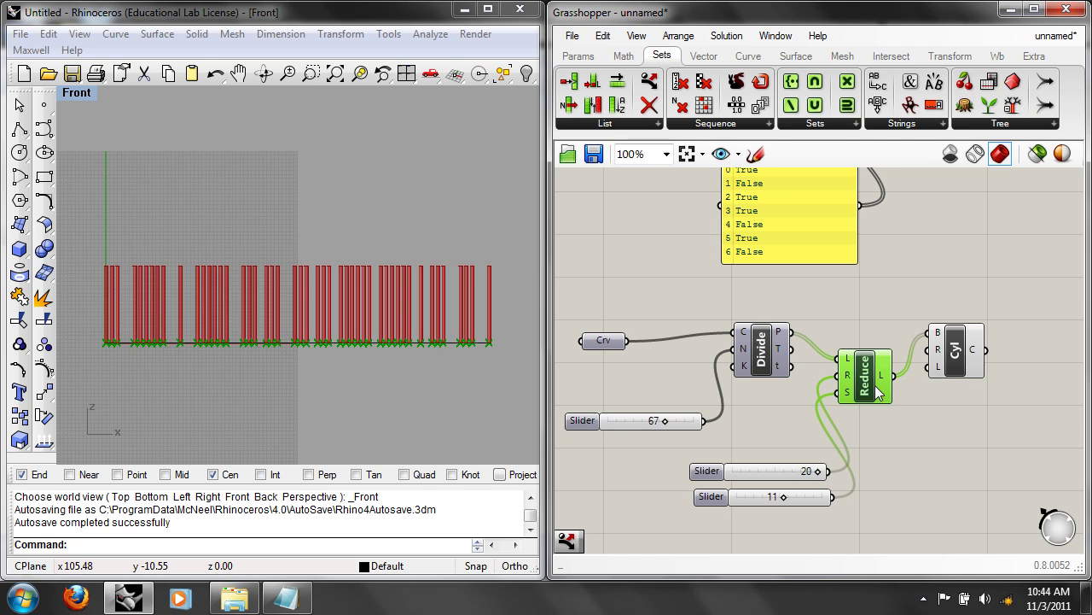
pyautogui.click(910, 475)
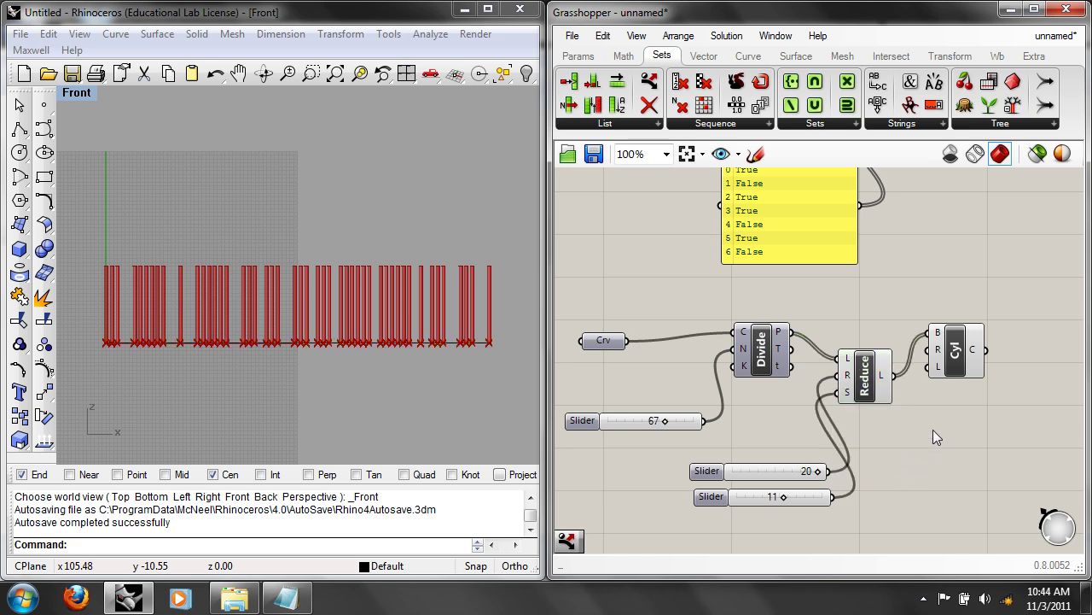
# Step: Turn off the preview of all components in the Random Reduce chain
pyautogui.scroll(-1, 932, 431)
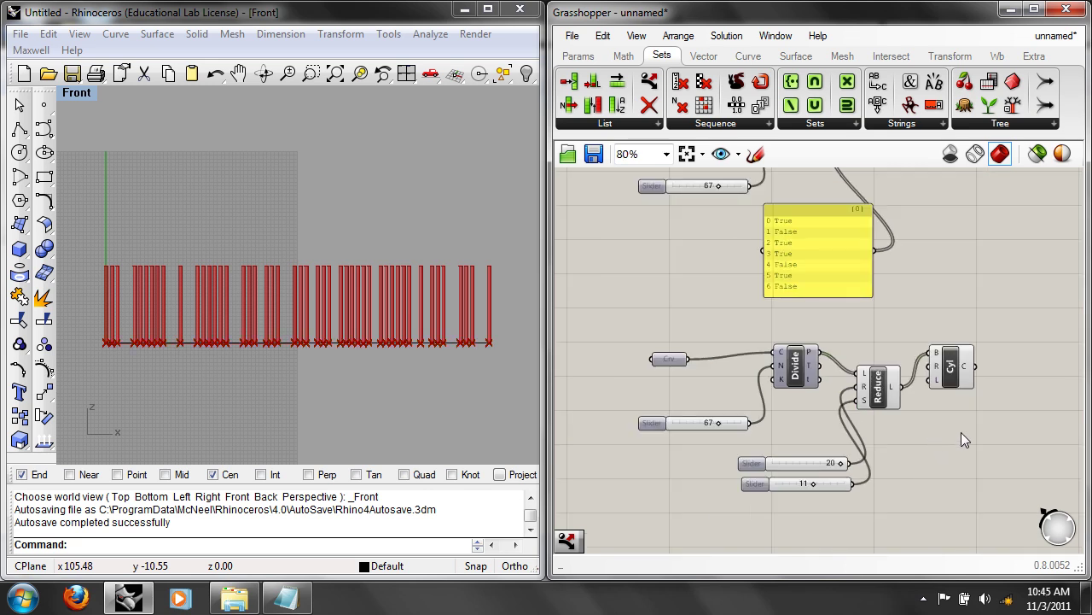
pyautogui.moveTo(940, 454); pyautogui.dragTo(915, 450, button='right')
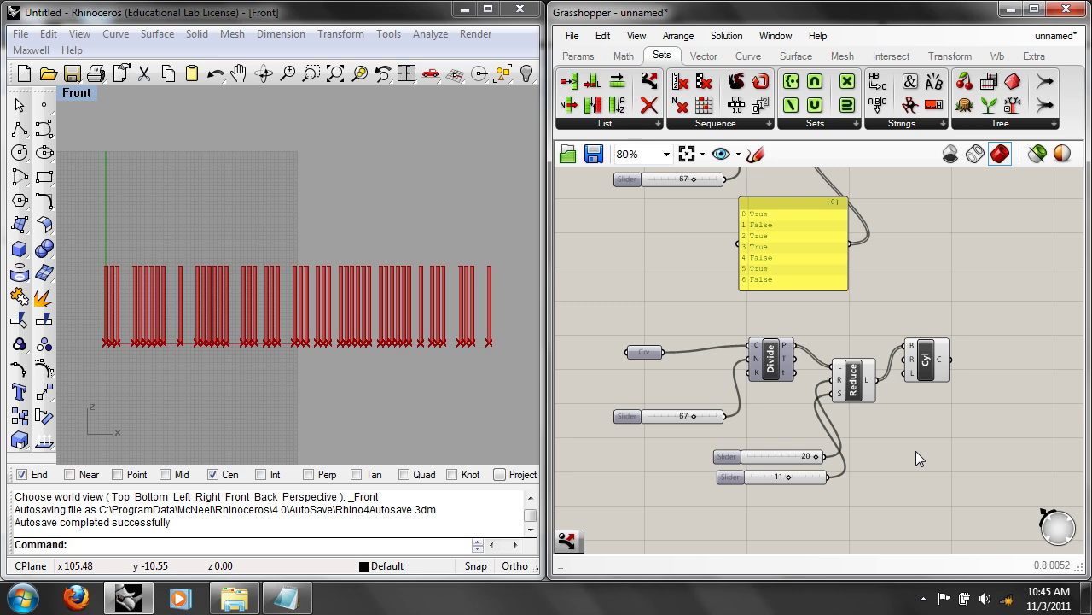
pyautogui.moveTo(937, 527); pyautogui.dragTo(664, 320)
pyautogui.rightClick(934, 294)
pyautogui.click(982, 253)
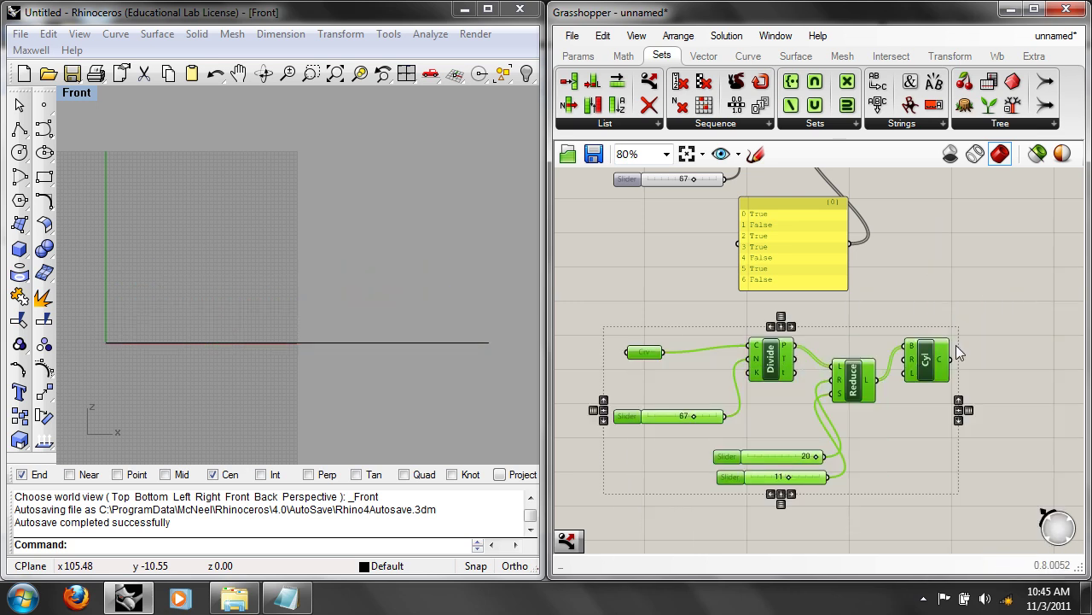
# Step: Duplicate the Random Reduce chain and place the copy directly below the original
pyautogui.click(603, 35)
pyautogui.click(630, 128)
pyautogui.click(603, 35)
pyautogui.click(636, 172)
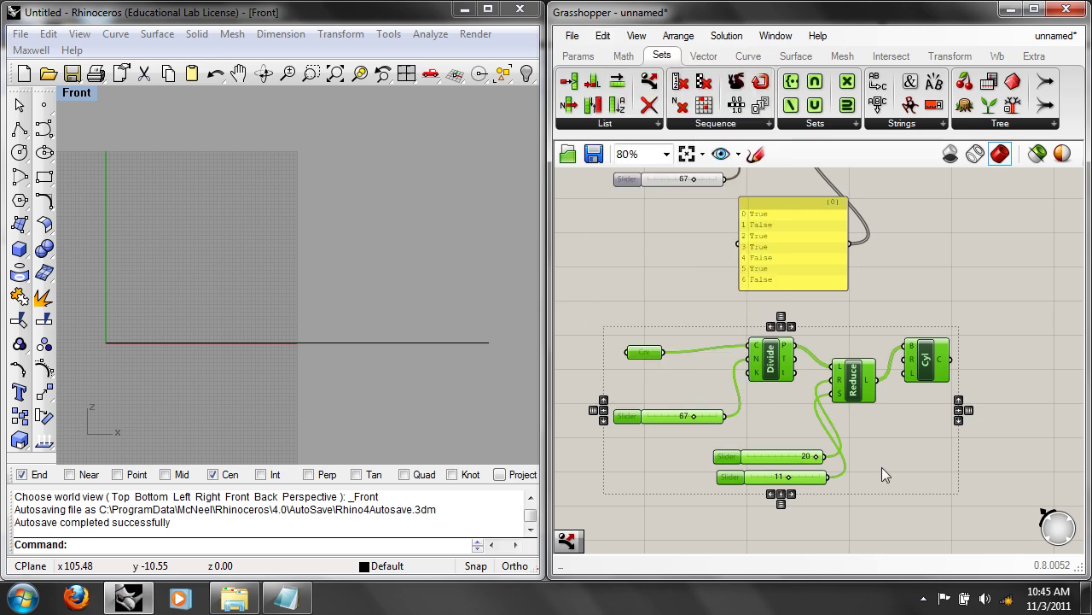
pyautogui.scroll(-1, 881, 467)
pyautogui.moveTo(844, 299); pyautogui.dragTo(844, 467)
pyautogui.click(865, 482)
# Step: Delete the Random Reduce component and its 20 and 11 sliders from the new copy of the chain
pyautogui.moveTo(866, 474); pyautogui.dragTo(851, 409, button='right')
pyautogui.click(819, 390)
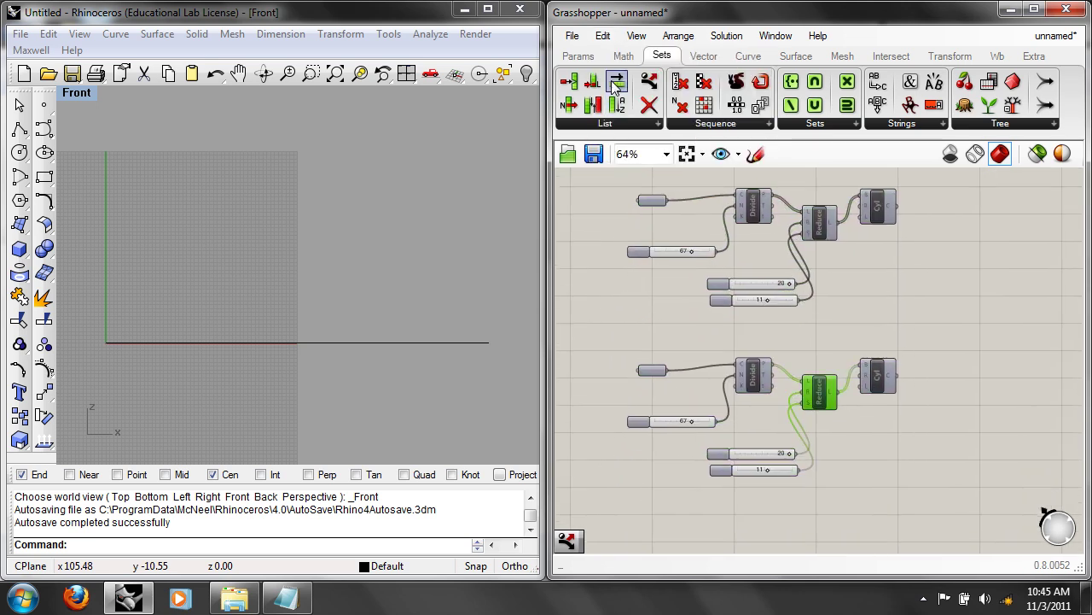
pyautogui.click(603, 35)
pyautogui.click(608, 217)
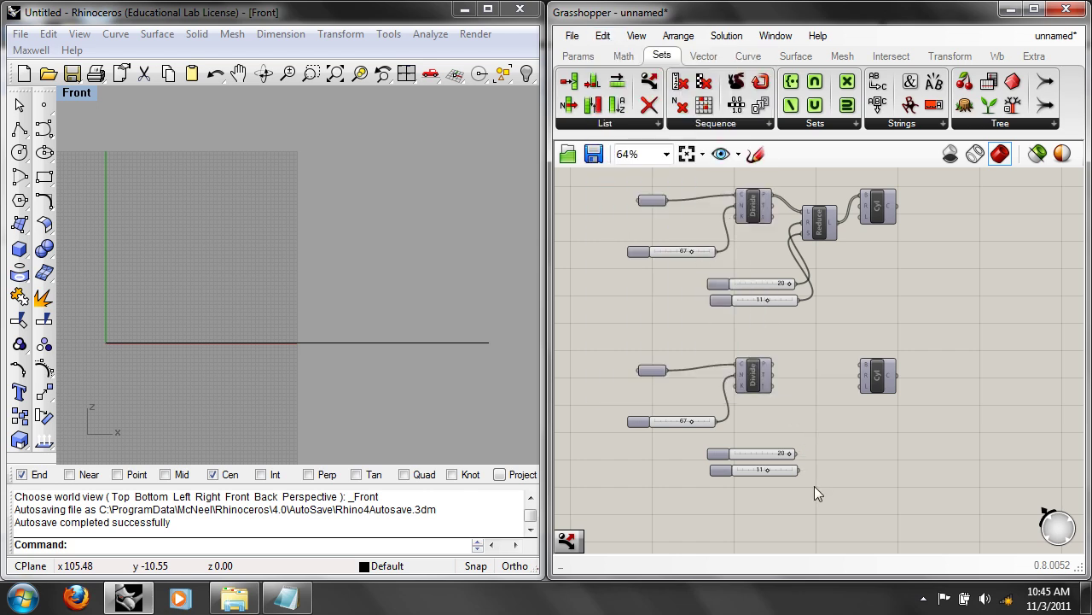
pyautogui.moveTo(814, 483); pyautogui.dragTo(768, 438)
pyautogui.click(617, 38)
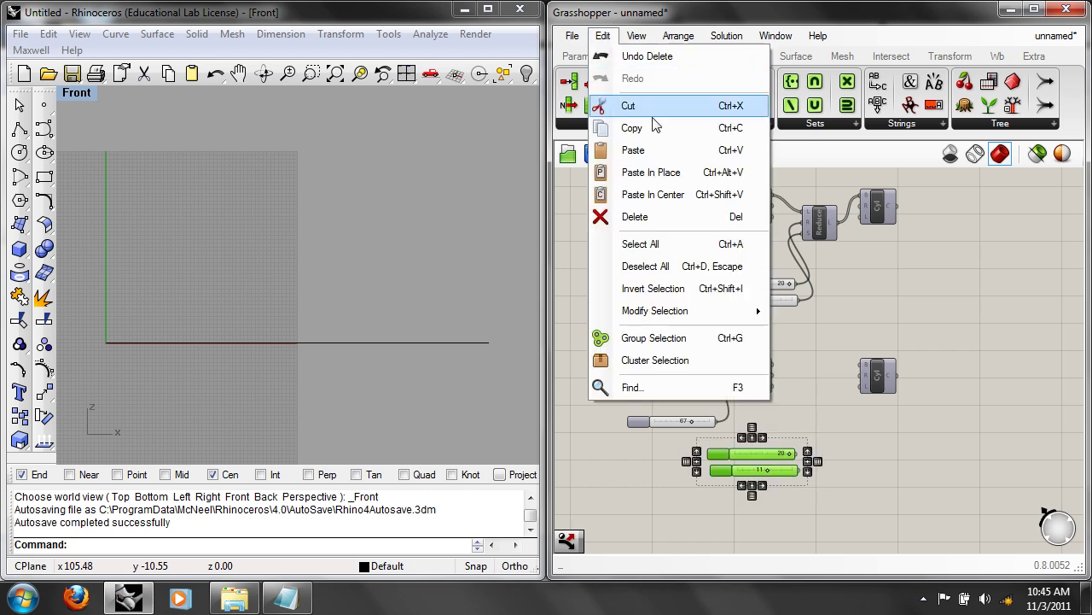
pyautogui.click(666, 217)
# Step: Place a Dispatch component between Divide and Cyl in the new chain and connect Divide's P output to its L input
pyautogui.scroll(1, 802, 433)
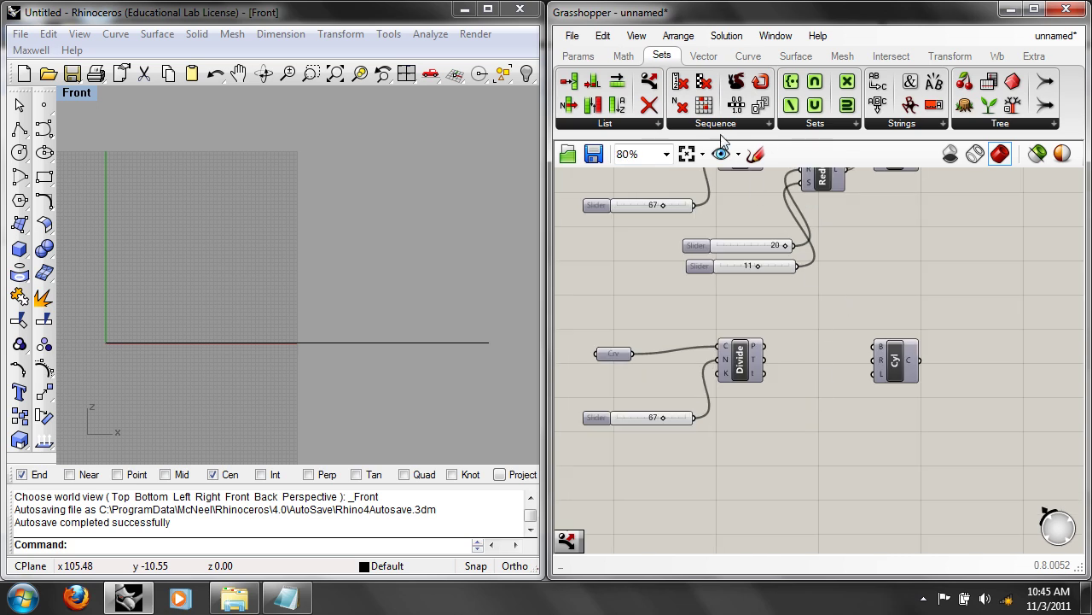
pyautogui.click(636, 124)
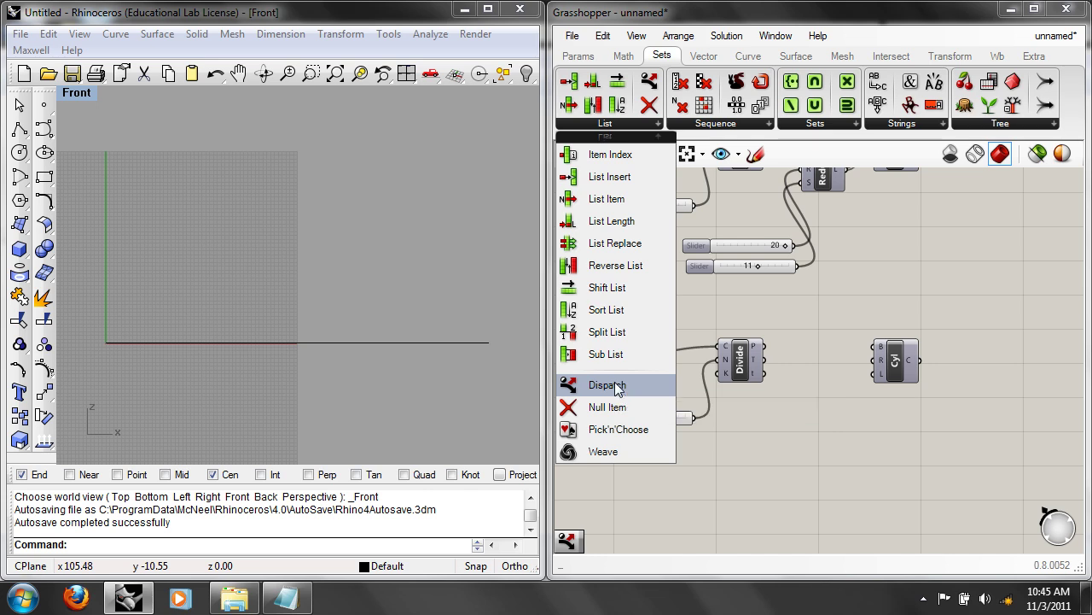
pyautogui.moveTo(616, 386); pyautogui.dragTo(818, 370)
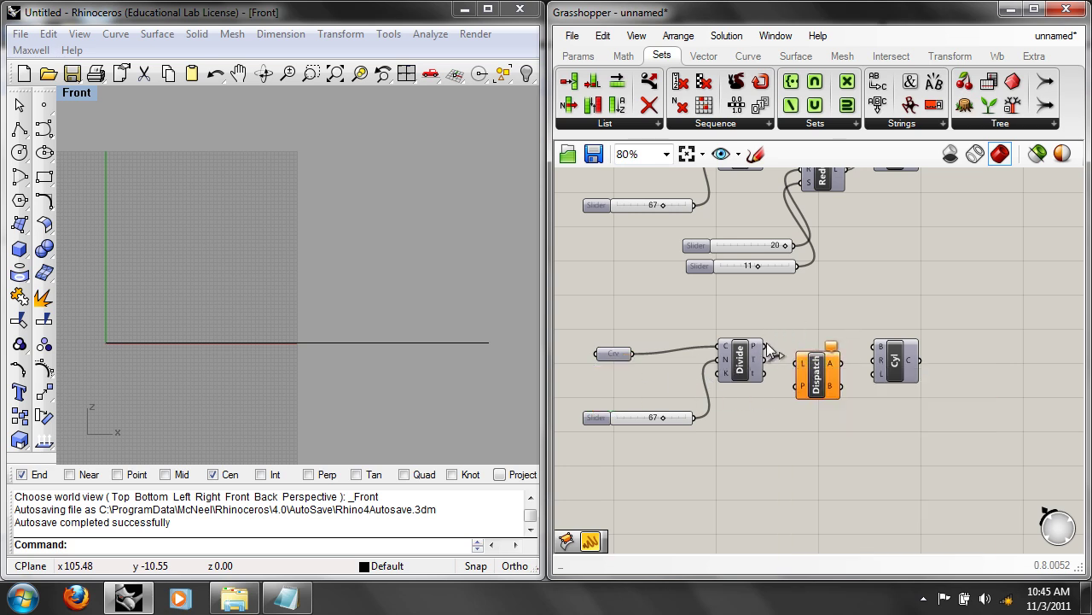
pyautogui.doubleClick(767, 342)
pyautogui.press('Escape')
pyautogui.moveTo(765, 346); pyautogui.dragTo(803, 363)
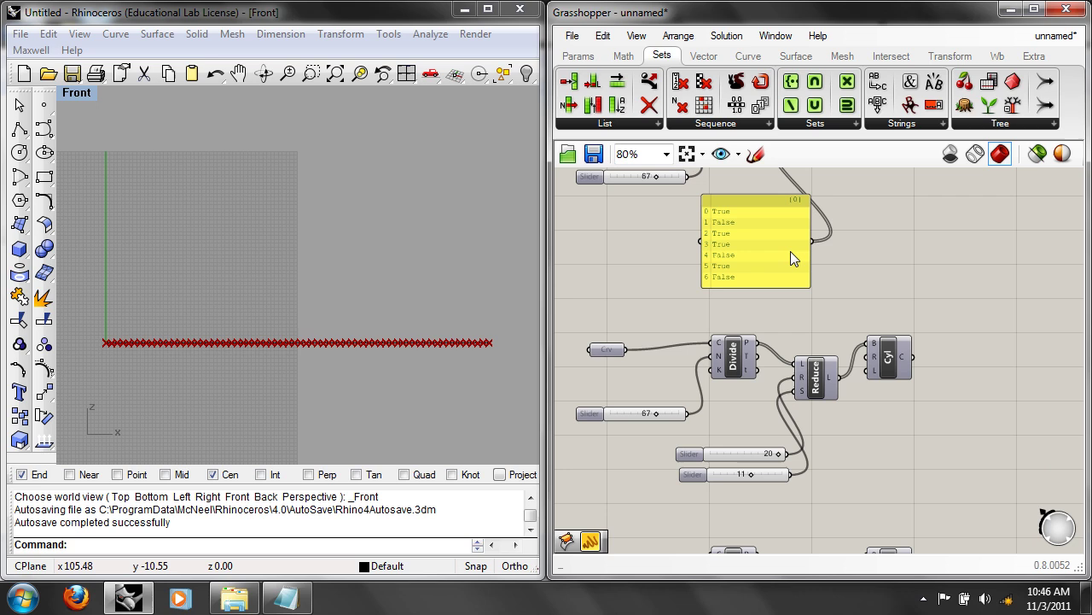
# Step: Examine the Boolean options of Dispatch's P input and the data in its A and B outputs
pyautogui.click(790, 251)
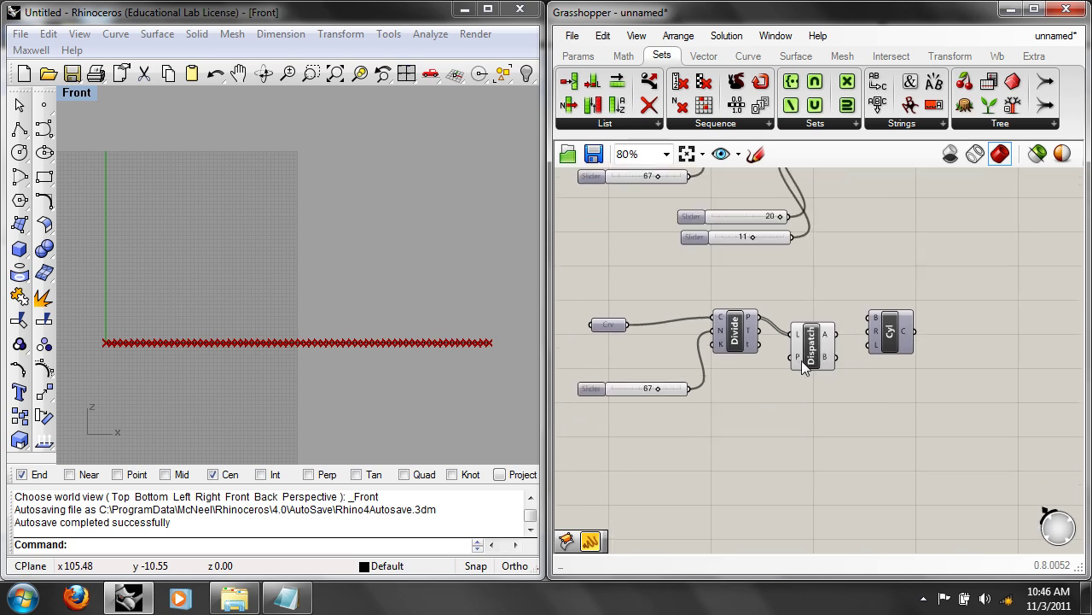
pyautogui.rightClick(799, 358)
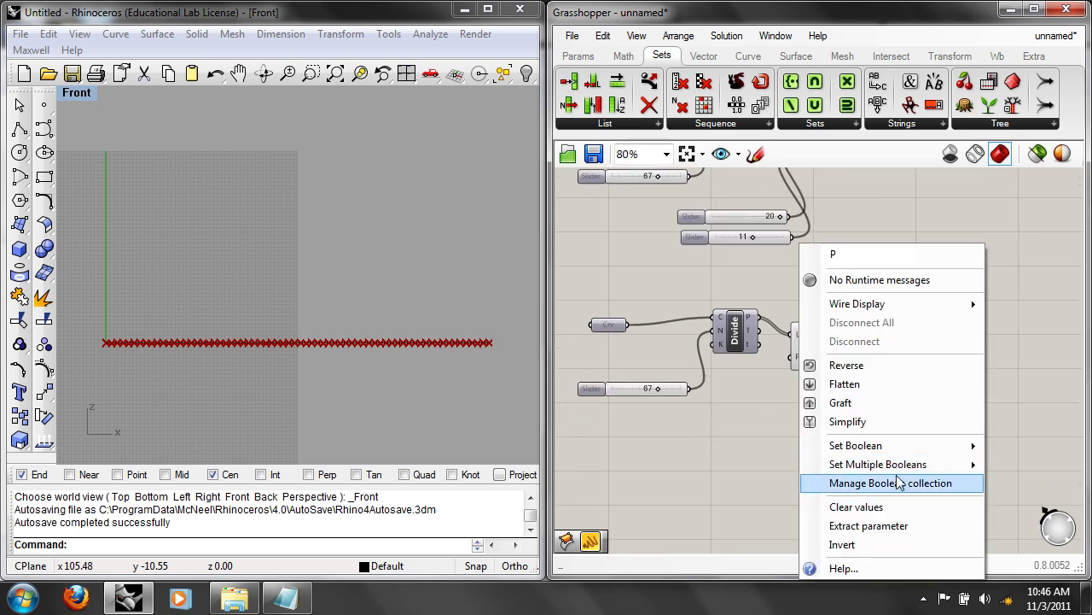
pyautogui.moveTo(981, 445)
pyautogui.click(1020, 444)
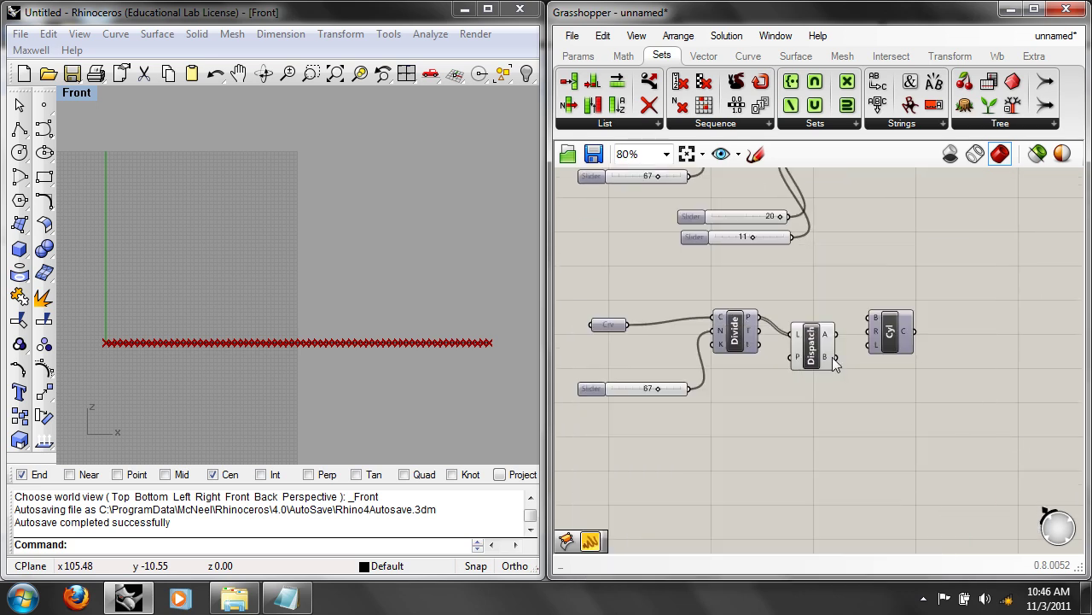
pyautogui.moveTo(826, 343)
pyautogui.moveTo(828, 362)
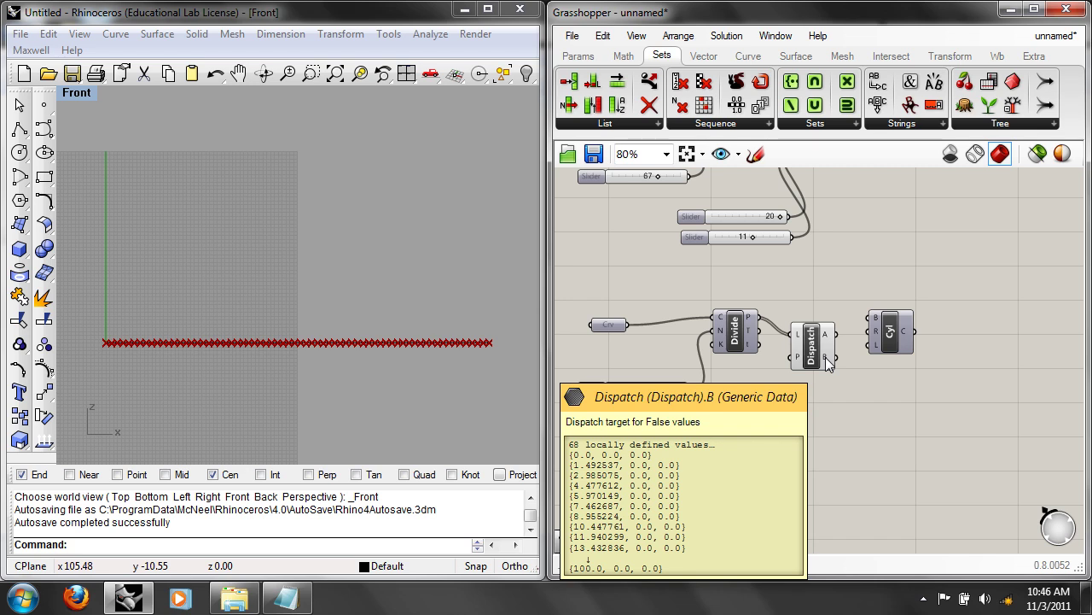
# Step: Move the Cyl component up and away from Dispatch and connect Dispatch's A output to its B base input
pyautogui.moveTo(885, 326); pyautogui.dragTo(922, 298)
pyautogui.rightClick(921, 298)
pyautogui.click(944, 298)
pyautogui.moveTo(836, 334); pyautogui.dragTo(914, 288)
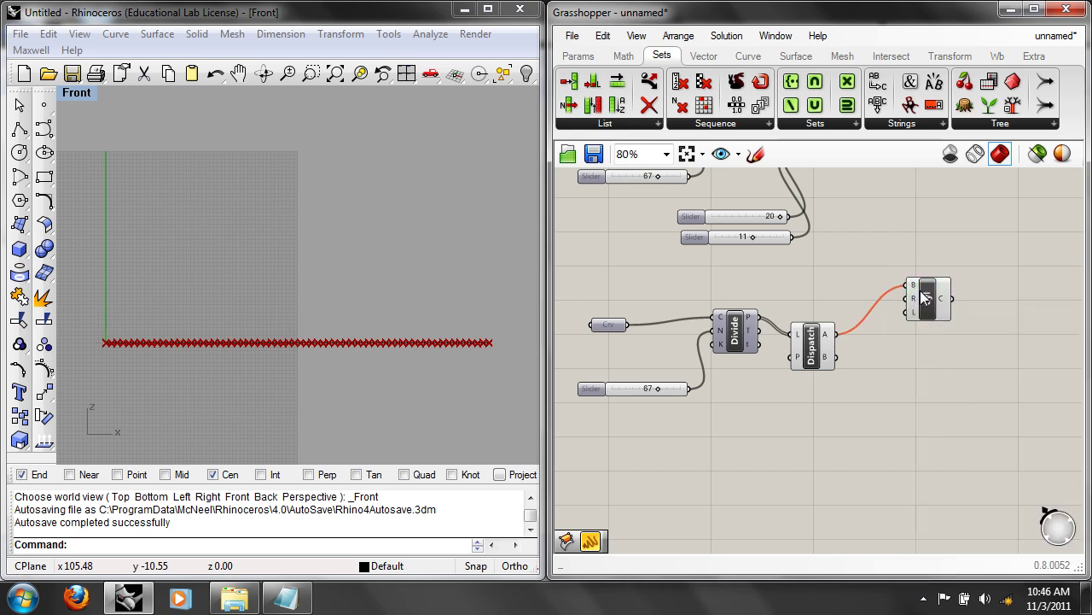
# Step: Inspect in the Front view which points belong to the Divide, Dispatch and Cyl components
pyautogui.click(931, 306)
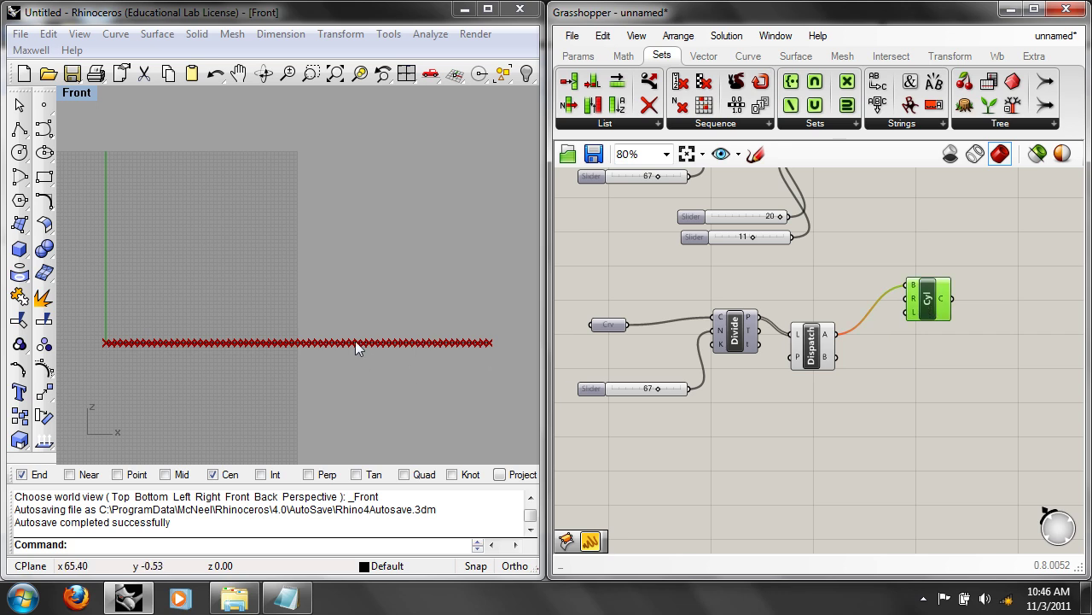
pyautogui.scroll(2, 324, 337)
pyautogui.scroll(2, 315, 338)
pyautogui.click(813, 346)
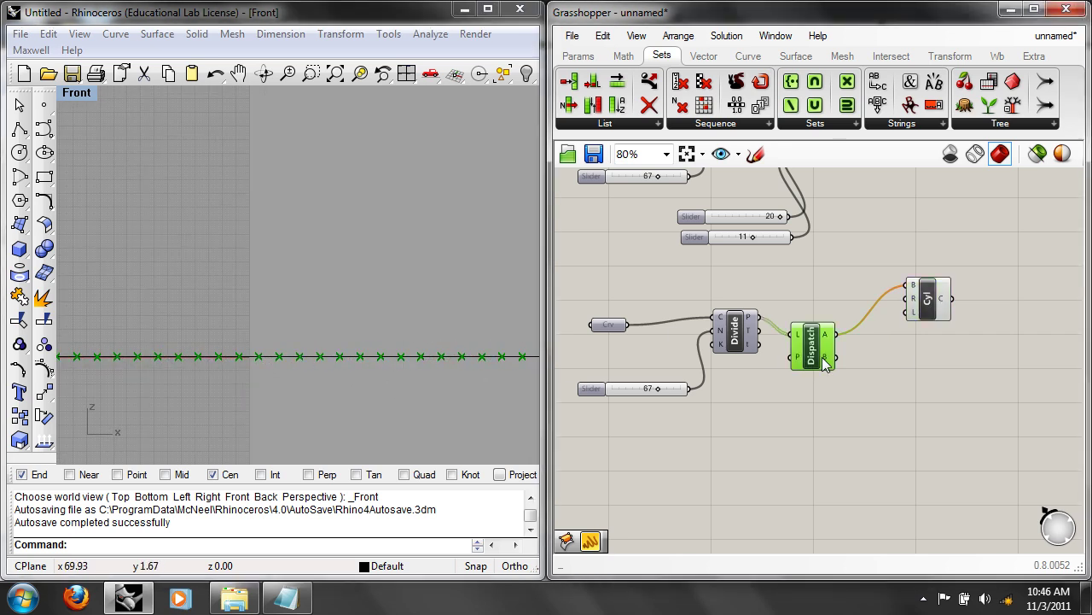
pyautogui.click(820, 379)
pyautogui.click(727, 348)
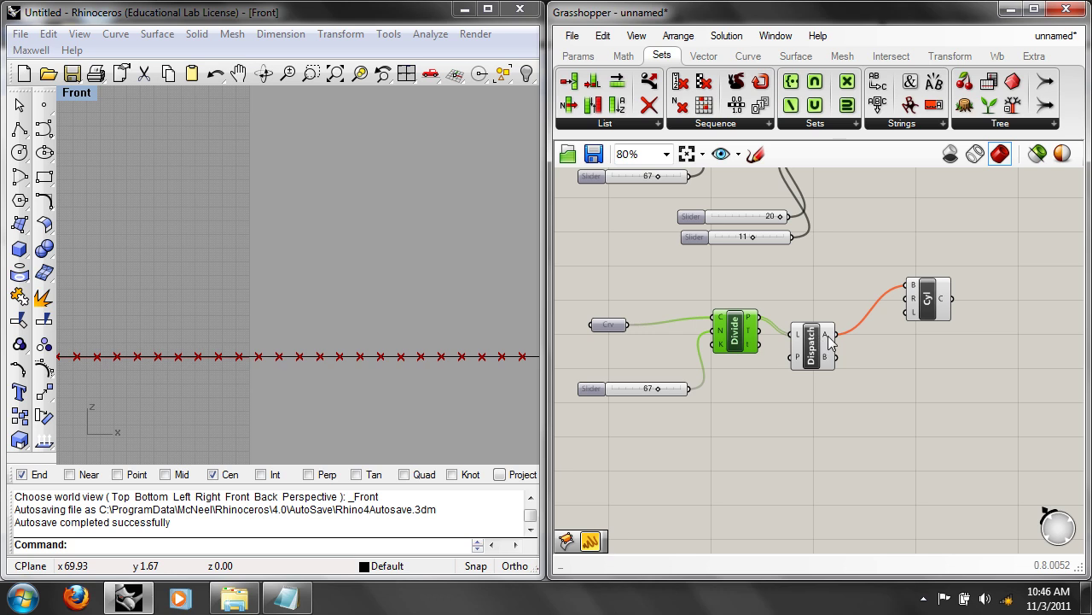
pyautogui.click(923, 285)
pyautogui.moveTo(836, 267); pyautogui.dragTo(834, 418, button='right')
pyautogui.moveTo(887, 440); pyautogui.dragTo(915, 322, button='right')
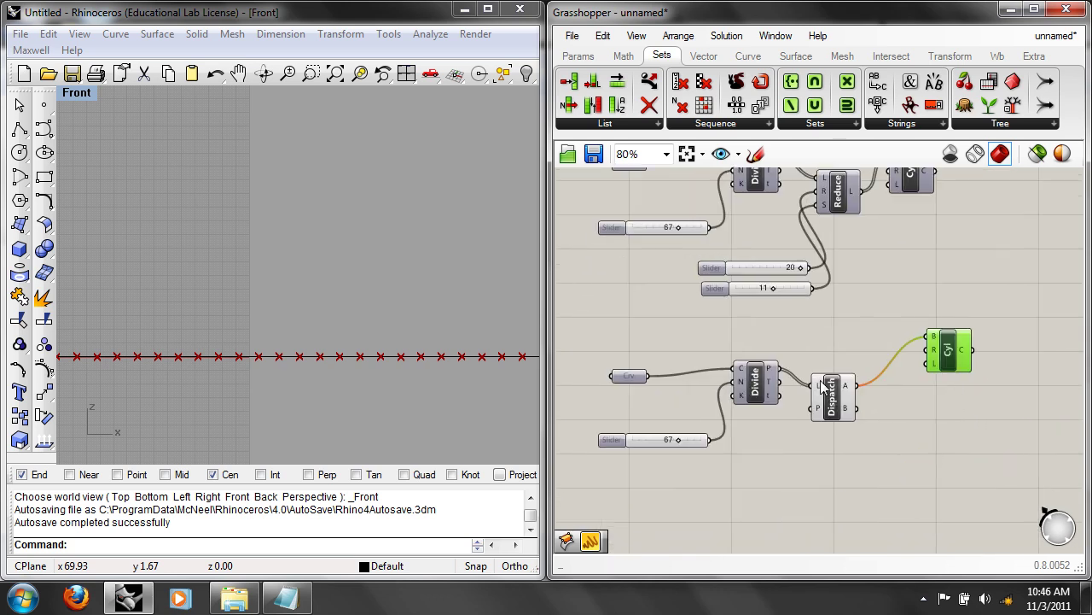
# Step: Move the Dispatch component farther from Divide and check its A output for True values
pyautogui.click(859, 394)
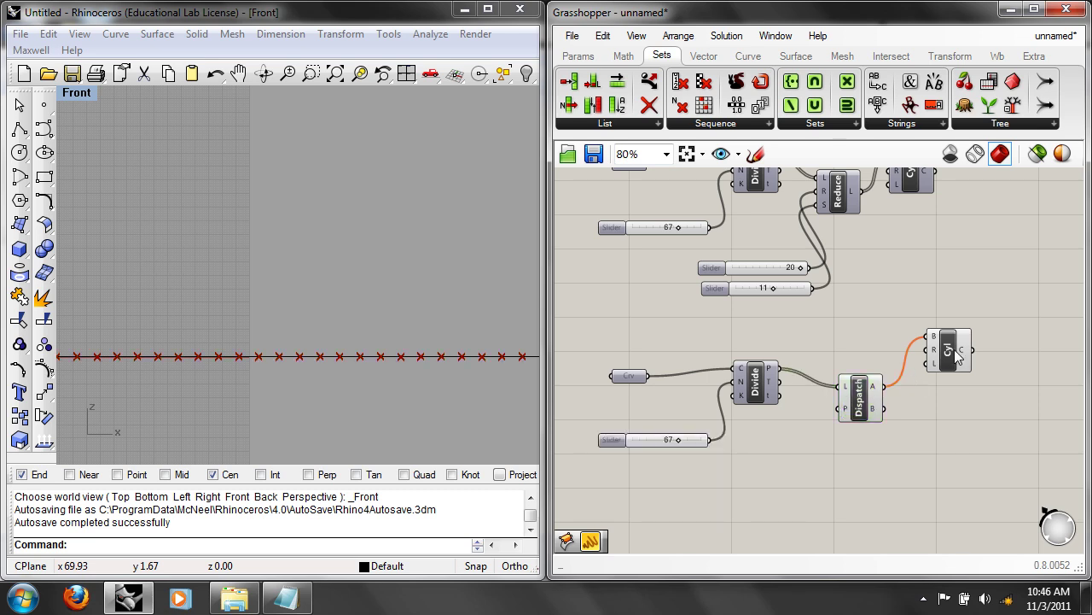
pyautogui.click(935, 333)
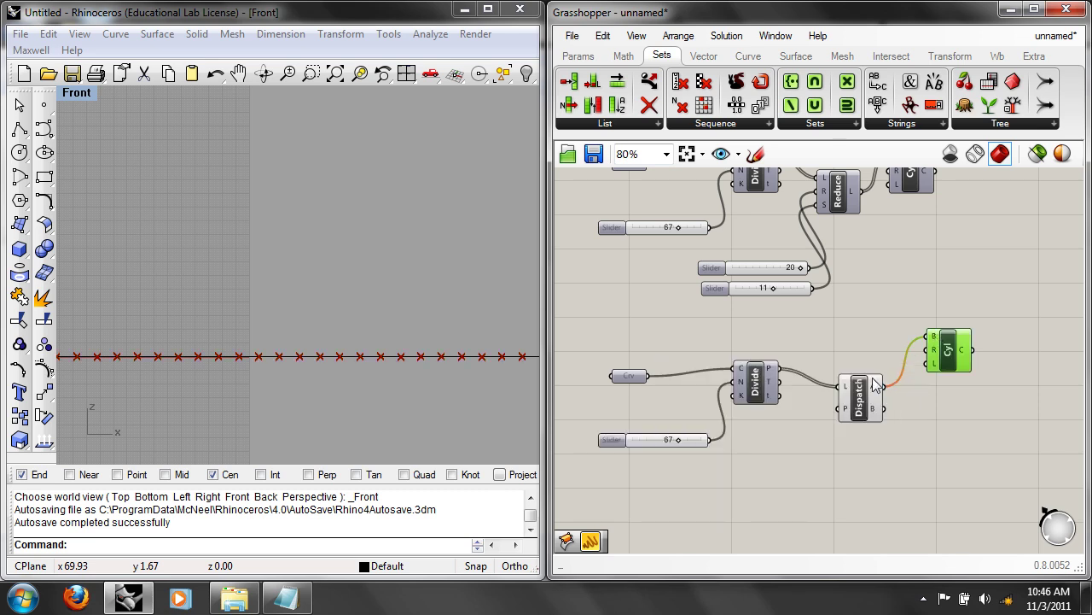
pyautogui.click(853, 391)
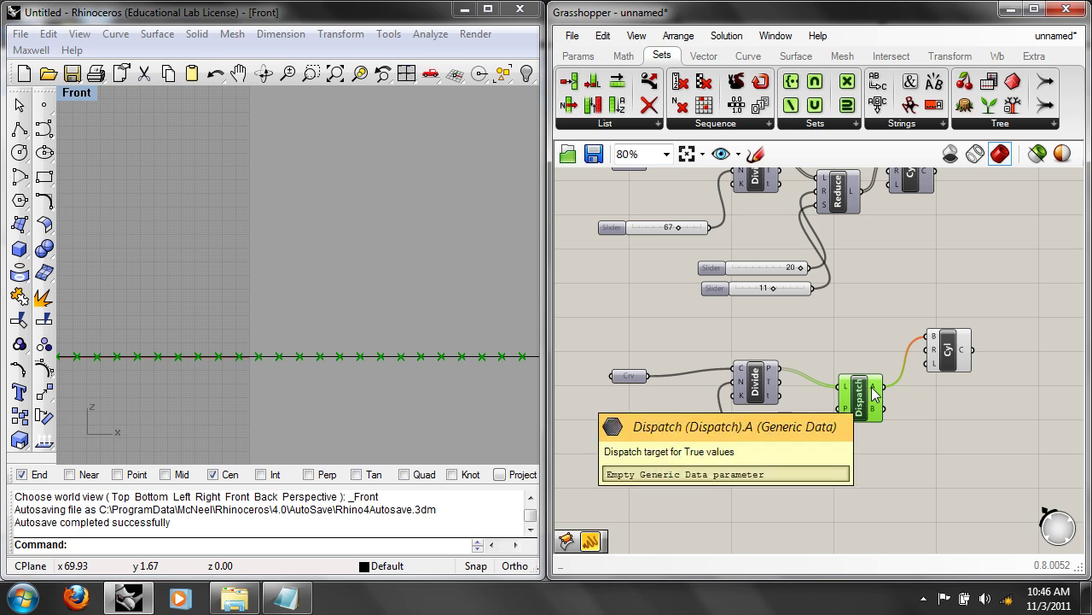
# Step: Set the Booleans of Dispatch's P input to the pattern True, True, False
pyautogui.rightClick(850, 412)
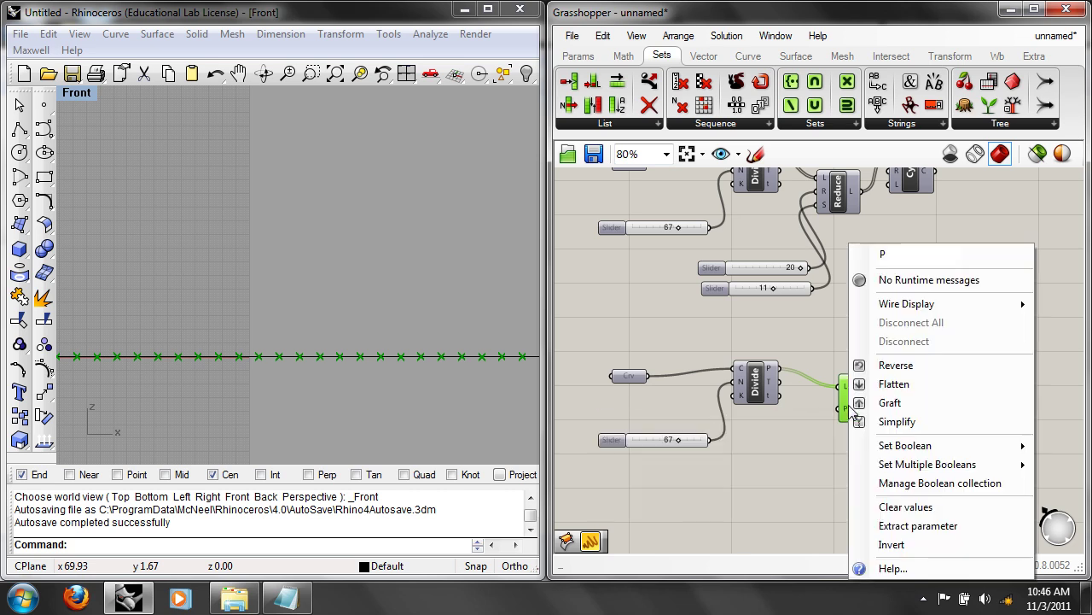
pyautogui.click(734, 348)
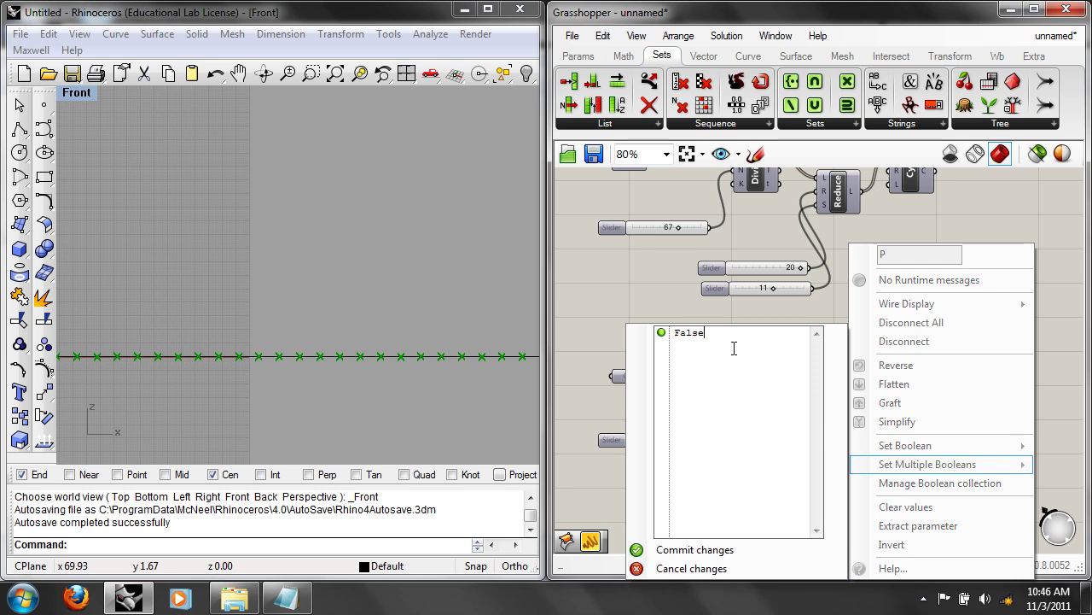
pyautogui.press('Return')
pyautogui.press('Up')
pyautogui.write('True')
pyautogui.press('Return')
pyautogui.write('True')
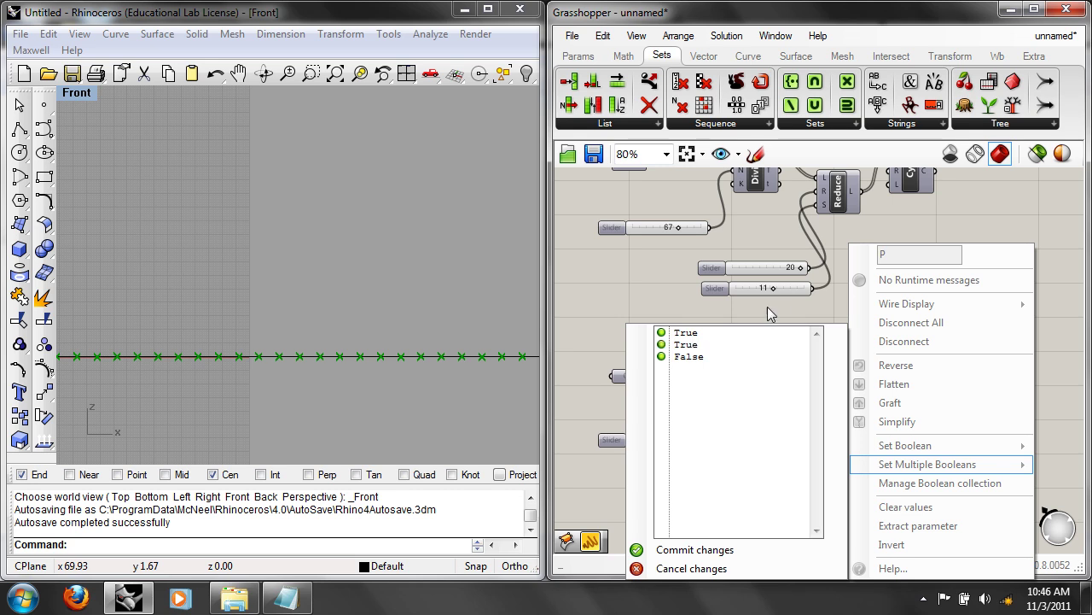
pyautogui.click(693, 549)
pyautogui.click(338, 282)
pyautogui.scroll(-5, 342, 276)
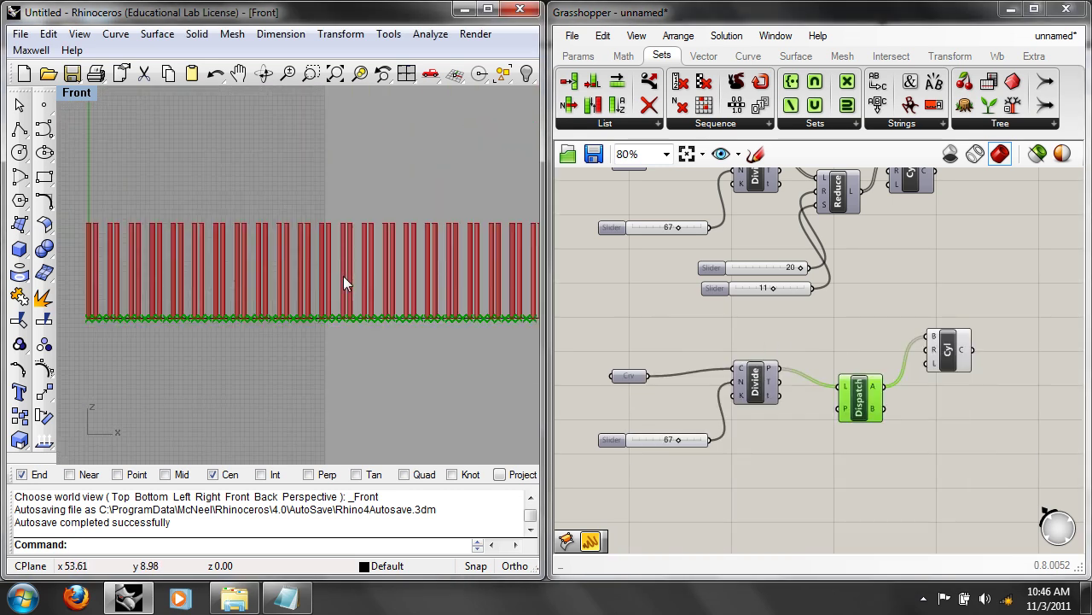
# Step: Duplicate the Cyl component of the Dispatch chain and place the copy just below the original
pyautogui.click(956, 351)
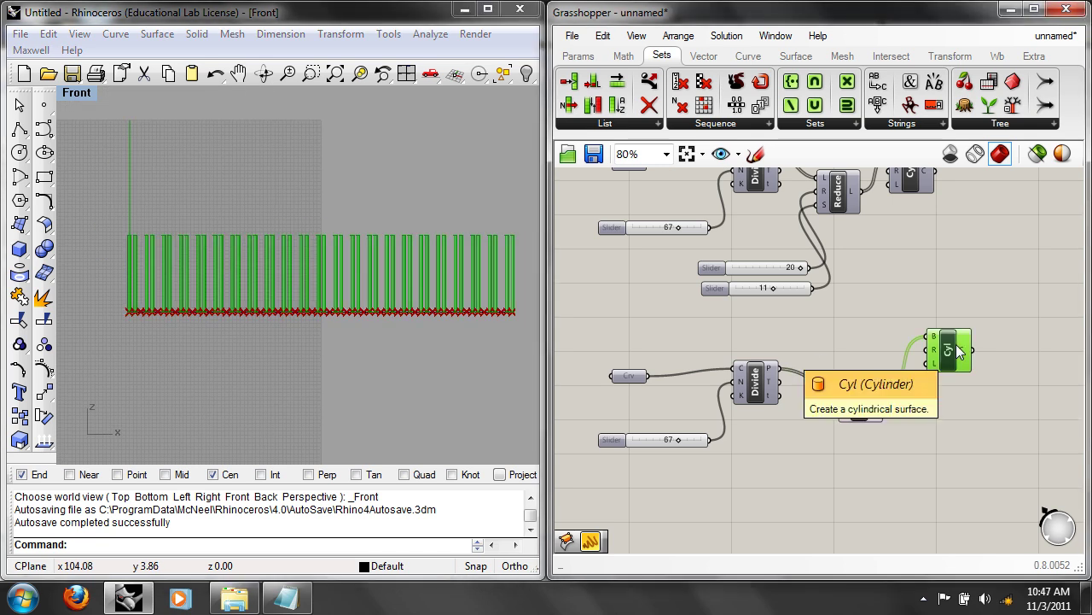
pyautogui.hotkey('ctrl', 'c')
pyautogui.hotkey('ctrl', 'v')
pyautogui.click(942, 433)
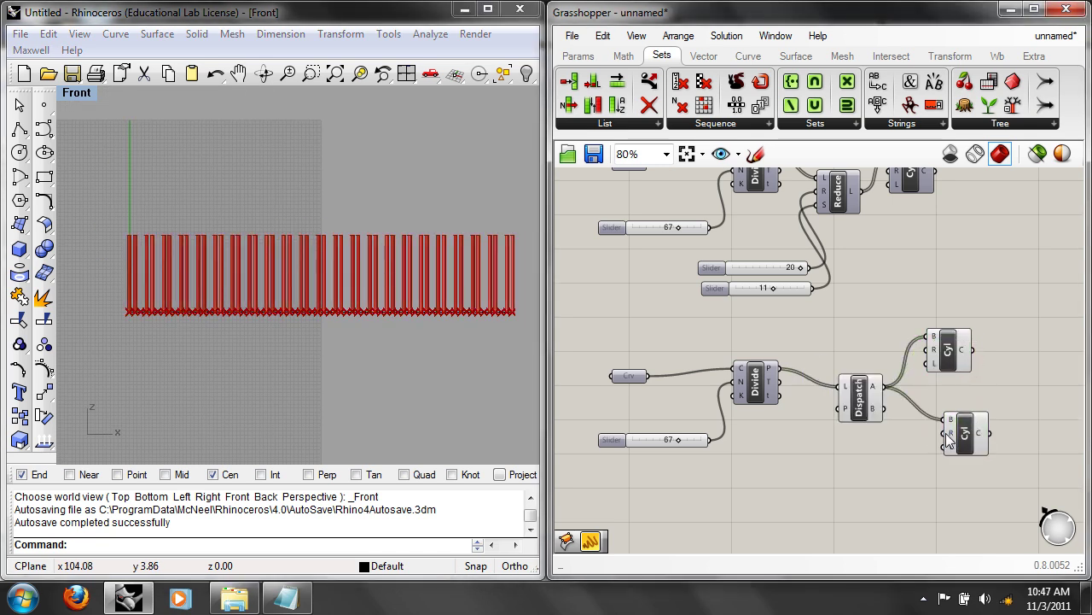
# Step: Set the R radius input of the copied Cyl component to 0.25
pyautogui.rightClick(947, 433)
pyautogui.moveTo(950, 450)
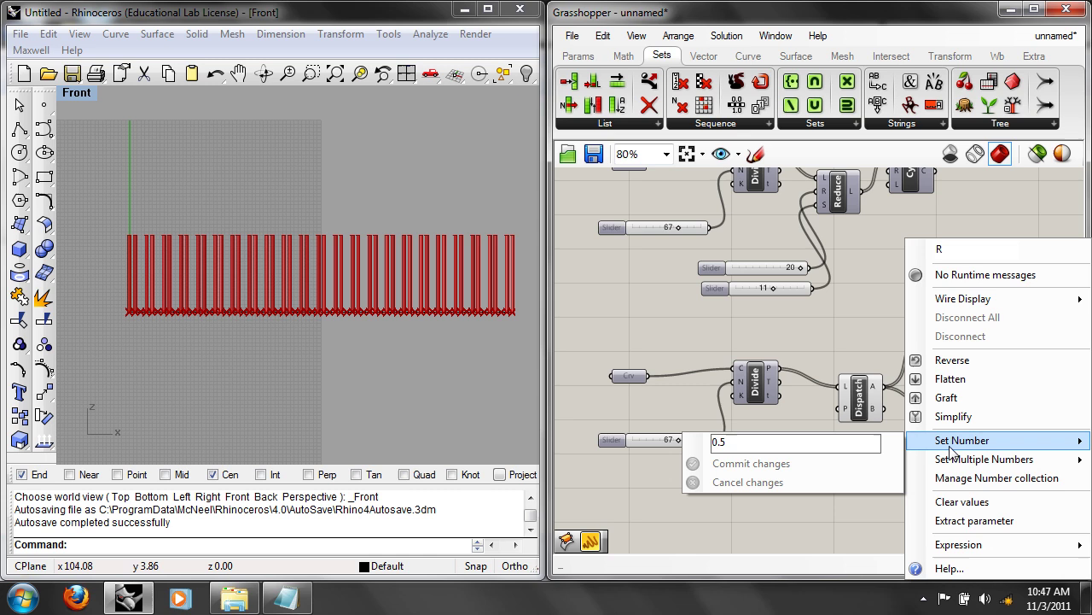
pyautogui.click(826, 444)
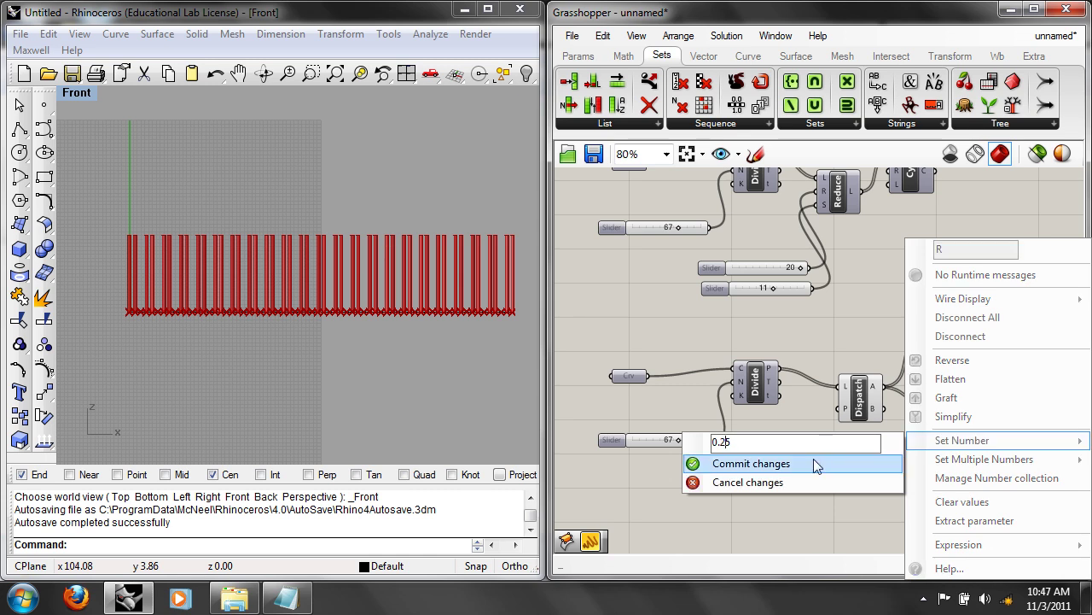
pyautogui.click(813, 461)
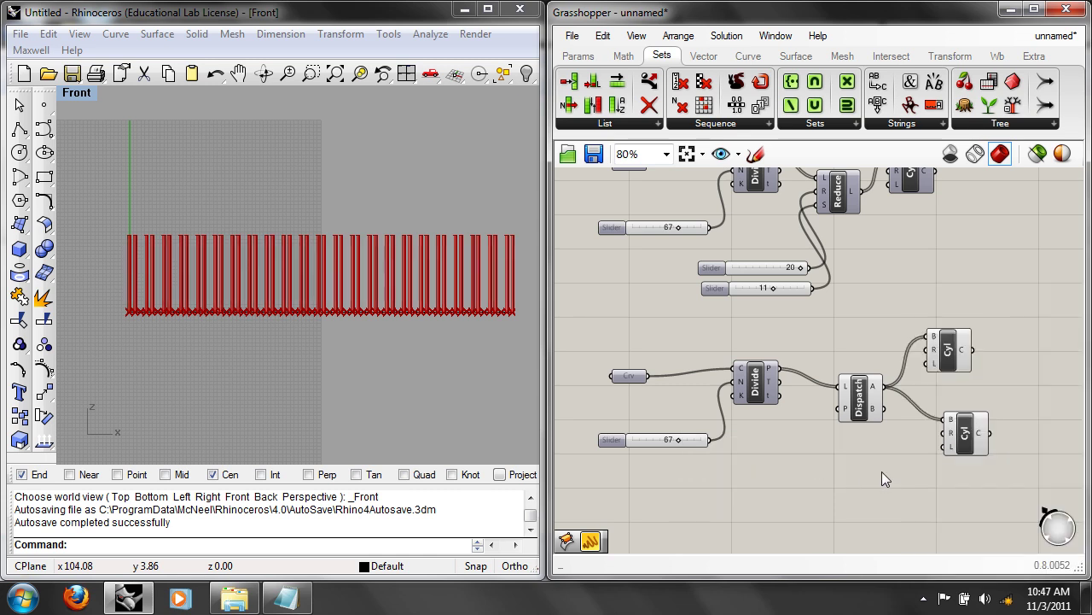
# Step: Compare the Boolean pattern of Dispatch's P input with the True/False panel feeding the Cull Pattern component
pyautogui.rightClick(844, 409)
pyautogui.moveTo(912, 474)
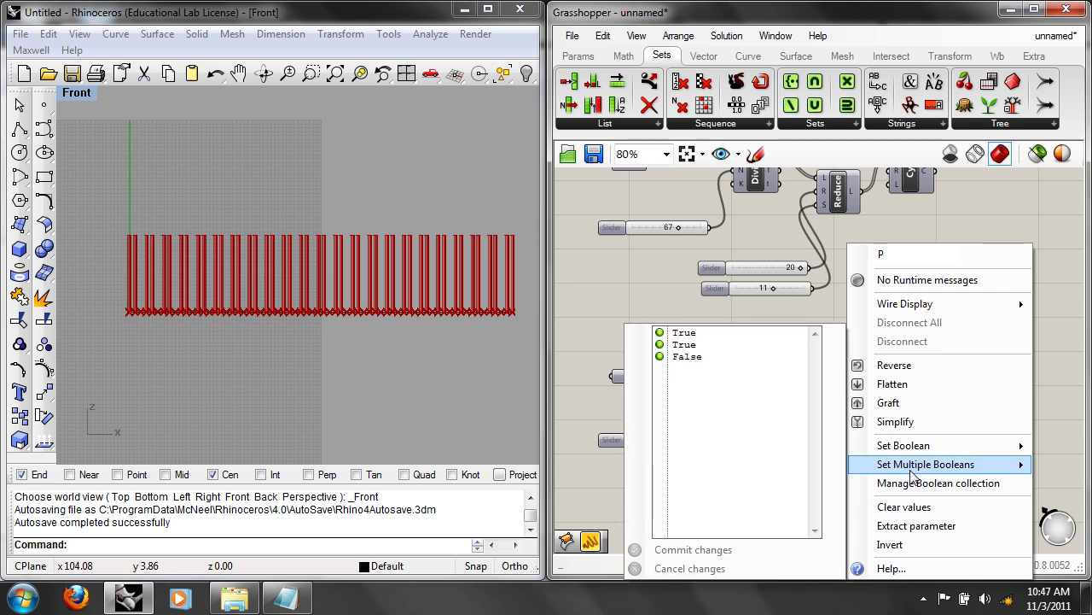
pyautogui.click(678, 261)
pyautogui.moveTo(679, 260); pyautogui.dragTo(691, 551, button='right')
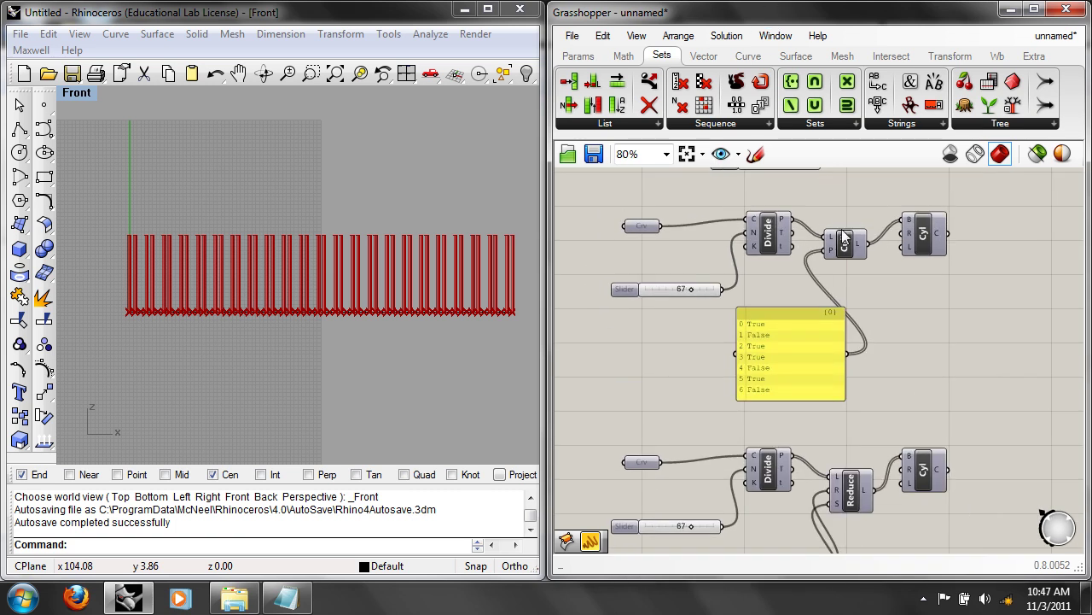
pyautogui.click(810, 322)
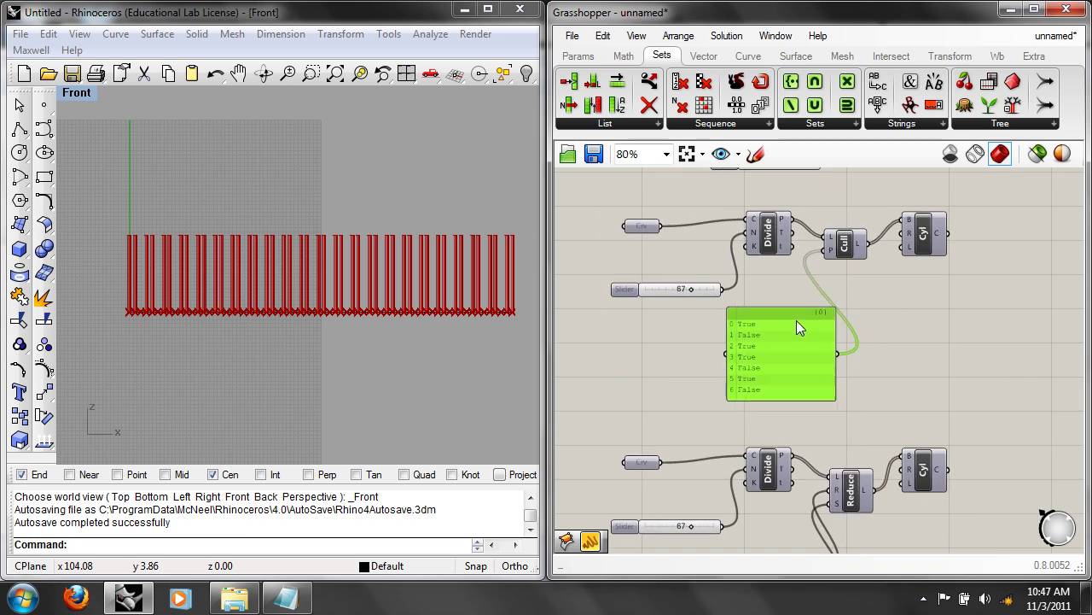
pyautogui.moveTo(832, 520); pyautogui.dragTo(813, 231, button='right')
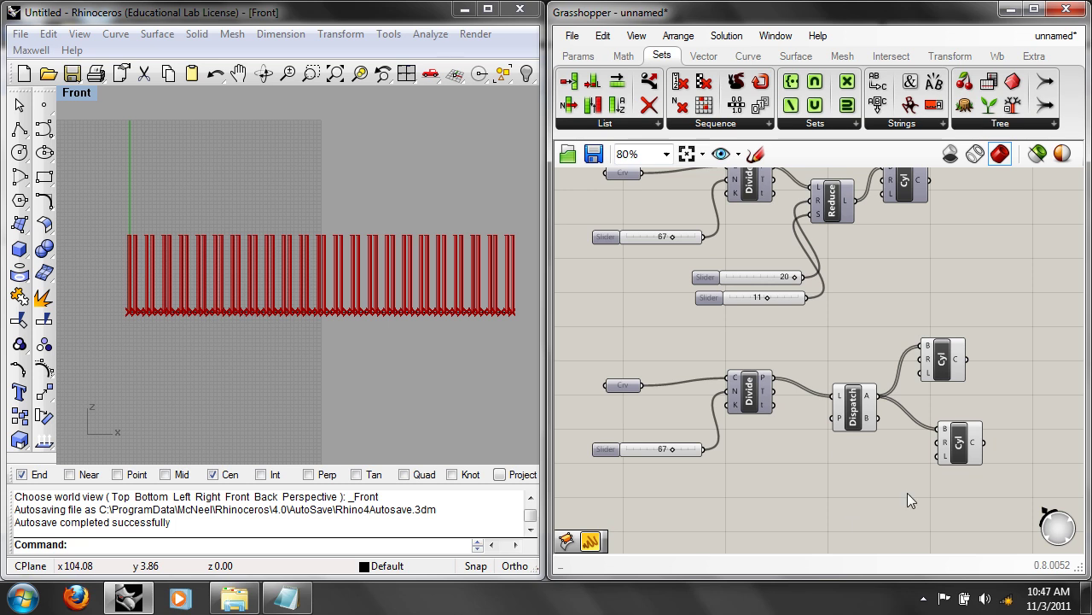
# Step: Connect Dispatch's B output to the base input of the copied Cyl component, replacing the wire from A
pyautogui.click(965, 441)
pyautogui.moveTo(882, 421); pyautogui.dragTo(945, 429)
pyautogui.scroll(3, 294, 273)
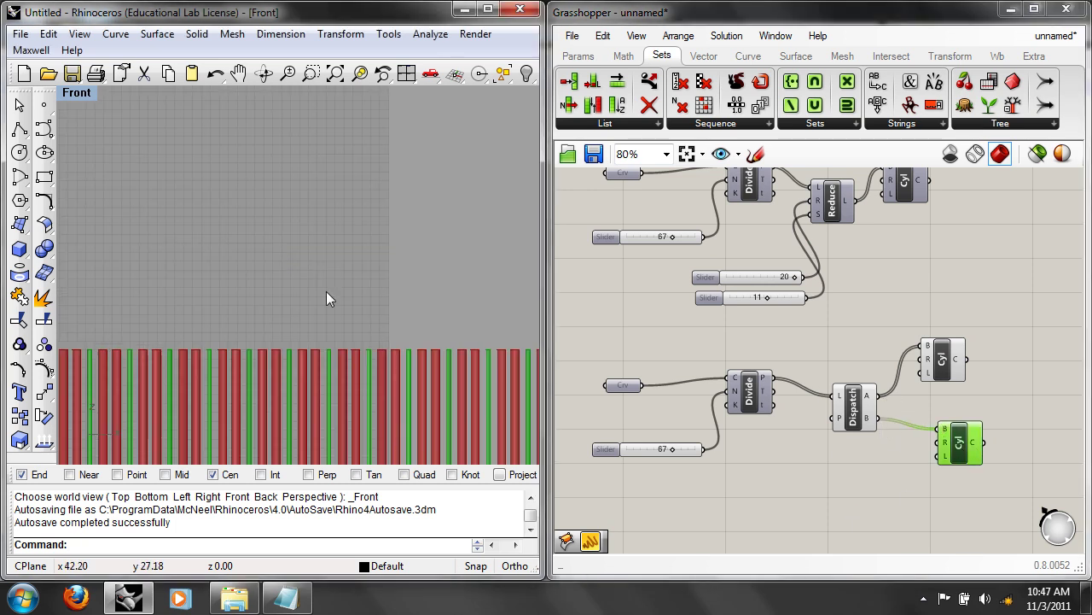
pyautogui.moveTo(293, 267); pyautogui.dragTo(418, 198, button='right')
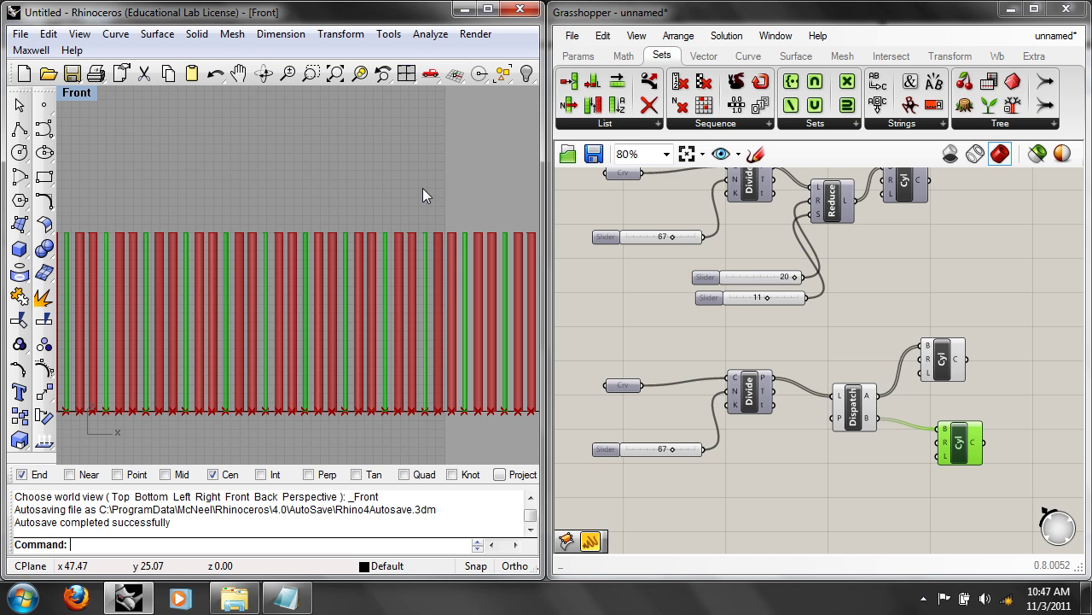
# Step: Add a Panel below the Dispatch component and connect its output to Dispatch's P input
pyautogui.click(577, 56)
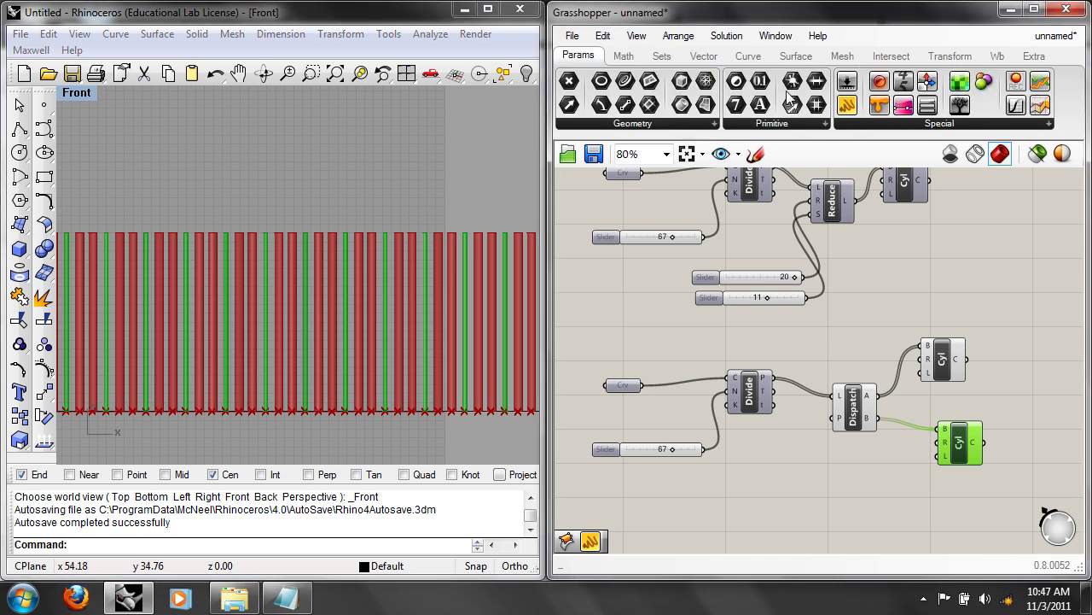
pyautogui.moveTo(853, 109); pyautogui.dragTo(794, 501)
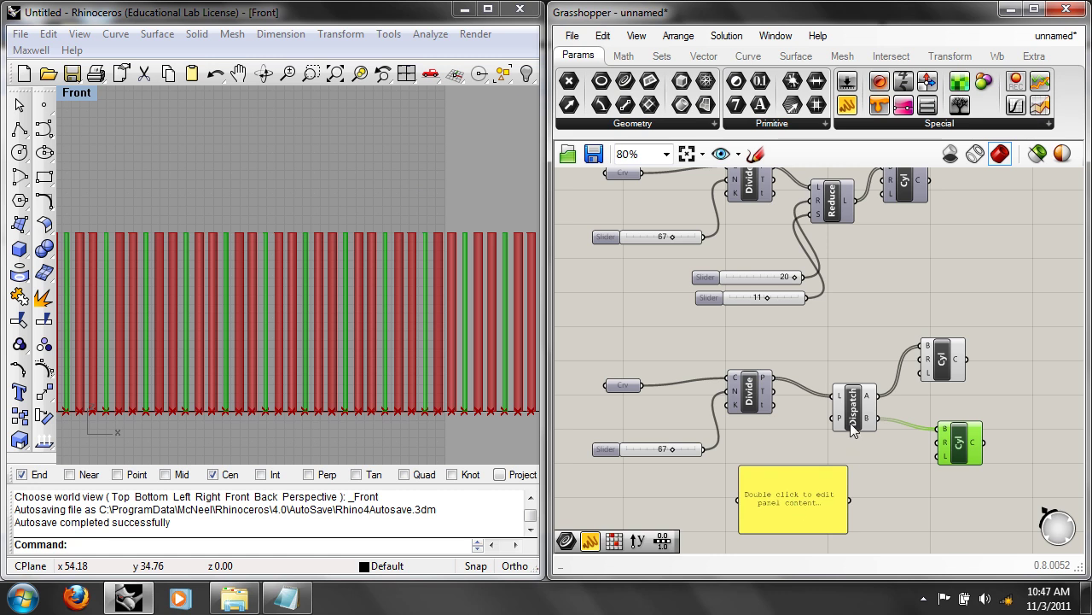
pyautogui.rightClick(846, 425)
pyautogui.click(927, 213)
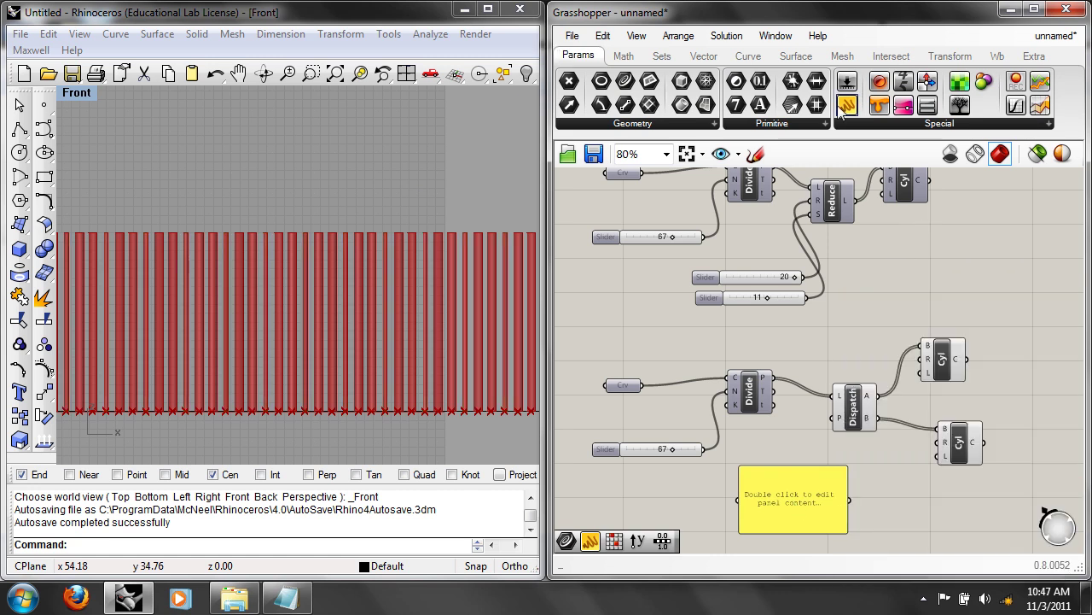
pyautogui.moveTo(817, 301); pyautogui.dragTo(808, 252, button='right')
pyautogui.moveTo(842, 450); pyautogui.dragTo(829, 367)
# Step: Replace the text of the panel below Dispatch with the five-line pattern False, True, False, True, True
pyautogui.doubleClick(800, 454)
pyautogui.click(784, 410)
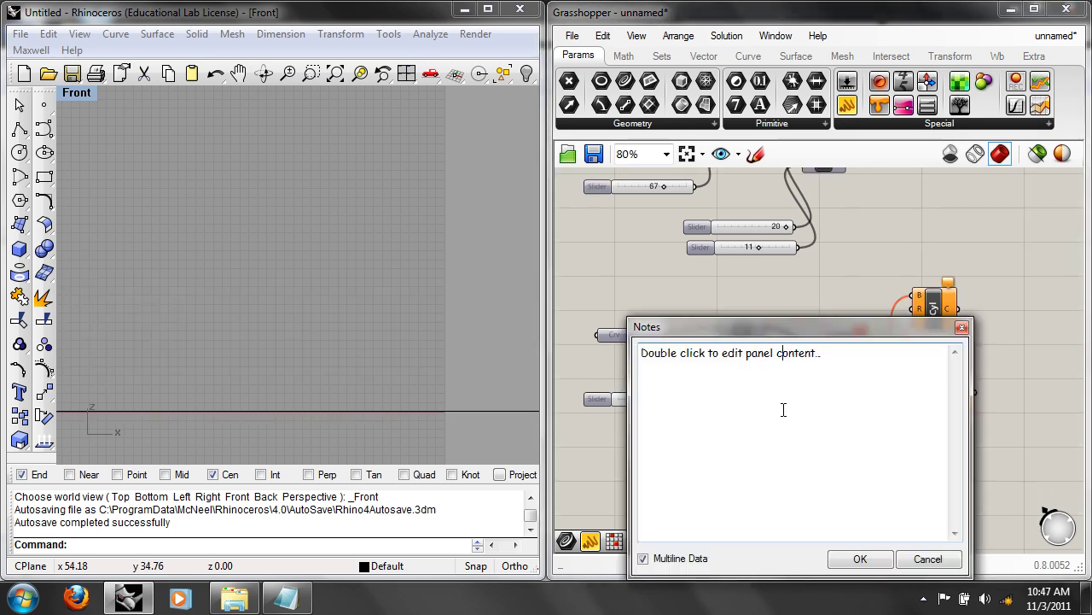
pyautogui.hotkey('ctrl', 'a')
pyautogui.write('False')
pyautogui.press('Return')
pyautogui.write('True False')
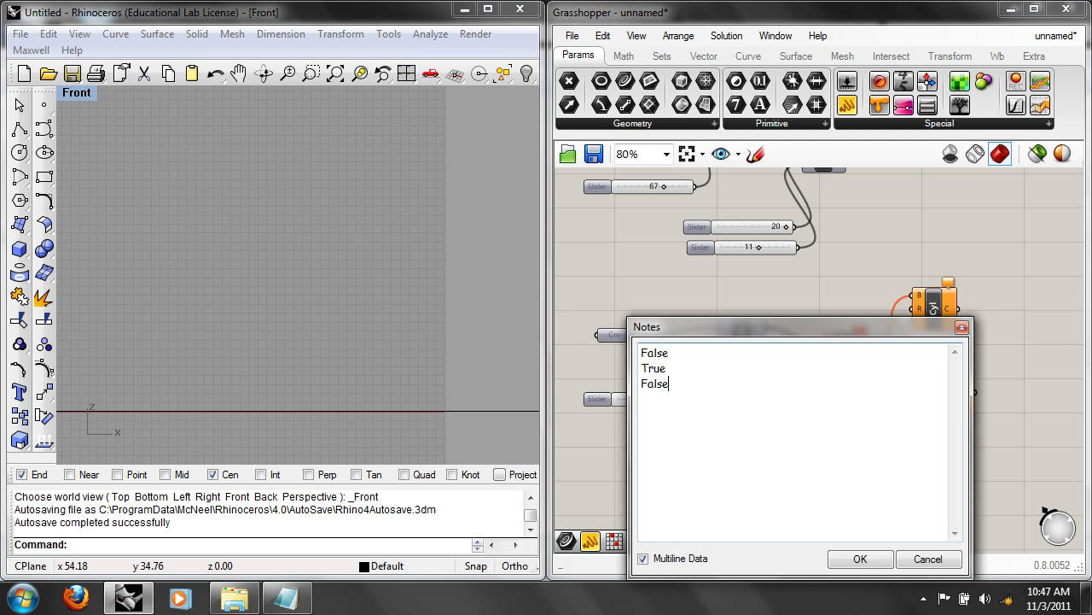
pyautogui.press('Return')
pyautogui.write('True')
pyautogui.press('Return')
pyautogui.write('Trur')
pyautogui.press('BackSpace')
pyautogui.write('e')
pyautogui.click(853, 559)
# Step: Turn off Multiline Data for the pattern panel feeding Dispatch so each line is a separate value
pyautogui.rightClick(770, 458)
pyautogui.click(803, 223)
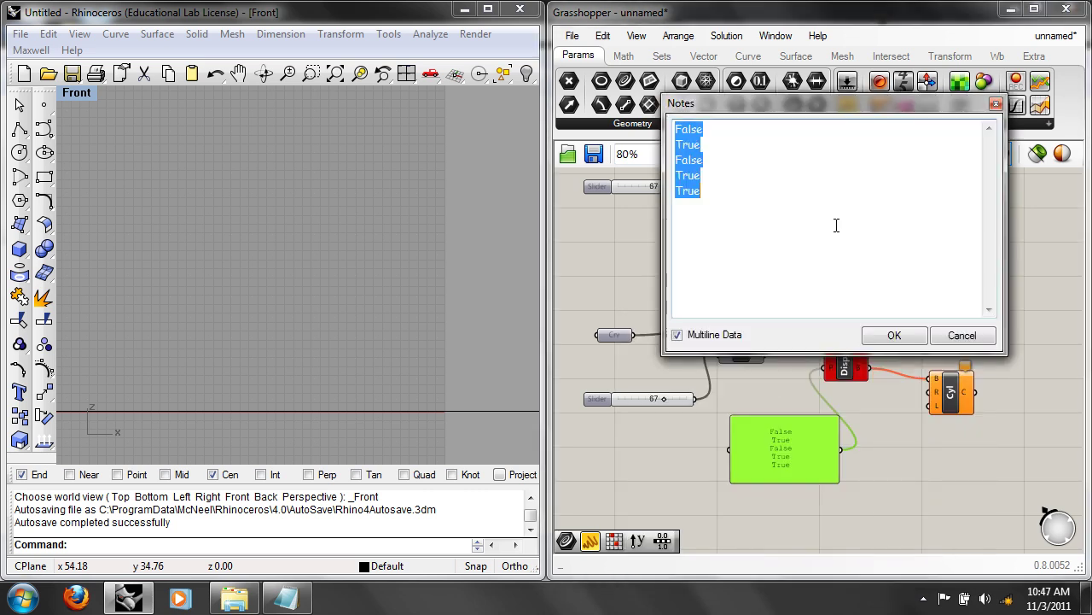
pyautogui.press('Escape')
pyautogui.rightClick(790, 441)
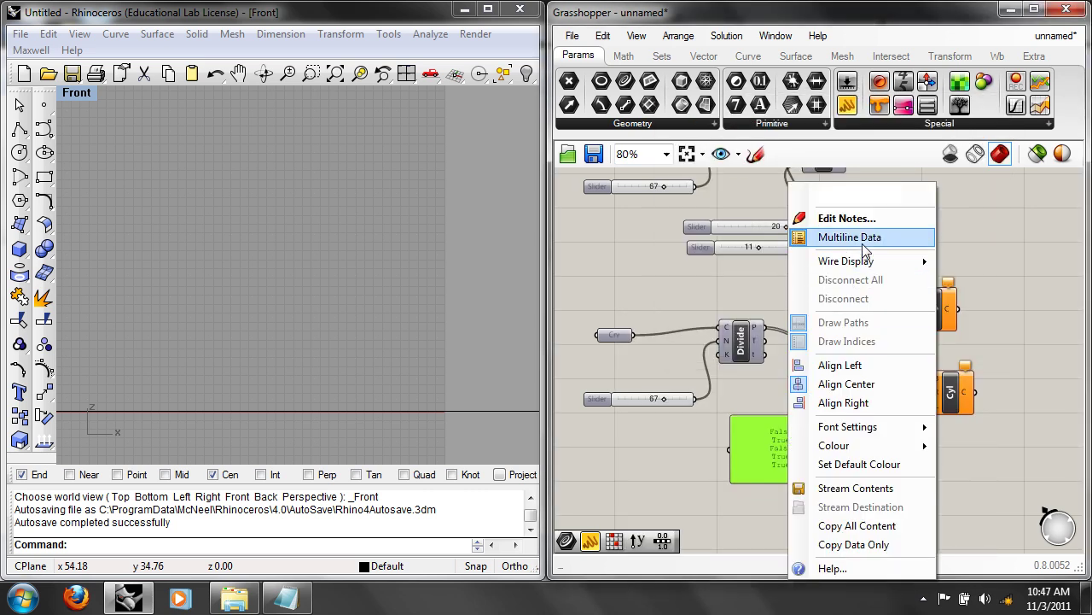
pyautogui.click(858, 236)
# Step: Set the L length input of the Cyl component fed by Dispatch's B output to 10
pyautogui.moveTo(342, 348); pyautogui.dragTo(421, 361, button='right')
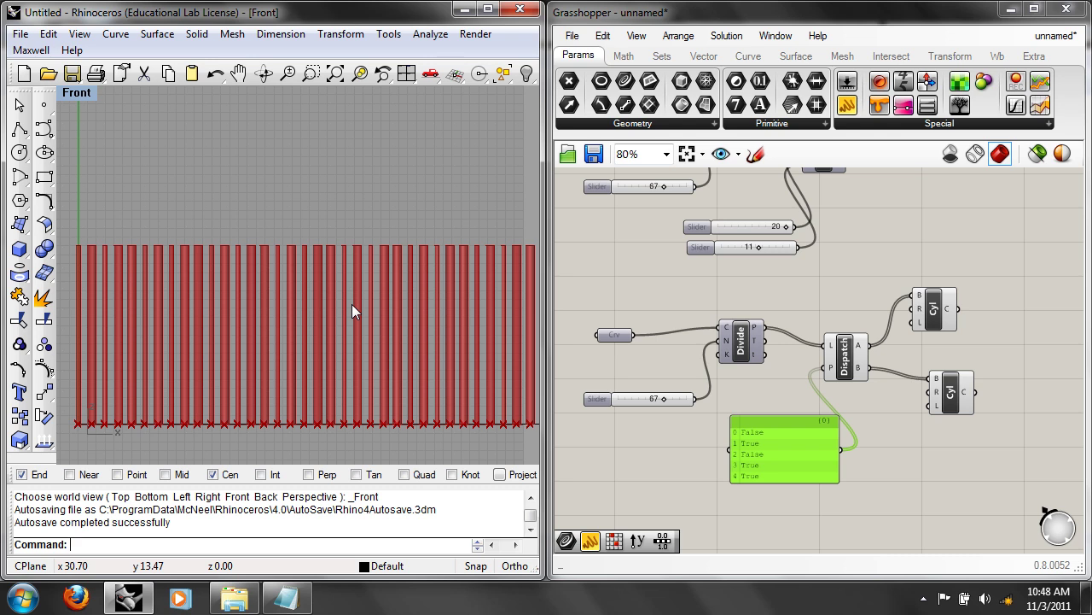
pyautogui.scroll(-3, 276, 293)
pyautogui.moveTo(275, 293); pyautogui.dragTo(334, 292, button='right')
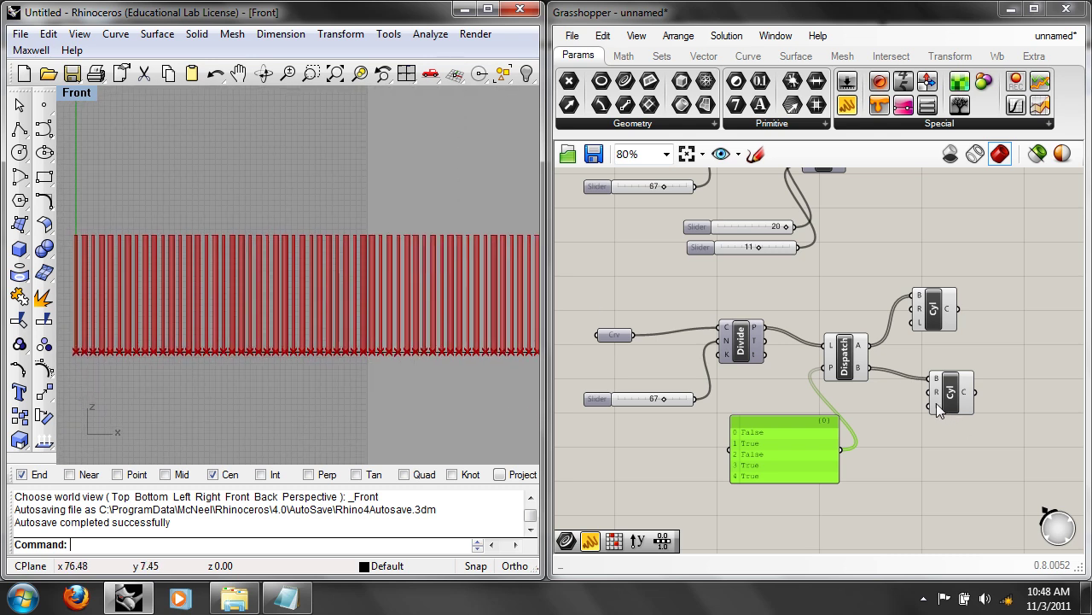
pyautogui.rightClick(936, 403)
pyautogui.moveTo(964, 440)
pyautogui.moveTo(791, 442); pyautogui.dragTo(640, 442)
pyautogui.write('10')
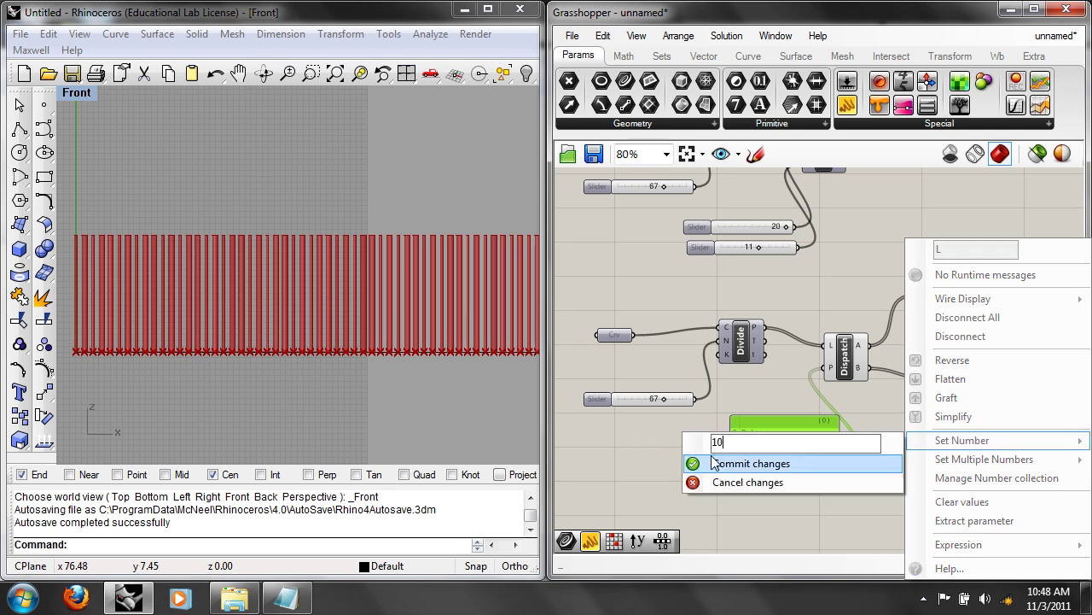
pyautogui.click(705, 462)
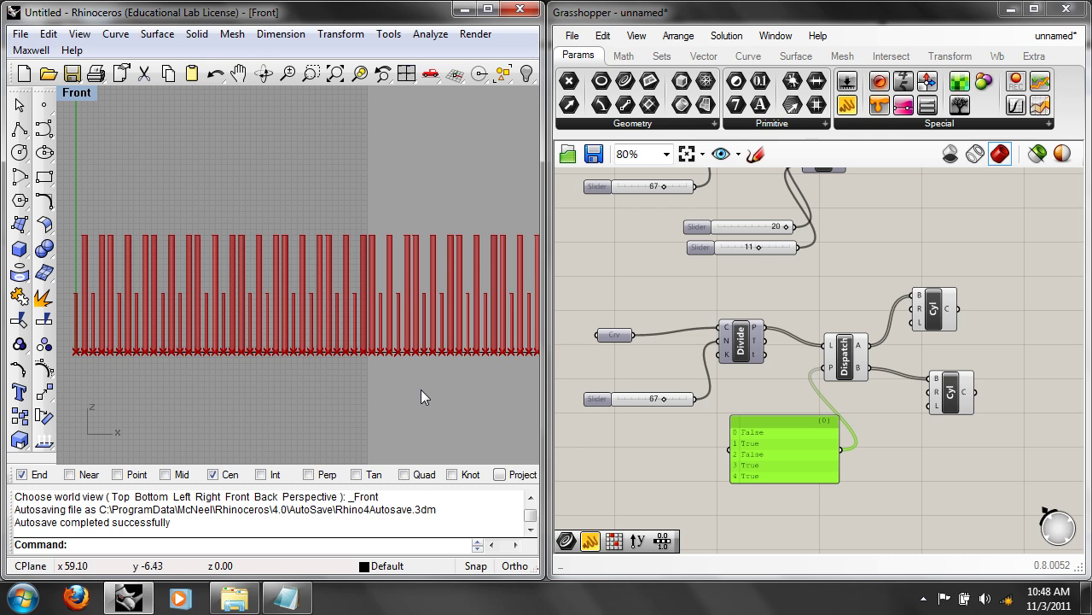
# Step: Compare the cylinders produced by each of Dispatch's two outputs and inspect the pattern on its P input
pyautogui.click(843, 356)
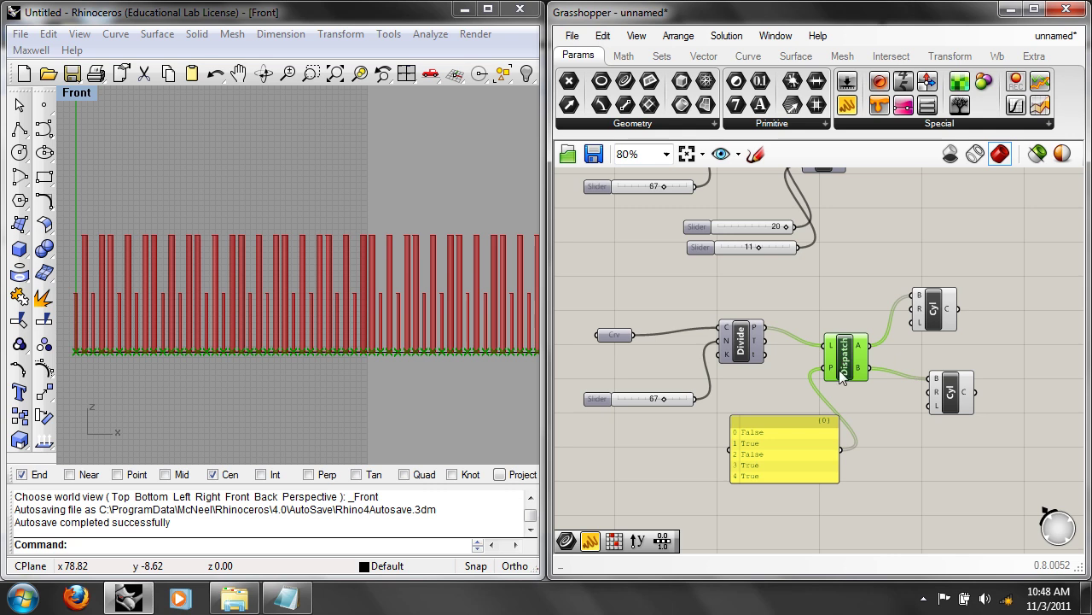
pyautogui.moveTo(860, 350)
pyautogui.click(937, 320)
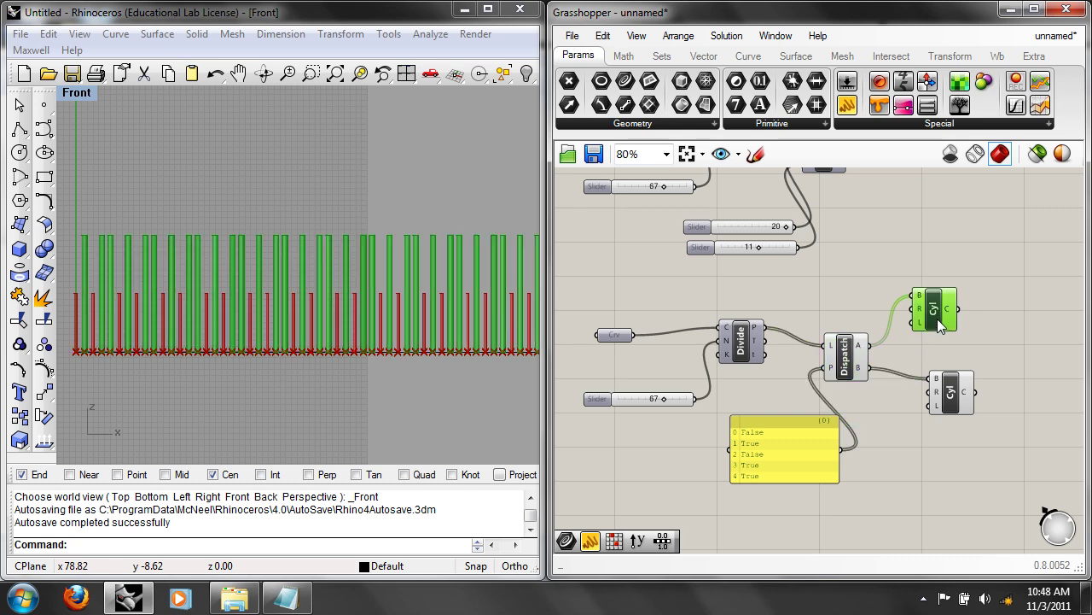
pyautogui.click(963, 390)
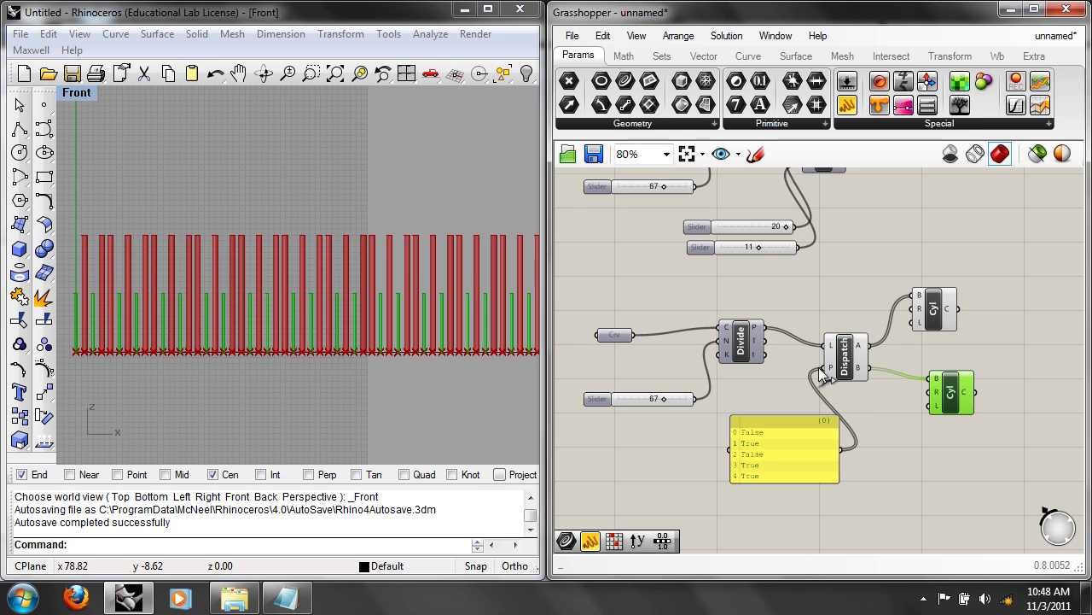
pyautogui.moveTo(831, 367)
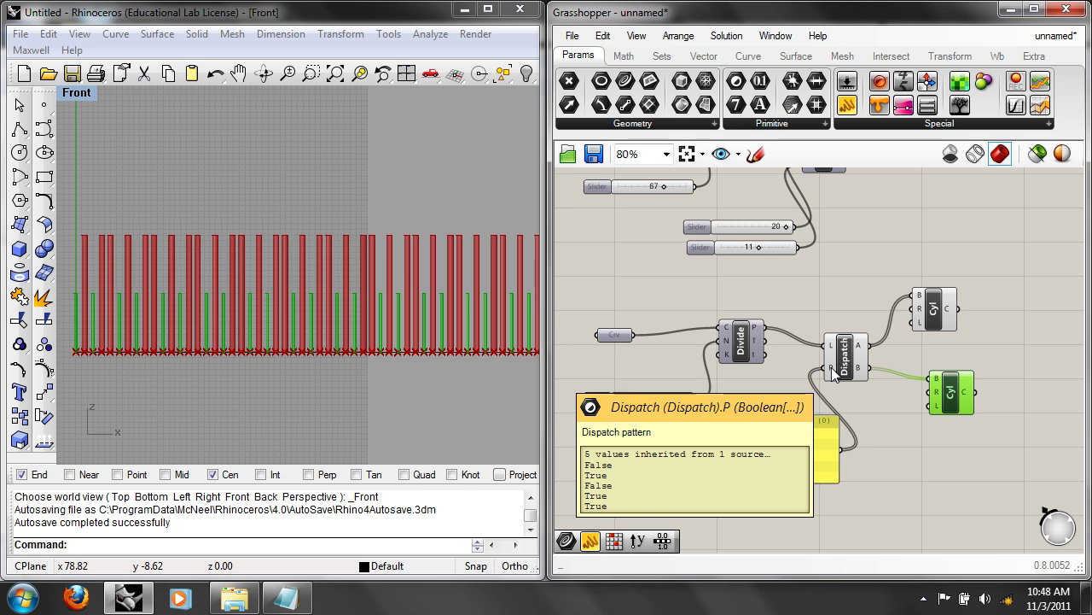
pyautogui.click(934, 429)
# Step: Set the slider feeding the N input of Divide in the Dispatch definition to 73
pyautogui.scroll(-3, 932, 431)
pyautogui.scroll(3, 899, 440)
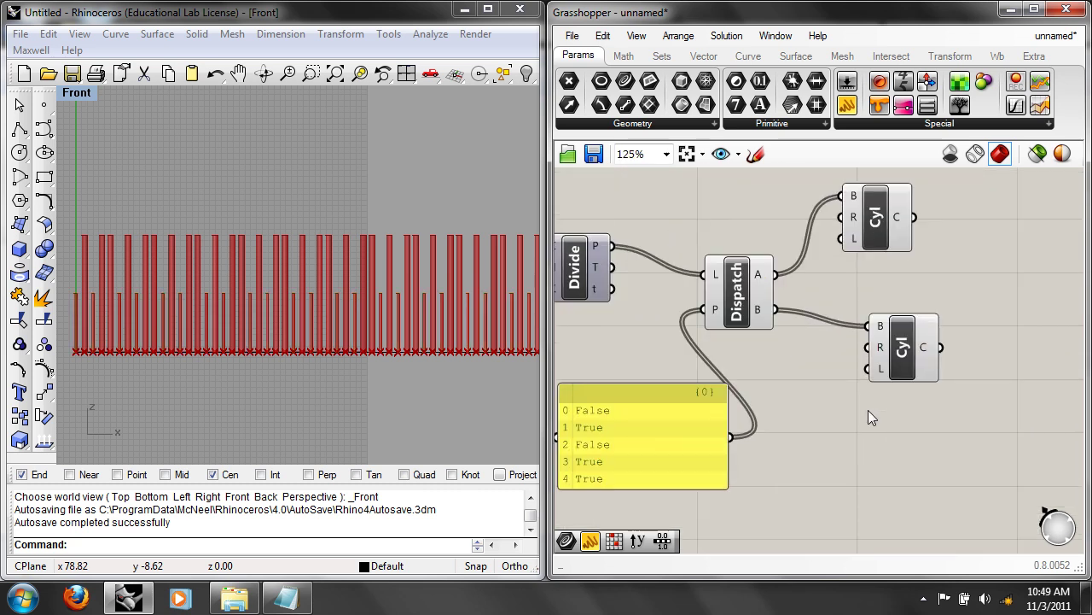
pyautogui.moveTo(868, 409); pyautogui.dragTo(953, 444, button='right')
pyautogui.scroll(-1, 811, 429)
pyautogui.moveTo(665, 403); pyautogui.dragTo(771, 411, button='right')
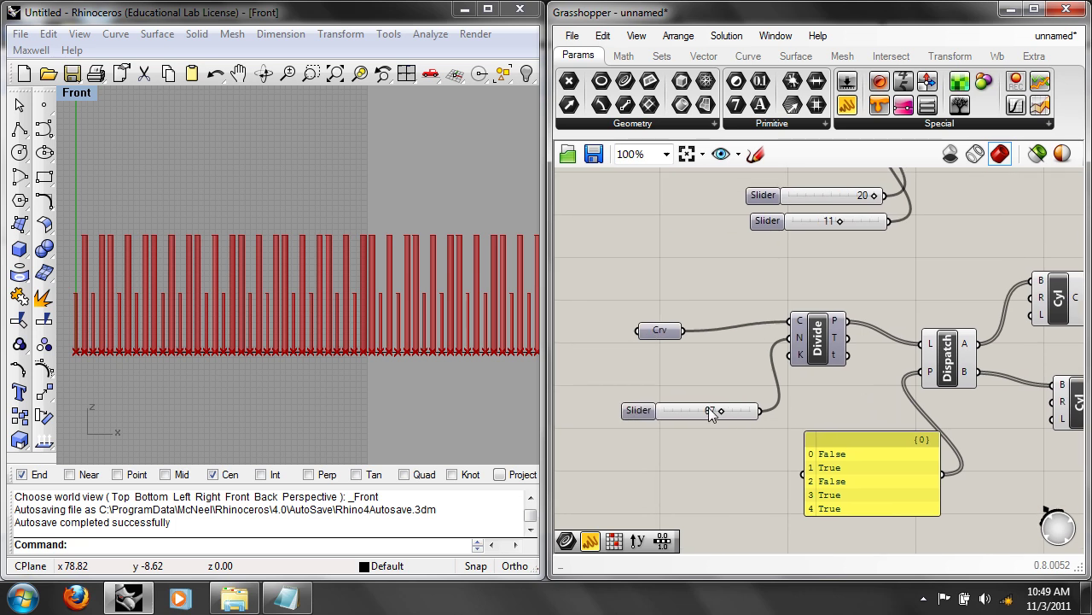
pyautogui.moveTo(708, 409)
pyautogui.mouseDown()
pyautogui.moveTo(694, 410)
pyautogui.moveTo(739, 410)
pyautogui.moveTo(677, 401)
pyautogui.moveTo(728, 410)
pyautogui.mouseUp()
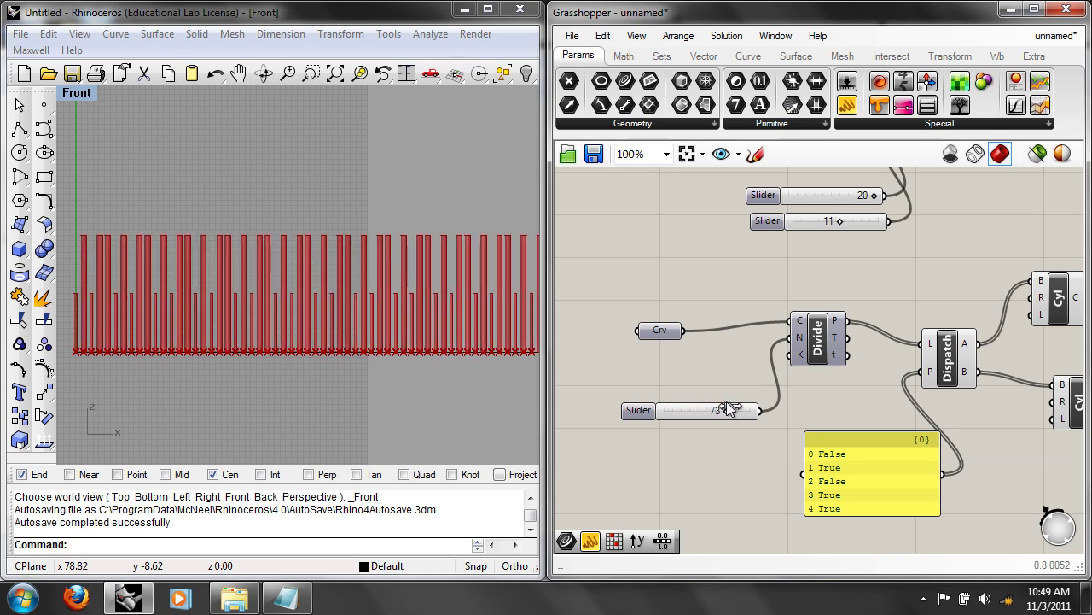
# Step: Review the full row of cylinders in the Front view and all four definitions on the Grasshopper canvas
pyautogui.moveTo(777, 386); pyautogui.dragTo(716, 396, button='right')
pyautogui.scroll(-1, 716, 396)
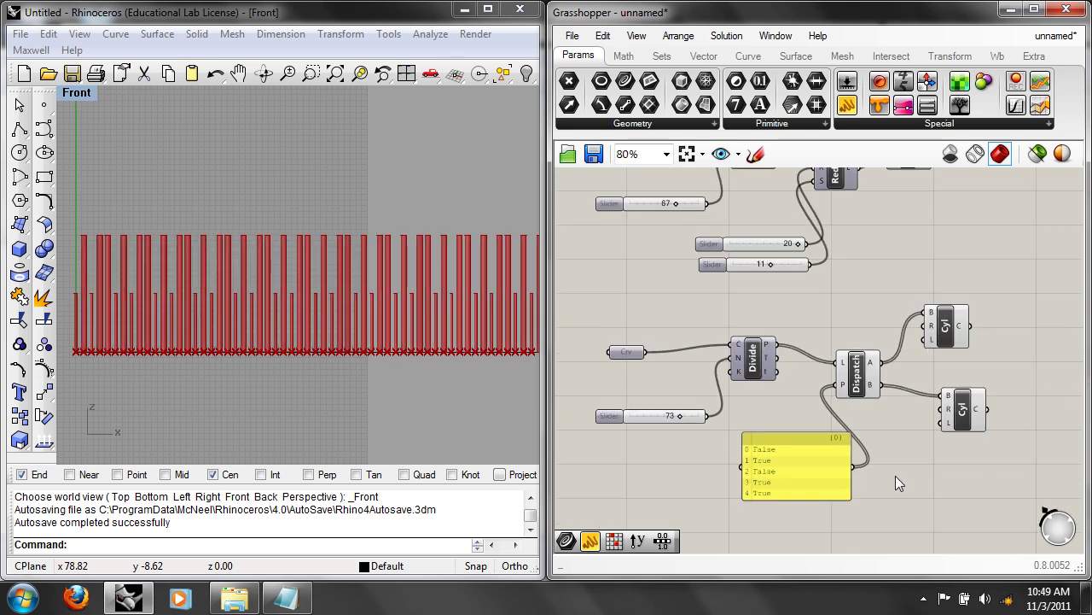
pyautogui.moveTo(909, 446); pyautogui.dragTo(913, 417, button='right')
pyautogui.moveTo(438, 363); pyautogui.dragTo(377, 376, button='right')
pyautogui.scroll(-2, 372, 349)
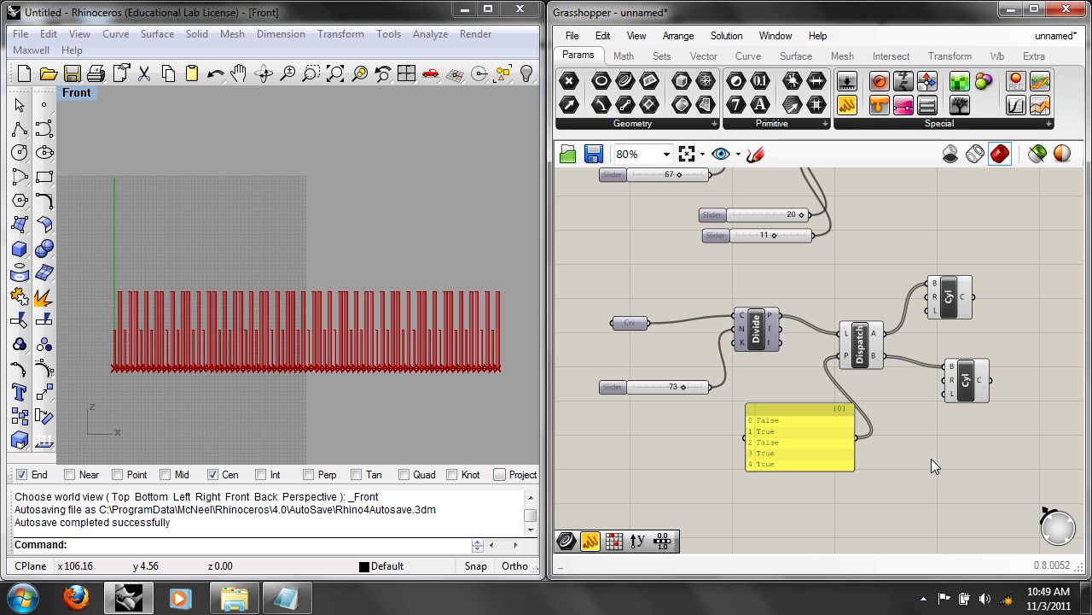
pyautogui.scroll(-3, 915, 440)
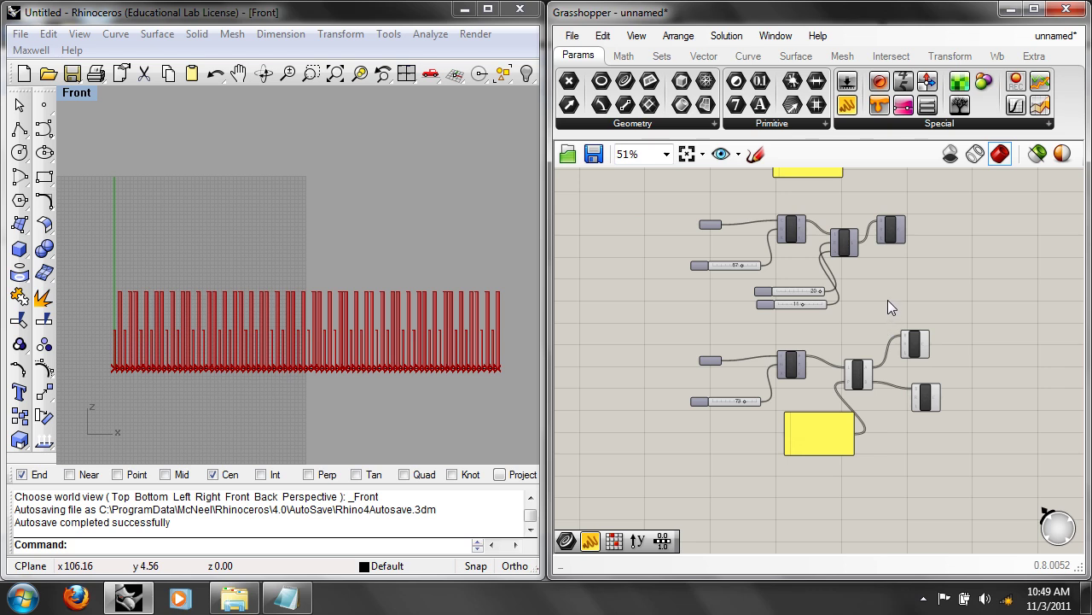
pyautogui.scroll(-1, 933, 313)
pyautogui.moveTo(935, 313); pyautogui.dragTo(857, 393, button='right')
pyautogui.scroll(-2, 886, 383)
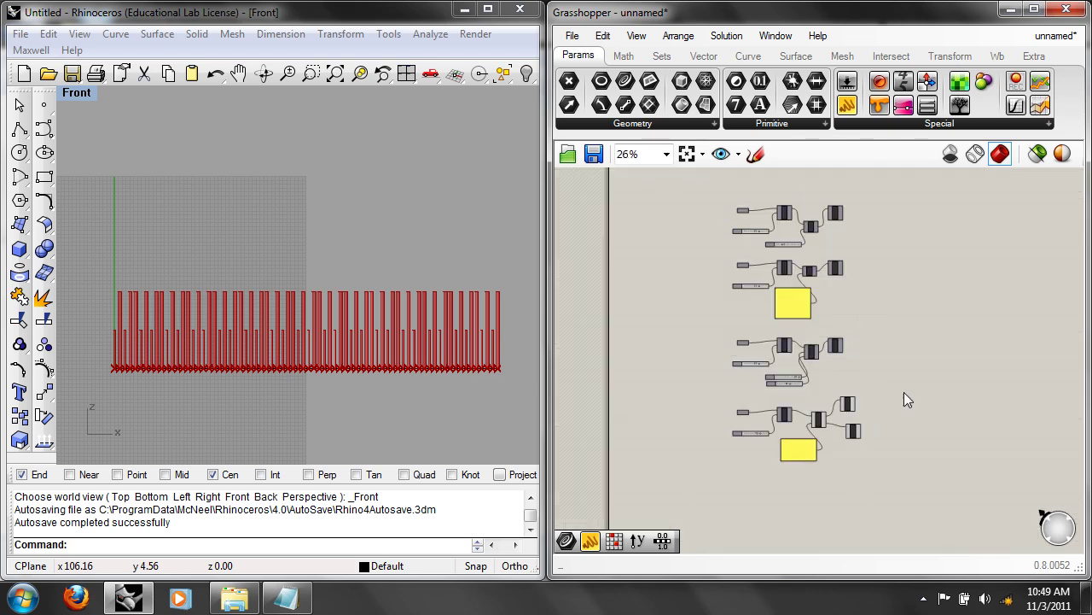
pyautogui.scroll(-1, 907, 466)
# Step: Create a new, empty Grasshopper document
pyautogui.moveTo(910, 509); pyautogui.dragTo(714, 236)
pyautogui.click(572, 35)
pyautogui.click(610, 53)
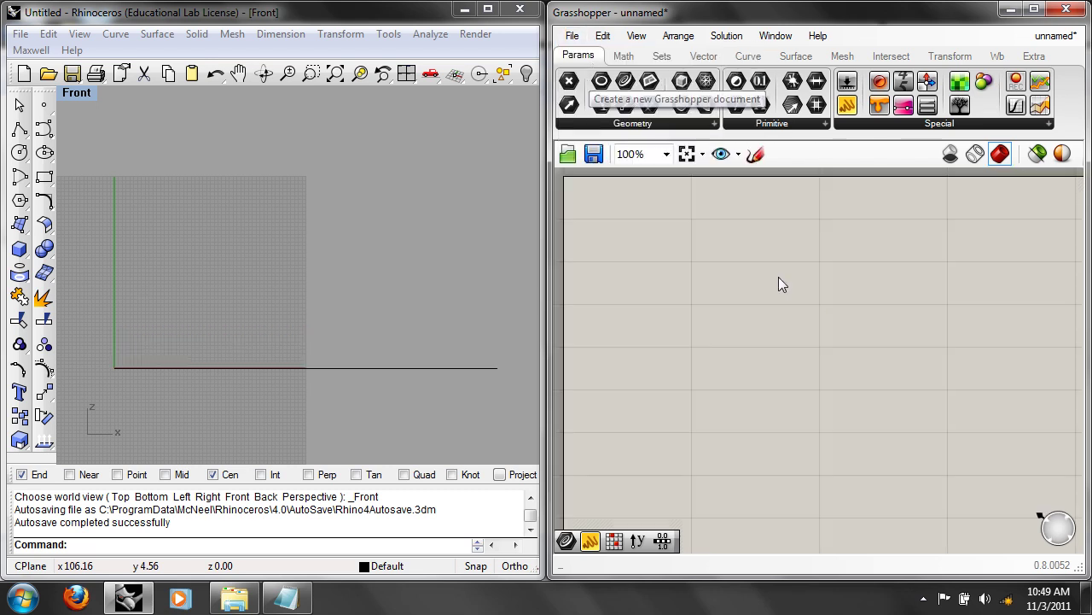
# Step: Hide the horizontal base curve in the Rhino Front view with the Hide command
pyautogui.click(397, 368)
pyautogui.click(382, 368)
pyautogui.click(415, 422)
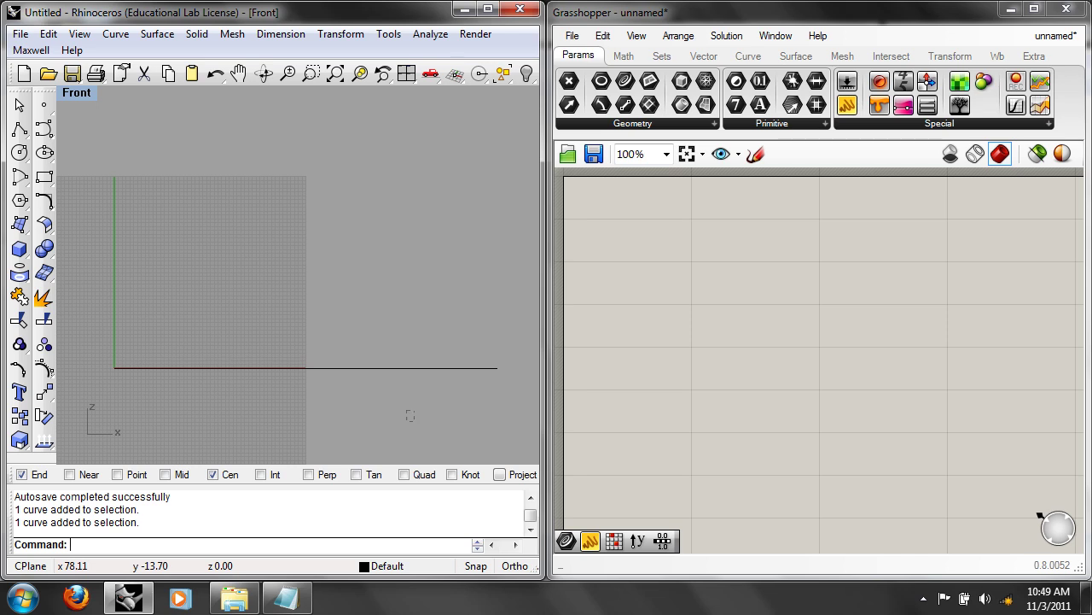
pyautogui.click(374, 368)
pyautogui.write('Hid')
pyautogui.press('Return')
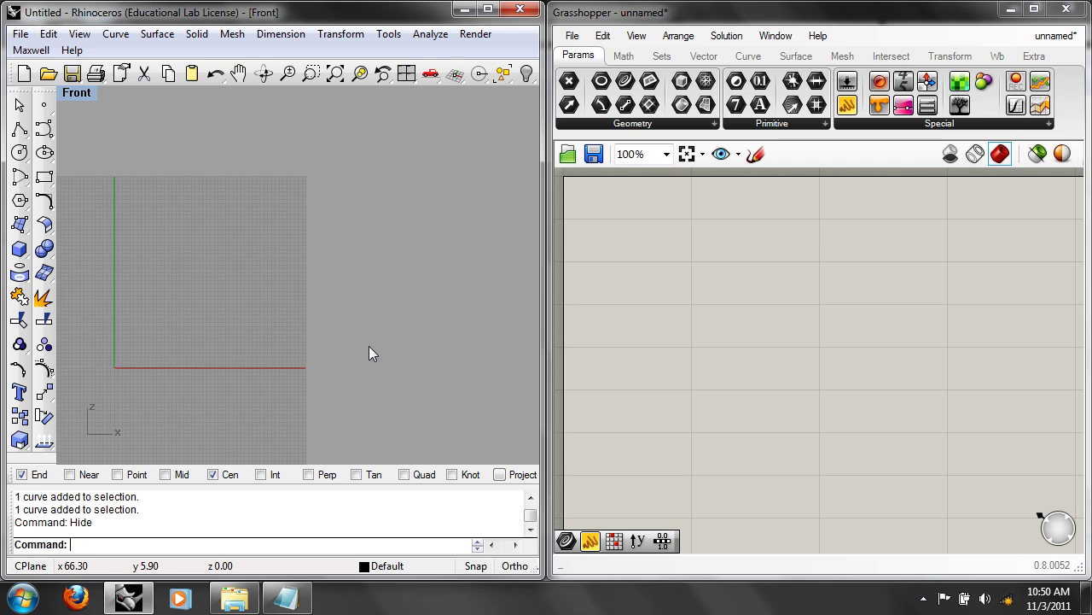
# Step: Switch the Rhino viewport from Front to the Top view
pyautogui.click(89, 95)
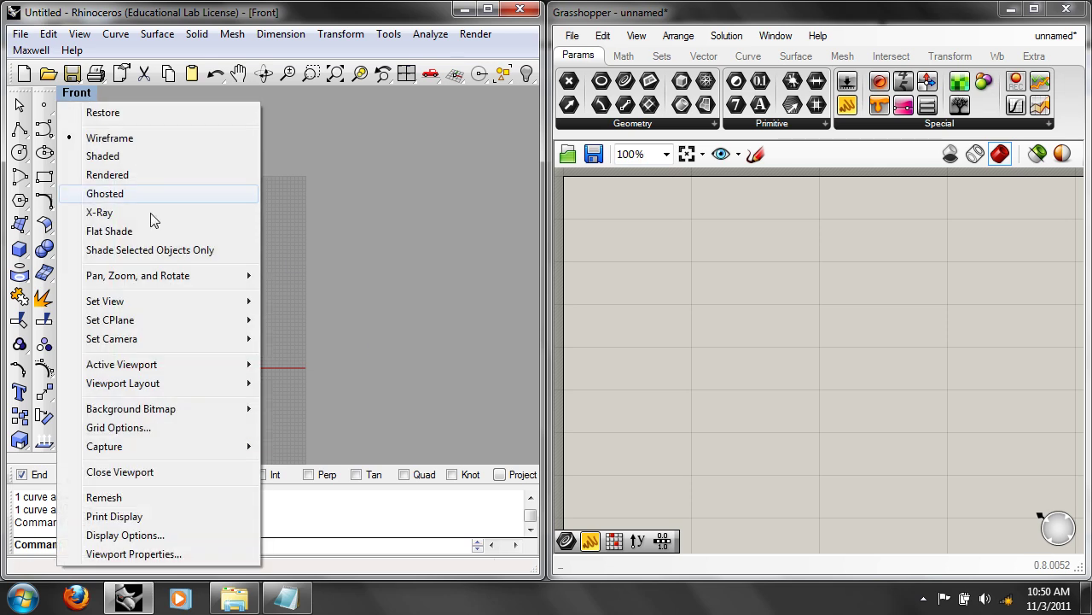
pyautogui.click(392, 275)
pyautogui.write('Top')
pyautogui.press('Return')
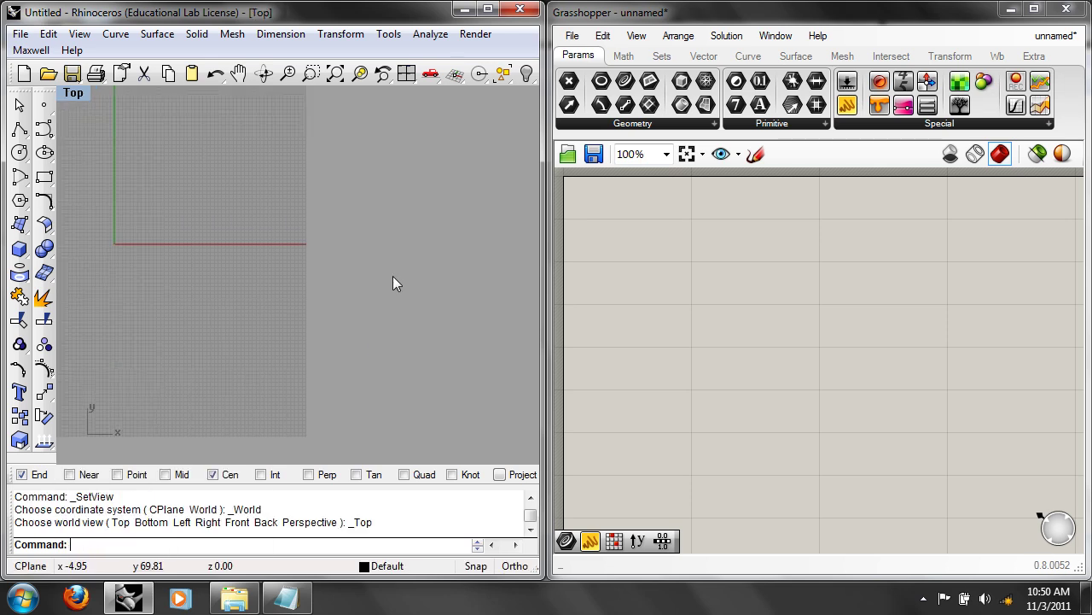
# Step: Set the Rhino viewport to the Perspective view and frame the area around the origin
pyautogui.click(75, 94)
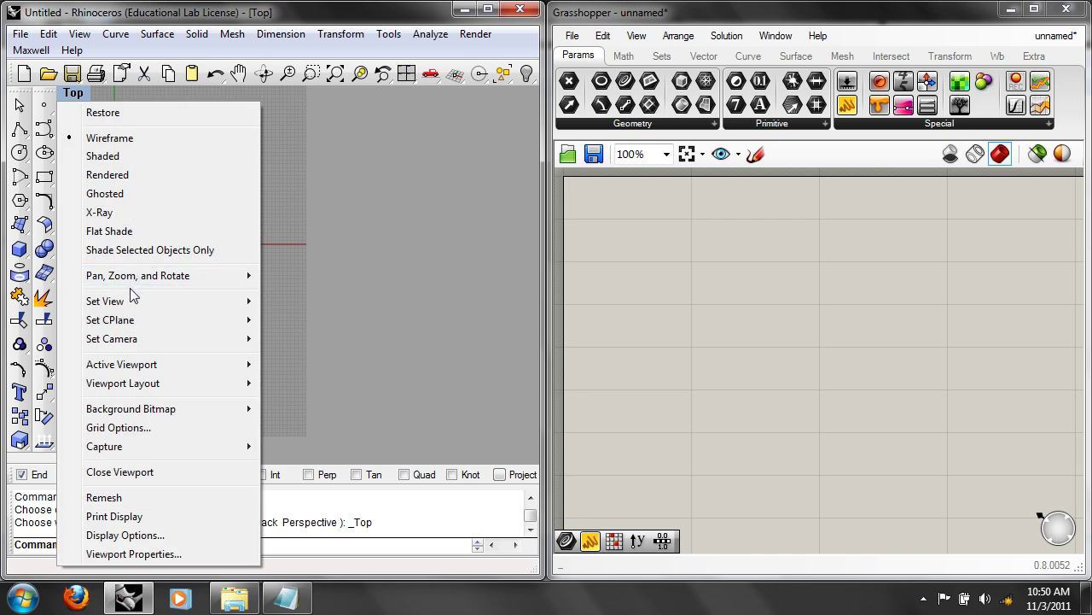
pyautogui.moveTo(235, 299)
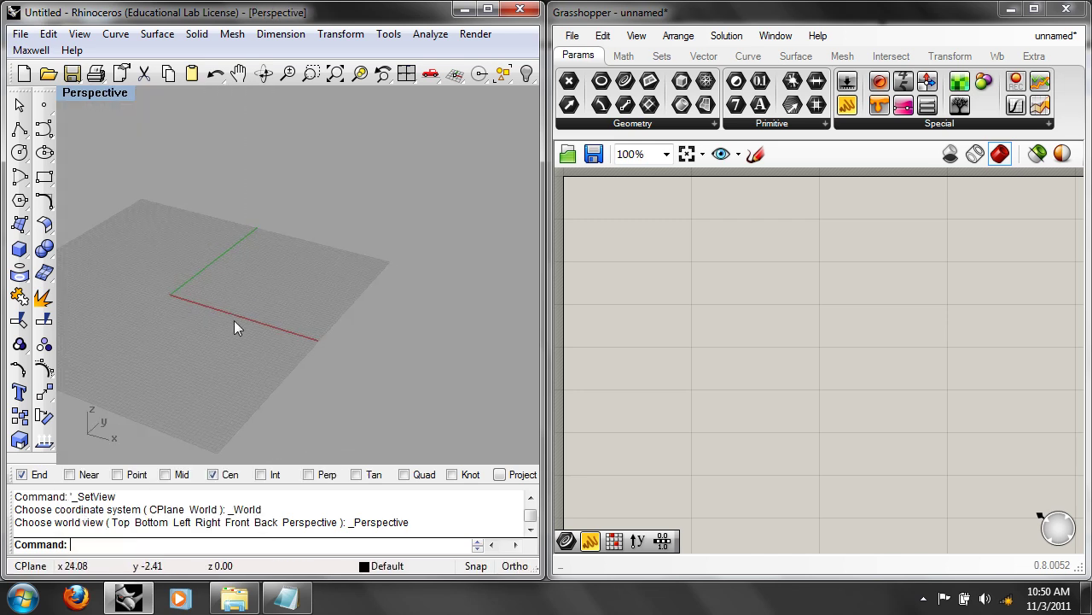
pyautogui.scroll(5, 230, 321)
pyautogui.scroll(-3, 384, 390)
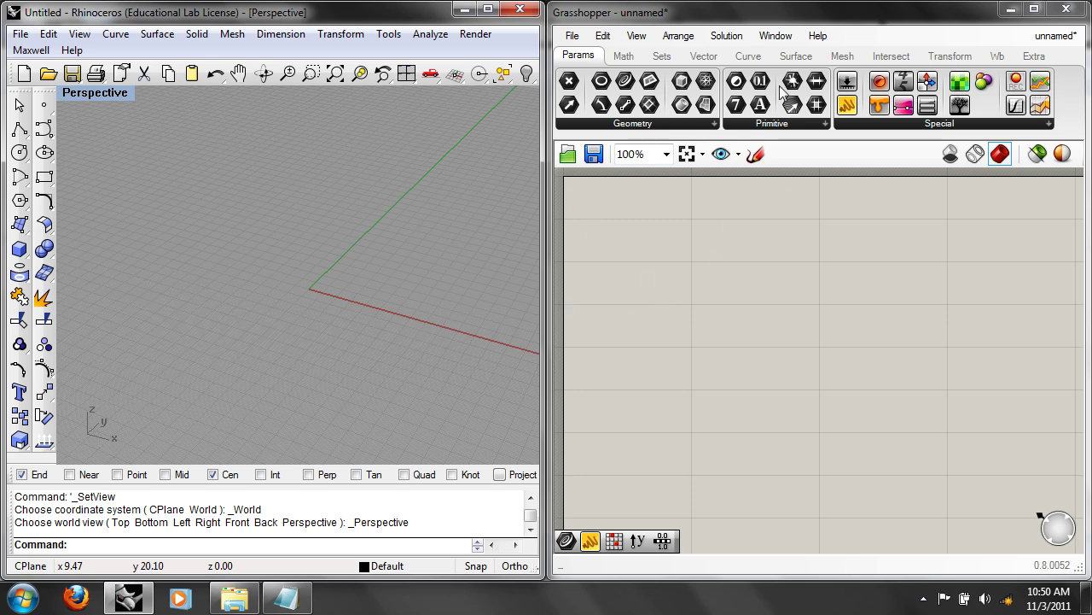
# Step: Add a Rectangle component from the primitive curve components to the empty canvas
pyautogui.scroll(-5, 796, 57)
pyautogui.scroll(1, 796, 56)
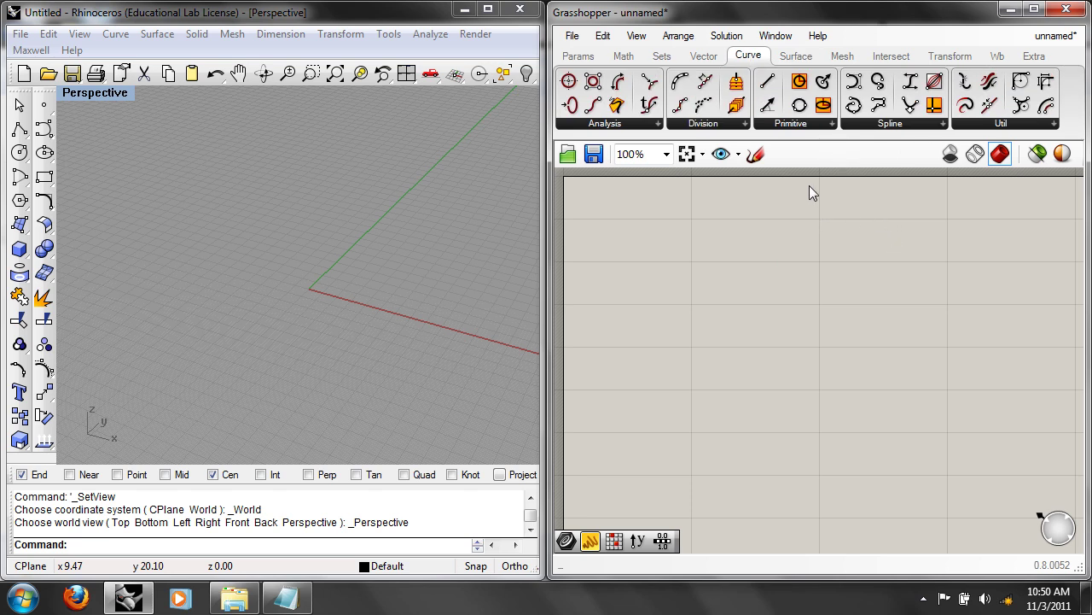
pyautogui.click(792, 124)
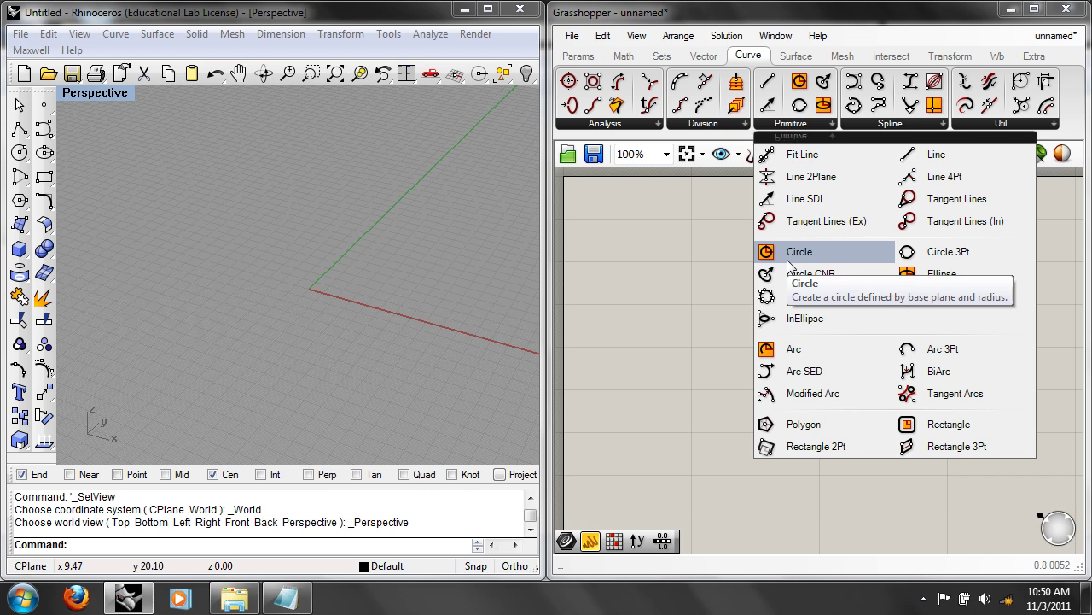
pyautogui.moveTo(907, 425); pyautogui.dragTo(730, 328)
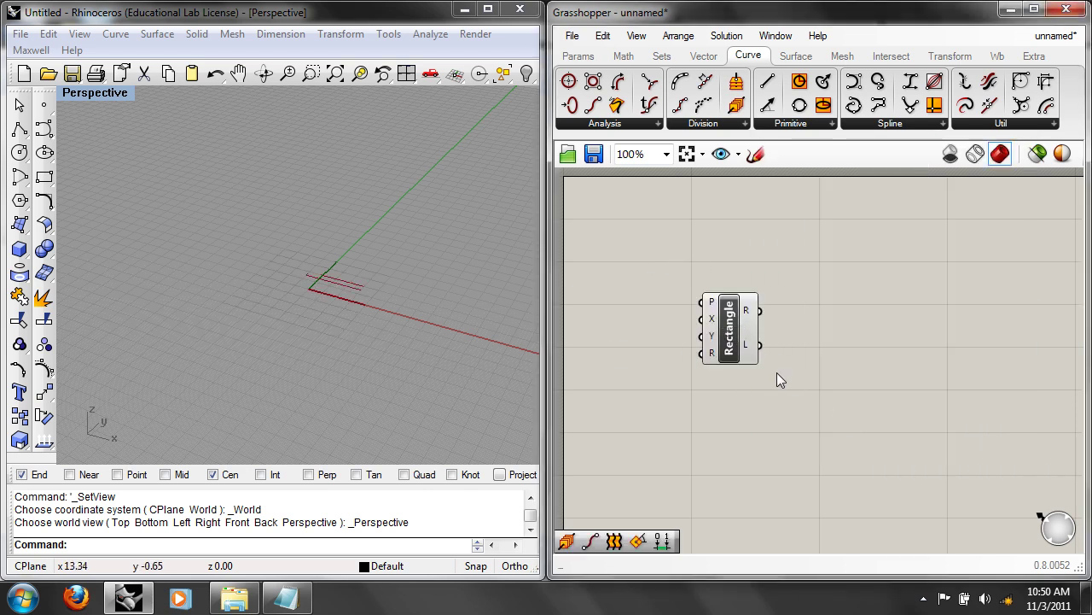
# Step: Inspect the Rectangle component's plane and Y dimension inputs and its preview near the origin in the Perspective view
pyautogui.moveTo(711, 309)
pyautogui.moveTo(713, 344)
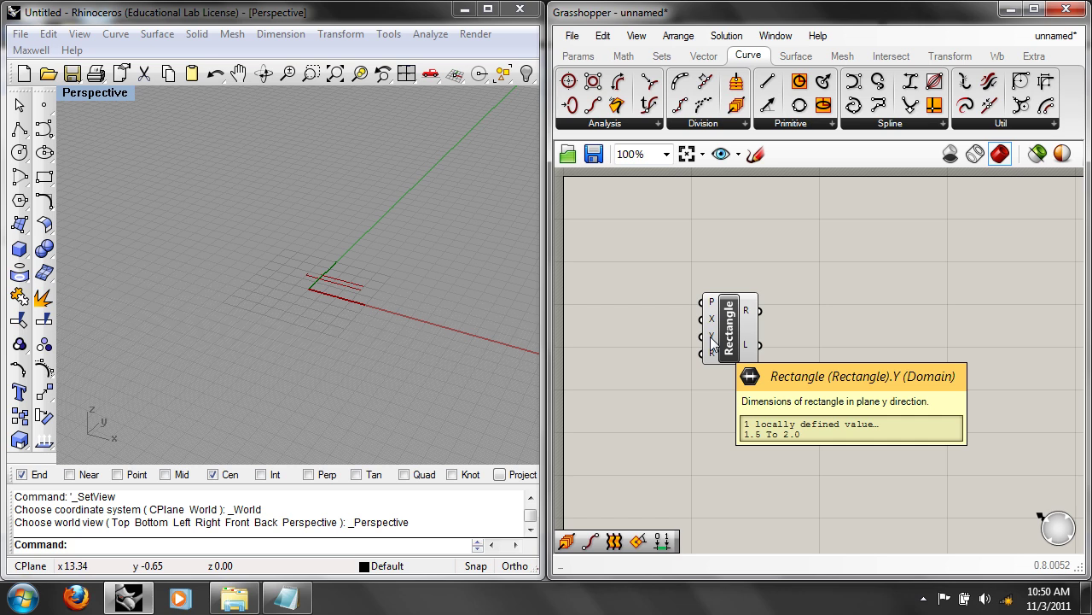
pyautogui.moveTo(534, 345); pyautogui.dragTo(450, 312, button='right')
pyautogui.moveTo(529, 342); pyautogui.dragTo(456, 373, button='right')
pyautogui.scroll(-3, 378, 248)
pyautogui.scroll(3, 375, 282)
pyautogui.moveTo(361, 339); pyautogui.dragTo(380, 287, button='right')
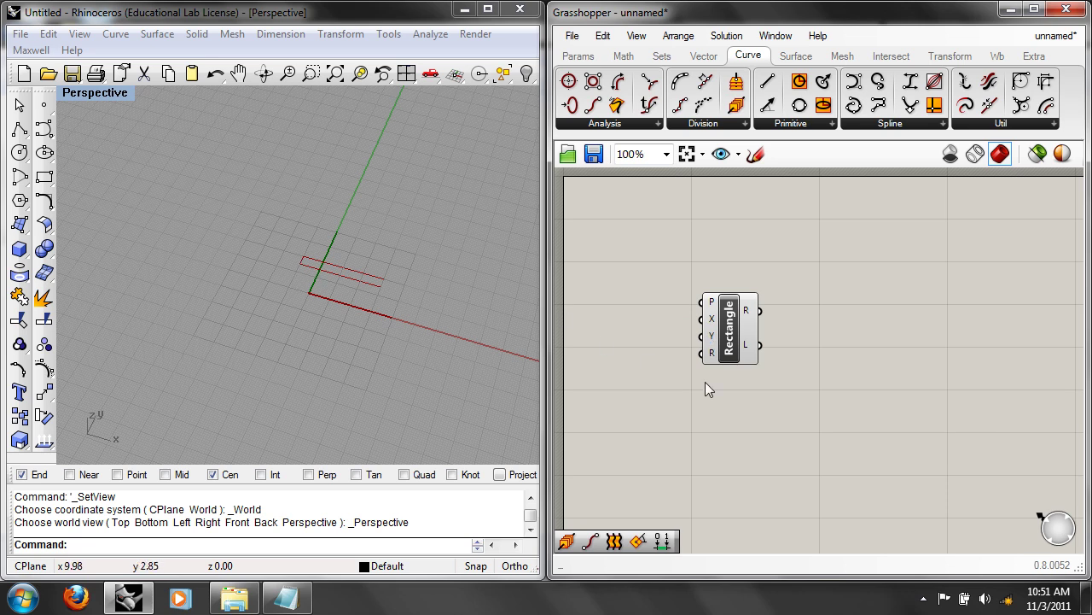
# Step: Move the Rectangle component aside and add a Domain component in front of its inputs
pyautogui.moveTo(731, 341); pyautogui.dragTo(856, 355)
pyautogui.click(752, 348)
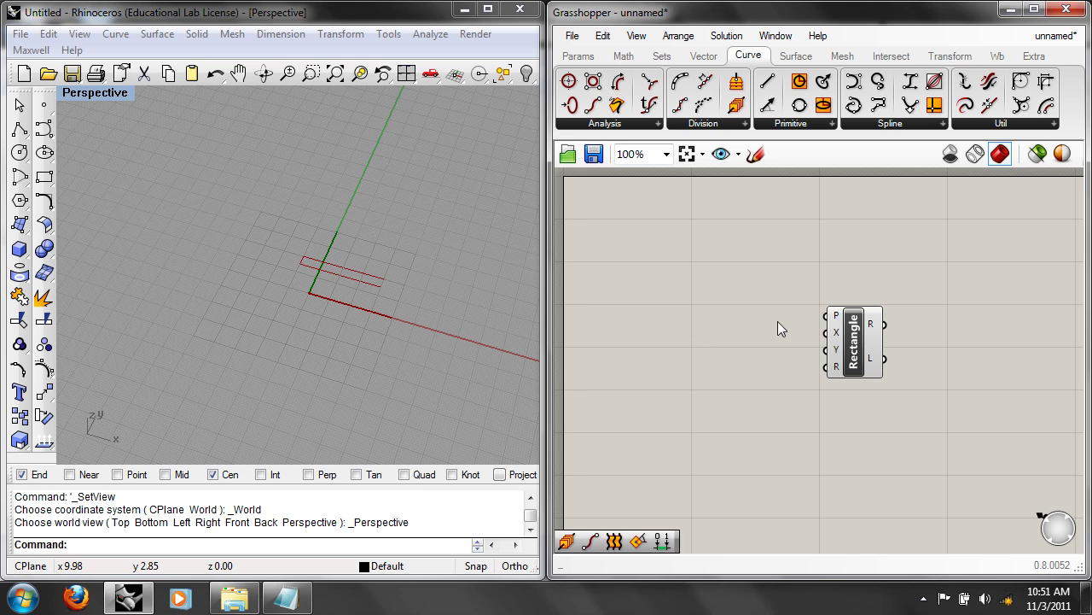
pyautogui.moveTo(834, 316)
pyautogui.doubleClick(699, 339)
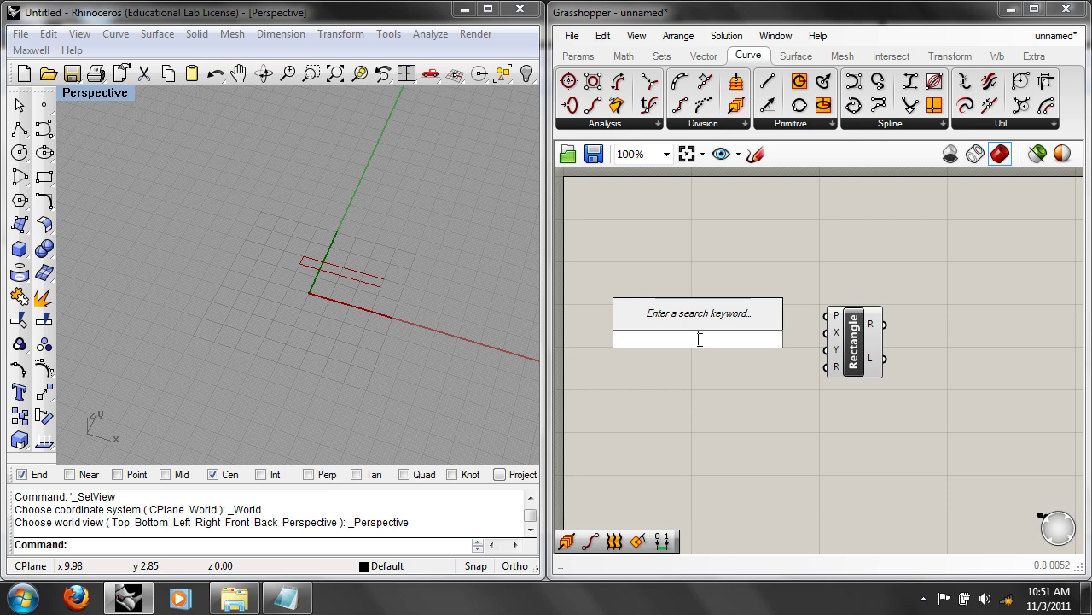
pyautogui.write('domin')
pyautogui.press('BackSpace')
pyautogui.press('BackSpace')
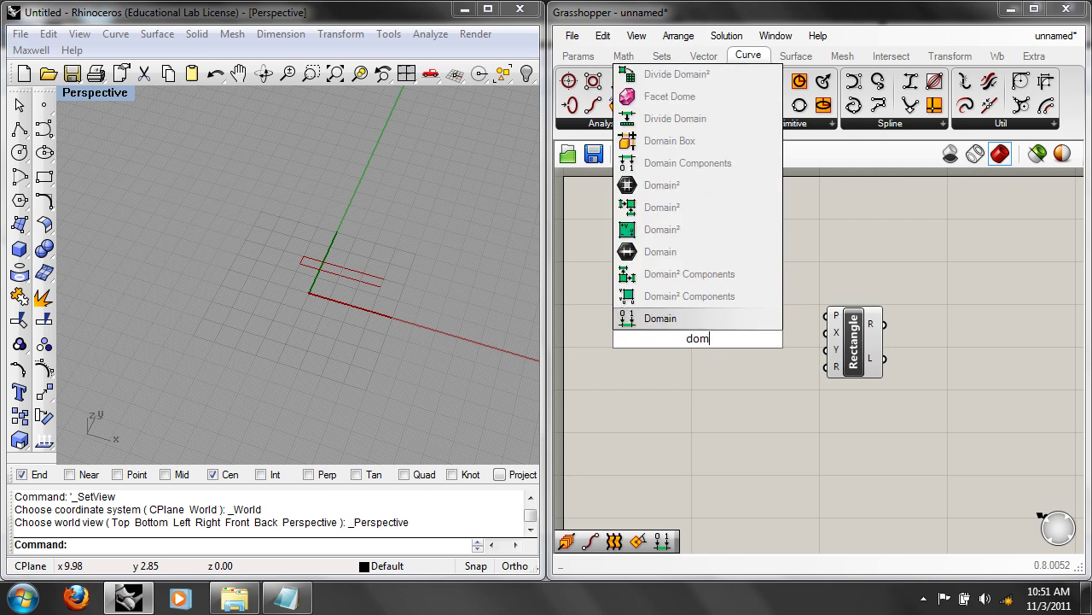
pyautogui.write('ain')
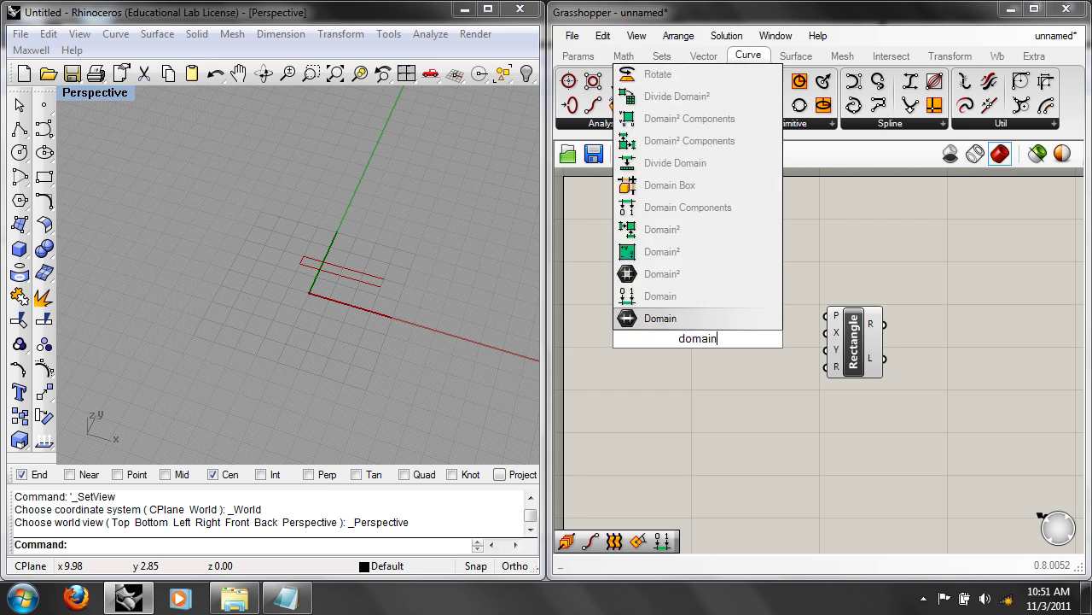
pyautogui.click(654, 299)
pyautogui.moveTo(698, 341); pyautogui.dragTo(719, 341)
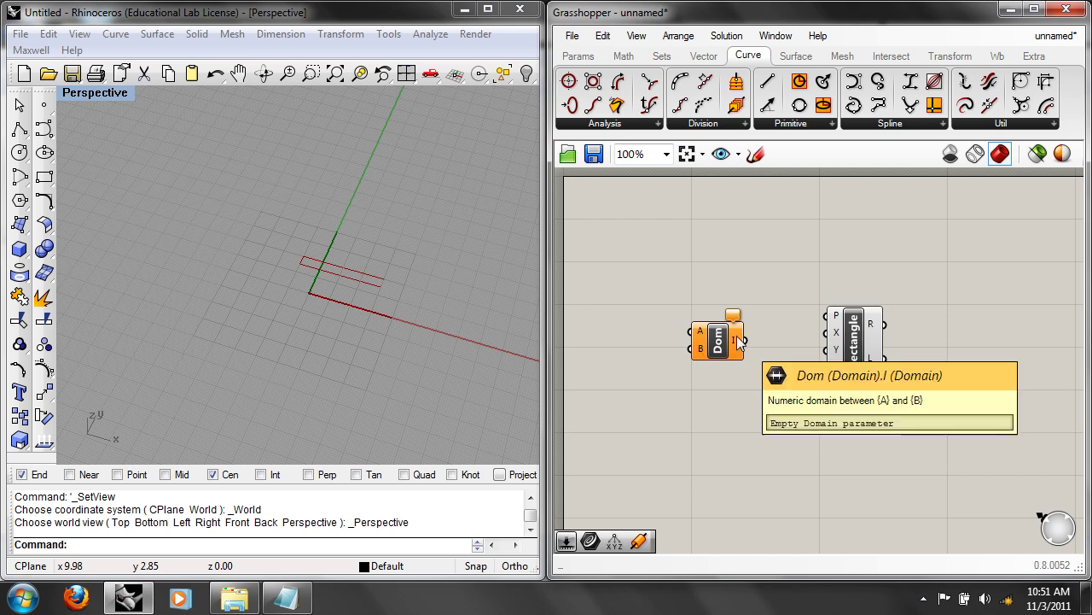
# Step: Add a Number Slider and connect it to the Domain component's A input
pyautogui.moveTo(616, 334); pyautogui.dragTo(702, 342, button='right')
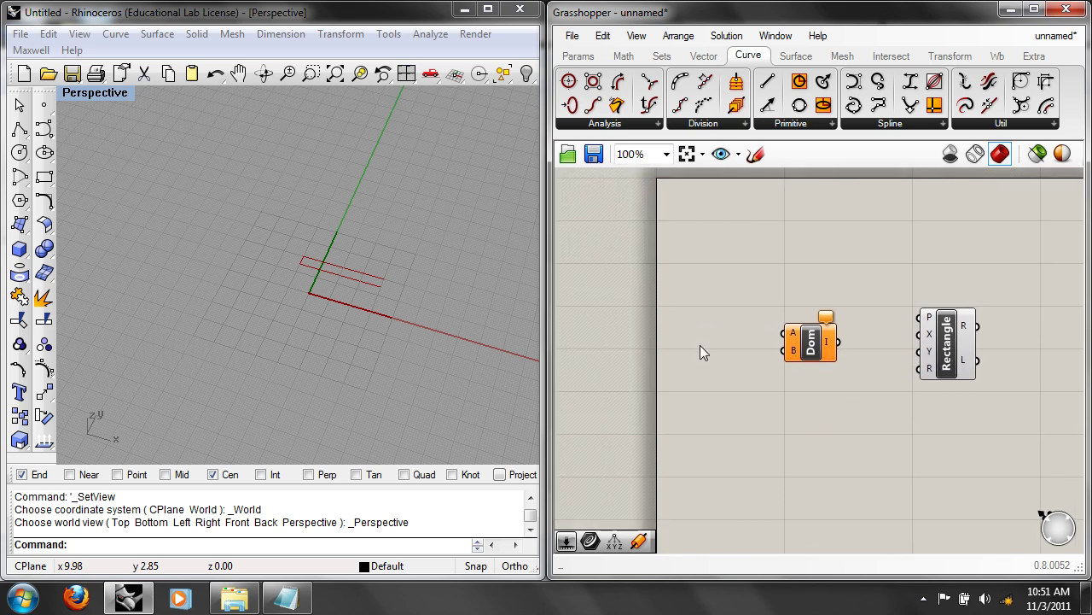
pyautogui.doubleClick(646, 359)
pyautogui.write('num')
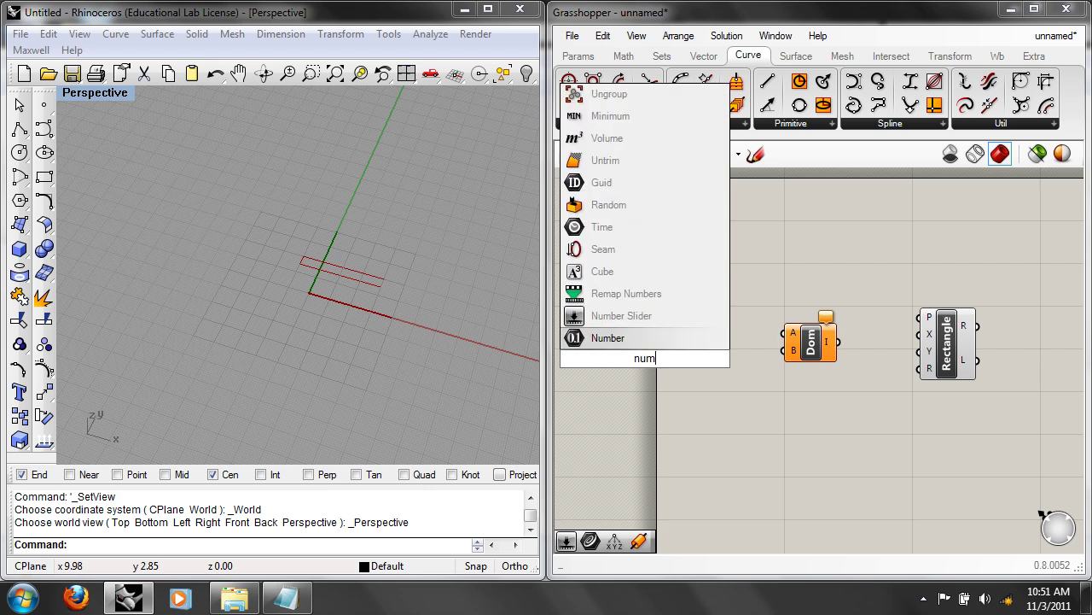
pyautogui.click(639, 316)
pyautogui.moveTo(715, 358); pyautogui.dragTo(790, 334)
pyautogui.moveTo(676, 362); pyautogui.dragTo(677, 334)
# Step: Set the slider's minimum value to -1
pyautogui.rightClick(687, 332)
pyautogui.click(758, 440)
pyautogui.doubleClick(843, 427)
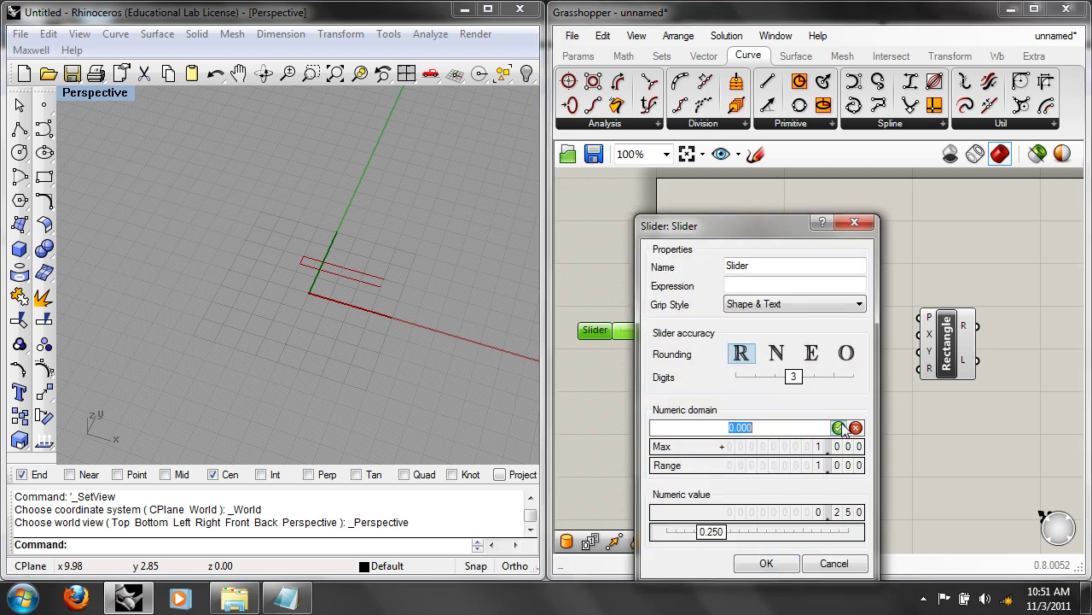
pyautogui.write('-1')
pyautogui.click(839, 427)
pyautogui.click(768, 564)
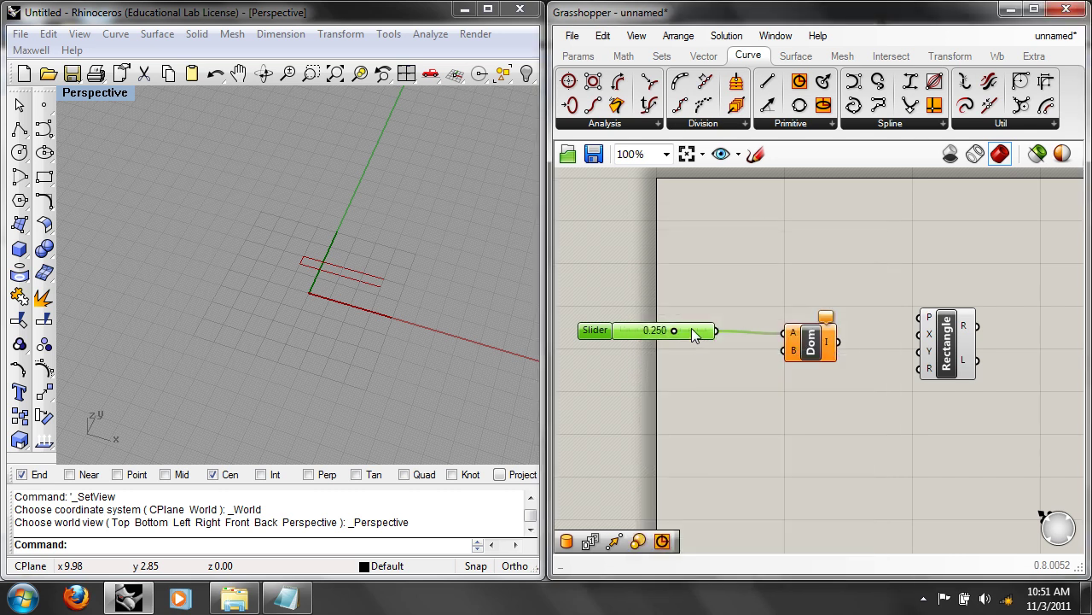
# Step: Duplicate the slider, place the copy just beneath it, and connect the copy to the Domain's B input
pyautogui.keyDown('alt'); pyautogui.moveTo(693, 332); pyautogui.dragTo(693, 352); pyautogui.keyUp('alt')
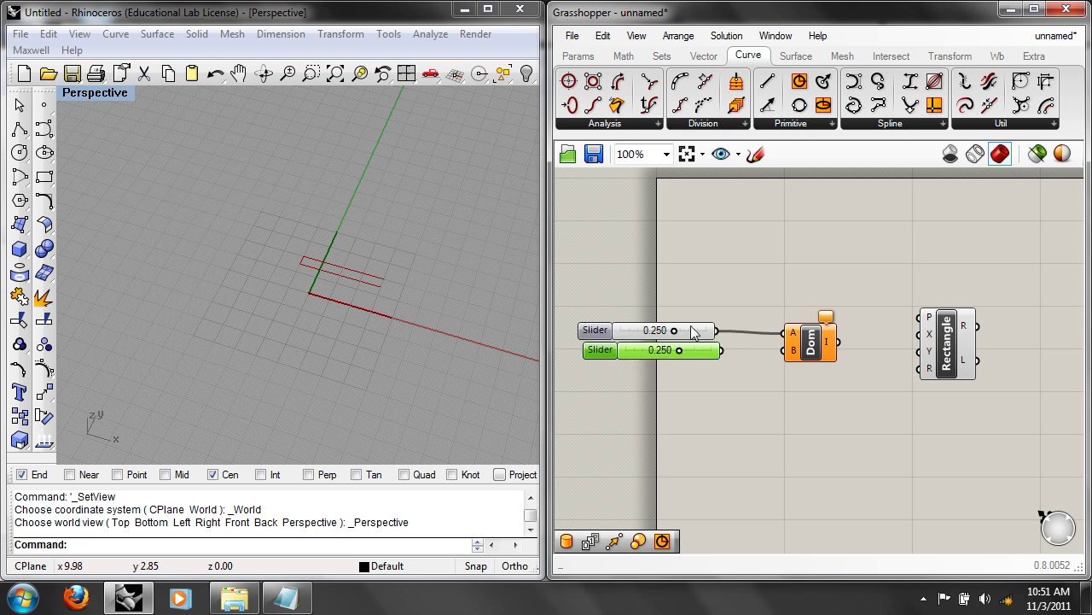
pyautogui.rightClick(692, 329)
pyautogui.click(740, 441)
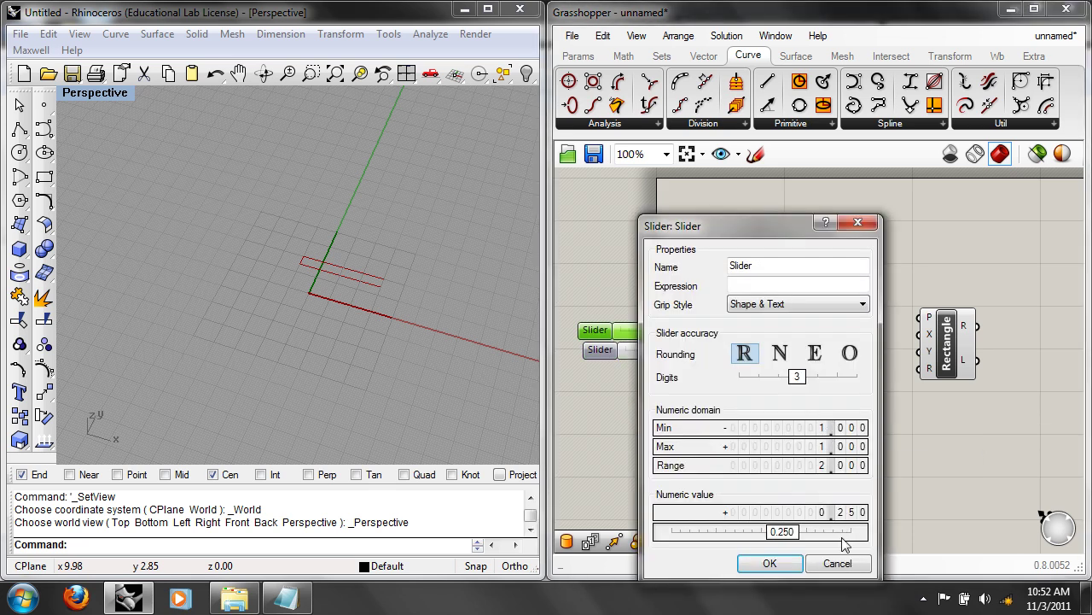
pyautogui.click(829, 569)
pyautogui.click(697, 353)
pyautogui.click(724, 384)
pyautogui.moveTo(720, 359); pyautogui.dragTo(784, 351)
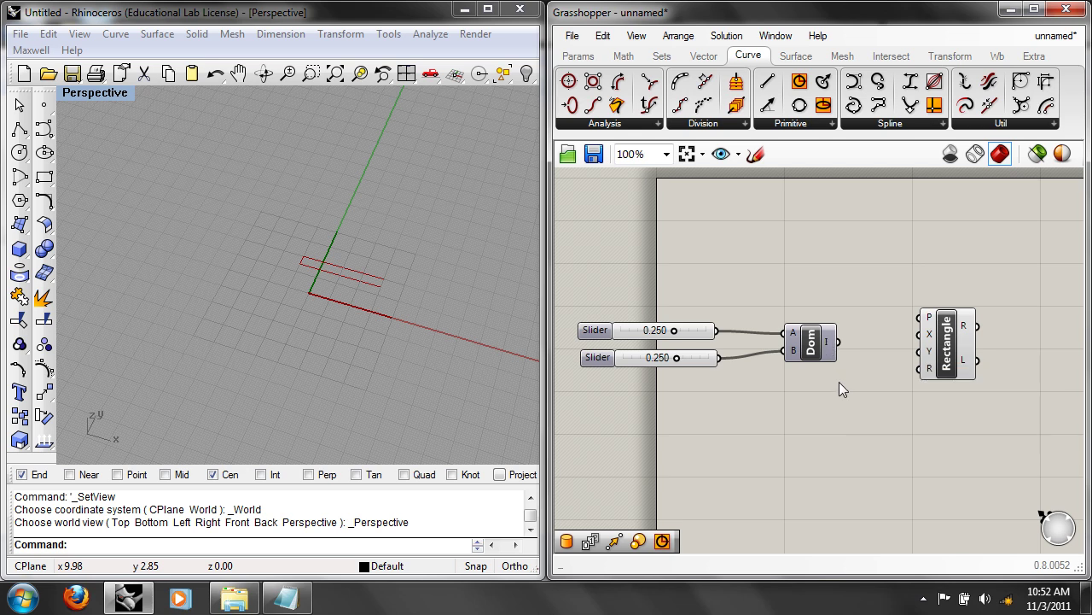
# Step: Connect the Domain to the Rectangle's X input and set its A and B sliders to -0.650 and 0.770
pyautogui.moveTo(840, 343); pyautogui.dragTo(919, 334)
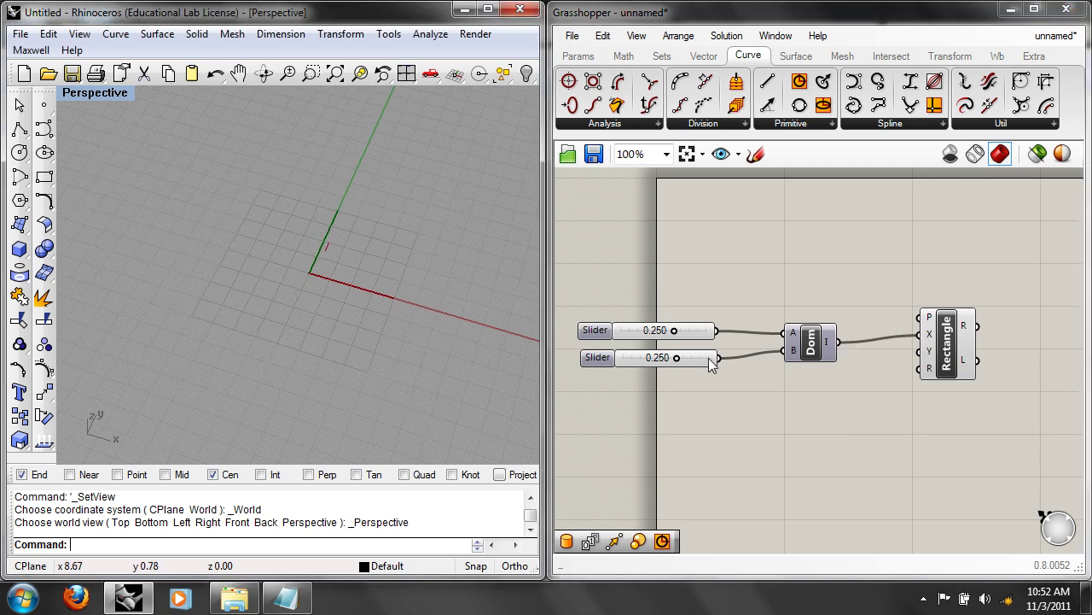
pyautogui.moveTo(674, 330); pyautogui.dragTo(635, 329)
pyautogui.moveTo(678, 358); pyautogui.dragTo(700, 364)
# Step: Copy the two sliders and their Domain, place the copies below, and connect the copied Domain to the Rectangle's Y input
pyautogui.moveTo(819, 395); pyautogui.dragTo(808, 377, button='right')
pyautogui.moveTo(813, 390); pyautogui.dragTo(639, 267)
pyautogui.hotkey('ctrl', 'c')
pyautogui.hotkey('ctrl', 'v')
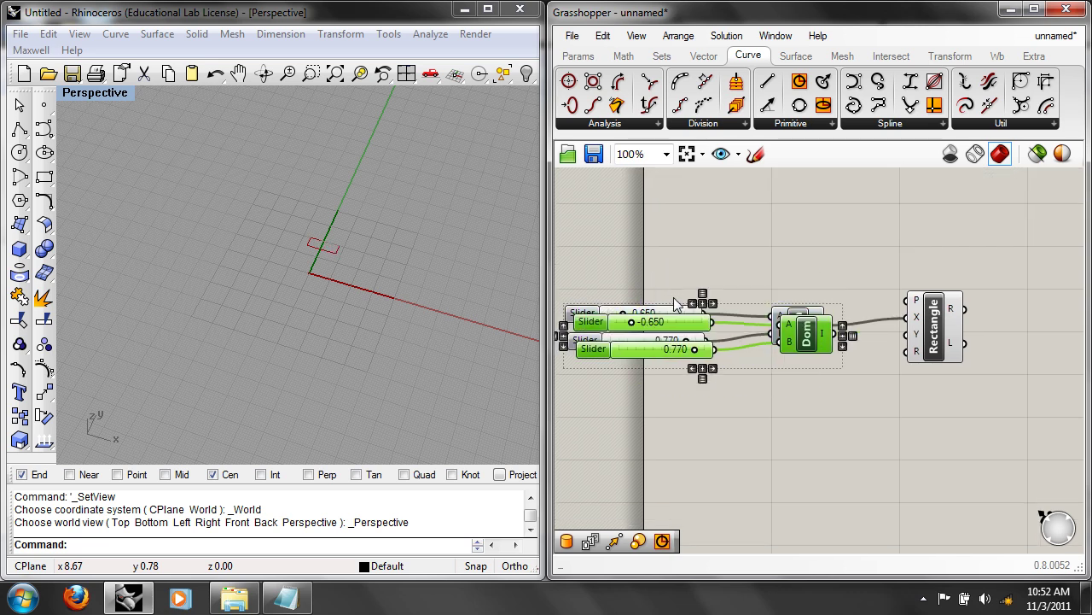
pyautogui.moveTo(675, 350); pyautogui.dragTo(672, 419)
pyautogui.click(863, 454)
pyautogui.moveTo(829, 395); pyautogui.dragTo(906, 334)
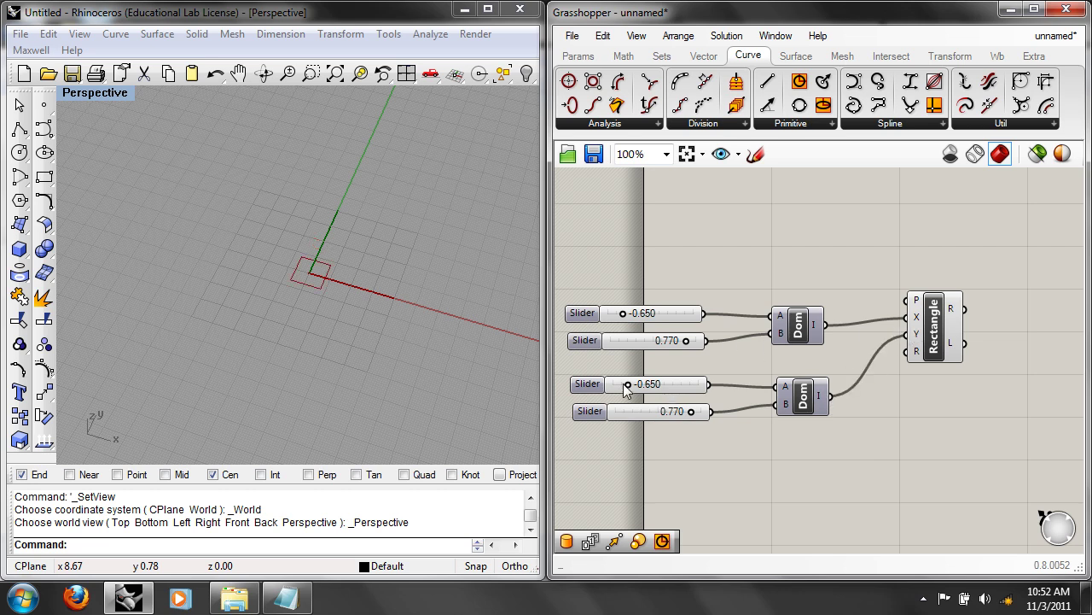
# Step: Set both A sliders to -1.000 and both B sliders to 1.000
pyautogui.moveTo(628, 384); pyautogui.dragTo(598, 389)
pyautogui.moveTo(691, 412); pyautogui.dragTo(721, 404)
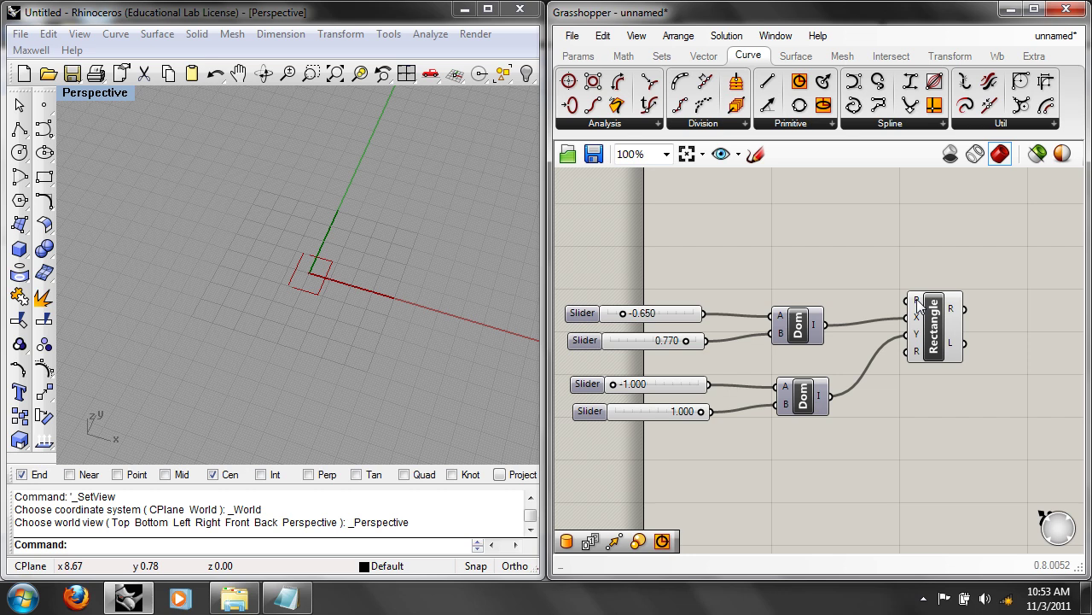
pyautogui.moveTo(621, 315)
pyautogui.mouseDown()
pyautogui.moveTo(597, 316)
pyautogui.moveTo(627, 315)
pyautogui.moveTo(608, 315)
pyautogui.mouseUp()
pyautogui.moveTo(688, 341); pyautogui.dragTo(704, 342)
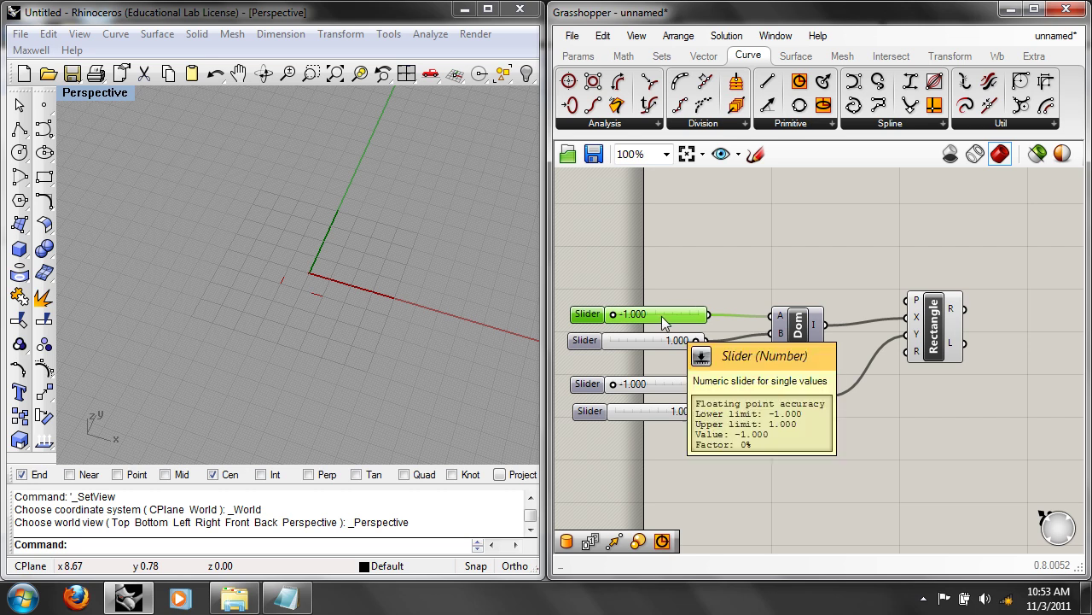
# Step: Set the range of the first Domain's A slider to minimum 0 and maximum 3
pyautogui.rightClick(662, 316)
pyautogui.click(754, 433)
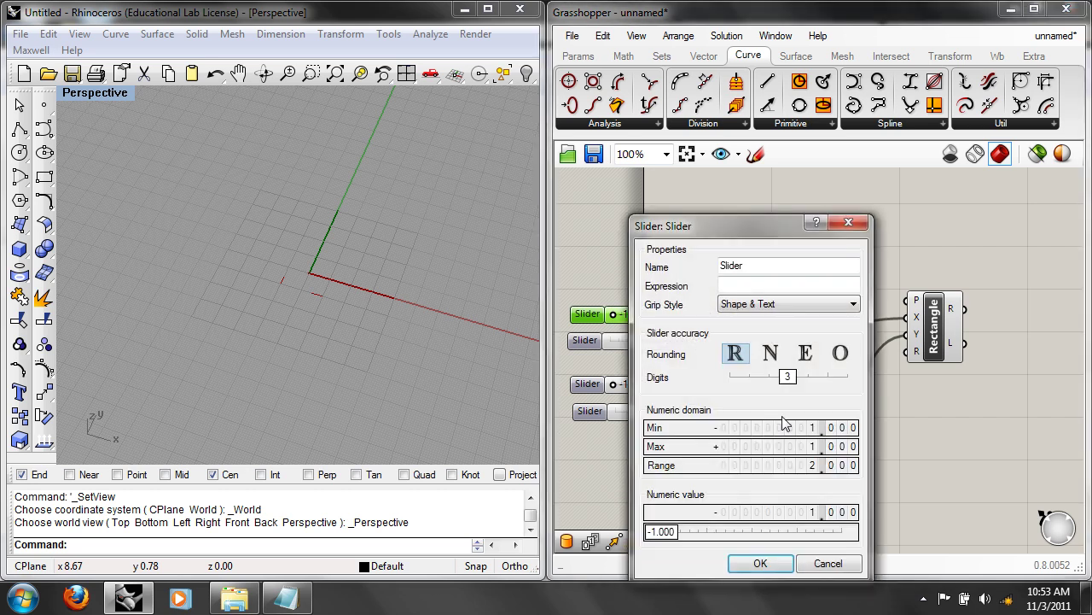
pyautogui.write('0')
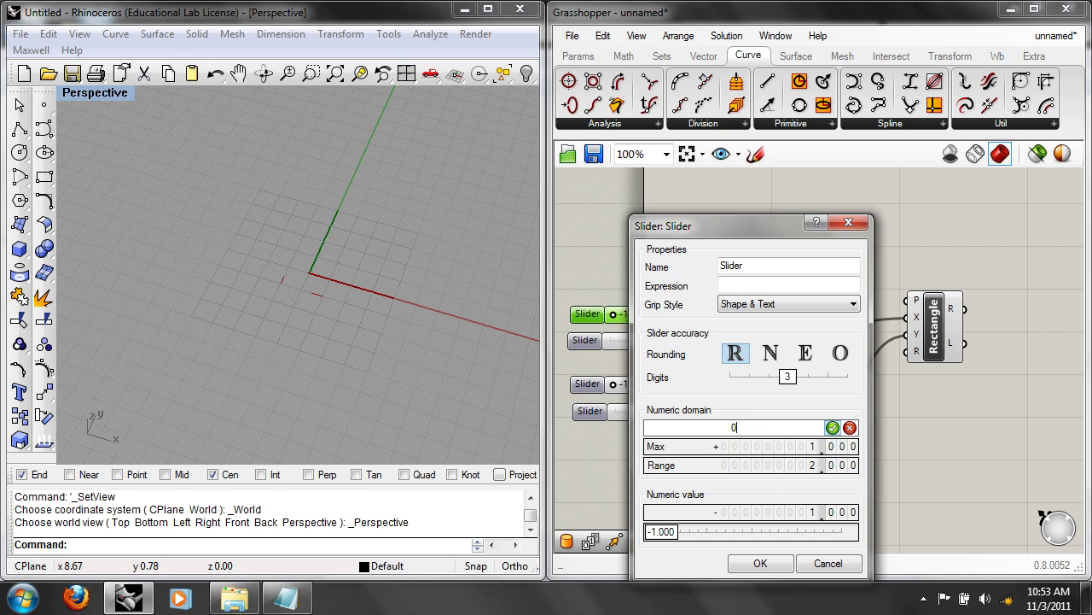
pyautogui.press('Return')
pyautogui.doubleClick(818, 445)
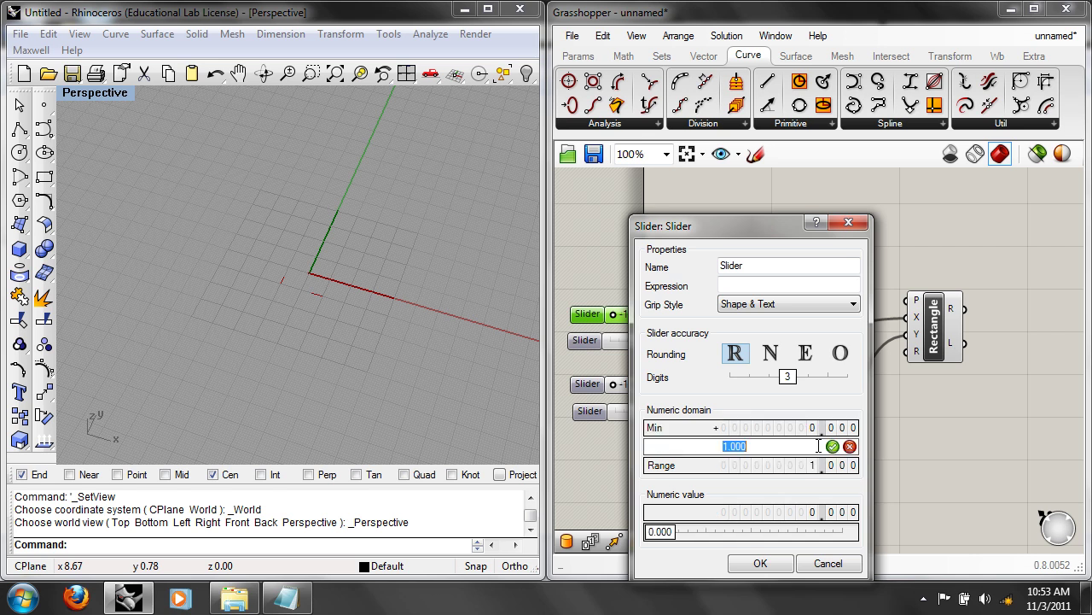
pyautogui.write('3')
pyautogui.click(832, 445)
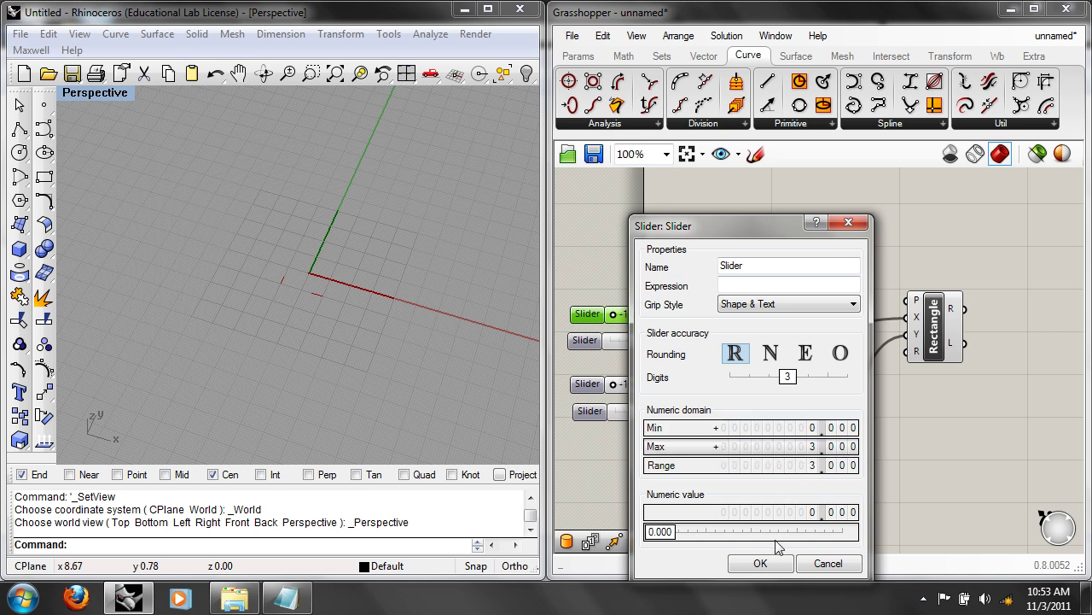
pyautogui.click(748, 565)
# Step: Delete the first Domain's B slider and both sliders feeding the second Domain
pyautogui.click(677, 341)
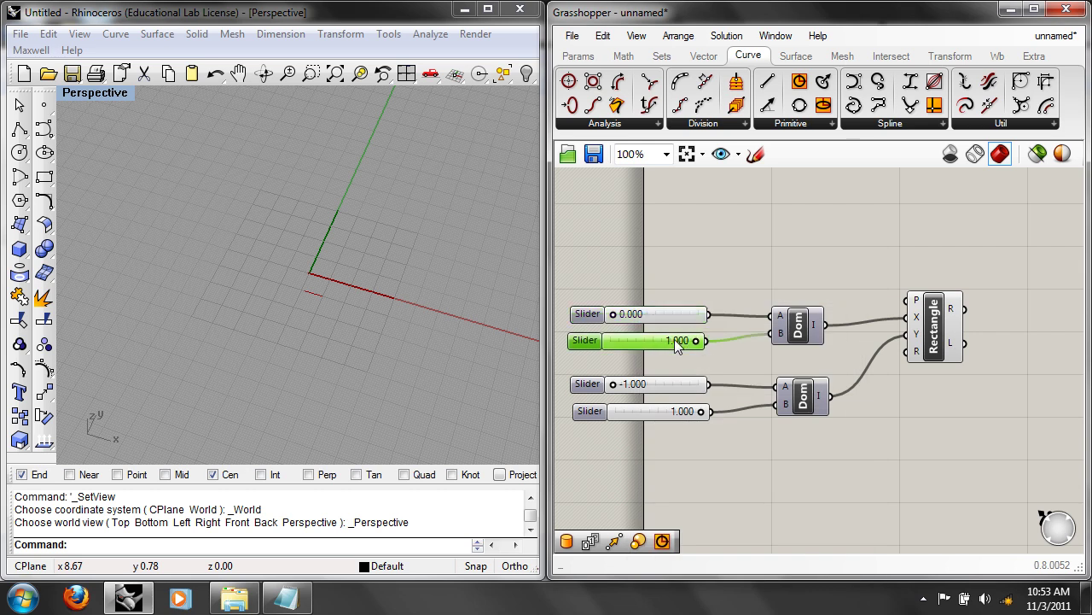
pyautogui.moveTo(693, 476); pyautogui.dragTo(633, 350)
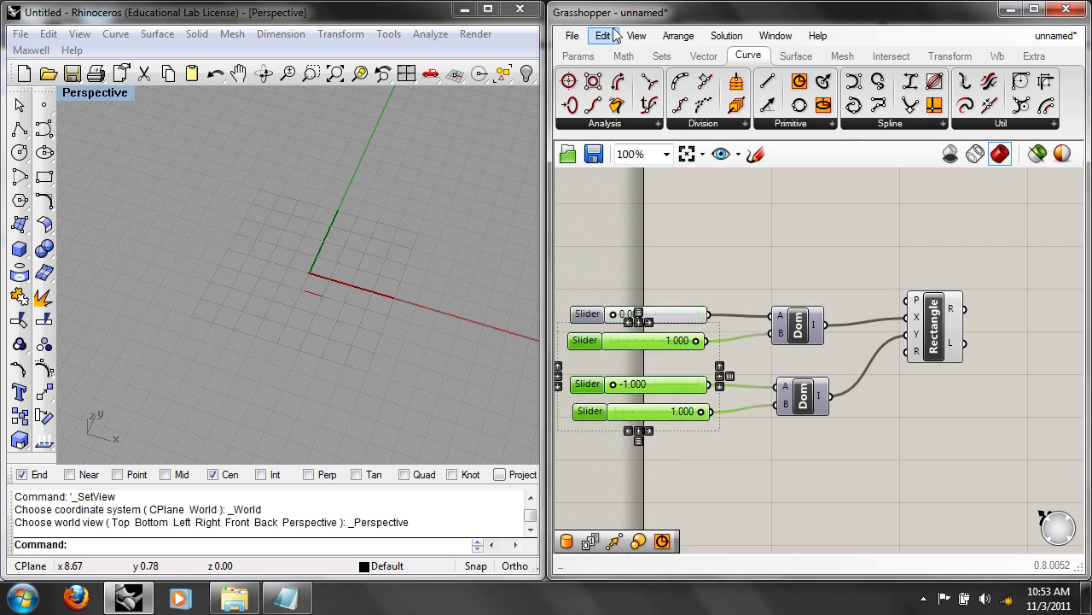
pyautogui.click(611, 36)
pyautogui.click(625, 214)
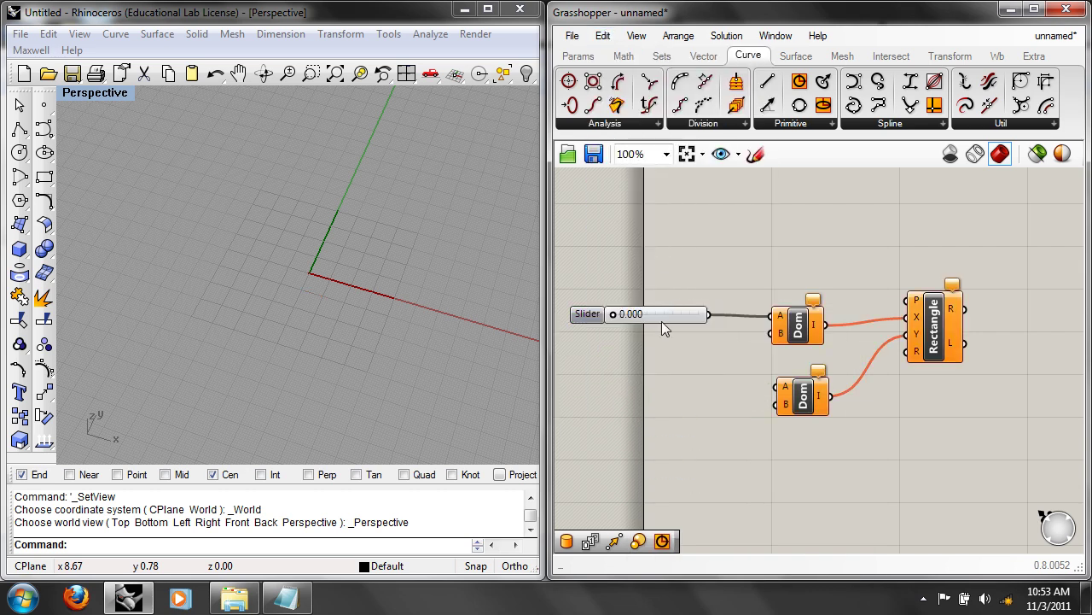
# Step: Drive the first Domain's B input from the remaining slider set to 1.650, negated with the expression -B
pyautogui.moveTo(693, 322); pyautogui.dragTo(774, 333)
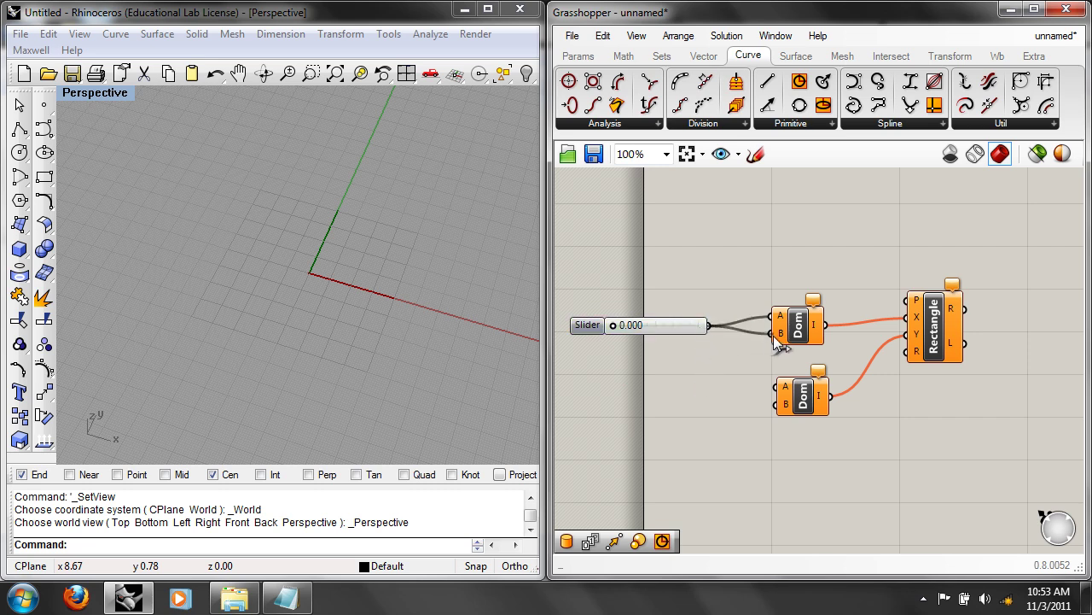
pyautogui.moveTo(613, 325); pyautogui.dragTo(654, 326)
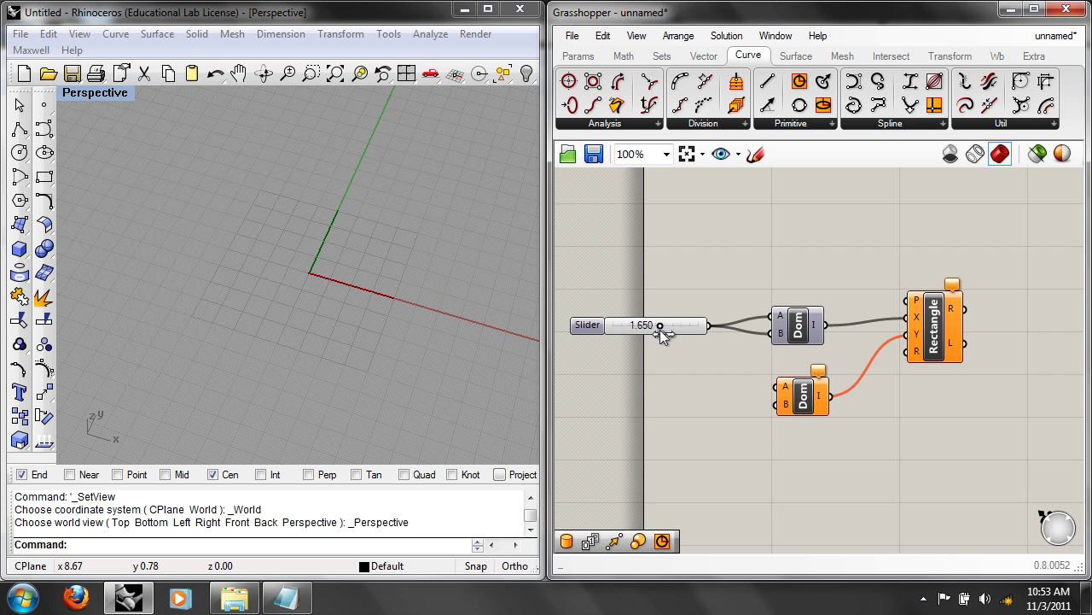
pyautogui.rightClick(782, 334)
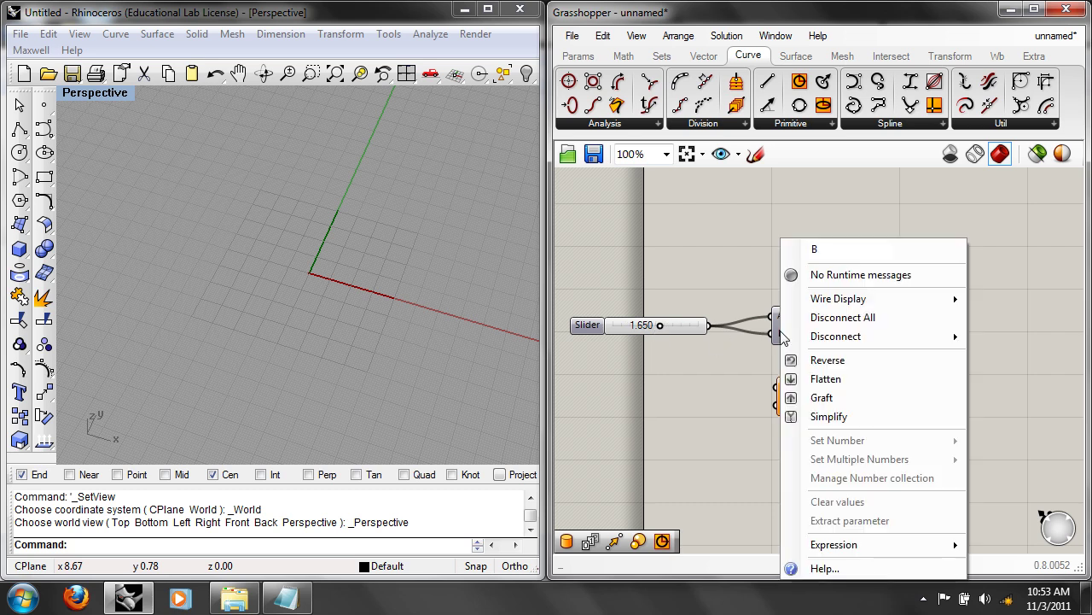
pyautogui.moveTo(826, 544)
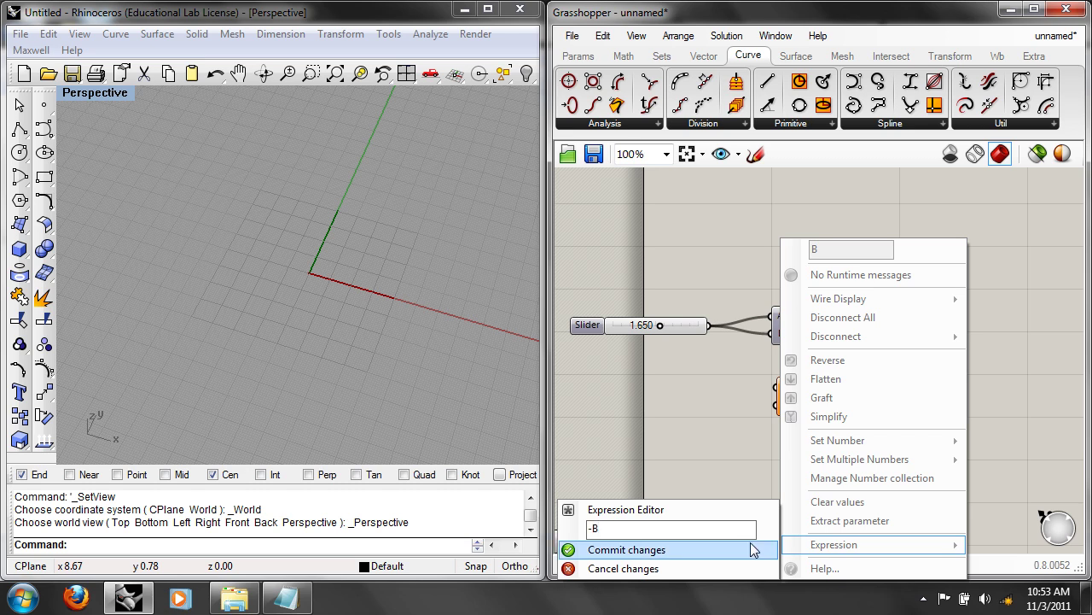
pyautogui.click(607, 551)
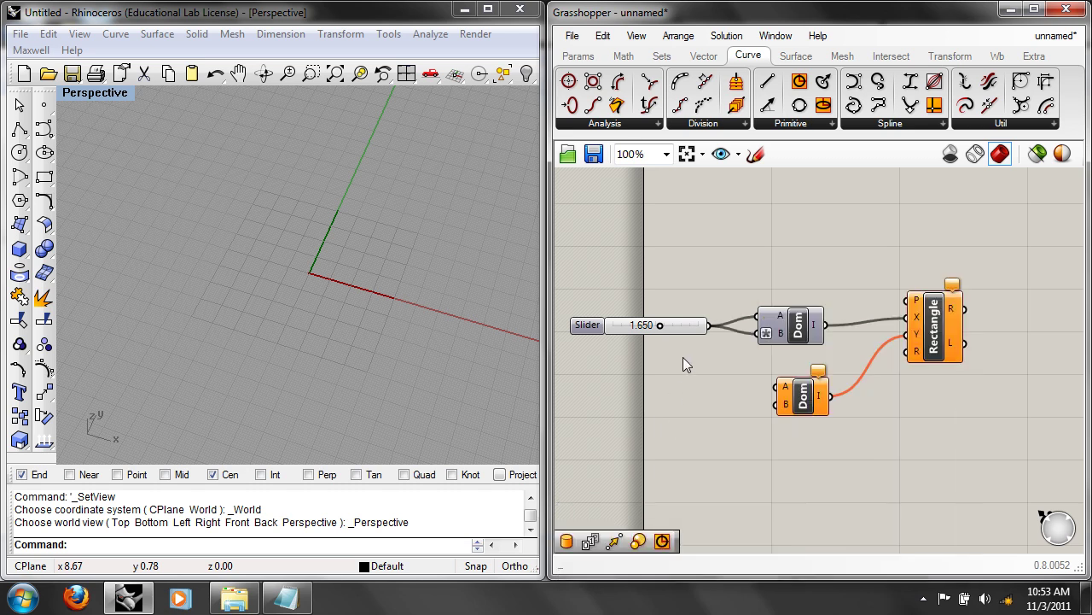
# Step: Delete the second Domain component that feeds the Rectangle's Y input
pyautogui.click(809, 391)
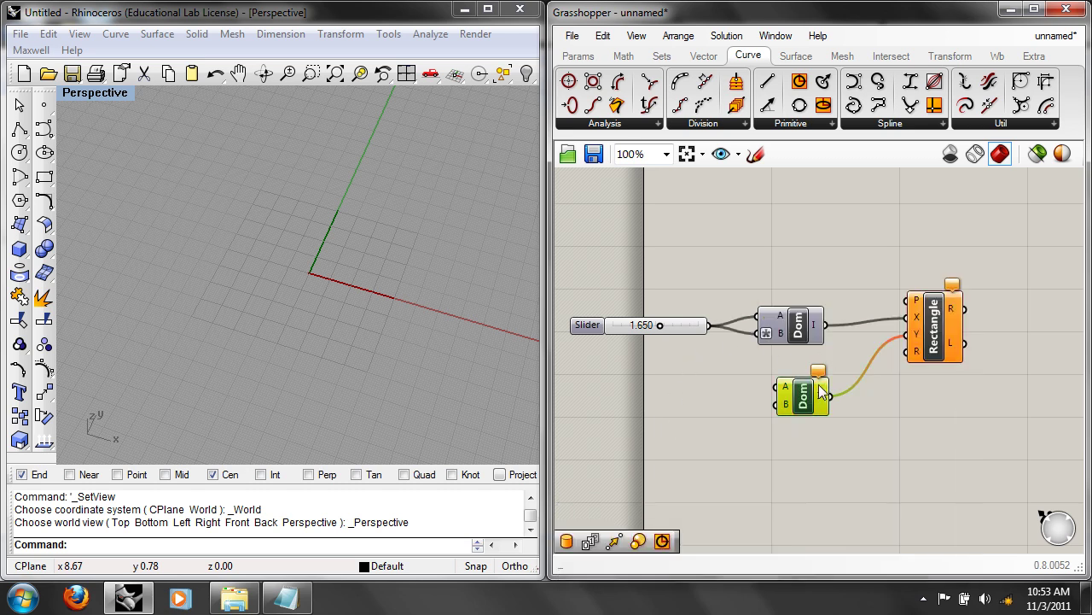
pyautogui.click(601, 35)
pyautogui.click(632, 219)
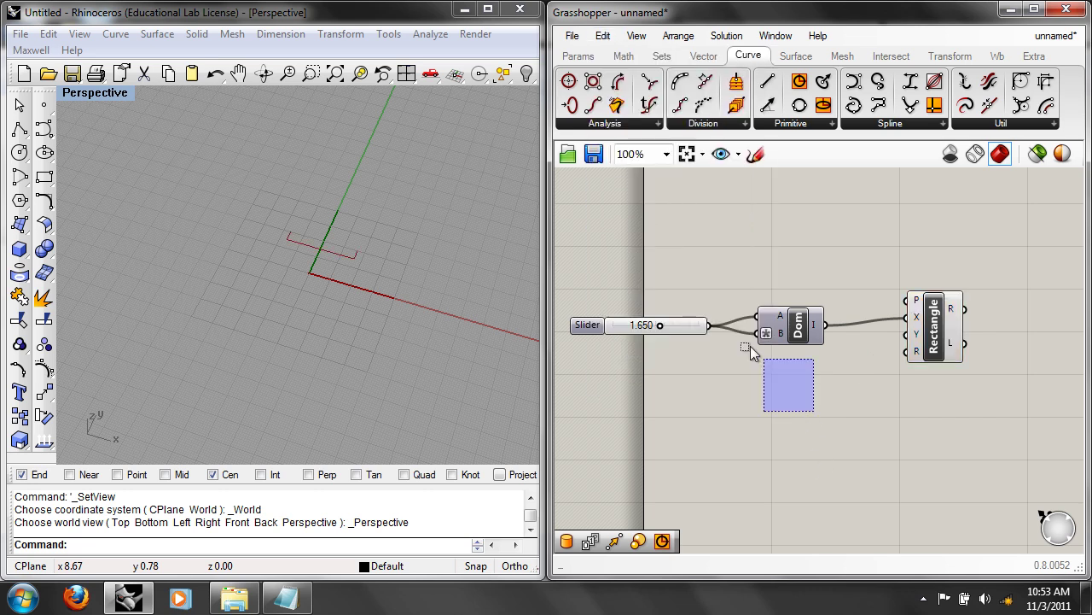
# Step: Copy the slider and its Domain with the -B expression, place the copies below, and connect the new Domain to the Rectangle's Y input
pyautogui.moveTo(807, 400); pyautogui.dragTo(563, 295)
pyautogui.click(603, 36)
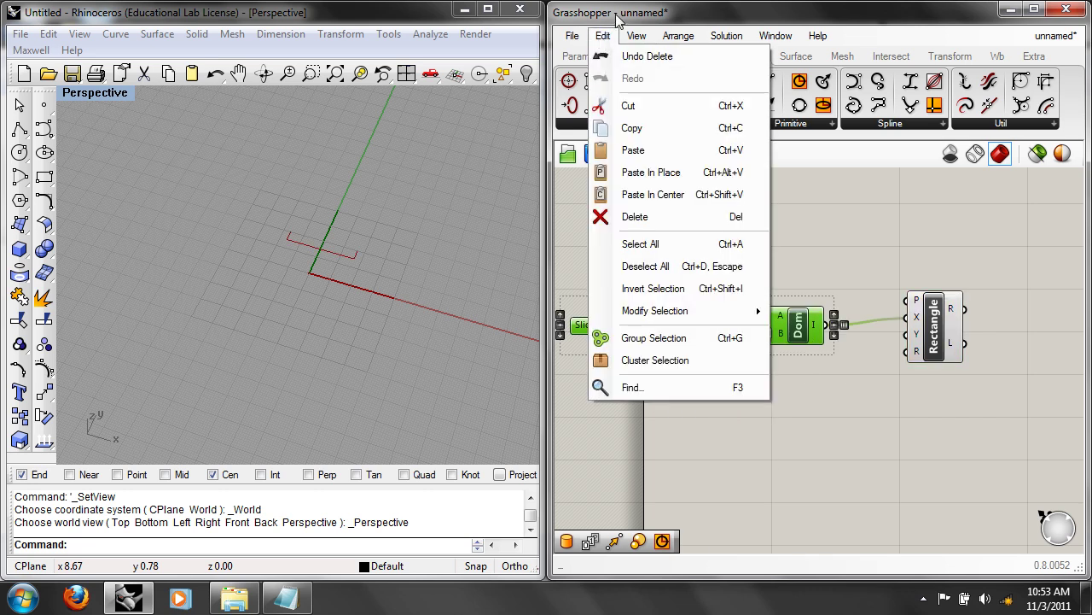
pyautogui.hotkey('ctrl', 'c')
pyautogui.hotkey('ctrl', 'v')
pyautogui.moveTo(784, 327); pyautogui.dragTo(907, 333)
pyautogui.click(786, 444)
# Step: Set the X slider to 1.680 and the Y slider to 2.310, and move the X slider closer to its Domain
pyautogui.moveTo(661, 325); pyautogui.dragTo(661, 326)
pyautogui.moveTo(661, 380)
pyautogui.mouseDown()
pyautogui.moveTo(684, 381)
pyautogui.moveTo(619, 382)
pyautogui.moveTo(682, 381)
pyautogui.mouseUp()
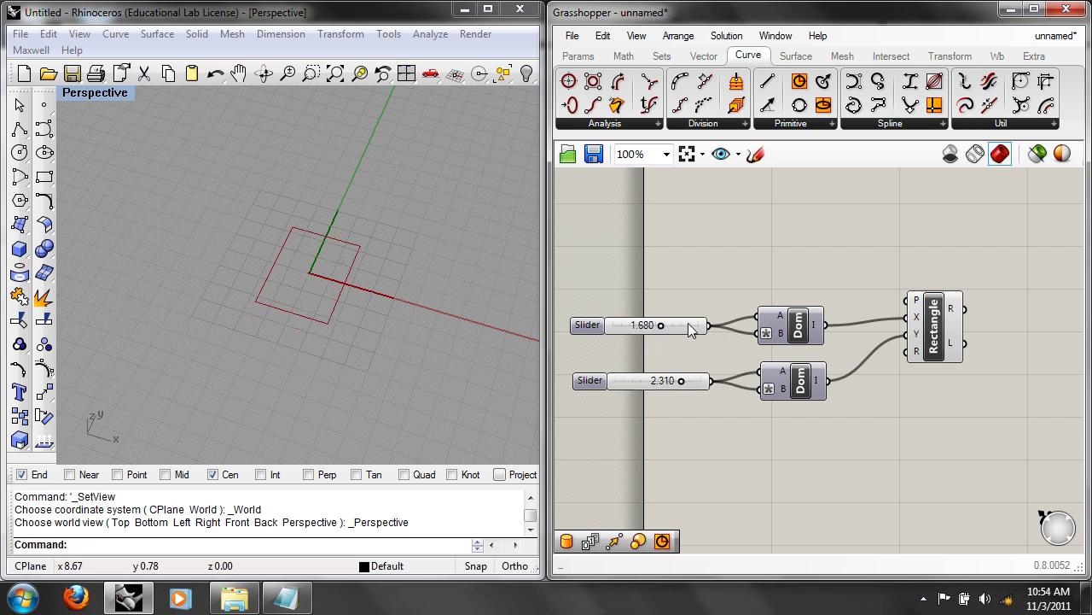
pyautogui.moveTo(656, 330); pyautogui.dragTo(668, 330)
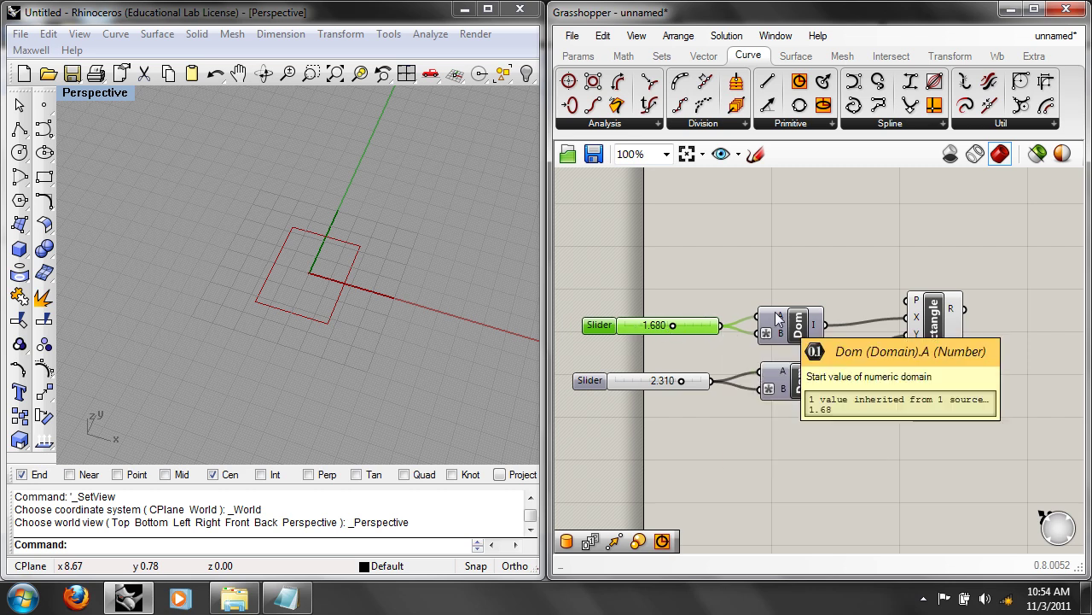
pyautogui.moveTo(765, 338)
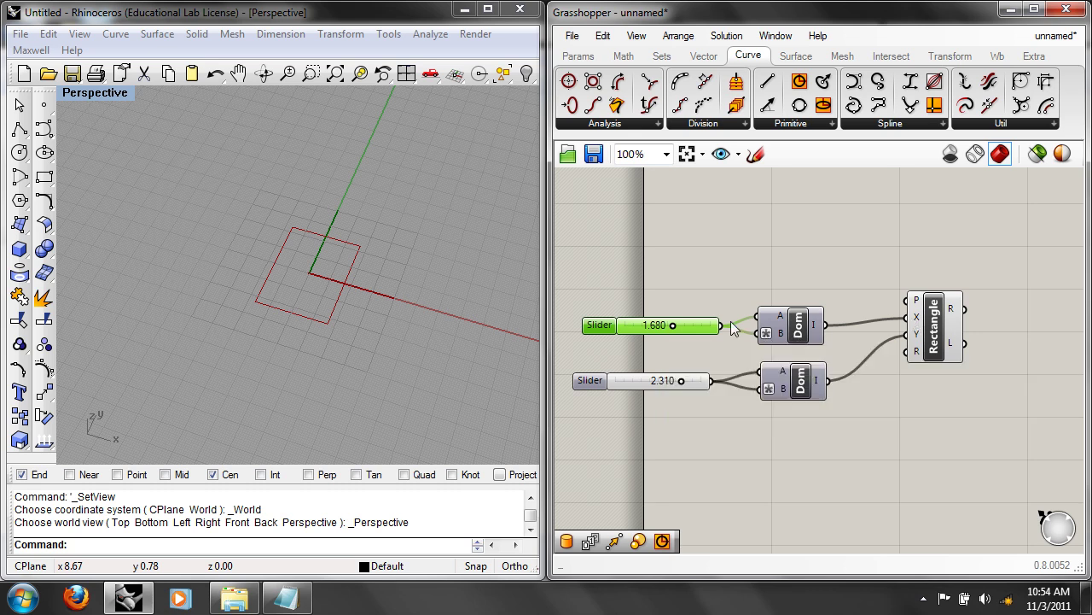
# Step: Delete the Y slider and its Domain, connect the X Domain to the Rectangle's Y input as well, and set the remaining slider to 1.470
pyautogui.moveTo(918, 335)
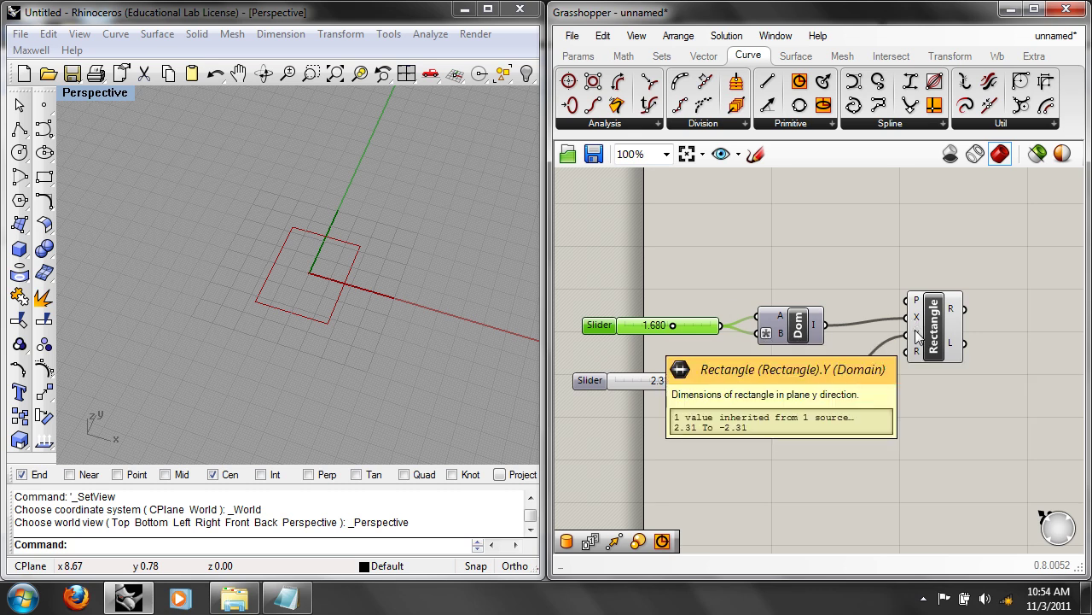
pyautogui.moveTo(858, 437); pyautogui.dragTo(573, 342)
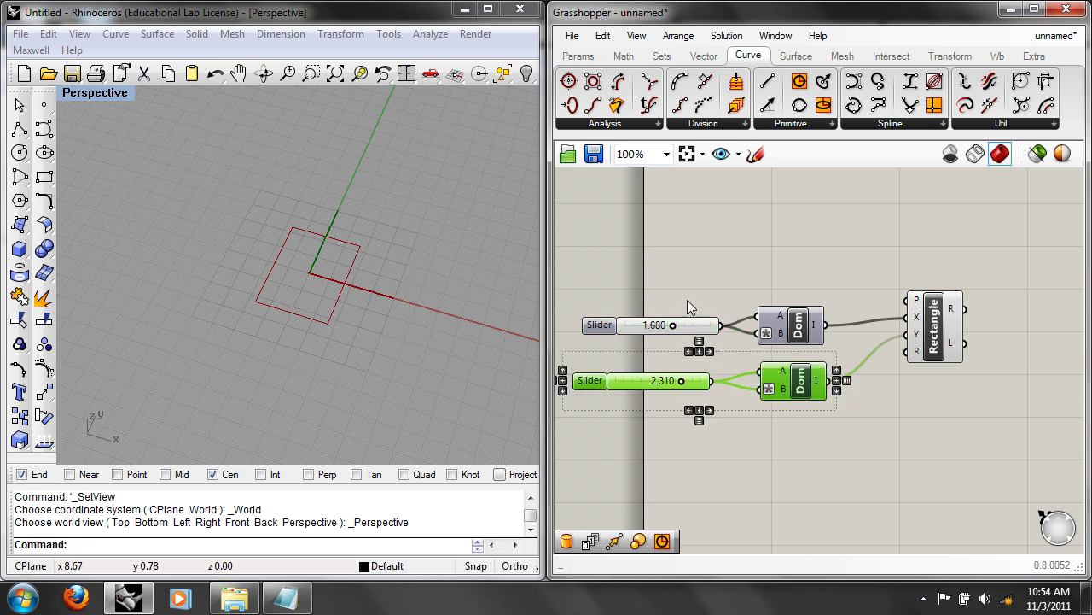
pyautogui.click(602, 35)
pyautogui.click(628, 215)
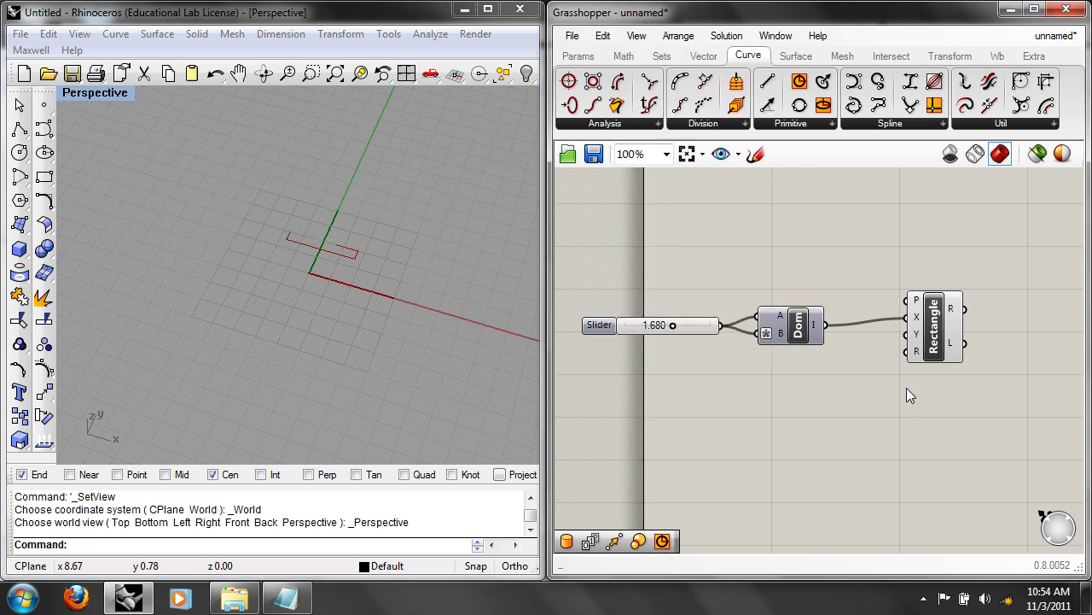
pyautogui.moveTo(828, 326); pyautogui.dragTo(908, 334)
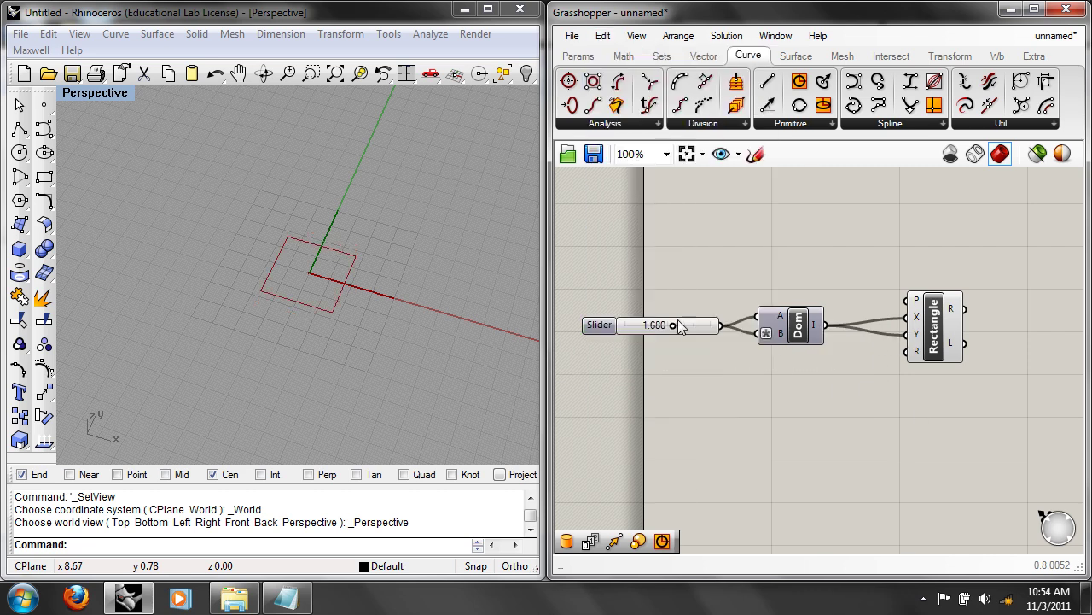
pyautogui.moveTo(669, 324)
pyautogui.mouseDown()
pyautogui.moveTo(708, 326)
pyautogui.moveTo(665, 325)
pyautogui.mouseUp()
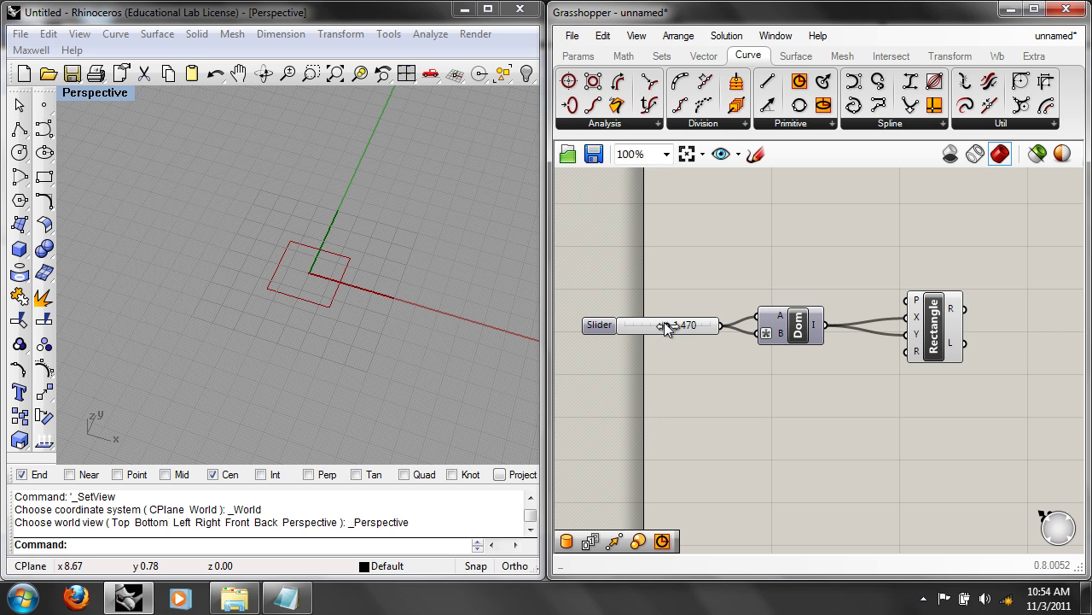
# Step: Undo the slider change, the added Y connection and the deletion of the Y slider and its Domain
pyautogui.click(611, 38)
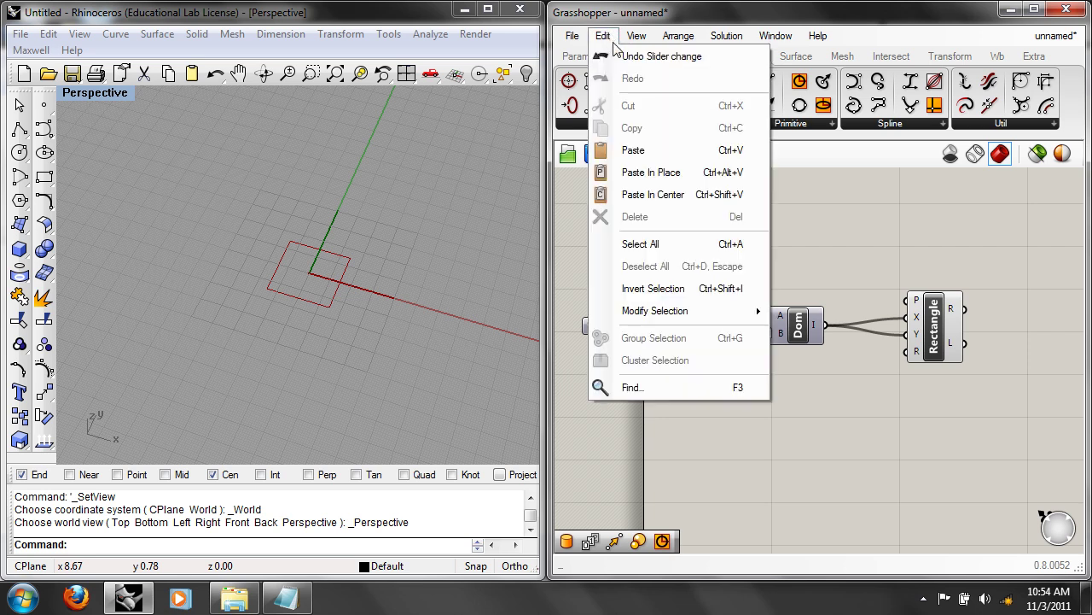
pyautogui.click(617, 21)
pyautogui.click(602, 36)
pyautogui.click(649, 56)
pyautogui.click(602, 36)
pyautogui.click(620, 57)
pyautogui.click(602, 36)
pyautogui.click(631, 56)
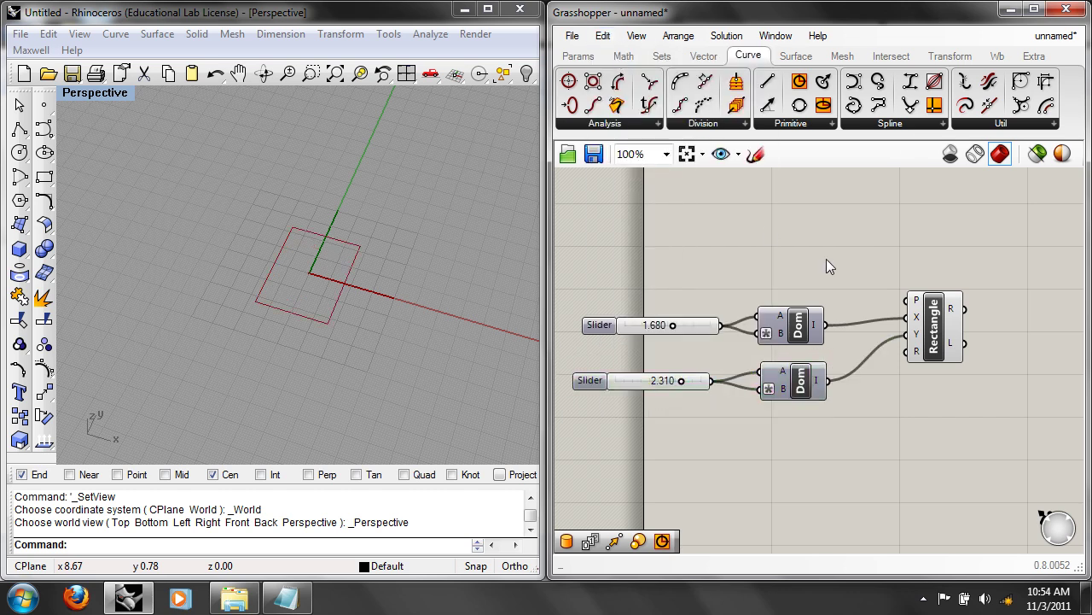
# Step: Turn off the preview for the whole Rectangle definition, including both sliders and both Domains
pyautogui.moveTo(990, 417); pyautogui.dragTo(680, 266)
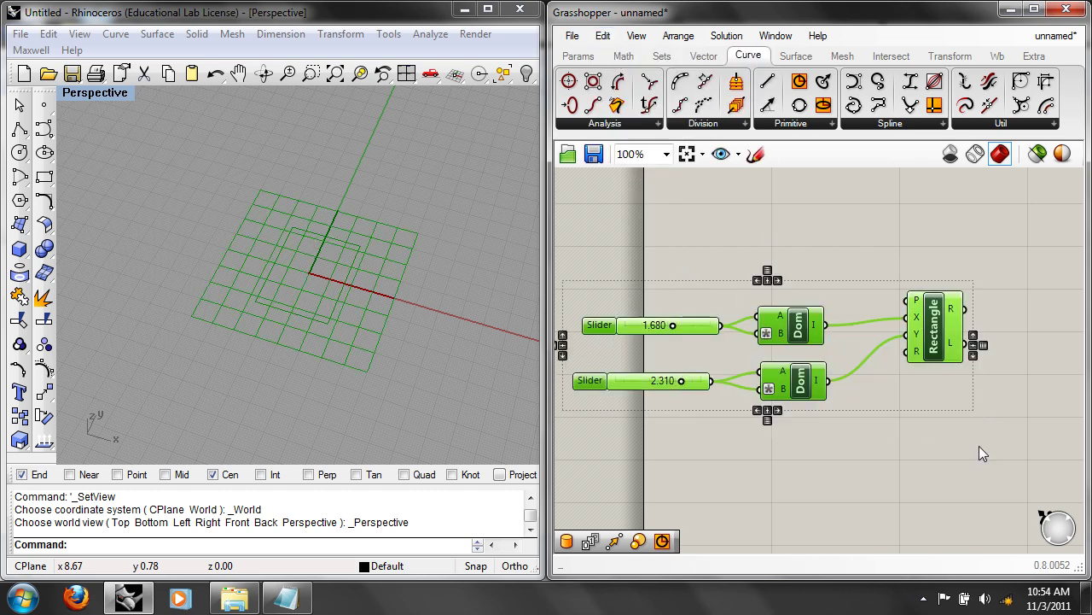
pyautogui.scroll(-2, 1005, 474)
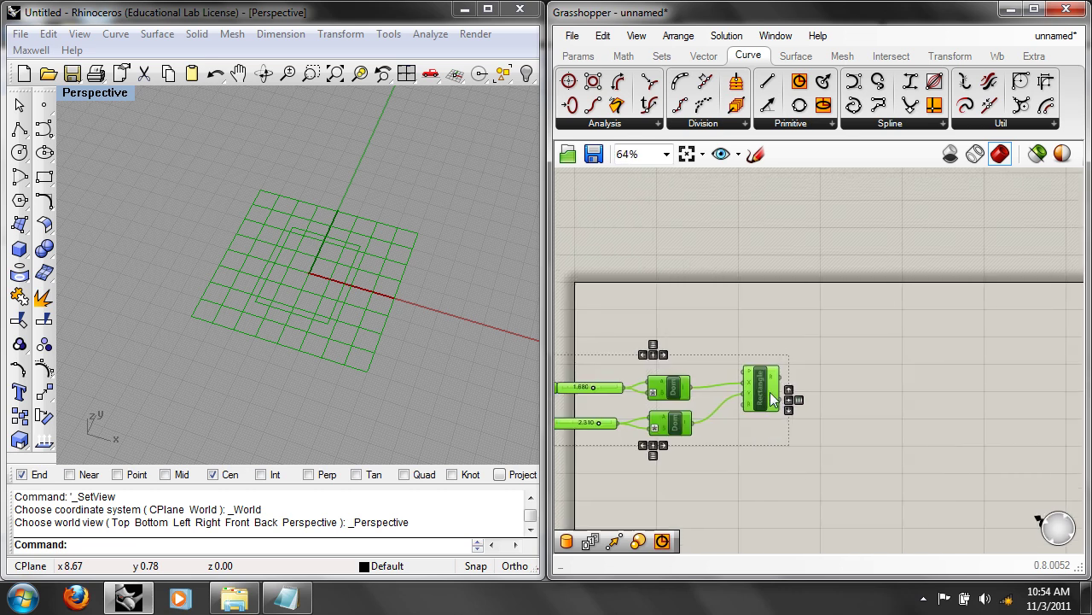
pyautogui.click(1010, 317)
pyautogui.scroll(3, 934, 456)
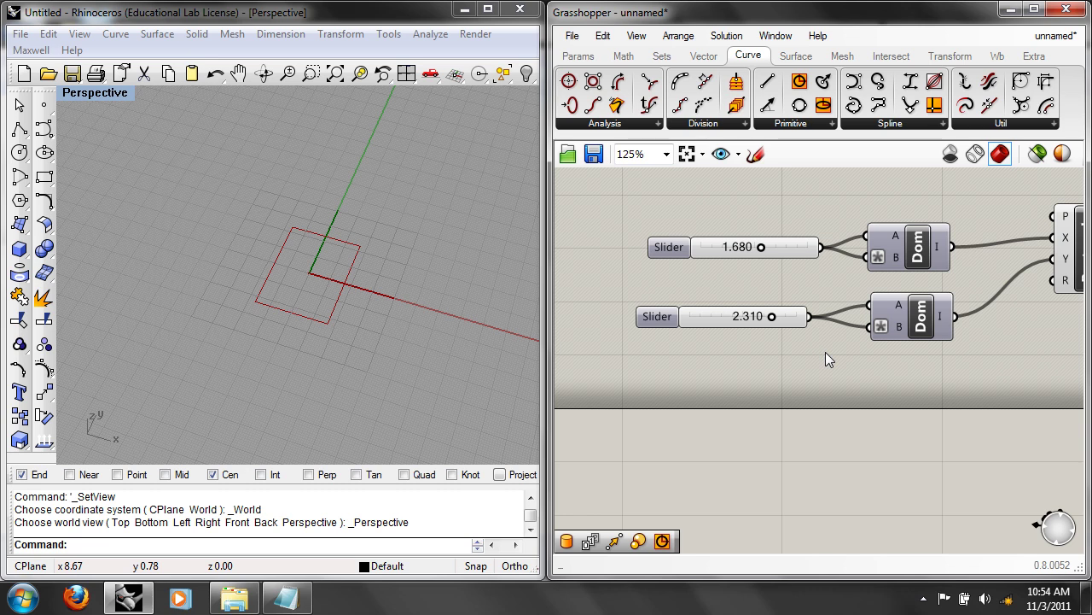
pyautogui.scroll(-2, 918, 375)
pyautogui.moveTo(954, 364); pyautogui.dragTo(756, 271)
pyautogui.rightClick(943, 267)
pyautogui.click(905, 194)
pyautogui.rightClick(905, 193)
pyautogui.click(943, 232)
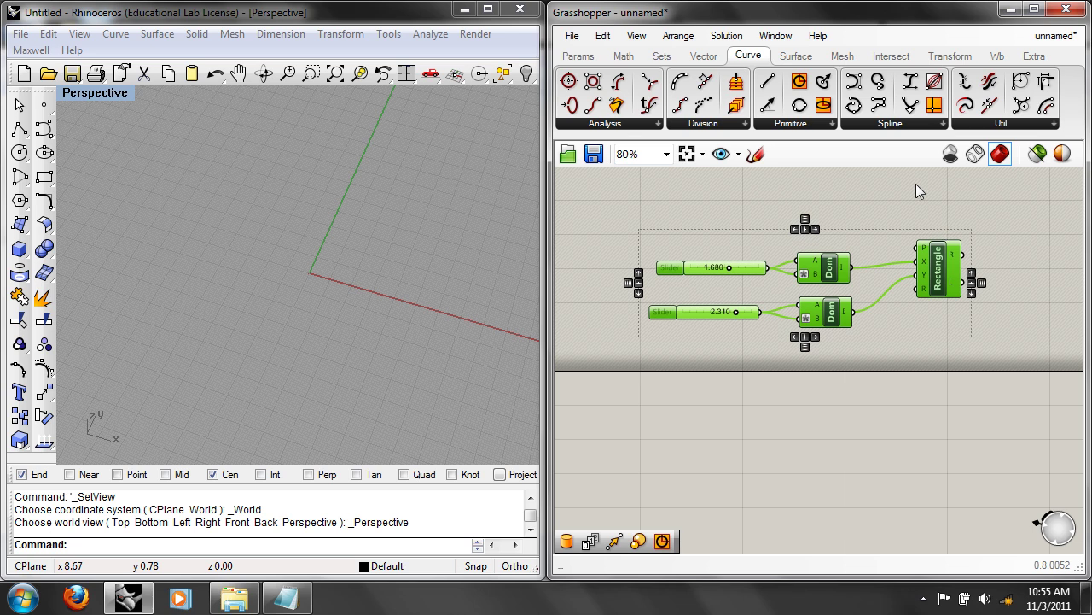
pyautogui.click(790, 475)
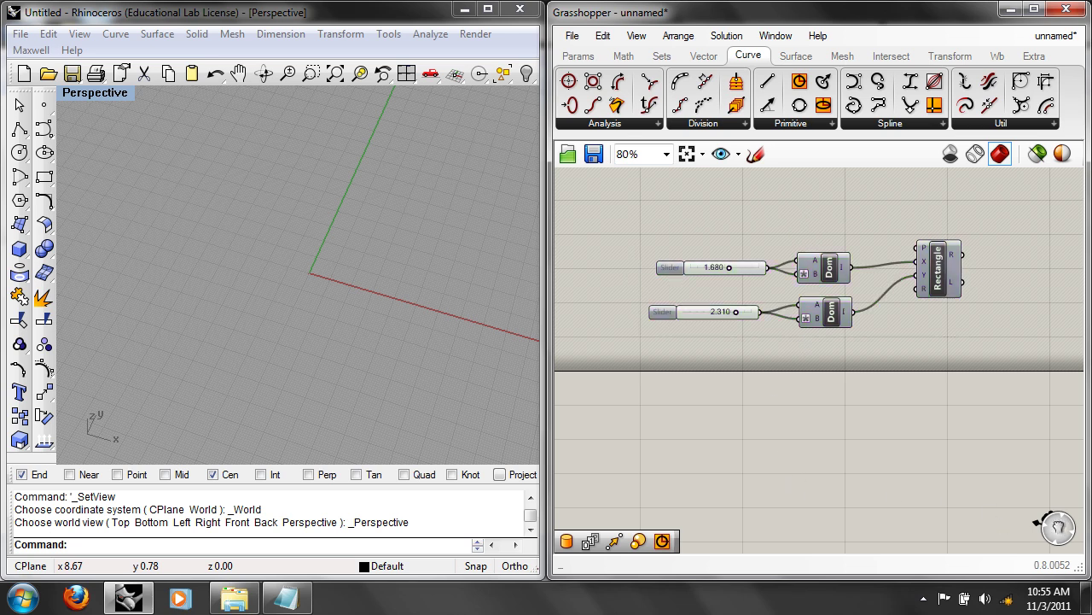
pyautogui.moveTo(839, 455); pyautogui.dragTo(640, 251, button='right')
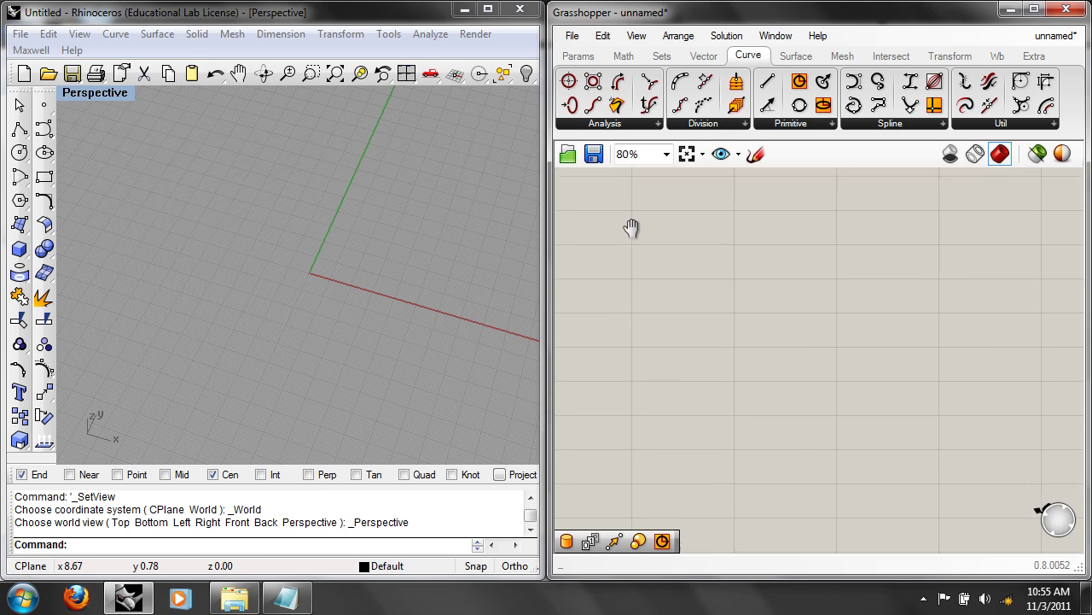
pyautogui.moveTo(823, 509); pyautogui.dragTo(827, 244, button='right')
pyautogui.scroll(-6, 821, 399)
pyautogui.scroll(4, 821, 397)
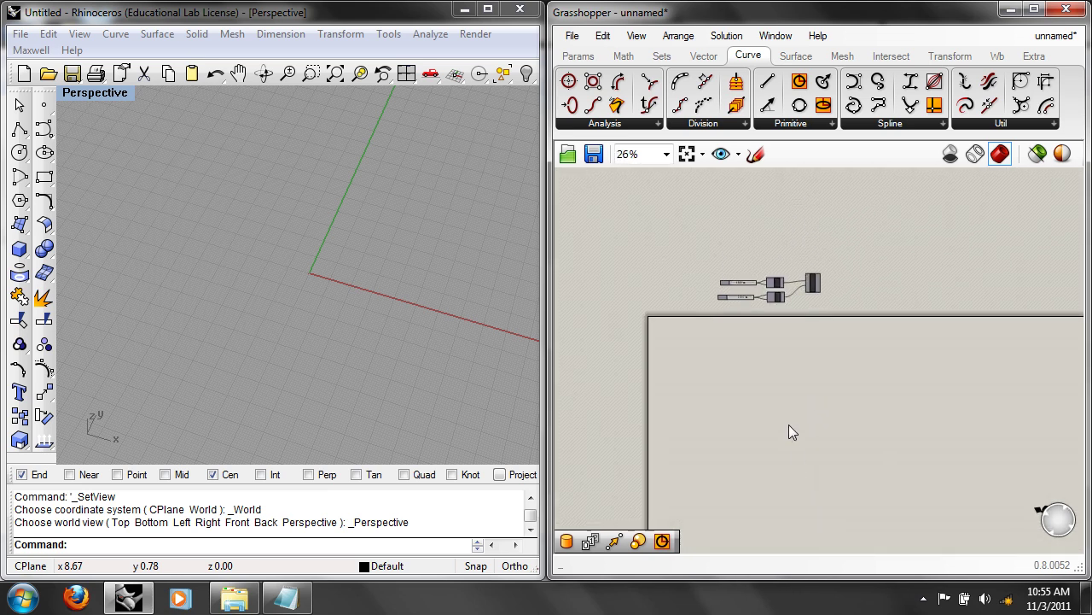
pyautogui.moveTo(799, 423); pyautogui.dragTo(766, 392, button='right')
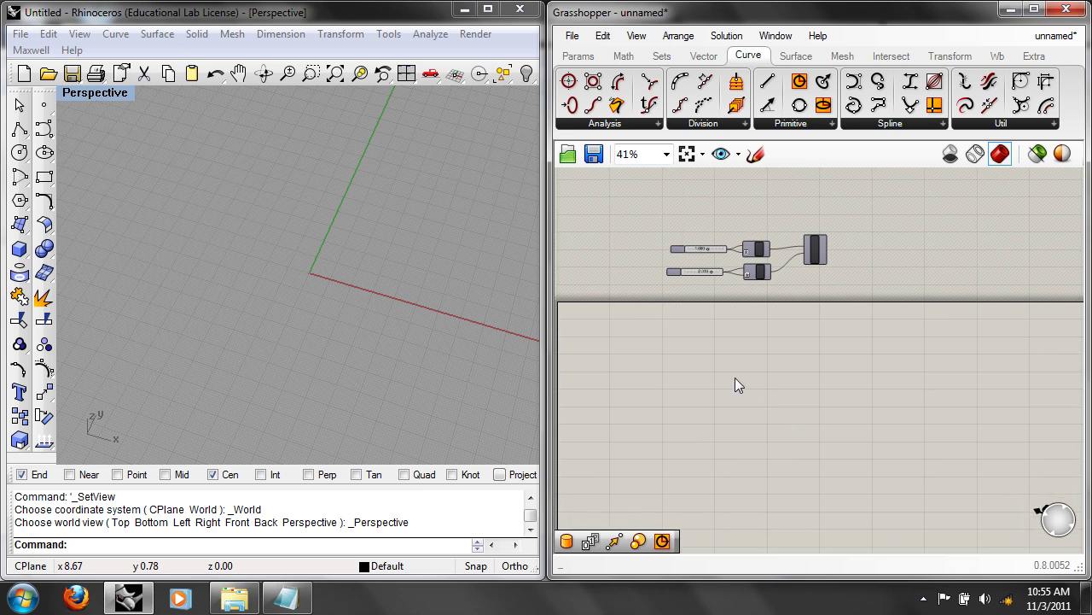
pyautogui.rightClick(726, 373)
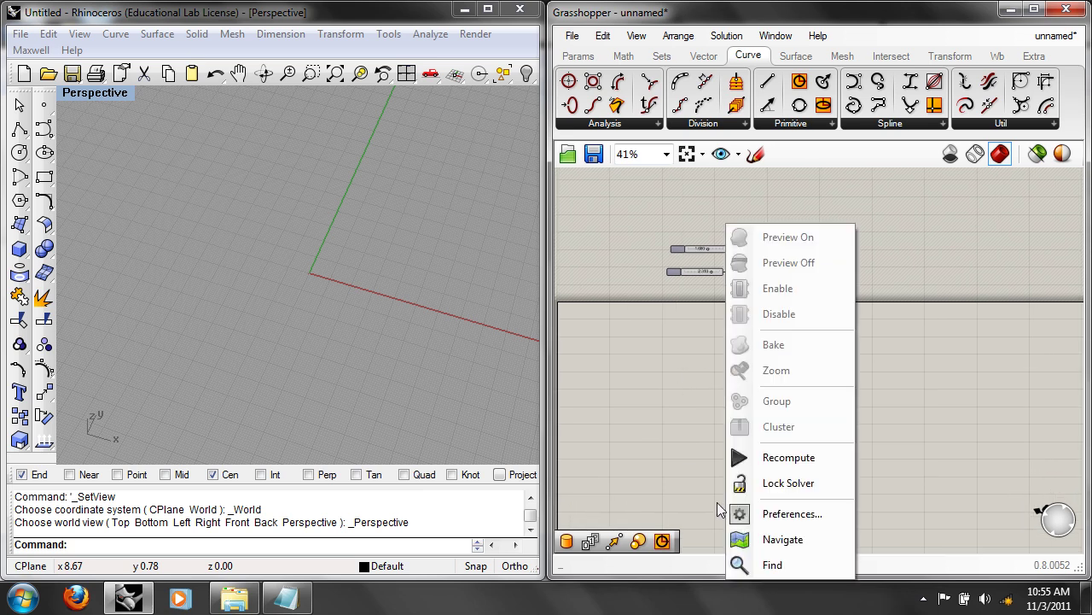
pyautogui.click(772, 539)
pyautogui.moveTo(764, 474); pyautogui.dragTo(809, 490)
pyautogui.click(921, 357)
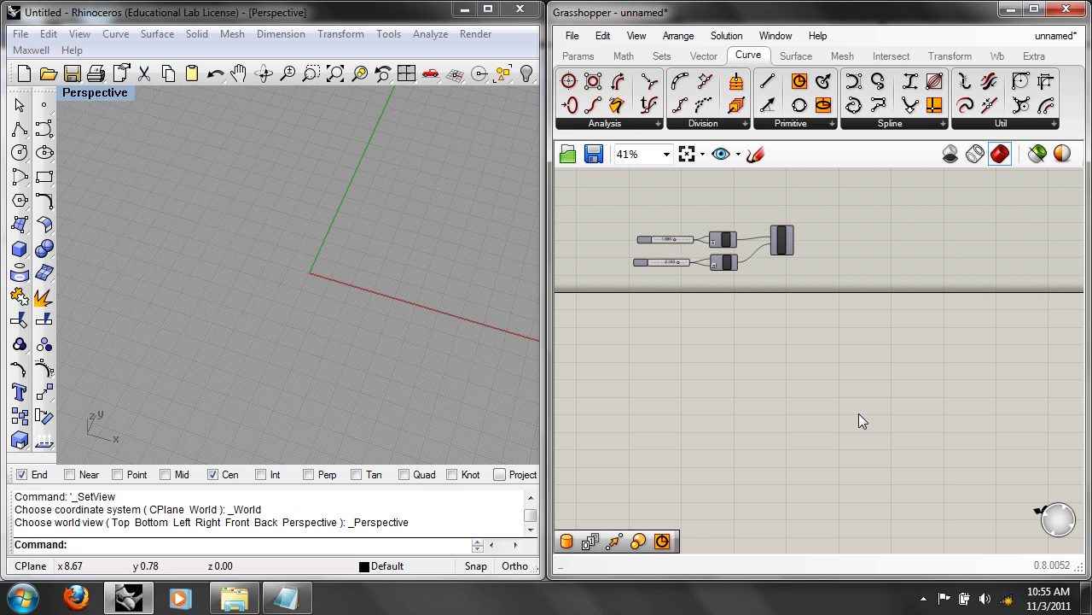
pyautogui.scroll(3, 859, 413)
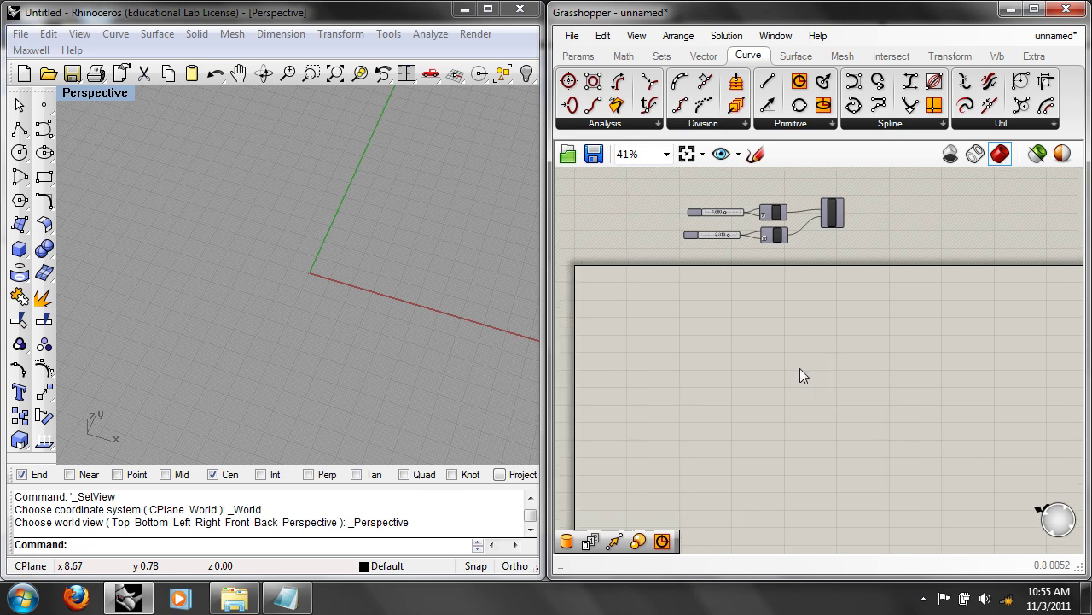
pyautogui.moveTo(667, 336); pyautogui.dragTo(772, 450, button='right')
pyautogui.scroll(-1, 836, 441)
pyautogui.moveTo(837, 442); pyautogui.dragTo(769, 390, button='right')
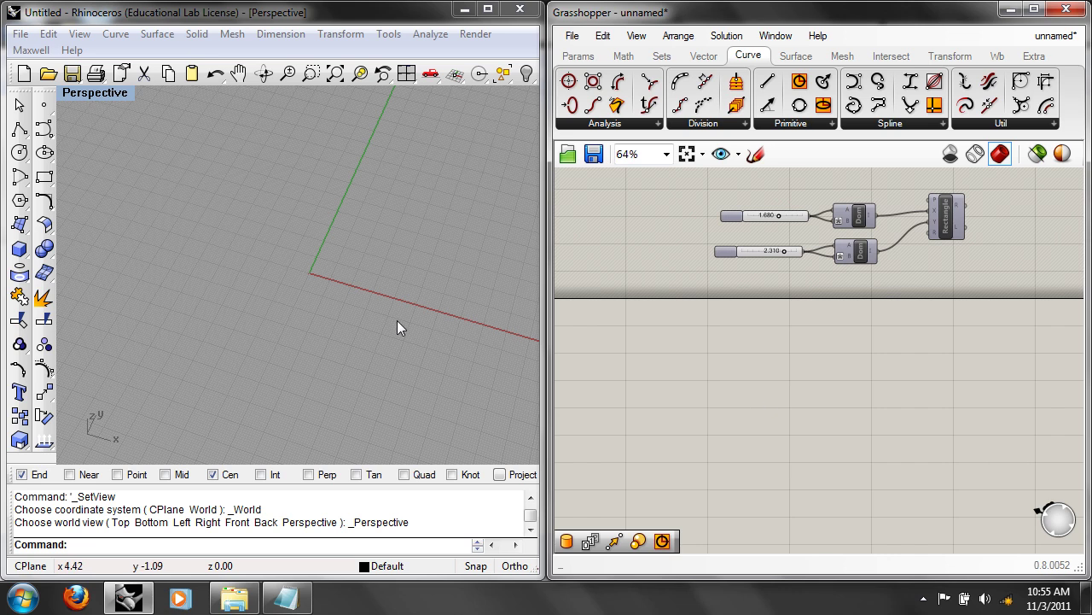
# Step: Run the Show command in Rhino to bring back the hidden curves, and clear the selection
pyautogui.write('Shwo')
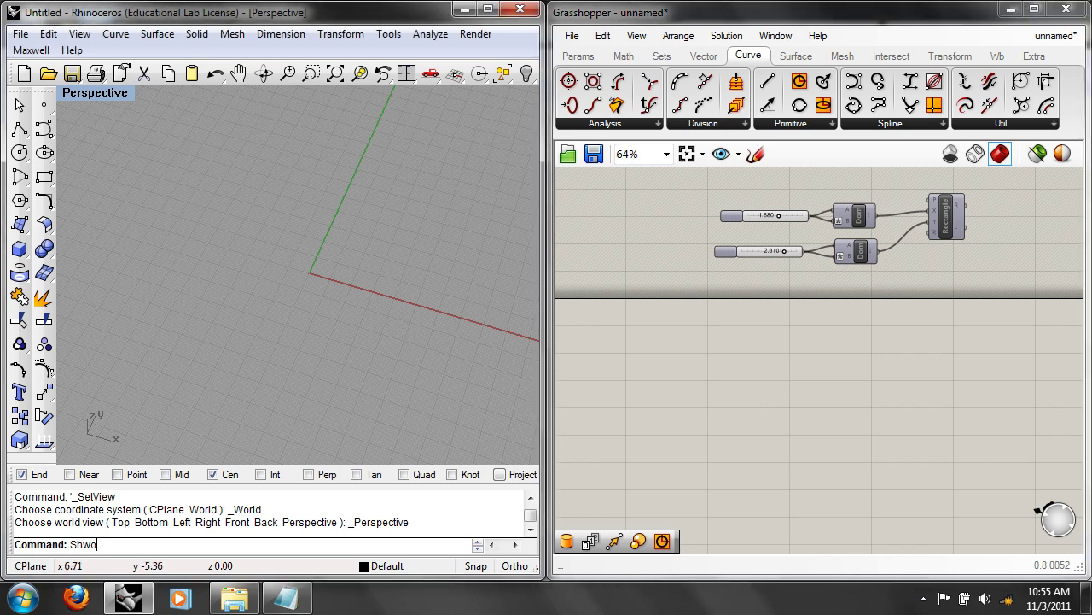
pyautogui.press('Return')
pyautogui.write('Show')
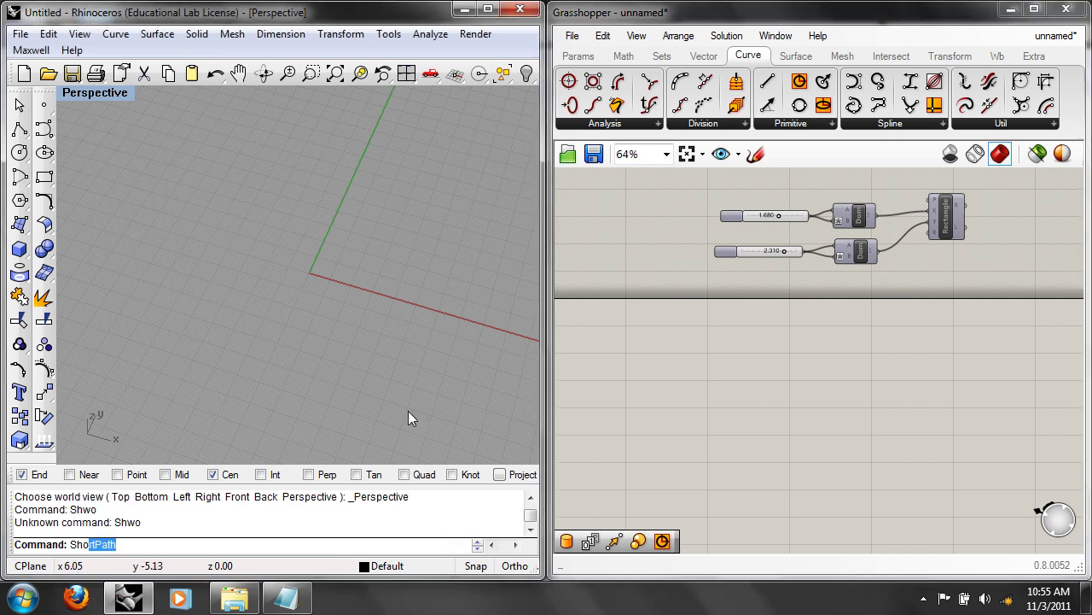
pyautogui.press('Return')
pyautogui.moveTo(405, 400); pyautogui.dragTo(385, 374, button='right')
pyautogui.hotkey('ctrl', 'a')
pyautogui.press('Escape')
# Step: Delete one of the two overlapping curves along the X axis in the Perspective view, and select the remaining one
pyautogui.click(406, 360)
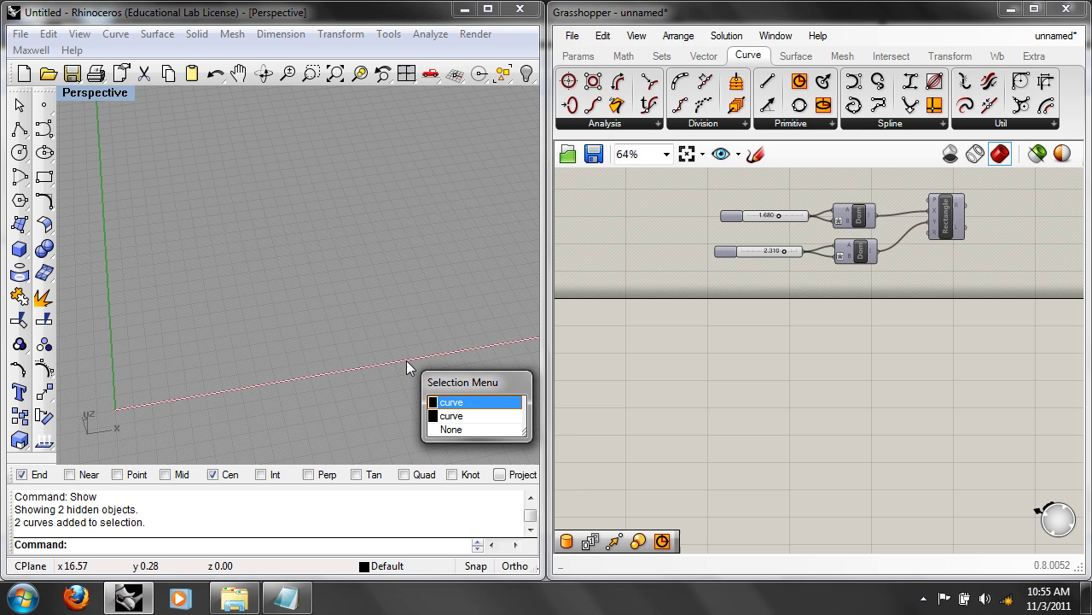
pyautogui.click(450, 402)
pyautogui.click(48, 34)
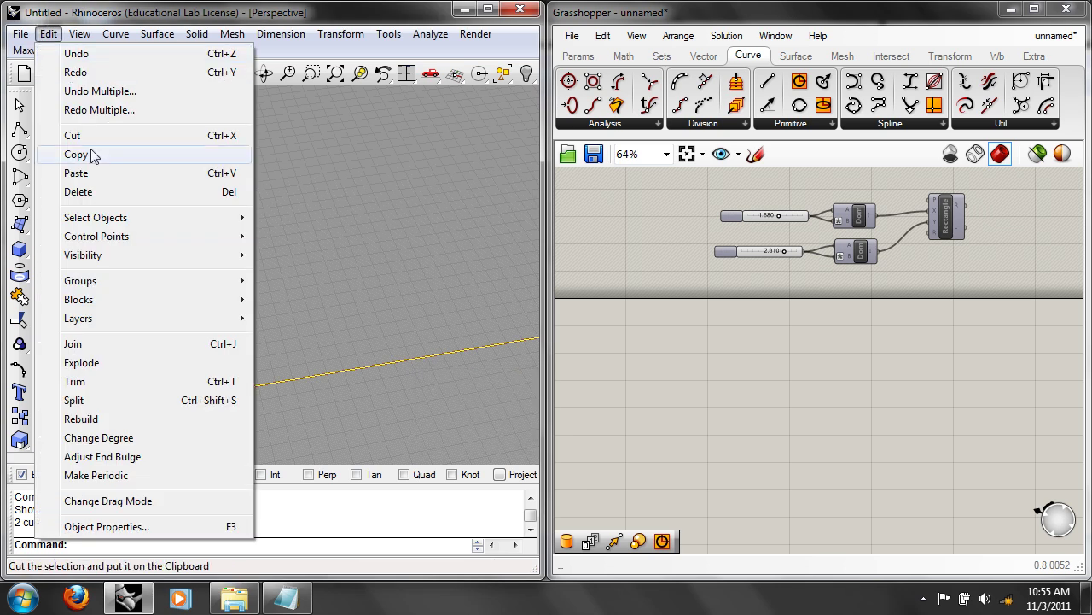
pyautogui.click(102, 192)
pyautogui.click(307, 374)
pyautogui.click(364, 390)
# Step: Place a Curve parameter on the empty Grasshopper canvas below the Rectangle definition and reference the remaining Rhino curve in it
pyautogui.moveTo(720, 410); pyautogui.dragTo(790, 413, button='right')
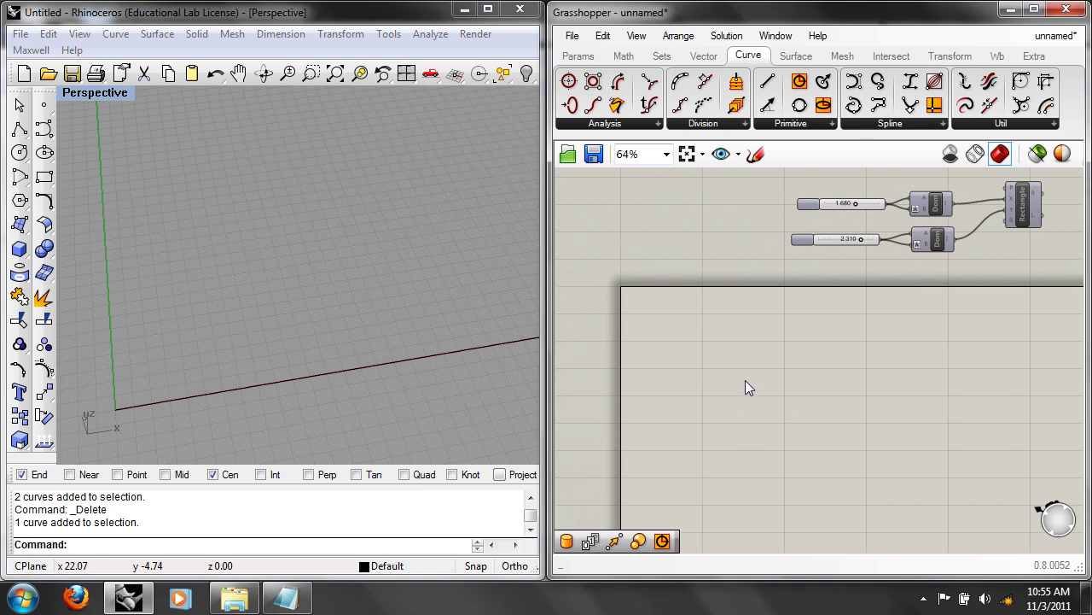
pyautogui.doubleClick(727, 411)
pyautogui.write('cur')
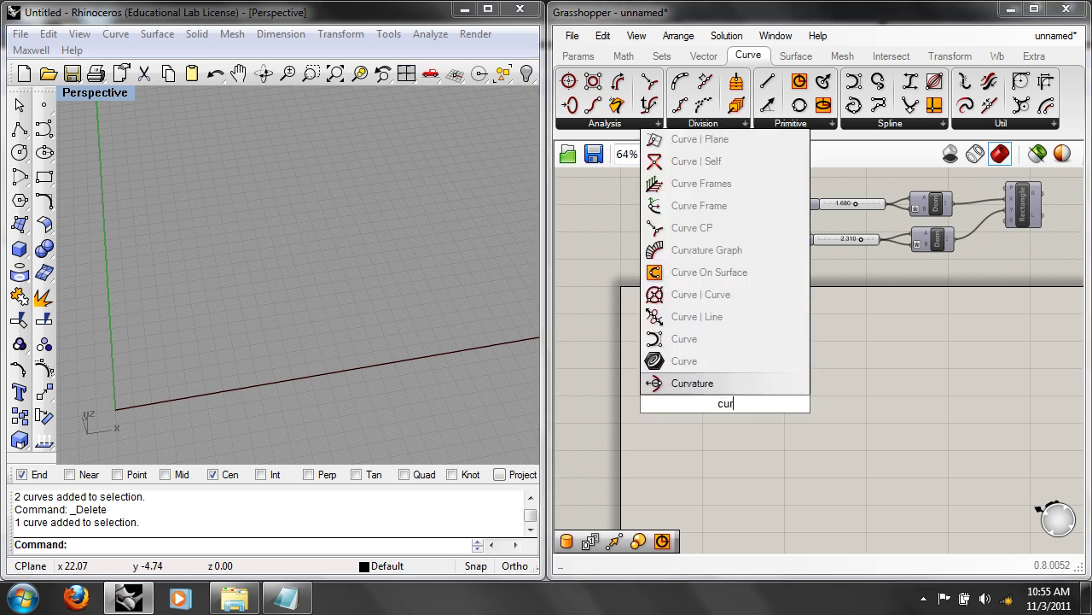
pyautogui.click(695, 365)
pyautogui.rightClick(728, 411)
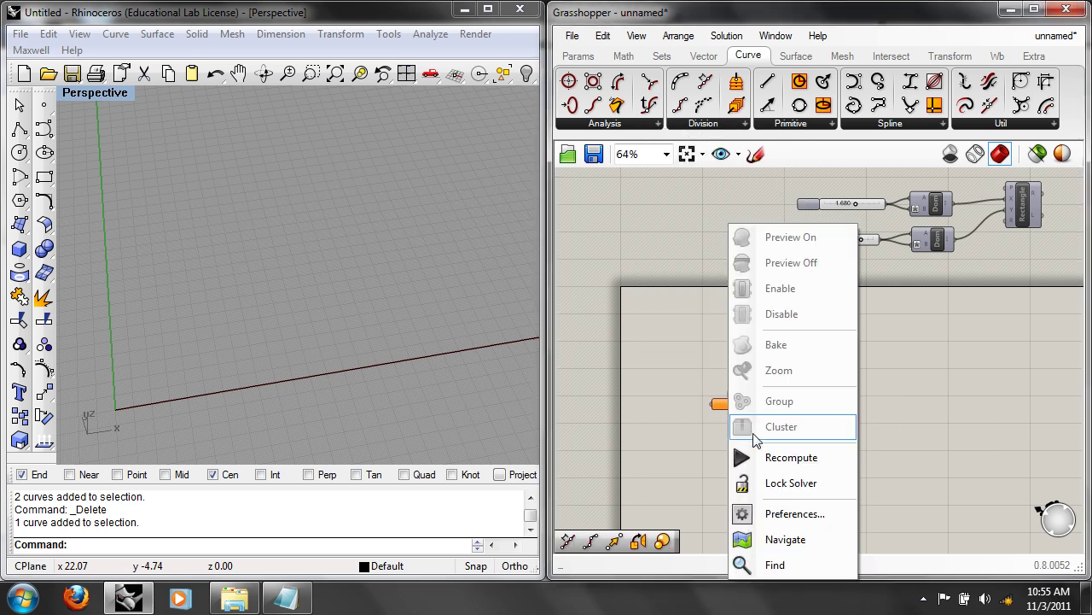
pyautogui.click(716, 402)
pyautogui.rightClick(715, 403)
pyautogui.click(780, 419)
pyautogui.click(416, 358)
# Step: Hide the referenced curve in Rhino with the Hide command
pyautogui.moveTo(372, 388); pyautogui.dragTo(414, 360, button='right')
pyautogui.moveTo(413, 360); pyautogui.dragTo(329, 261)
pyautogui.write('Hide')
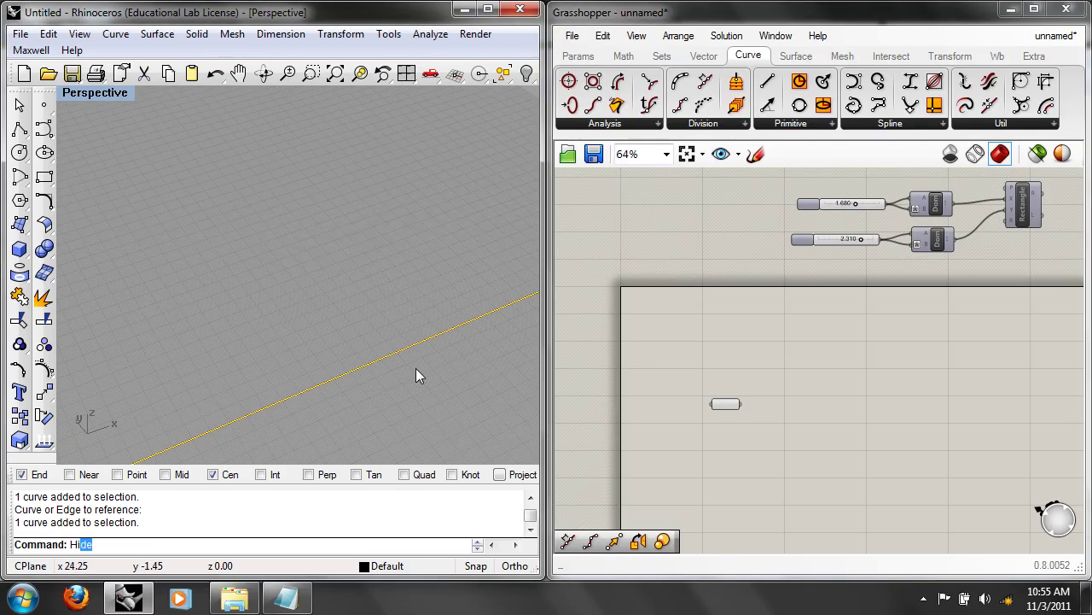
pyautogui.press('Return')
# Step: Add a Divide Length component beside the Curve parameter in Grasshopper and connect the curve to its C input
pyautogui.scroll(5, 778, 413)
pyautogui.scroll(-5, 913, 418)
pyautogui.doubleClick(822, 381)
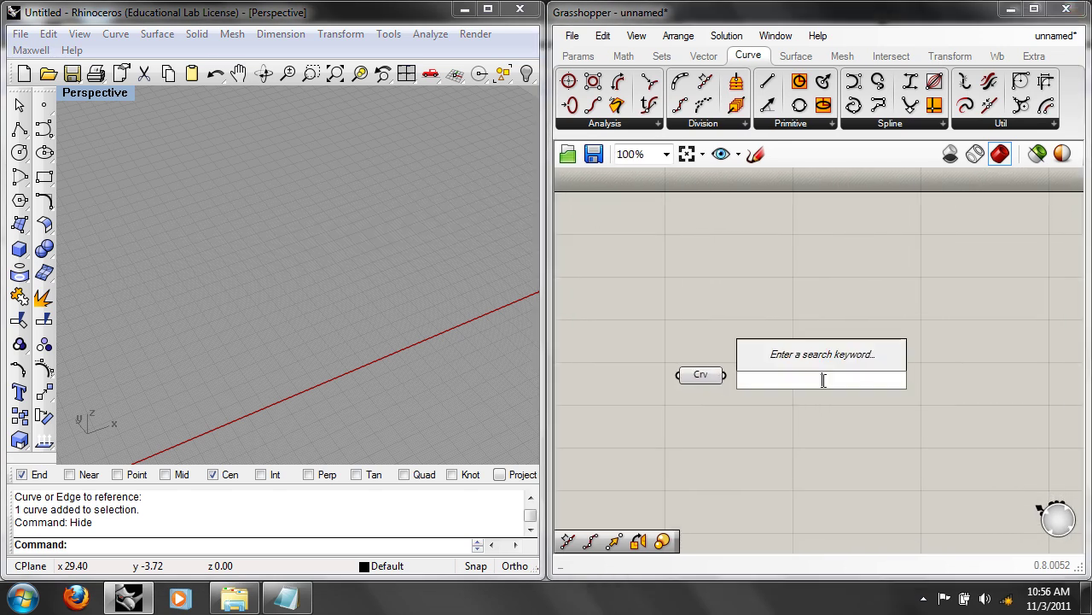
pyautogui.write('di')
pyautogui.click(817, 295)
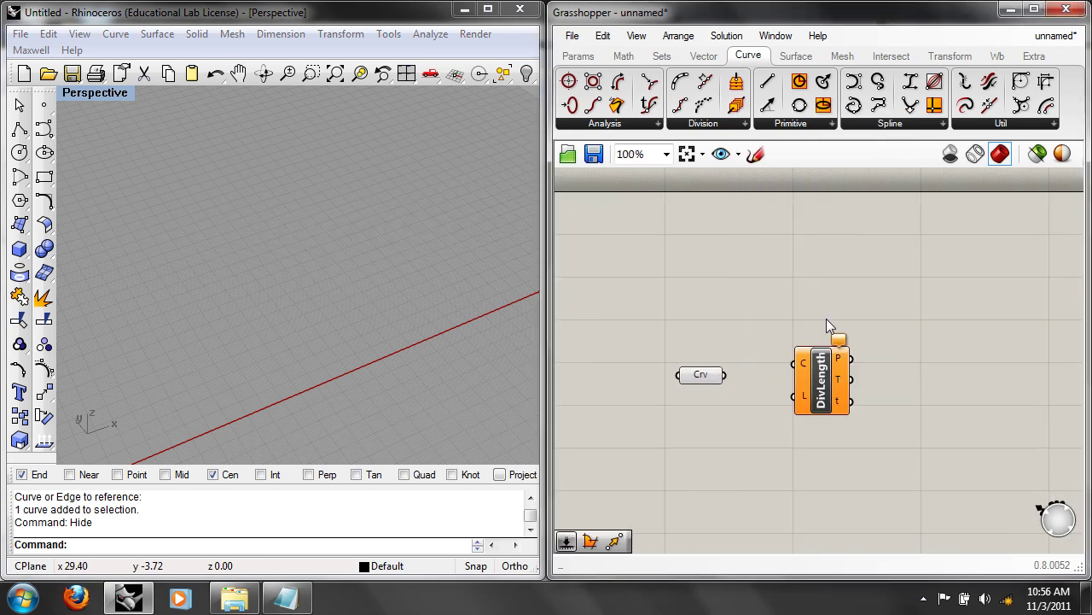
pyautogui.moveTo(725, 375); pyautogui.dragTo(794, 364)
# Step: Add a Number Slider below the Curve parameter and connect it to the Divide Length component's L input
pyautogui.doubleClick(722, 468)
pyautogui.write('num')
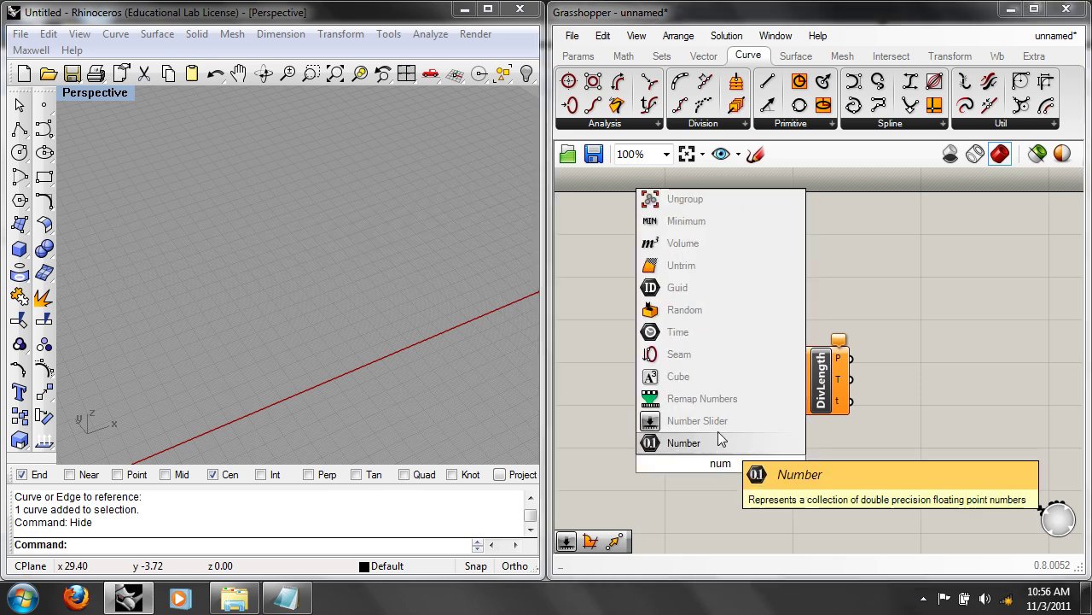
pyautogui.click(713, 421)
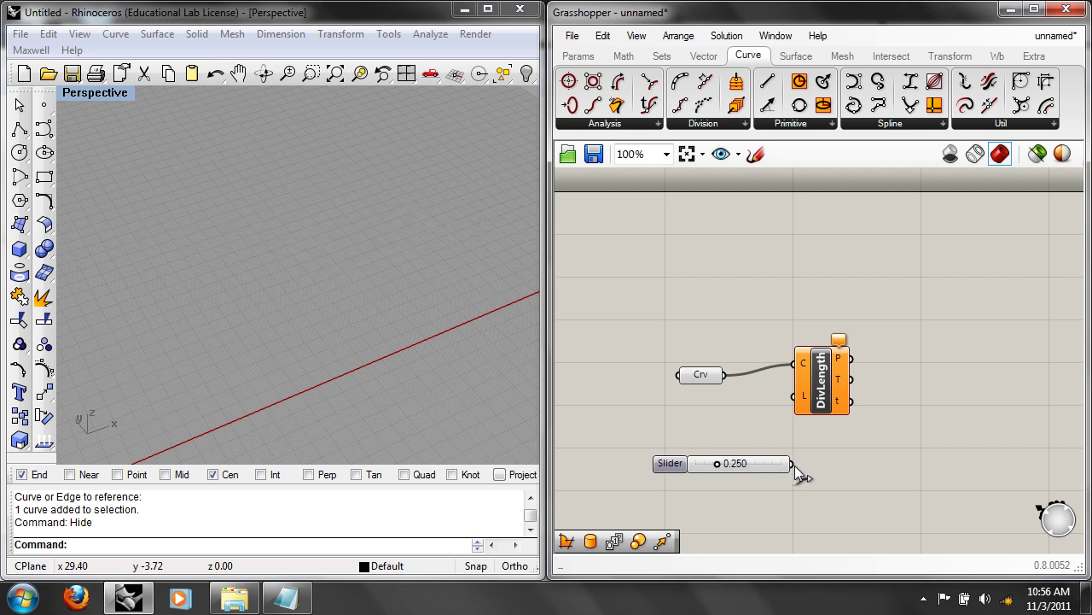
pyautogui.moveTo(787, 464); pyautogui.dragTo(790, 394)
pyautogui.moveTo(287, 390); pyautogui.dragTo(264, 380, button='right')
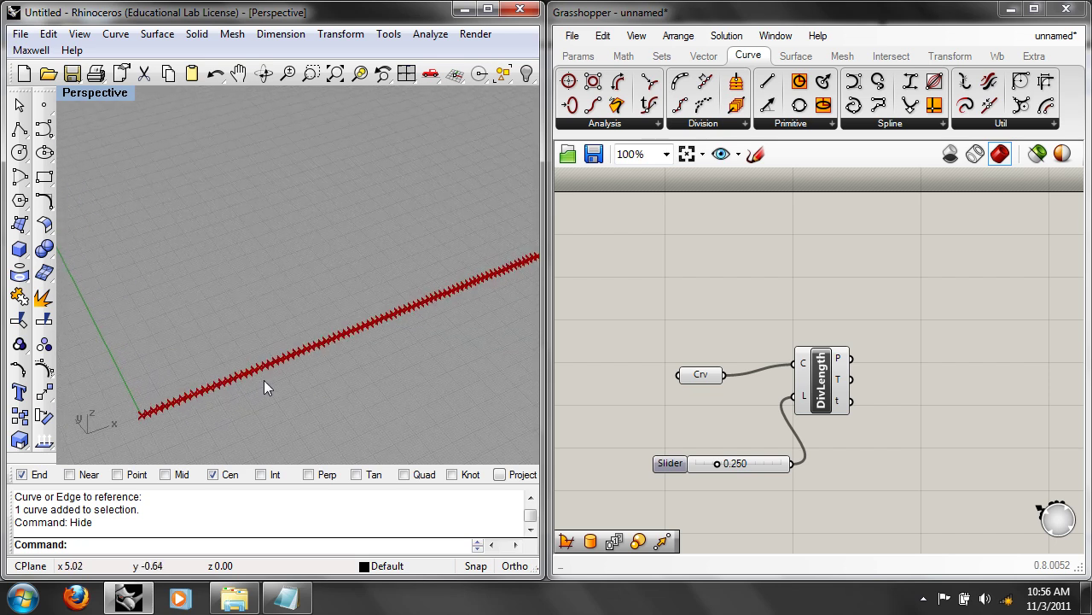
pyautogui.click(795, 465)
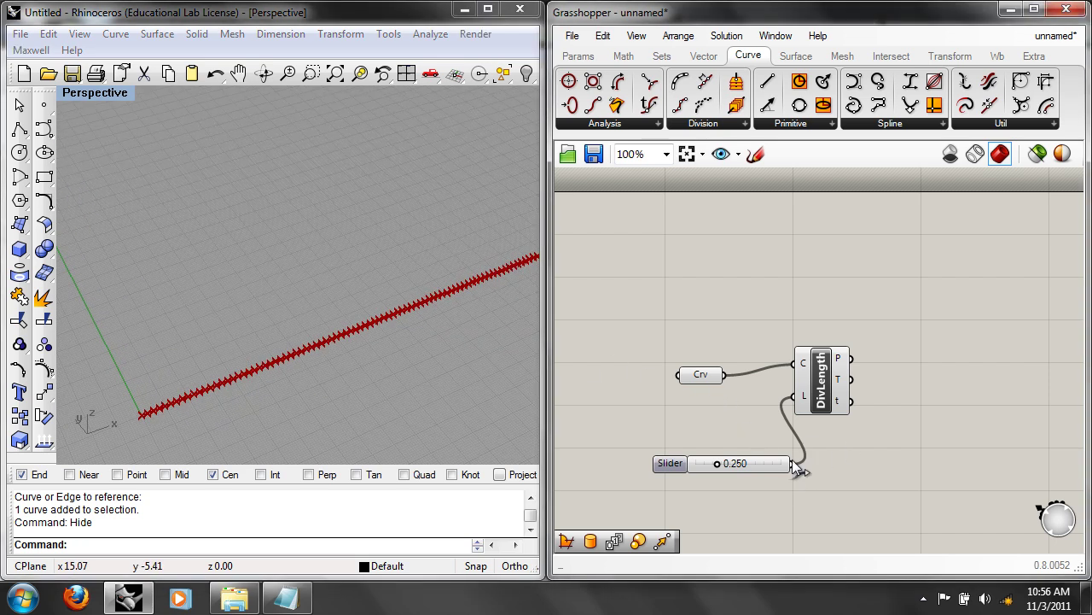
# Step: Add a Cylinder component beside the Divide Length component
pyautogui.moveTo(927, 434); pyautogui.dragTo(848, 436, button='right')
pyautogui.doubleClick(848, 435)
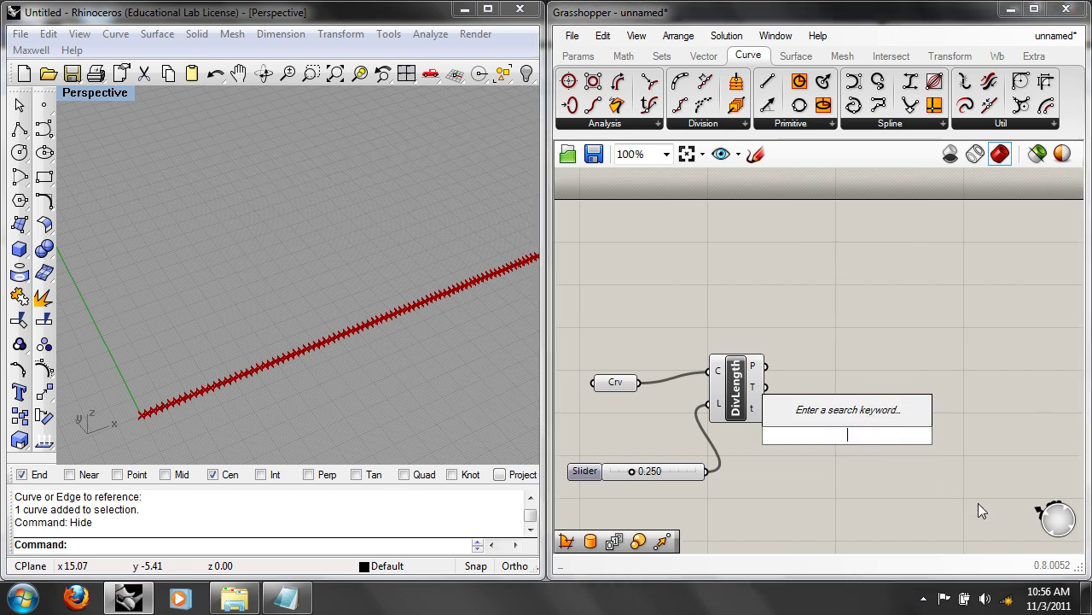
pyautogui.write('cy')
pyautogui.press('Return')
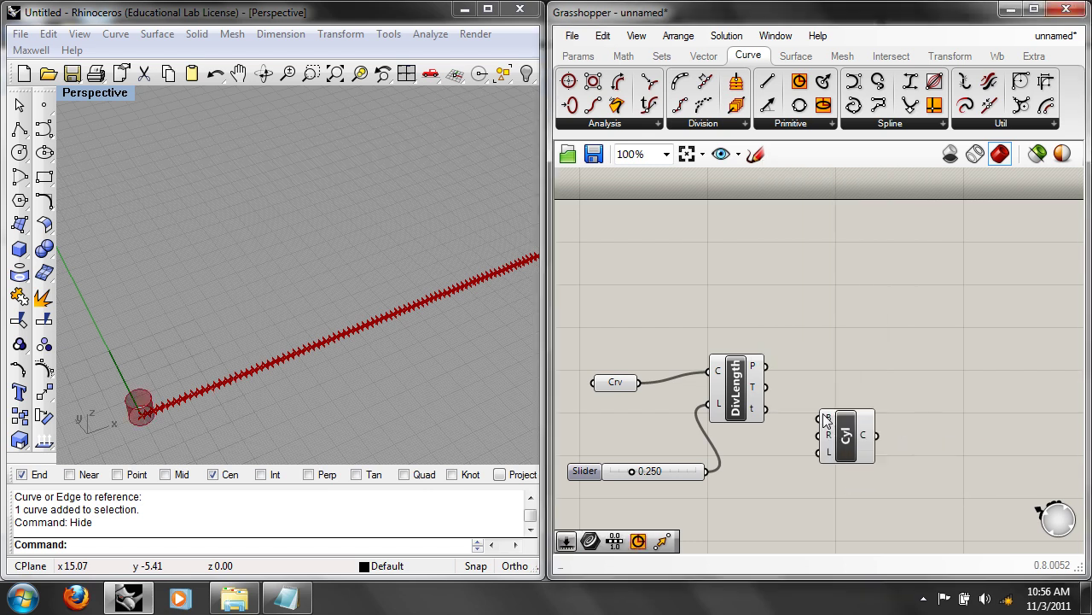
# Step: Reposition the Cylinder component and connect the Divide Length component's P output to its B input
pyautogui.moveTo(831, 423); pyautogui.dragTo(860, 395)
pyautogui.moveTo(766, 365); pyautogui.dragTo(850, 386)
pyautogui.moveTo(833, 417); pyautogui.dragTo(860, 389, button='right')
# Step: Duplicate the Divide Length slider, connect the copy to the Cylinder's R input and set it to 0.040
pyautogui.click(688, 447)
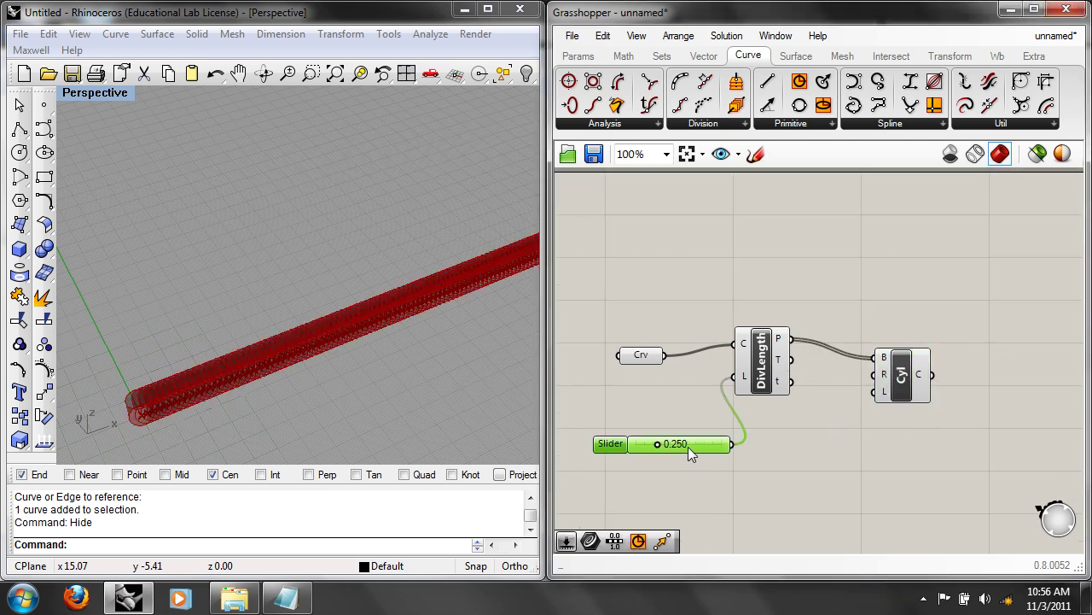
pyautogui.hotkey('ctrl', 'c')
pyautogui.hotkey('ctrl', 'v')
pyautogui.moveTo(696, 448); pyautogui.dragTo(873, 376)
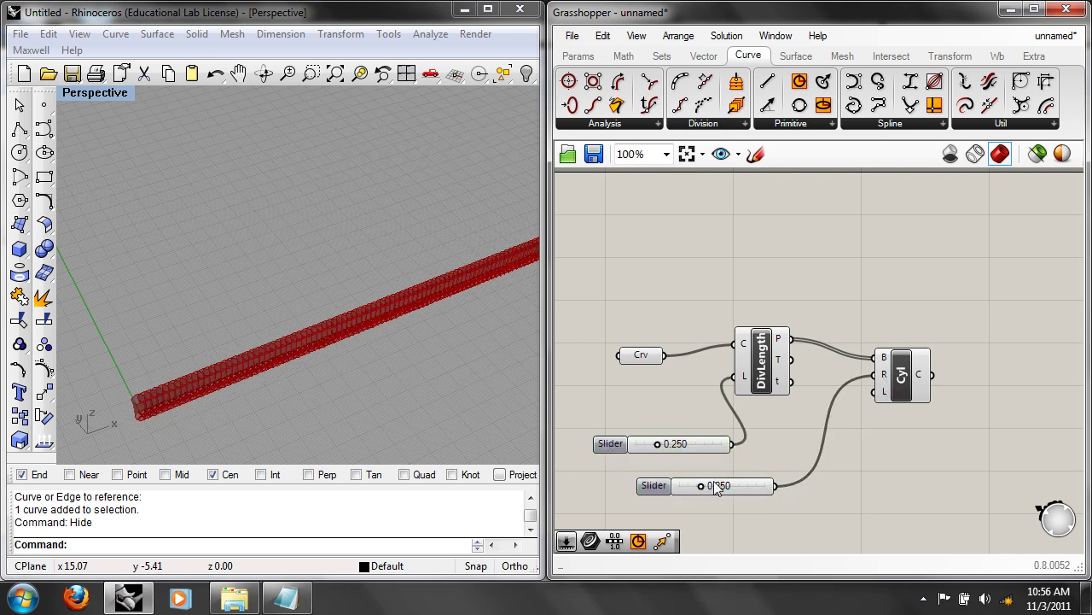
pyautogui.moveTo(699, 484); pyautogui.dragTo(682, 483)
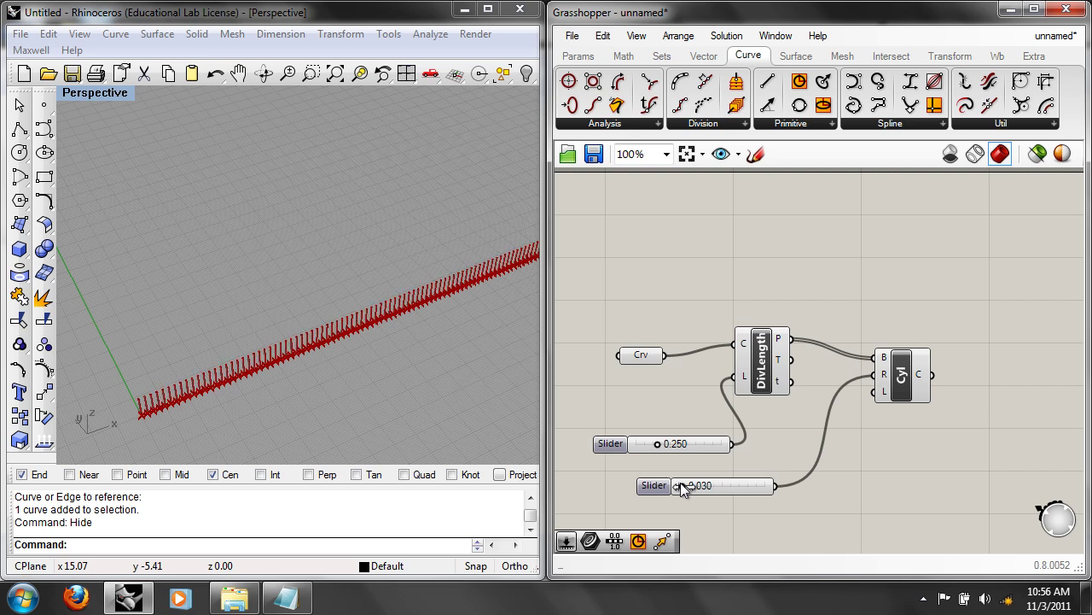
pyautogui.moveTo(682, 486); pyautogui.dragTo(685, 488)
# Step: Duplicate the radius slider just below itself and set the copy's maximum to 3
pyautogui.moveTo(732, 497); pyautogui.dragTo(750, 454, button='right')
pyautogui.keyDown('alt'); pyautogui.moveTo(750, 449); pyautogui.dragTo(752, 480); pyautogui.keyUp('alt')
pyautogui.rightClick(764, 476)
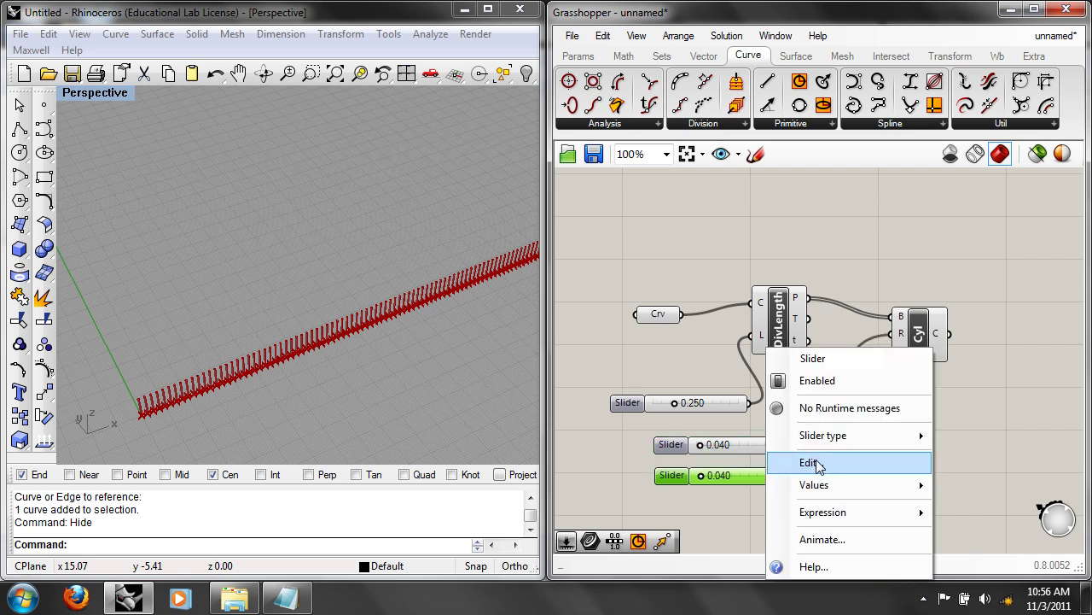
pyautogui.click(815, 463)
pyautogui.doubleClick(866, 447)
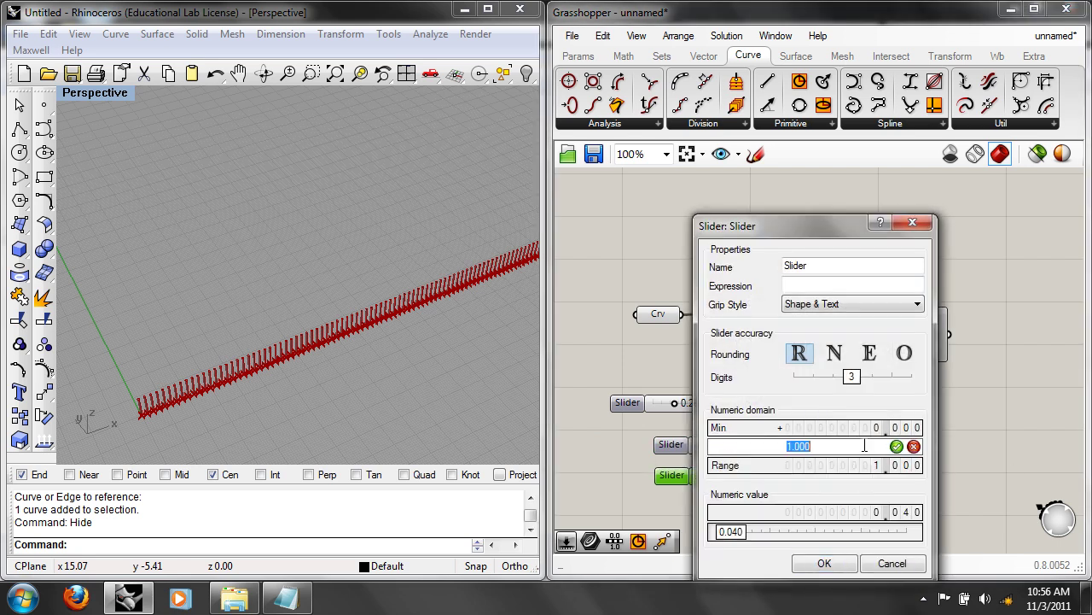
pyautogui.write('5')
pyautogui.press('Return')
pyautogui.click(824, 563)
# Step: Connect the new slider to the Cylinder's L input and set it to 2.140
pyautogui.moveTo(898, 357); pyautogui.dragTo(895, 351)
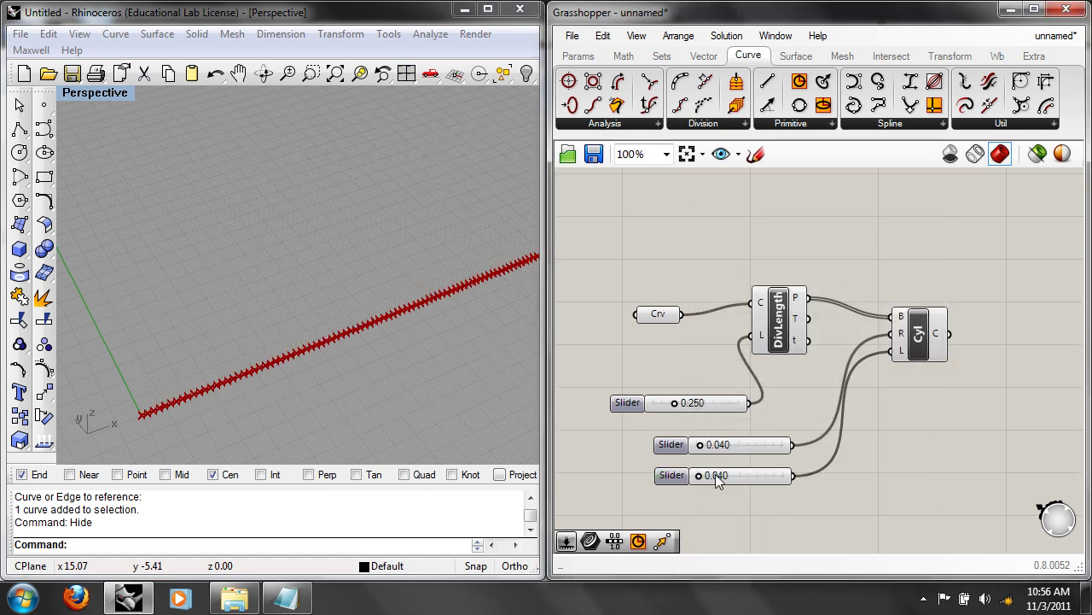
pyautogui.moveTo(729, 474); pyautogui.dragTo(760, 474)
pyautogui.moveTo(859, 475); pyautogui.dragTo(949, 382, button='right')
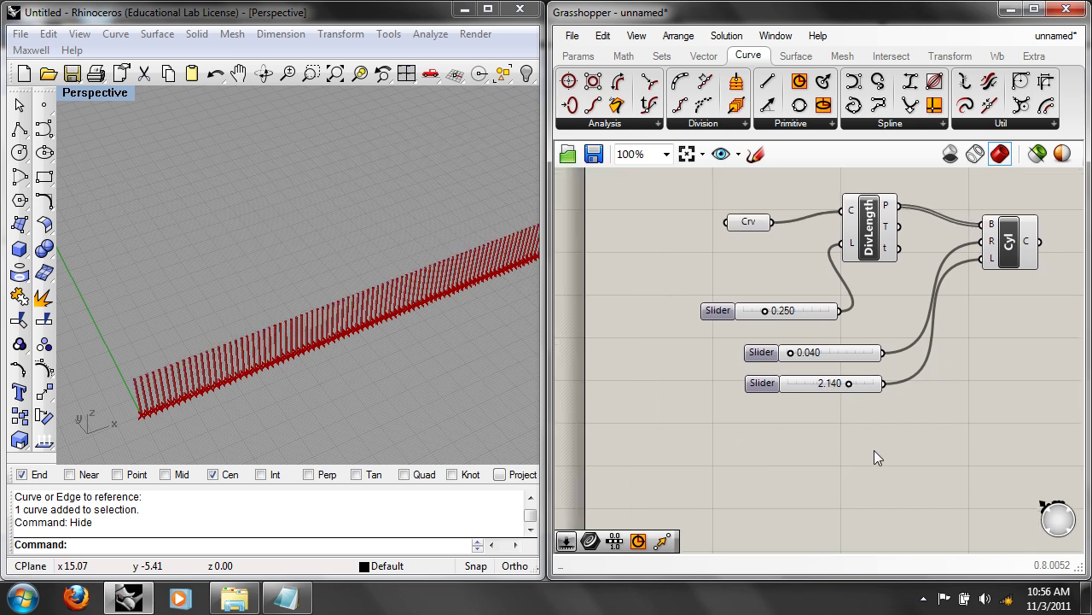
# Step: Move the radius and length sliders into line beneath the Divide Length slider
pyautogui.moveTo(878, 453); pyautogui.dragTo(783, 307)
pyautogui.click(781, 292)
pyautogui.click(743, 277)
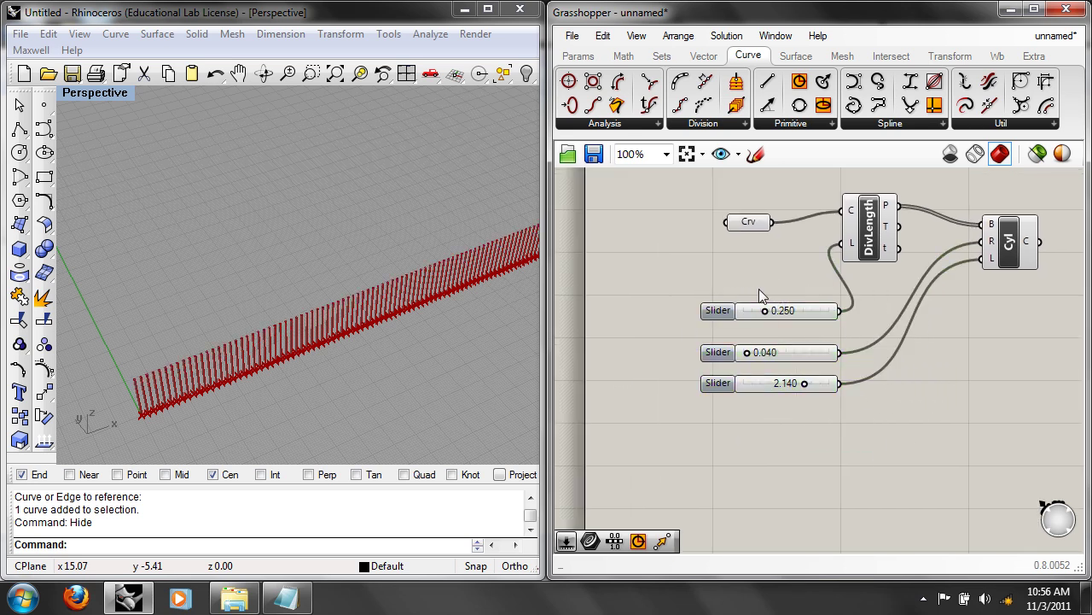
pyautogui.click(769, 317)
# Step: Switch the Rhino viewport to the Front view and frame the row of cylinders from its start
pyautogui.moveTo(512, 335); pyautogui.dragTo(373, 327, button='right')
pyautogui.write('Front')
pyautogui.press('Return')
pyautogui.scroll(-3, 376, 322)
pyautogui.moveTo(402, 341); pyautogui.dragTo(471, 298, button='right')
pyautogui.scroll(3, 326, 346)
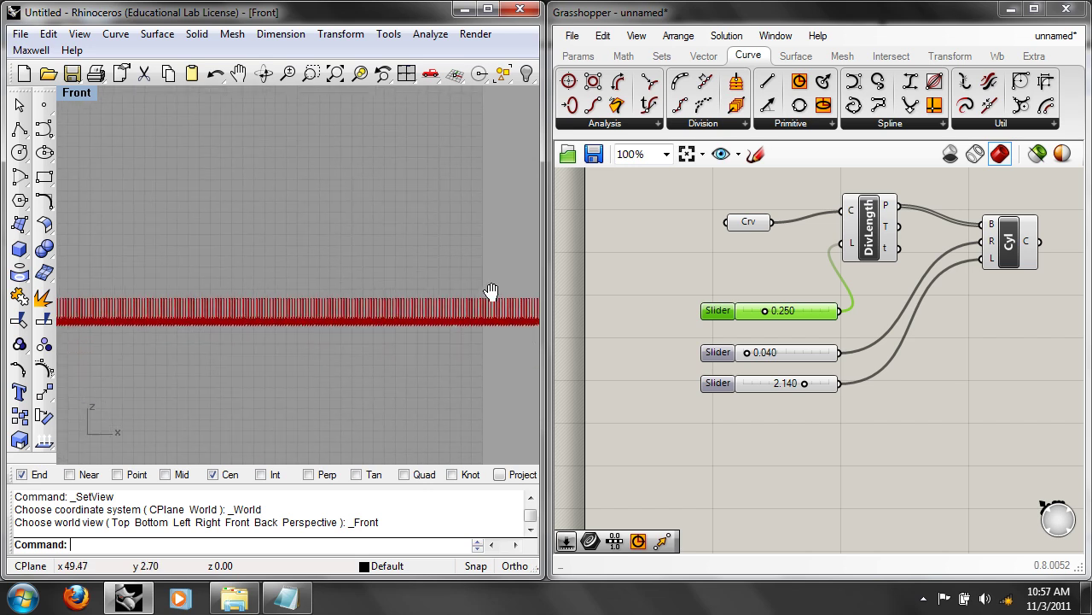
pyautogui.scroll(-2, 347, 323)
pyautogui.scroll(4, 207, 341)
pyautogui.scroll(-1, 208, 342)
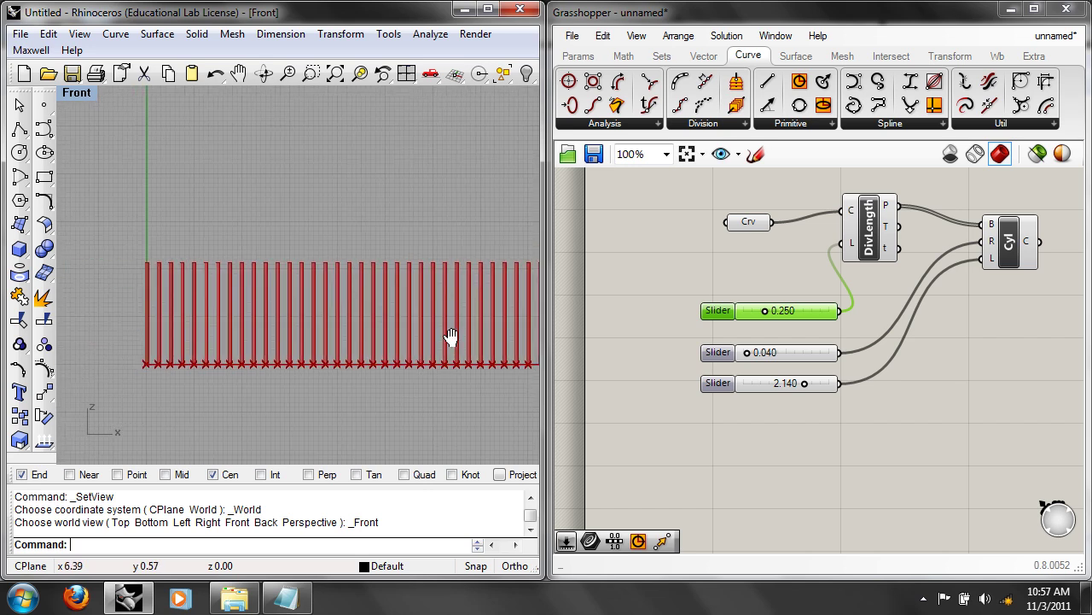
# Step: Set the cylinder radius slider to 0.030 and the cylinder length slider to 3.000
pyautogui.moveTo(745, 355); pyautogui.dragTo(746, 357)
pyautogui.moveTo(805, 384); pyautogui.dragTo(839, 385)
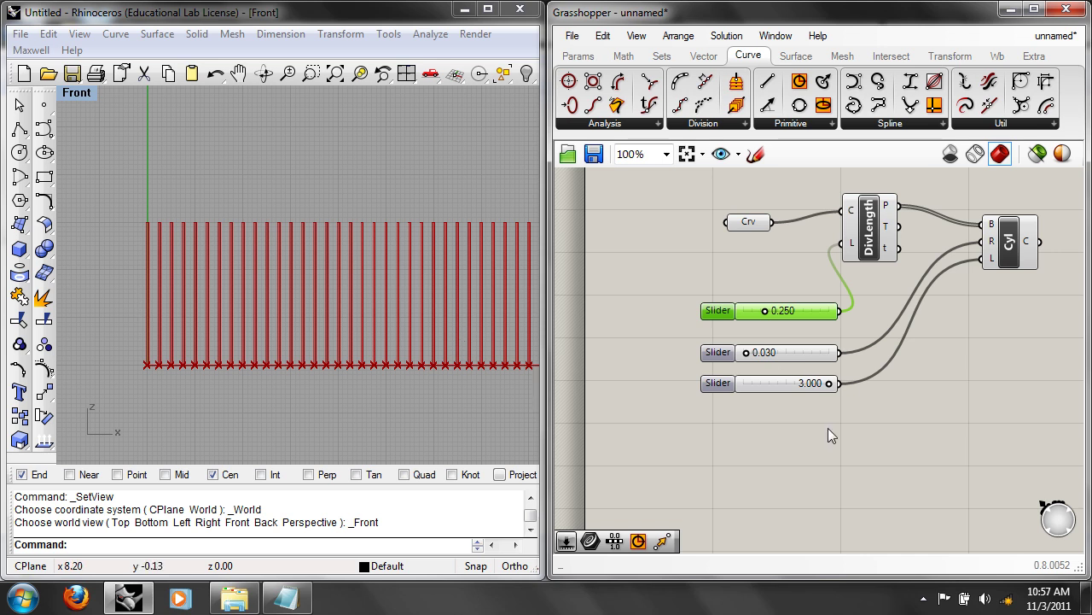
pyautogui.moveTo(806, 457); pyautogui.dragTo(689, 516, button='right')
pyautogui.moveTo(878, 382); pyautogui.dragTo(964, 388, button='right')
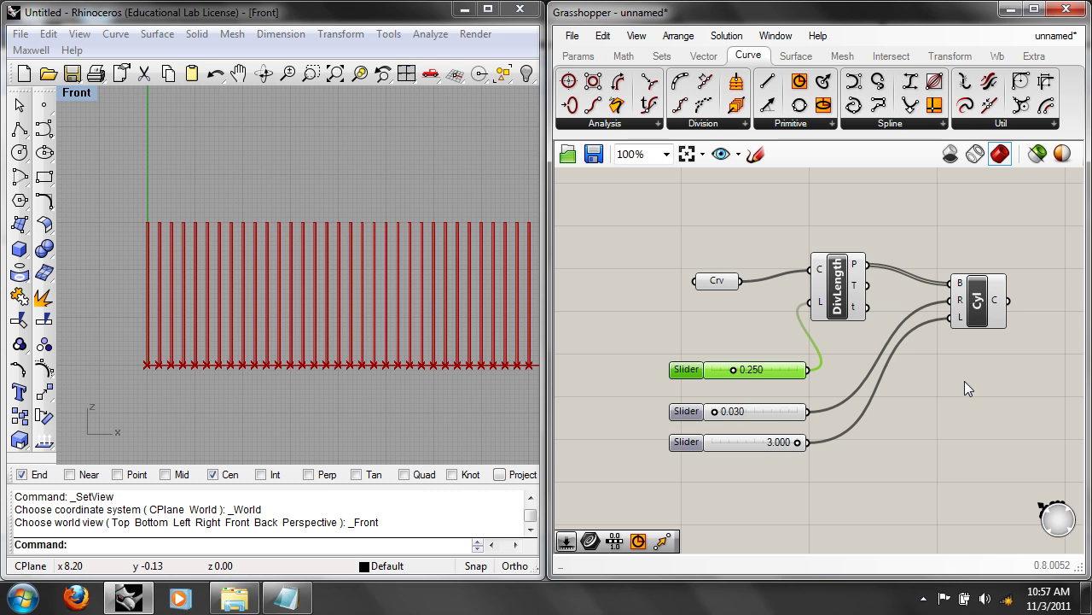
pyautogui.click(970, 373)
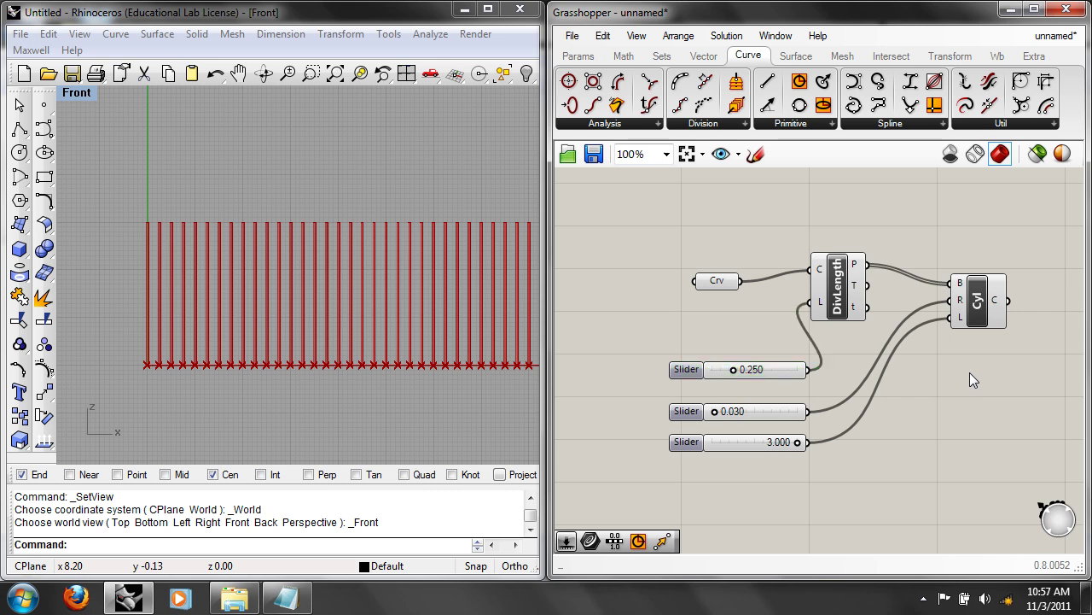
# Step: Turn off the previews of the Cylinder and Divide Length components
pyautogui.moveTo(975, 405); pyautogui.dragTo(951, 403, button='right')
pyautogui.click(958, 314)
pyautogui.rightClick(957, 300)
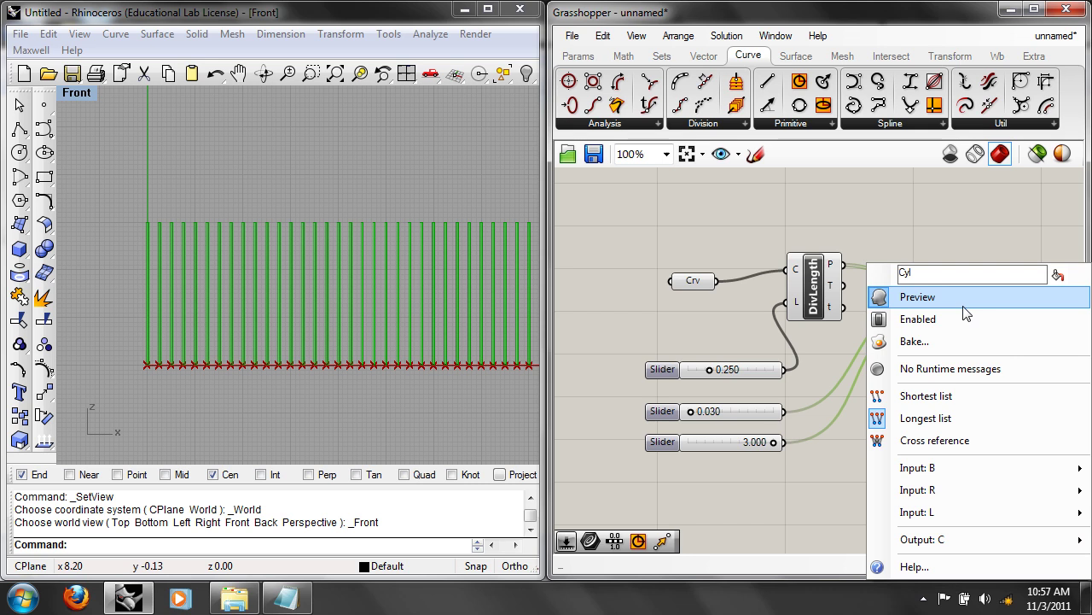
pyautogui.click(963, 306)
pyautogui.click(815, 286)
pyautogui.rightClick(819, 285)
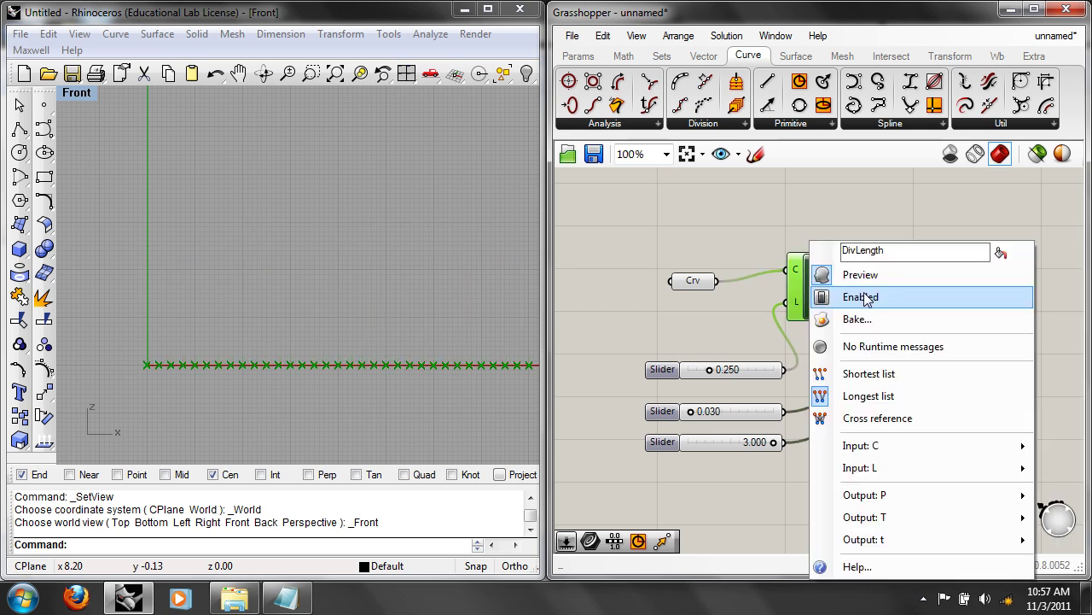
pyautogui.click(864, 278)
pyautogui.click(954, 401)
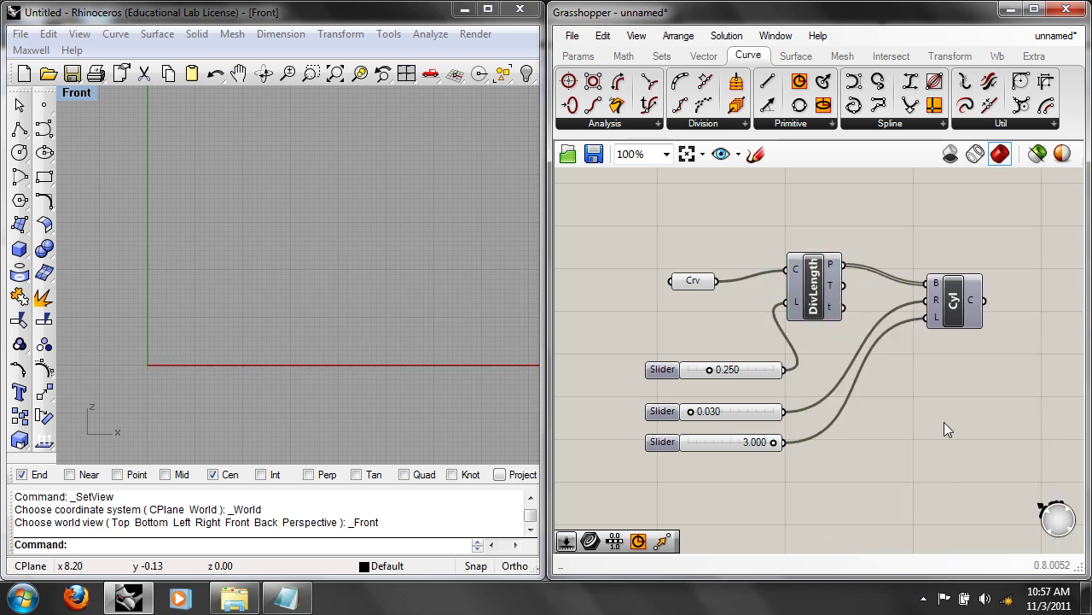
pyautogui.moveTo(443, 344); pyautogui.dragTo(379, 330, button='right')
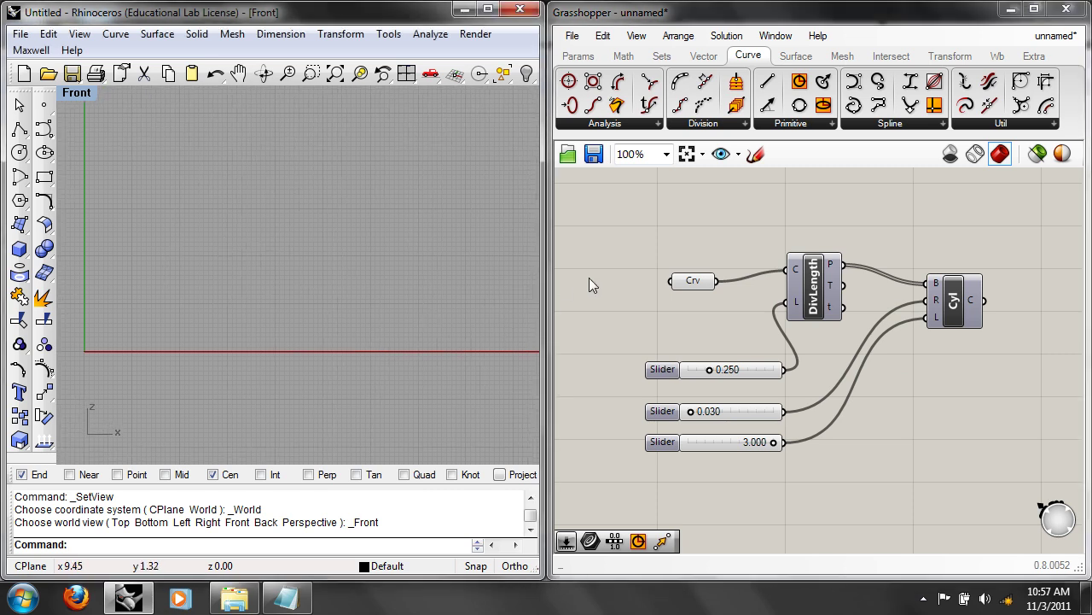
pyautogui.click(75, 93)
pyautogui.moveTo(153, 300)
pyautogui.click(367, 405)
pyautogui.click(699, 283)
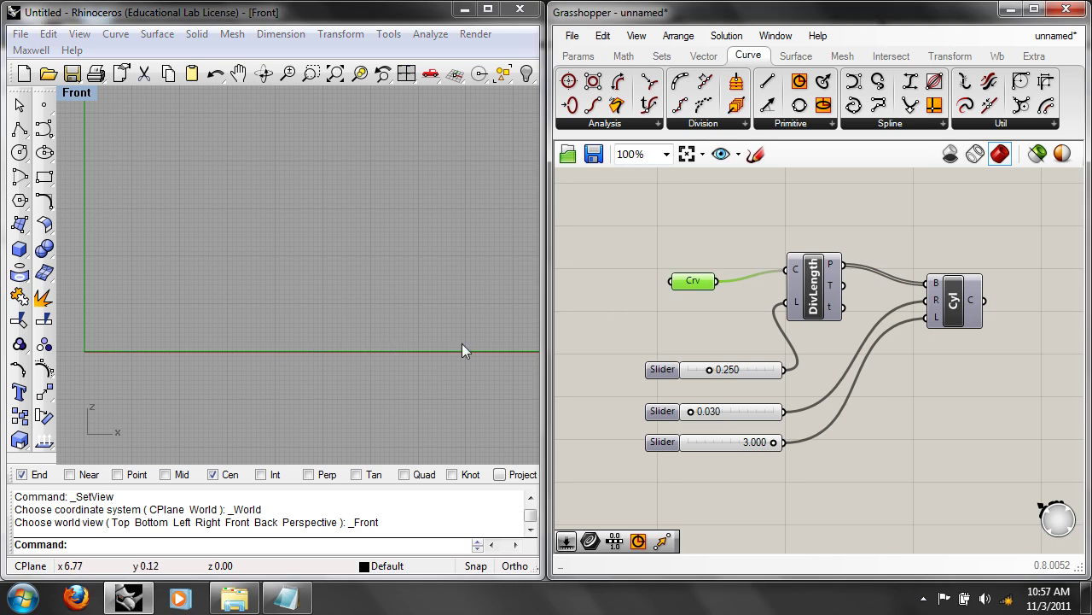
pyautogui.click(935, 408)
pyautogui.moveTo(961, 427); pyautogui.dragTo(942, 432, button='right')
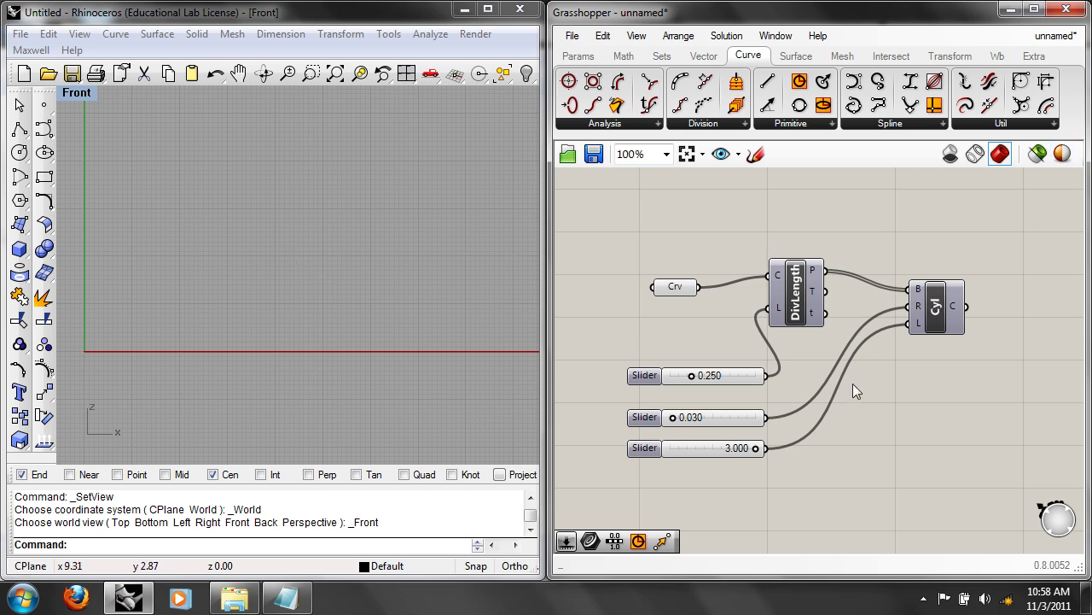
pyautogui.moveTo(853, 383); pyautogui.dragTo(854, 423, button='right')
pyautogui.doubleClick(887, 245)
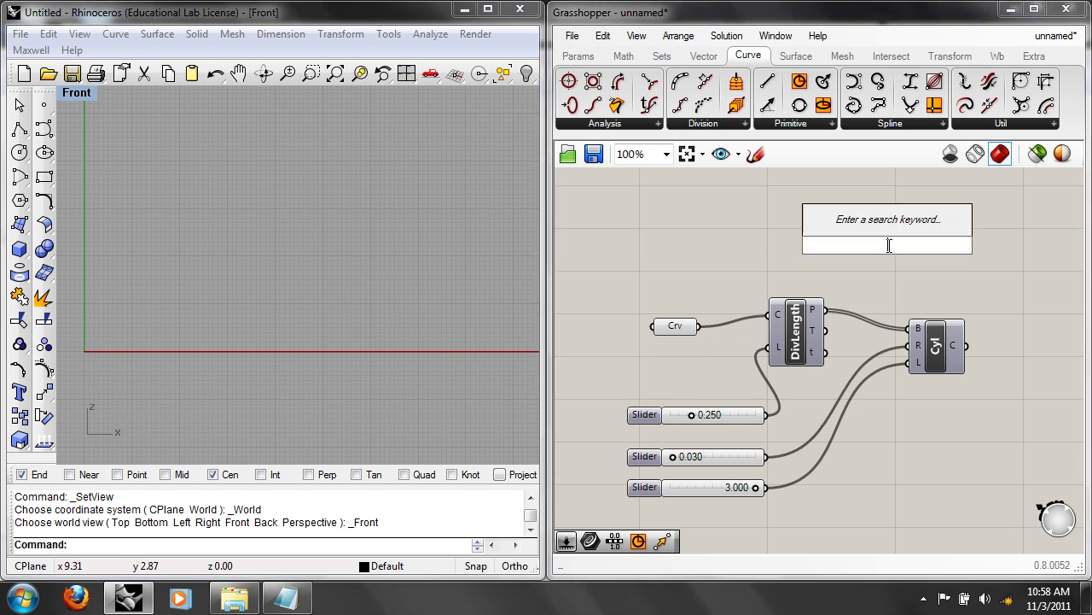
pyautogui.click(999, 297)
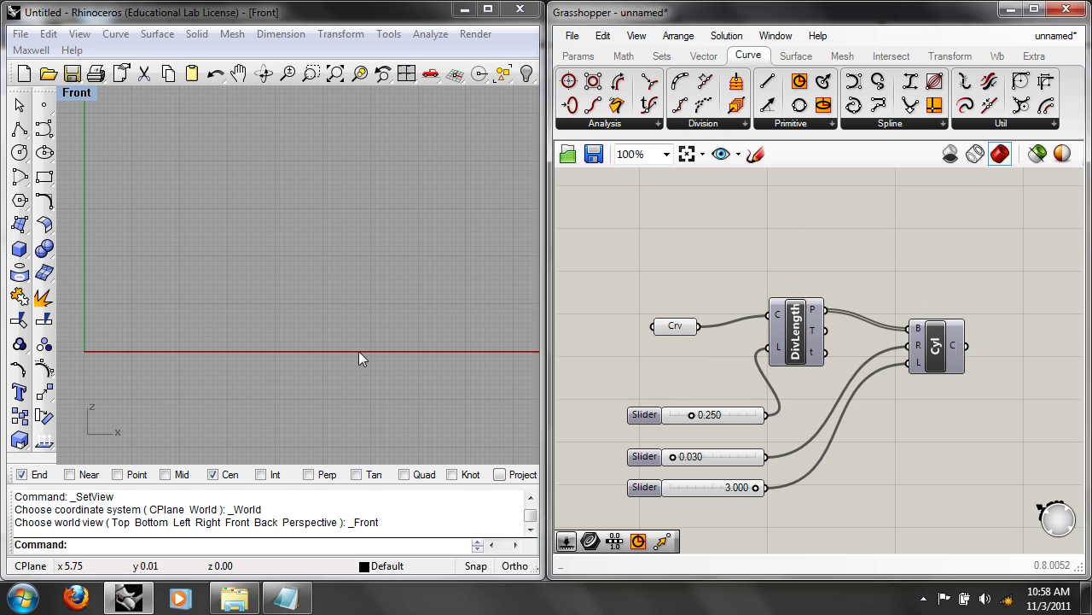
# Step: Turn the Cylinder component's preview on to check the cylinders in Rhino and switch it off again
pyautogui.rightClick(935, 348)
pyautogui.click(973, 299)
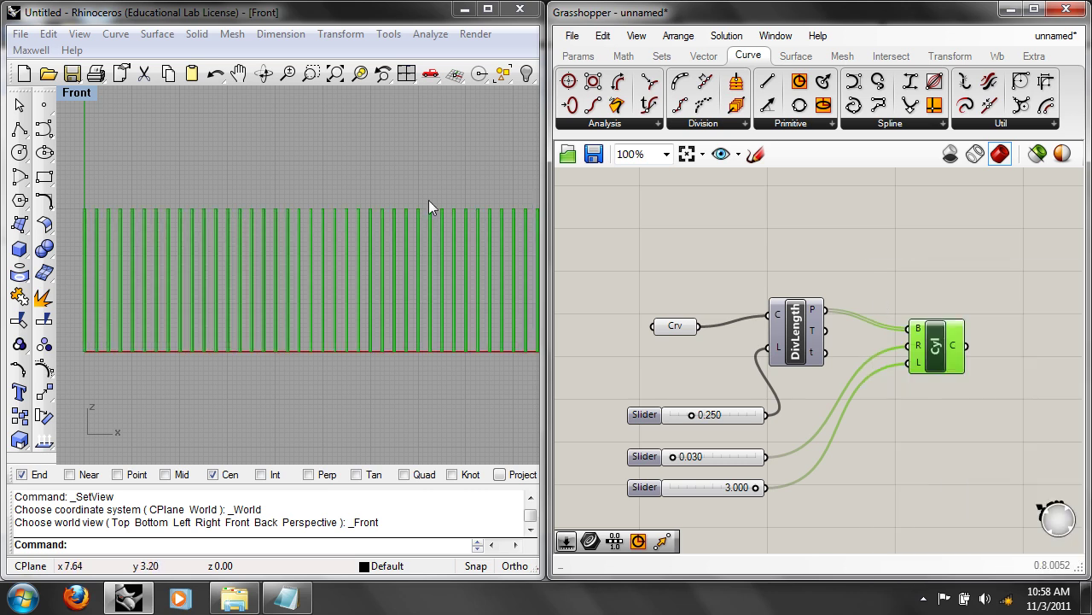
pyautogui.rightClick(939, 340)
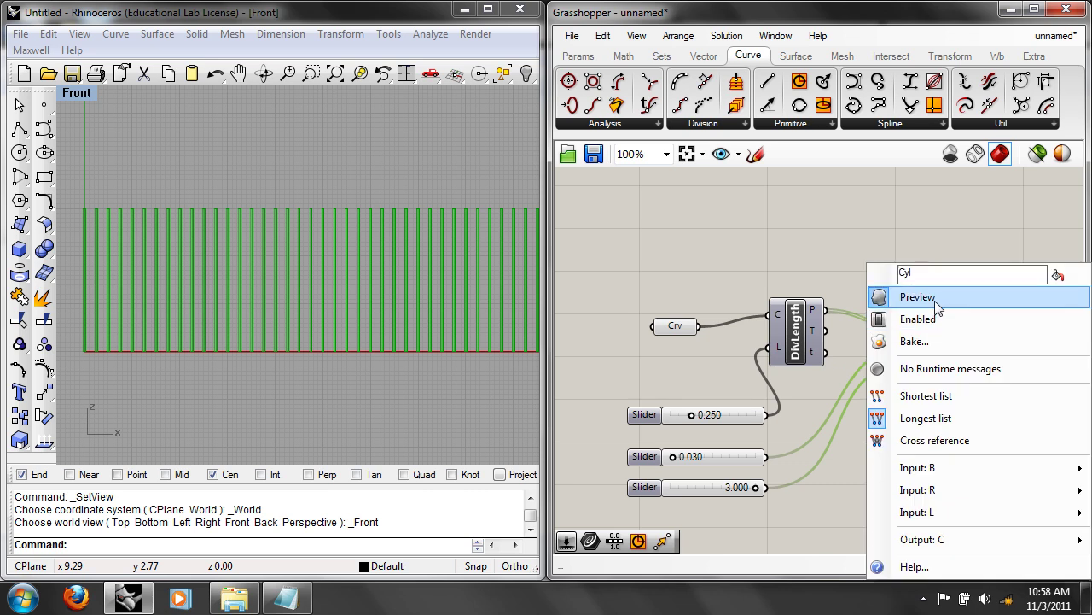
pyautogui.click(917, 297)
pyautogui.click(675, 325)
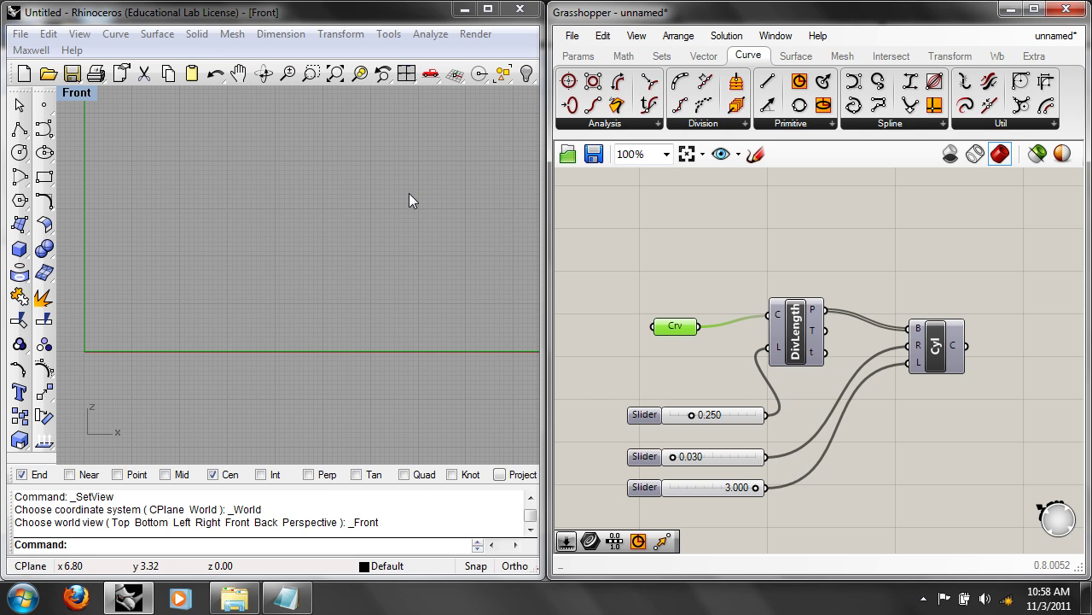
# Step: Add a Move component above the Divide Length component and connect the Curve parameter to its G input
pyautogui.doubleClick(853, 239)
pyautogui.write('move')
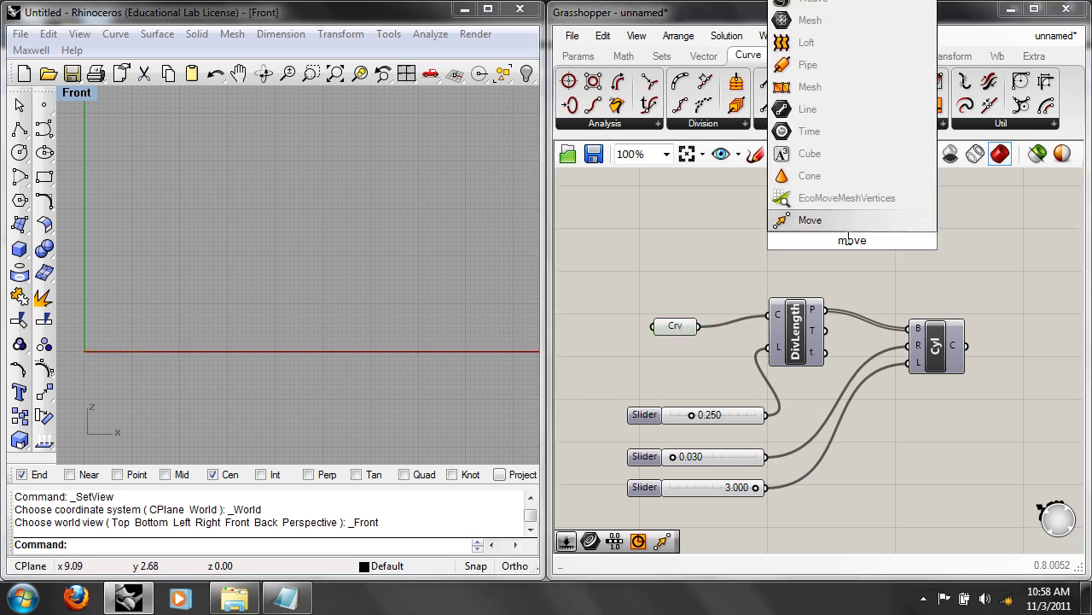
pyautogui.press('Return')
pyautogui.moveTo(719, 305); pyautogui.dragTo(775, 378, button='right')
pyautogui.moveTo(905, 312); pyautogui.dragTo(872, 252)
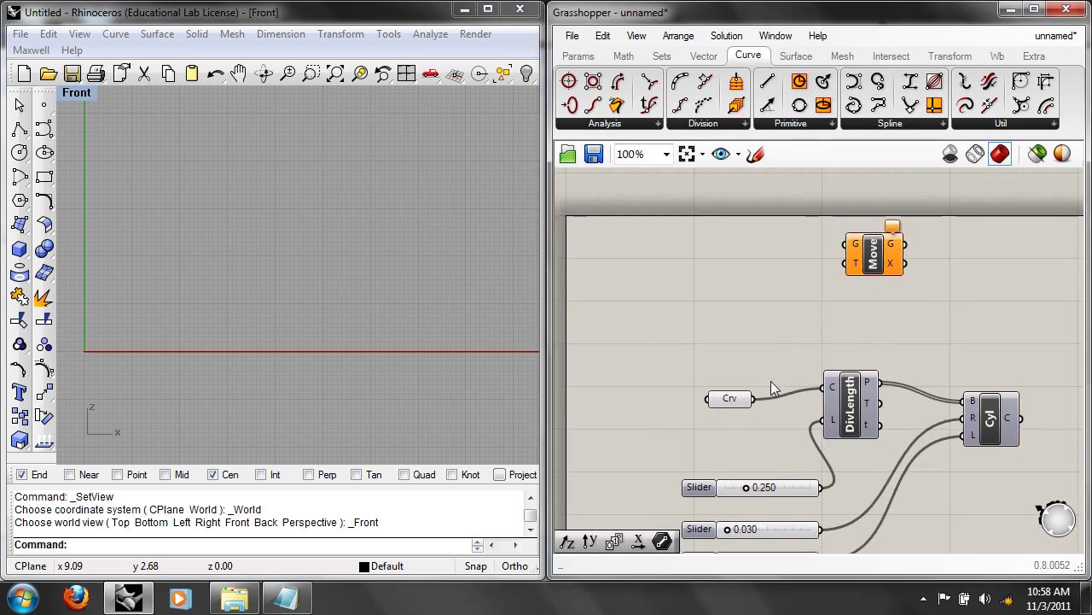
pyautogui.moveTo(751, 399); pyautogui.dragTo(966, 245)
# Step: Add a Unit Z vector below the Move component and connect its V output to the Move's T input
pyautogui.moveTo(898, 287); pyautogui.dragTo(812, 308, button='right')
pyautogui.moveTo(374, 285); pyautogui.dragTo(341, 317, button='right')
pyautogui.doubleClick(846, 297)
pyautogui.write('z')
pyautogui.click(824, 284)
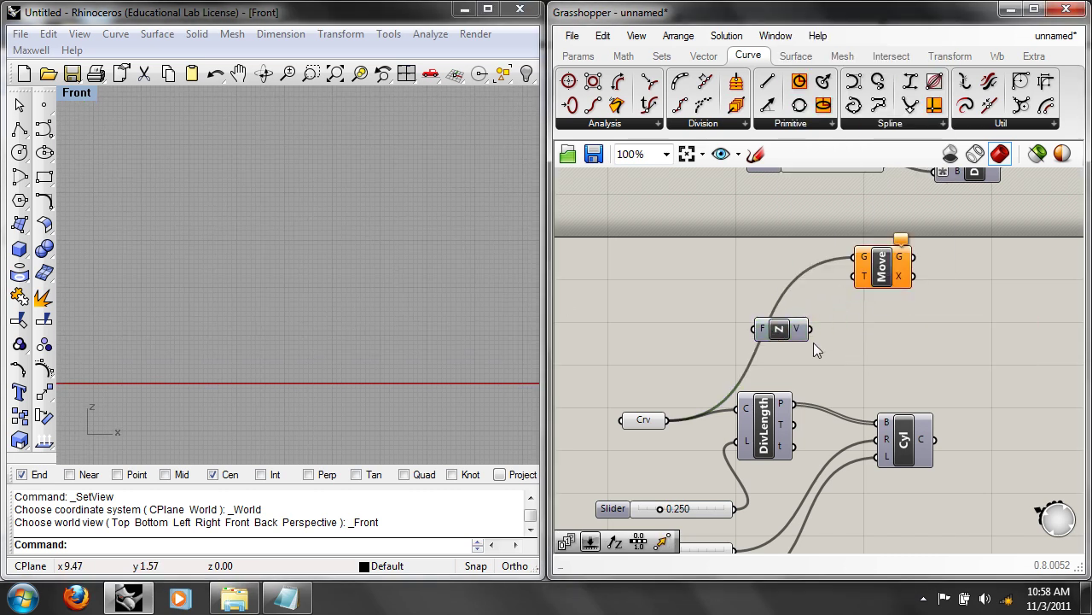
pyautogui.moveTo(812, 332); pyautogui.dragTo(855, 275)
pyautogui.moveTo(783, 329); pyautogui.dragTo(828, 336)
pyautogui.moveTo(868, 399); pyautogui.dragTo(898, 319, button='right')
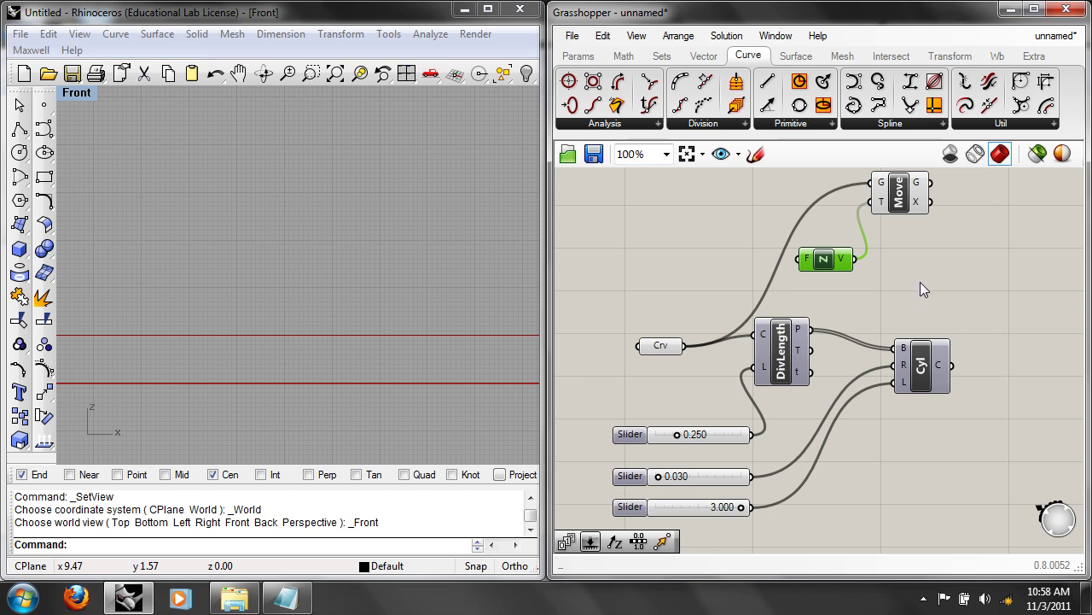
# Step: Wire the 3.000 slider into the Z vector's factor input, with the vector component shifted slightly closer to Move
pyautogui.moveTo(817, 259); pyautogui.dragTo(831, 256)
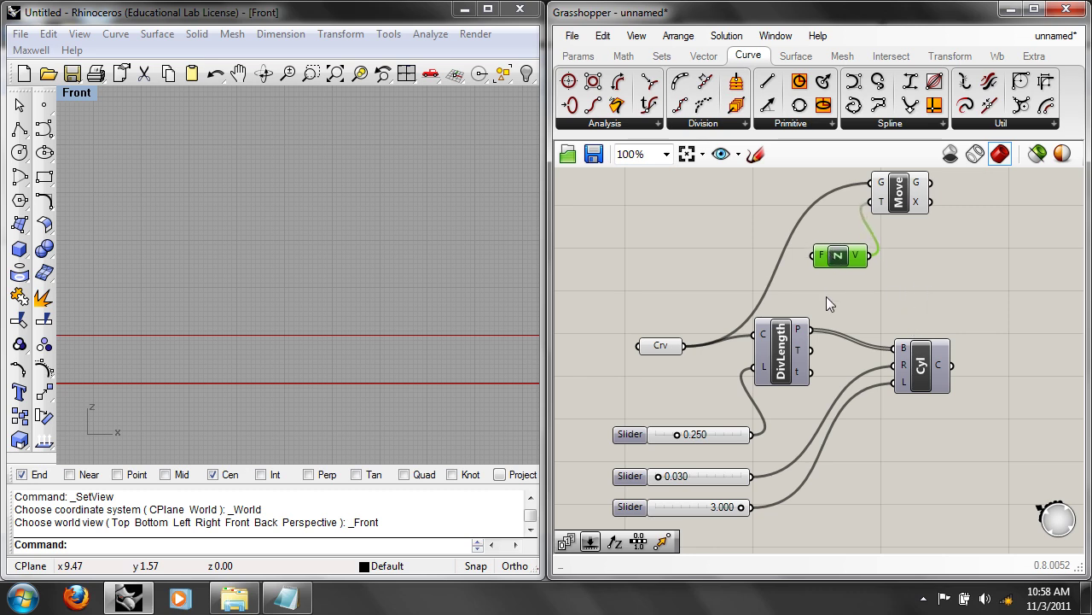
pyautogui.click(914, 348)
pyautogui.rightClick(903, 348)
pyautogui.click(868, 314)
pyautogui.moveTo(750, 506); pyautogui.dragTo(815, 255)
# Step: Turn on the Cyl component's preview and test the height slider, leaving it at 3.000
pyautogui.click(924, 364)
pyautogui.rightClick(923, 364)
pyautogui.click(930, 317)
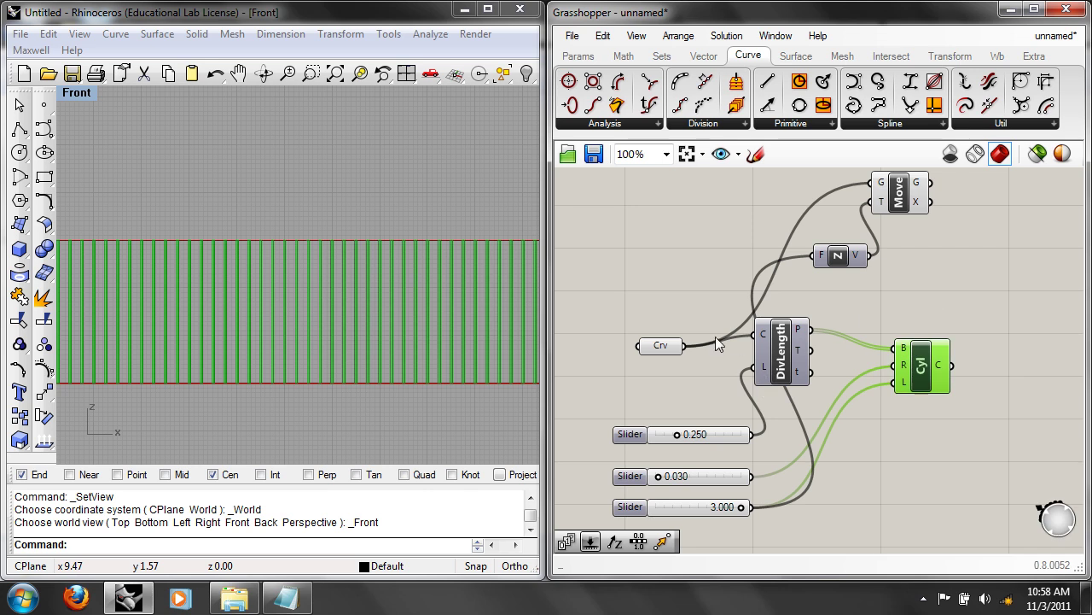
pyautogui.moveTo(719, 506); pyautogui.dragTo(755, 501)
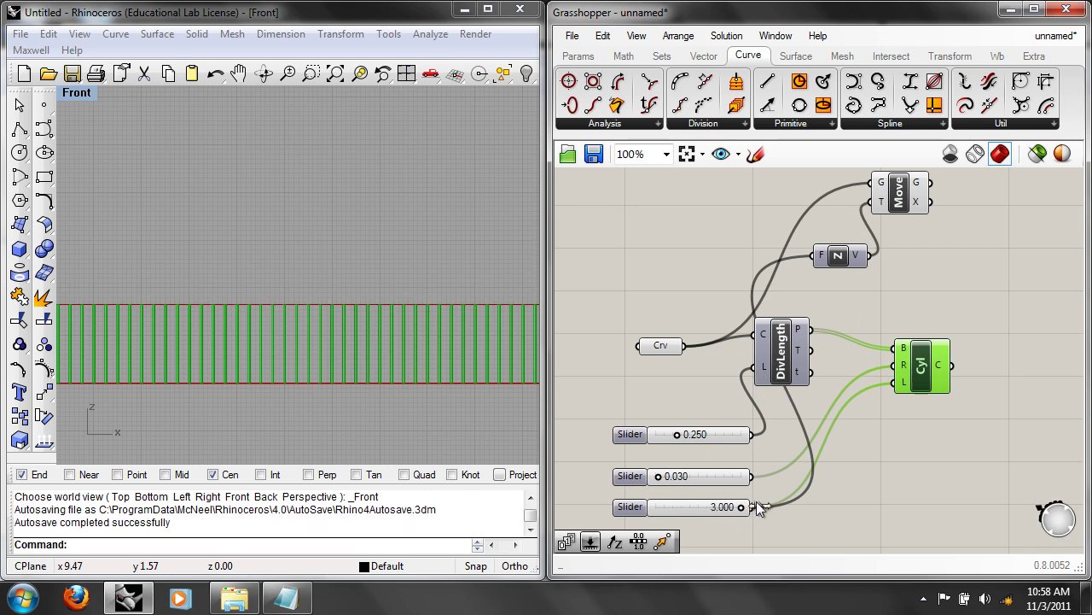
# Step: Add a Pipe component beside Move and feed Move's geometry output into its curve input
pyautogui.moveTo(975, 208); pyautogui.dragTo(884, 293, button='right')
pyautogui.click(886, 295)
pyautogui.moveTo(917, 343); pyautogui.dragTo(890, 338, button='right')
pyautogui.click(772, 277)
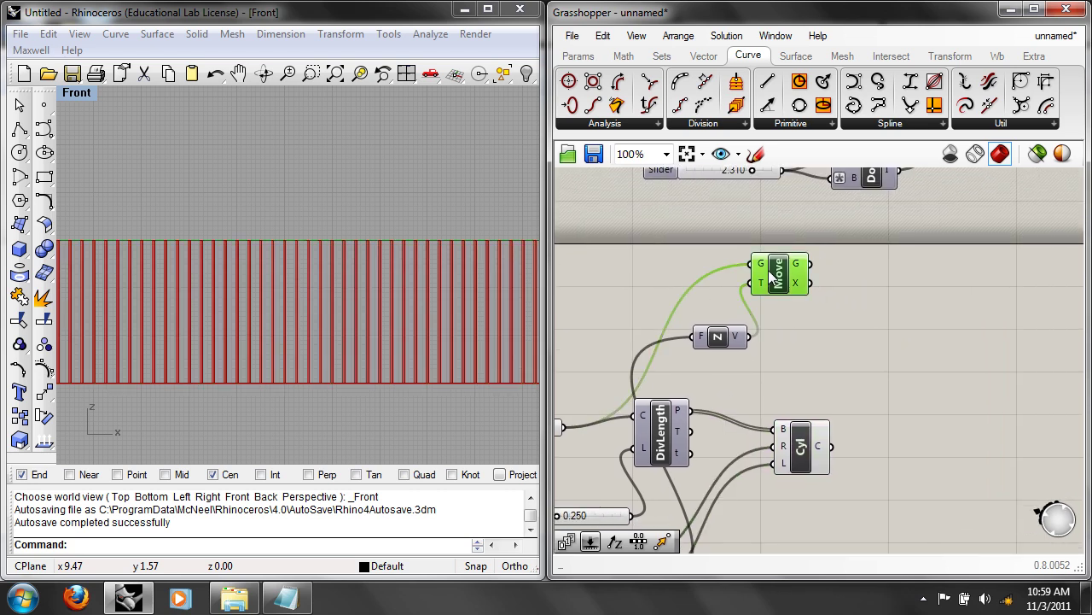
pyautogui.doubleClick(893, 343)
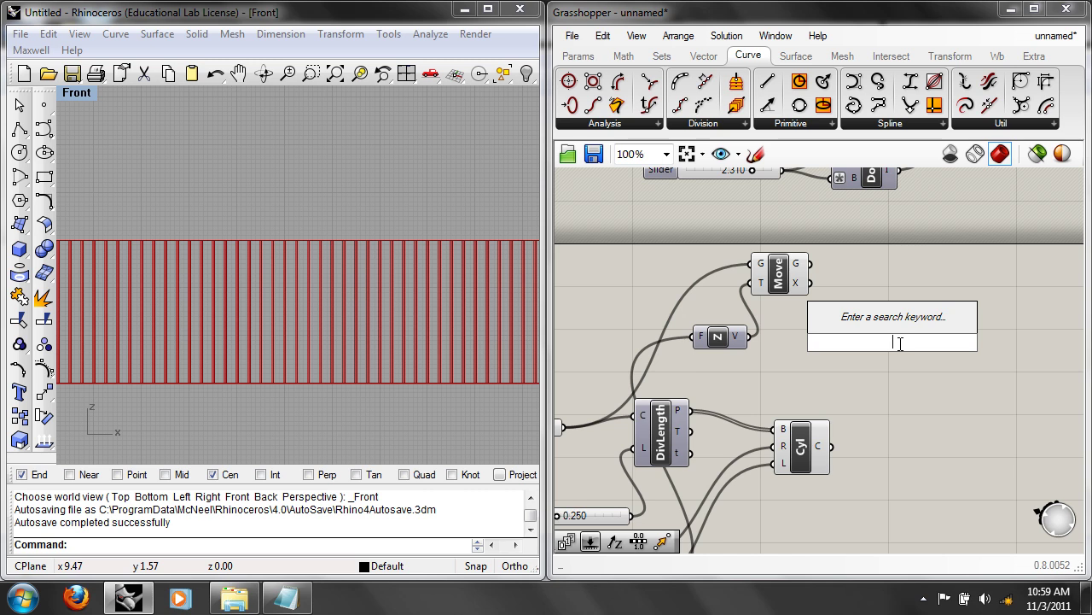
pyautogui.write('pip')
pyautogui.press('Return')
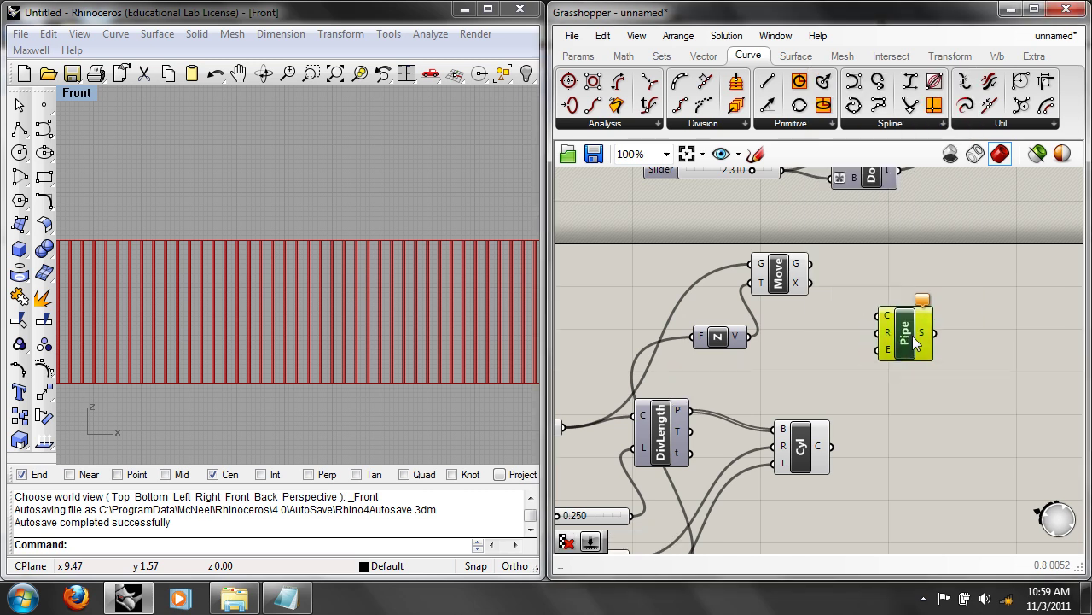
pyautogui.moveTo(810, 282); pyautogui.dragTo(903, 302)
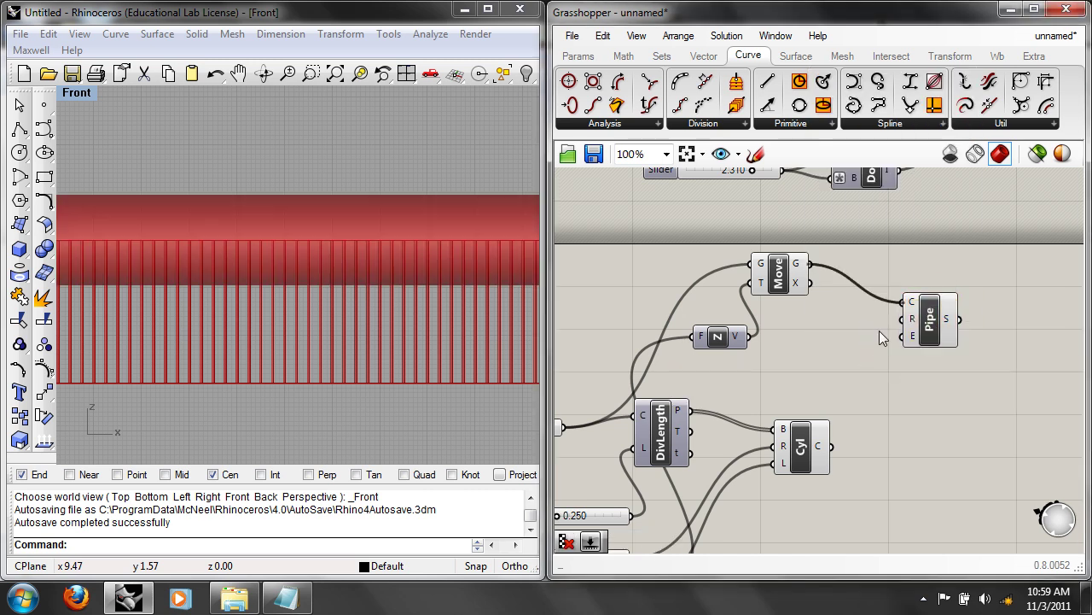
# Step: Drive the Pipe's radius with a copy of the 0.250 slider set to 0.070
pyautogui.scroll(-2, 868, 372)
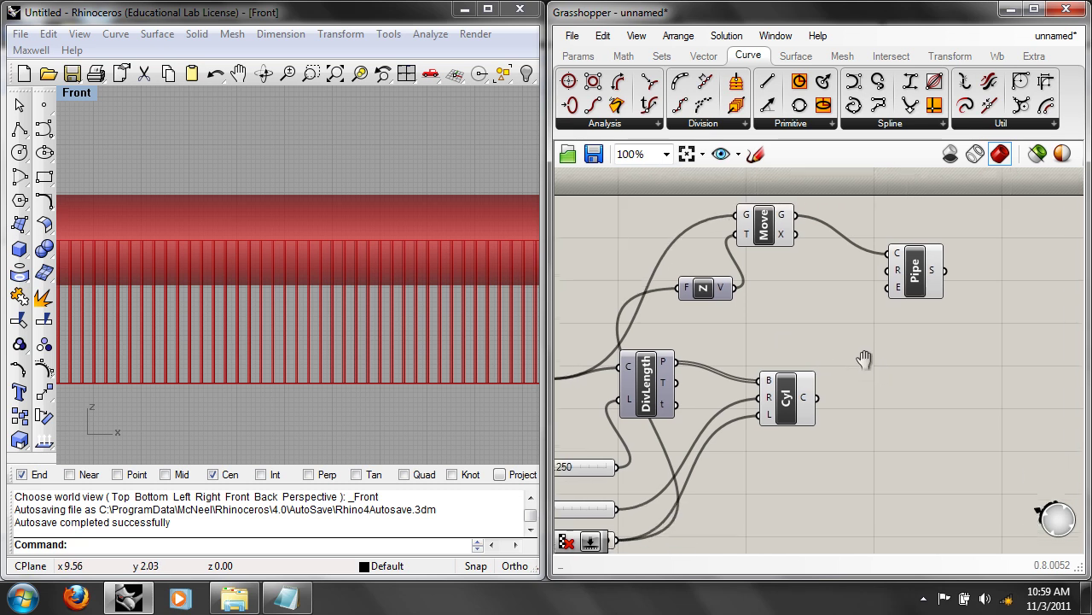
pyautogui.moveTo(876, 368); pyautogui.dragTo(884, 372, button='right')
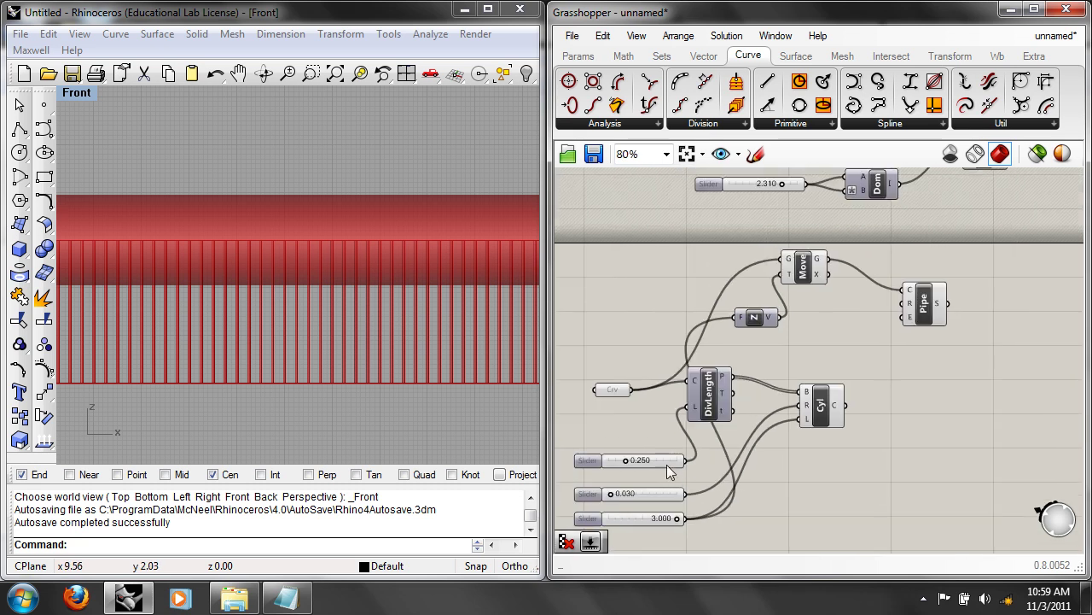
pyautogui.click(667, 465)
pyautogui.keyDown('alt'); pyautogui.moveTo(668, 465); pyautogui.dragTo(902, 287); pyautogui.keyUp('alt')
pyautogui.click(903, 368)
pyautogui.scroll(1, 901, 369)
pyautogui.moveTo(793, 341); pyautogui.dragTo(781, 342)
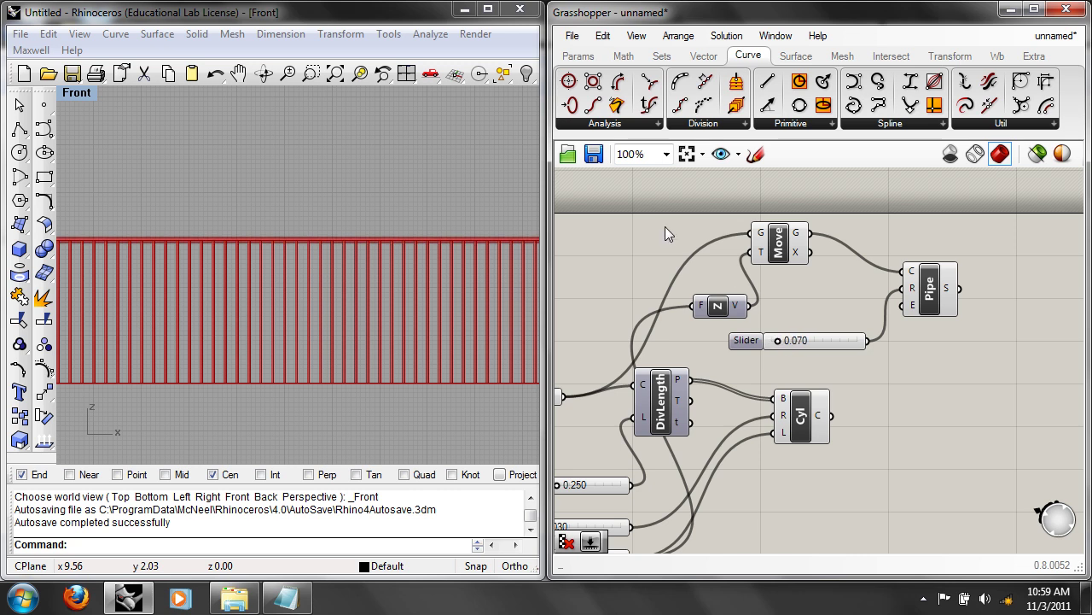
# Step: Examine the railing in a Perspective view while varying the height slider, ending at 3.000
pyautogui.moveTo(667, 228); pyautogui.dragTo(808, 227, button='right')
pyautogui.click(76, 93)
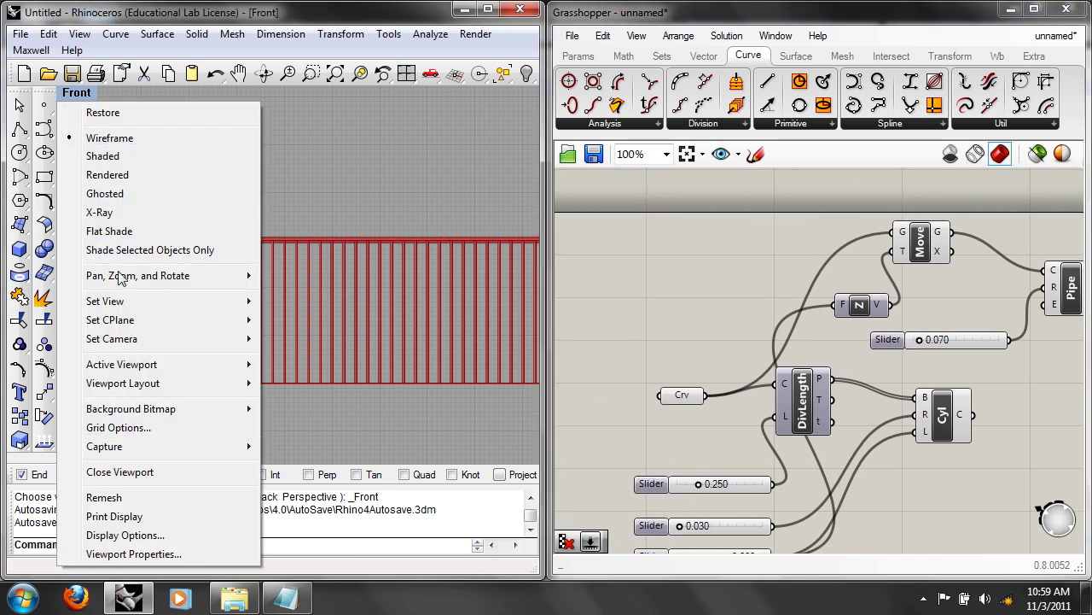
pyautogui.moveTo(136, 310)
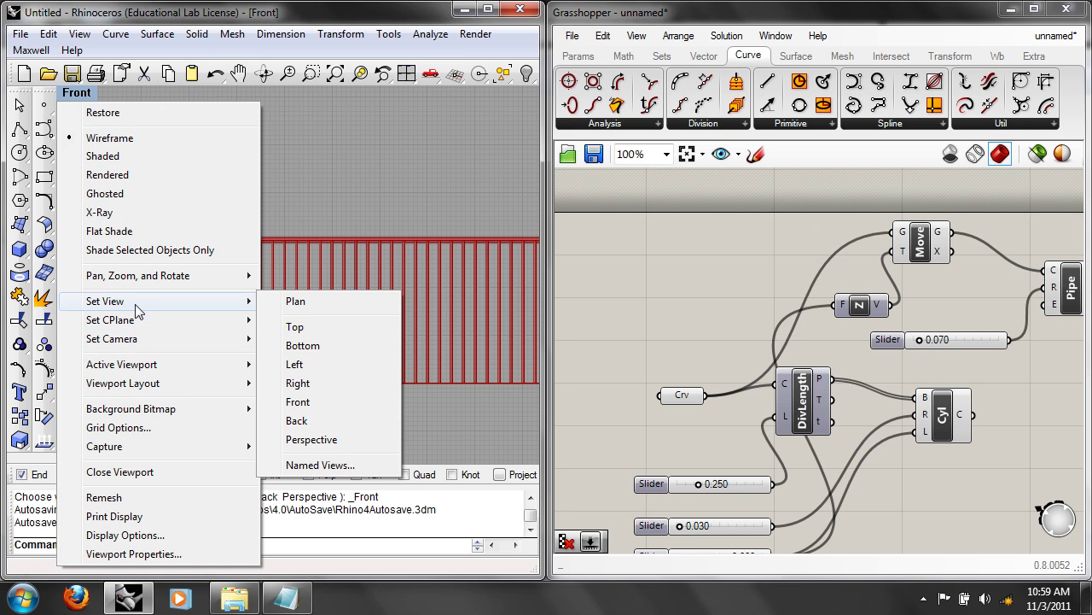
pyautogui.click(316, 439)
pyautogui.moveTo(406, 291); pyautogui.dragTo(472, 264, button='right')
pyautogui.moveTo(781, 545); pyautogui.dragTo(744, 407, button='right')
pyautogui.moveTo(715, 415); pyautogui.dragTo(759, 419)
pyautogui.moveTo(400, 285); pyautogui.dragTo(492, 299, button='right')
# Step: Return the viewport to the Front view and examine the railing along its length
pyautogui.write('Front')
pyautogui.press('Return')
pyautogui.moveTo(801, 314); pyautogui.dragTo(671, 347, button='right')
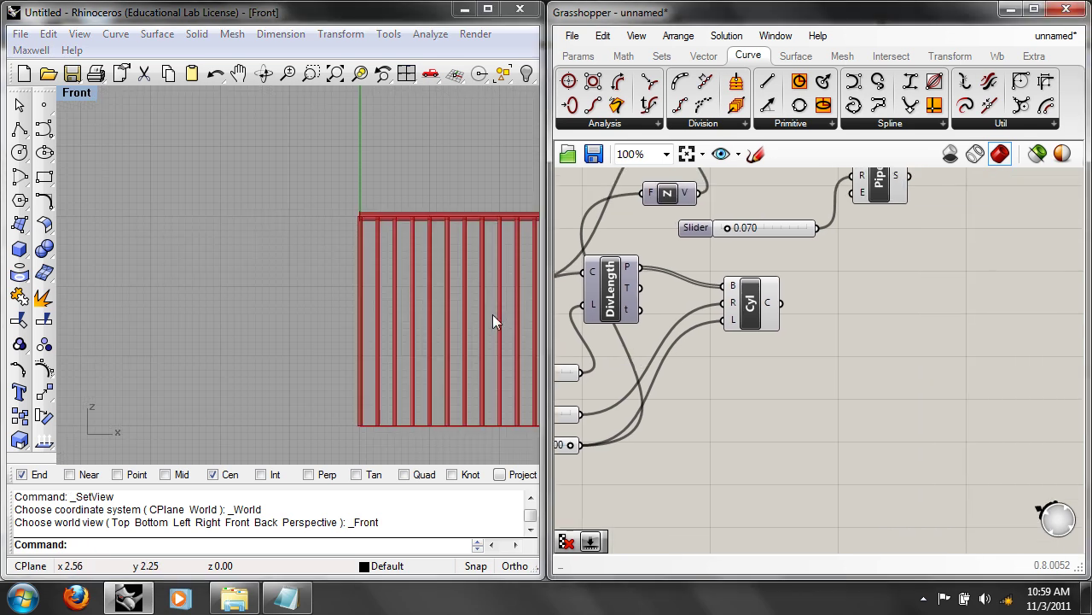
pyautogui.scroll(-5, 165, 316)
pyautogui.moveTo(444, 325); pyautogui.dragTo(227, 303, button='right')
pyautogui.scroll(-1, 299, 316)
pyautogui.scroll(3, 276, 319)
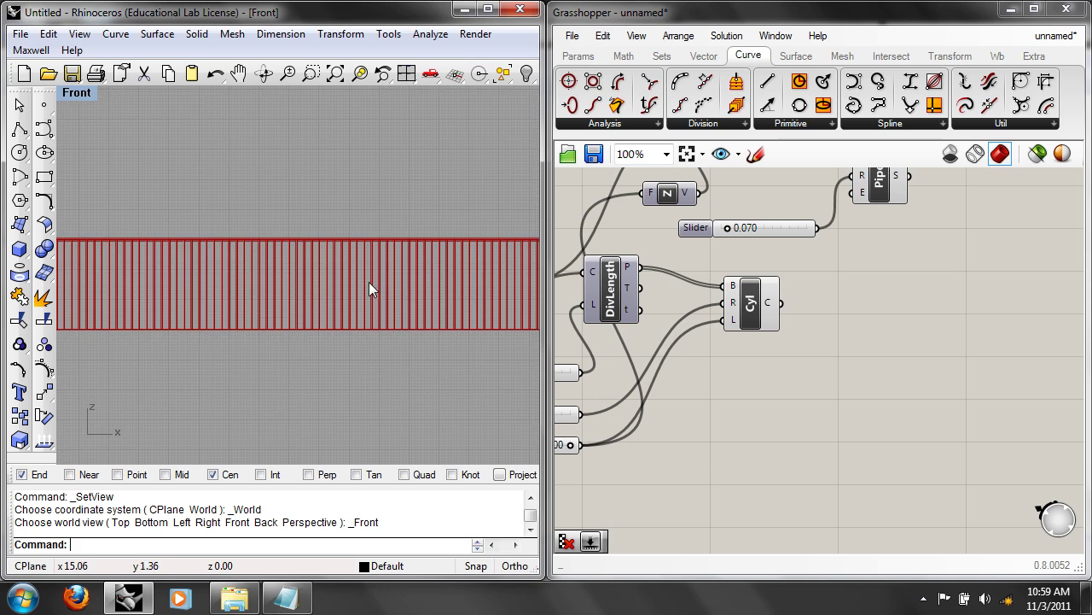
pyautogui.scroll(1, 336, 297)
# Step: Place a Cull Pattern component beside Cyl and feed the cylinders into its list input
pyautogui.moveTo(810, 277); pyautogui.dragTo(734, 379, button='right')
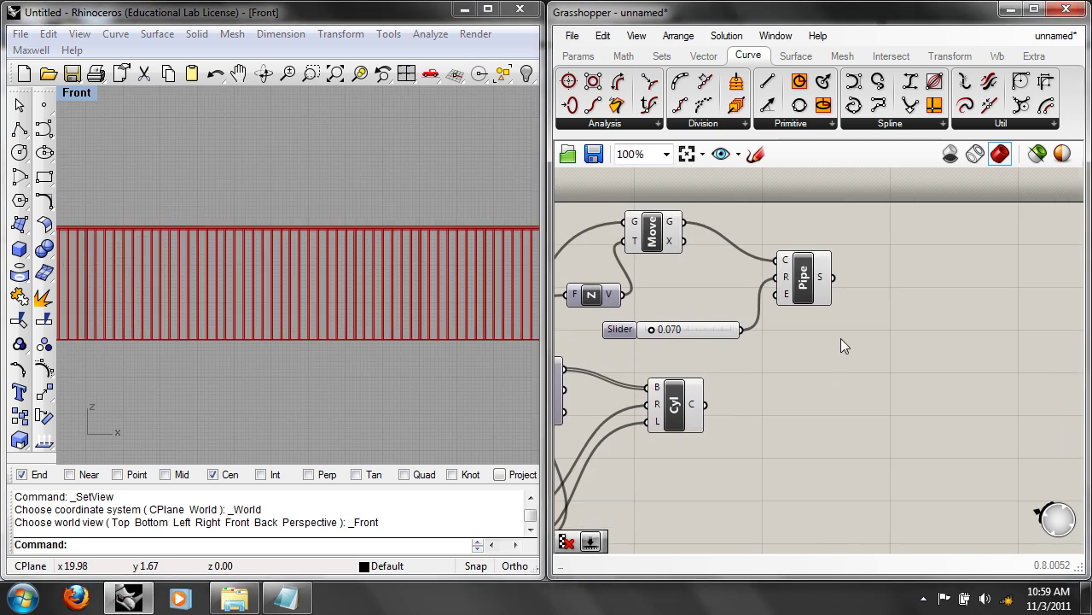
pyautogui.moveTo(775, 336); pyautogui.dragTo(975, 359, button='right')
pyautogui.moveTo(968, 432); pyautogui.dragTo(937, 401, button='right')
pyautogui.click(852, 398)
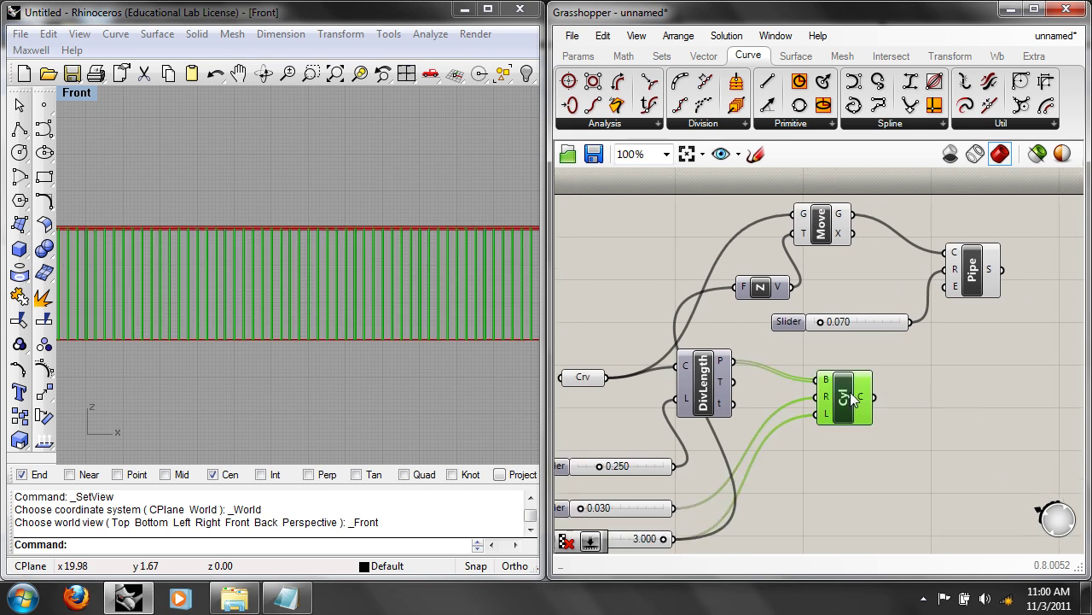
pyautogui.click(927, 411)
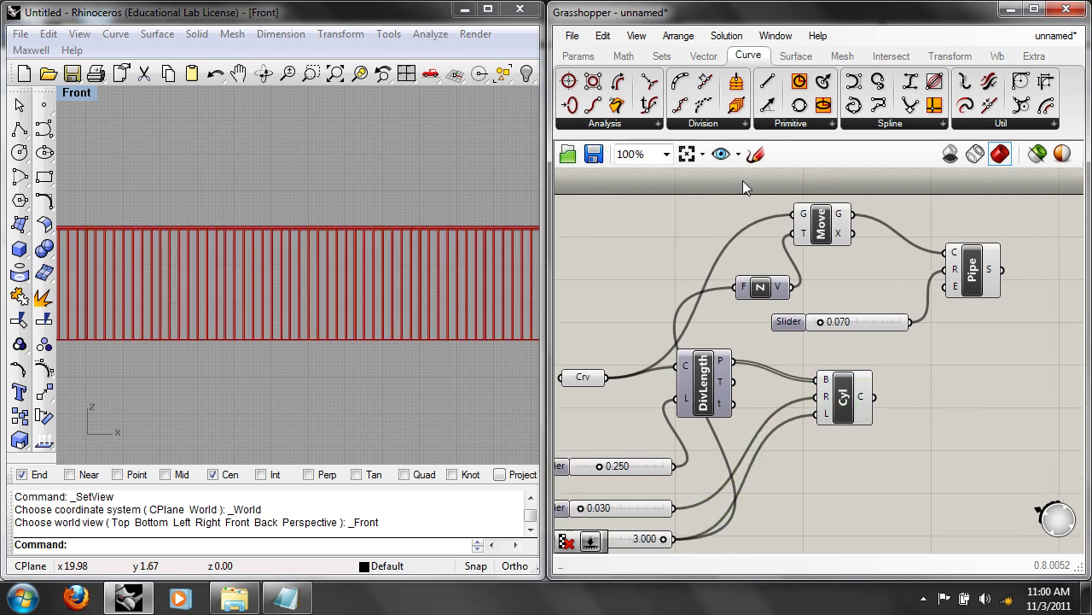
pyautogui.click(663, 55)
pyautogui.click(718, 123)
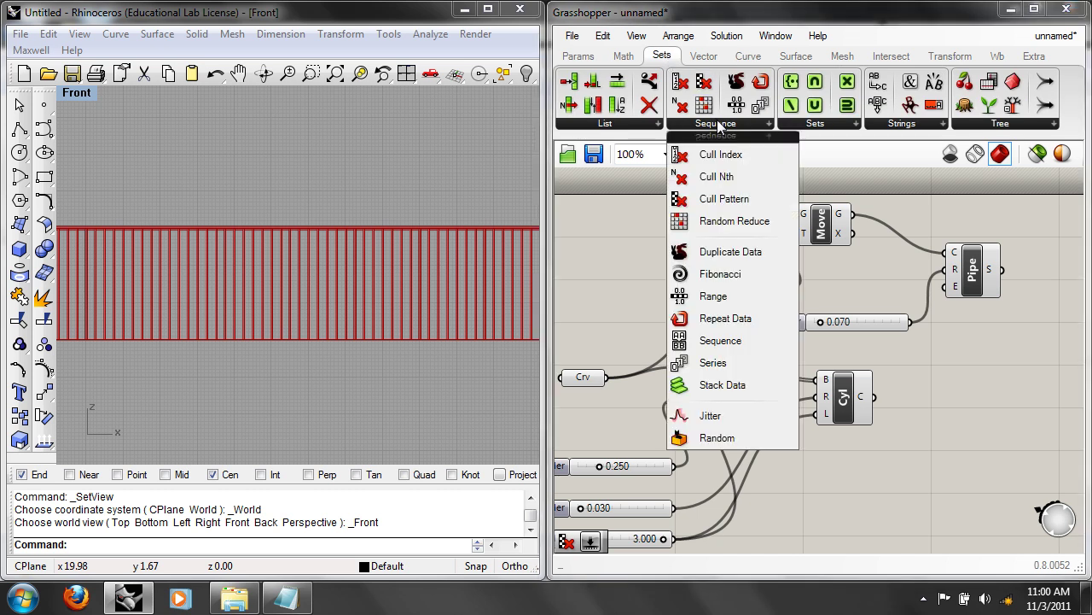
pyautogui.click(725, 198)
pyautogui.click(947, 388)
pyautogui.moveTo(874, 396); pyautogui.dragTo(951, 405)
# Step: Turn off the Cyl component's preview
pyautogui.rightClick(845, 401)
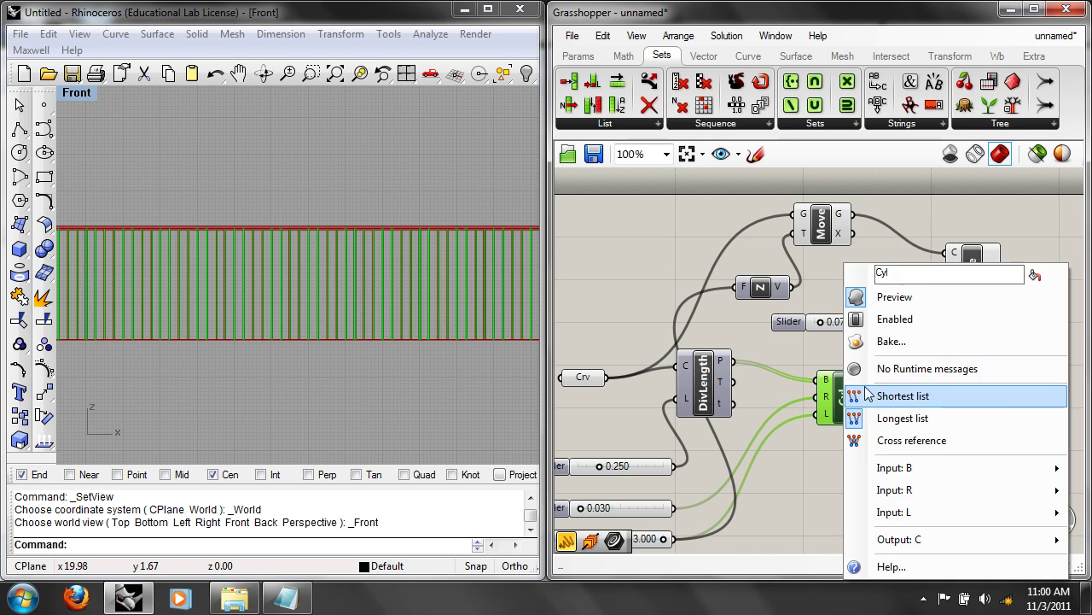
pyautogui.click(887, 298)
pyautogui.moveTo(839, 439); pyautogui.dragTo(813, 386, button='right')
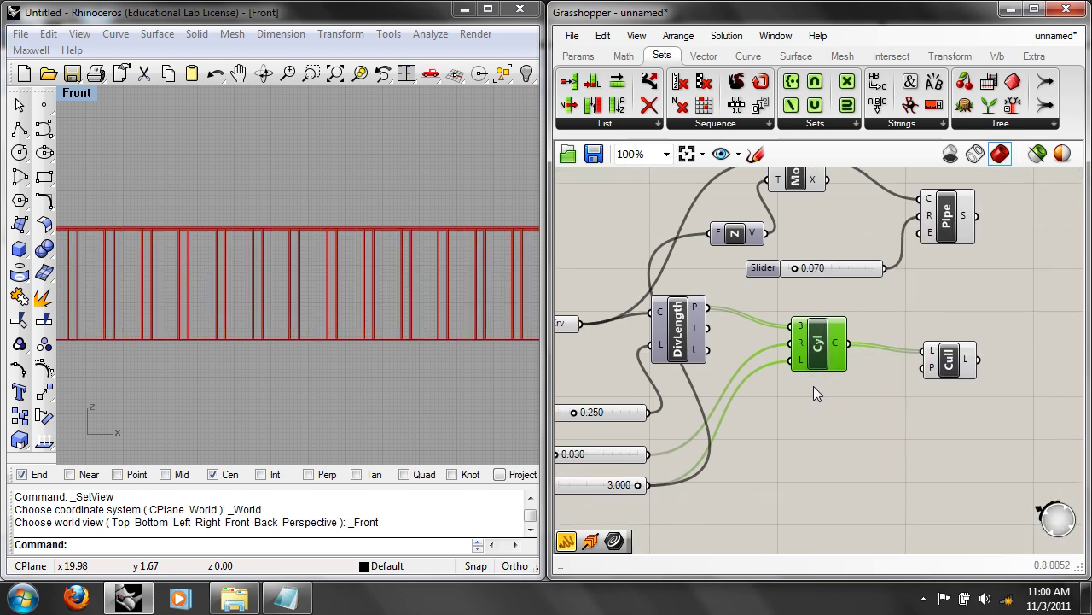
# Step: Set the Cull component's pattern input to False, False, True, True, True, True
pyautogui.rightClick(931, 365)
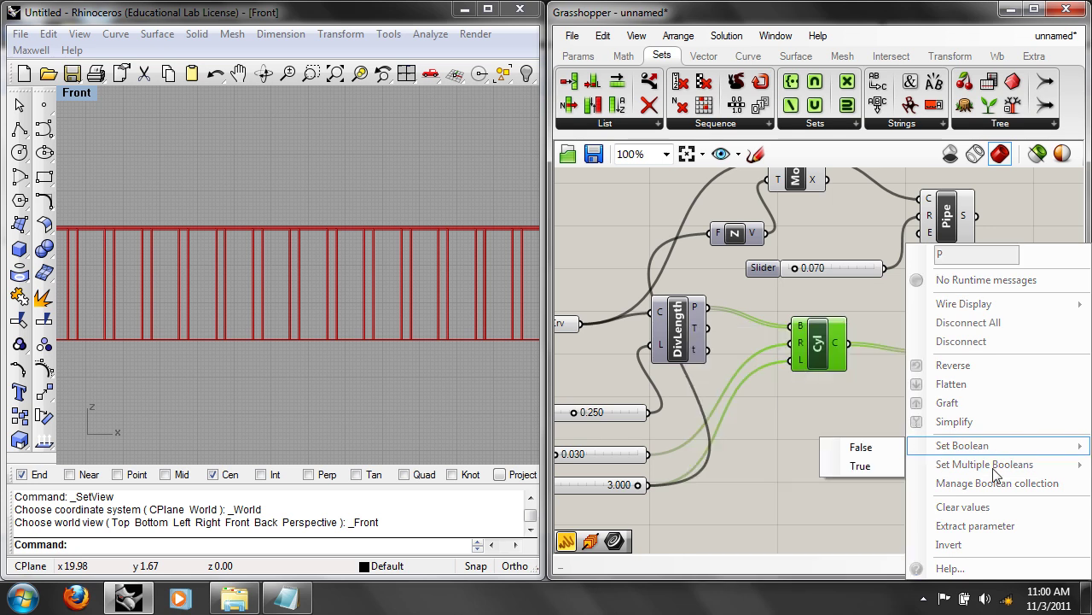
pyautogui.click(858, 468)
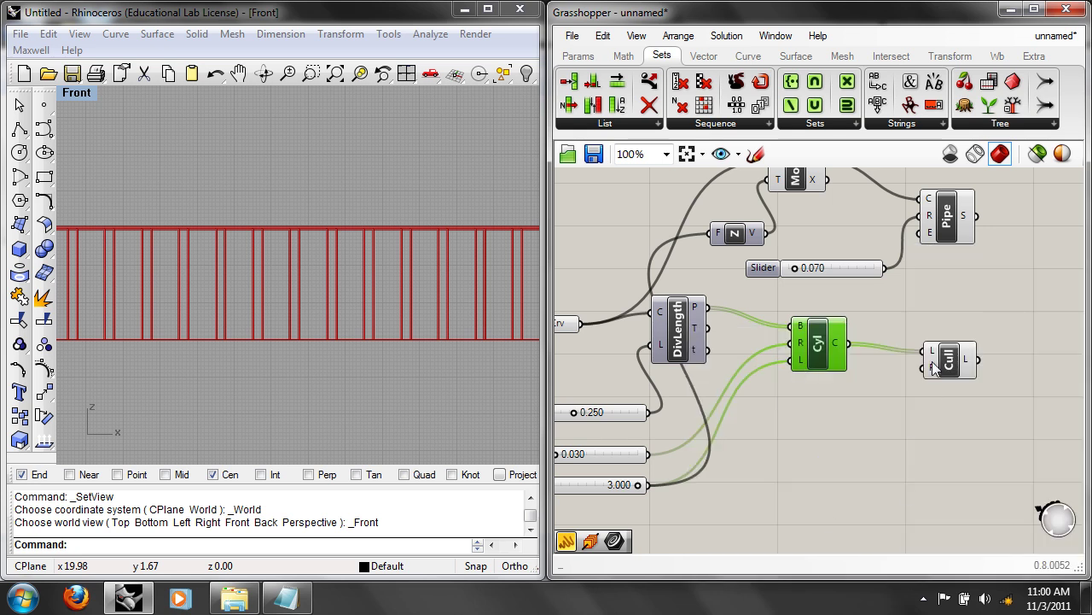
pyautogui.rightClick(935, 367)
pyautogui.moveTo(989, 464)
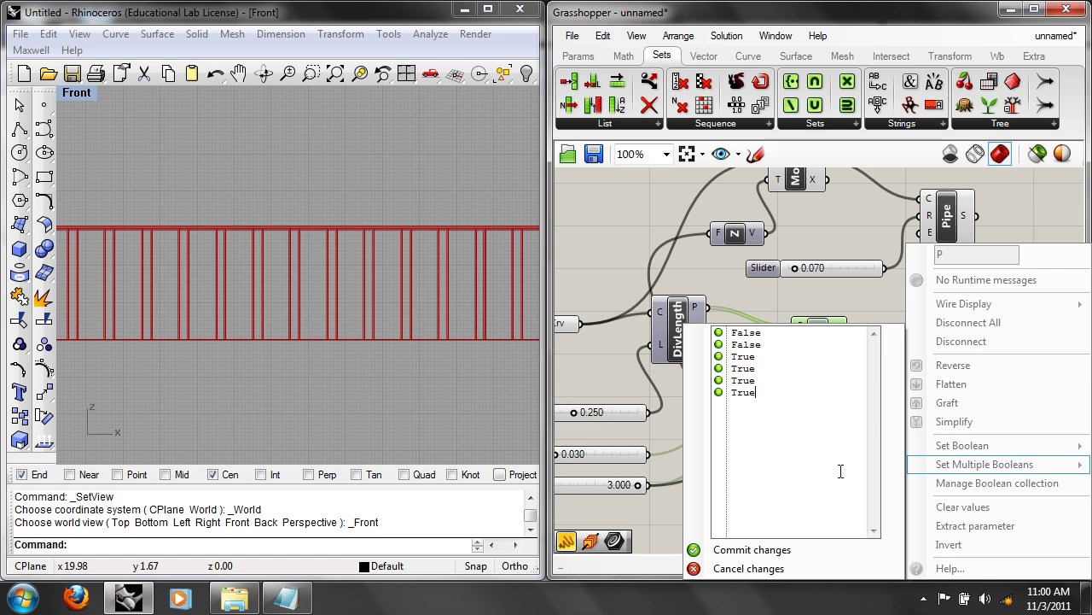
pyautogui.click(812, 549)
pyautogui.scroll(-5, 372, 353)
pyautogui.scroll(5, 318, 342)
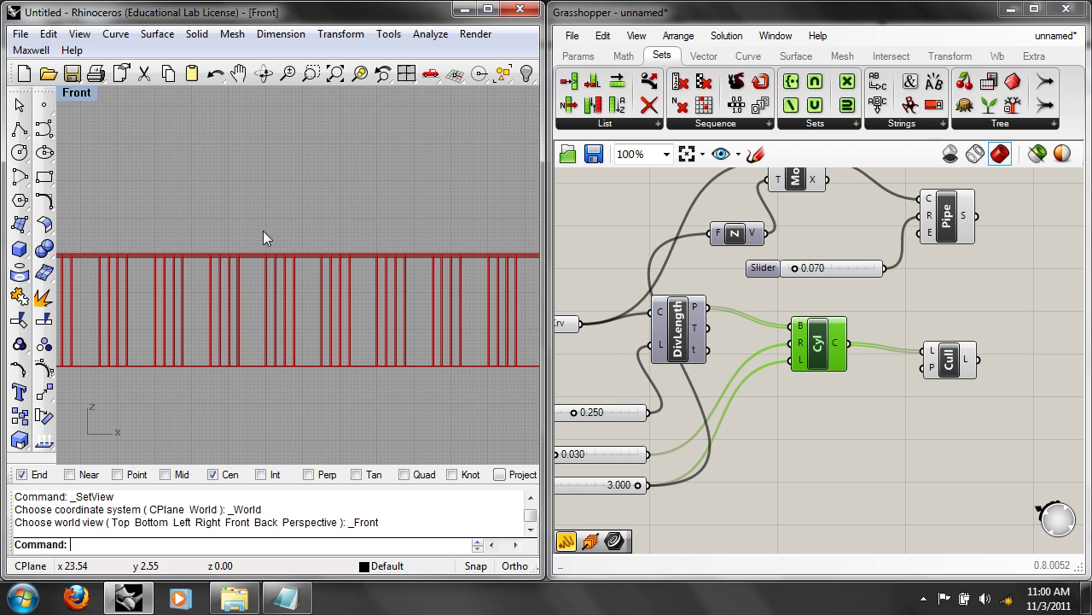
# Step: Switch the viewport to Perspective and inspect the culled railing from its end
pyautogui.click(75, 103)
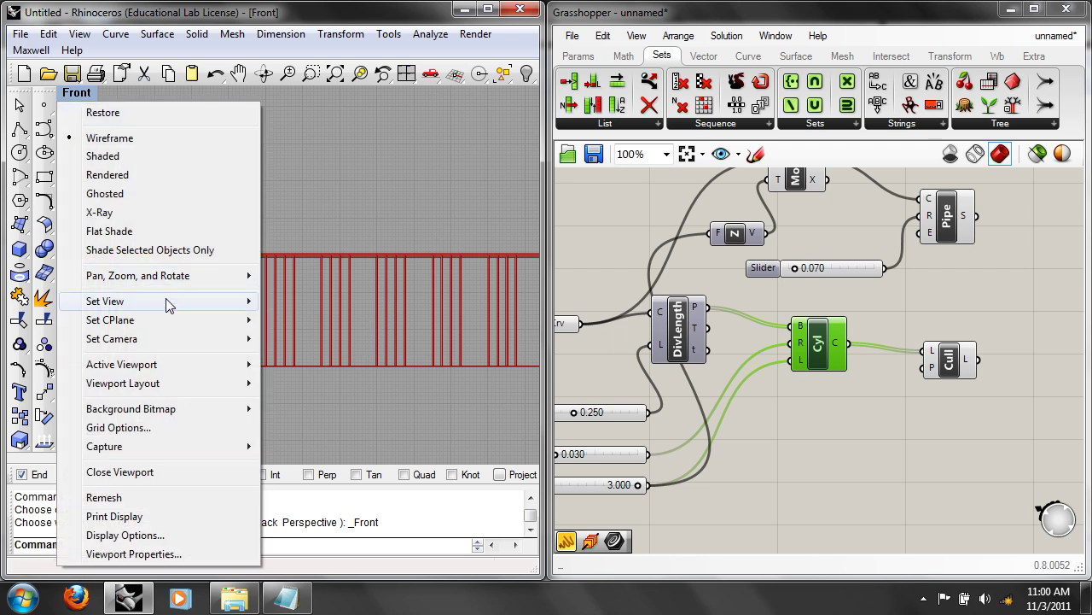
pyautogui.moveTo(248, 300)
pyautogui.click(335, 439)
pyautogui.moveTo(298, 366); pyautogui.dragTo(488, 290, button='right')
pyautogui.moveTo(352, 291); pyautogui.dragTo(270, 278, button='right')
pyautogui.scroll(-1, 891, 286)
# Step: Turn off the preview of the railing components from Move, Z and DivLength through Cyl, Pipe and Cull
pyautogui.moveTo(980, 429); pyautogui.dragTo(665, 212)
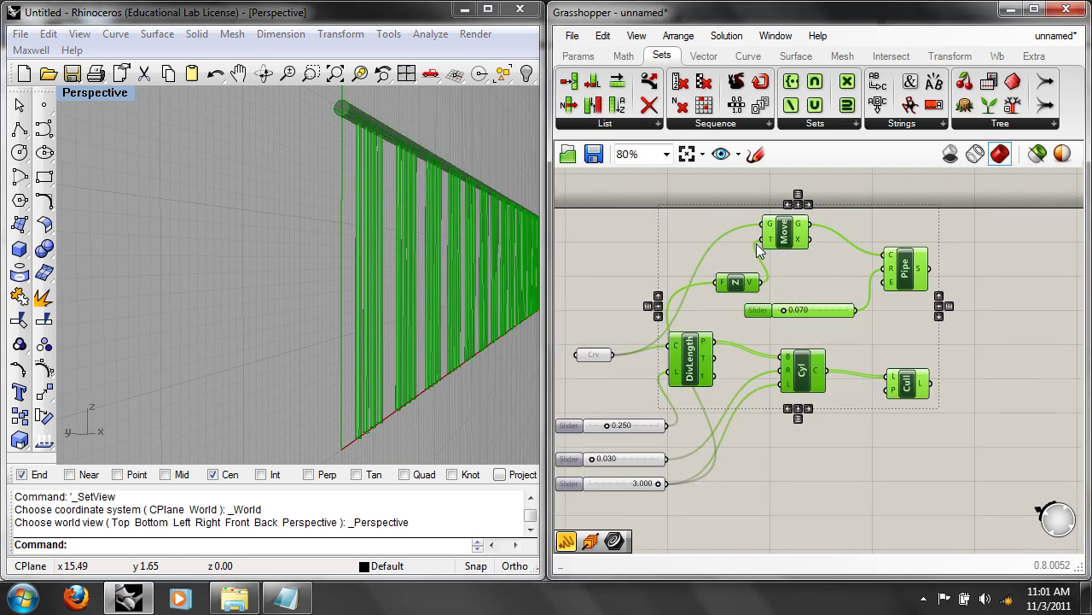
pyautogui.rightClick(868, 215)
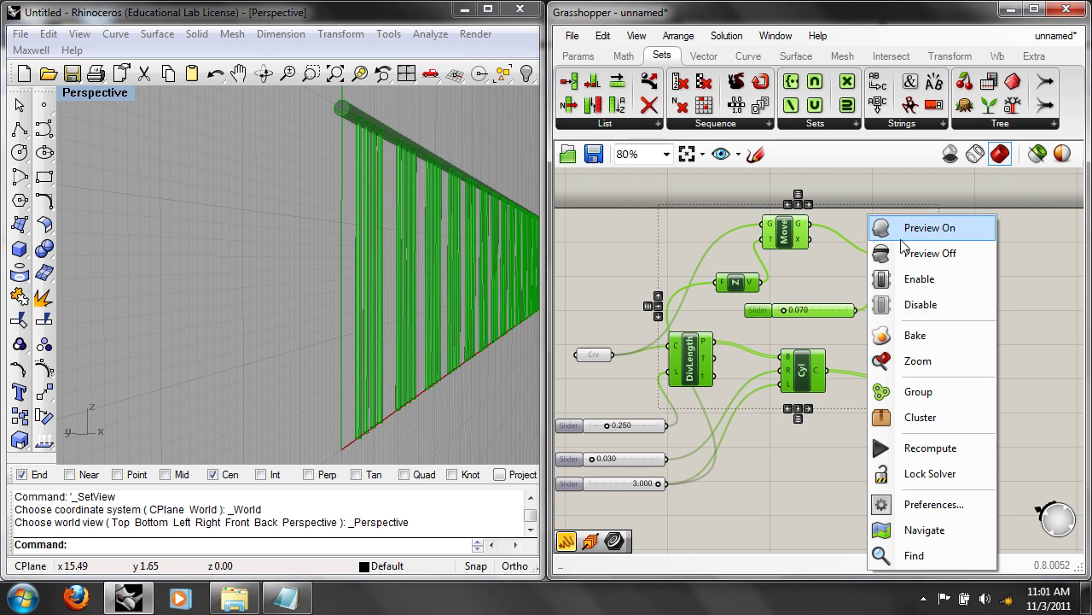
pyautogui.click(897, 228)
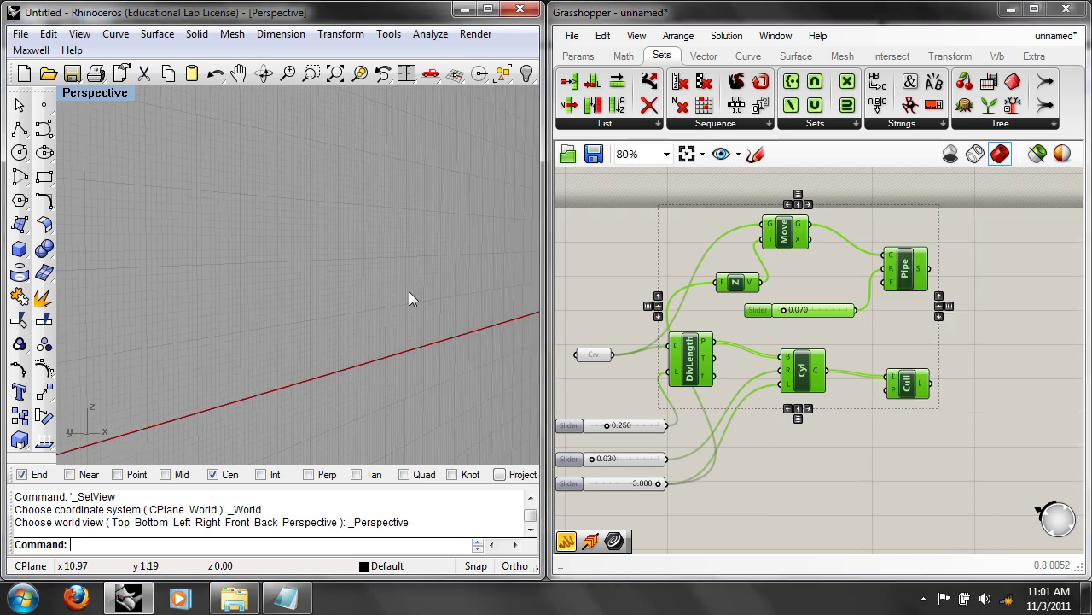
pyautogui.click(850, 455)
# Step: Move the Crv parameter farther away from the DivLength component
pyautogui.moveTo(642, 356); pyautogui.dragTo(764, 391, button='right')
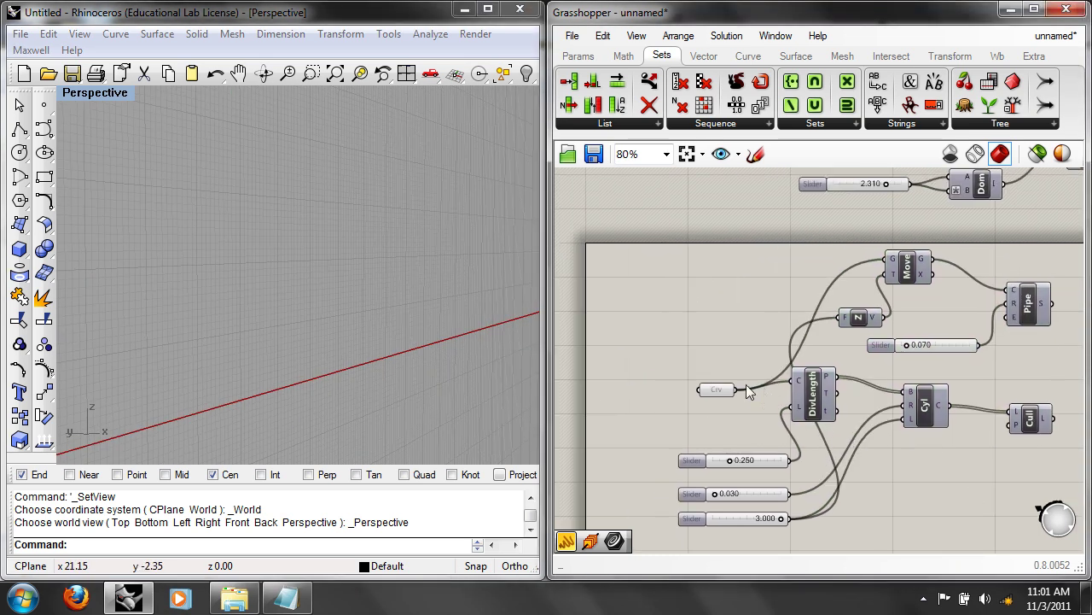
pyautogui.moveTo(724, 390); pyautogui.dragTo(654, 391)
pyautogui.moveTo(695, 422); pyautogui.dragTo(784, 375, button='right')
# Step: Examine the source curve's corner and full extent in the Perspective view alongside the definition it feeds
pyautogui.moveTo(514, 328); pyautogui.dragTo(430, 291, button='right')
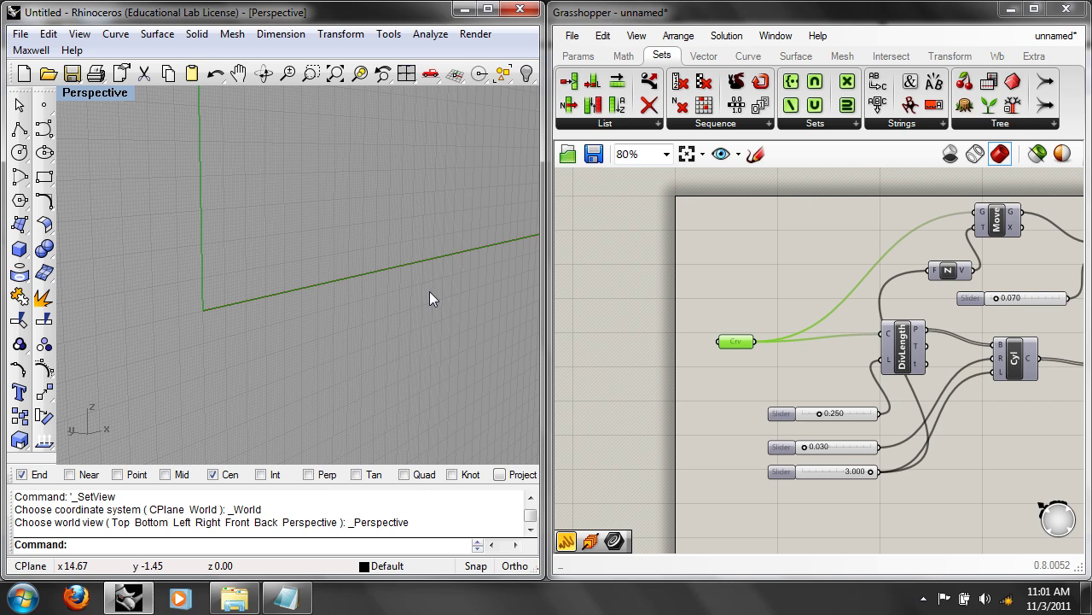
pyautogui.moveTo(429, 291); pyautogui.dragTo(504, 340, button='right')
pyautogui.moveTo(757, 339); pyautogui.dragTo(771, 318, button='right')
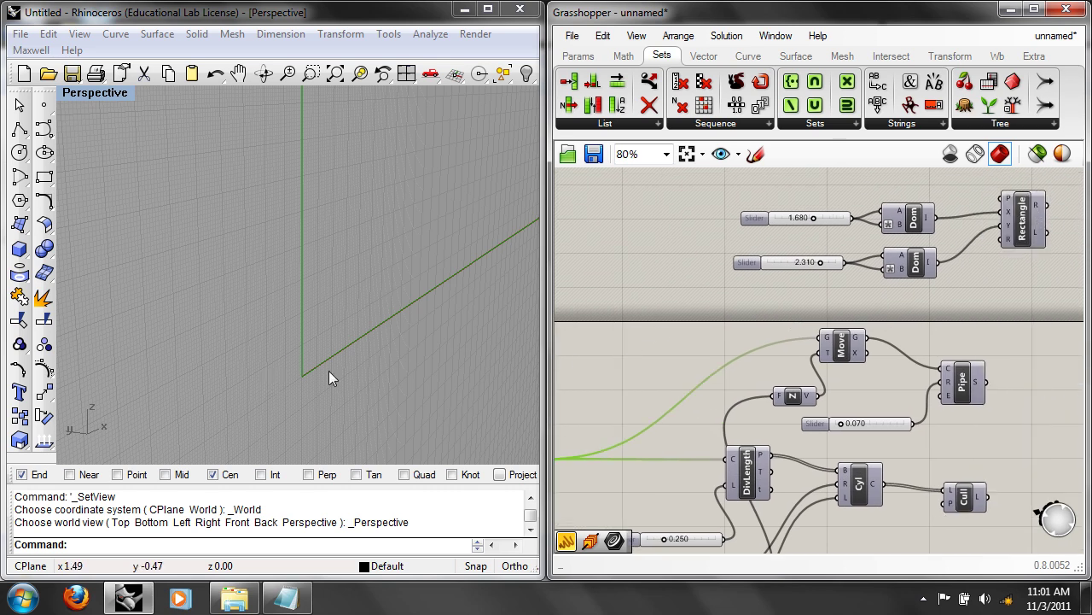
pyautogui.keyDown('shift'); pyautogui.moveTo(381, 332); pyautogui.dragTo(192, 394, button='right'); pyautogui.keyUp('shift')
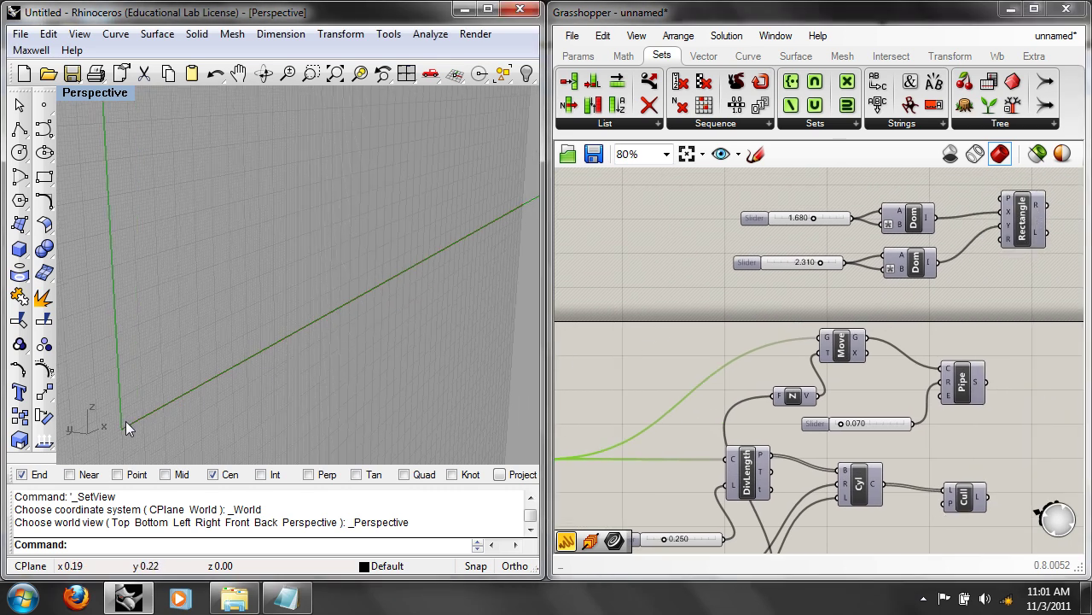
pyautogui.scroll(-3, 300, 310)
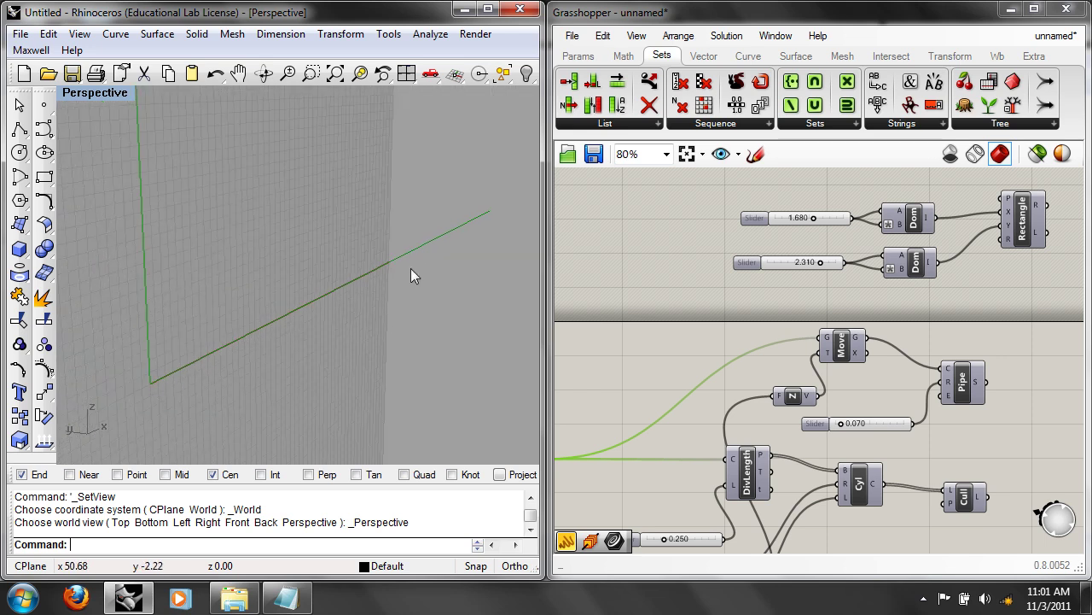
pyautogui.moveTo(668, 302); pyautogui.dragTo(722, 292, button='right')
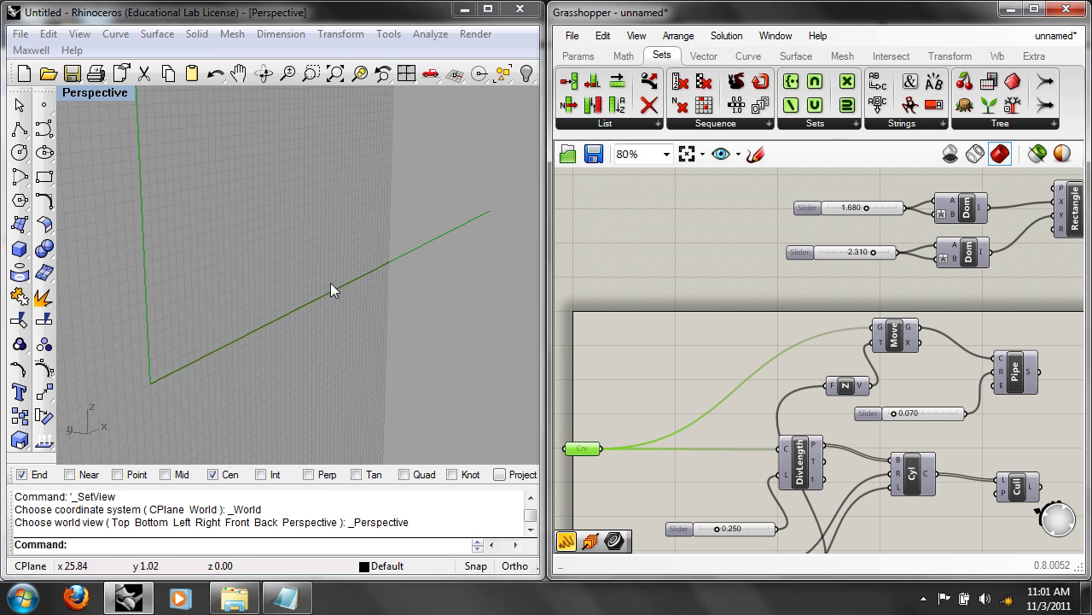
pyautogui.moveTo(657, 305); pyautogui.dragTo(706, 318, button='right')
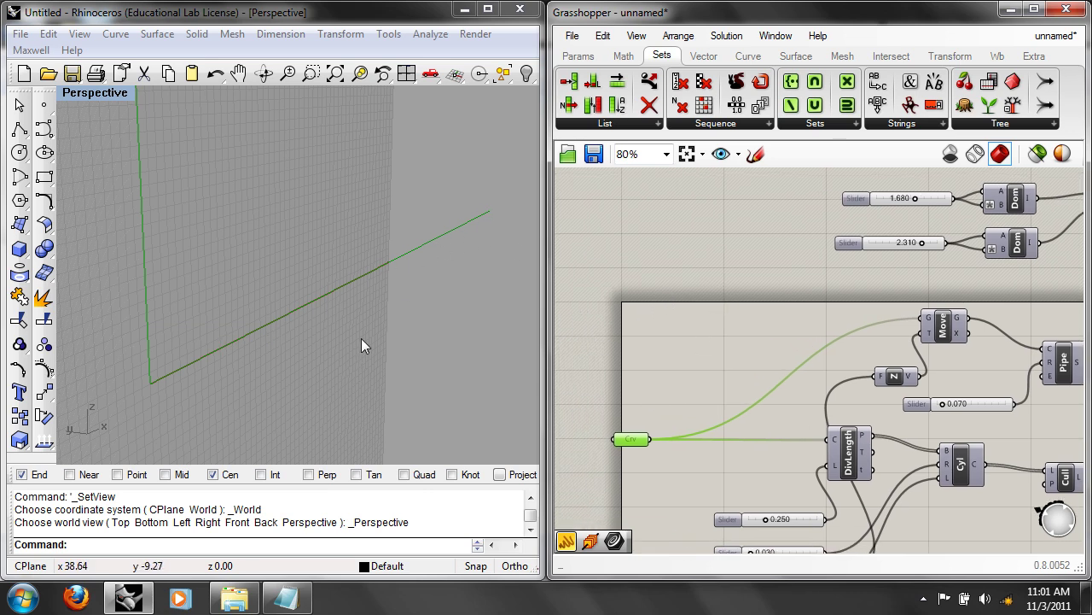
# Step: Turn on the preview of the Rectangle component and look at its rectangle at the corner of the curve
pyautogui.moveTo(861, 291); pyautogui.dragTo(756, 353, button='right')
pyautogui.click(1035, 247)
pyautogui.rightClick(1033, 249)
pyautogui.click(913, 251)
pyautogui.moveTo(298, 310); pyautogui.dragTo(222, 347, button='right')
pyautogui.scroll(3, 262, 349)
pyautogui.scroll(-3, 362, 277)
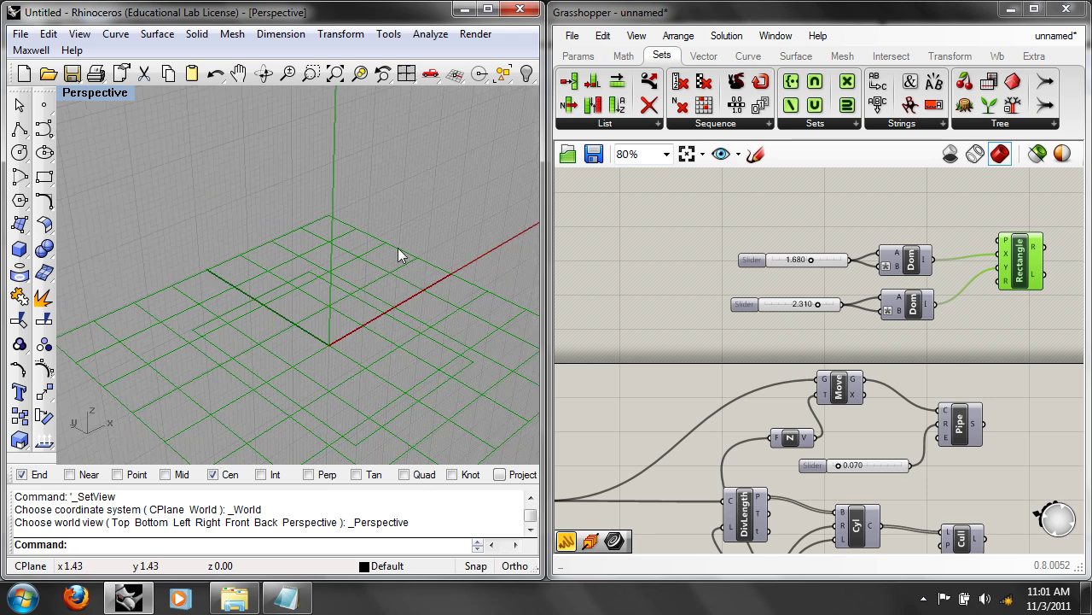
# Step: Set the sliders driving the Rectangle's X and Y domains to 0.705 and 1.710, and compare the rectangle with the curve
pyautogui.moveTo(812, 258); pyautogui.dragTo(789, 260)
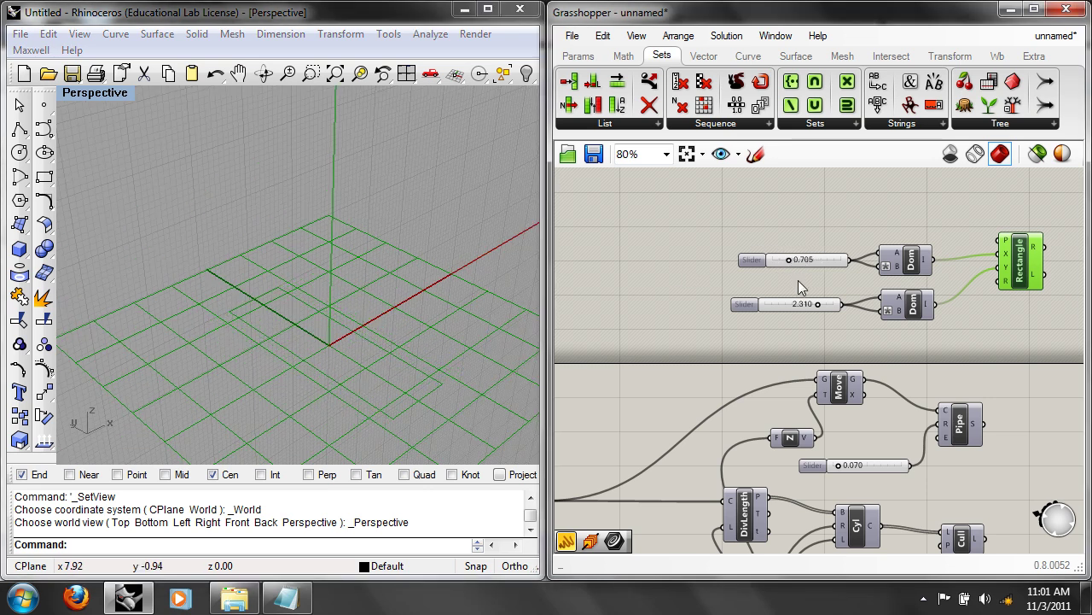
pyautogui.moveTo(815, 309); pyautogui.dragTo(804, 303)
pyautogui.moveTo(465, 326); pyautogui.dragTo(285, 303, button='right')
pyautogui.moveTo(485, 216); pyautogui.dragTo(290, 302, button='right')
pyautogui.moveTo(64, 410); pyautogui.dragTo(168, 347, button='right')
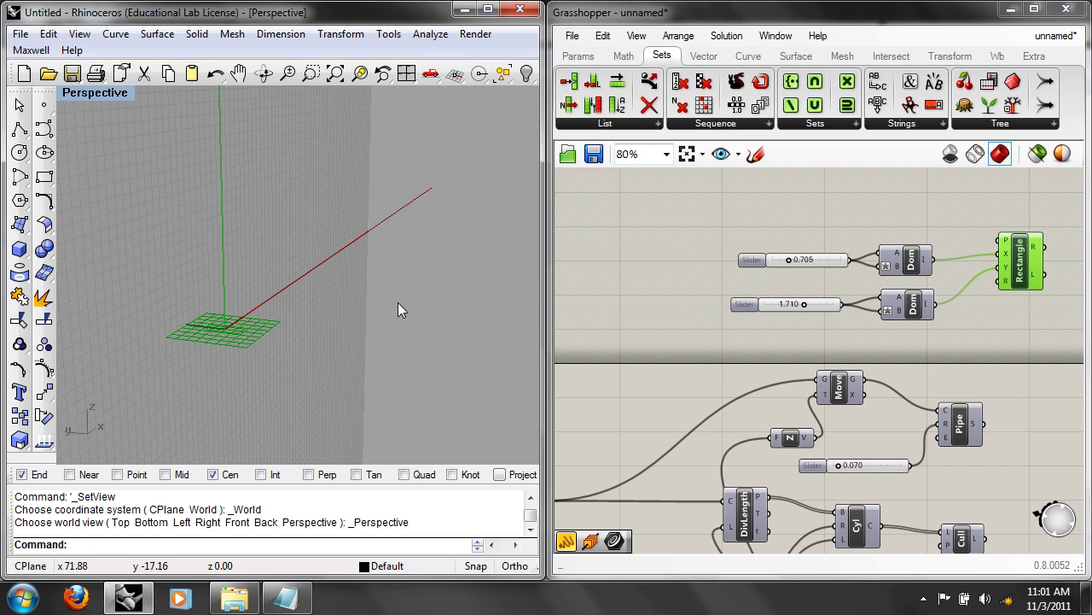
pyautogui.moveTo(433, 275); pyautogui.dragTo(409, 276, button='right')
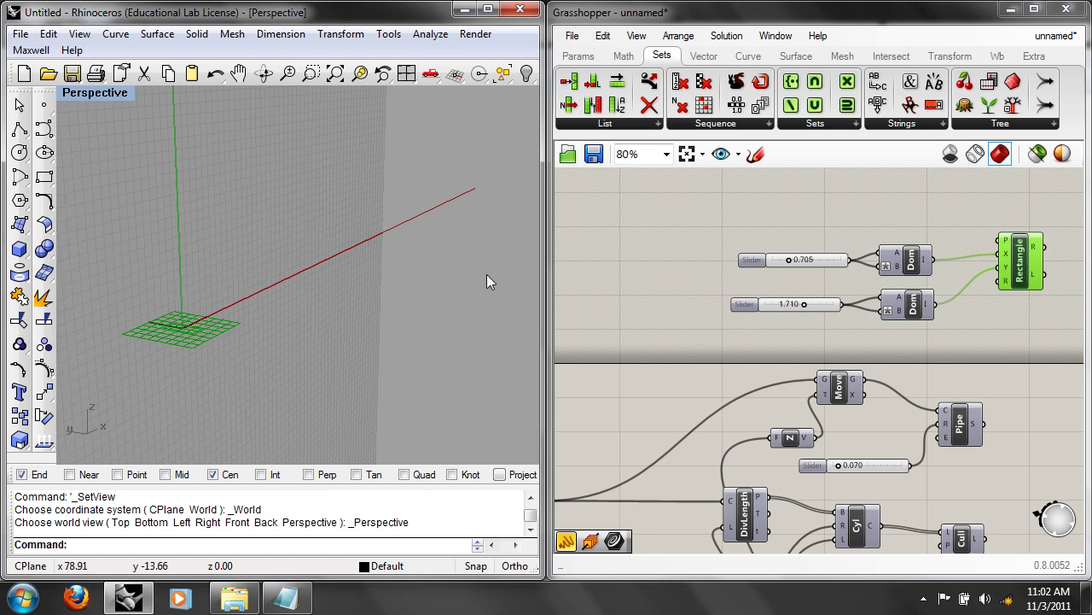
# Step: Turn off the preview of the Rectangle component
pyautogui.rightClick(1018, 262)
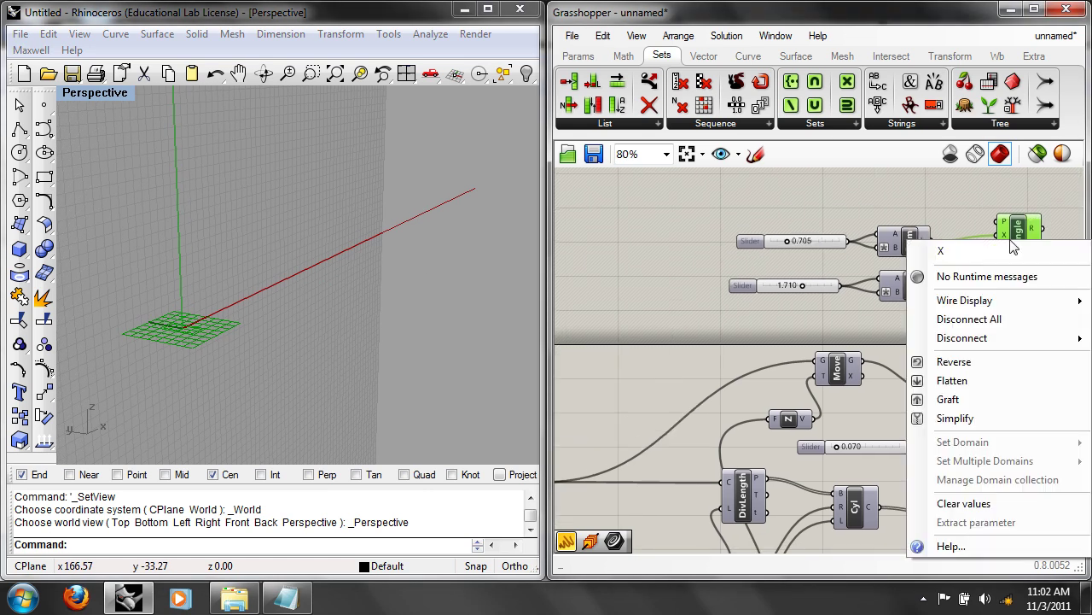
pyautogui.click(1011, 224)
pyautogui.rightClick(1020, 228)
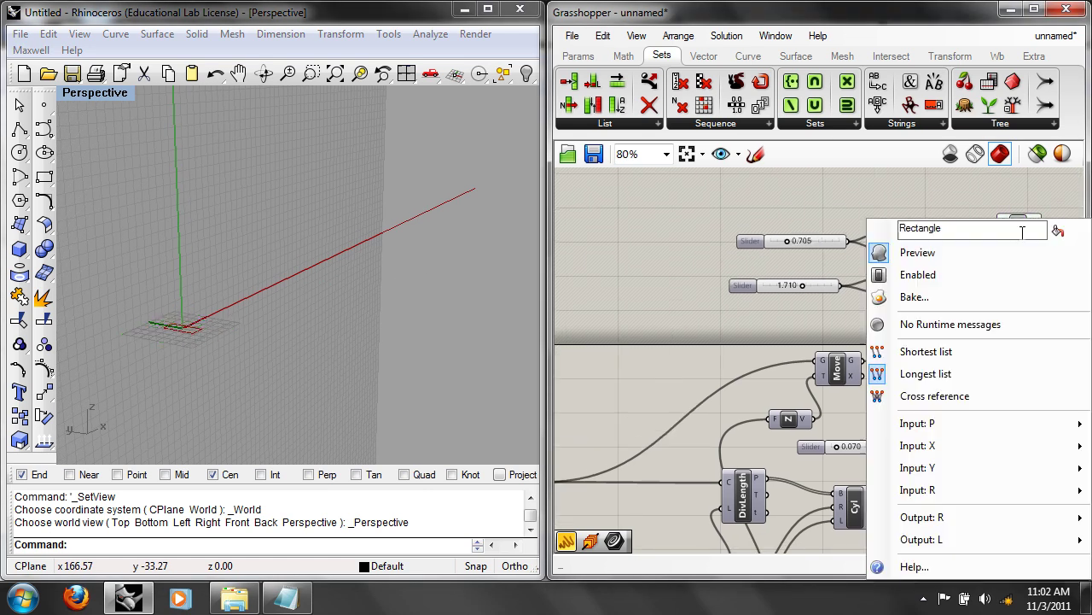
pyautogui.click(896, 273)
# Step: Move the Crv parameter farther from the definition and add a Perp Frames component fed by that curve
pyautogui.moveTo(650, 326); pyautogui.dragTo(787, 285, button='right')
pyautogui.moveTo(663, 442); pyautogui.dragTo(608, 436)
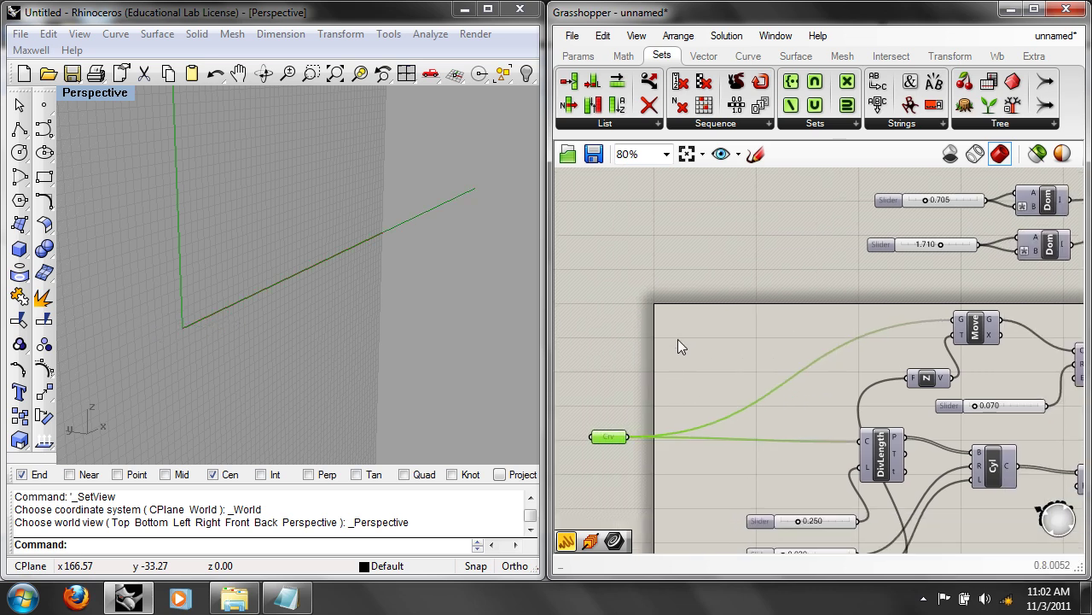
pyautogui.doubleClick(674, 321)
pyautogui.click(817, 124)
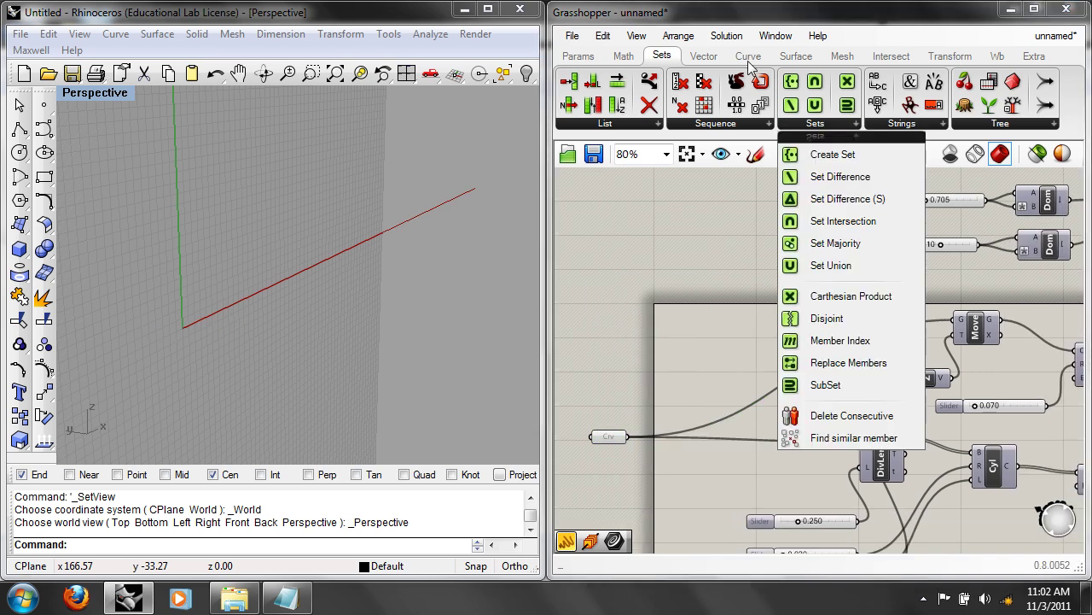
pyautogui.click(749, 55)
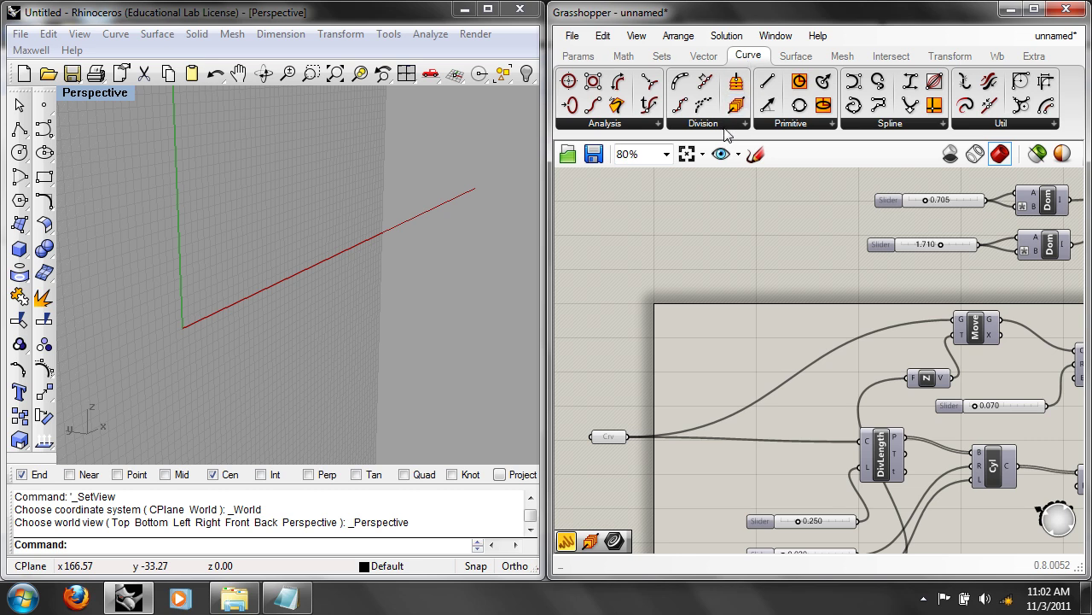
pyautogui.click(724, 128)
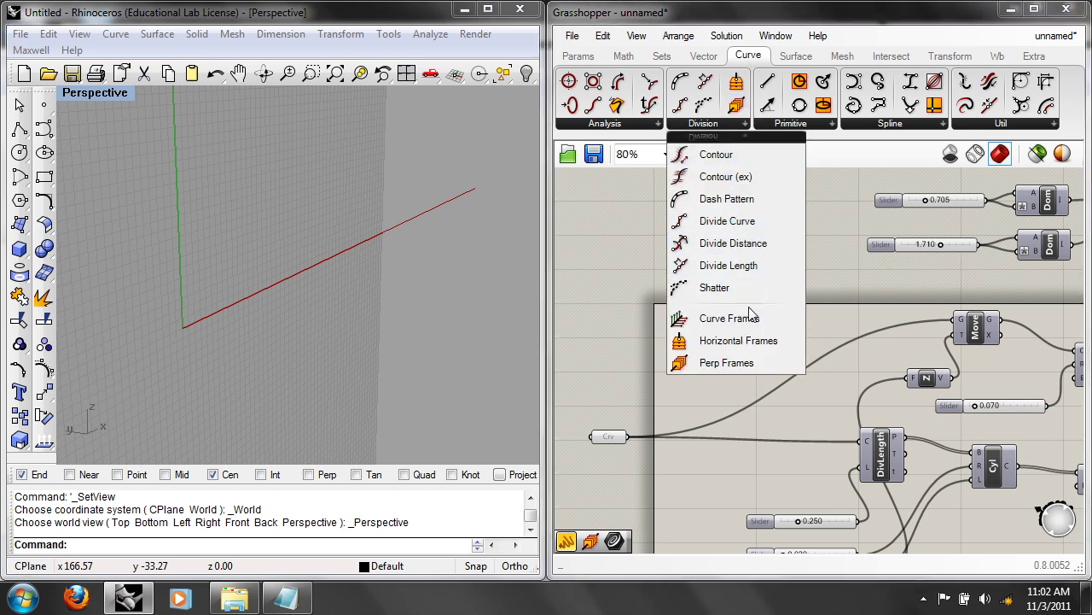
pyautogui.moveTo(738, 369); pyautogui.dragTo(702, 367)
pyautogui.moveTo(629, 436); pyautogui.dragTo(686, 353)
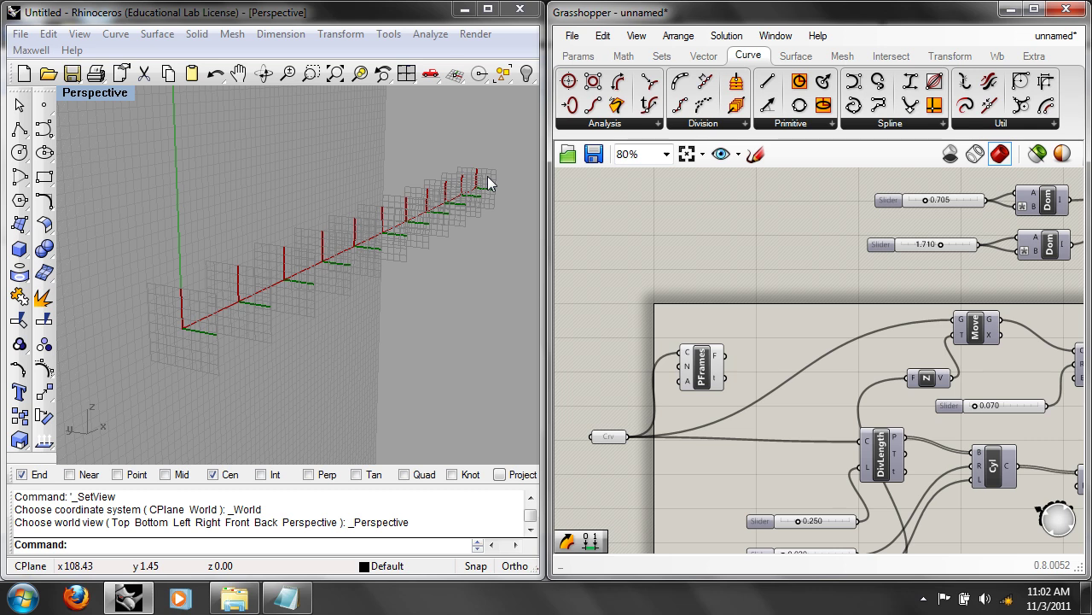
# Step: Connect the frames output of PFrames to the plane input P of the Rectangle component
pyautogui.moveTo(724, 355); pyautogui.dragTo(785, 289)
pyautogui.moveTo(741, 353); pyautogui.dragTo(659, 405, button='right')
pyautogui.moveTo(646, 413); pyautogui.dragTo(1011, 232)
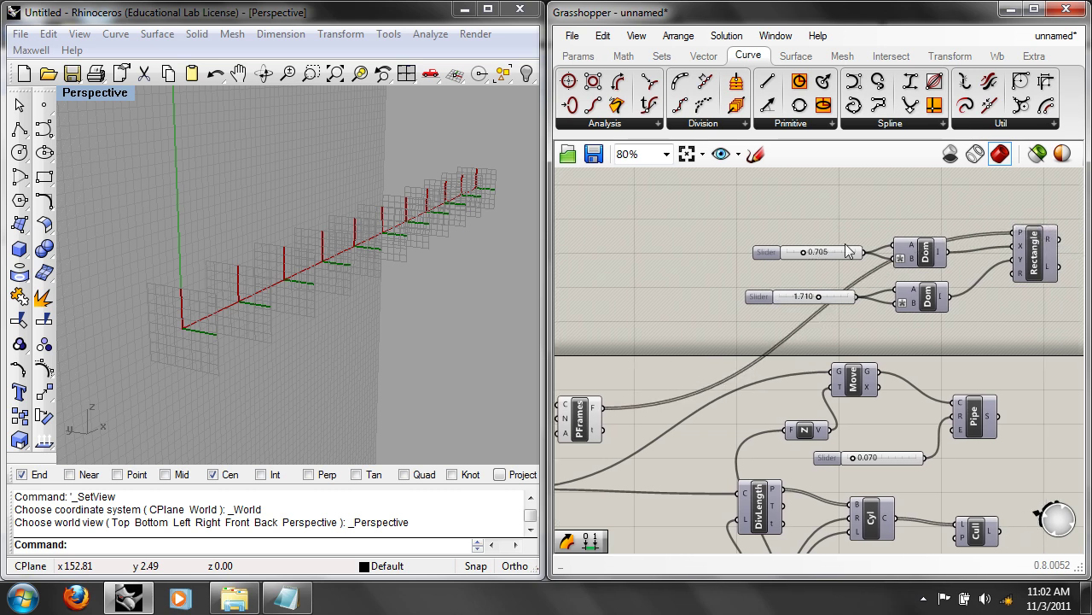
# Step: Turn the Rectangle component's preview back on and inspect the rectangles placed along the curve
pyautogui.click(1034, 245)
pyautogui.rightClick(1035, 246)
pyautogui.click(967, 250)
pyautogui.moveTo(409, 317); pyautogui.dragTo(161, 328, button='right')
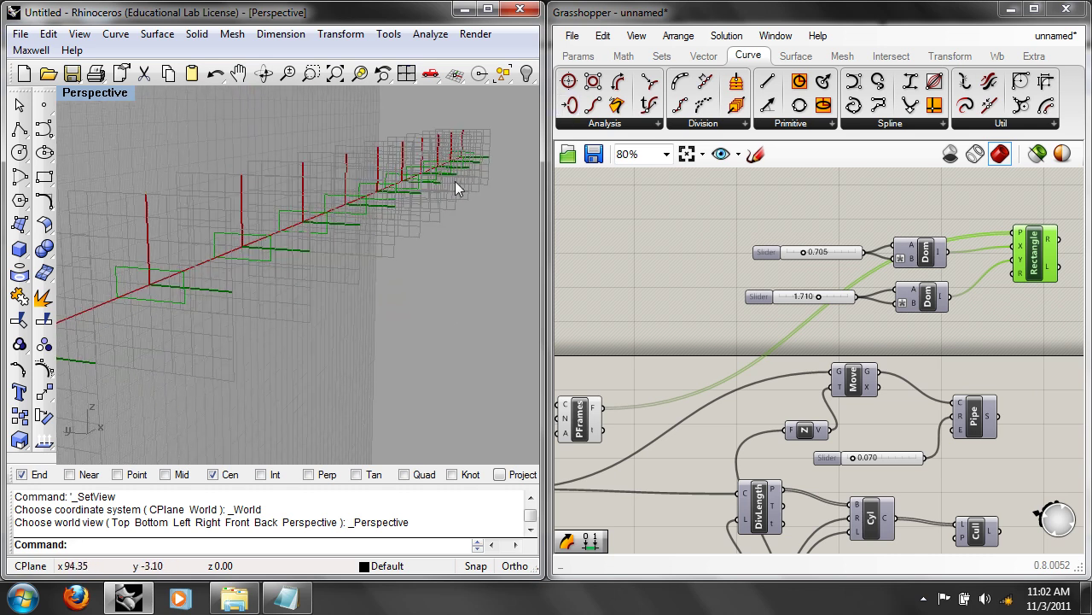
# Step: Highlight the PFrames and Rectangle components in turn to examine how the frames along the curve orient the rectangles
pyautogui.moveTo(676, 283); pyautogui.dragTo(779, 248, button='right')
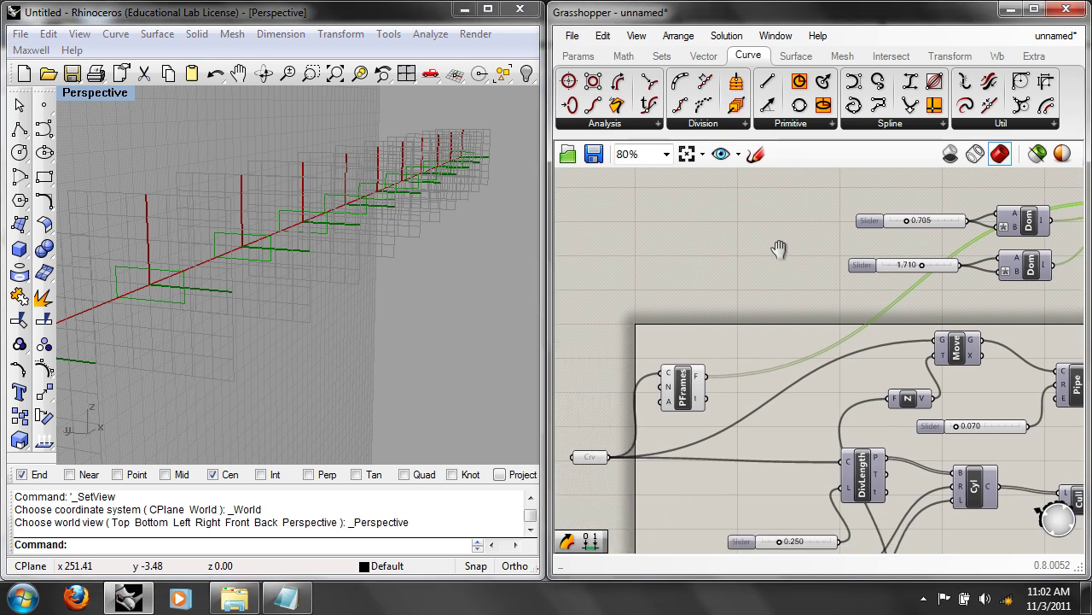
pyautogui.click(690, 386)
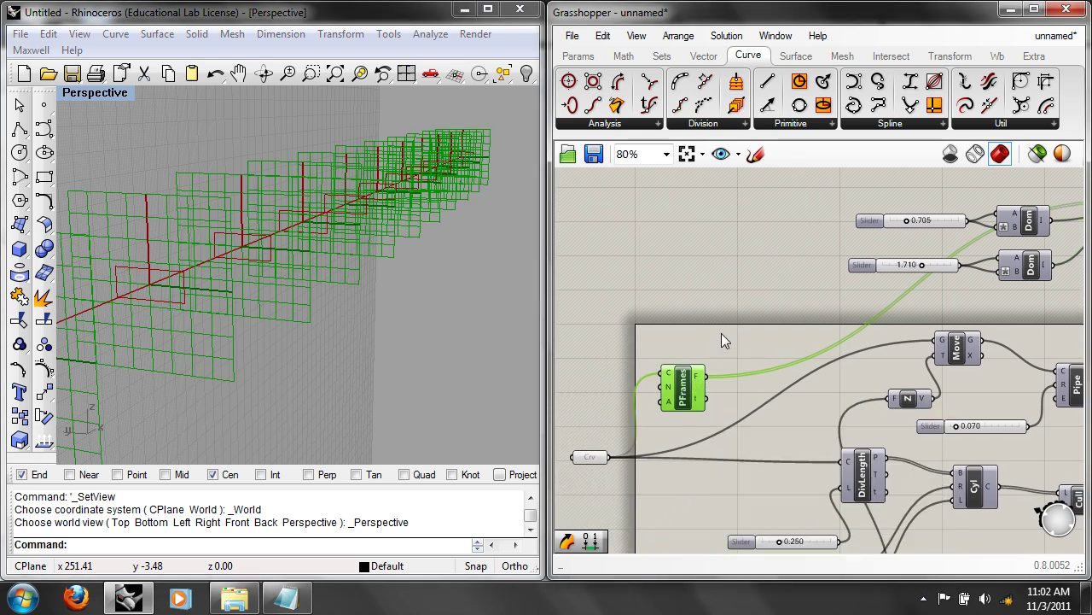
pyautogui.moveTo(699, 383); pyautogui.dragTo(581, 408, button='right')
pyautogui.click(1019, 240)
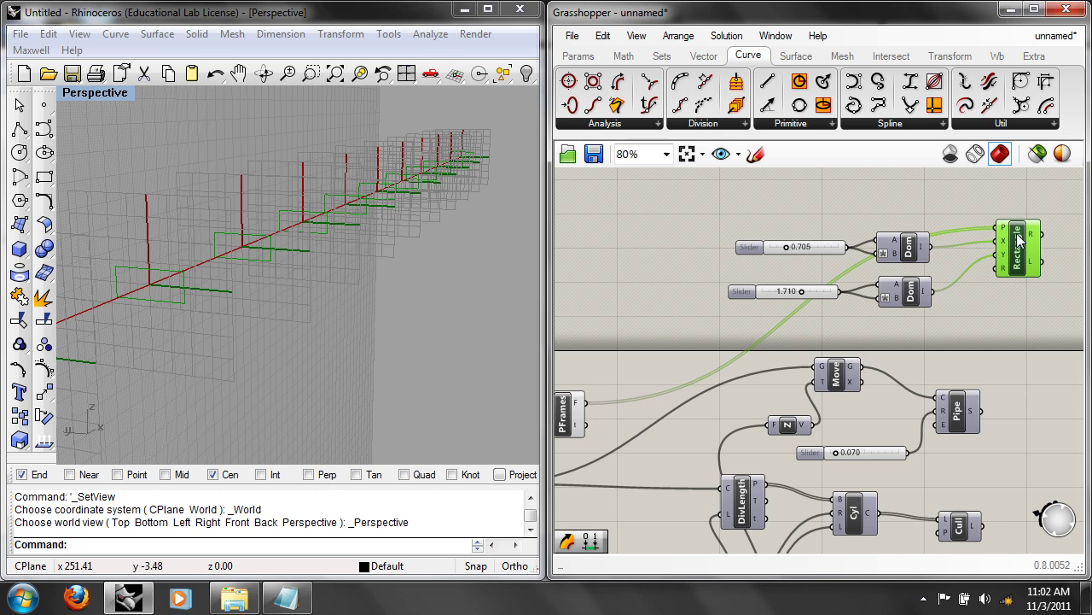
pyautogui.moveTo(776, 333); pyautogui.dragTo(981, 308, button='right')
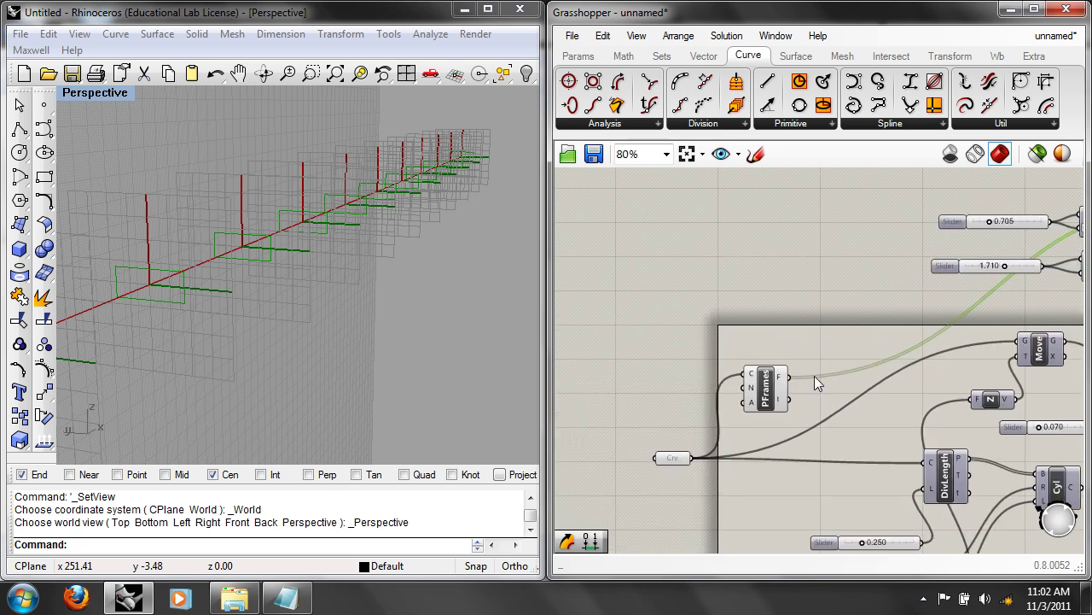
pyautogui.click(772, 393)
pyautogui.click(669, 461)
pyautogui.click(698, 378)
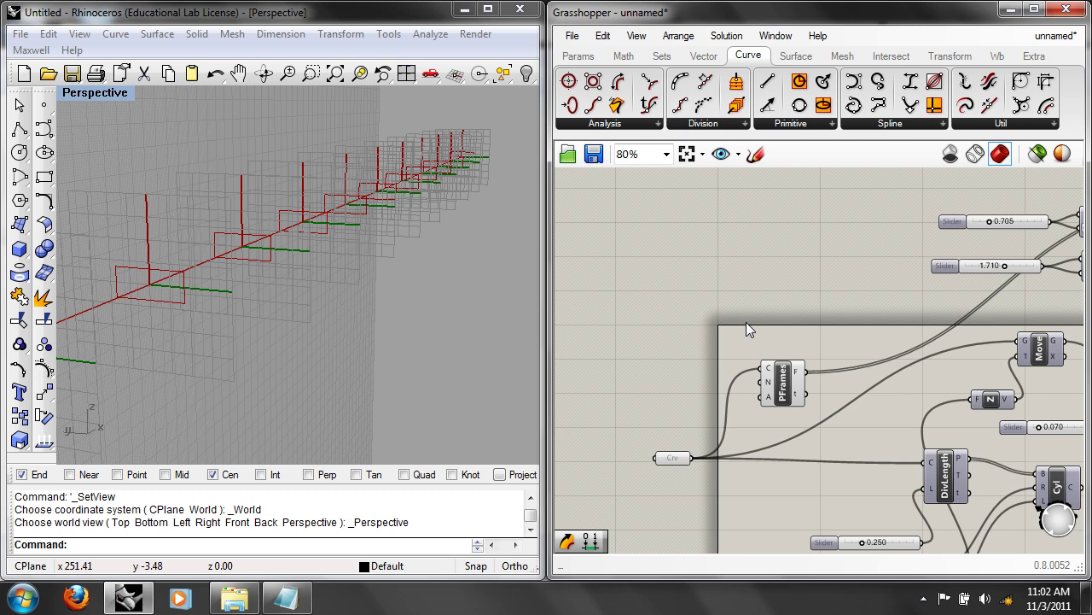
# Step: Set the number of segments N of the PFrames component to 1 and inspect the frames in the Perspective view
pyautogui.moveTo(746, 322); pyautogui.dragTo(652, 302, button='right')
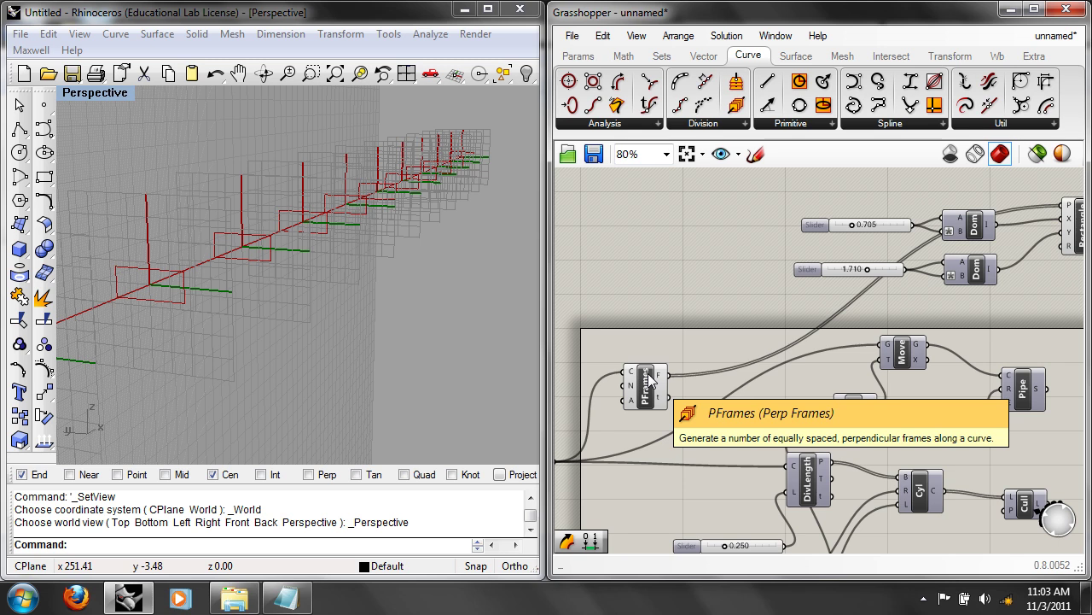
pyautogui.scroll(-5, 276, 276)
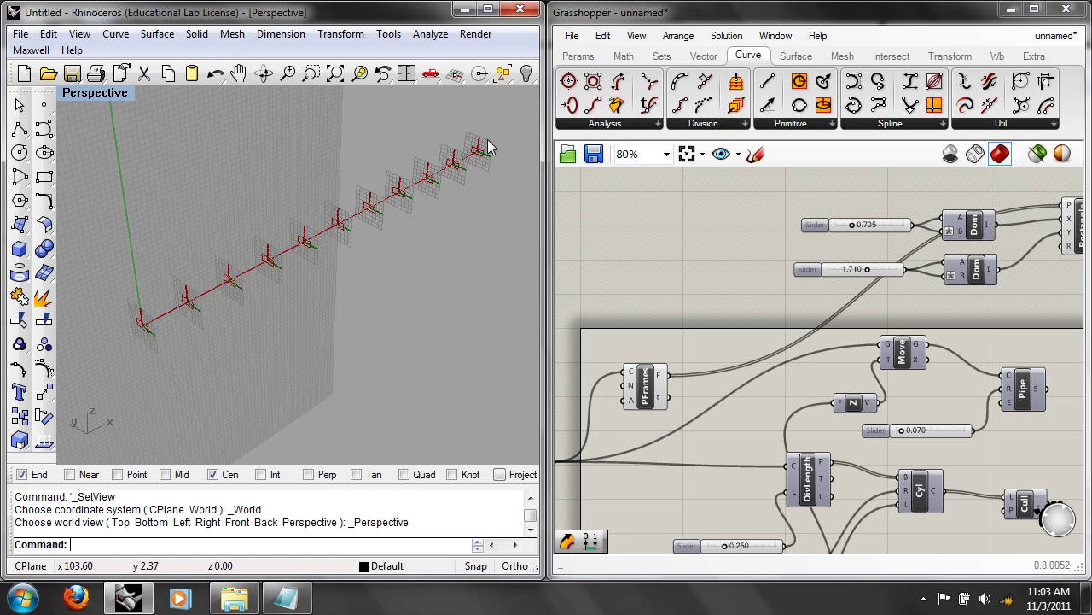
pyautogui.rightClick(633, 387)
pyautogui.moveTo(775, 437)
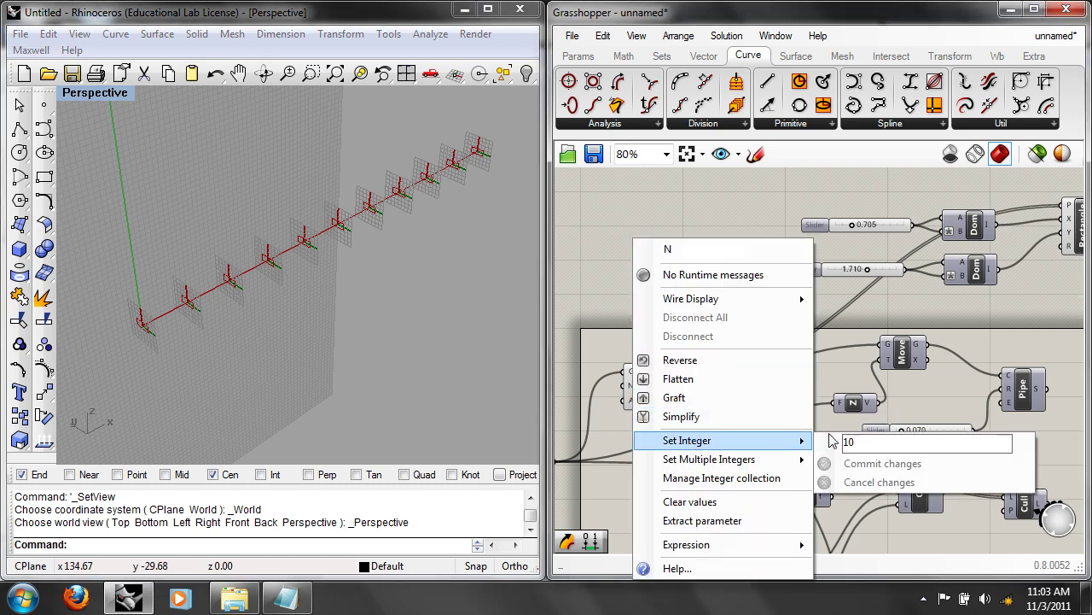
pyautogui.click(865, 443)
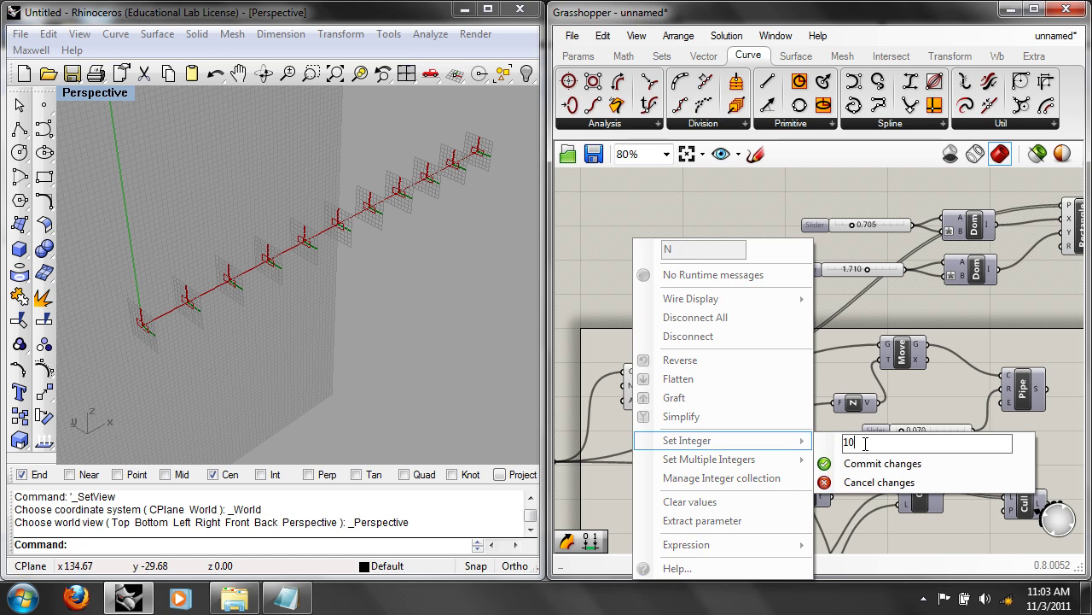
pyautogui.click(882, 463)
pyautogui.moveTo(426, 328); pyautogui.dragTo(429, 276, button='right')
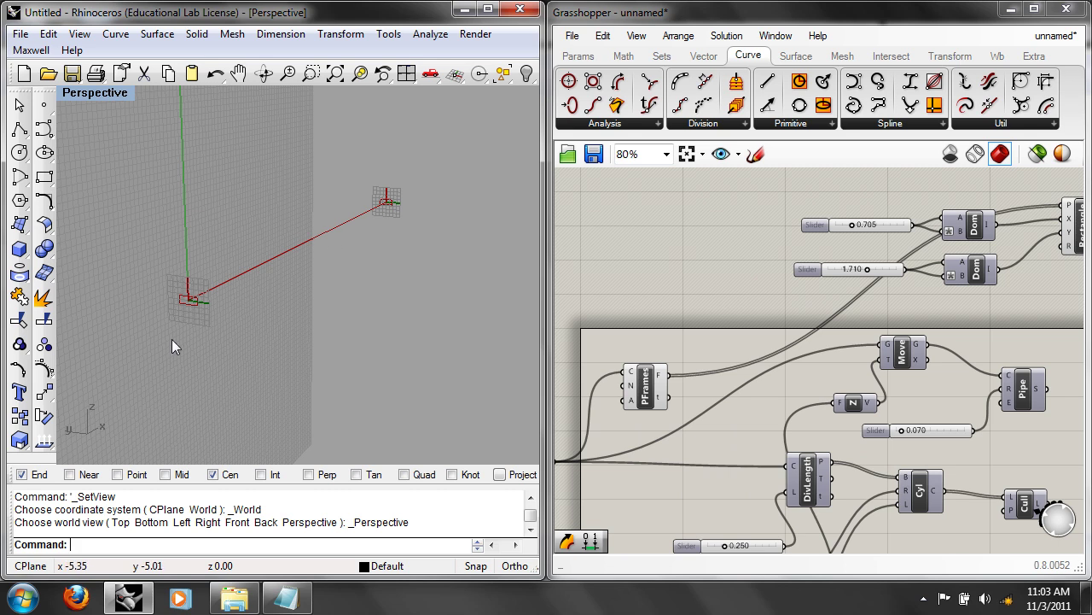
pyautogui.moveTo(204, 286); pyautogui.dragTo(273, 303, button='right')
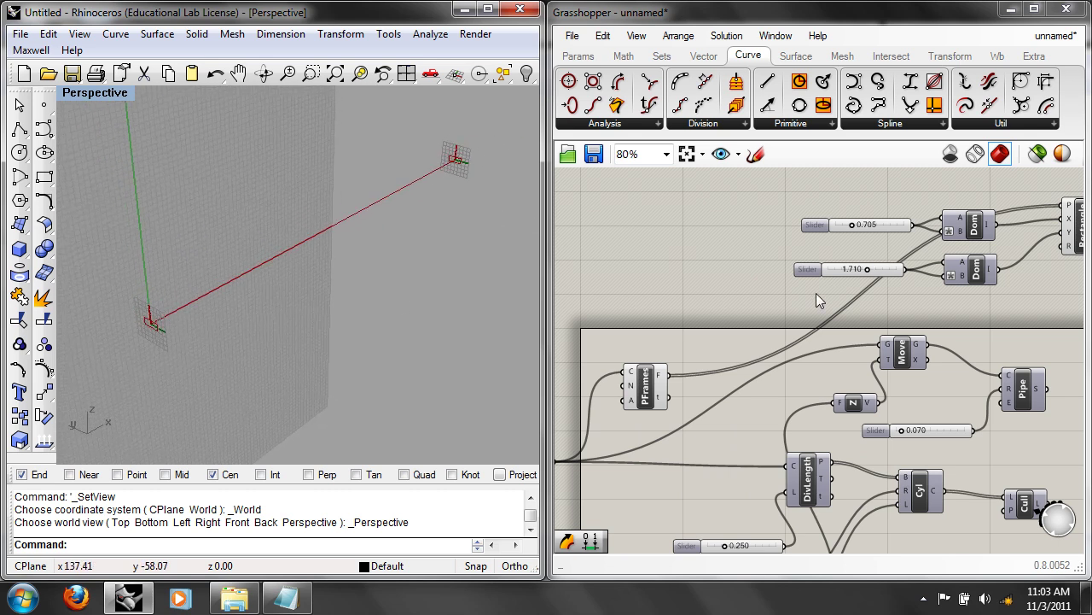
# Step: Check the number-of-segments value stored in the N input of PFrames and highlight the frames it generates
pyautogui.click(638, 388)
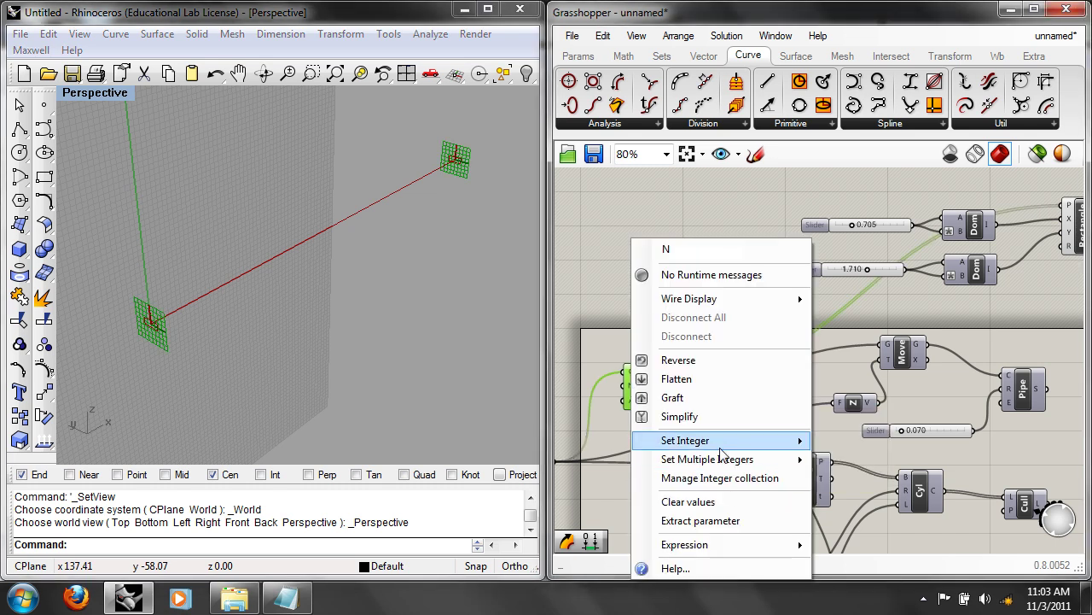
pyautogui.moveTo(722, 452)
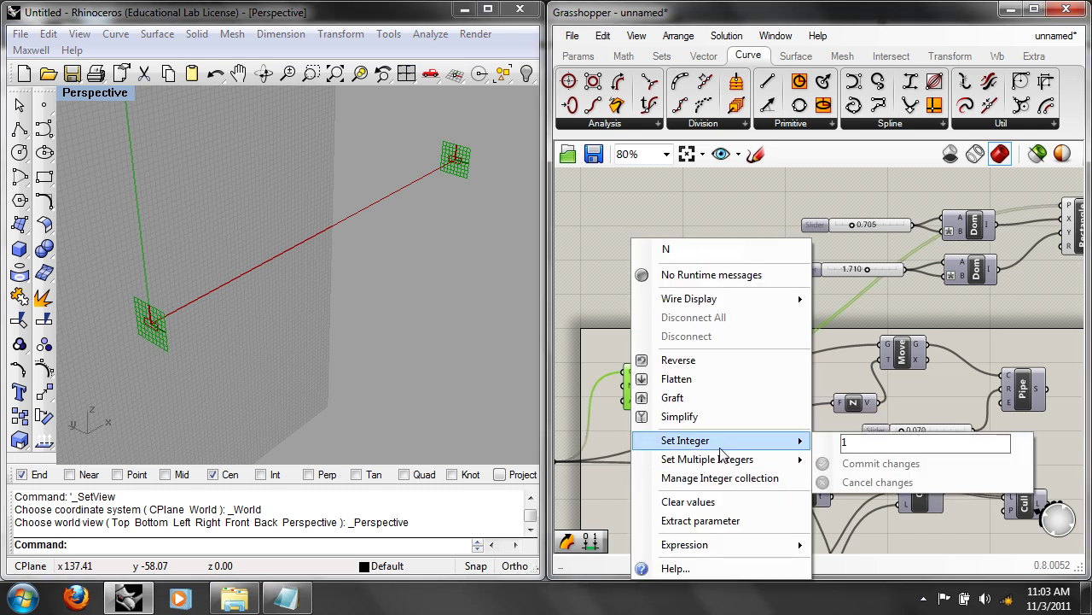
pyautogui.click(598, 272)
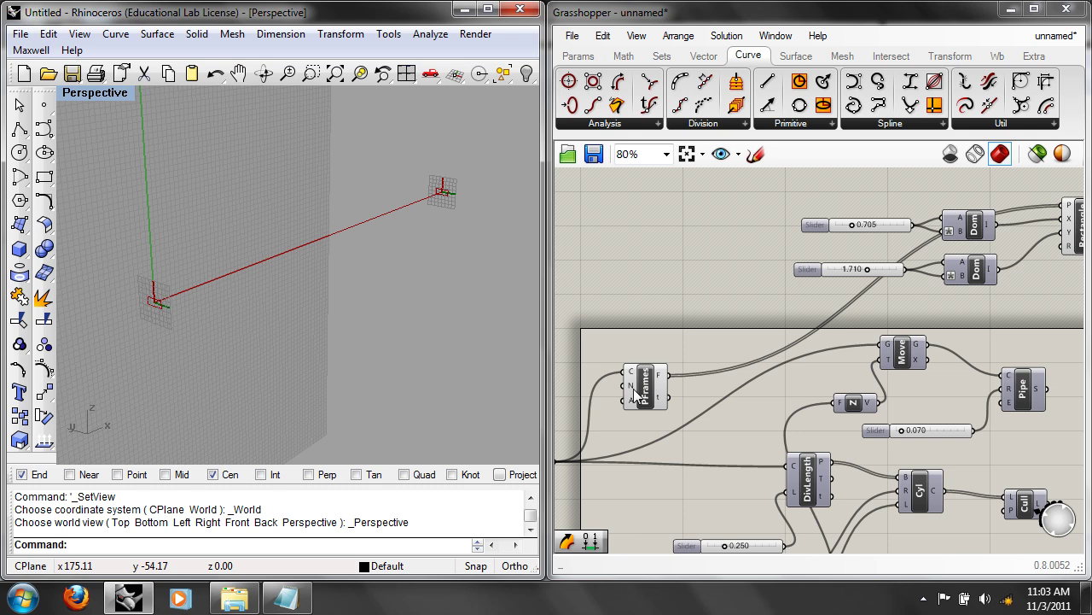
pyautogui.moveTo(633, 389)
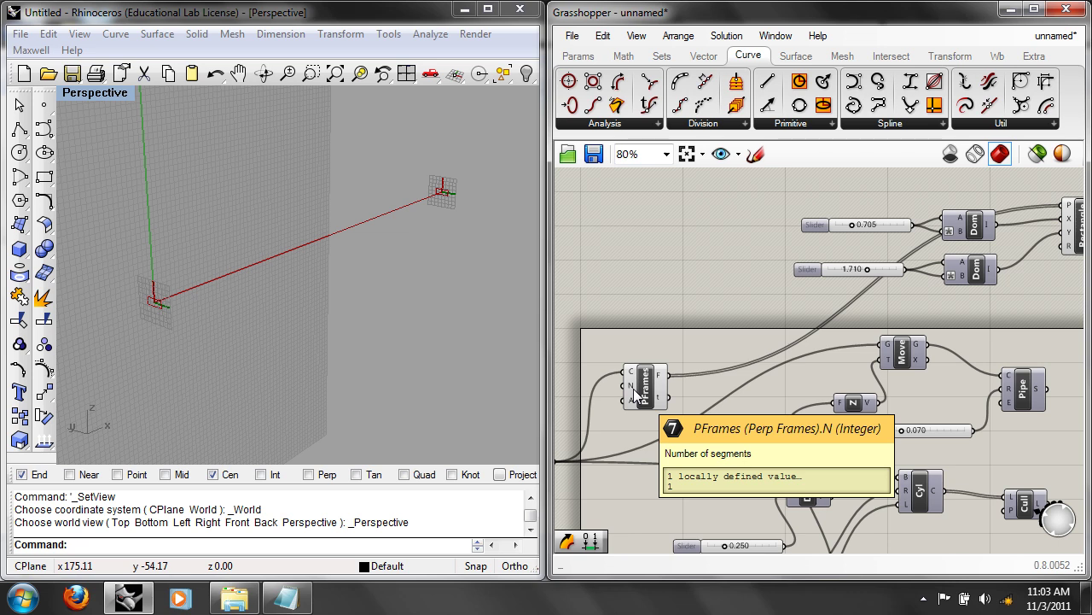
pyautogui.click(642, 388)
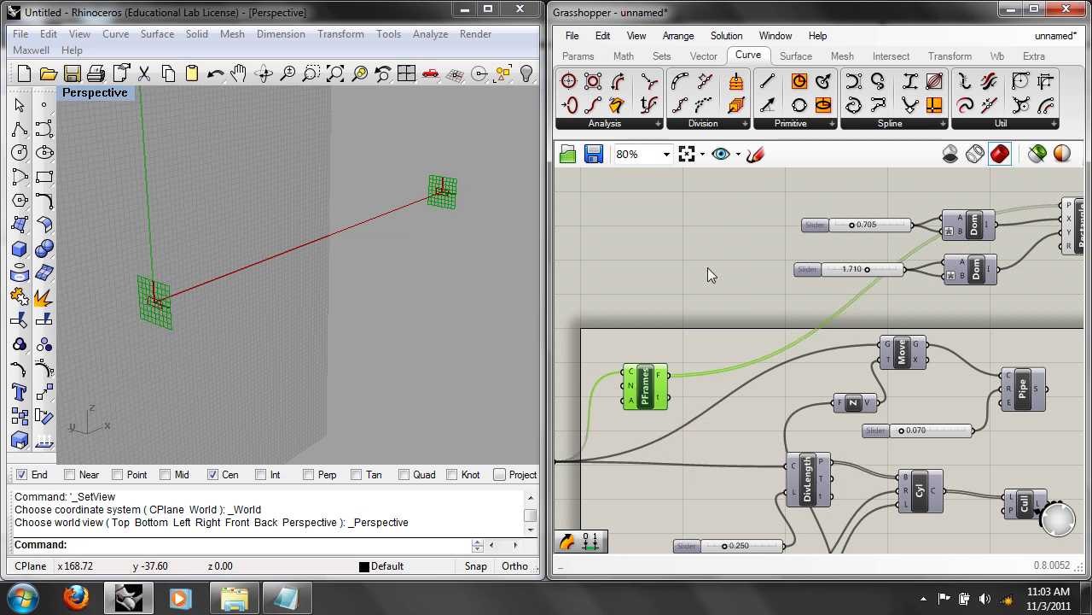
pyautogui.rightClick(747, 294)
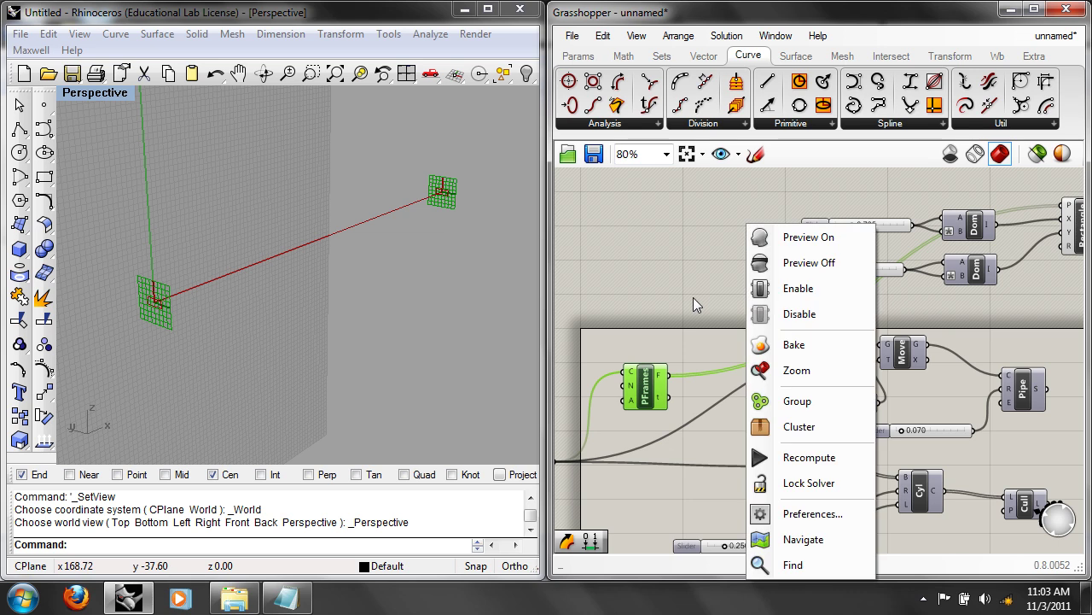
pyautogui.click(711, 297)
# Step: Add a Sweep1 component and place it beyond the Rectangle component
pyautogui.scroll(-1, 814, 287)
pyautogui.moveTo(981, 295); pyautogui.dragTo(887, 318, button='right')
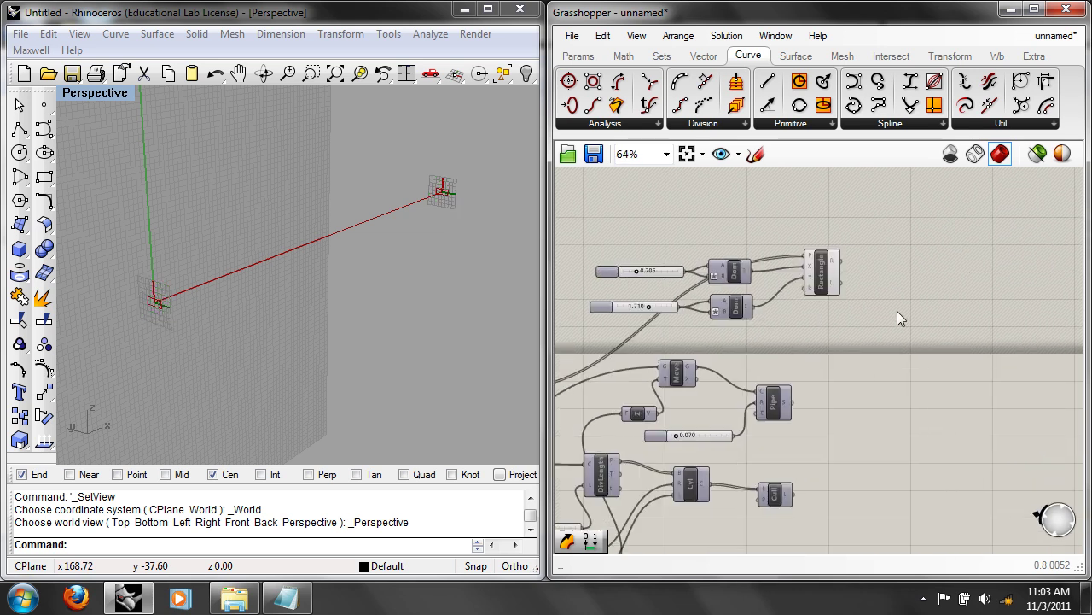
pyautogui.doubleClick(897, 311)
pyautogui.write('swee')
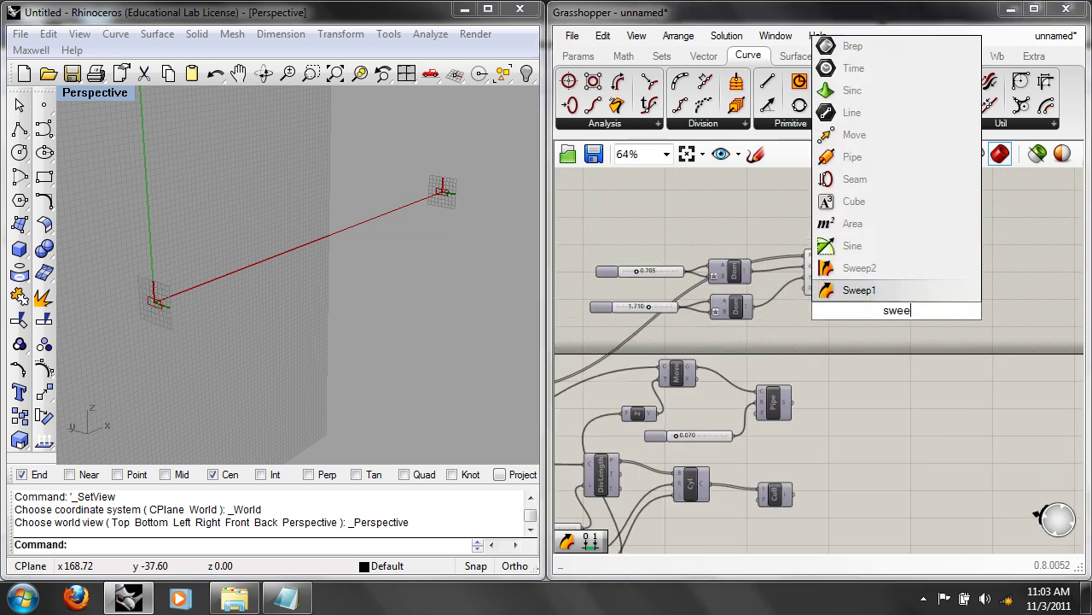
pyautogui.click(862, 290)
pyautogui.scroll(1, 905, 315)
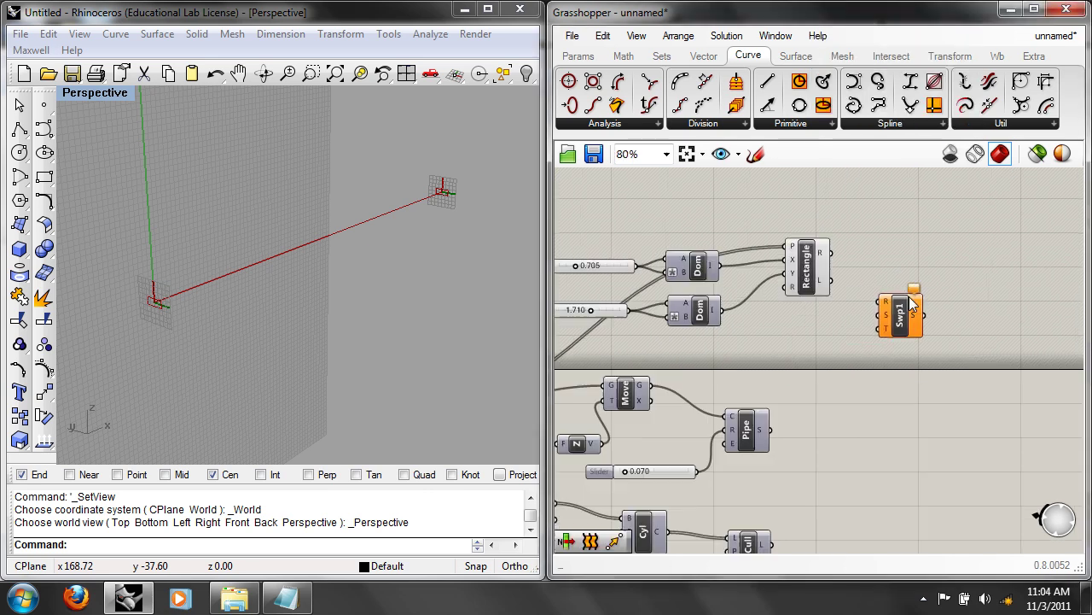
pyautogui.click(930, 308)
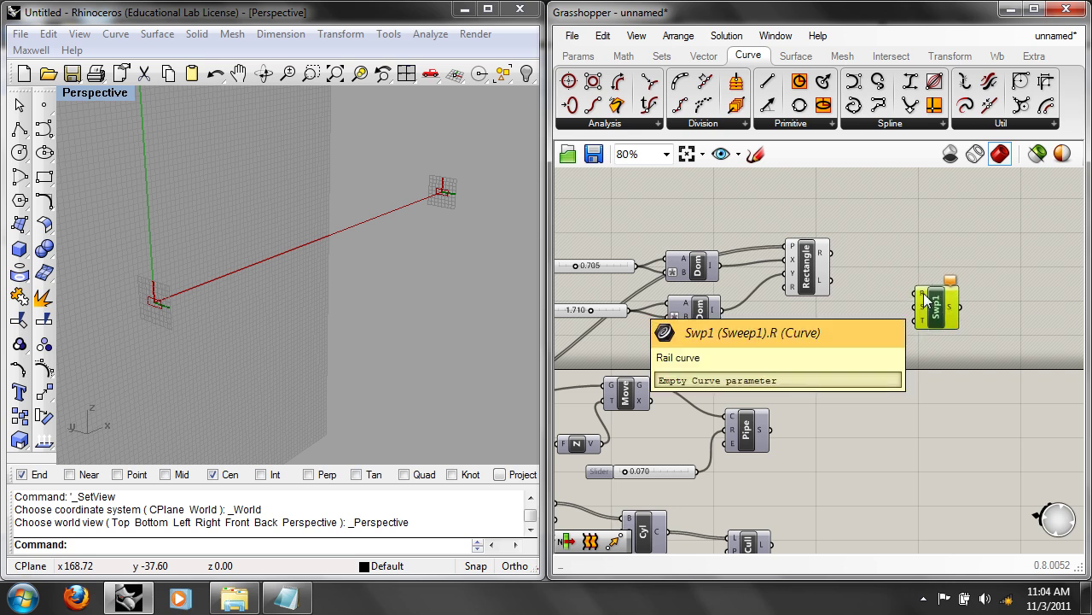
# Step: Connect the Crv parameter to the rail input R of the Sweep1 component
pyautogui.moveTo(925, 299); pyautogui.dragTo(1075, 314, button='right')
pyautogui.scroll(-2, 652, 413)
pyautogui.moveTo(652, 413); pyautogui.dragTo(605, 438, button='right')
pyautogui.moveTo(594, 442); pyautogui.dragTo(1004, 311)
pyautogui.scroll(3, 1005, 378)
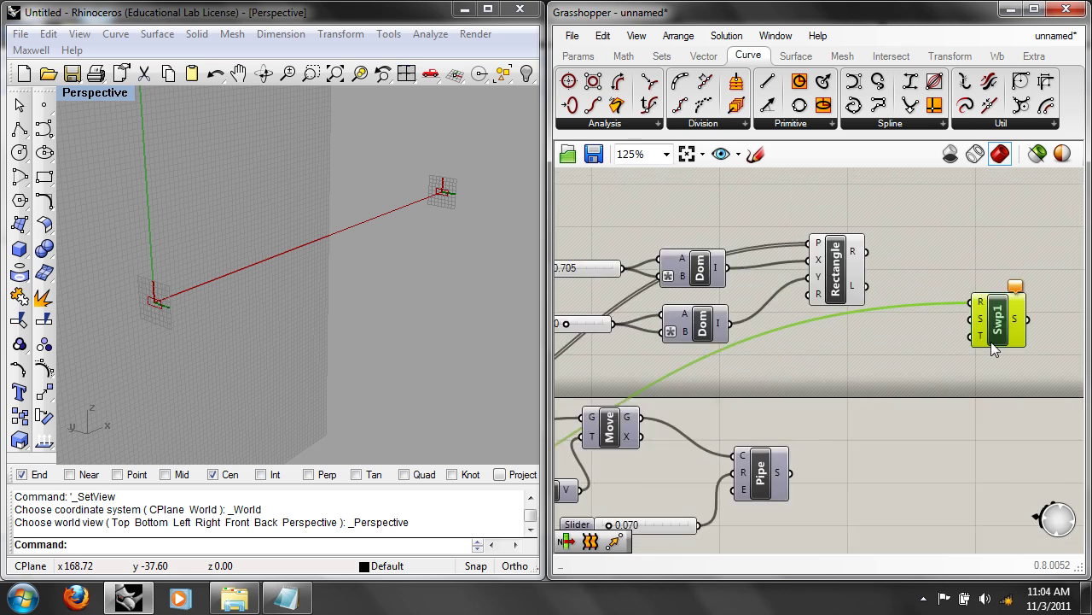
# Step: Connect the rectangle output R of the Rectangle component to the section input S of the Sweep1 component
pyautogui.scroll(1, 991, 342)
pyautogui.scroll(-4, 888, 338)
pyautogui.scroll(3, 856, 357)
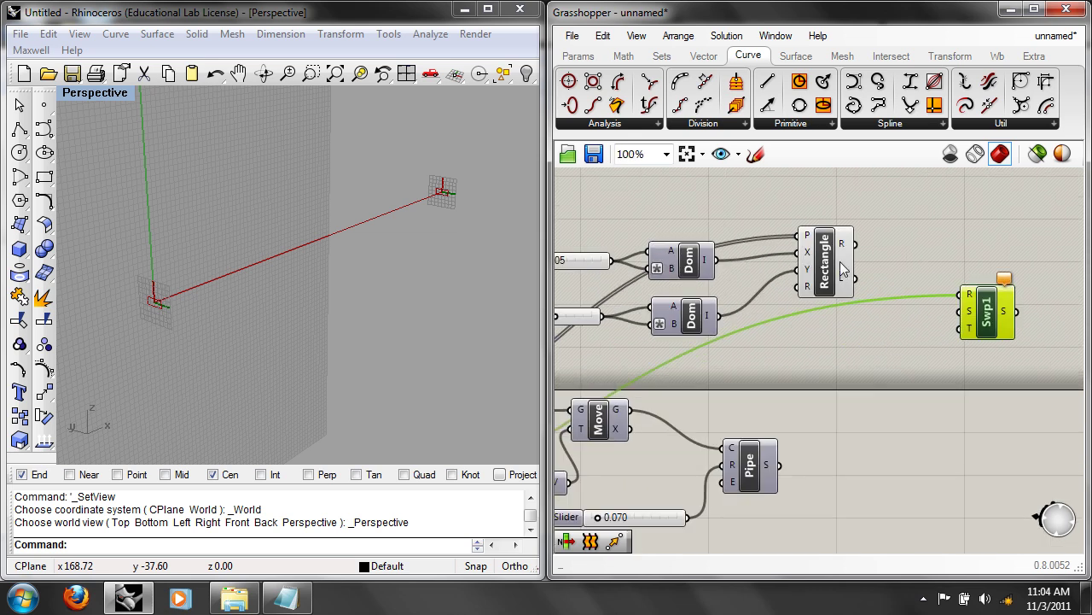
pyautogui.moveTo(845, 247)
pyautogui.moveTo(845, 247); pyautogui.dragTo(960, 310)
pyautogui.click(302, 285)
pyautogui.moveTo(302, 285); pyautogui.dragTo(350, 241, button='right')
# Step: Turn off the preview of the PFrames component
pyautogui.moveTo(704, 340); pyautogui.dragTo(916, 321, button='right')
pyautogui.scroll(-2, 698, 375)
pyautogui.click(716, 394)
pyautogui.rightClick(715, 395)
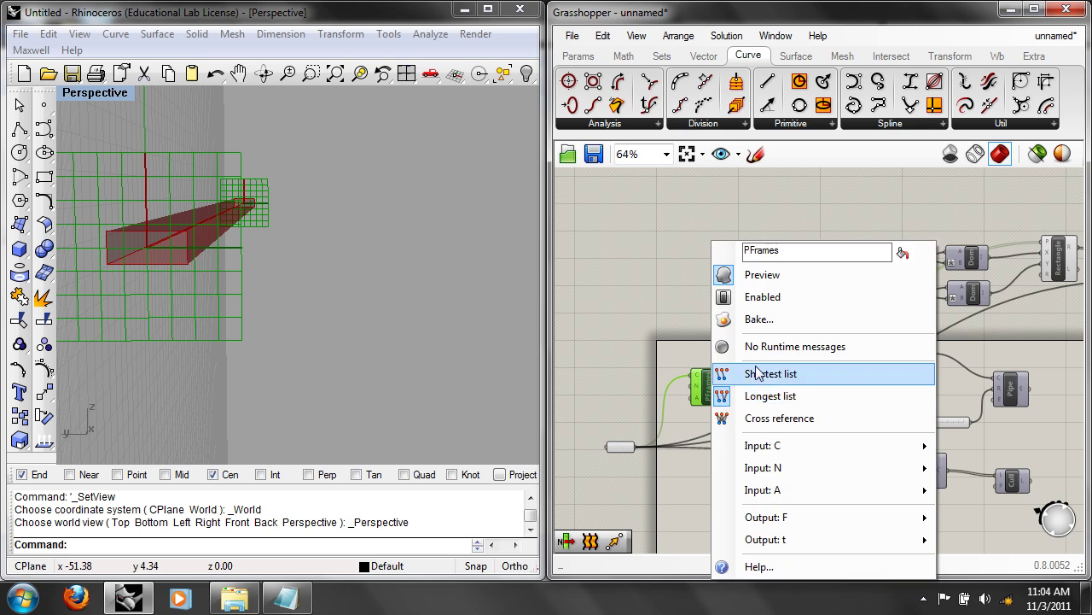
pyautogui.click(772, 277)
pyautogui.moveTo(401, 278)
pyautogui.mouseDown(button='right')
pyautogui.moveTo(379, 280)
pyautogui.moveTo(379, 295)
pyautogui.moveTo(395, 295)
pyautogui.mouseUp(button='right')
pyautogui.moveTo(811, 332); pyautogui.dragTo(700, 345, button='right')
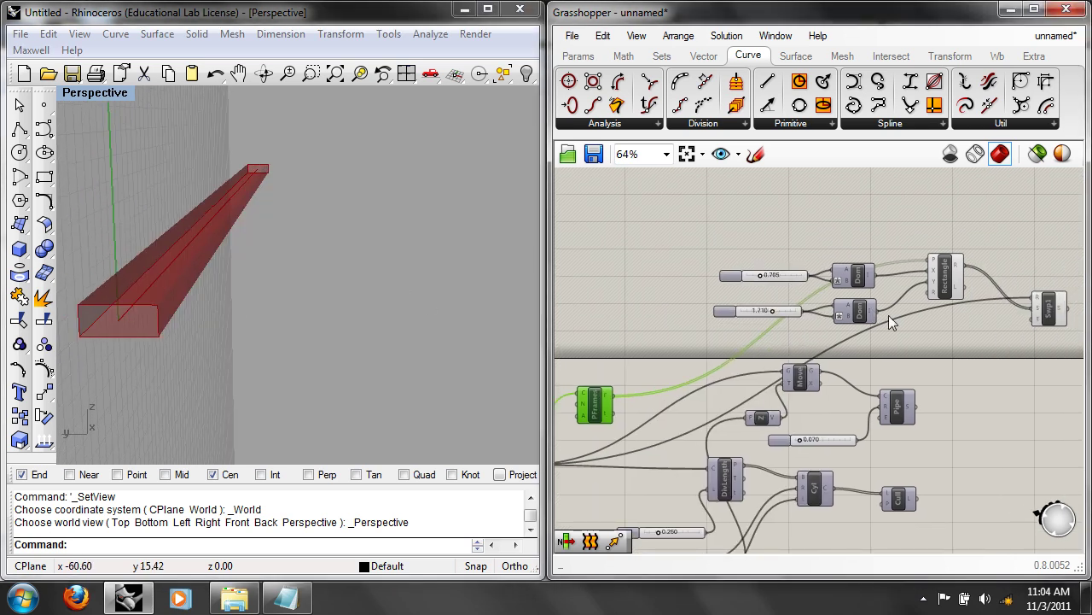
# Step: Examine the section curves entering Sweep1 and trace them back through Rectangle to PFrames and the Crv parameter
pyautogui.moveTo(939, 372); pyautogui.dragTo(958, 345, button='right')
pyautogui.scroll(3, 958, 345)
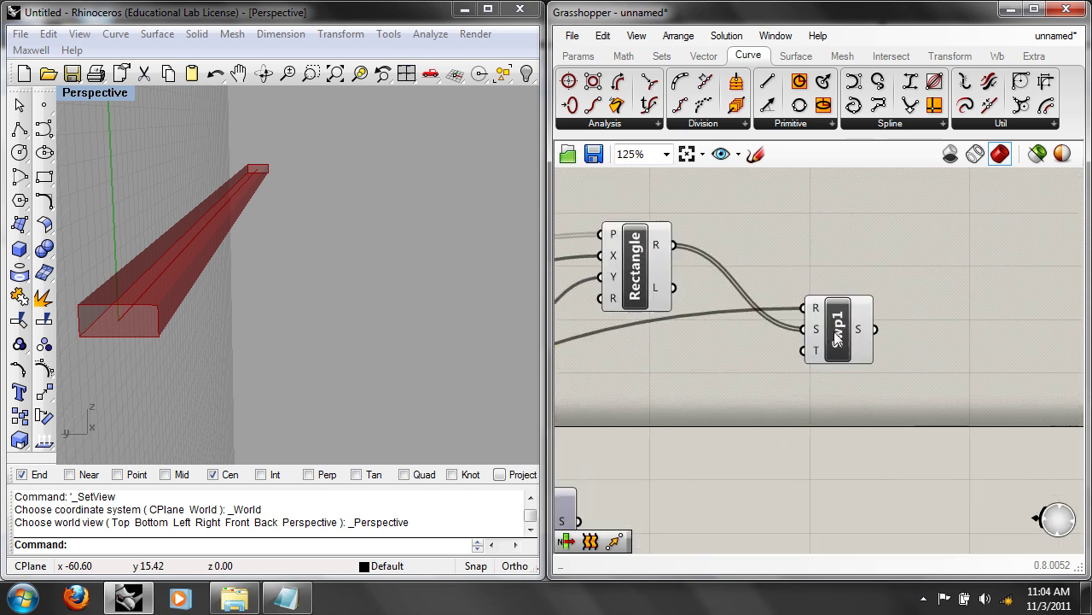
pyautogui.click(850, 354)
pyautogui.moveTo(819, 309)
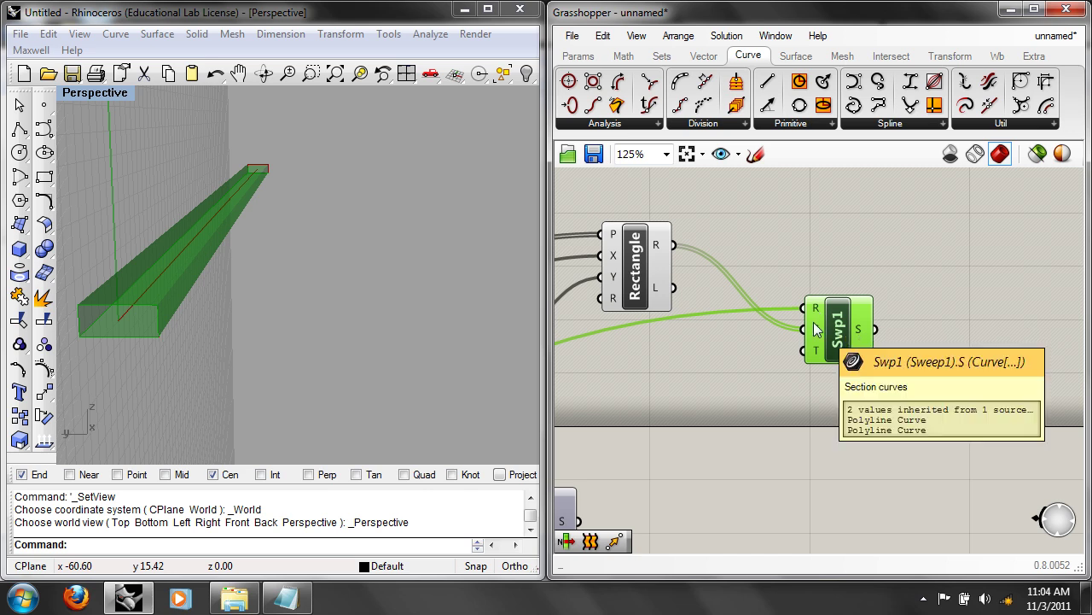
pyautogui.moveTo(796, 335); pyautogui.dragTo(1009, 347, button='right')
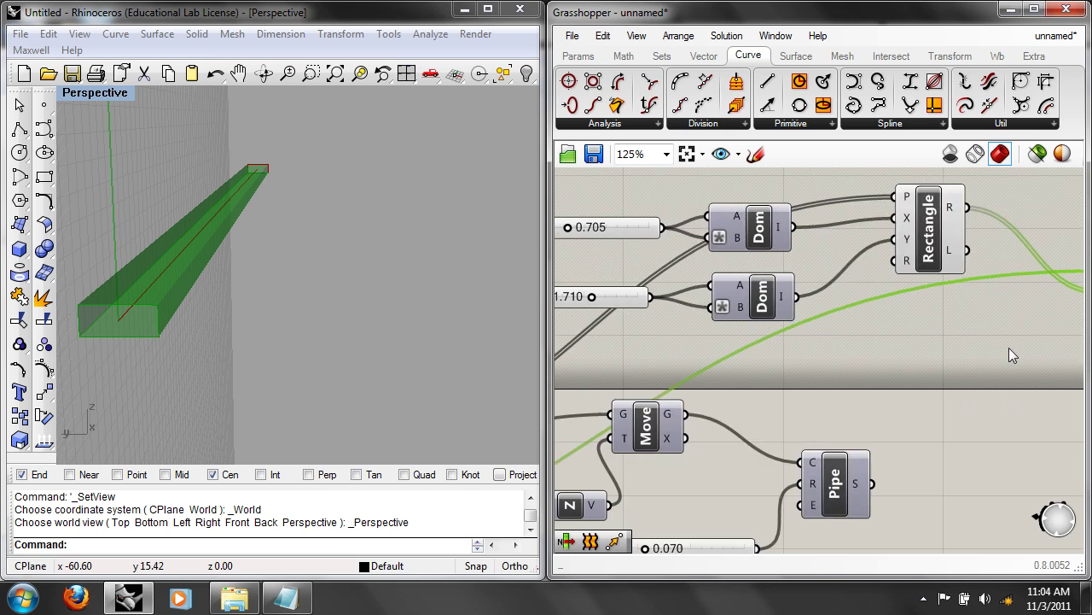
pyautogui.scroll(-3, 945, 352)
pyautogui.scroll(3, 724, 374)
pyautogui.click(722, 353)
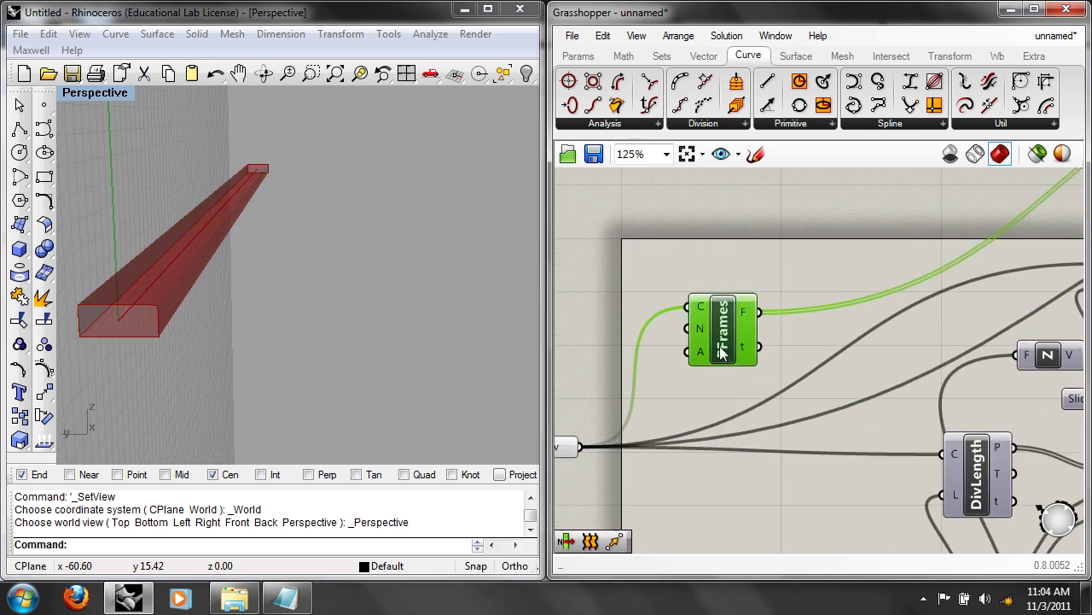
pyautogui.moveTo(605, 393); pyautogui.dragTo(665, 395, button='right')
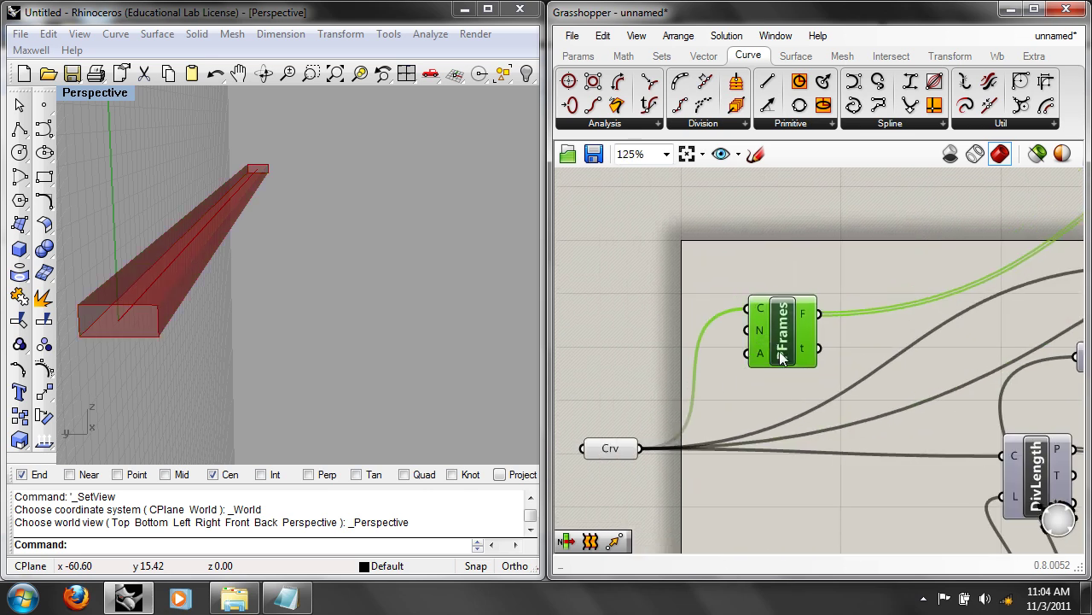
# Step: Turn on the preview of the Pipe component and the Cull component
pyautogui.scroll(-4, 804, 284)
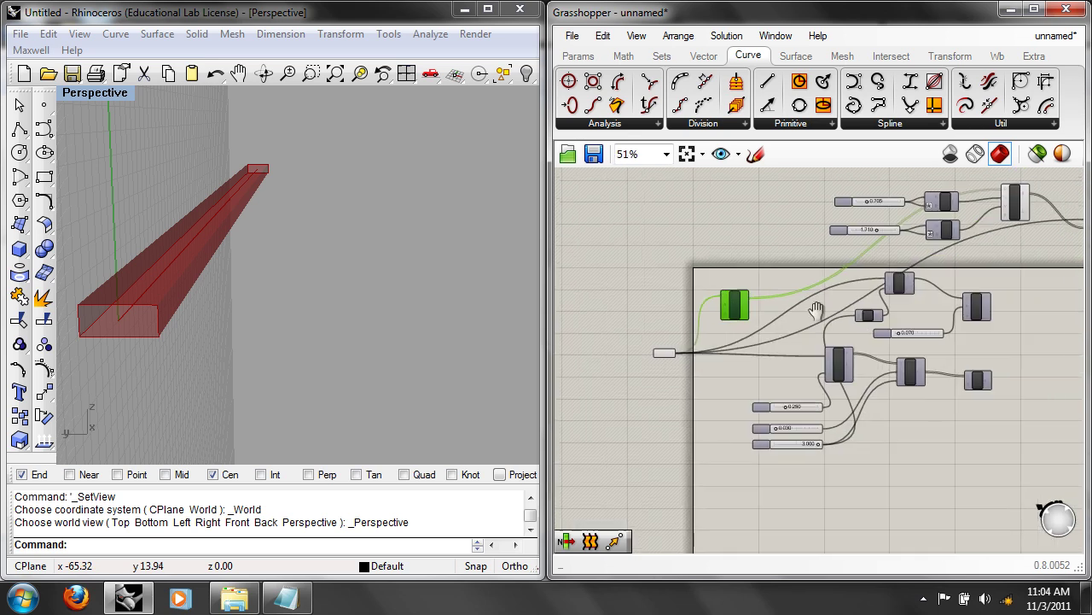
pyautogui.scroll(2, 882, 310)
pyautogui.click(919, 314)
pyautogui.rightClick(919, 314)
pyautogui.click(910, 317)
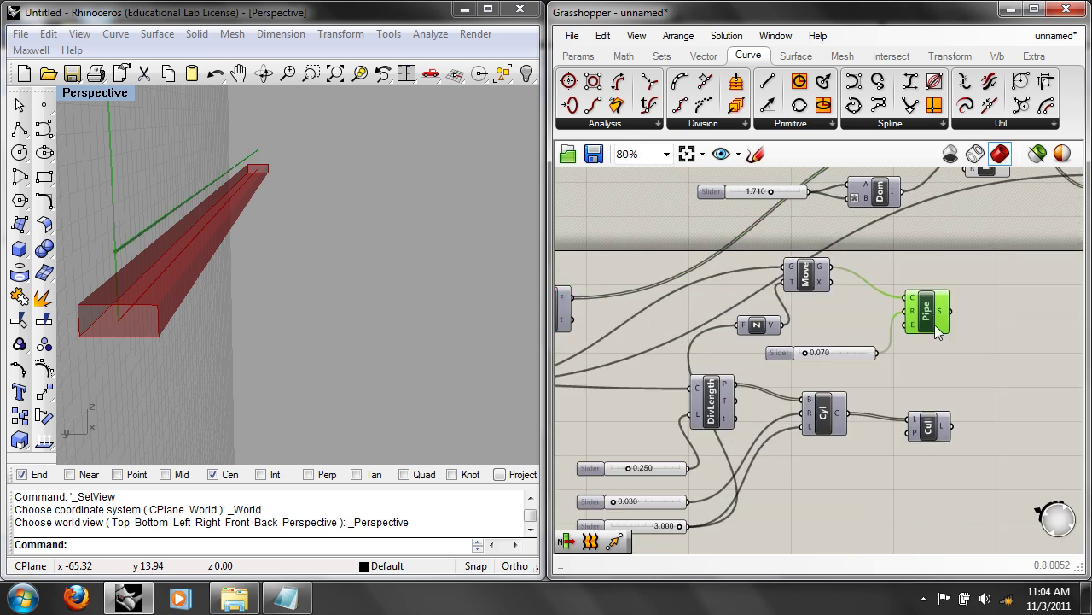
pyautogui.rightClick(939, 425)
pyautogui.click(960, 336)
pyautogui.moveTo(256, 312); pyautogui.dragTo(361, 292, button='right')
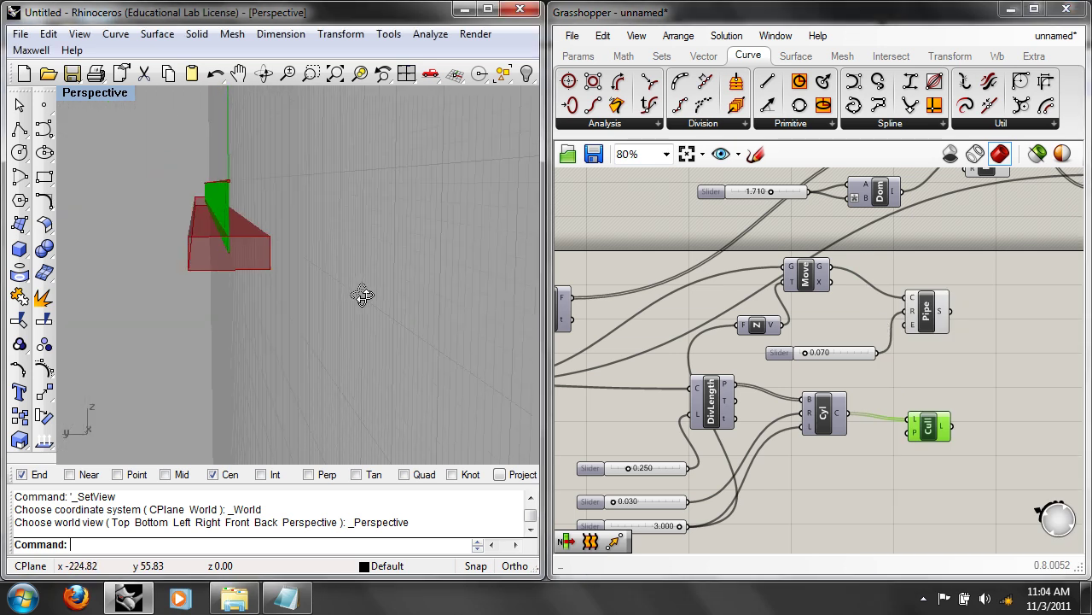
# Step: Set the two sliders driving the Rectangle's X and Y domains to 0.060 and 0.189
pyautogui.scroll(3, 259, 268)
pyautogui.scroll(-5, 259, 263)
pyautogui.moveTo(792, 286); pyautogui.dragTo(844, 334, button='right')
pyautogui.scroll(5, 854, 294)
pyautogui.moveTo(847, 291); pyautogui.dragTo(806, 291)
pyautogui.moveTo(286, 256); pyautogui.dragTo(215, 259, button='right')
pyautogui.scroll(5, 203, 278)
pyautogui.moveTo(880, 398); pyautogui.dragTo(794, 398)
pyautogui.moveTo(258, 384); pyautogui.dragTo(335, 255, button='right')
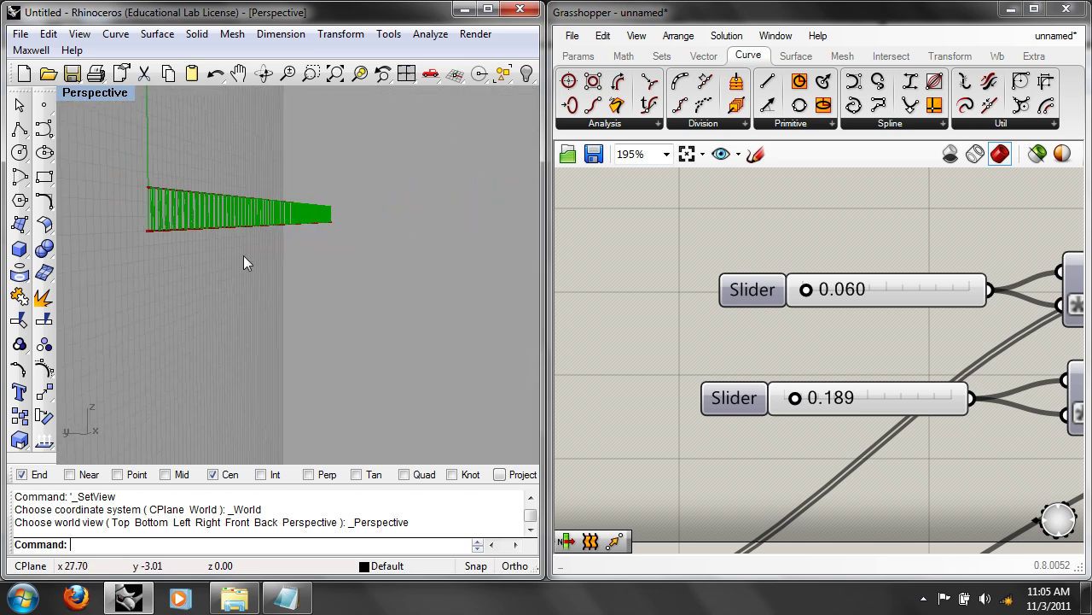
pyautogui.moveTo(205, 229); pyautogui.dragTo(278, 242, button='right')
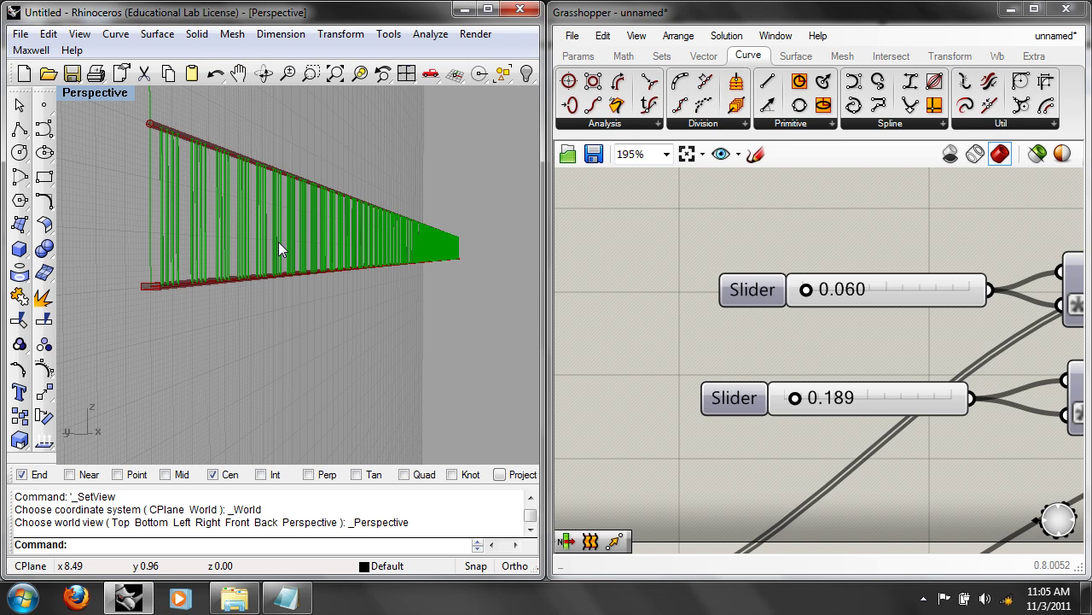
# Step: Add a Move component beyond Sweep1 and connect Sweep1's output S to its geometry input G
pyautogui.scroll(-2, 749, 274)
pyautogui.moveTo(755, 272); pyautogui.dragTo(641, 291, button='right')
pyautogui.scroll(-2, 950, 316)
pyautogui.moveTo(849, 320); pyautogui.dragTo(846, 351, button='right')
pyautogui.scroll(2, 896, 319)
pyautogui.click(846, 351)
pyautogui.moveTo(845, 345); pyautogui.dragTo(850, 348)
pyautogui.moveTo(850, 348)
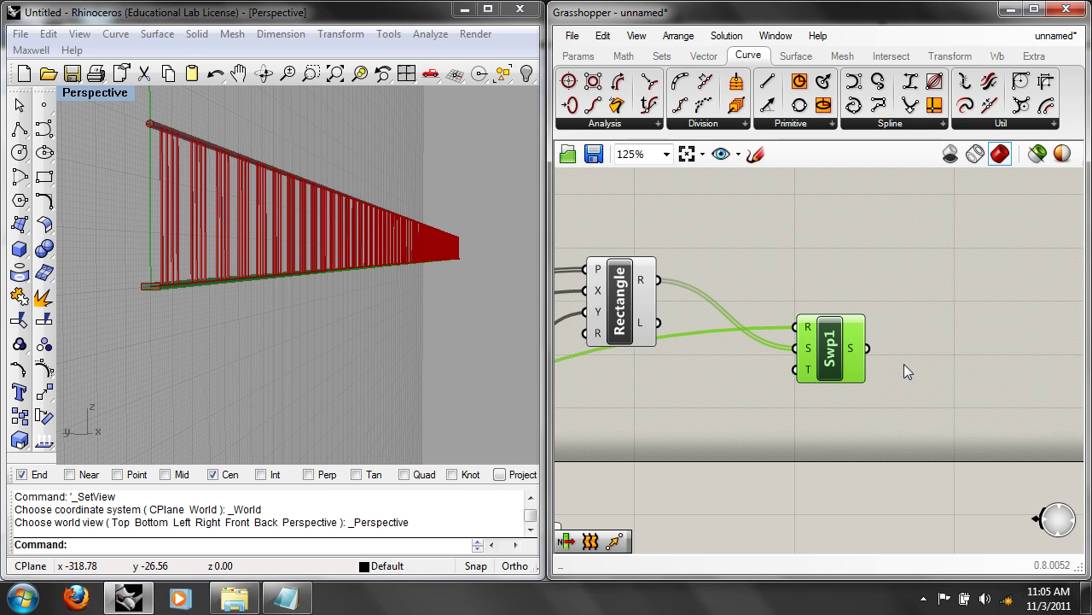
pyautogui.moveTo(956, 357); pyautogui.dragTo(801, 378, button='right')
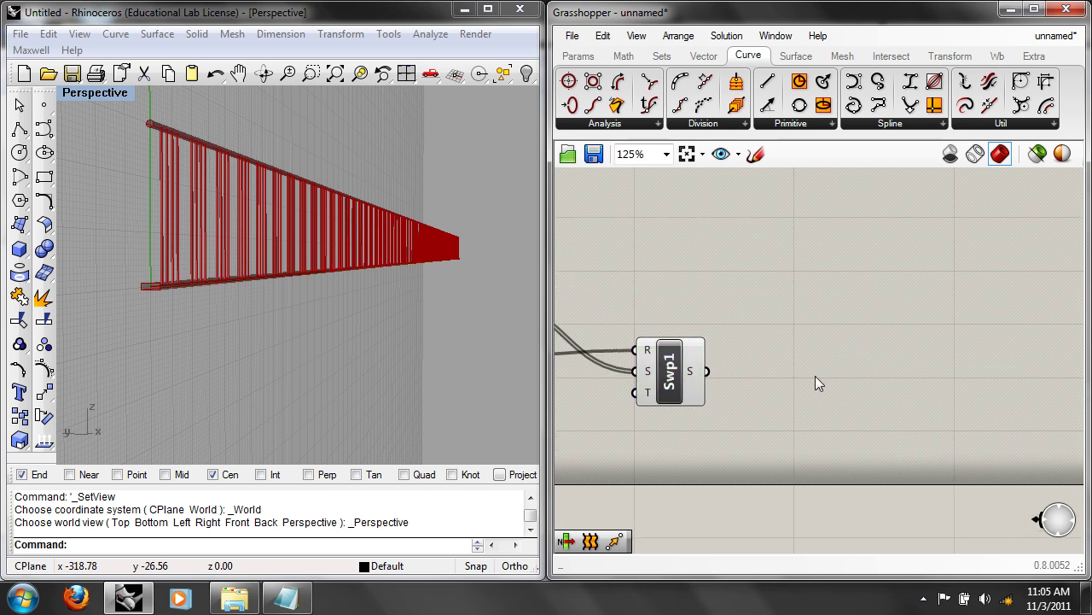
pyautogui.doubleClick(817, 374)
pyautogui.write('move')
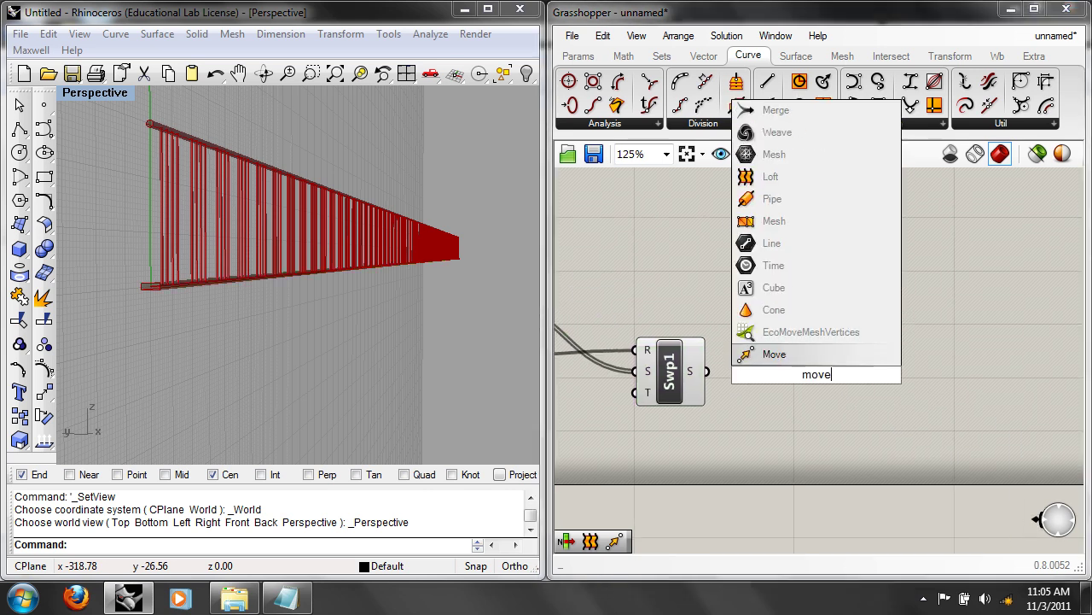
pyautogui.click(806, 359)
pyautogui.moveTo(708, 371); pyautogui.dragTo(795, 364)
# Step: Add a Unit Z vector component and connect its output V to the T input of the new Move component
pyautogui.moveTo(747, 518); pyautogui.dragTo(796, 390, button='right')
pyautogui.doubleClick(795, 390)
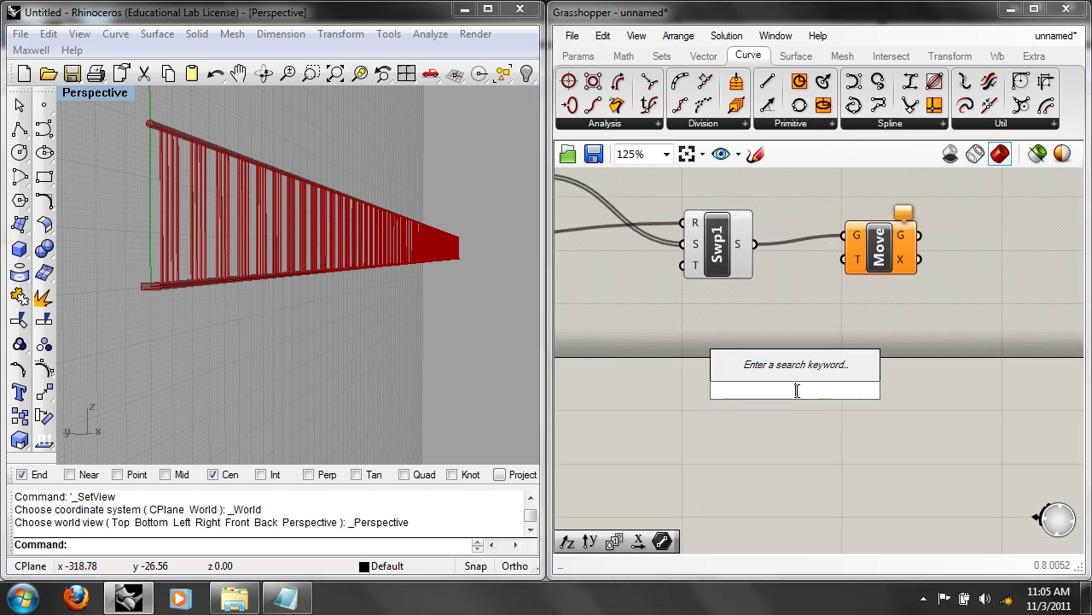
pyautogui.write('z')
pyautogui.click(795, 364)
pyautogui.moveTo(831, 390); pyautogui.dragTo(854, 260)
# Step: Add a number slider near the new Unit Z component and set its maximum to 3
pyautogui.doubleClick(905, 437)
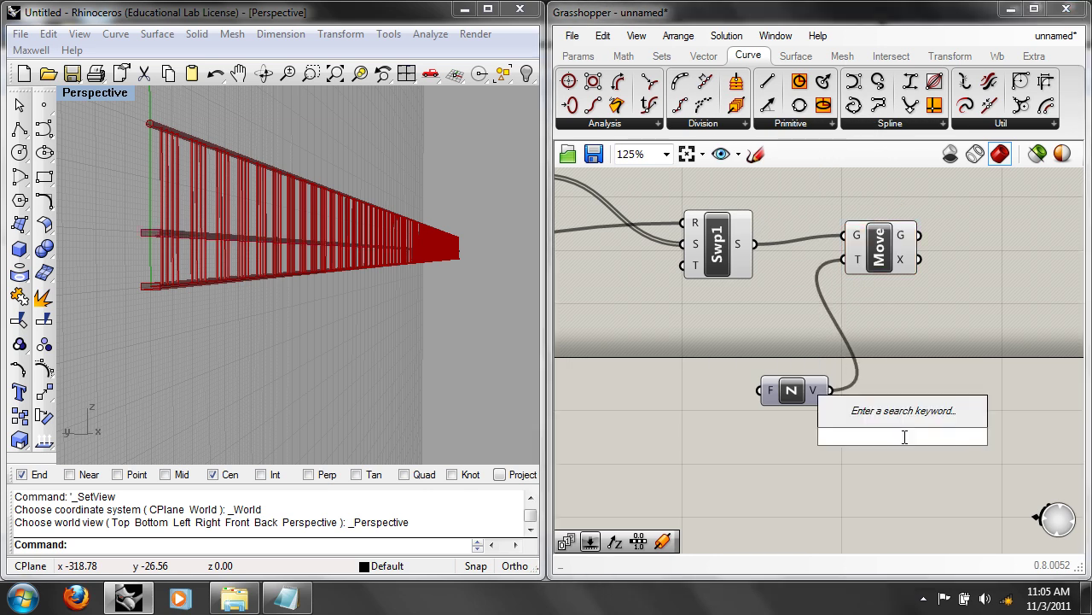
pyautogui.write('num')
pyautogui.click(887, 398)
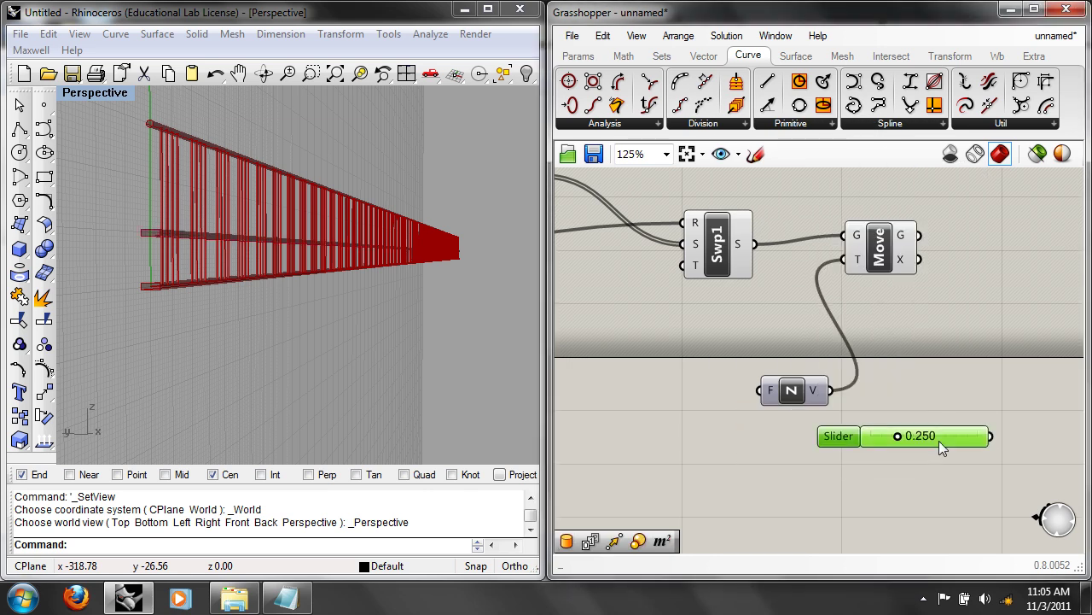
pyautogui.rightClick(939, 441)
pyautogui.click(942, 463)
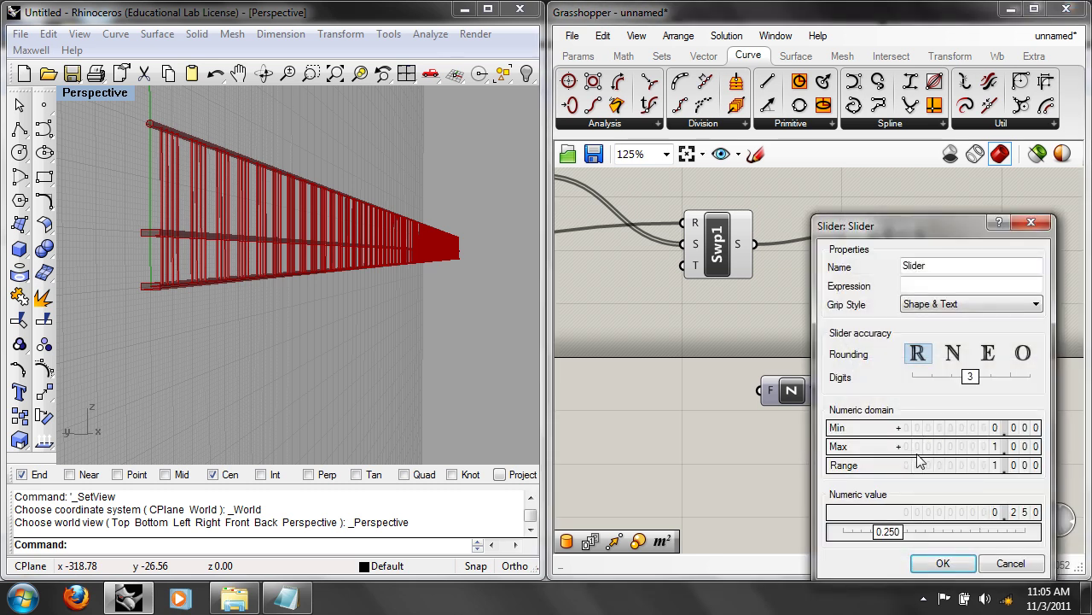
pyautogui.doubleClick(990, 448)
pyautogui.write('3')
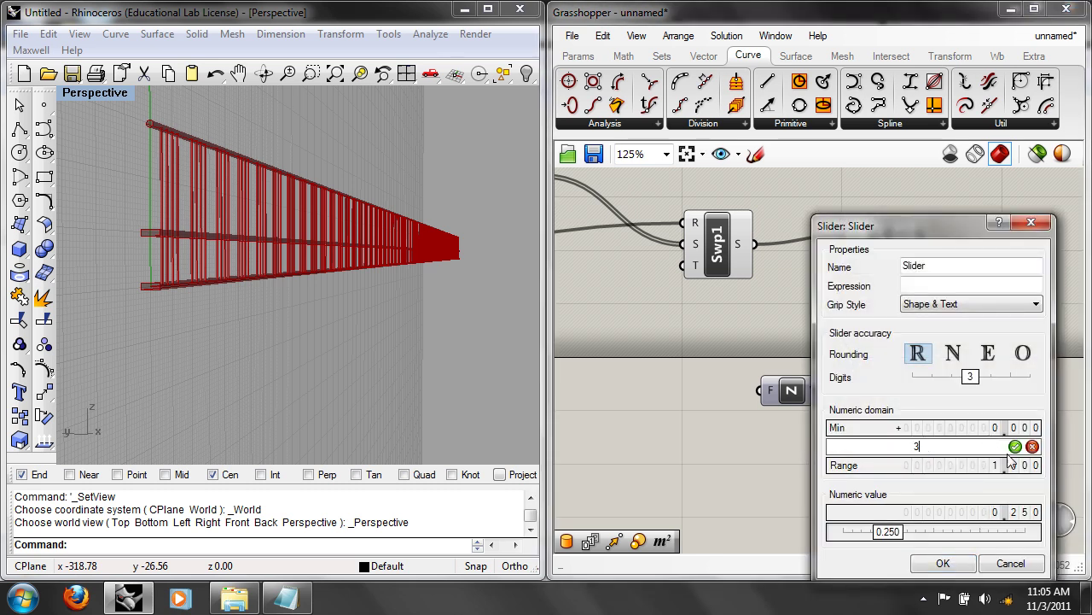
pyautogui.click(1015, 446)
pyautogui.click(943, 563)
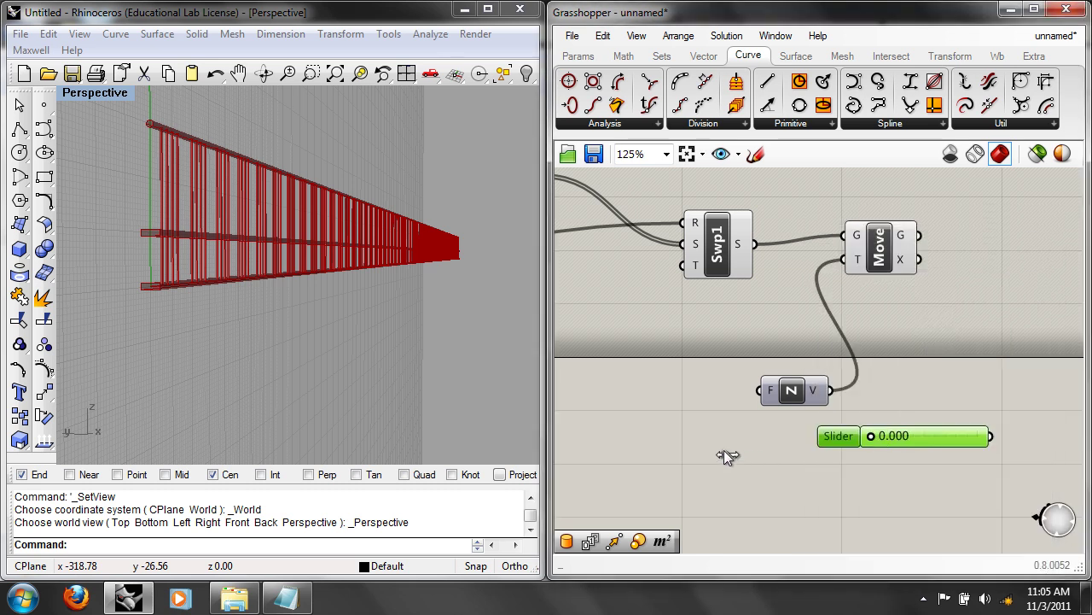
# Step: Connect the new slider to the F input of the Unit Z component and set it to 2.592
pyautogui.moveTo(956, 444); pyautogui.dragTo(760, 391)
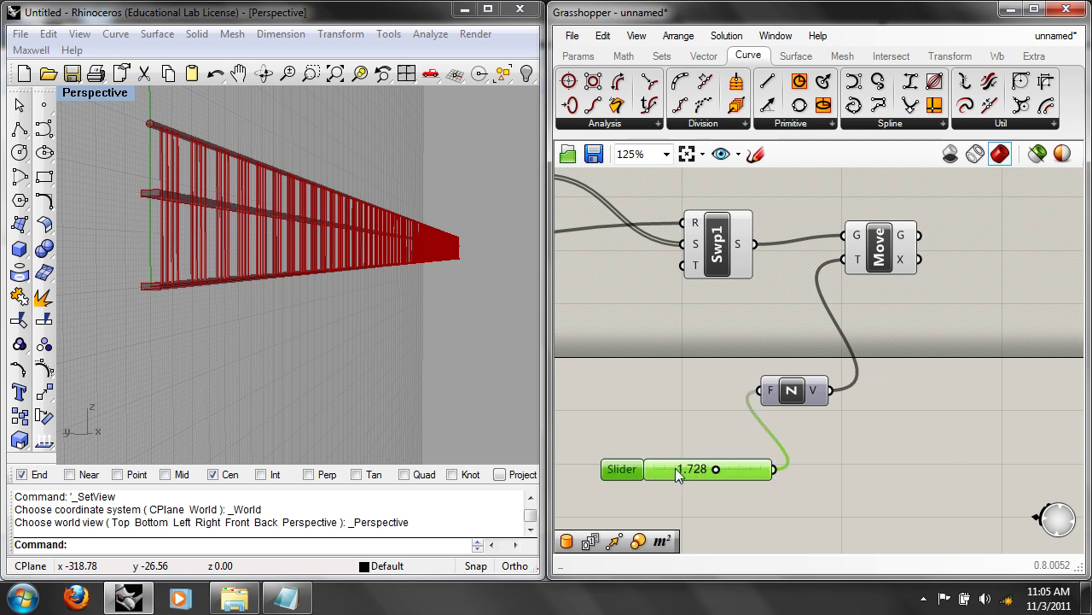
pyautogui.moveTo(715, 470); pyautogui.dragTo(749, 468)
pyautogui.moveTo(337, 282)
pyautogui.mouseDown(button='right')
pyautogui.moveTo(275, 298)
pyautogui.moveTo(334, 292)
pyautogui.mouseUp(button='right')
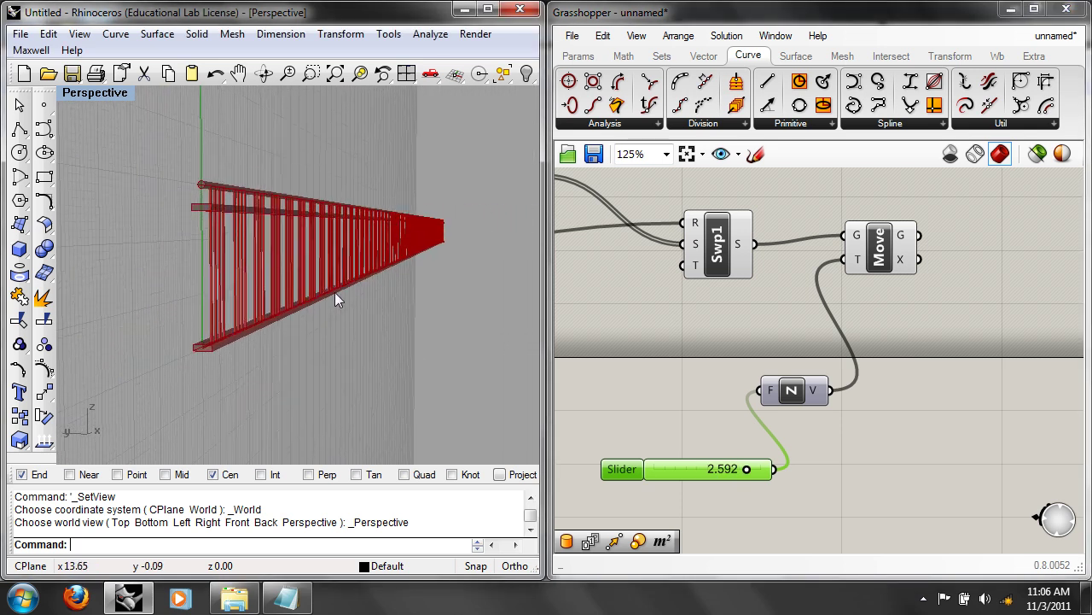
# Step: Set the slider controlling the Pipe component's radius to 0.108
pyautogui.moveTo(736, 229); pyautogui.dragTo(922, 316, button='right')
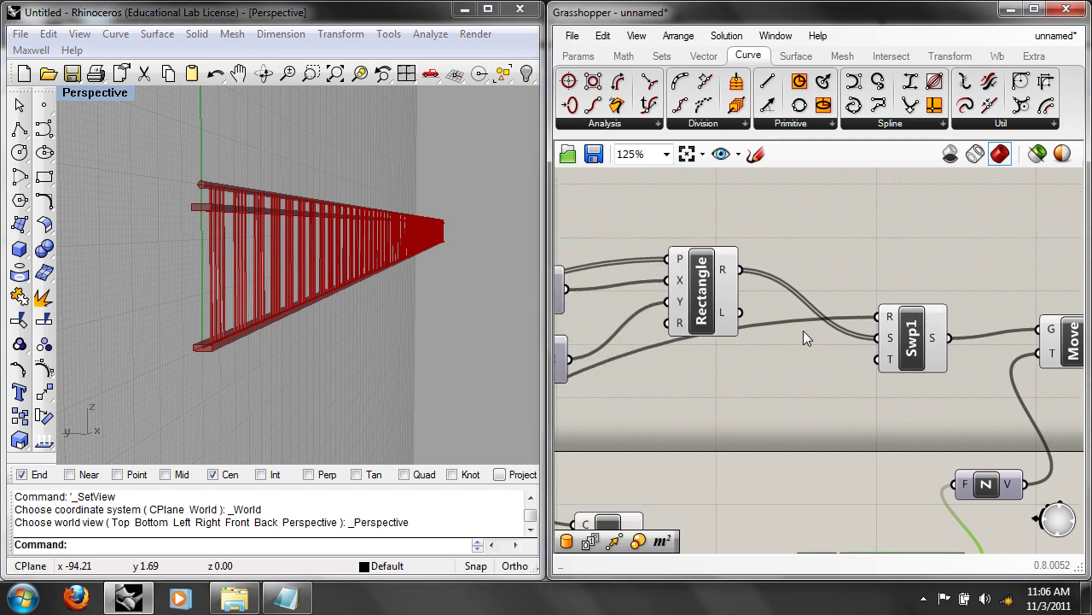
pyautogui.scroll(-2, 803, 329)
pyautogui.moveTo(733, 410); pyautogui.dragTo(764, 386, button='right')
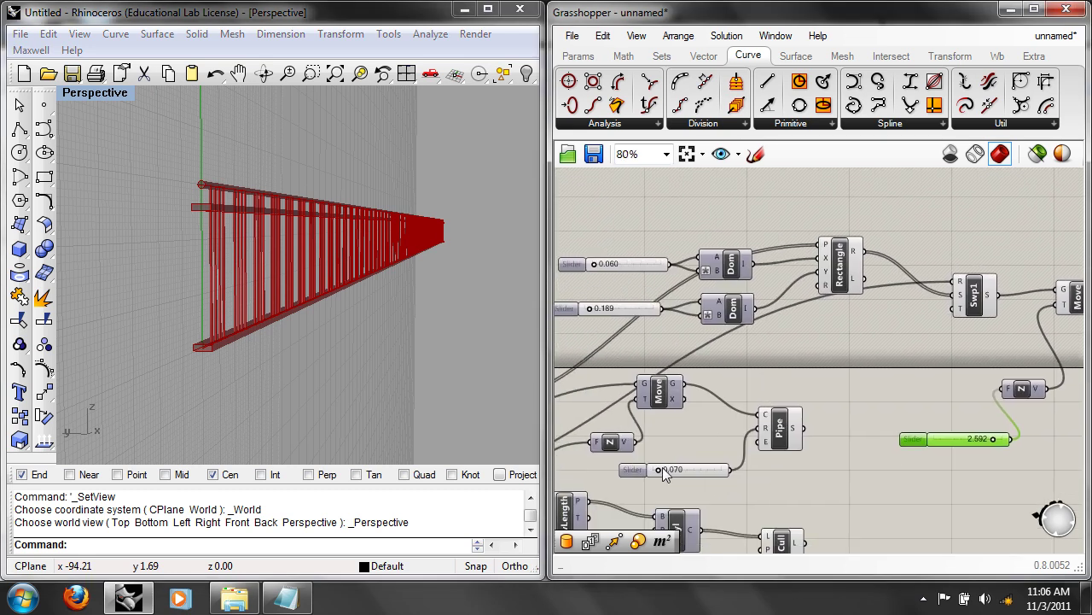
pyautogui.moveTo(658, 467); pyautogui.dragTo(660, 467)
pyautogui.moveTo(385, 291); pyautogui.dragTo(326, 296, button='right')
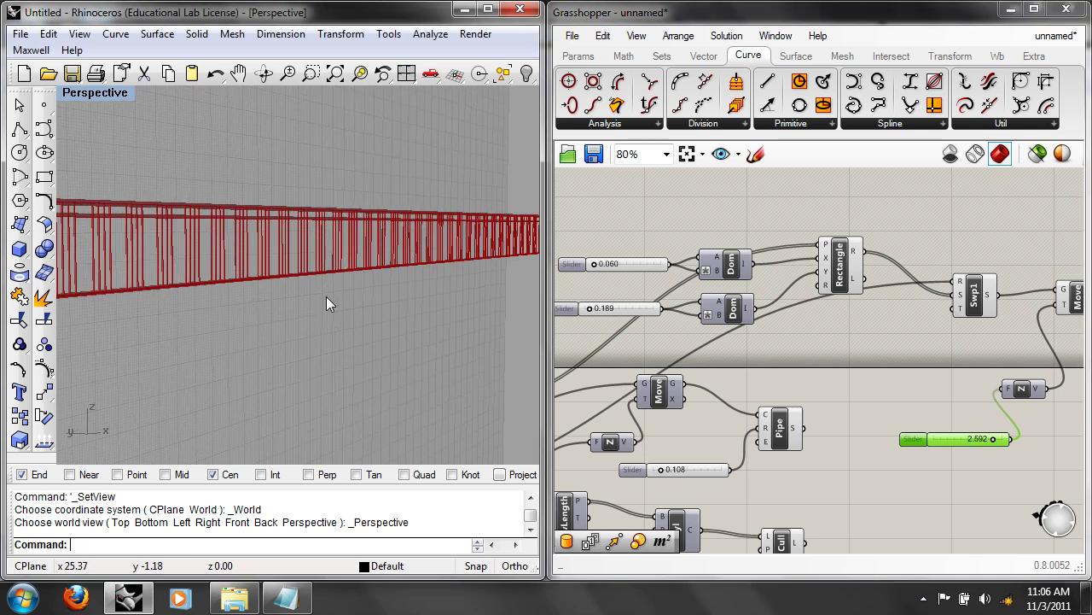
# Step: Set the sliders for the Rectangle's X and Y domains to 0.030 and 0.099
pyautogui.moveTo(371, 263); pyautogui.dragTo(774, 375, button='right')
pyautogui.moveTo(870, 417); pyautogui.dragTo(793, 429, button='right')
pyautogui.moveTo(559, 286); pyautogui.dragTo(724, 300, button='right')
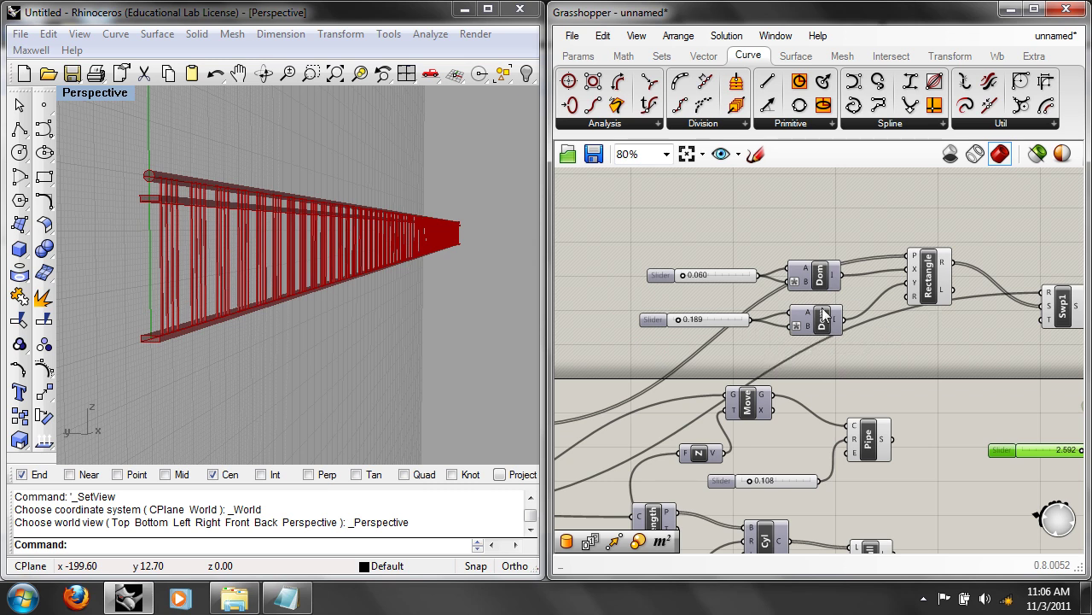
pyautogui.moveTo(766, 327); pyautogui.dragTo(807, 328, button='right')
pyautogui.scroll(1, 737, 289)
pyautogui.moveTo(720, 274); pyautogui.dragTo(721, 273)
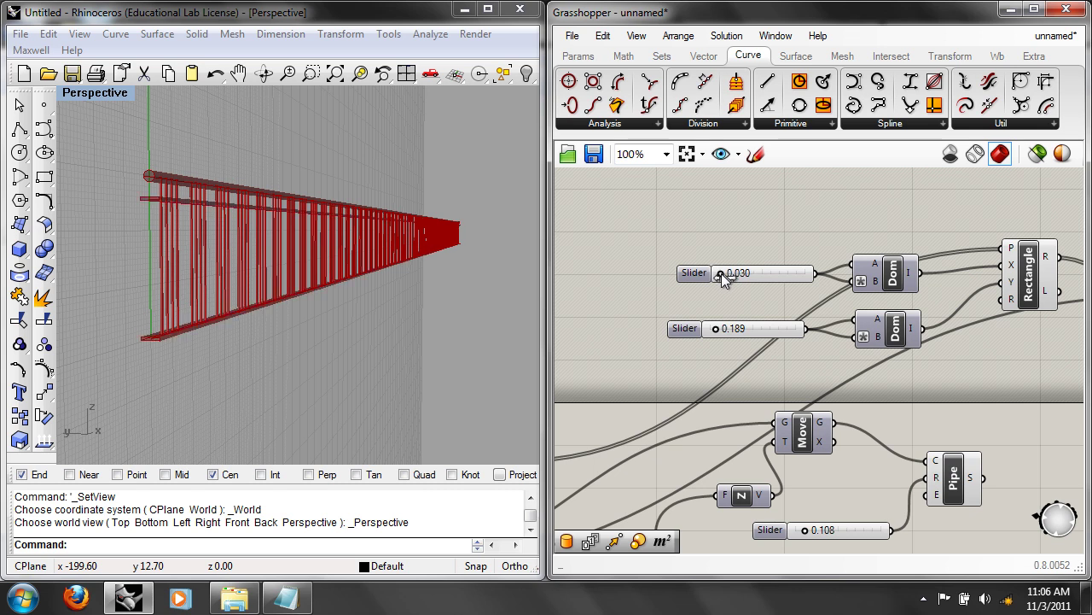
pyautogui.moveTo(720, 330); pyautogui.dragTo(716, 333)
pyautogui.scroll(2, 495, 298)
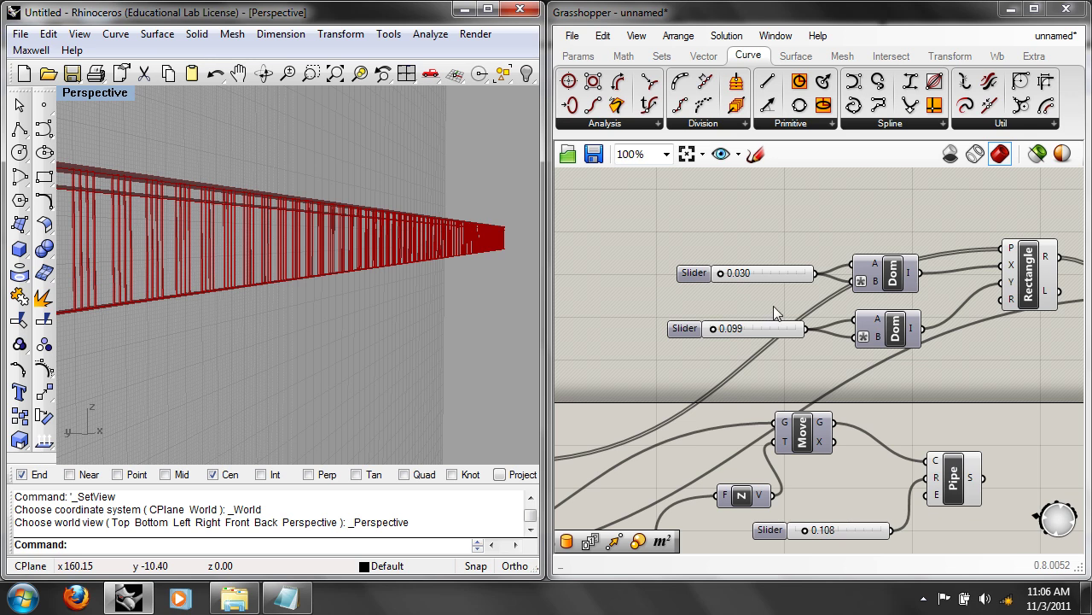
# Step: Delete the number slider feeding the Unit Z component of the swept rail's Move
pyautogui.scroll(-3, 767, 308)
pyautogui.moveTo(818, 325); pyautogui.dragTo(688, 343, button='right')
pyautogui.scroll(3, 688, 343)
pyautogui.moveTo(801, 368); pyautogui.dragTo(934, 345, button='right')
pyautogui.moveTo(818, 514); pyautogui.dragTo(744, 459)
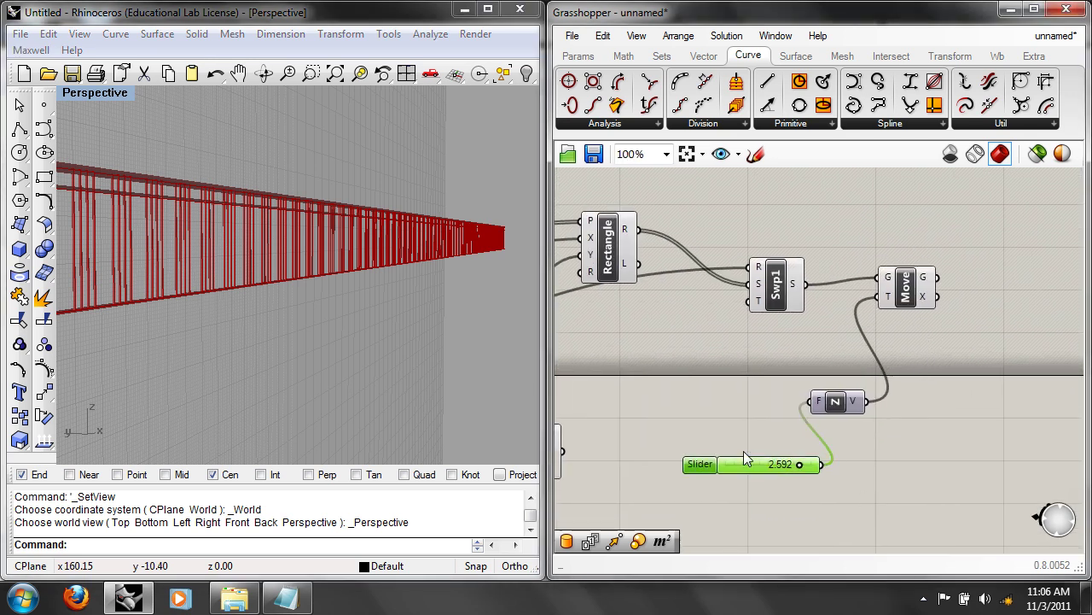
pyautogui.click(603, 35)
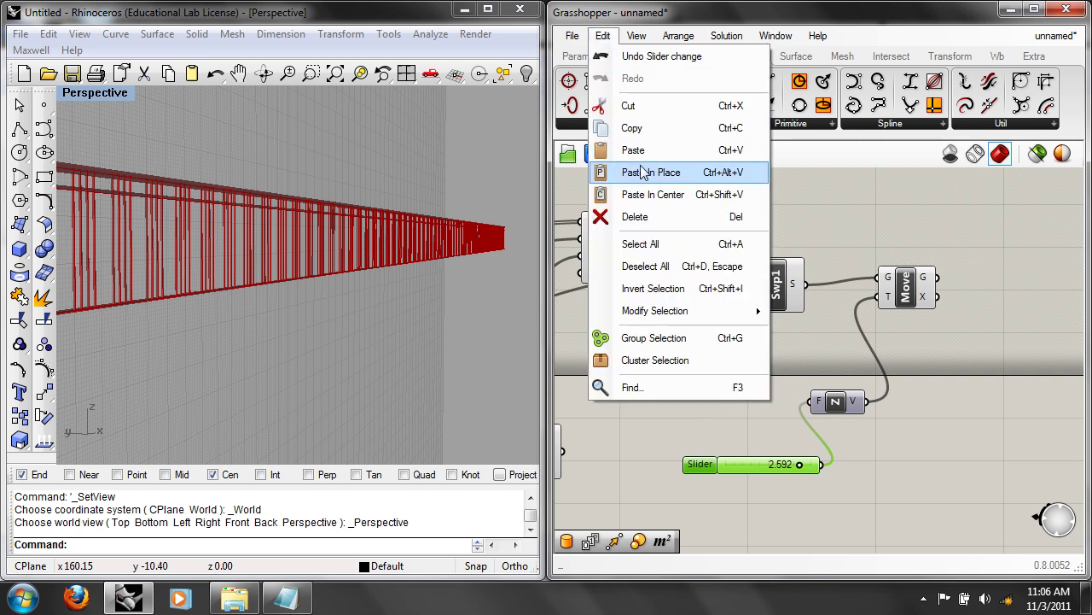
pyautogui.click(602, 214)
# Step: Shift the Unit Z component aside, add a Series component, and connect its output S to the Unit Z factor input F
pyautogui.moveTo(835, 401); pyautogui.dragTo(917, 391)
pyautogui.moveTo(736, 432)
pyautogui.mouseDown(button='right')
pyautogui.moveTo(829, 390)
pyautogui.moveTo(751, 418)
pyautogui.mouseUp(button='right')
pyautogui.doubleClick(751, 418)
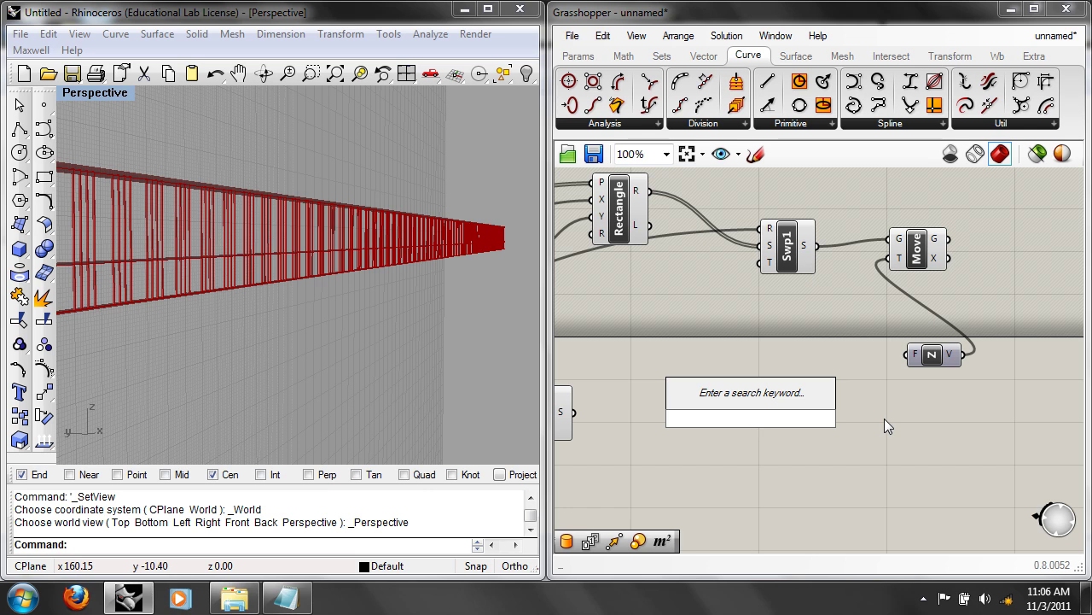
pyautogui.write('ser')
pyautogui.moveTo(753, 427)
pyautogui.mouseDown()
pyautogui.moveTo(785, 422)
pyautogui.moveTo(906, 355)
pyautogui.mouseUp()
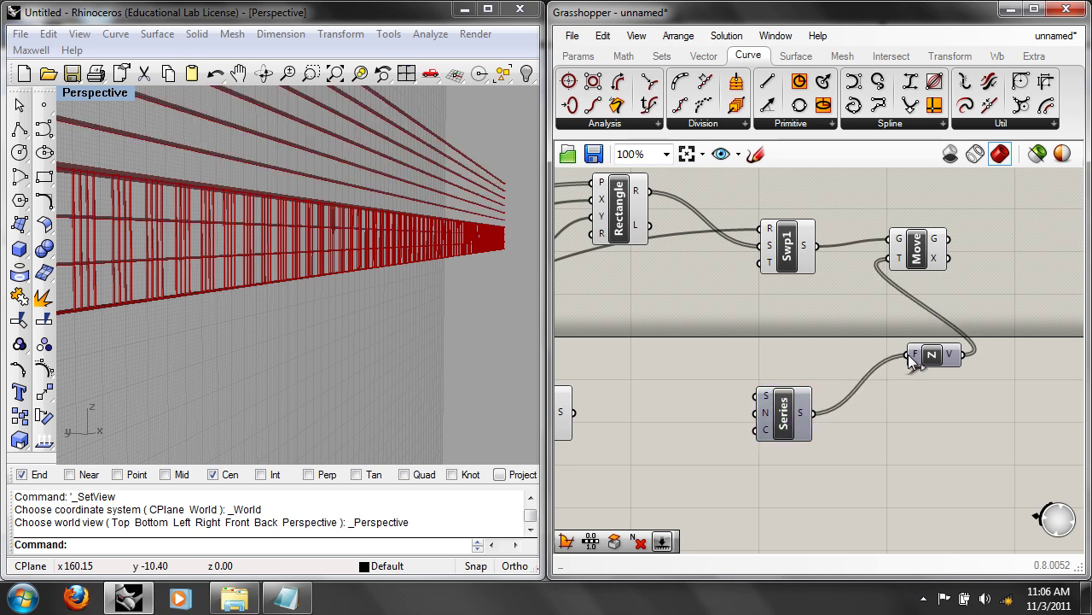
pyautogui.moveTo(214, 332); pyautogui.dragTo(284, 339, button='right')
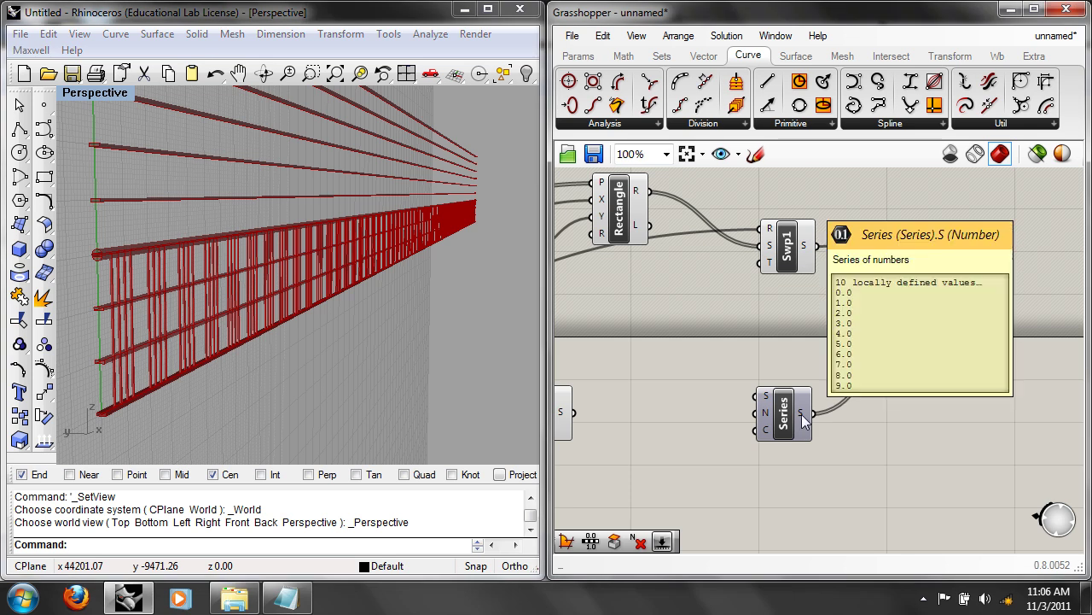
# Step: Add a Number Slider beside the Series component
pyautogui.moveTo(921, 362)
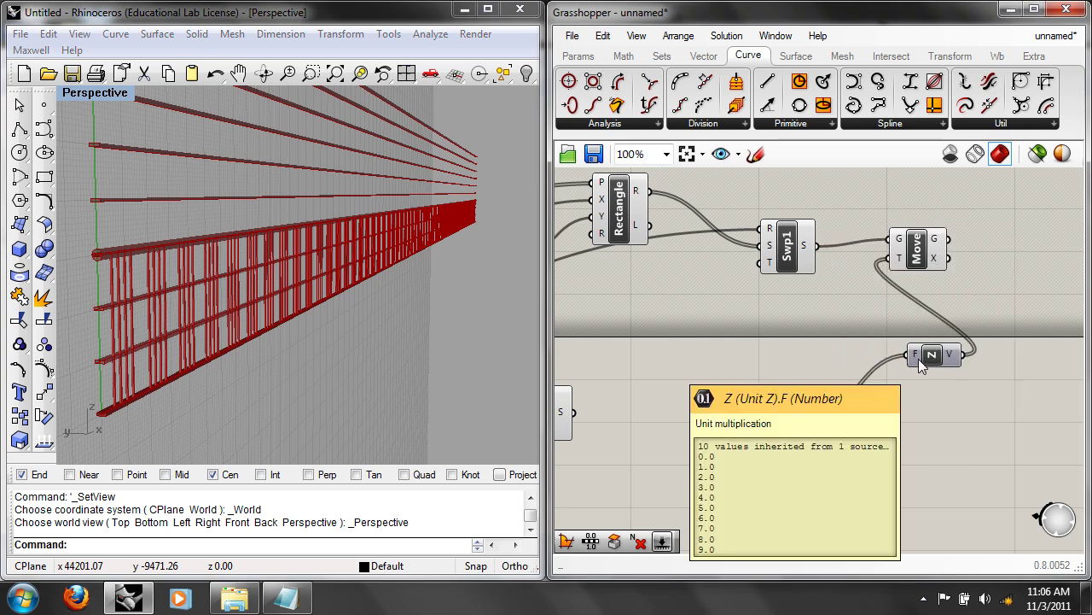
pyautogui.scroll(-2, 318, 265)
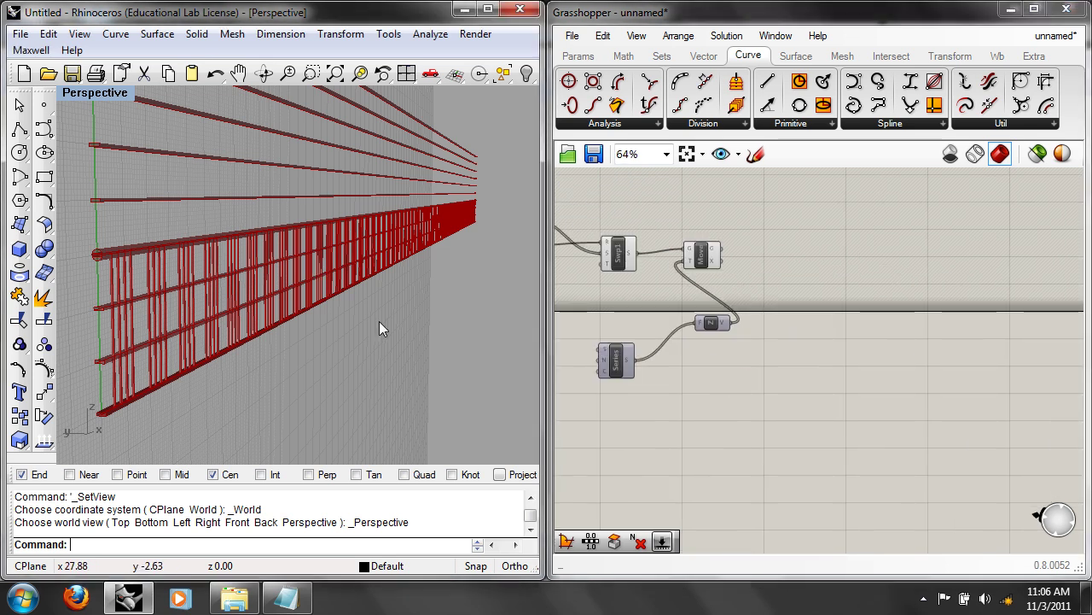
pyautogui.scroll(3, 796, 406)
pyautogui.moveTo(769, 414); pyautogui.dragTo(836, 431, button='right')
pyautogui.moveTo(635, 385); pyautogui.dragTo(696, 381, button='right')
pyautogui.doubleClick(670, 386)
pyautogui.write('nu')
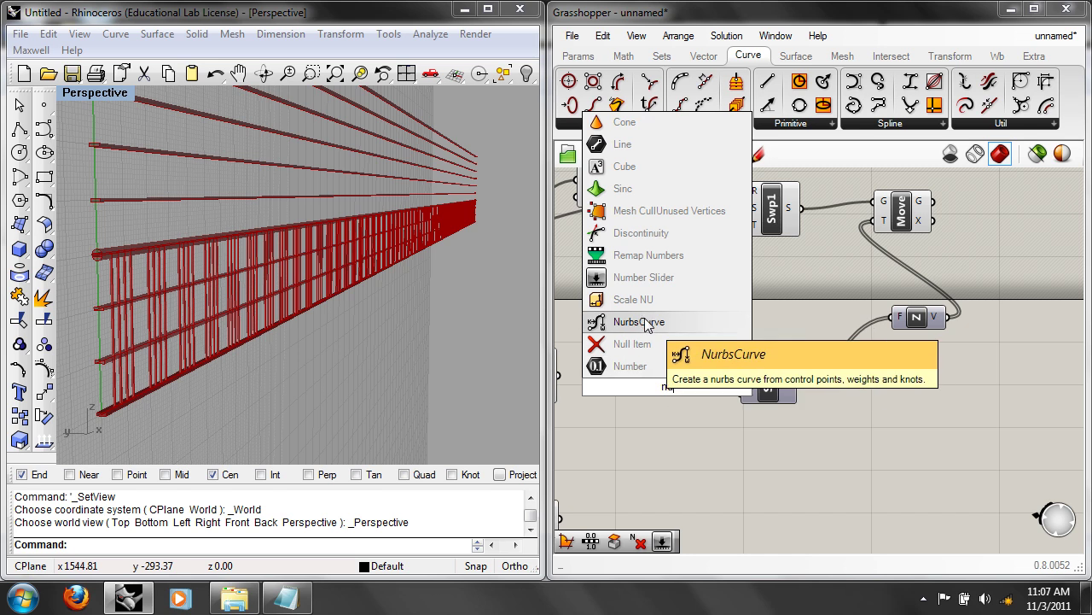
pyautogui.click(649, 277)
pyautogui.moveTo(698, 389); pyautogui.dragTo(655, 385)
# Step: Set the new slider's minimum to 3
pyautogui.rightClick(673, 385)
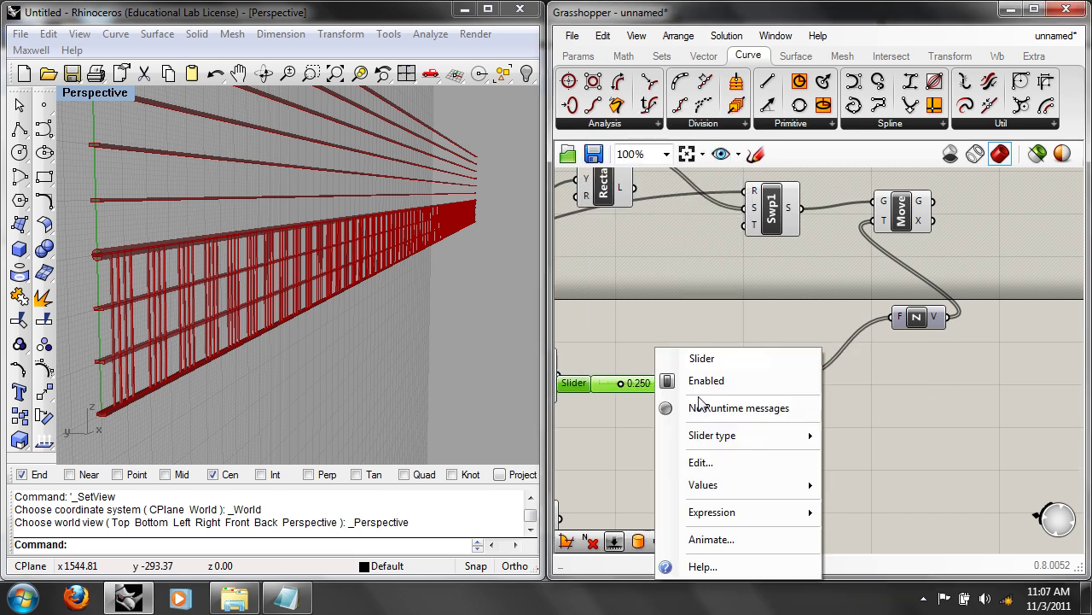
pyautogui.click(728, 456)
pyautogui.doubleClick(768, 428)
pyautogui.write('3')
pyautogui.click(809, 427)
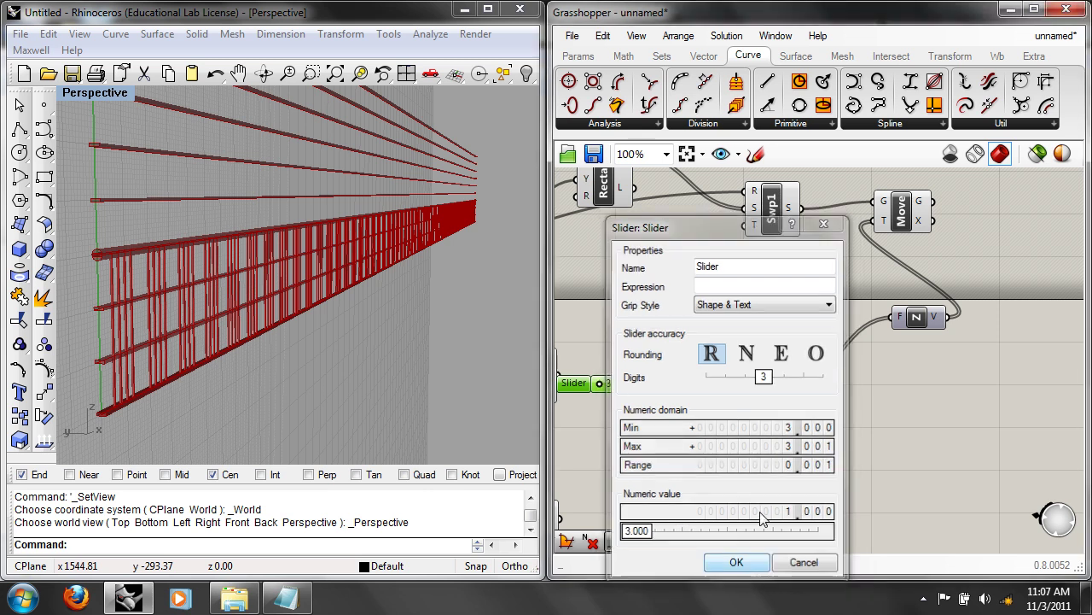
pyautogui.press('Return')
# Step: Connect the slider to the Series start input S and set its numeric domain to a minimum of 0 and maximum of 3
pyautogui.moveTo(695, 384); pyautogui.dragTo(740, 358)
pyautogui.click(621, 391)
pyautogui.rightClick(622, 391)
pyautogui.click(690, 461)
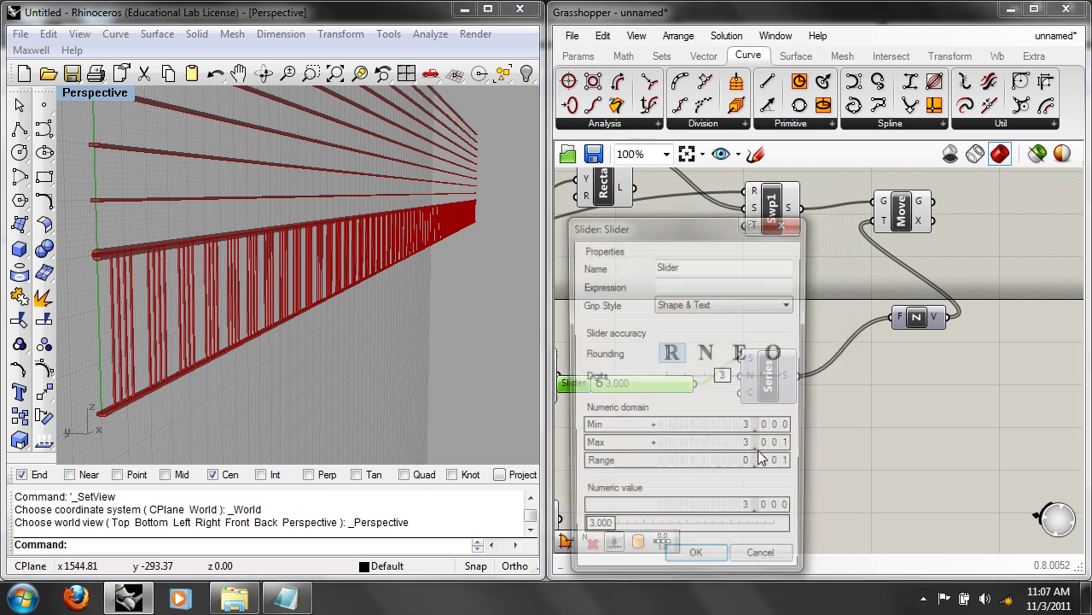
pyautogui.click(771, 434)
pyautogui.write('0')
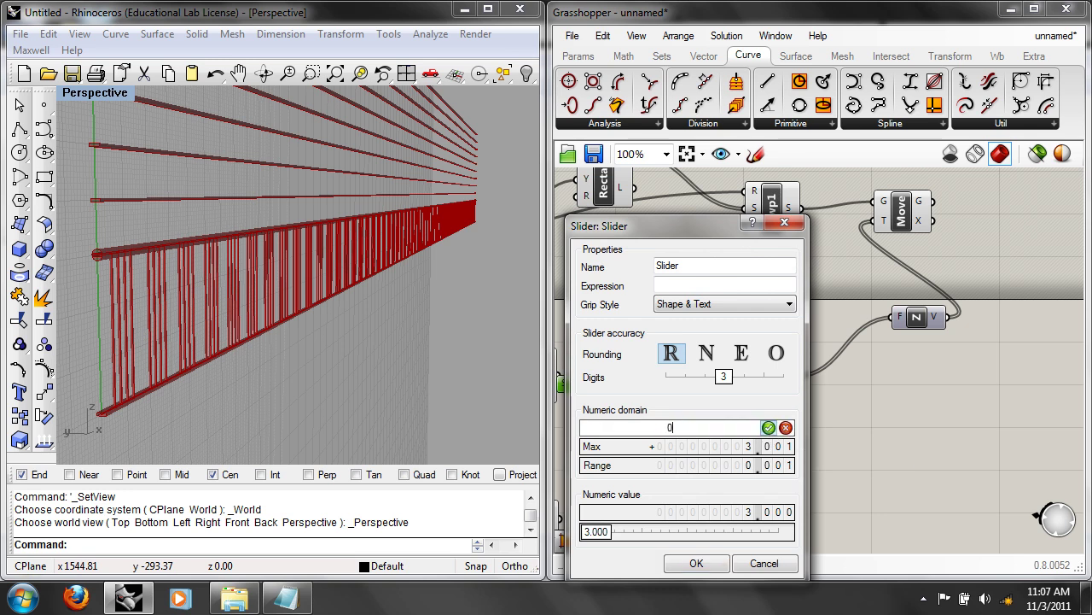
pyautogui.click(768, 428)
pyautogui.click(771, 446)
pyautogui.write('3')
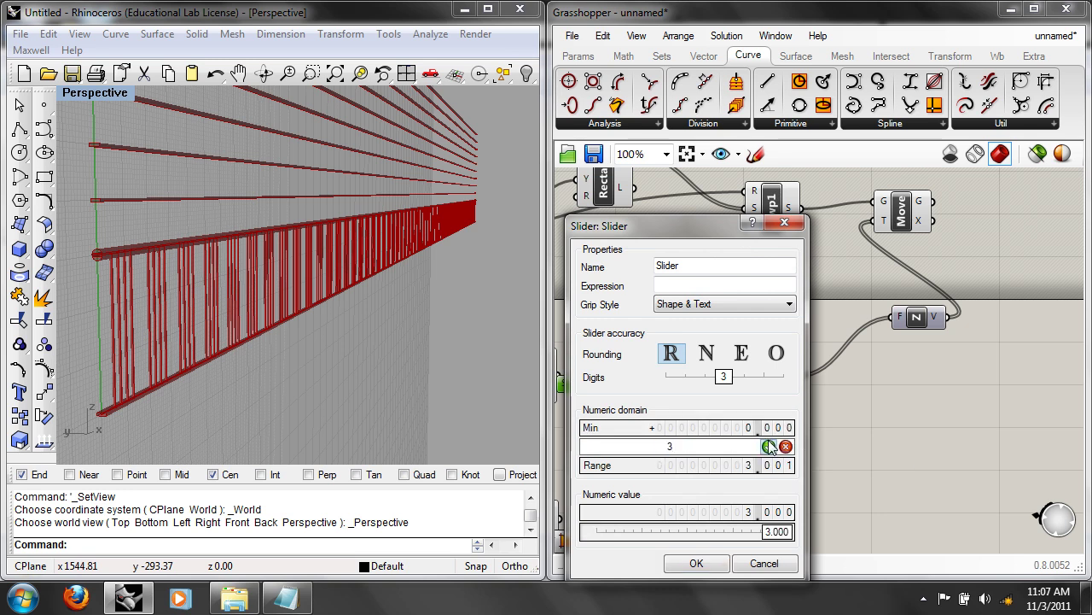
pyautogui.click(768, 447)
pyautogui.press('Return')
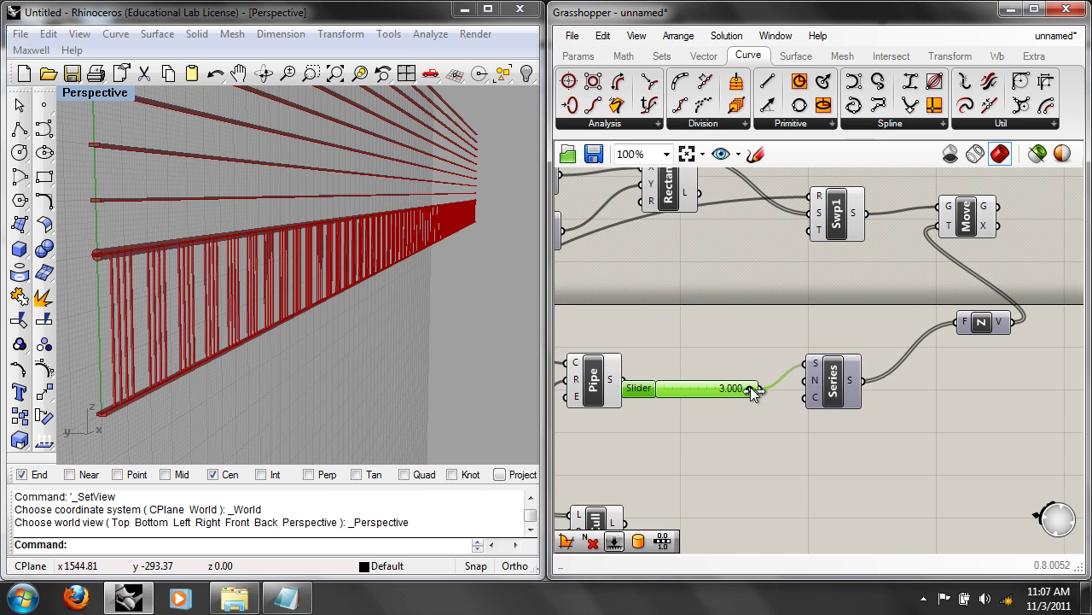
# Step: Set the Series start slider to 1.650 and delete its pasted duplicate
pyautogui.moveTo(738, 386)
pyautogui.mouseDown()
pyautogui.moveTo(710, 387)
pyautogui.moveTo(739, 401)
pyautogui.mouseUp()
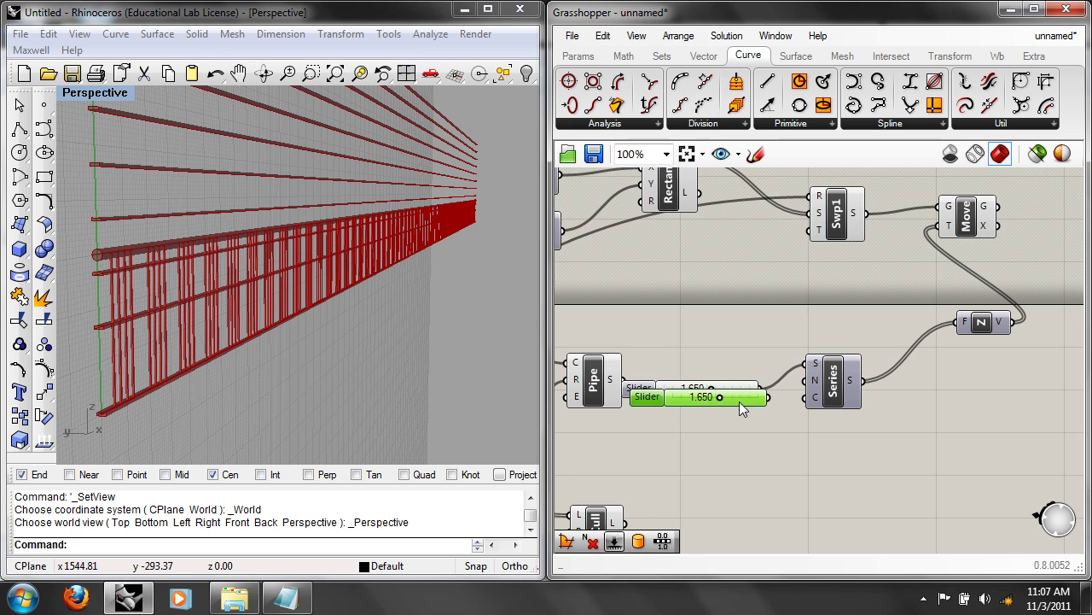
pyautogui.click(602, 35)
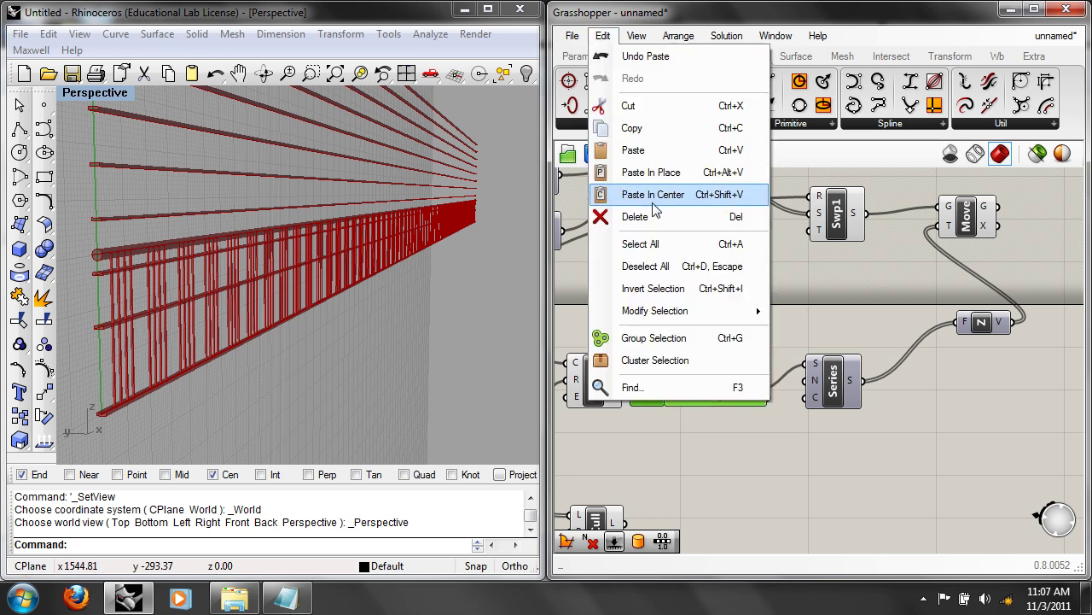
pyautogui.click(632, 215)
# Step: Add a Number Slider, connect it to the Series step input N, and set it to 0.160
pyautogui.doubleClick(696, 455)
pyautogui.write('num')
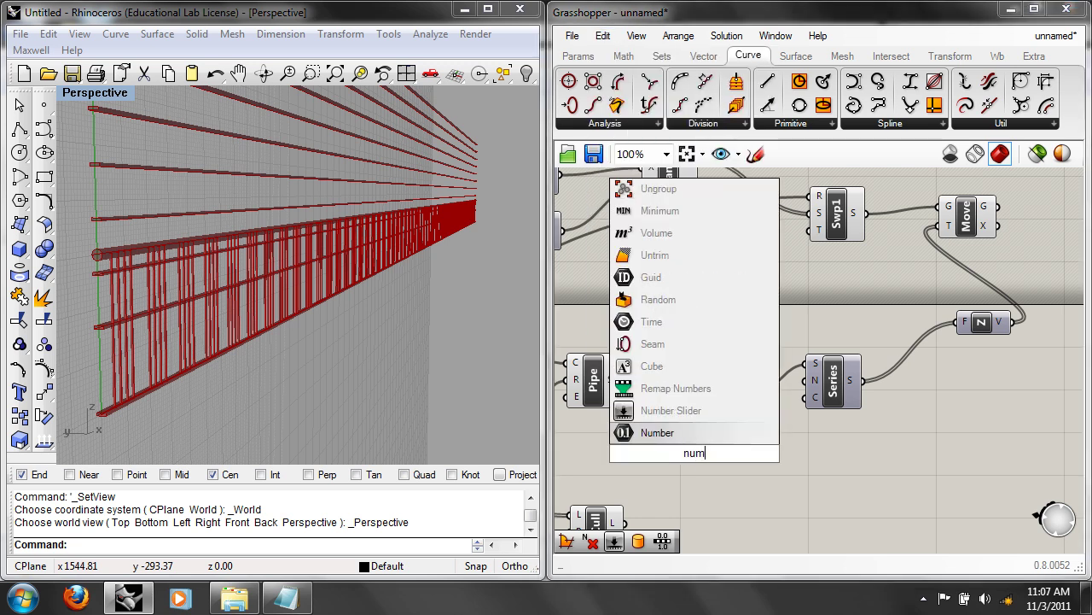
pyautogui.click(657, 410)
pyautogui.moveTo(765, 454); pyautogui.dragTo(798, 381)
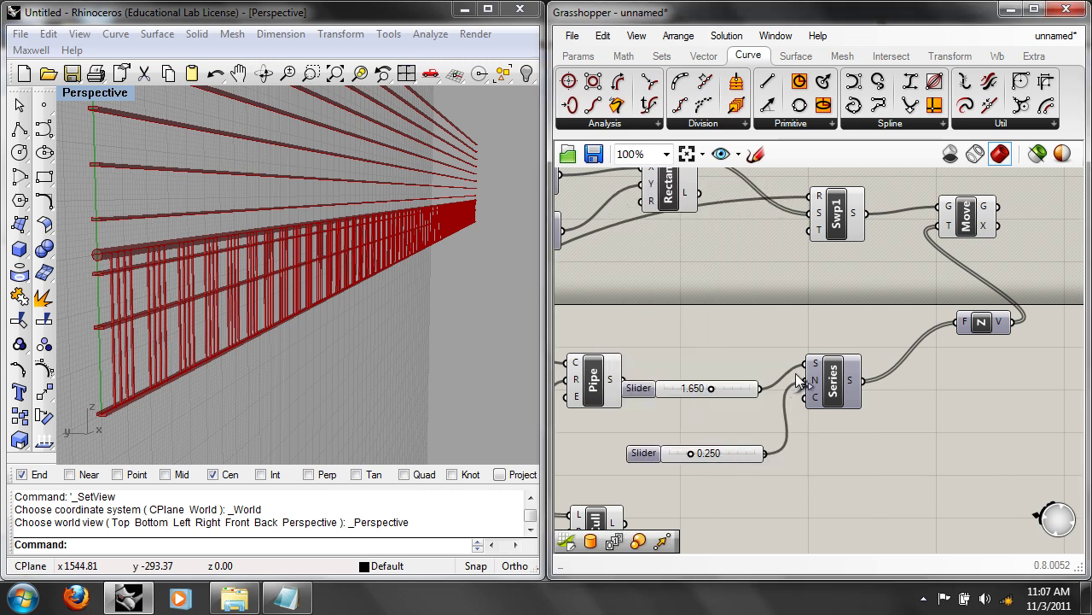
pyautogui.moveTo(691, 453); pyautogui.dragTo(712, 443)
# Step: Configure the copy of the step slider with integer rounding and a maximum of 12
pyautogui.rightClick(713, 443)
pyautogui.click(752, 463)
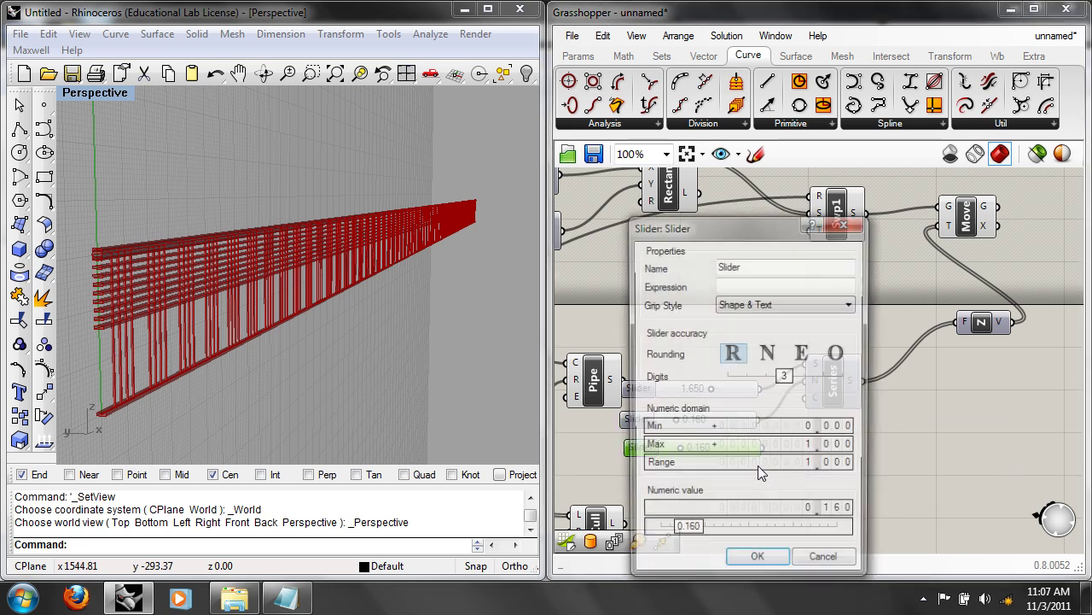
pyautogui.doubleClick(798, 445)
pyautogui.write('12')
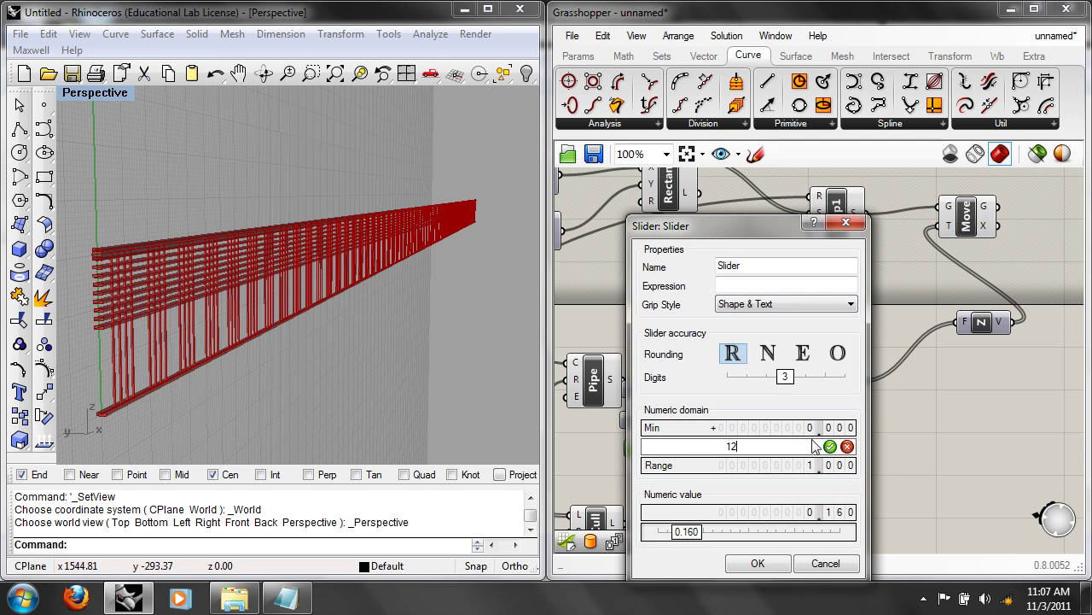
pyautogui.click(768, 353)
pyautogui.click(829, 446)
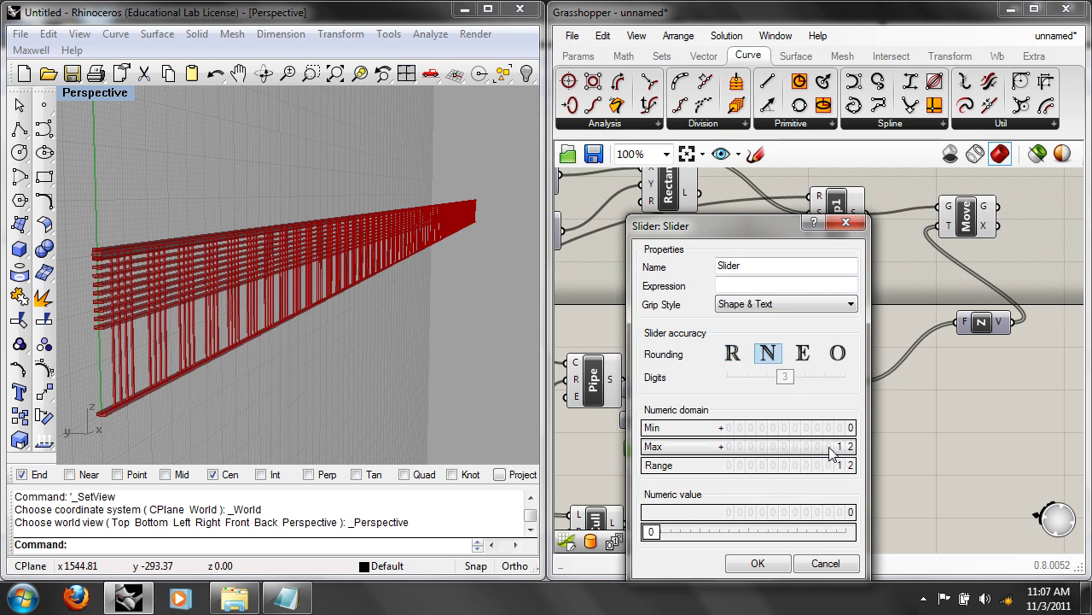
pyautogui.click(757, 562)
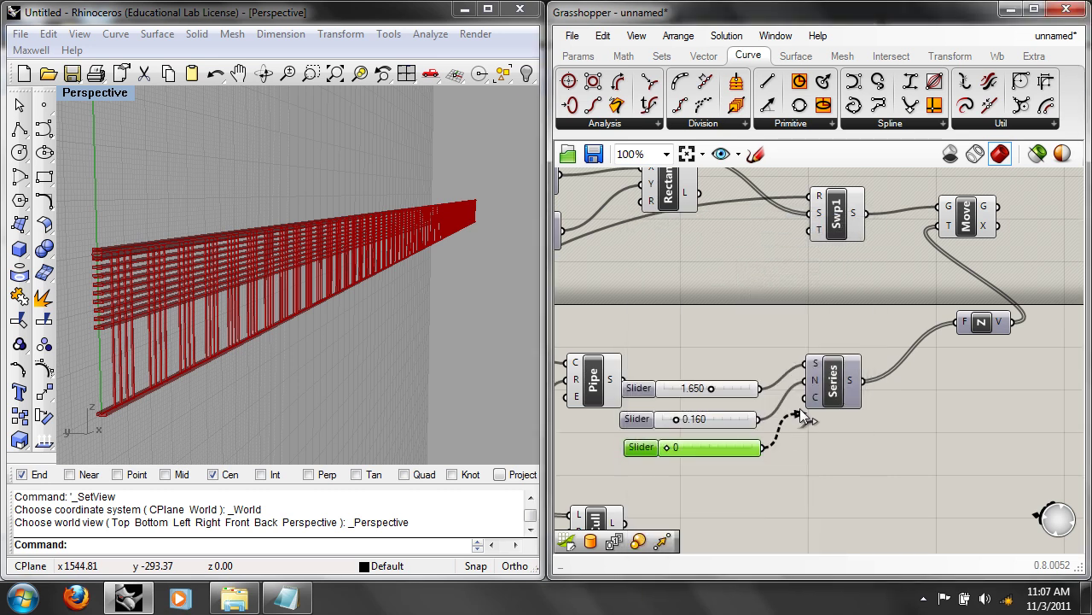
# Step: Connect the integer slider to the Series count input C and set it to 7
pyautogui.moveTo(786, 426); pyautogui.dragTo(805, 397)
pyautogui.moveTo(665, 447); pyautogui.dragTo(715, 446)
pyautogui.moveTo(333, 358); pyautogui.dragTo(232, 354, button='right')
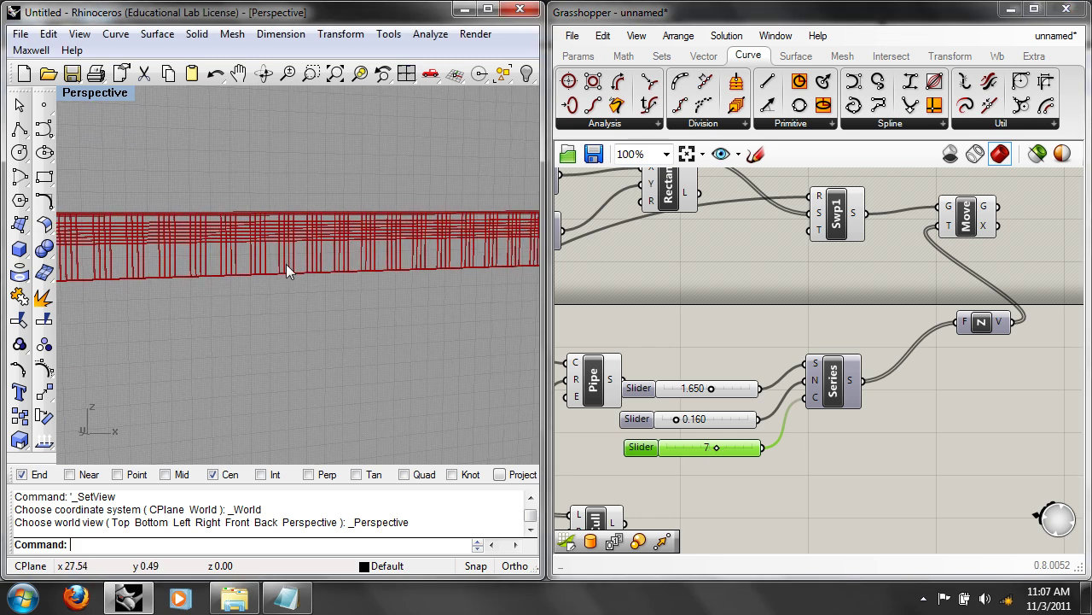
pyautogui.moveTo(392, 266); pyautogui.dragTo(391, 211, button='right')
pyautogui.moveTo(711, 388)
pyautogui.mouseDown()
pyautogui.moveTo(690, 387)
pyautogui.moveTo(714, 389)
pyautogui.mouseUp()
# Step: Add a Cull Nth component and connect the rail Move's geometry output G to its list input L
pyautogui.moveTo(785, 463); pyautogui.dragTo(918, 318, button='right')
pyautogui.moveTo(942, 281); pyautogui.dragTo(769, 314, button='right')
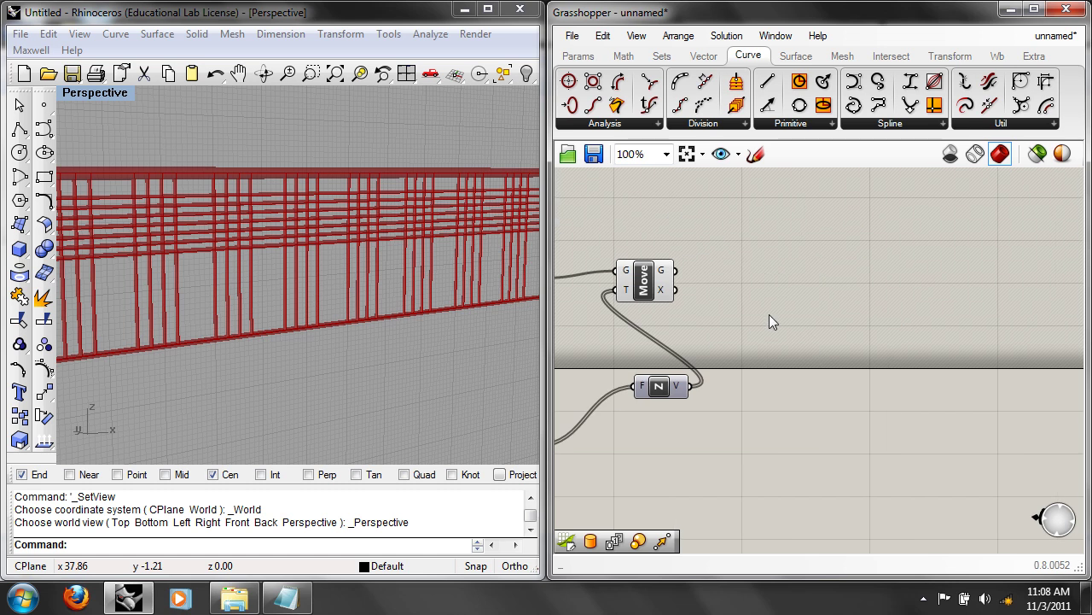
pyautogui.doubleClick(769, 314)
pyautogui.write('cul')
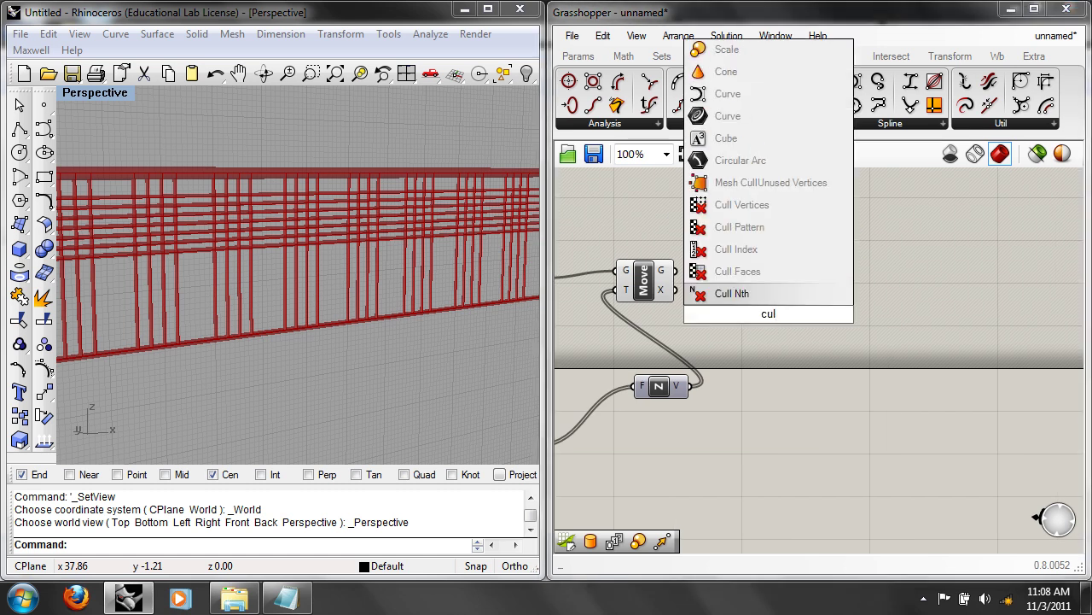
pyautogui.click(735, 294)
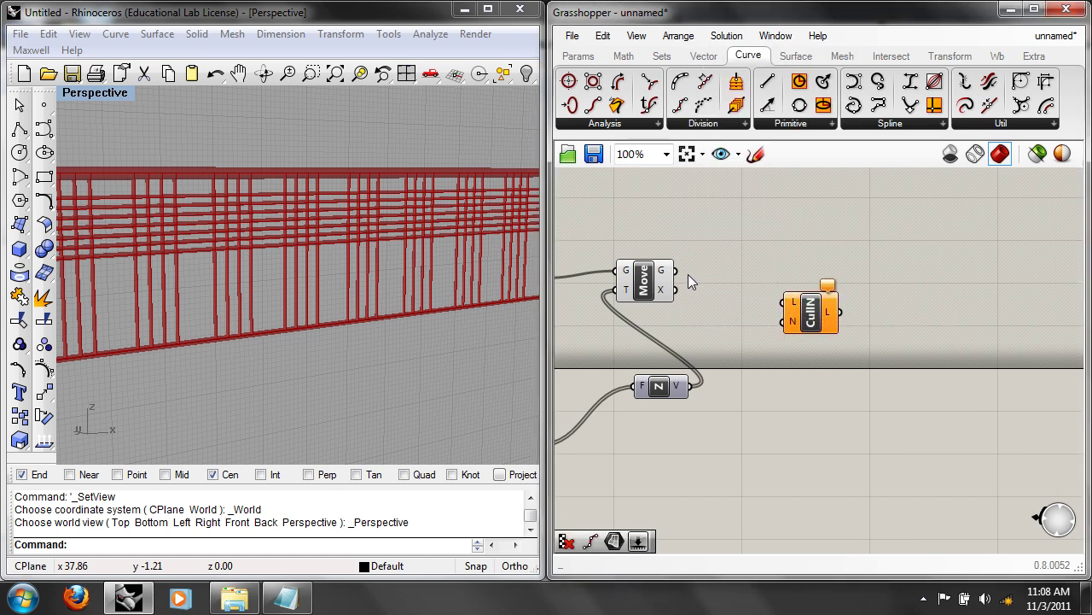
pyautogui.moveTo(695, 271); pyautogui.dragTo(783, 302)
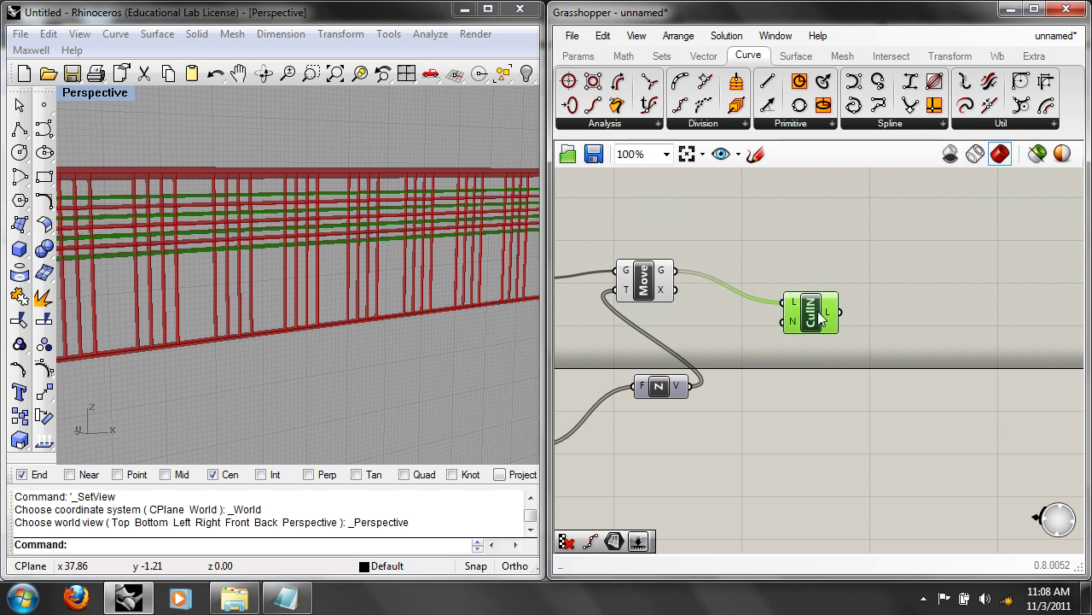
# Step: Turn off the preview of the rail's Move component so only the culled rails are drawn
pyautogui.click(643, 280)
pyautogui.rightClick(642, 265)
pyautogui.click(717, 295)
# Step: Duplicate the integer count slider, connect the copy to Cull Nth's frequency input N, and set it to 2
pyautogui.moveTo(755, 361); pyautogui.dragTo(885, 364, button='right')
pyautogui.moveTo(598, 465); pyautogui.dragTo(733, 437, button='right')
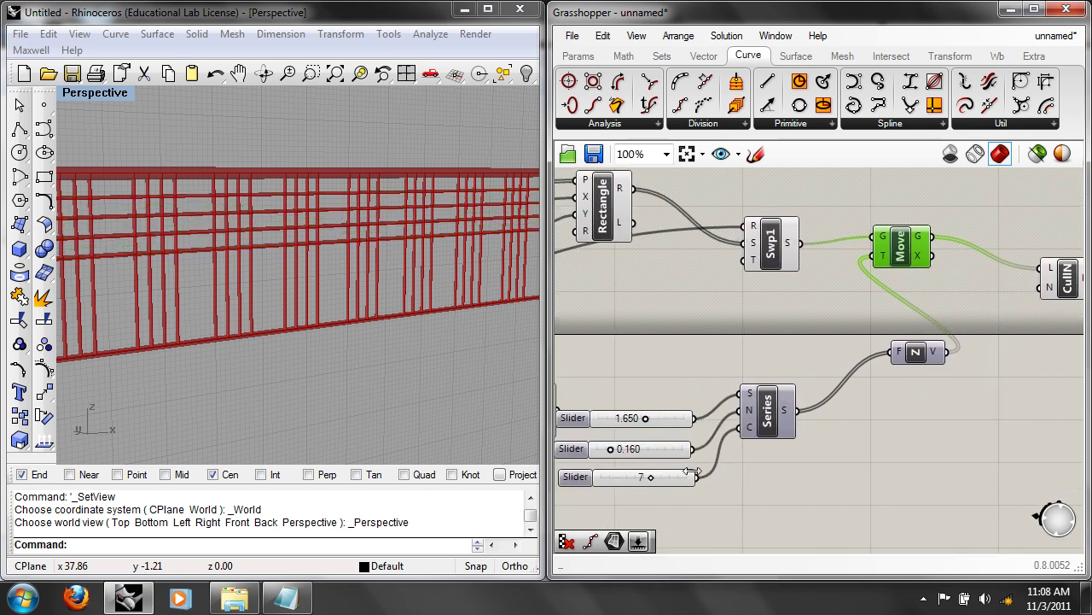
pyautogui.click(669, 481)
pyautogui.moveTo(669, 485); pyautogui.dragTo(1015, 447)
pyautogui.moveTo(1016, 447); pyautogui.dragTo(919, 459, button='right')
pyautogui.moveTo(929, 452); pyautogui.dragTo(952, 300)
pyautogui.moveTo(883, 451); pyautogui.dragTo(857, 453)
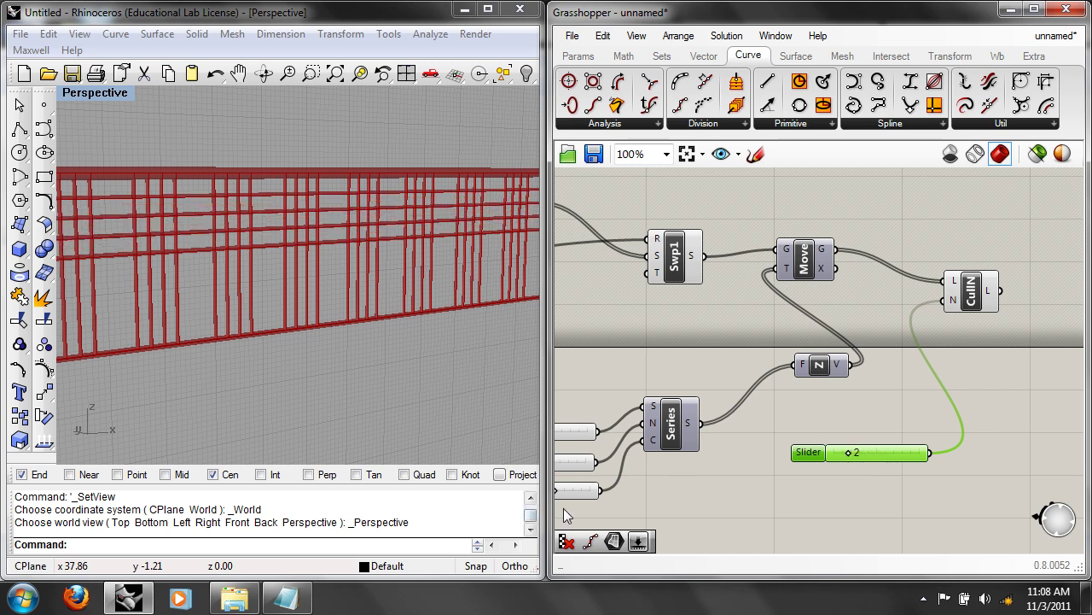
# Step: Set the Series step slider to 0.090 and its count slider to 12
pyautogui.moveTo(615, 492); pyautogui.dragTo(732, 475, button='right')
pyautogui.moveTo(671, 470); pyautogui.dragTo(694, 476)
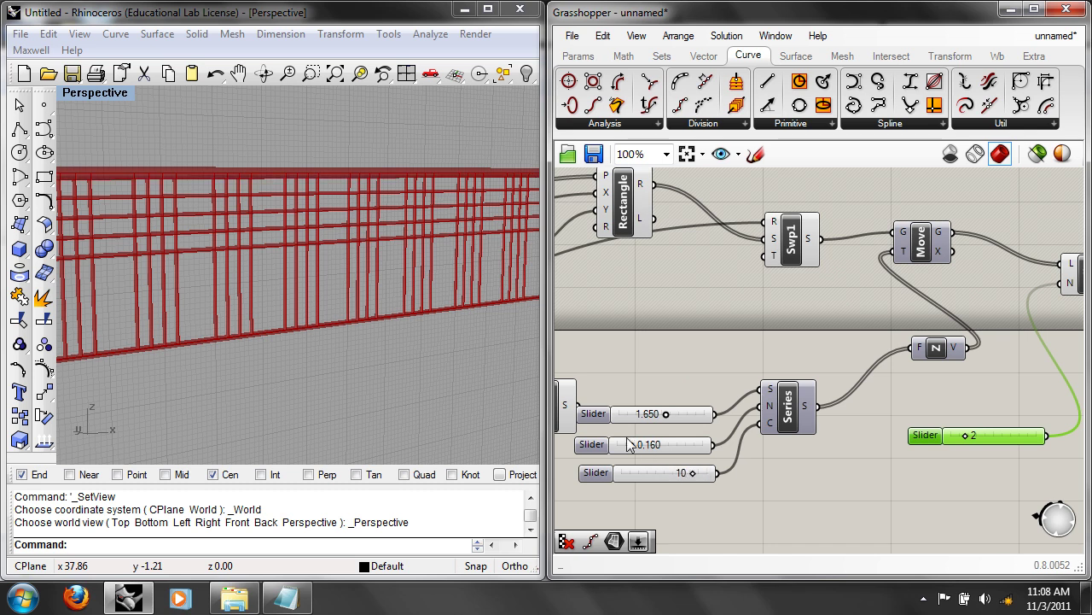
pyautogui.moveTo(631, 445); pyautogui.dragTo(629, 445)
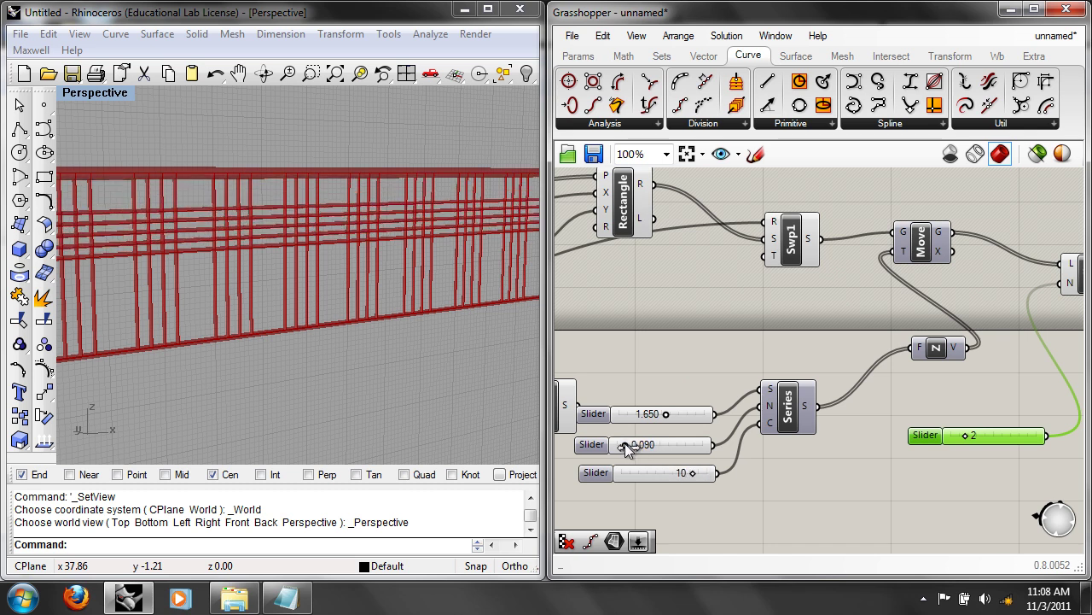
pyautogui.moveTo(694, 470); pyautogui.dragTo(722, 472)
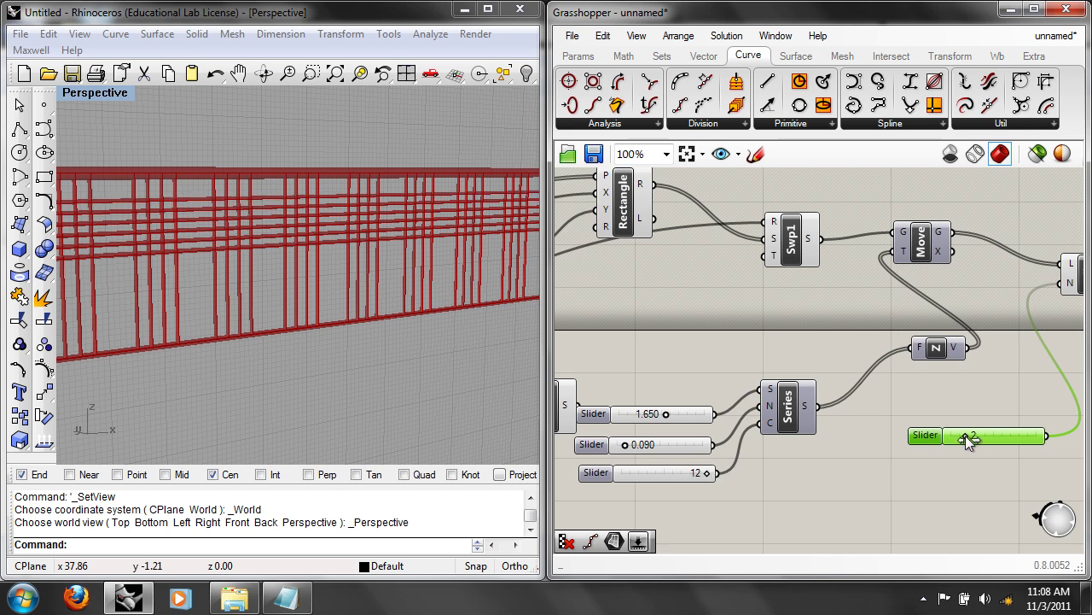
# Step: Set the Cull Nth frequency slider to 4 and inspect the grouped horizontal rails in the Perspective view
pyautogui.moveTo(967, 436); pyautogui.dragTo(978, 434)
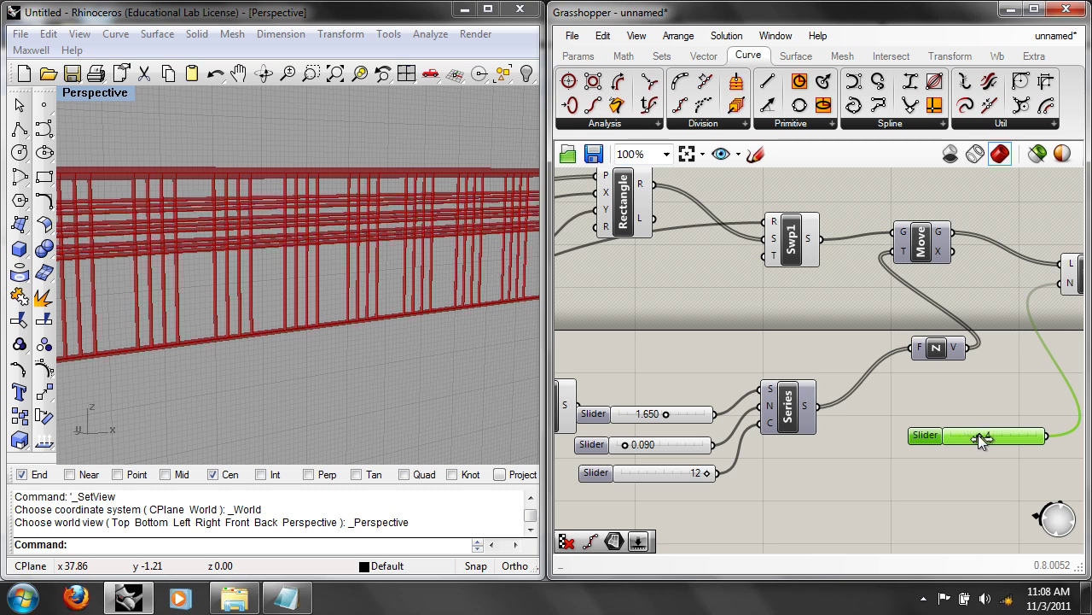
pyautogui.scroll(5, 315, 321)
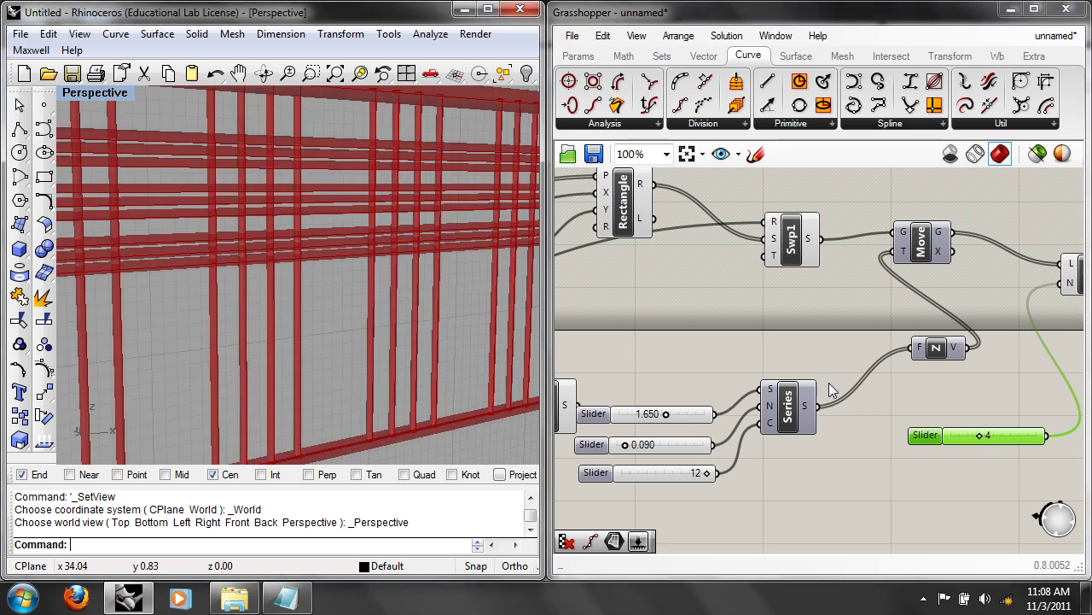
pyautogui.moveTo(410, 264); pyautogui.dragTo(391, 261, button='right')
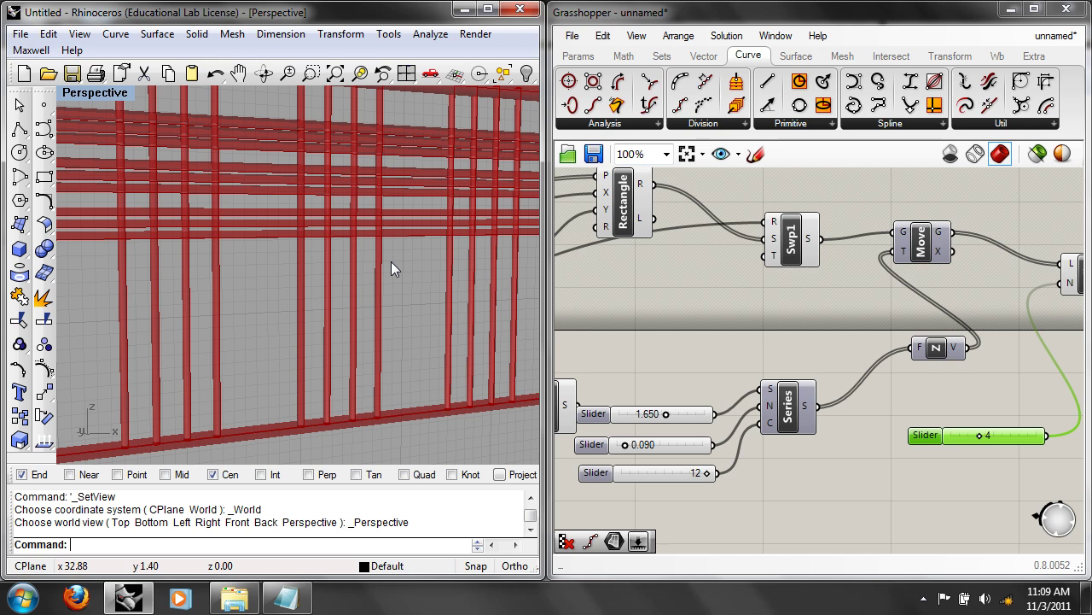
pyautogui.moveTo(391, 263); pyautogui.dragTo(495, 290, button='right')
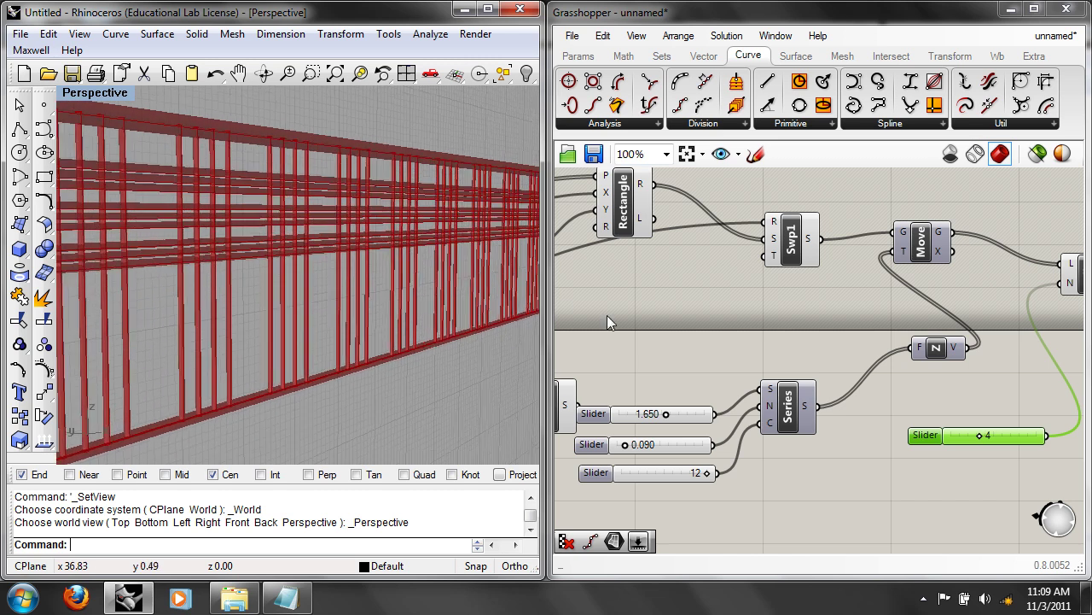
# Step: Set the slider controlling the Divide Length baluster spacing to 0.100
pyautogui.moveTo(652, 318); pyautogui.dragTo(797, 306, button='right')
pyautogui.scroll(-2, 795, 308)
pyautogui.moveTo(631, 407); pyautogui.dragTo(727, 393, button='right')
pyautogui.scroll(2, 727, 392)
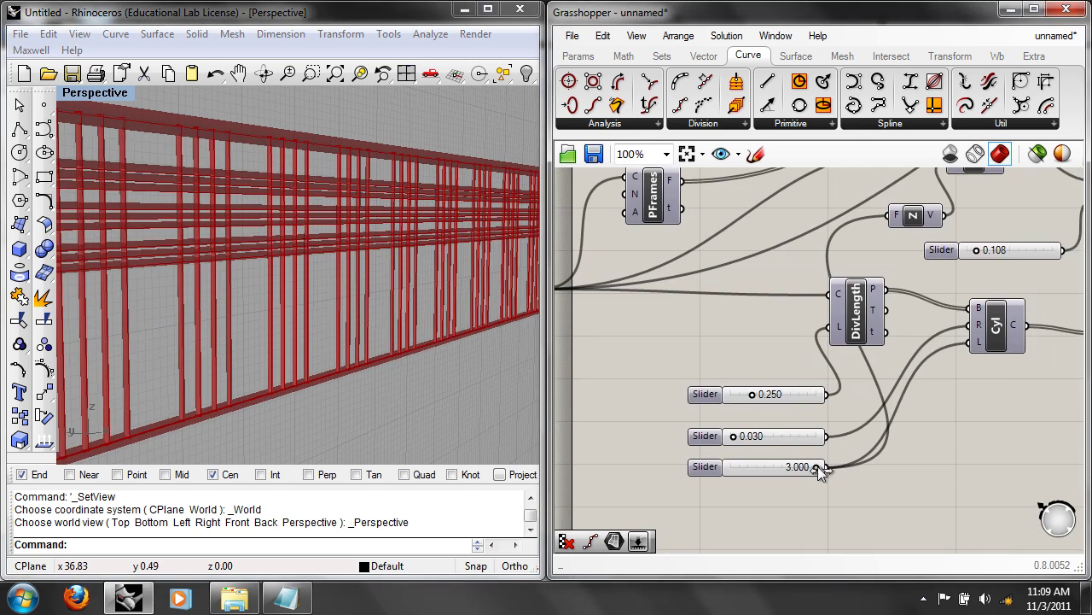
pyautogui.moveTo(809, 466); pyautogui.dragTo(841, 464)
pyautogui.moveTo(752, 394); pyautogui.dragTo(741, 394)
pyautogui.moveTo(517, 322); pyautogui.dragTo(296, 336, button='right')
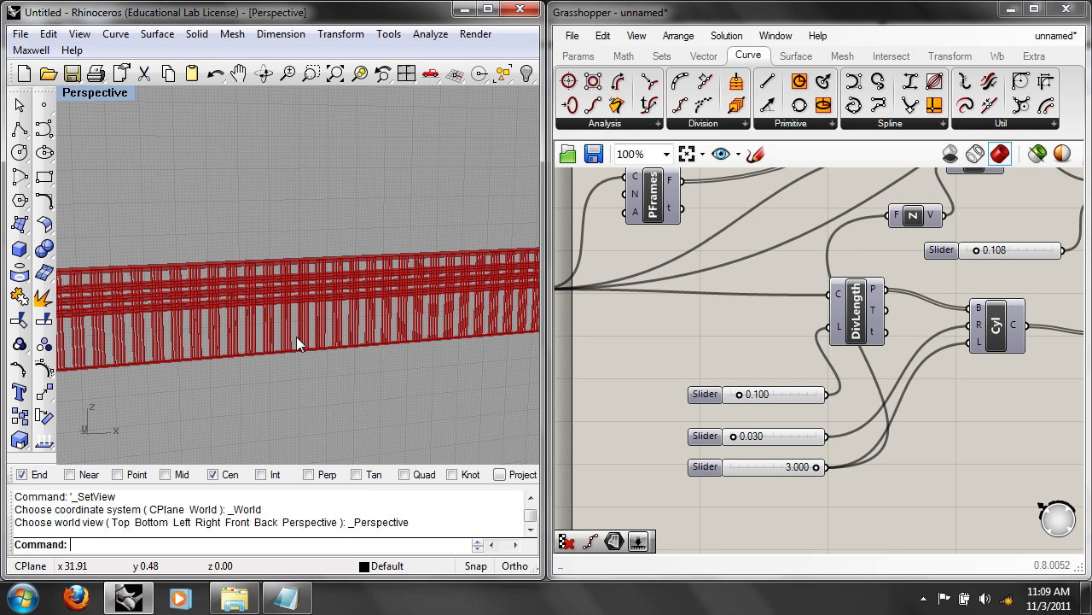
# Step: Examine the base Curve parameter and trace which parts of the definition it drives
pyautogui.moveTo(794, 338); pyautogui.dragTo(871, 355, button='right')
pyautogui.scroll(-1, 826, 346)
pyautogui.click(692, 351)
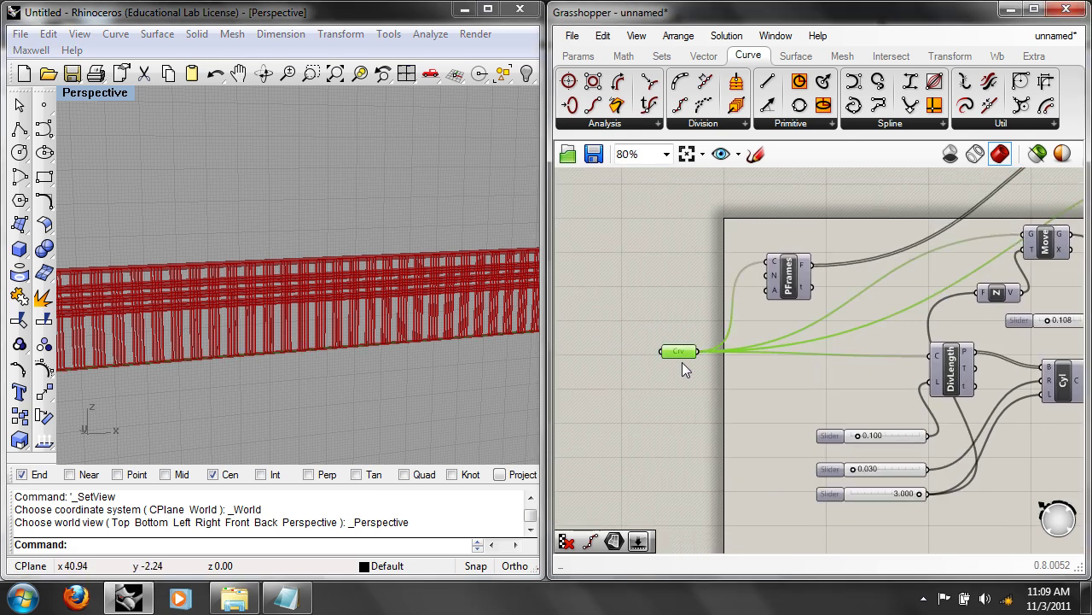
pyautogui.scroll(3, 688, 363)
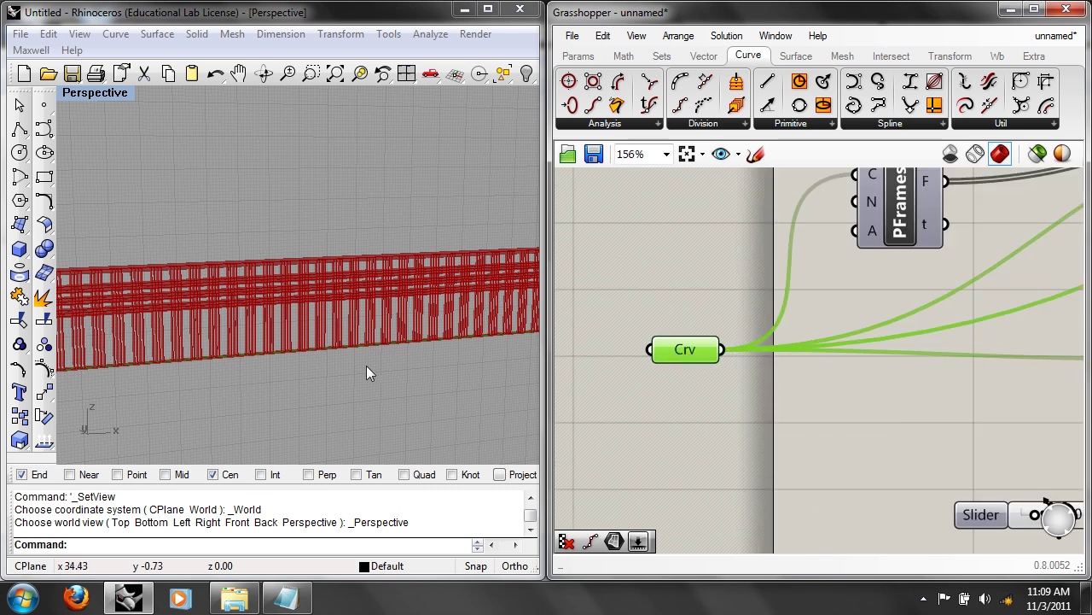
pyautogui.moveTo(368, 367); pyautogui.dragTo(380, 364, button='right')
pyautogui.scroll(-2, 691, 343)
pyautogui.moveTo(841, 302); pyautogui.dragTo(748, 335, button='right')
pyautogui.scroll(-4, 799, 317)
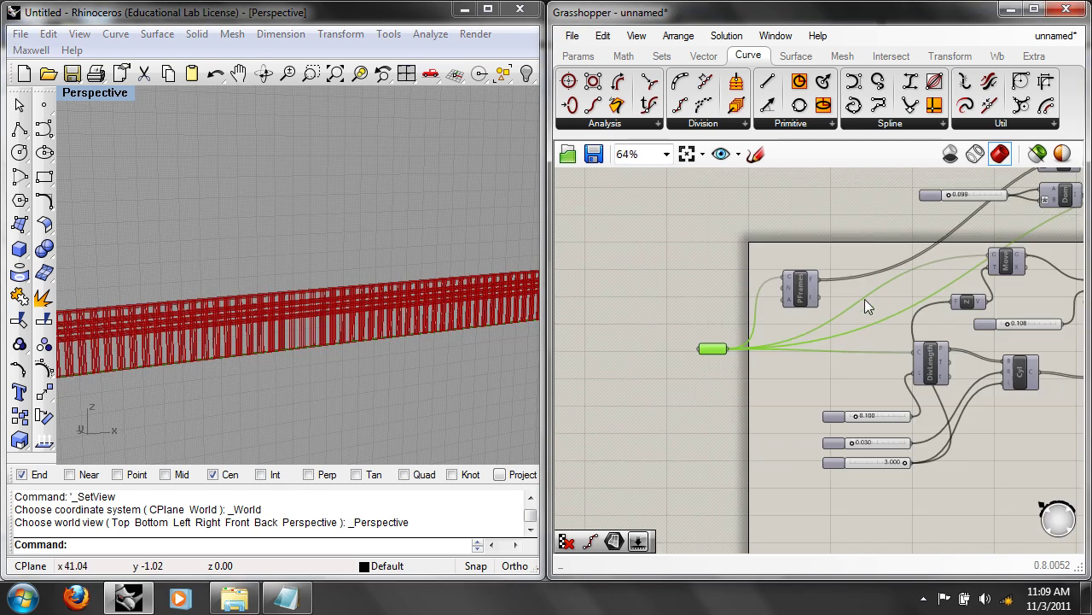
pyautogui.moveTo(843, 307); pyautogui.dragTo(792, 323, button='right')
# Step: Duplicate the Rectangle component with its two Domain components and two sliders, and place the copies in empty canvas above the definition
pyautogui.click(861, 293)
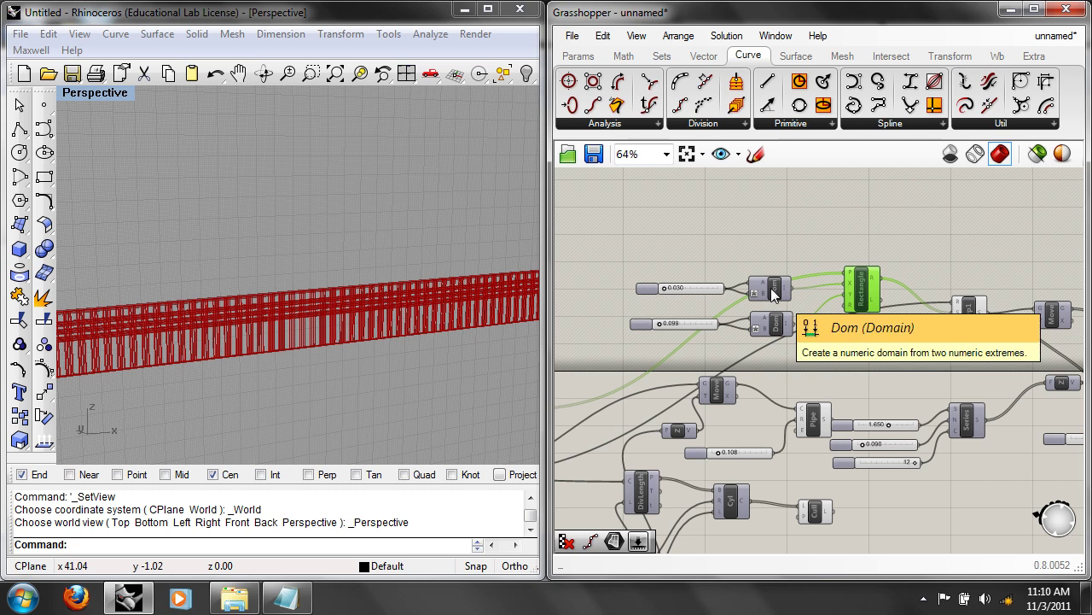
pyautogui.keyDown('shift'); pyautogui.click(774, 289); pyautogui.keyUp('shift')
pyautogui.keyDown('shift'); pyautogui.click(771, 321); pyautogui.keyUp('shift')
pyautogui.keyDown('shift'); pyautogui.click(704, 288); pyautogui.keyUp('shift')
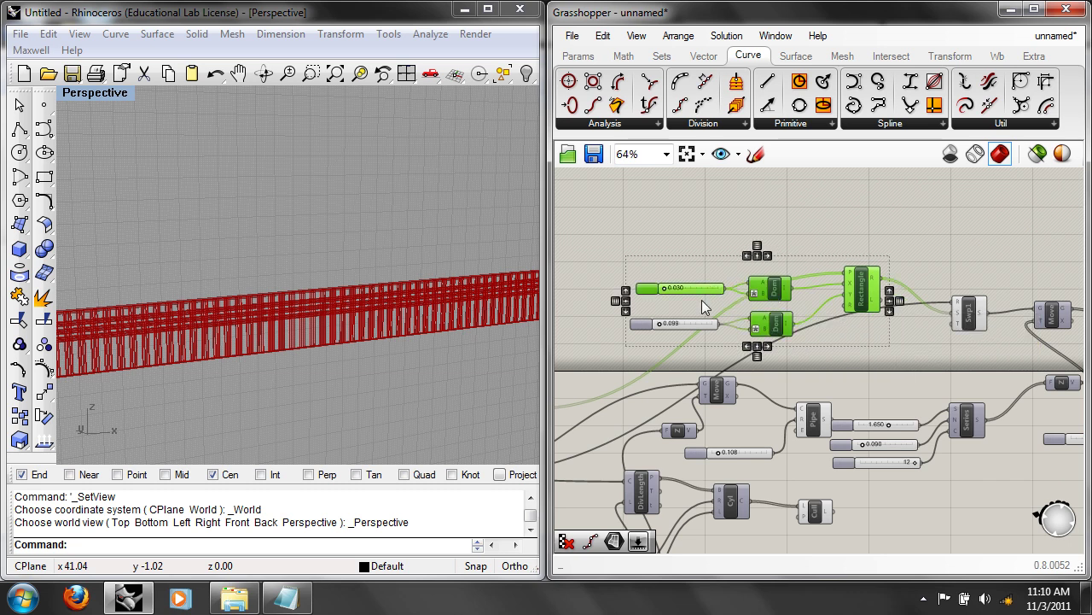
pyautogui.keyDown('shift'); pyautogui.click(702, 323); pyautogui.keyUp('shift')
pyautogui.hotkey('ctrl', 'c')
pyautogui.hotkey('ctrl', 'v')
pyautogui.moveTo(715, 361); pyautogui.dragTo(880, 382, button='right')
pyautogui.moveTo(857, 348); pyautogui.dragTo(636, 229)
pyautogui.moveTo(667, 306); pyautogui.dragTo(832, 322, button='right')
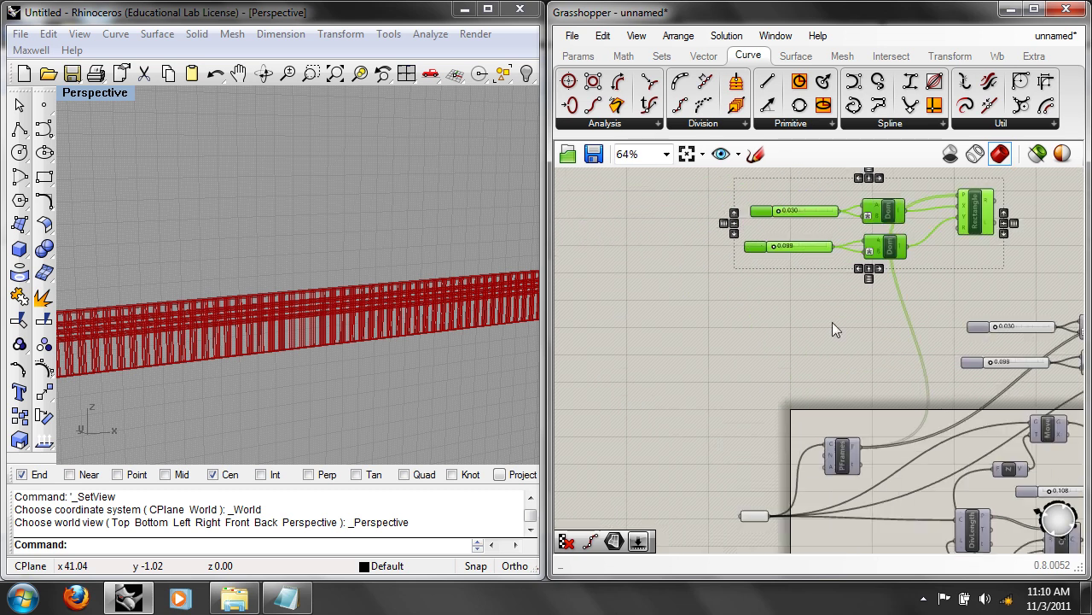
# Step: Add a Divide Curve component, feed it the base curve, and connect its points to the copied Rectangle's plane input P
pyautogui.doubleClick(761, 325)
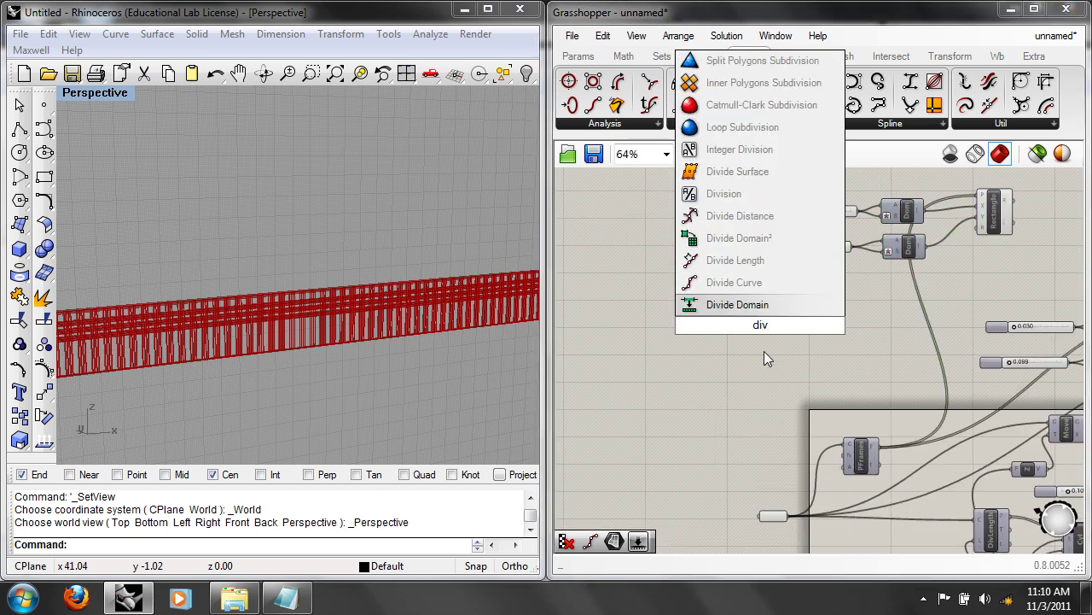
pyautogui.click(762, 288)
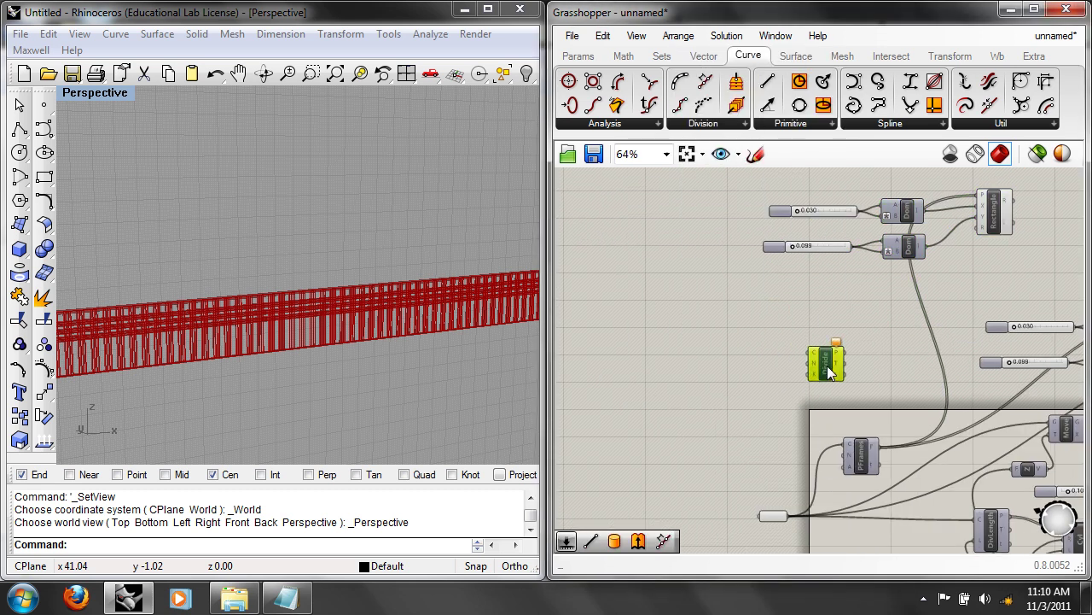
pyautogui.moveTo(786, 516); pyautogui.dragTo(817, 352)
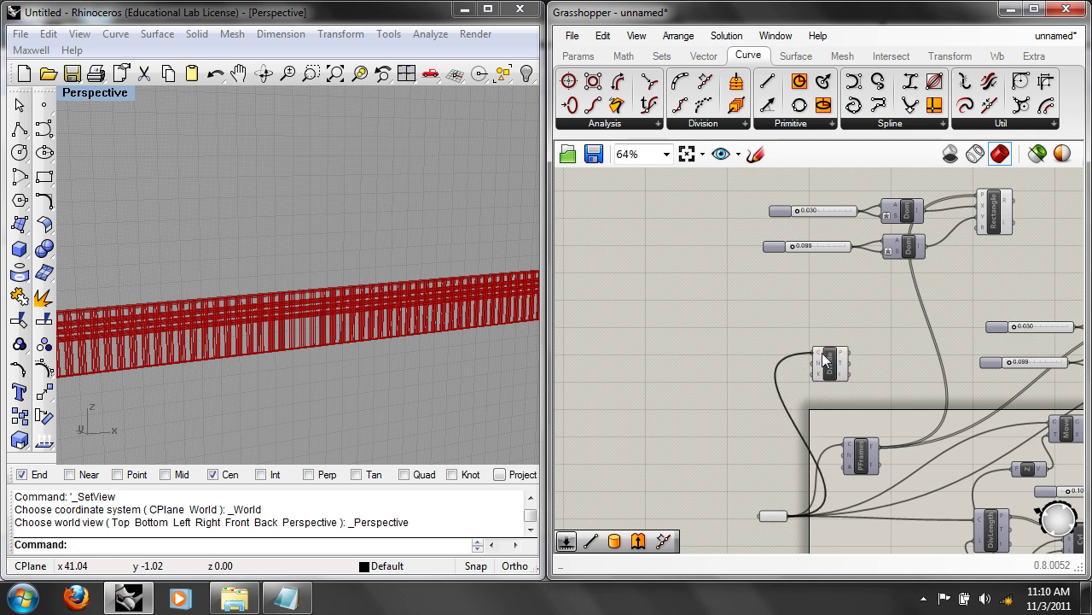
pyautogui.click(834, 360)
pyautogui.moveTo(836, 365); pyautogui.dragTo(771, 408, button='right')
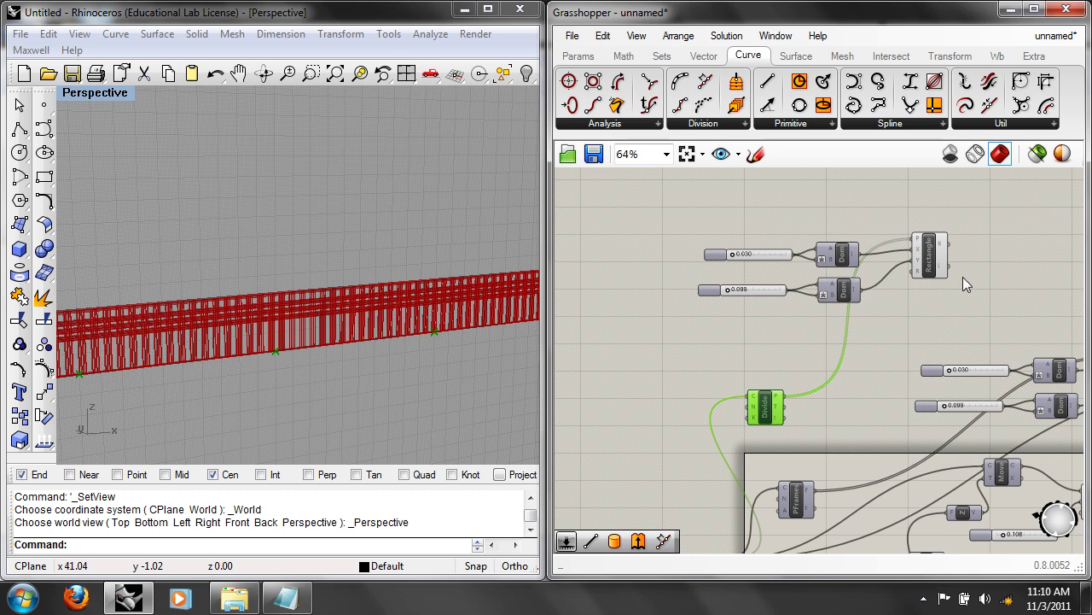
# Step: Add an Extrude component, with the copied Rectangle's outline as its base and a new Unit Z vector as its direction
pyautogui.moveTo(958, 277); pyautogui.dragTo(927, 280, button='right')
pyautogui.click(918, 268)
pyautogui.moveTo(995, 277); pyautogui.dragTo(935, 287, button='right')
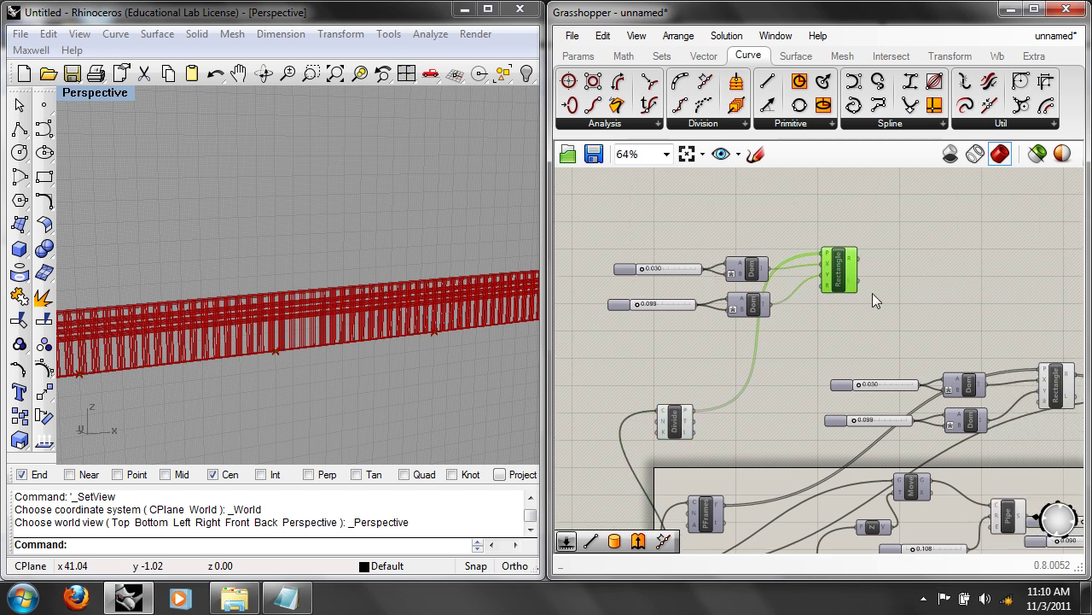
pyautogui.doubleClick(946, 292)
pyautogui.write('extr')
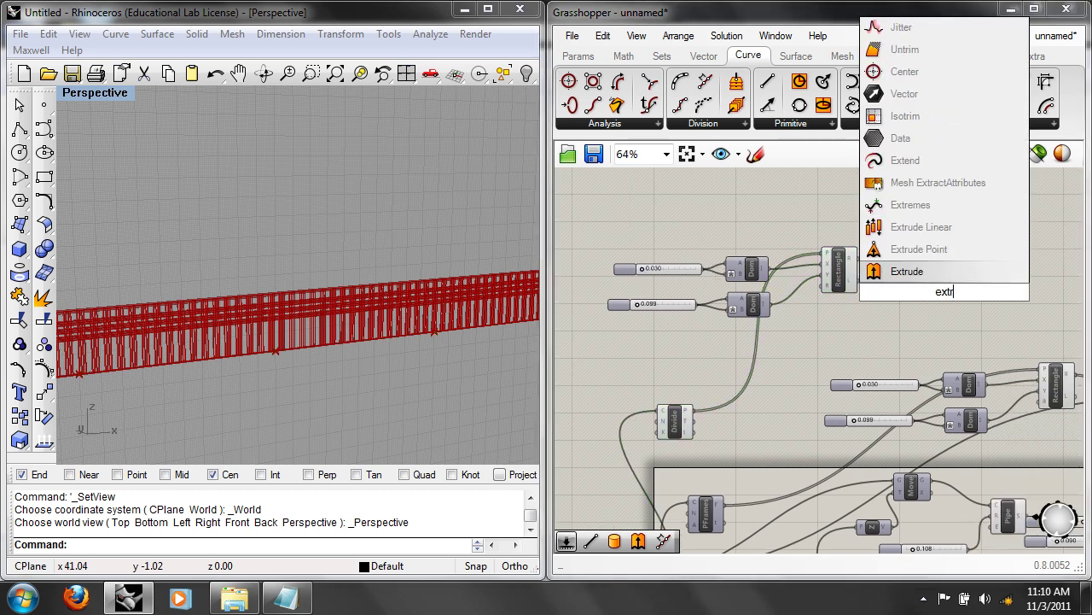
pyautogui.click(907, 272)
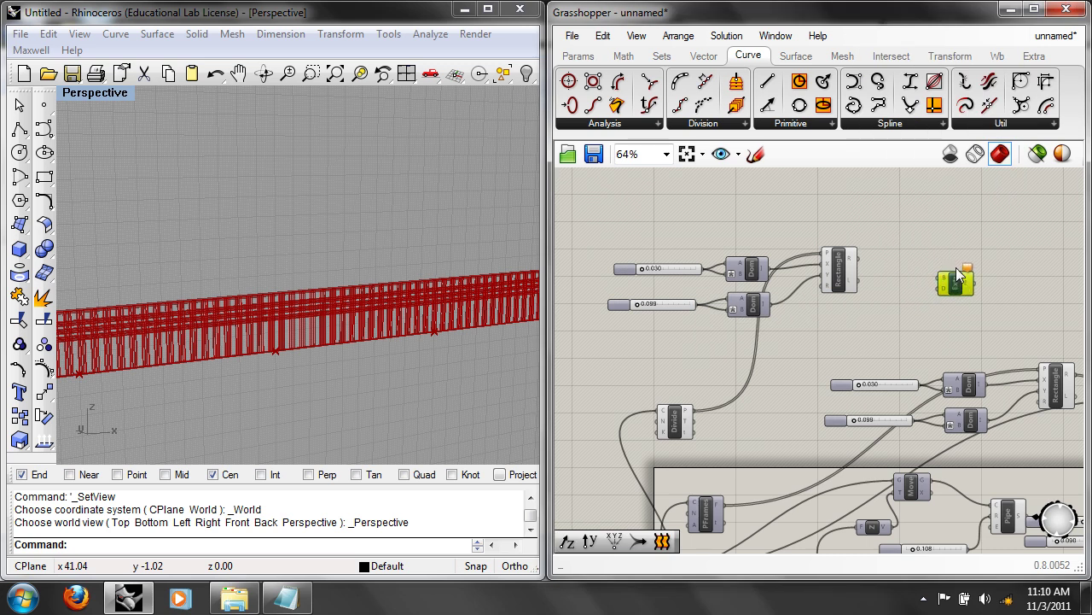
pyautogui.doubleClick(894, 335)
pyautogui.write('z')
pyautogui.click(882, 316)
pyautogui.moveTo(925, 315); pyautogui.dragTo(946, 279)
pyautogui.moveTo(857, 254); pyautogui.dragTo(945, 263)
# Step: Connect the existing 3.000 baluster height slider to the new Unit Z vector's factor input
pyautogui.scroll(-2, 893, 284)
pyautogui.scroll(1, 854, 375)
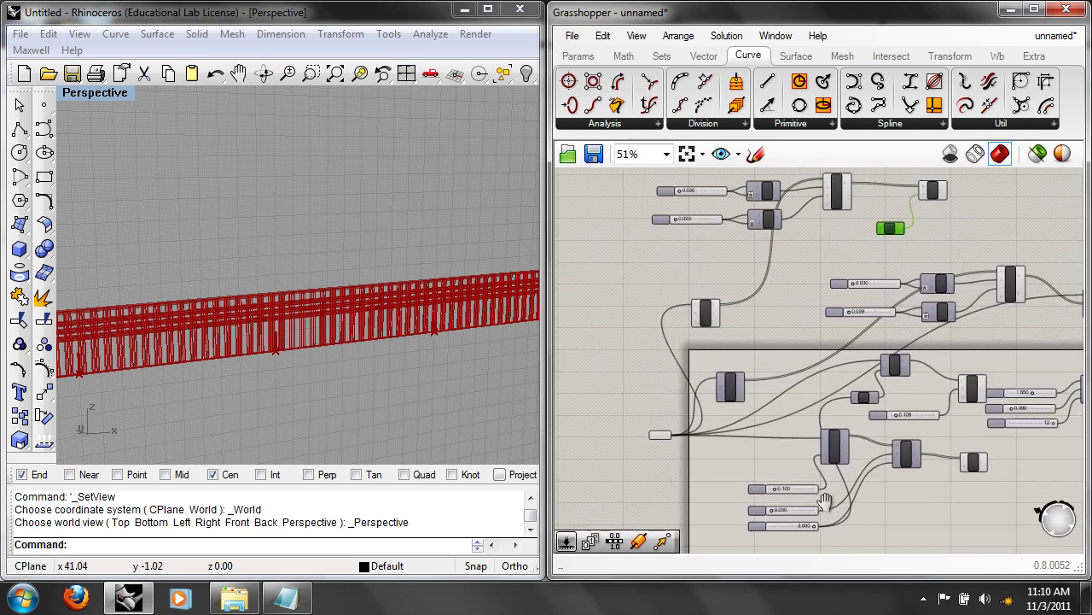
pyautogui.moveTo(822, 527); pyautogui.dragTo(880, 229)
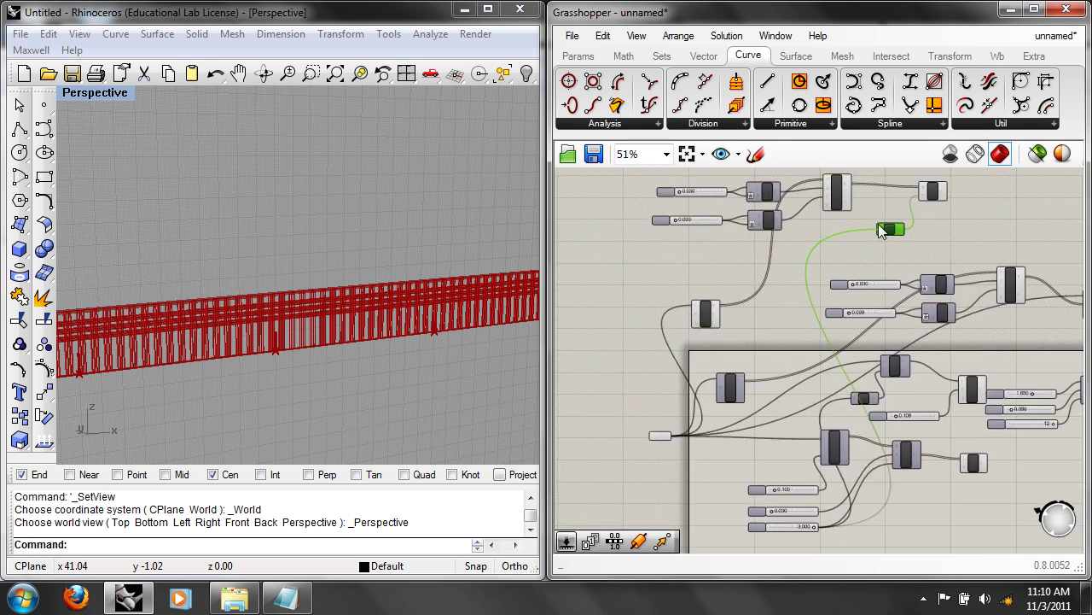
# Step: Set the copied Rectangle's X domain slider to 0.630 and its Y domain slider to 0.729
pyautogui.scroll(3, 705, 240)
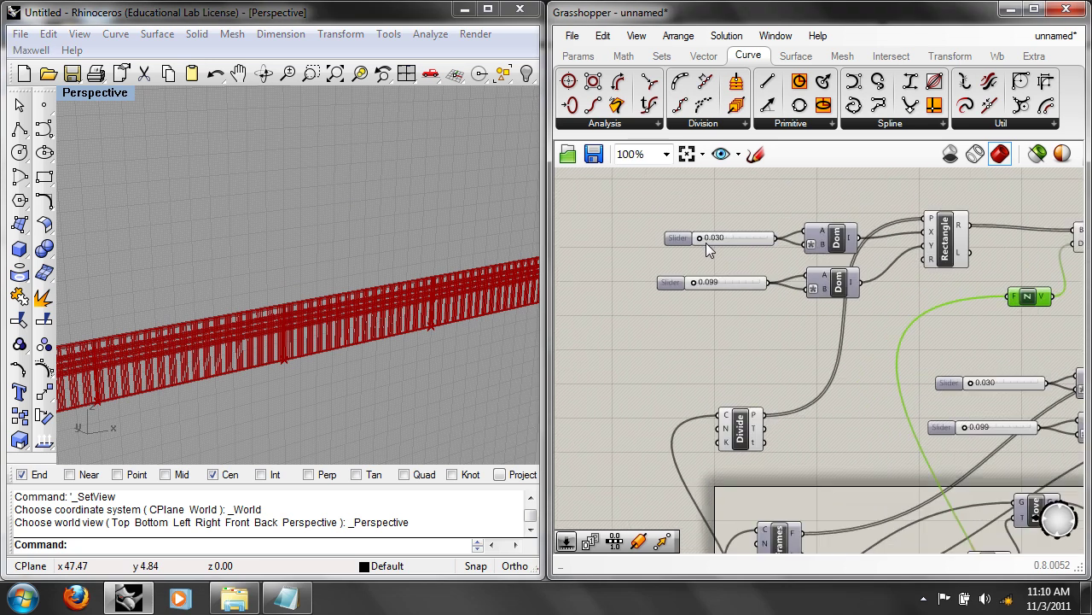
pyautogui.moveTo(701, 236); pyautogui.dragTo(718, 235)
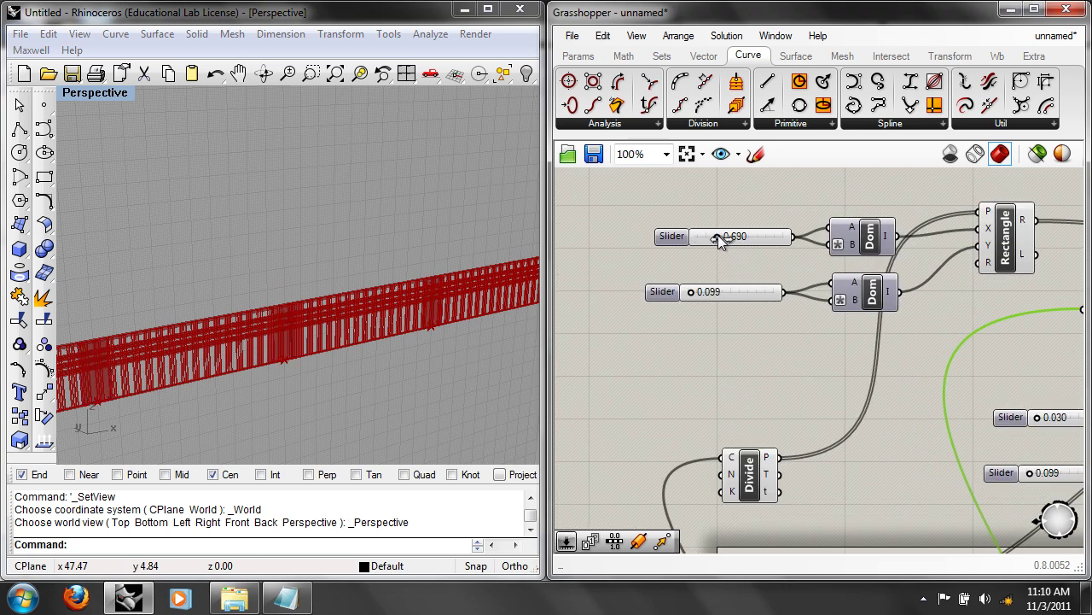
pyautogui.moveTo(698, 290); pyautogui.dragTo(707, 291)
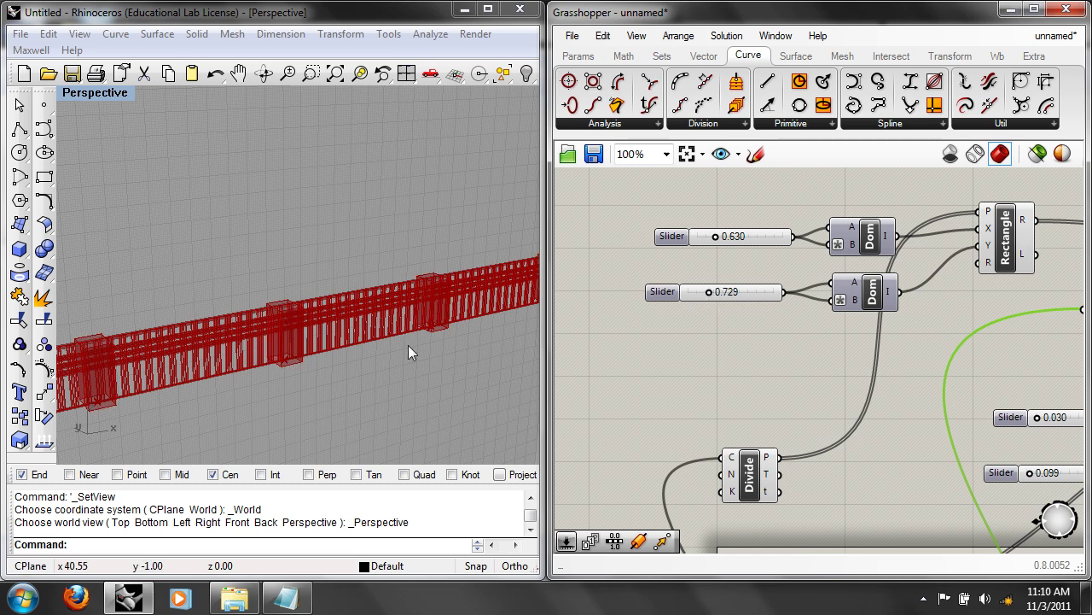
# Step: Inspect the extruded rectangular posts along the railing in the Perspective view
pyautogui.moveTo(305, 342); pyautogui.dragTo(361, 316, button='right')
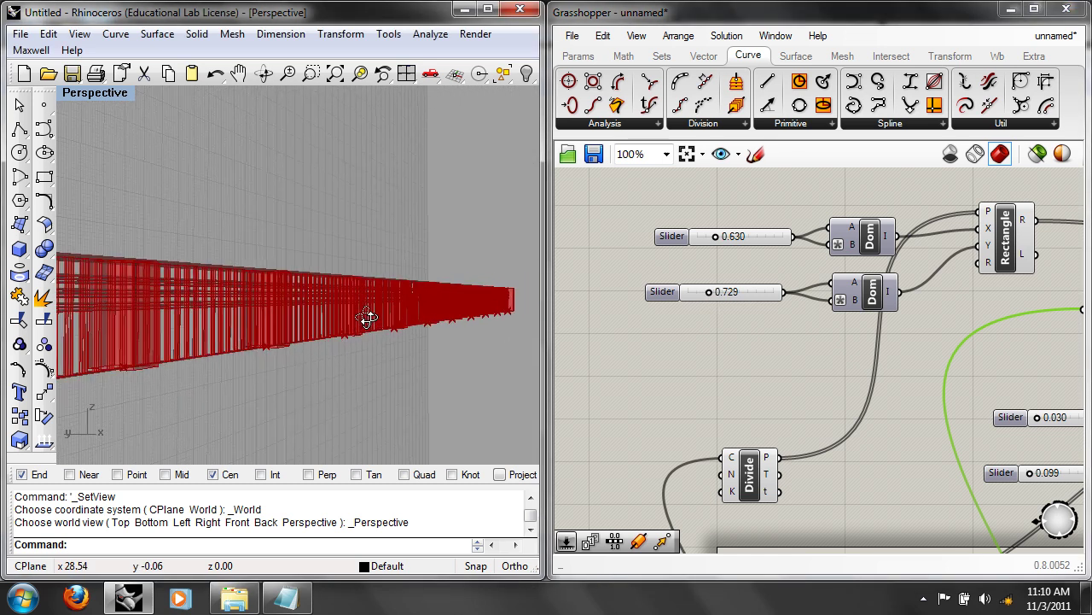
pyautogui.moveTo(307, 259); pyautogui.dragTo(386, 228, button='right')
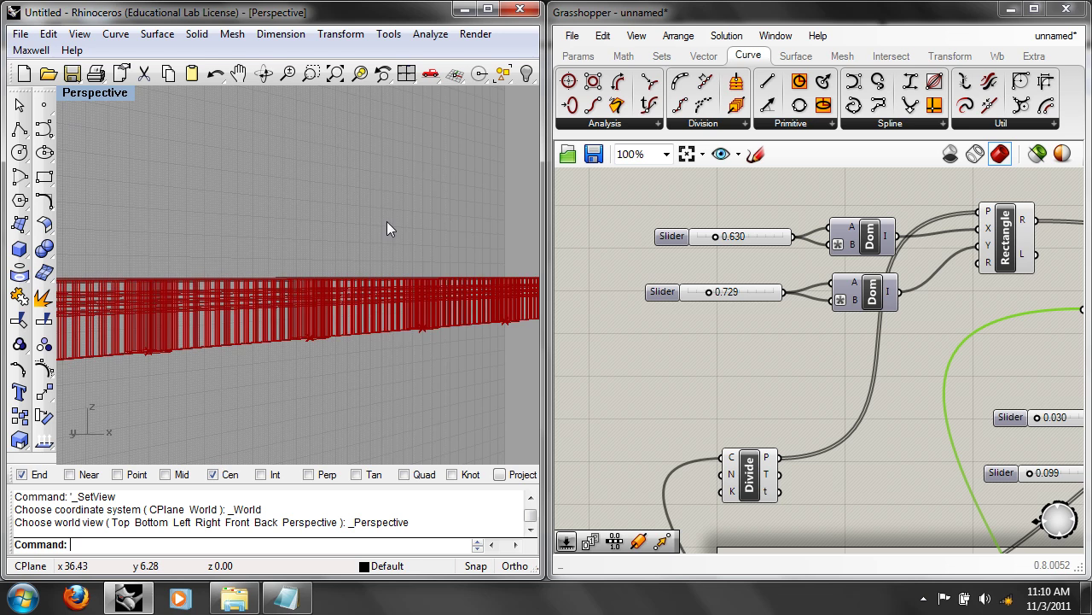
pyautogui.moveTo(386, 228); pyautogui.dragTo(232, 393, button='right')
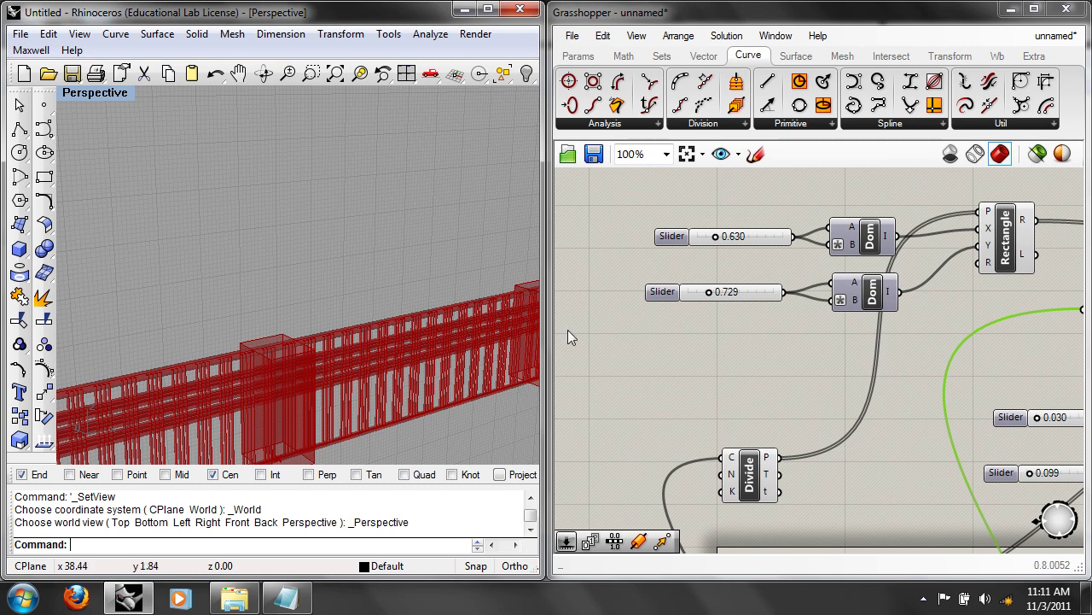
pyautogui.moveTo(321, 379); pyautogui.dragTo(405, 296, button='right')
pyautogui.scroll(-4, 727, 300)
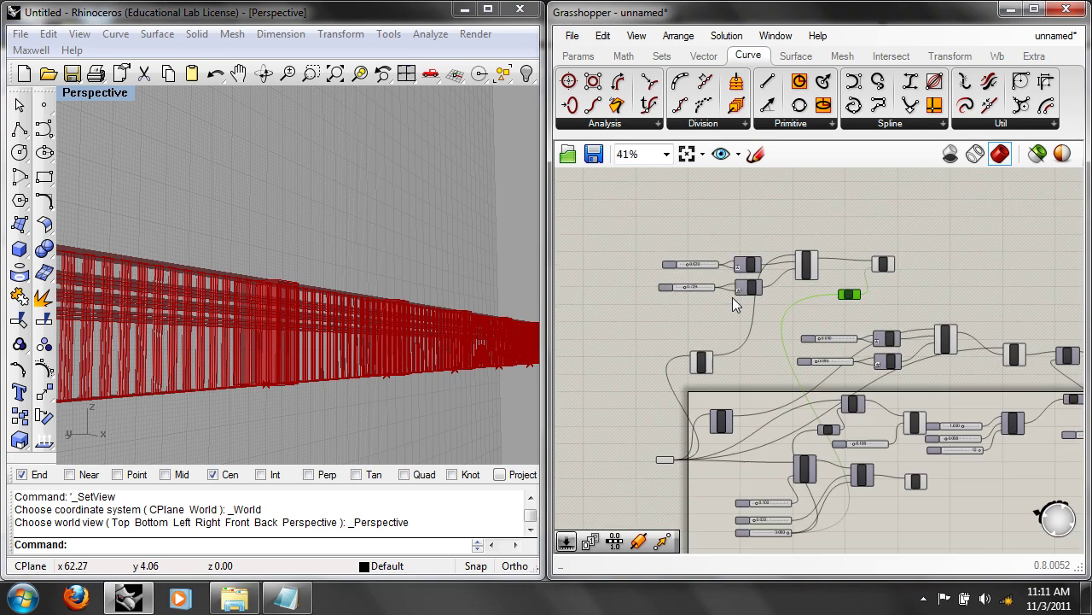
pyautogui.moveTo(320, 333); pyautogui.dragTo(346, 371, button='right')
pyautogui.scroll(-3, 303, 339)
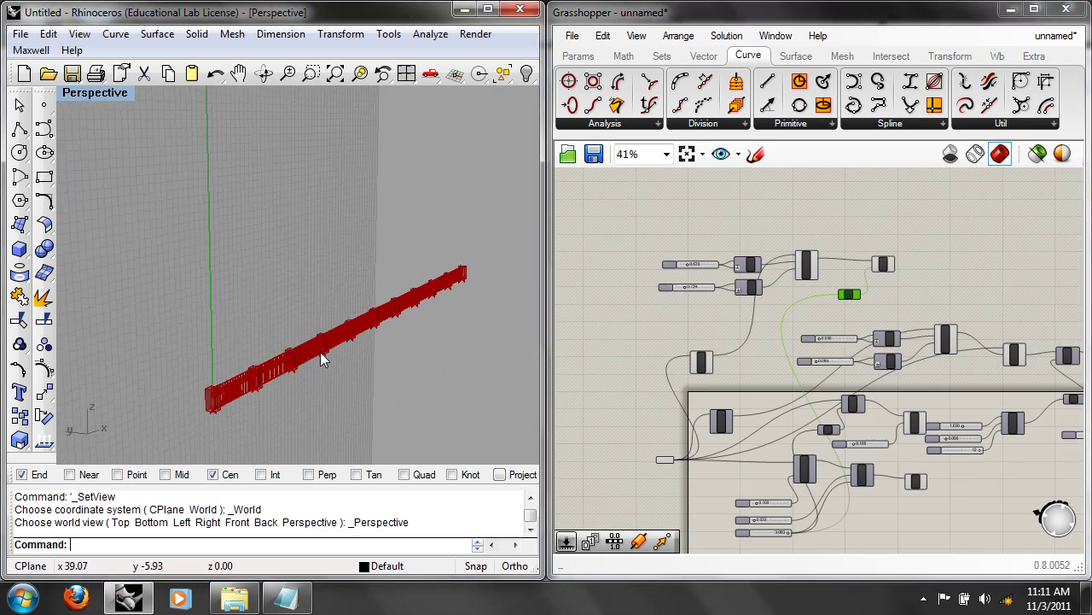
pyautogui.click(44, 130)
pyautogui.click(317, 415)
pyautogui.rightClick(396, 421)
# Step: In Rhino's Top view, draw a wavy degree-3 curve through five control points below the straight railing
pyautogui.hotkey('ctrl', 'F1')
pyautogui.scroll(1, 380, 368)
pyautogui.scroll(-3, 293, 339)
pyautogui.scroll(8, 307, 298)
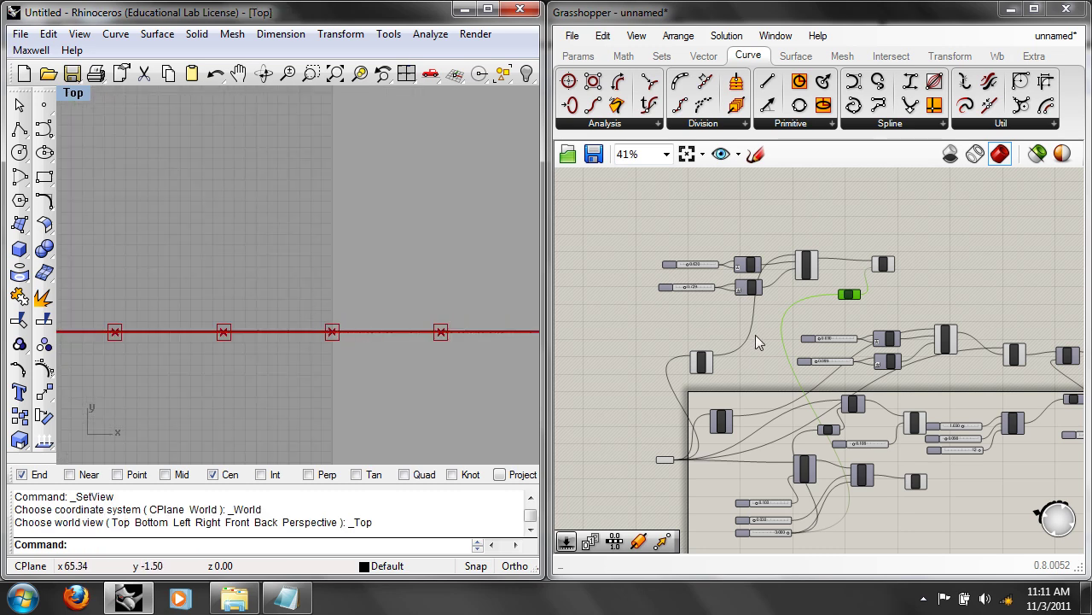
pyautogui.scroll(-3, 137, 235)
pyautogui.click(45, 151)
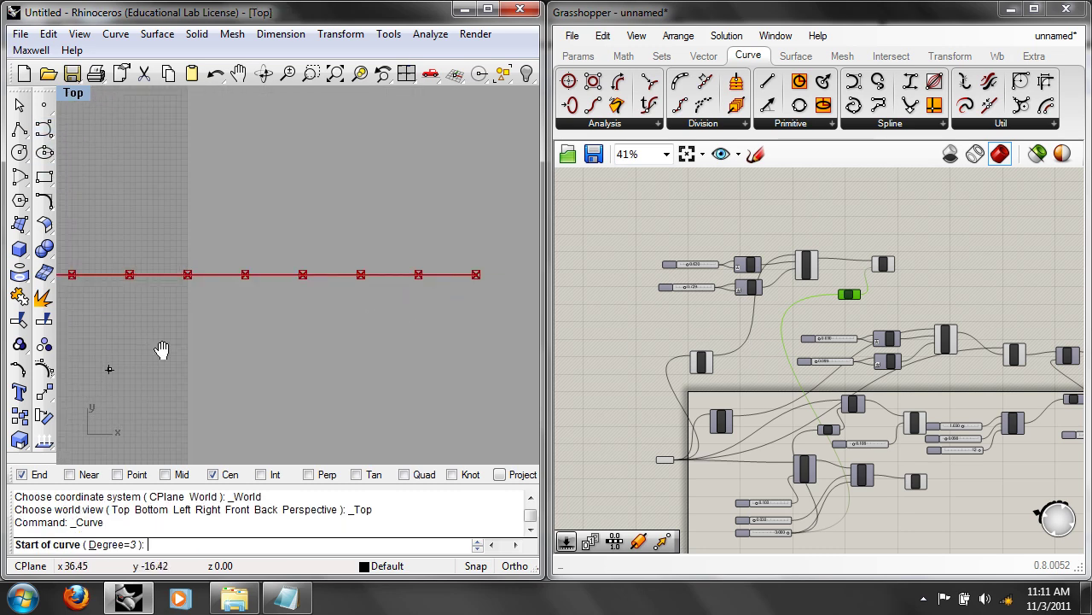
pyautogui.scroll(-2, 190, 304)
pyautogui.click(180, 297)
pyautogui.click(183, 392)
pyautogui.click(306, 424)
pyautogui.click(362, 307)
pyautogui.moveTo(371, 356); pyautogui.dragTo(220, 294, button='right')
pyautogui.click(503, 360)
pyautogui.press('Return')
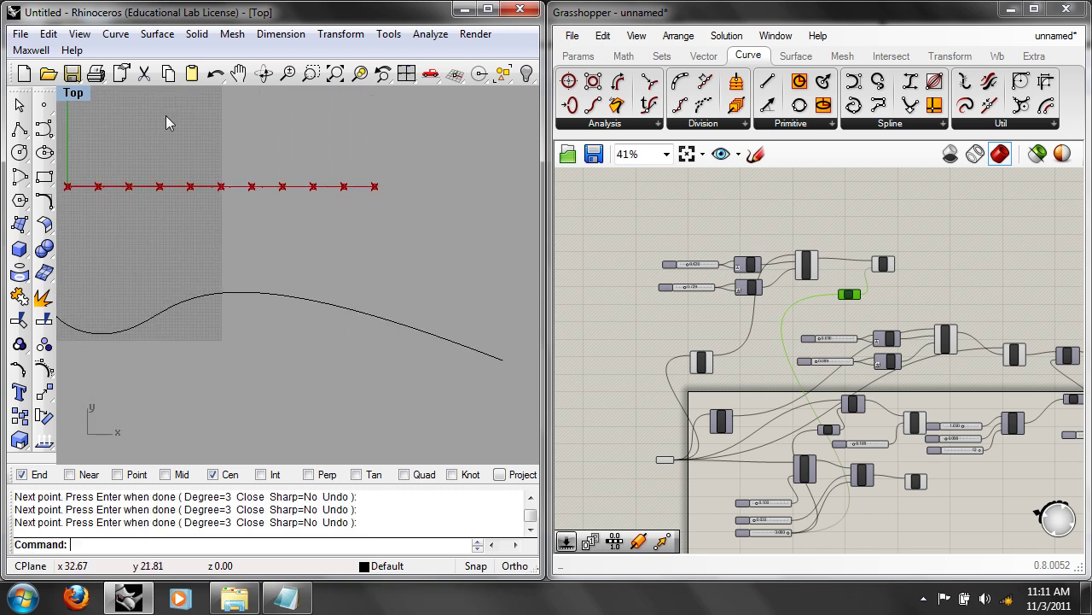
# Step: Return to the Perspective view and set the base Curve parameter to reference the newly drawn wavy curve
pyautogui.click(73, 92)
pyautogui.moveTo(145, 298)
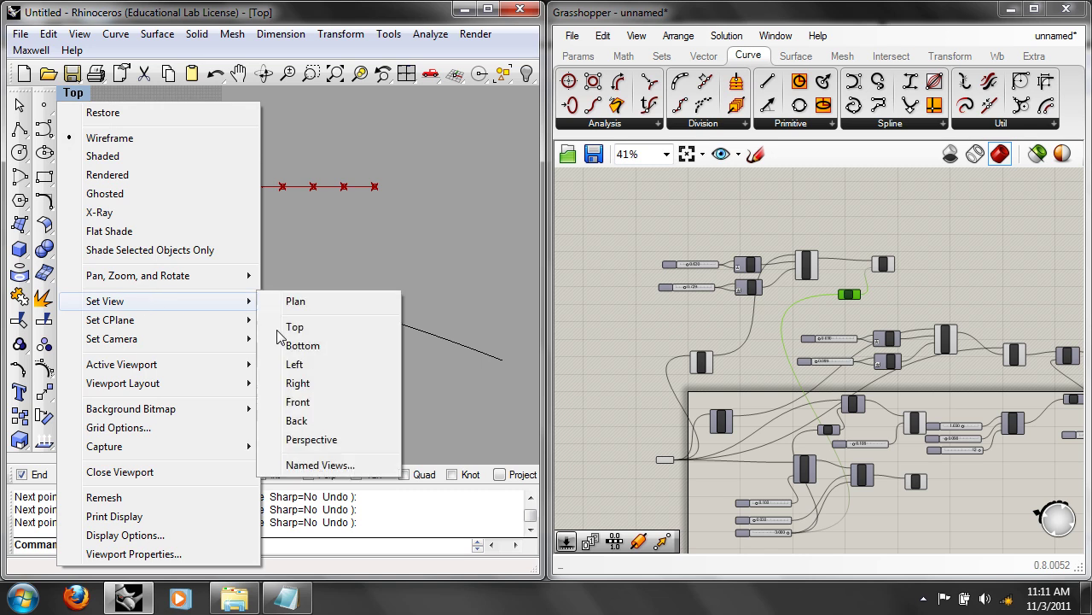
pyautogui.click(307, 440)
pyautogui.moveTo(380, 358); pyautogui.dragTo(540, 333, button='right')
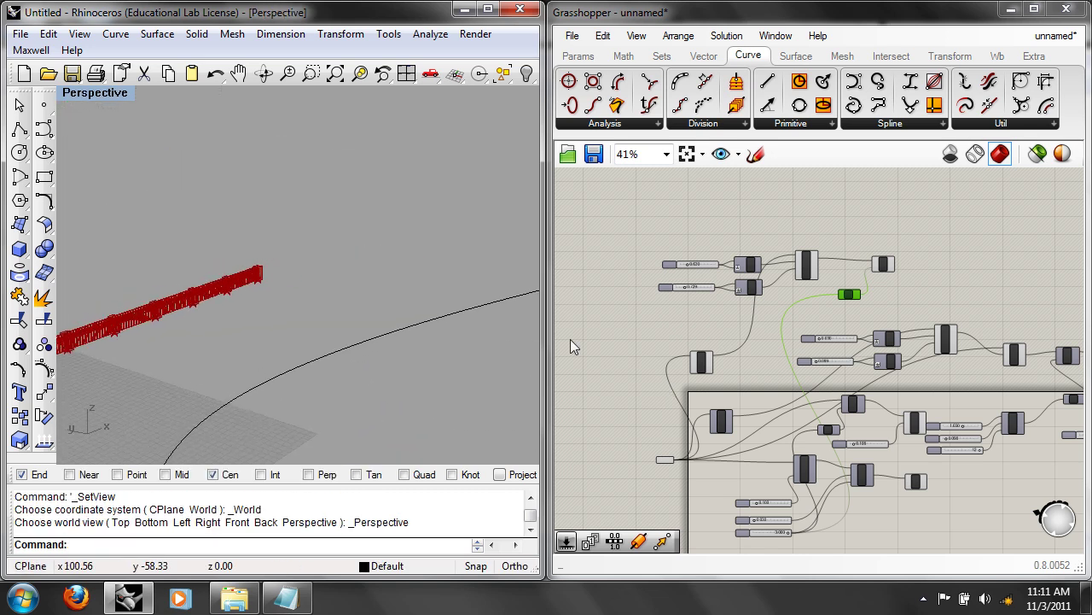
pyautogui.scroll(3, 743, 342)
pyautogui.click(758, 370)
pyautogui.rightClick(758, 371)
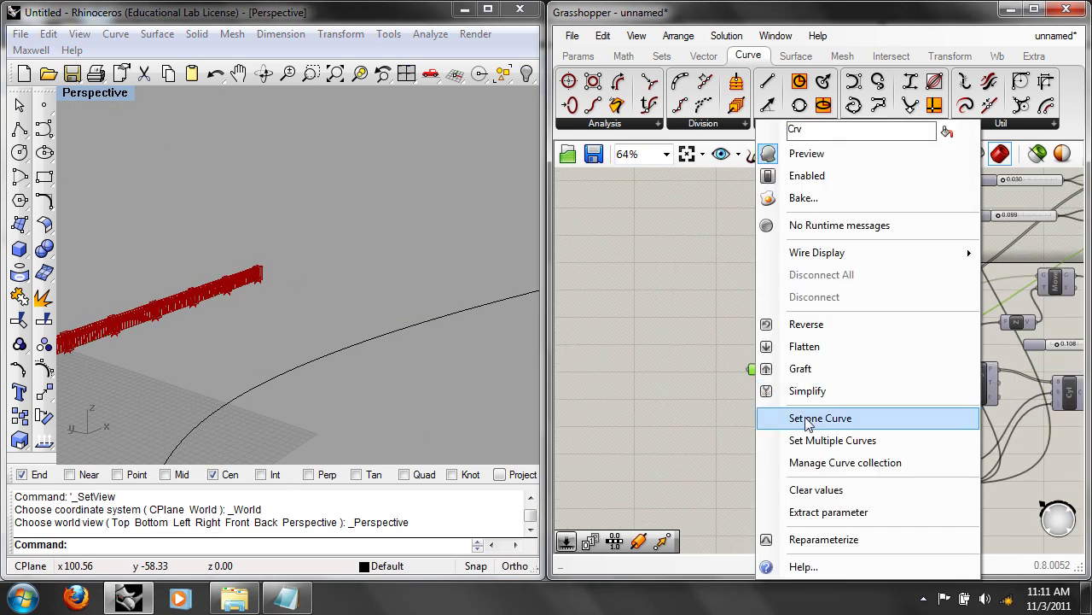
pyautogui.click(819, 417)
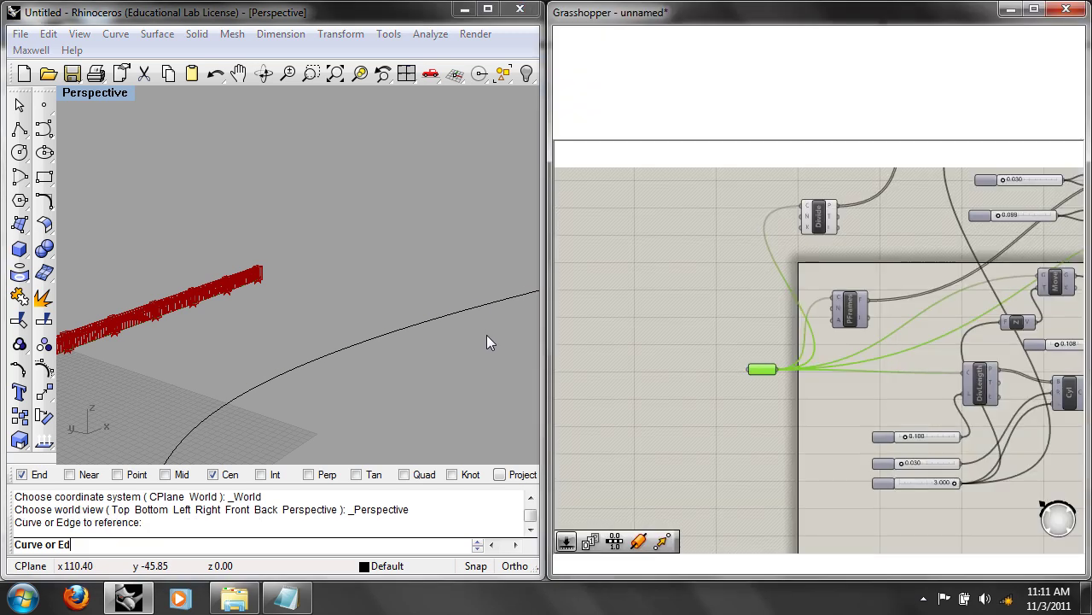
pyautogui.click(438, 342)
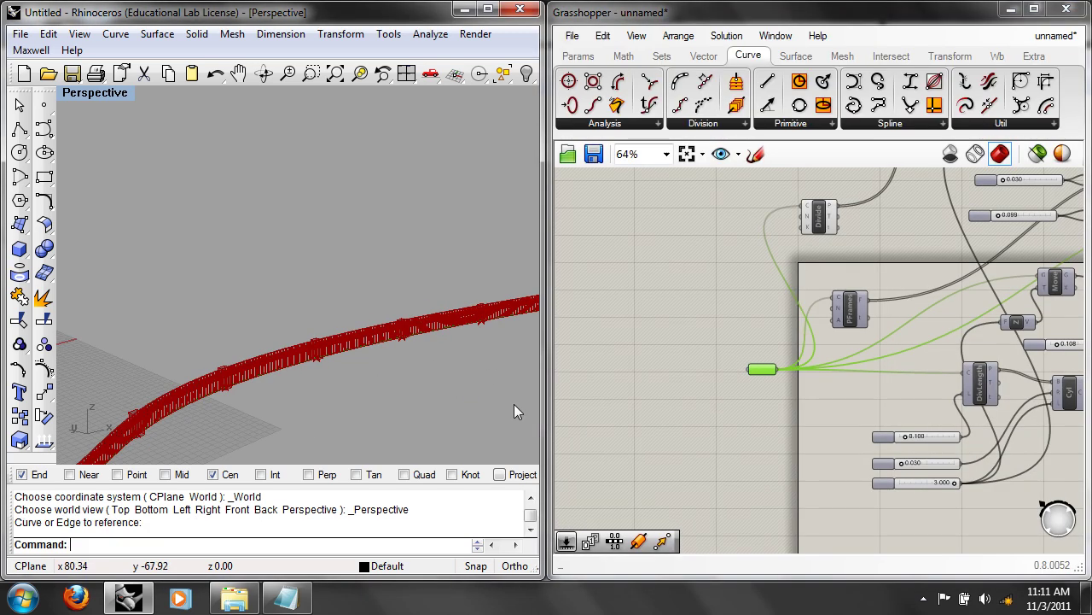
# Step: Examine the railing along the wavy curve up close, together with the overall Grasshopper definition
pyautogui.moveTo(406, 357); pyautogui.dragTo(250, 313, button='right')
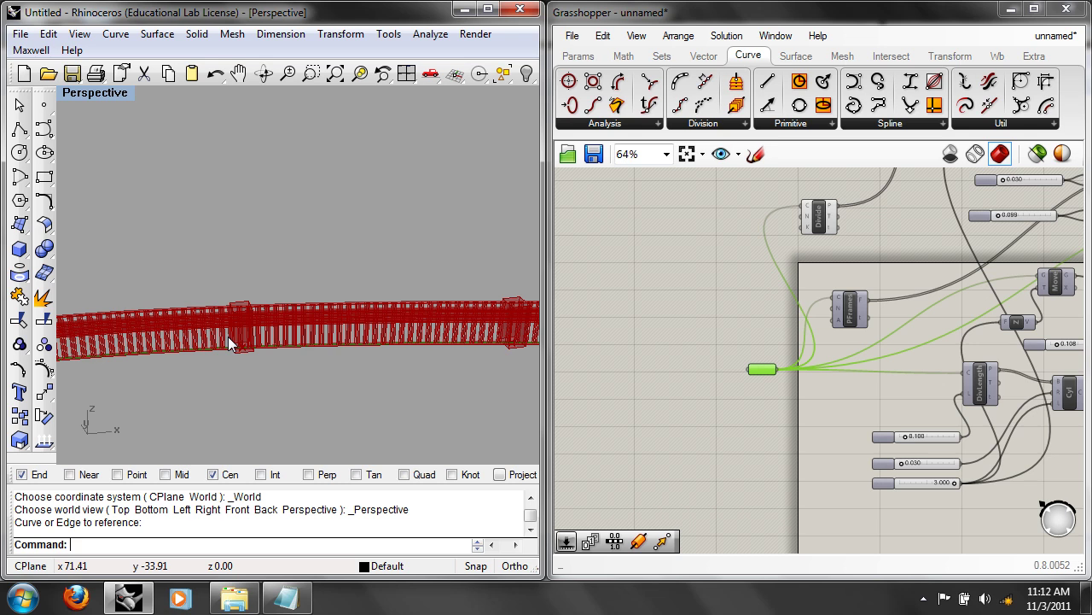
pyautogui.scroll(-4, 837, 339)
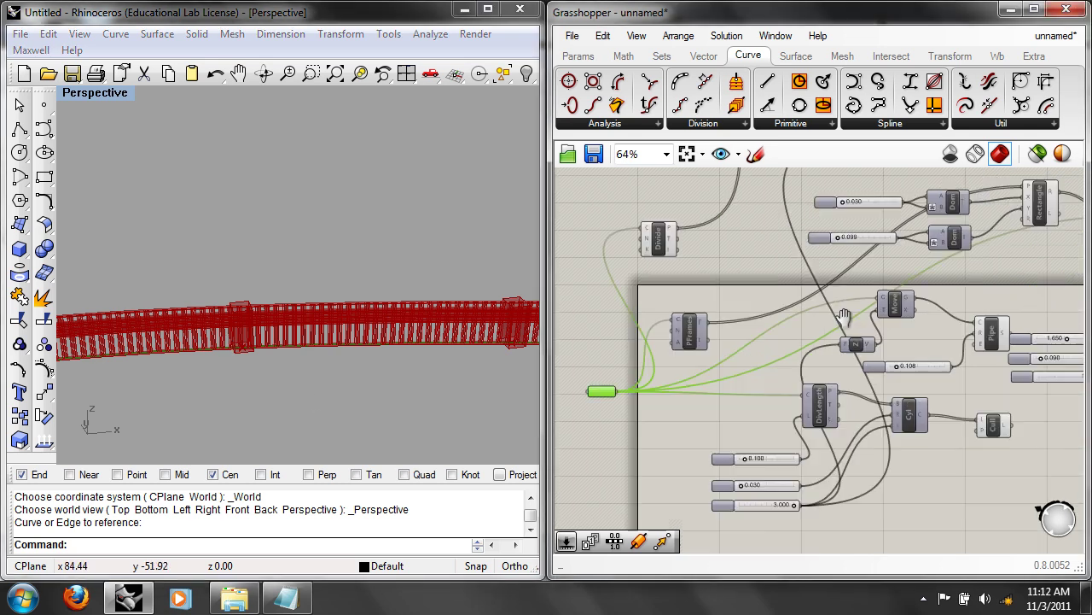
pyautogui.moveTo(837, 339); pyautogui.dragTo(720, 404, button='right')
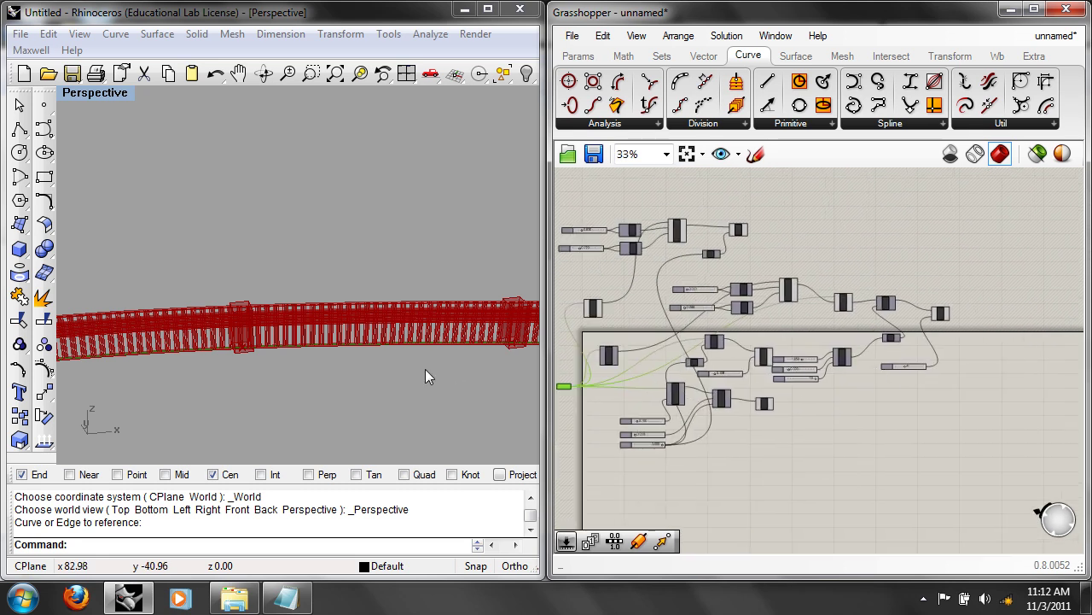
pyautogui.moveTo(424, 378); pyautogui.dragTo(285, 364, button='right')
pyautogui.scroll(4, 285, 363)
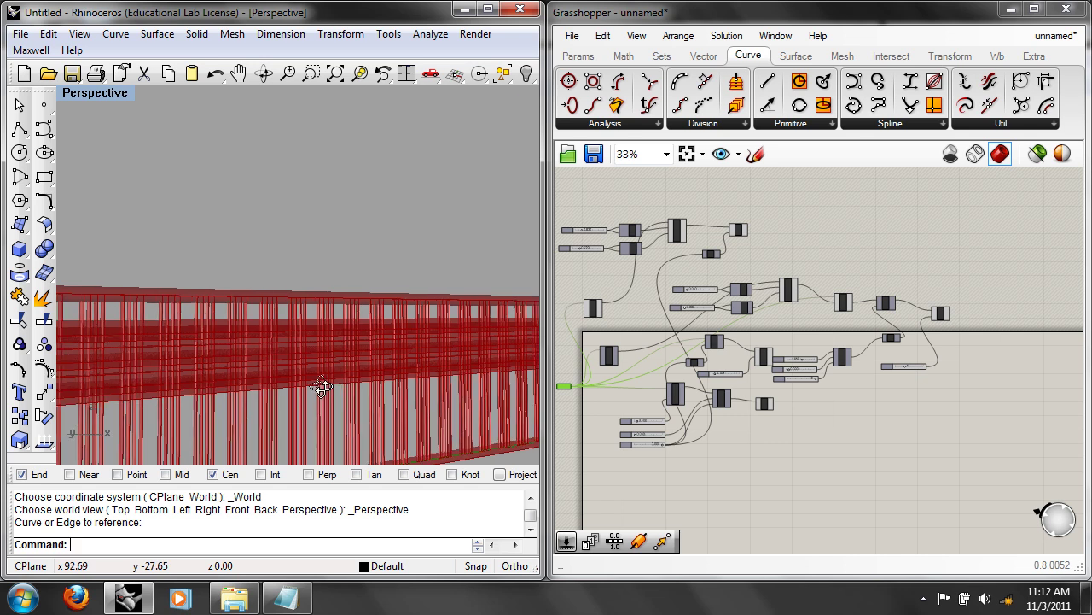
# Step: Start a new blank Grasshopper document, leaving the finished railing definition
pyautogui.scroll(-5, 318, 384)
pyautogui.moveTo(349, 288); pyautogui.dragTo(352, 322, button='right')
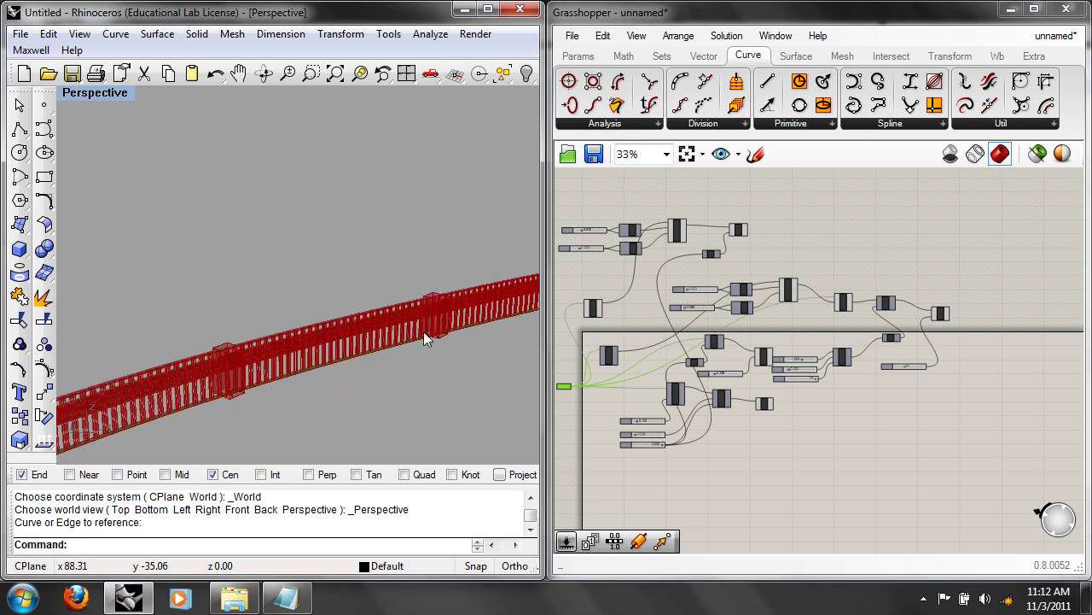
pyautogui.moveTo(784, 487); pyautogui.dragTo(938, 468, button='right')
pyautogui.click(572, 35)
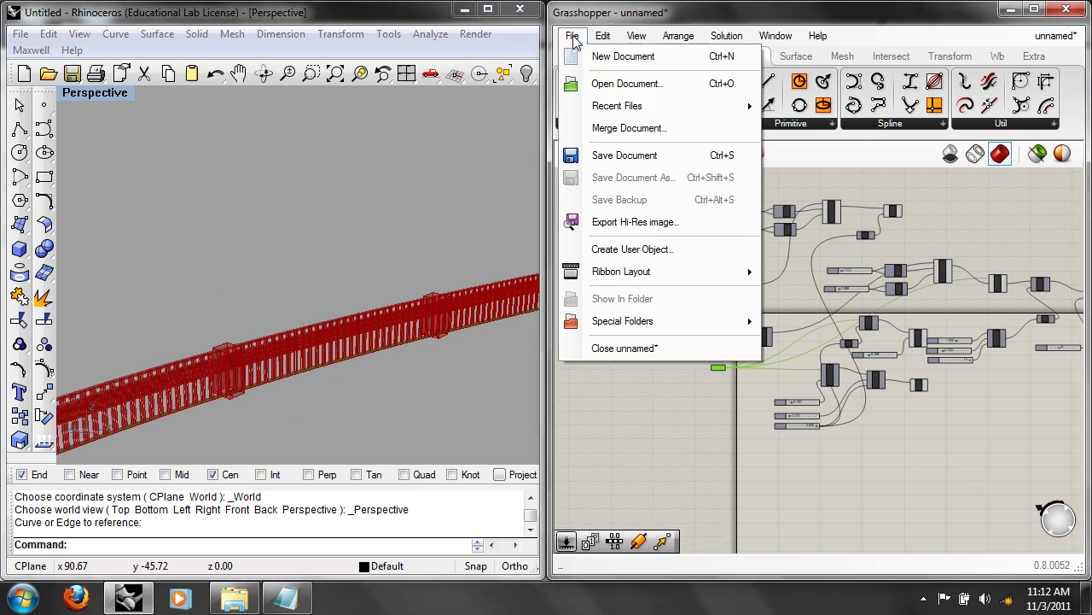
pyautogui.click(623, 56)
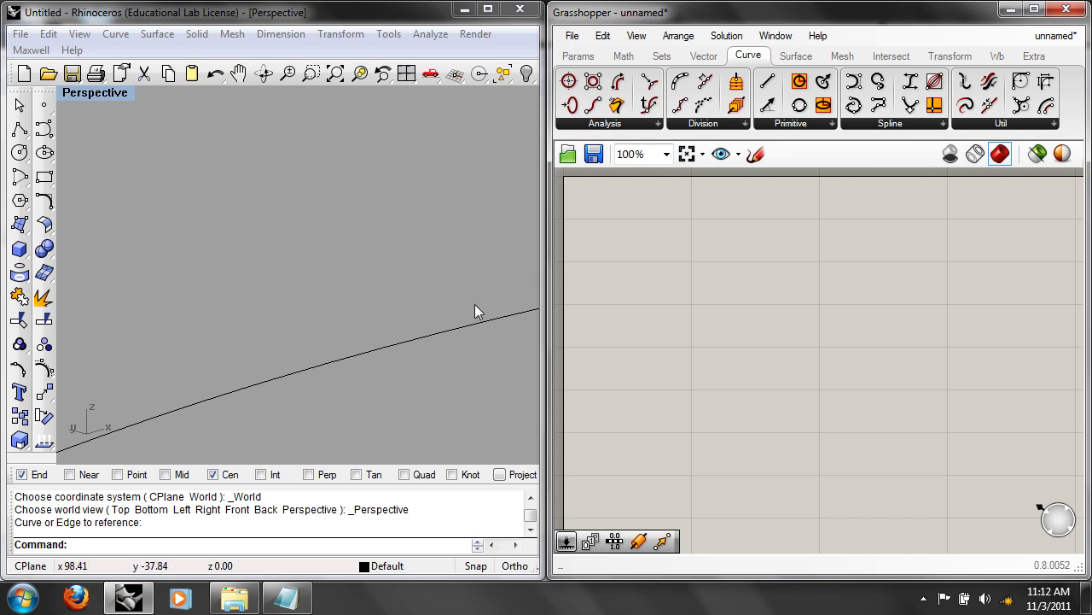
# Step: Delete the wavy base curve from the Rhino model
pyautogui.scroll(-5, 375, 323)
pyautogui.click(377, 319)
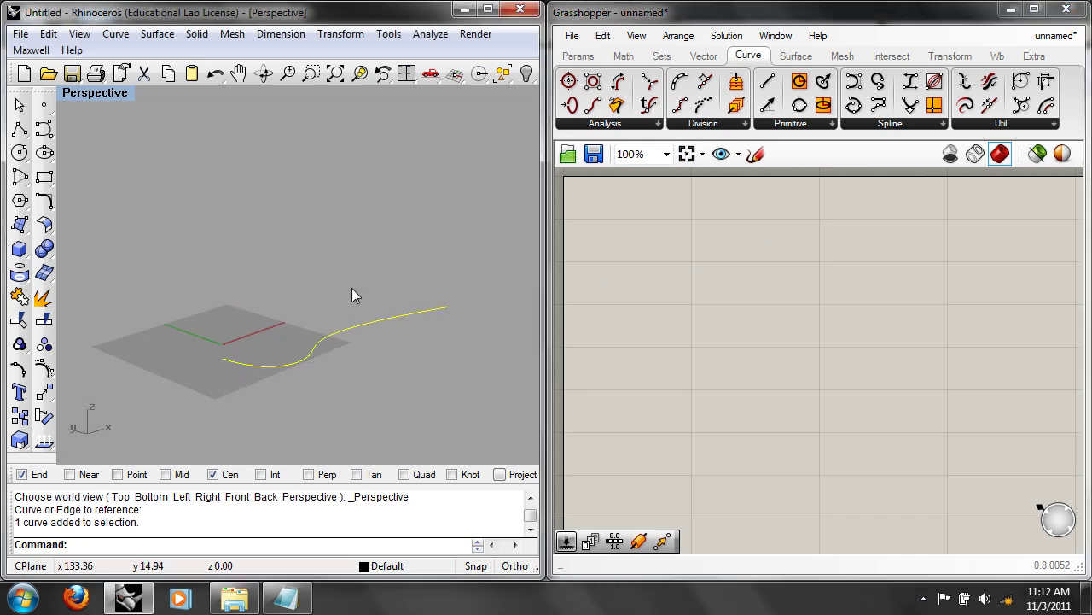
pyautogui.click(603, 35)
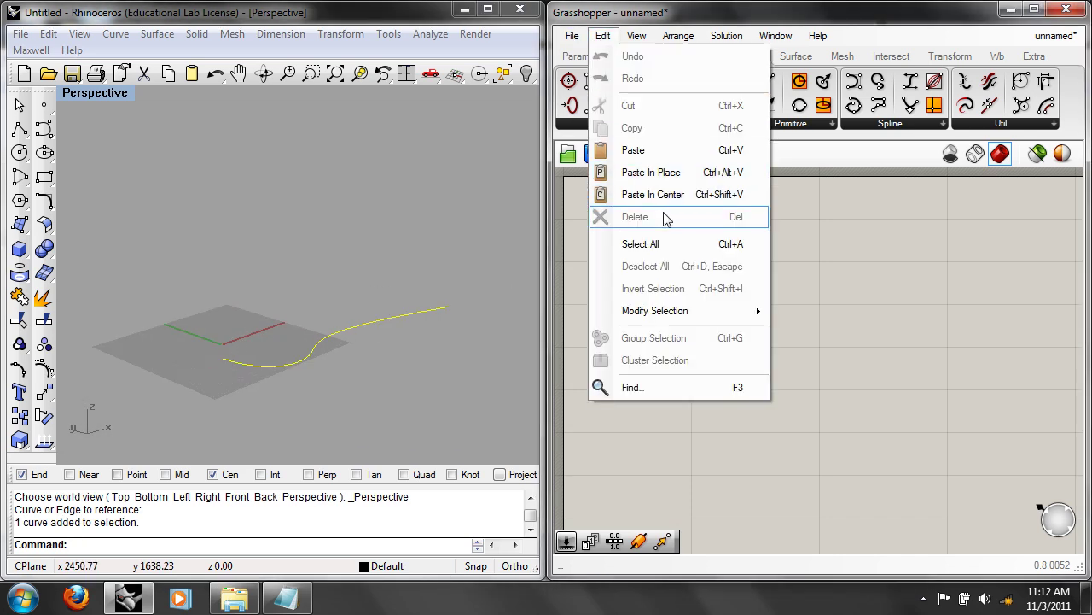
pyautogui.click(861, 237)
pyautogui.click(305, 322)
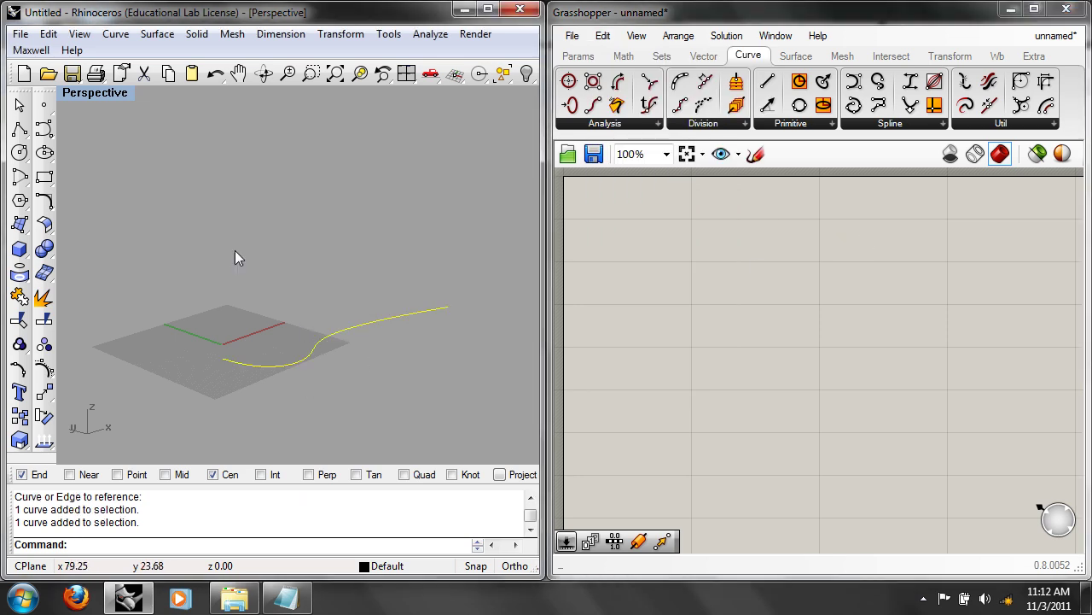
pyautogui.click(51, 34)
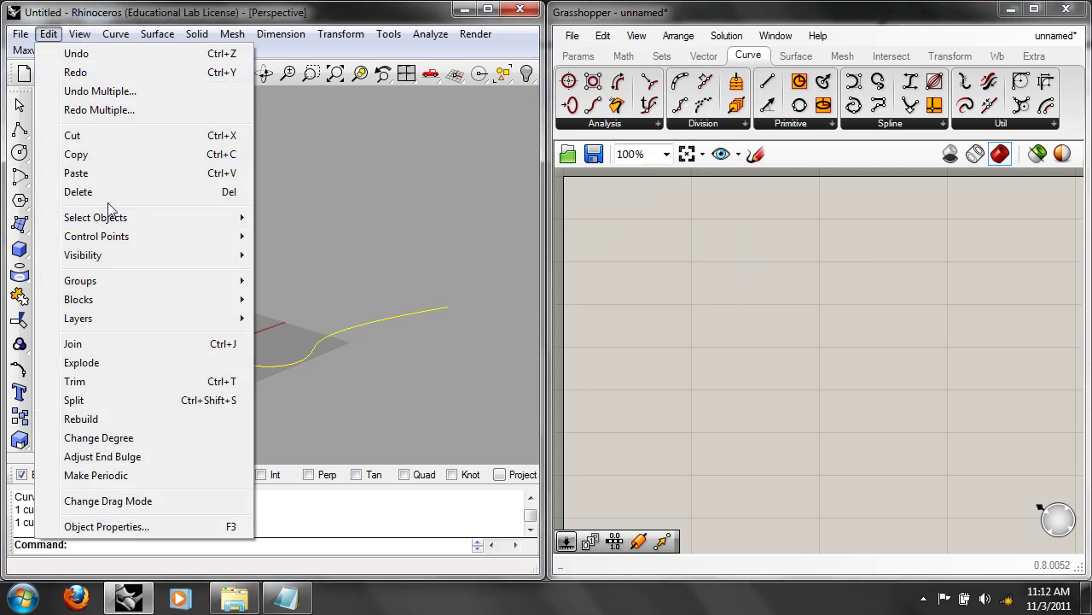
pyautogui.click(107, 195)
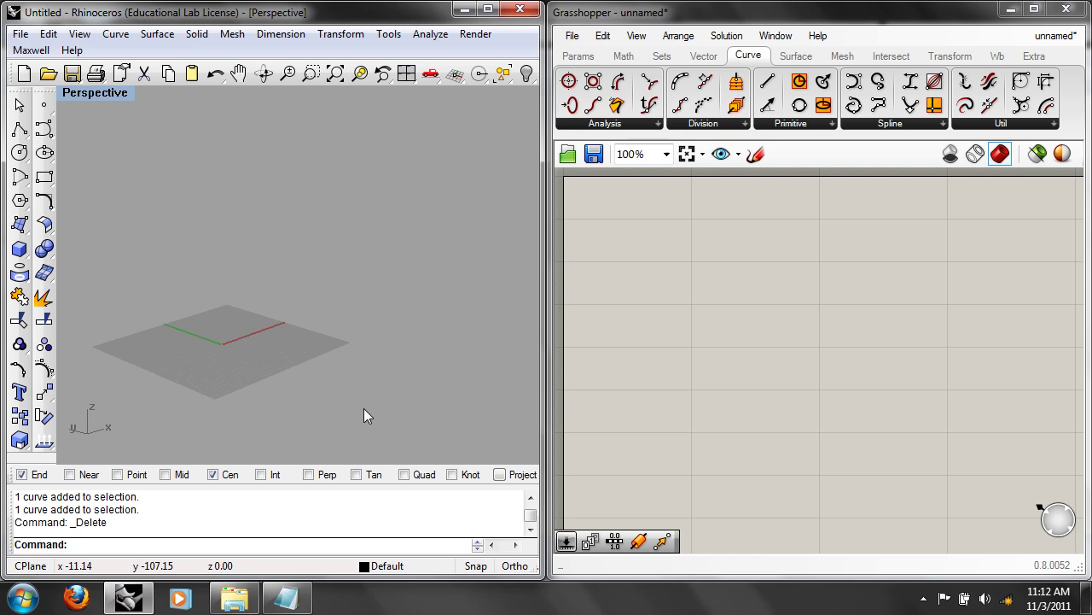
# Step: Show the hidden straight line again in the Perspective view
pyautogui.write('show')
pyautogui.press('Return')
pyautogui.scroll(5, 286, 334)
pyautogui.moveTo(306, 358); pyautogui.dragTo(418, 381, button='right')
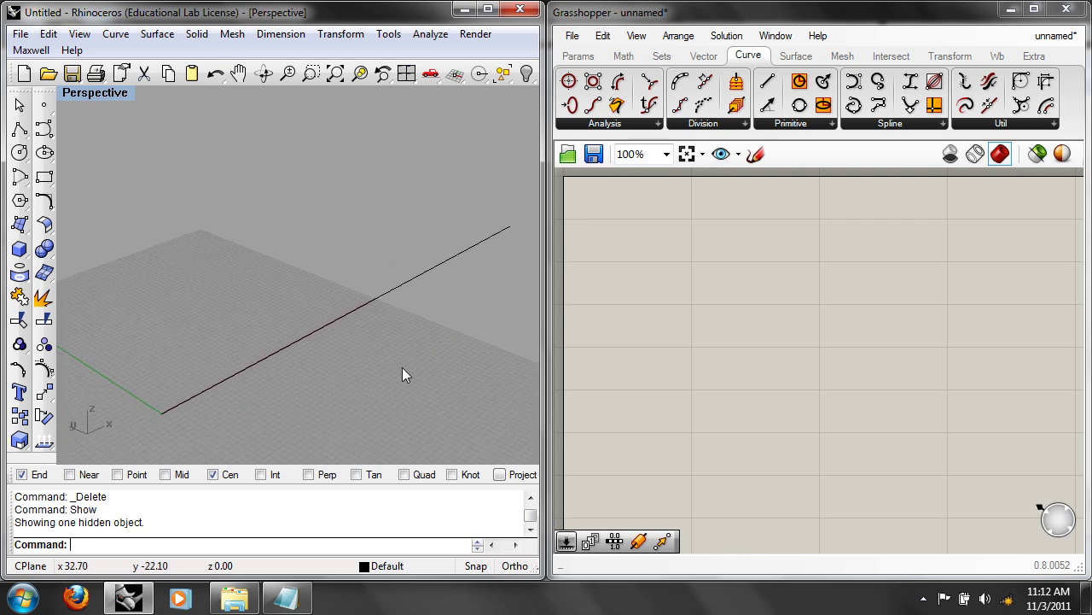
pyautogui.click(402, 284)
pyautogui.click(411, 360)
# Step: Add a Curve parameter to the empty canvas, reference the straight Rhino line with it, and place it toward the canvas's upper left
pyautogui.doubleClick(713, 357)
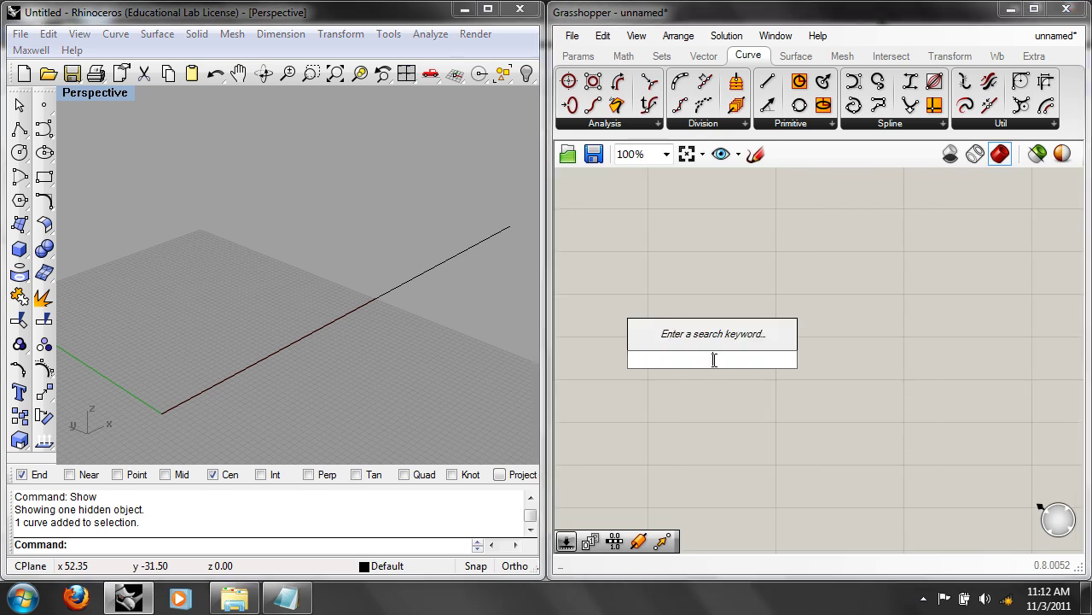
pyautogui.write('cur')
pyautogui.click(717, 315)
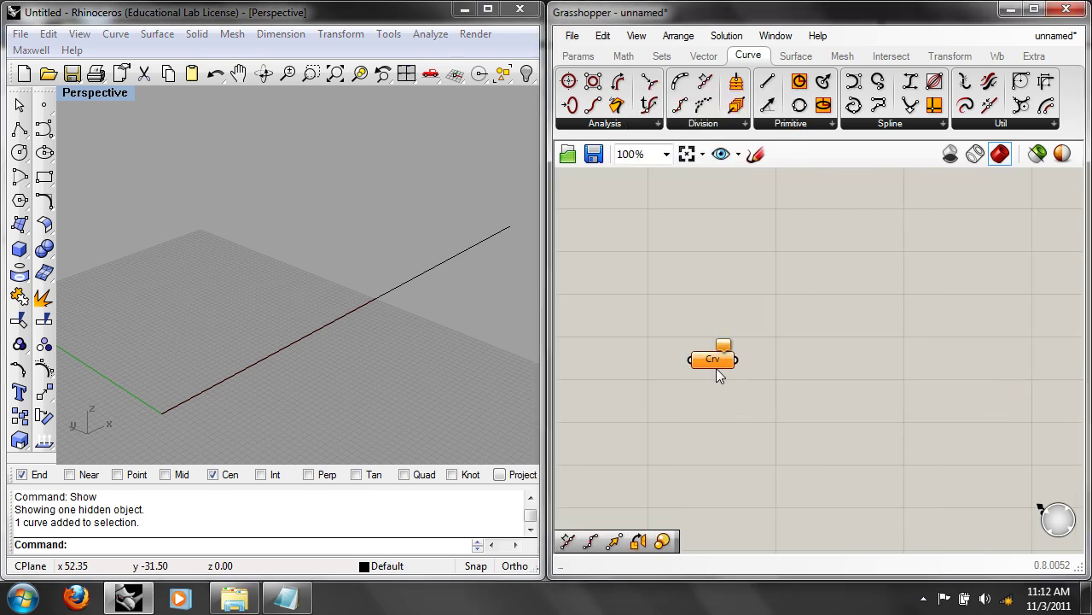
pyautogui.rightClick(716, 373)
pyautogui.click(728, 416)
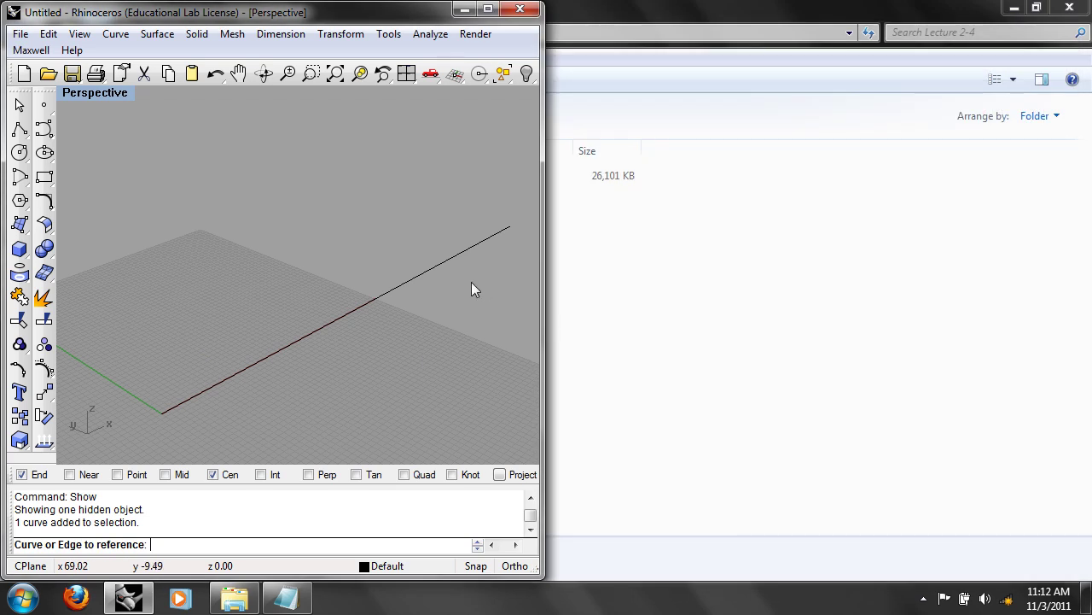
pyautogui.click(431, 269)
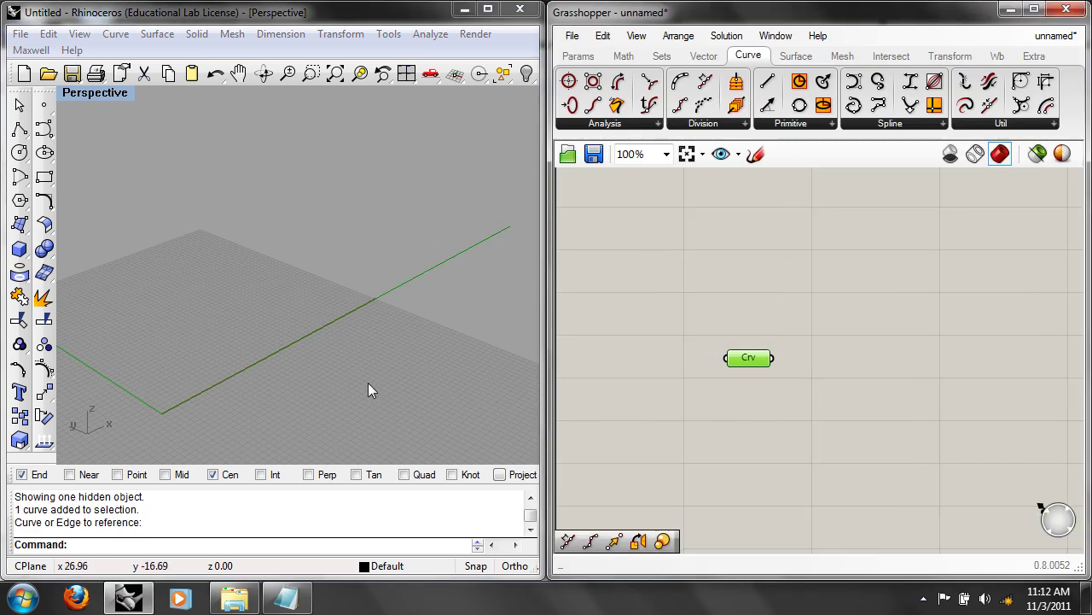
pyautogui.scroll(-5, 326, 359)
pyautogui.click(822, 442)
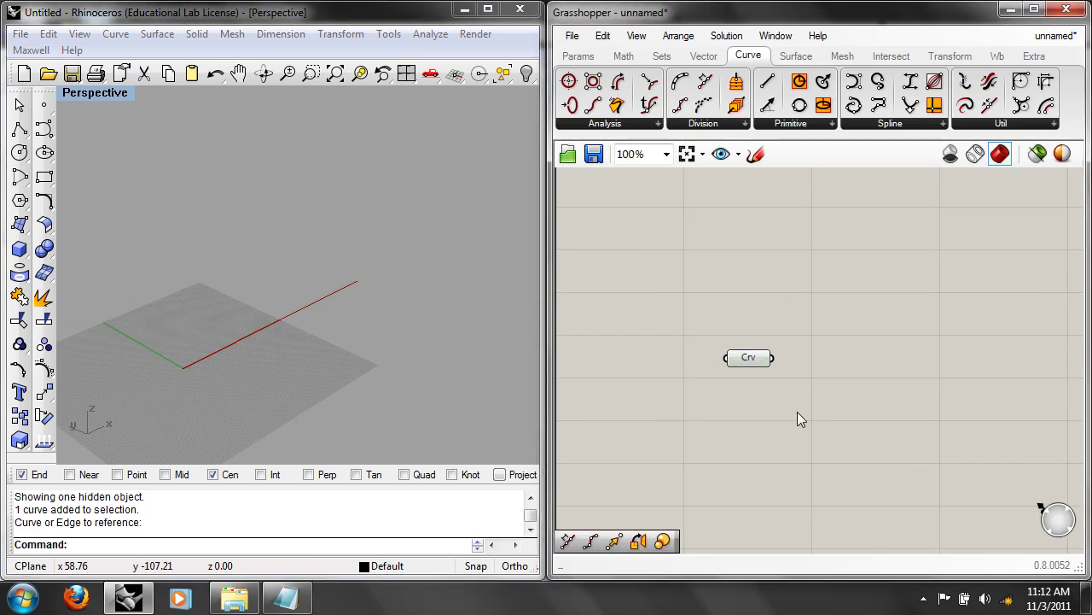
pyautogui.moveTo(762, 365); pyautogui.dragTo(710, 337)
pyautogui.click(786, 388)
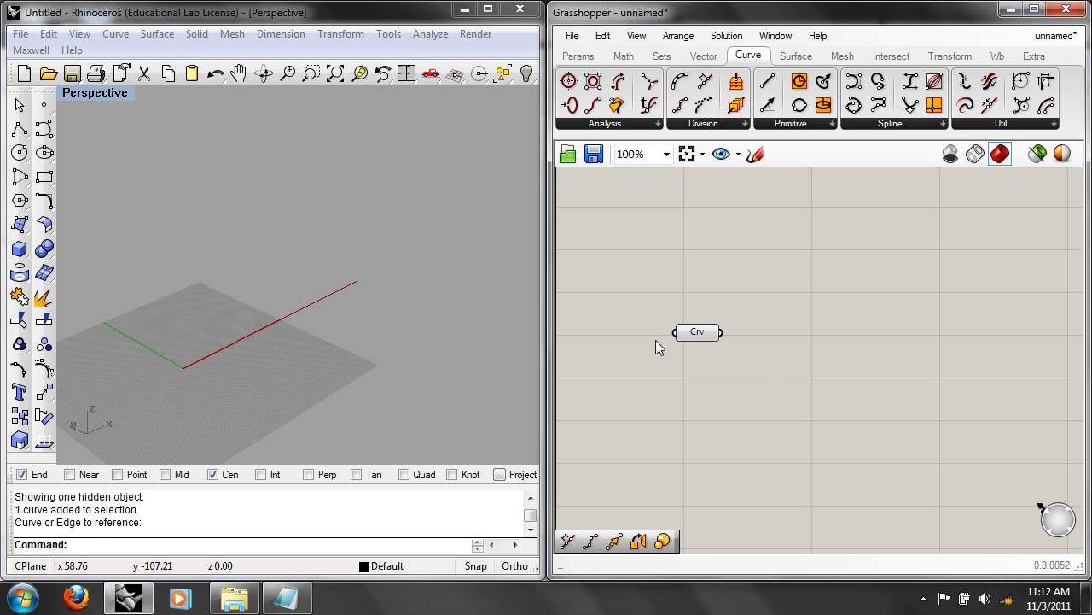
# Step: Add a Move component to the canvas for offsetting the base curve
pyautogui.click(694, 334)
pyautogui.scroll(3, 367, 357)
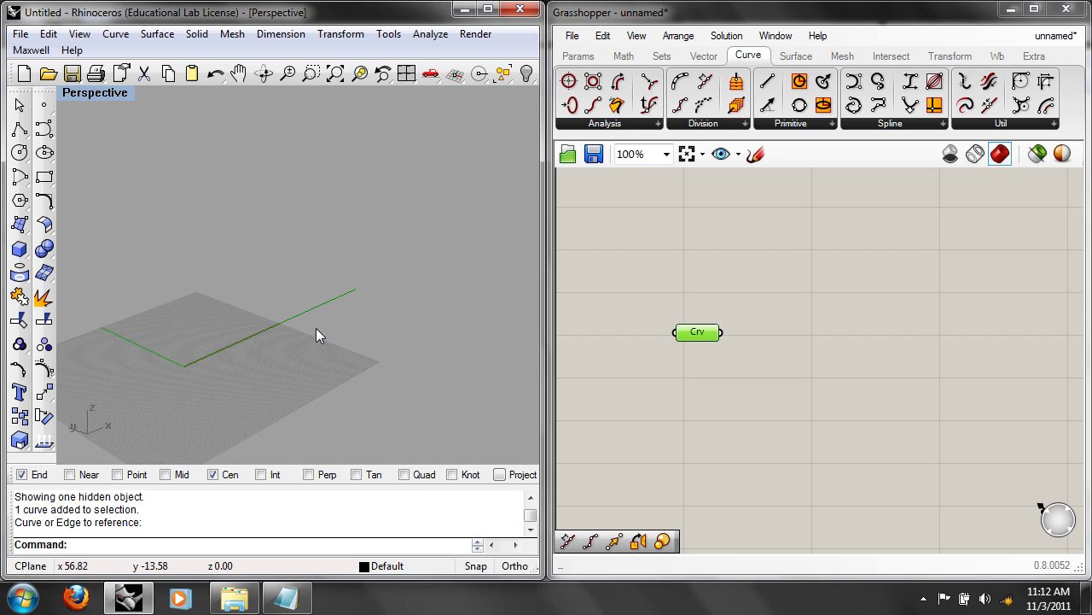
pyautogui.moveTo(292, 321); pyautogui.dragTo(366, 309, button='right')
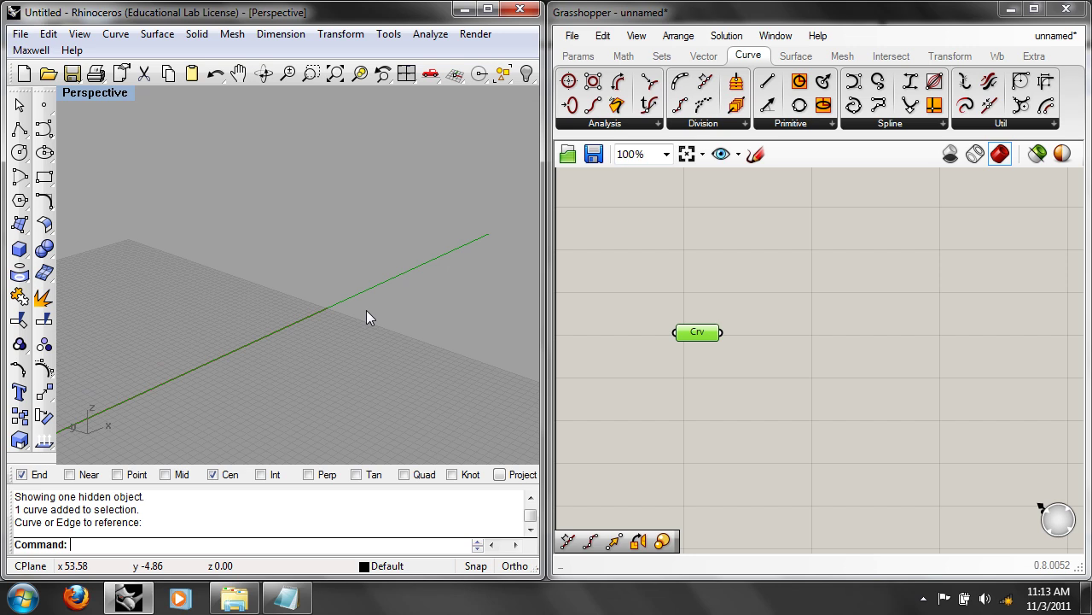
pyautogui.click(711, 423)
pyautogui.moveTo(790, 402); pyautogui.dragTo(732, 389, button='right')
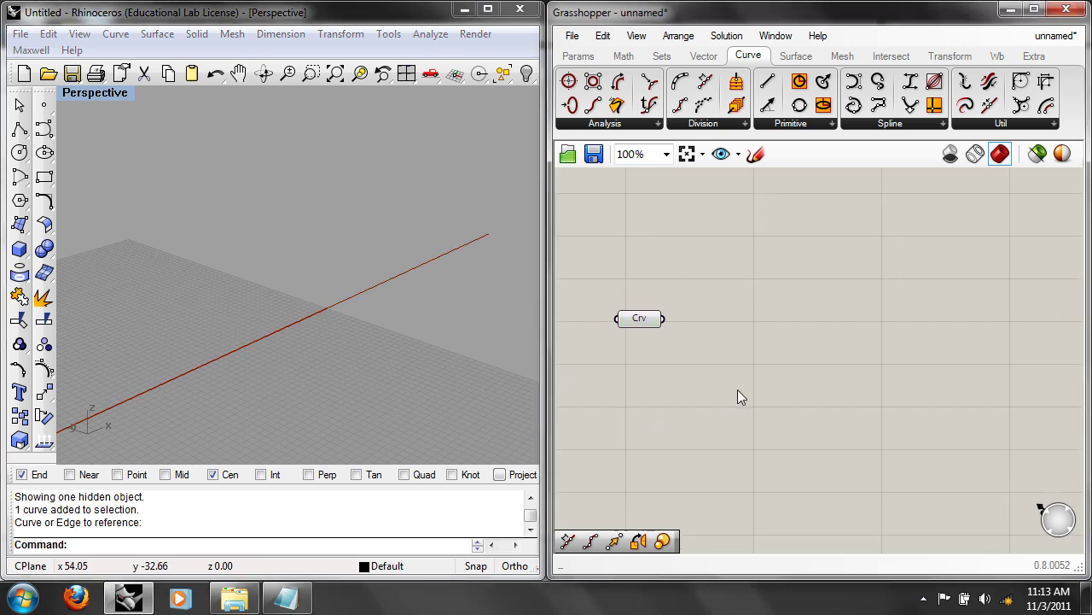
pyautogui.doubleClick(745, 389)
pyautogui.write('move')
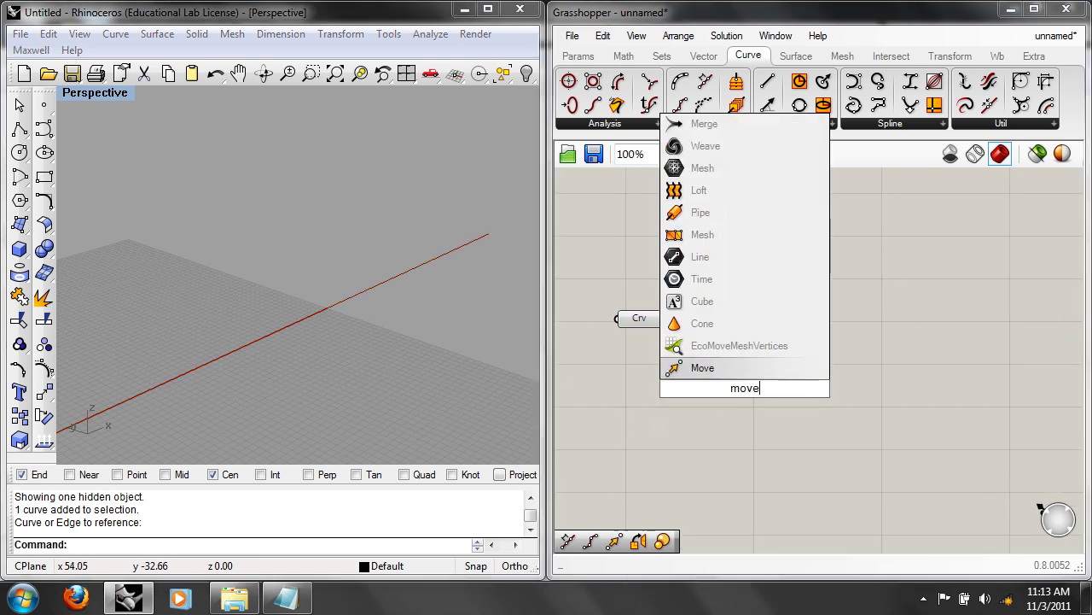
pyautogui.press('Return')
# Step: Add a Unit Z vector and feed it into Move's T input, with the Curve parameter supplying Move's geometry
pyautogui.doubleClick(719, 404)
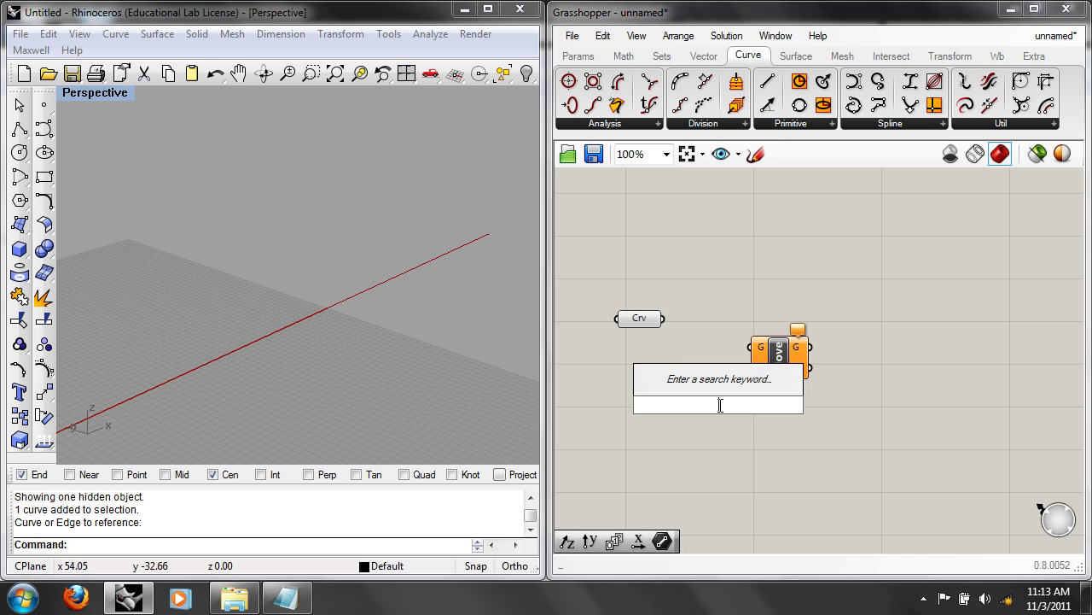
pyautogui.write('unit z')
pyautogui.press('Return')
pyautogui.moveTo(664, 318); pyautogui.dragTo(791, 337)
pyautogui.moveTo(752, 405); pyautogui.dragTo(765, 343)
# Step: Add a number slider and set its maximum to 18
pyautogui.doubleClick(808, 433)
pyautogui.write('num')
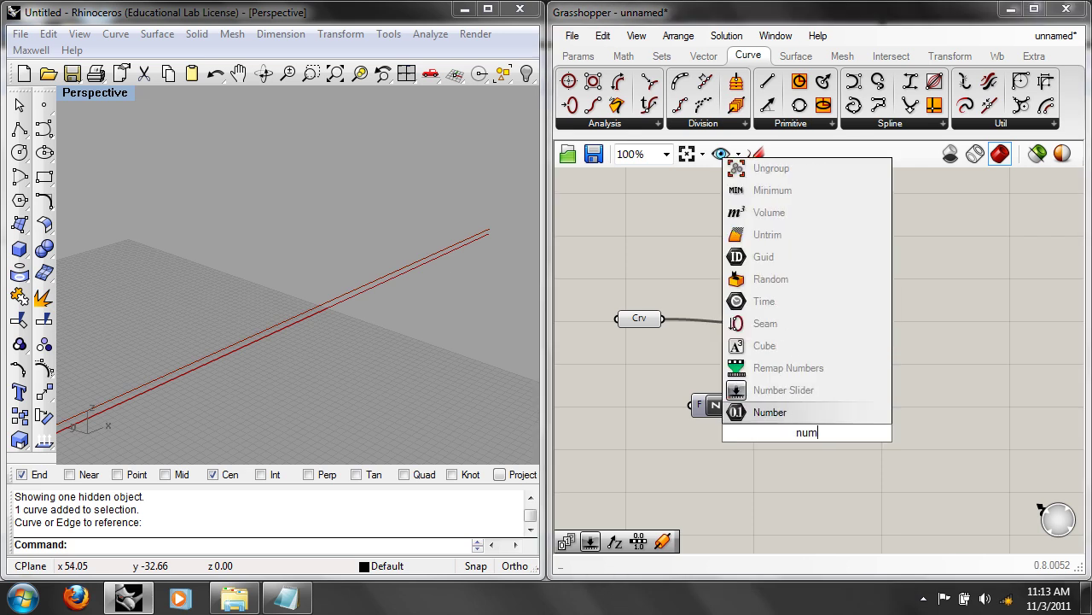
pyautogui.click(768, 390)
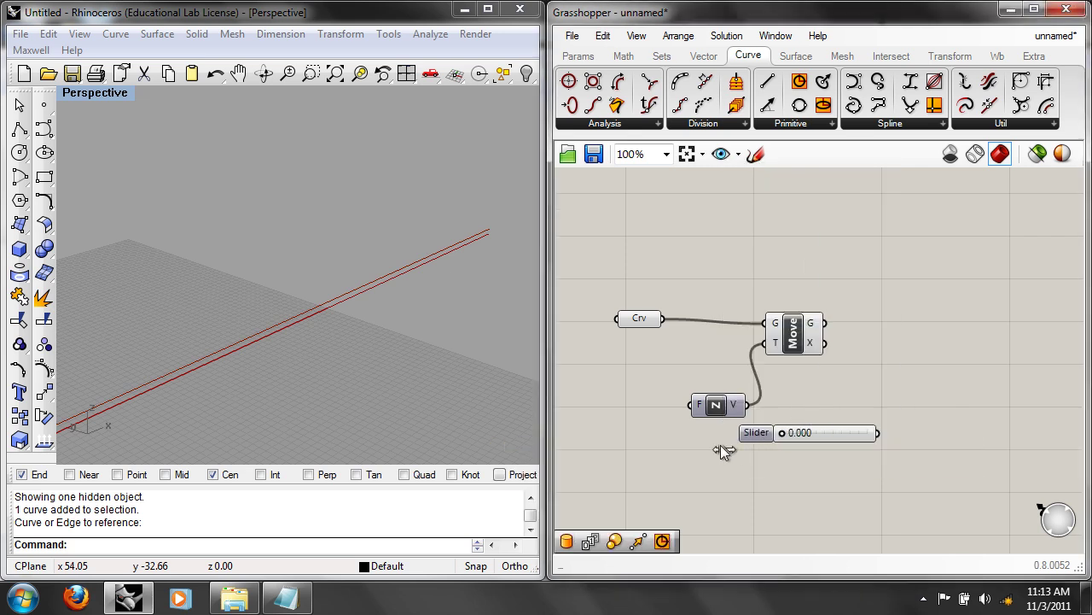
pyautogui.rightClick(833, 433)
pyautogui.click(843, 458)
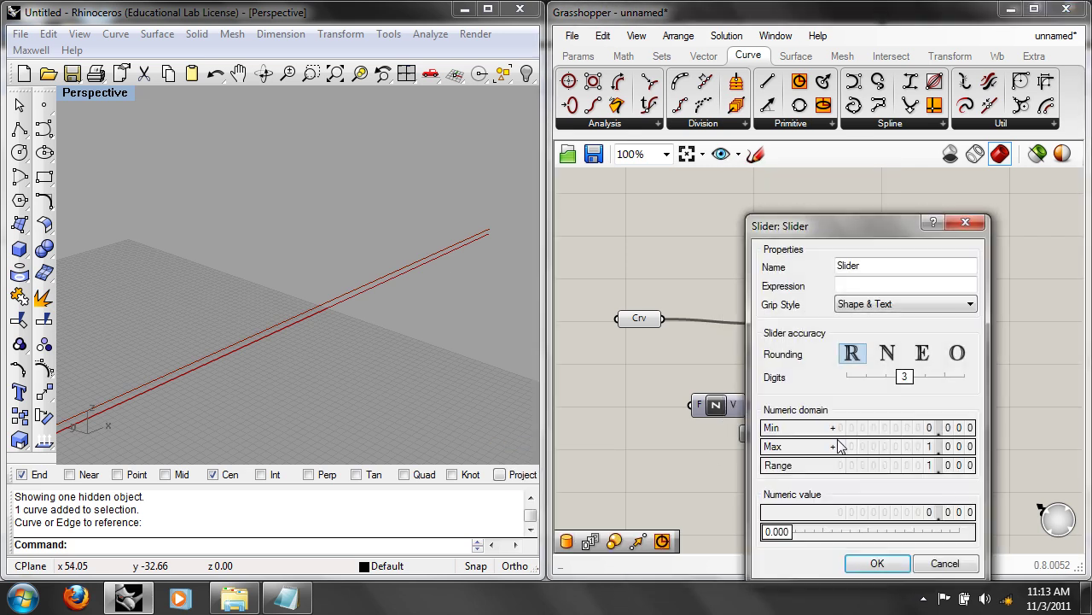
pyautogui.doubleClick(882, 445)
pyautogui.write('18')
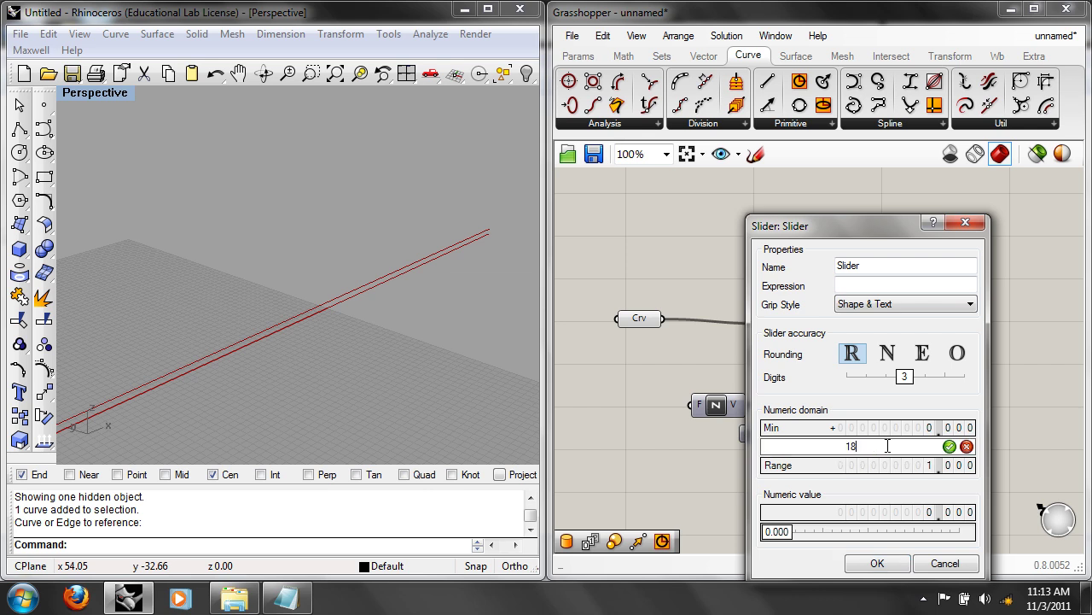
pyautogui.click(950, 447)
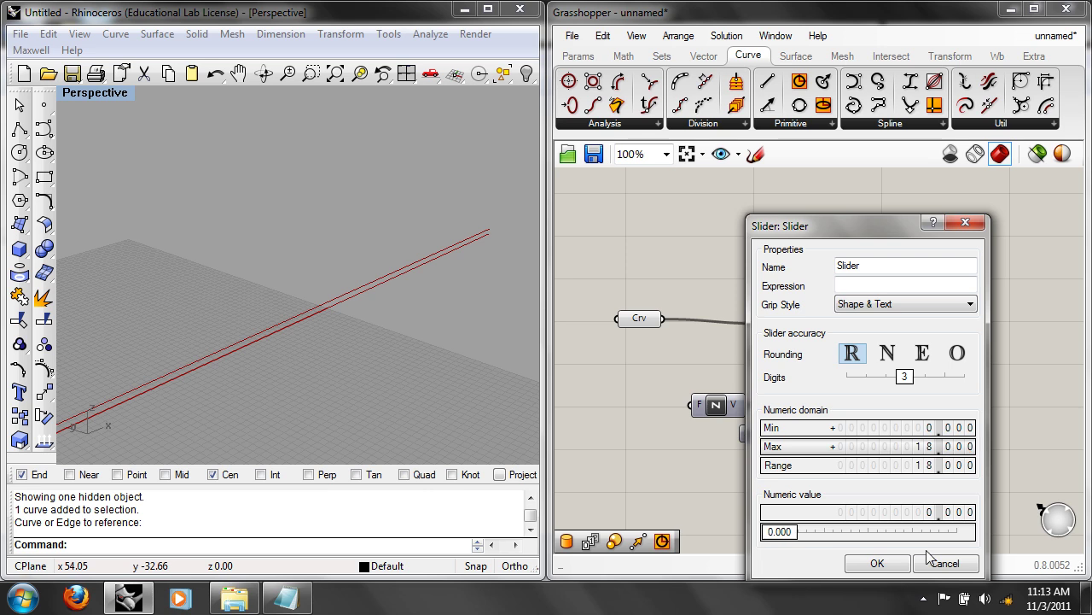
pyautogui.click(901, 564)
# Step: Connect the slider to the Unit Z factor and set its value to 18.000
pyautogui.moveTo(845, 417); pyautogui.dragTo(755, 385)
pyautogui.moveTo(682, 397); pyautogui.dragTo(734, 386, button='right')
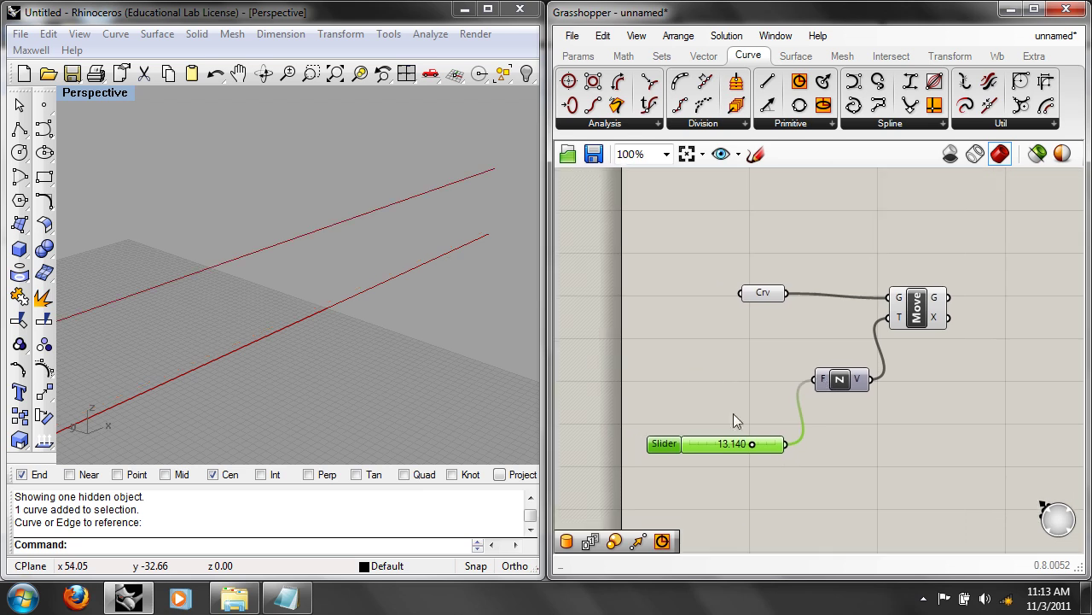
pyautogui.moveTo(752, 445); pyautogui.dragTo(822, 456)
pyautogui.click(763, 293)
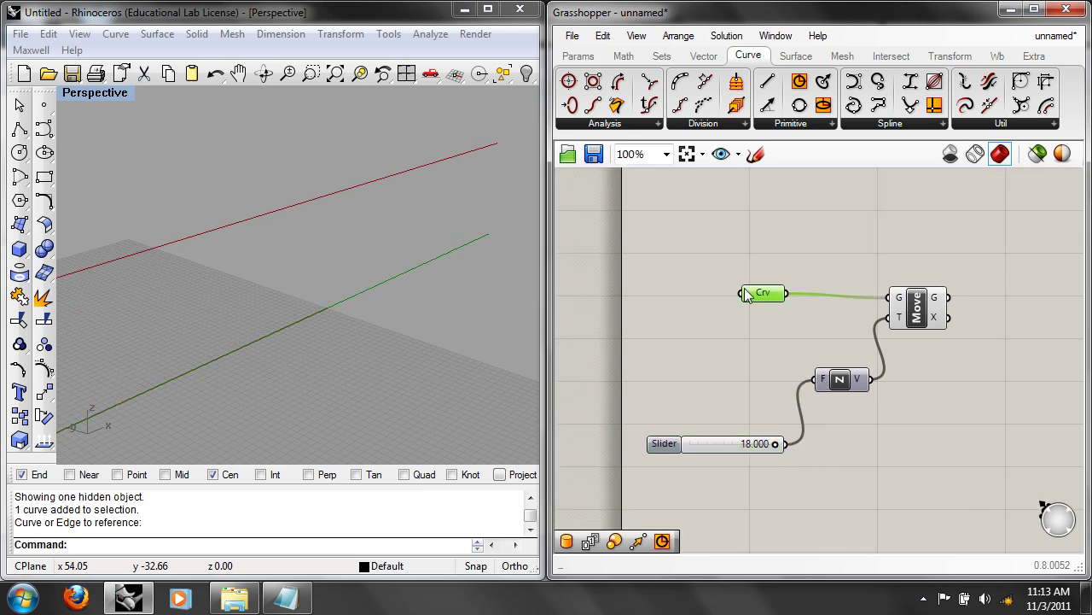
pyautogui.moveTo(529, 222); pyautogui.dragTo(502, 279, button='right')
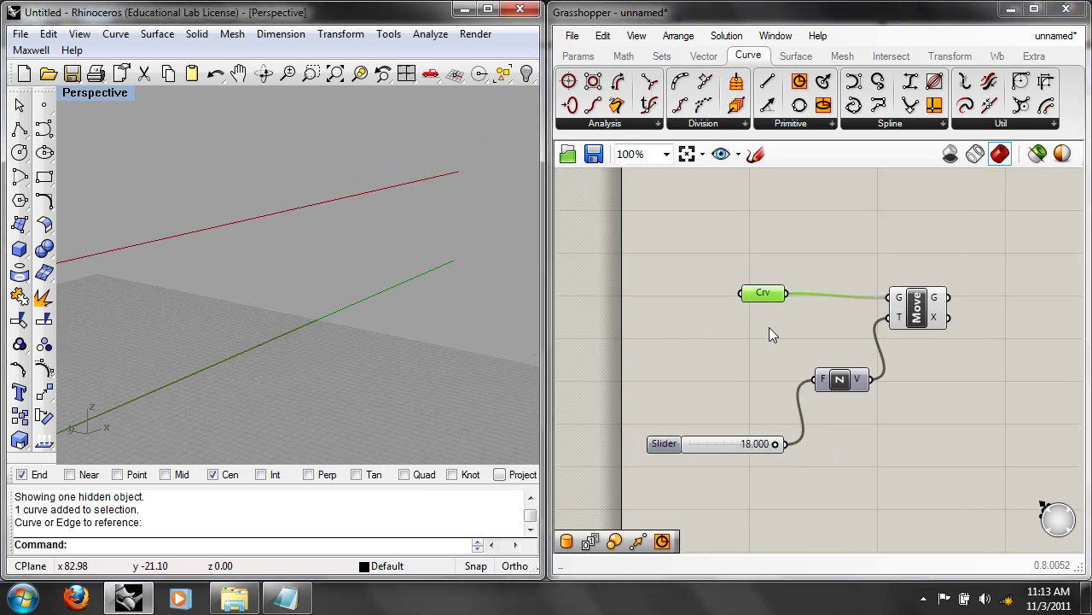
pyautogui.click(773, 442)
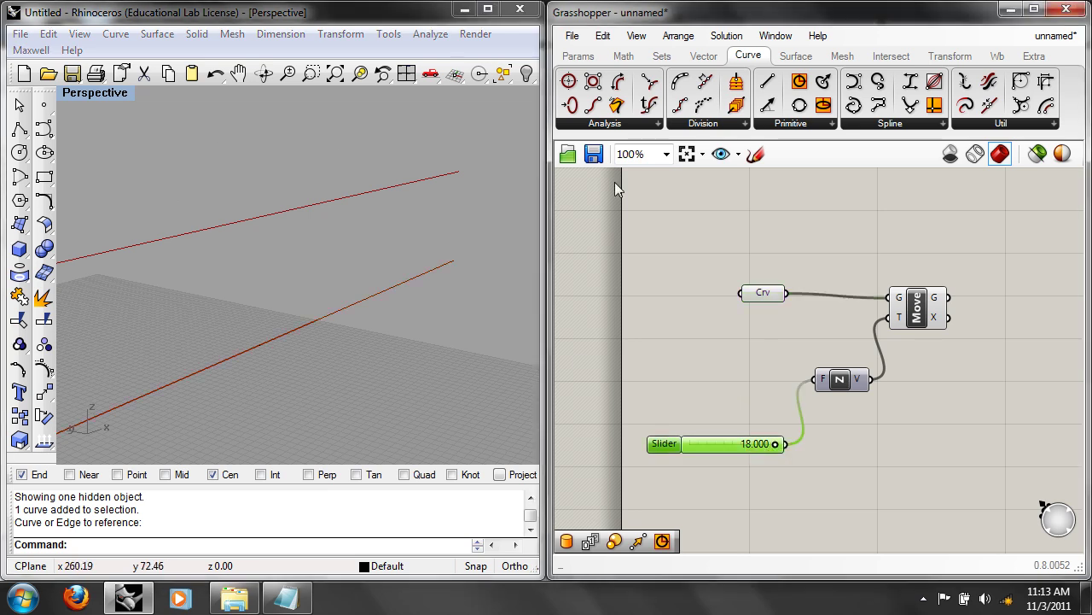
# Step: Rename the Move component as Max Height
pyautogui.click(921, 300)
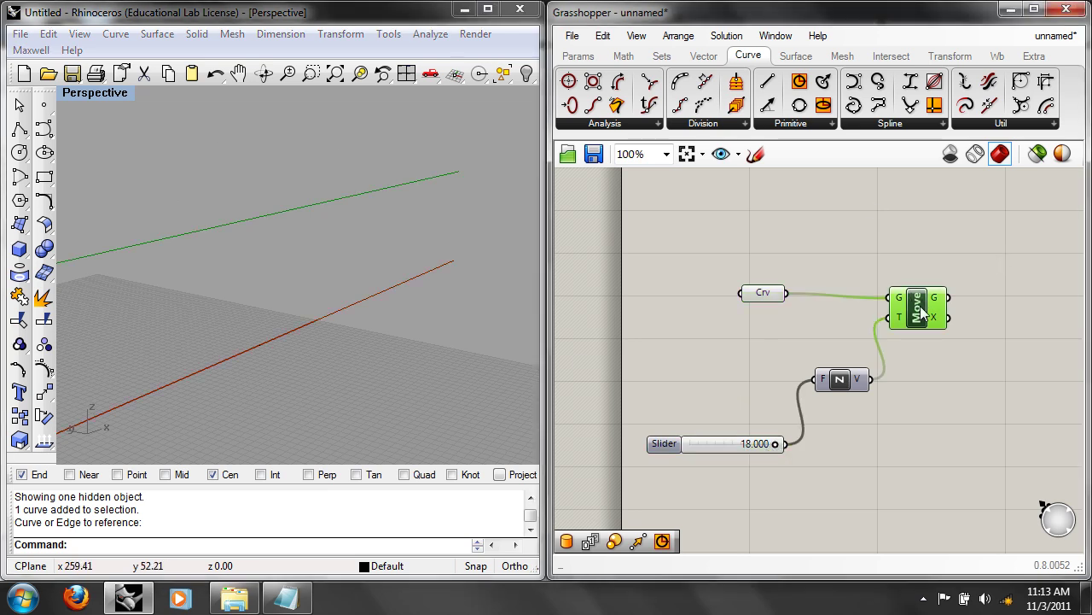
pyautogui.rightClick(922, 308)
pyautogui.write('M')
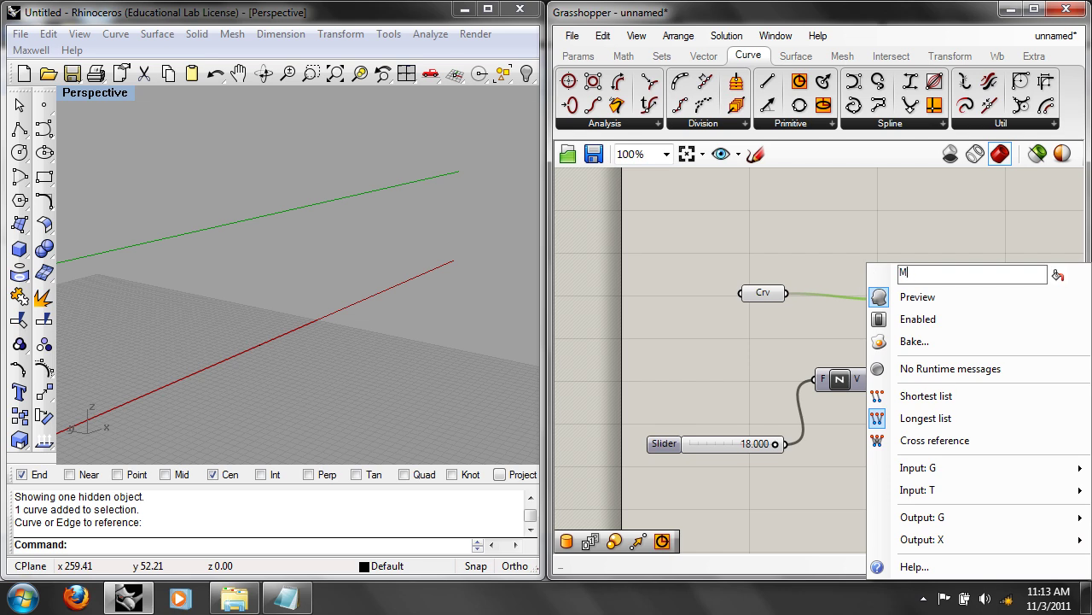
pyautogui.write('ax Height')
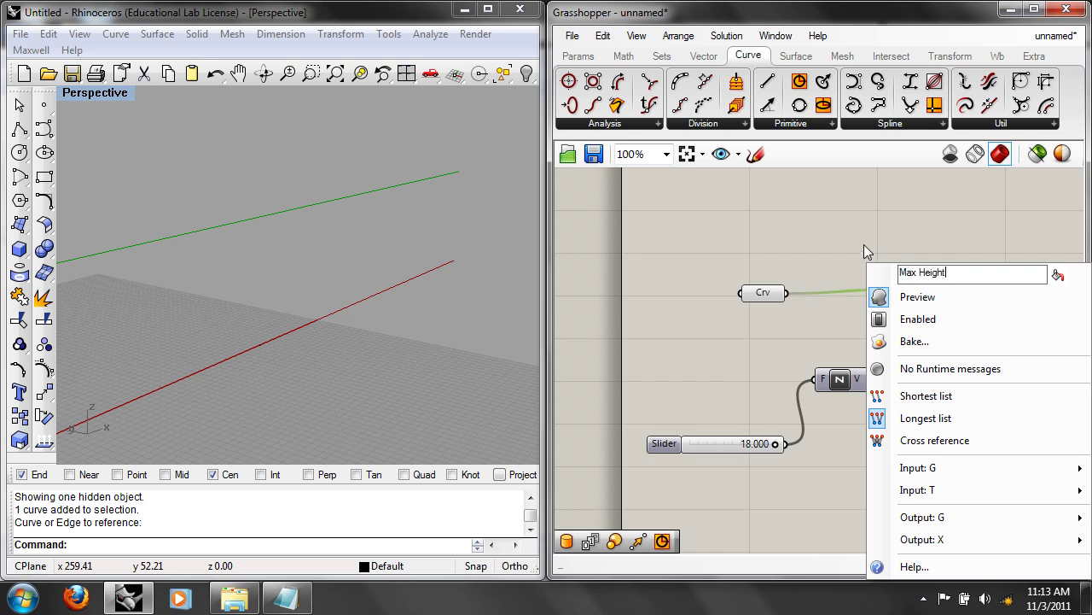
pyautogui.press('Return')
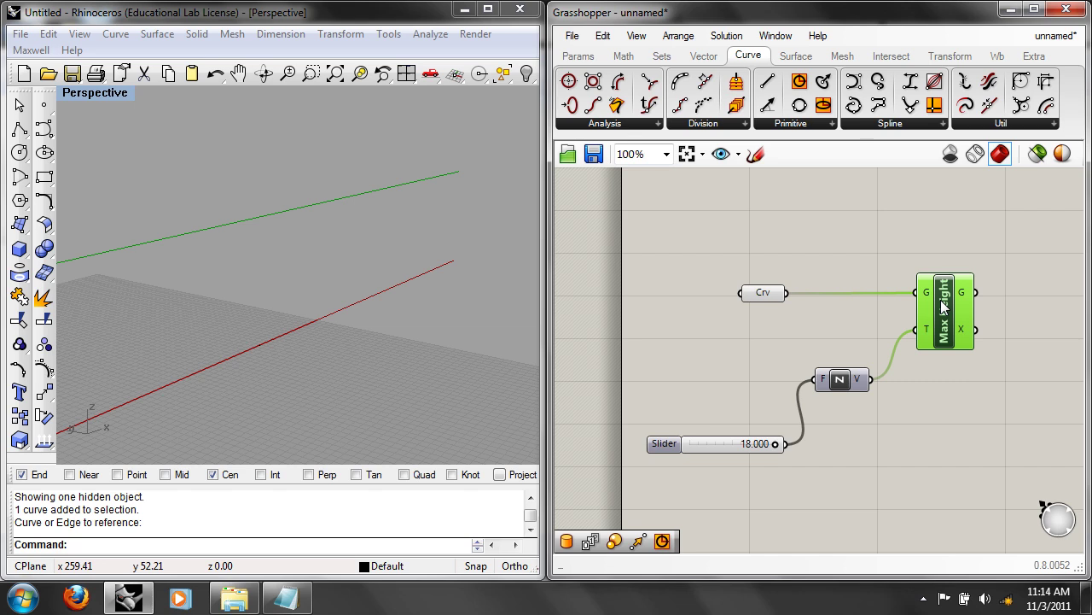
# Step: Duplicate the slider, Unit Z and Max Height components together and place the second set clear of the original
pyautogui.click(903, 466)
pyautogui.moveTo(906, 488); pyautogui.dragTo(891, 469, button='right')
pyautogui.moveTo(961, 466); pyautogui.dragTo(746, 320)
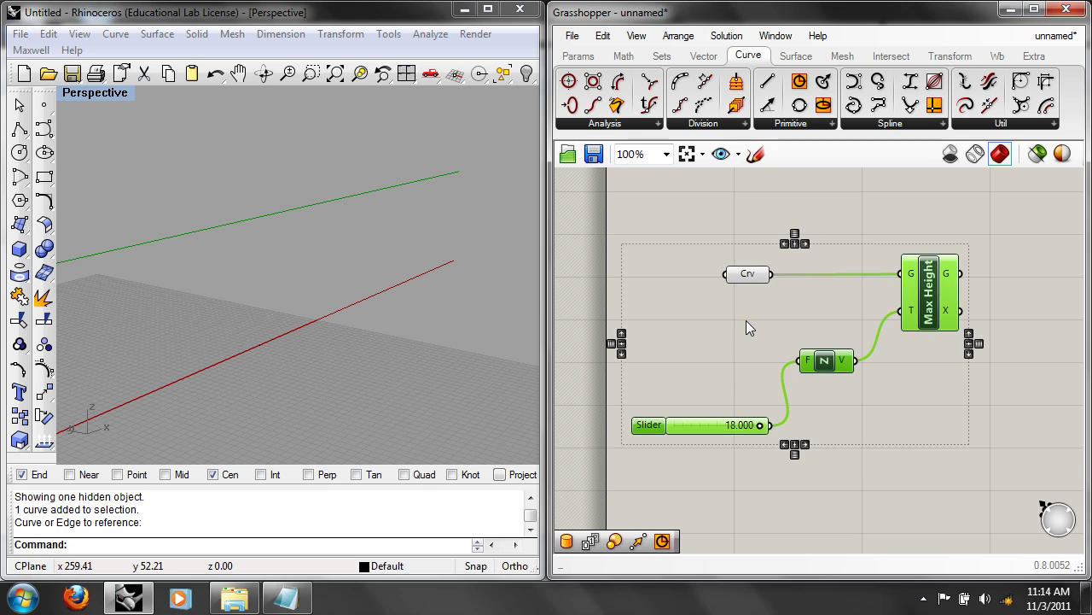
pyautogui.hotkey('ctrl', 'c')
pyautogui.hotkey('ctrl', 'v')
pyautogui.moveTo(866, 398); pyautogui.dragTo(839, 506, button='right')
pyautogui.scroll(-3, 840, 506)
pyautogui.moveTo(872, 419); pyautogui.dragTo(867, 256)
pyautogui.click(905, 365)
pyautogui.scroll(2, 905, 365)
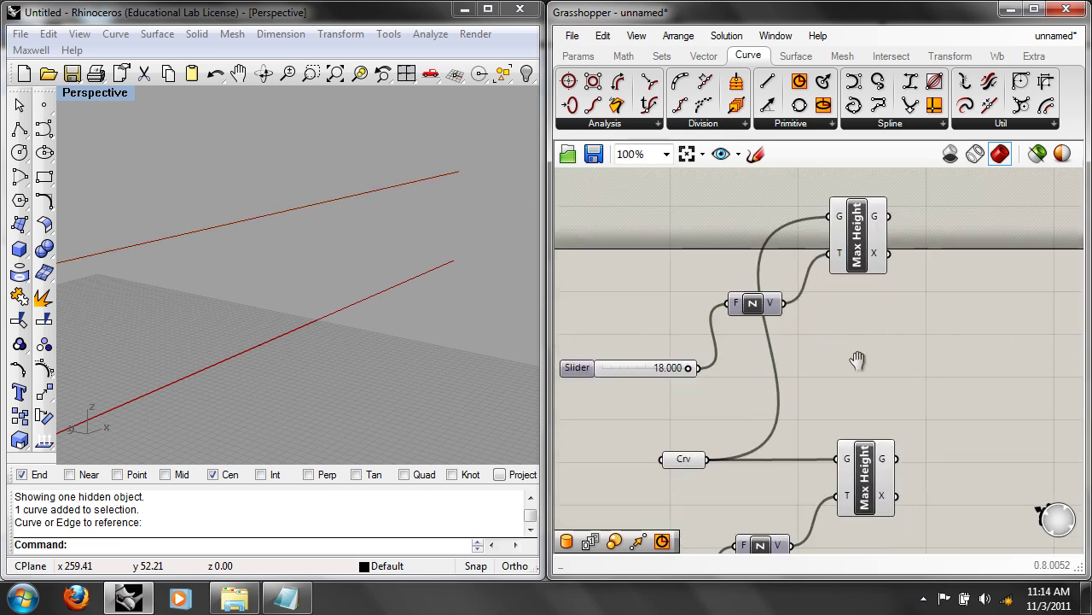
# Step: Lower the upper set's slider to 2.700 and set its maximum to 3
pyautogui.moveTo(754, 320); pyautogui.dragTo(681, 318)
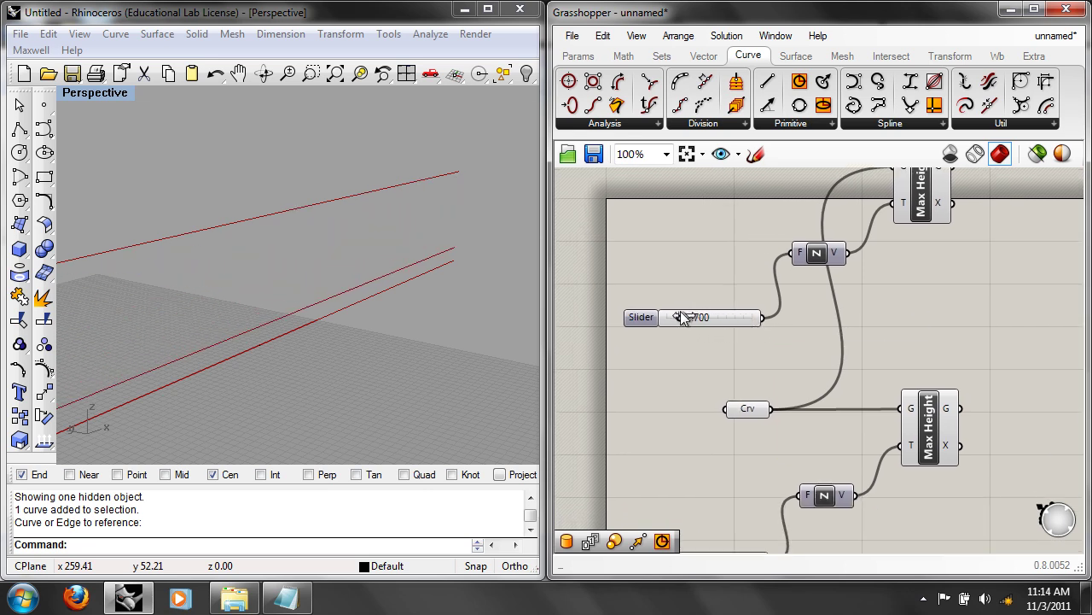
pyautogui.rightClick(717, 320)
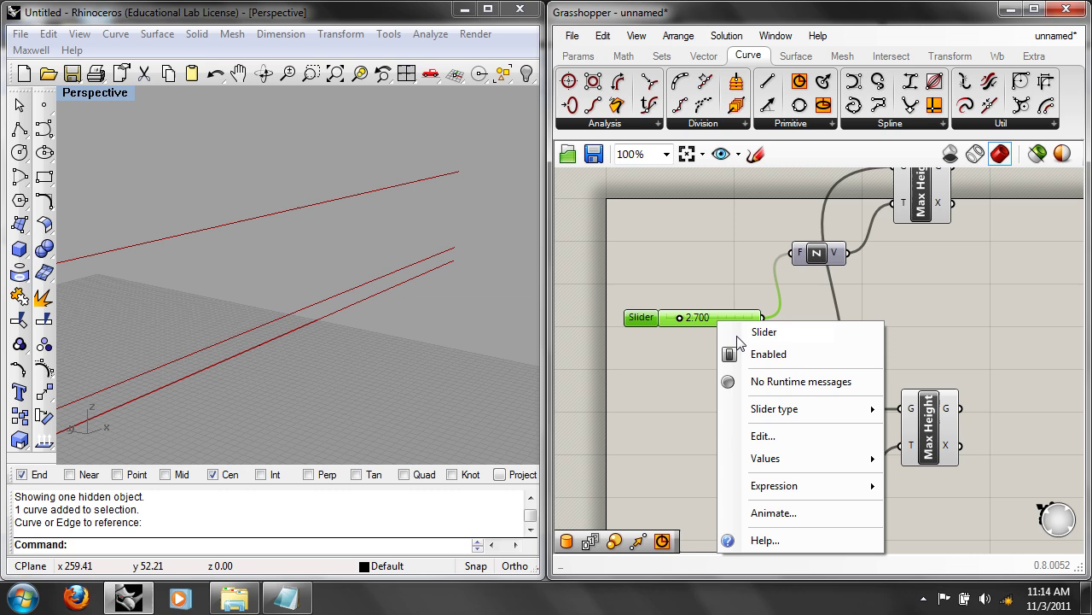
pyautogui.click(793, 438)
pyautogui.doubleClick(807, 444)
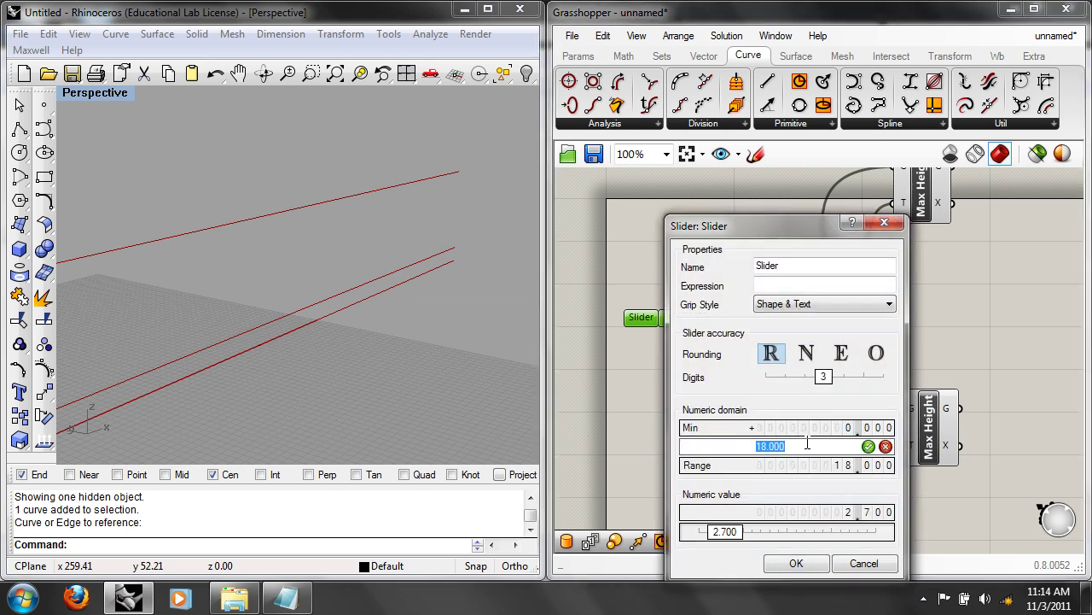
pyautogui.write('3')
pyautogui.press('Return')
pyautogui.click(796, 563)
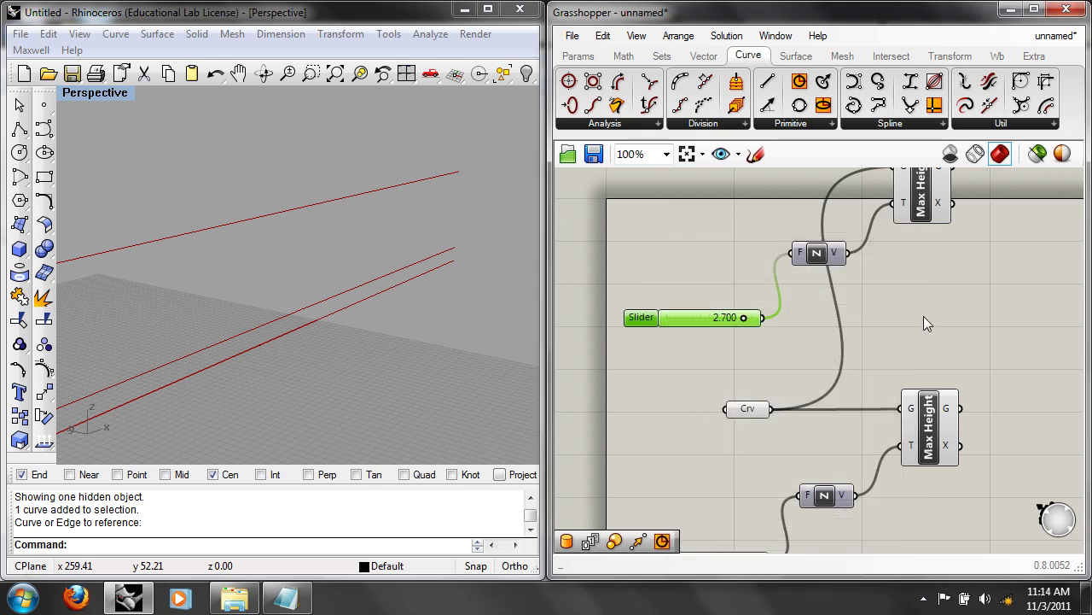
# Step: Rename the Move component of the upper set as Window Line
pyautogui.moveTo(918, 322); pyautogui.dragTo(909, 367, button='right')
pyautogui.click(916, 227)
pyautogui.rightClick(917, 229)
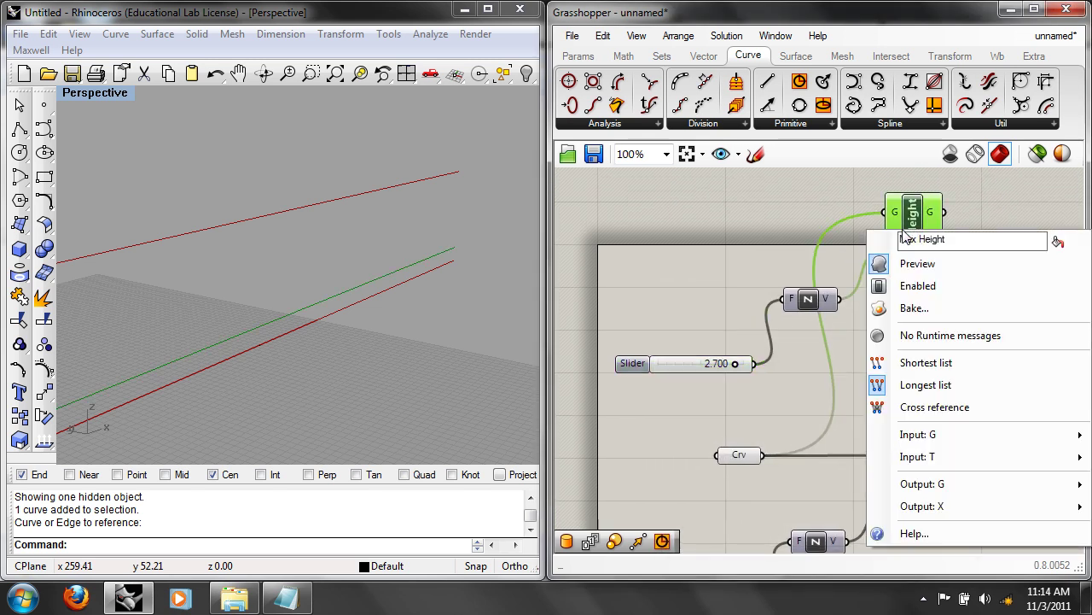
pyautogui.moveTo(958, 238); pyautogui.dragTo(879, 239)
pyautogui.write('Win')
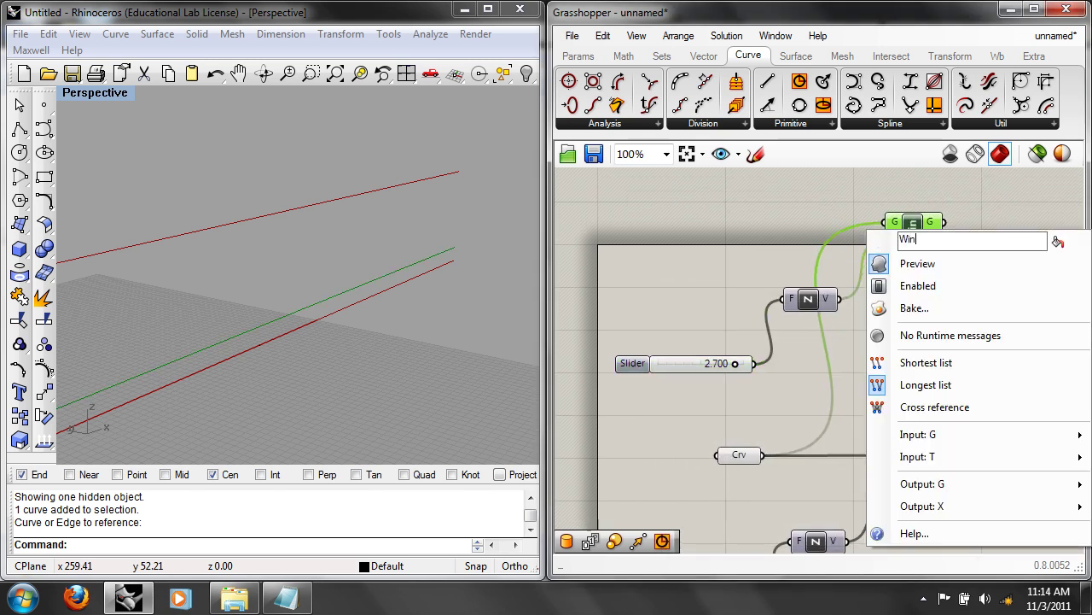
pyautogui.write('dow Line')
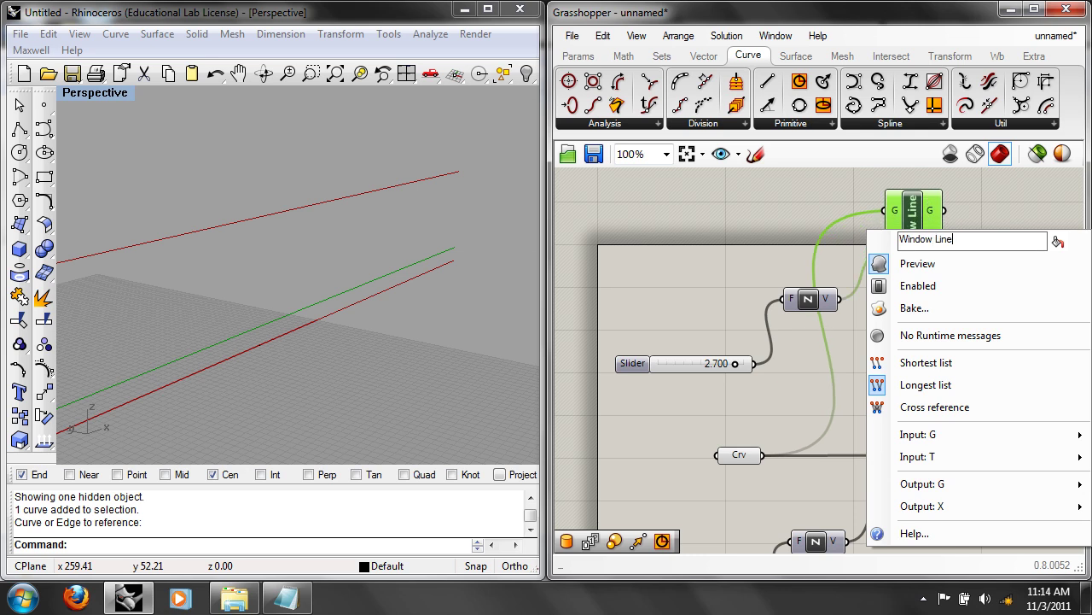
pyautogui.click(841, 342)
# Step: Rename the curve parameter as Base Line and move it back in line with the number sliders
pyautogui.scroll(-3, 840, 342)
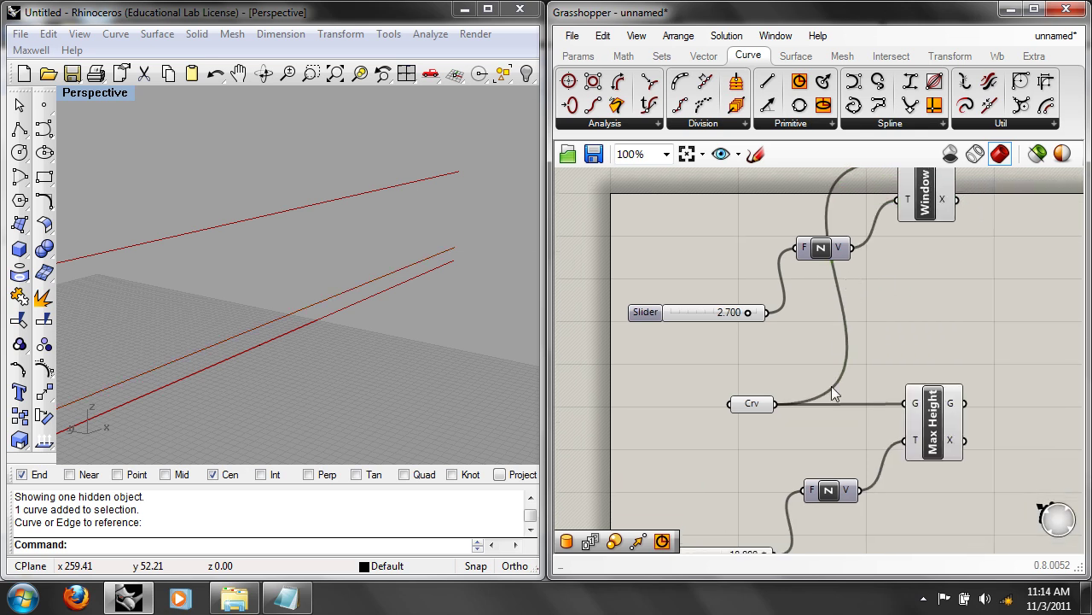
pyautogui.click(760, 347)
pyautogui.rightClick(760, 352)
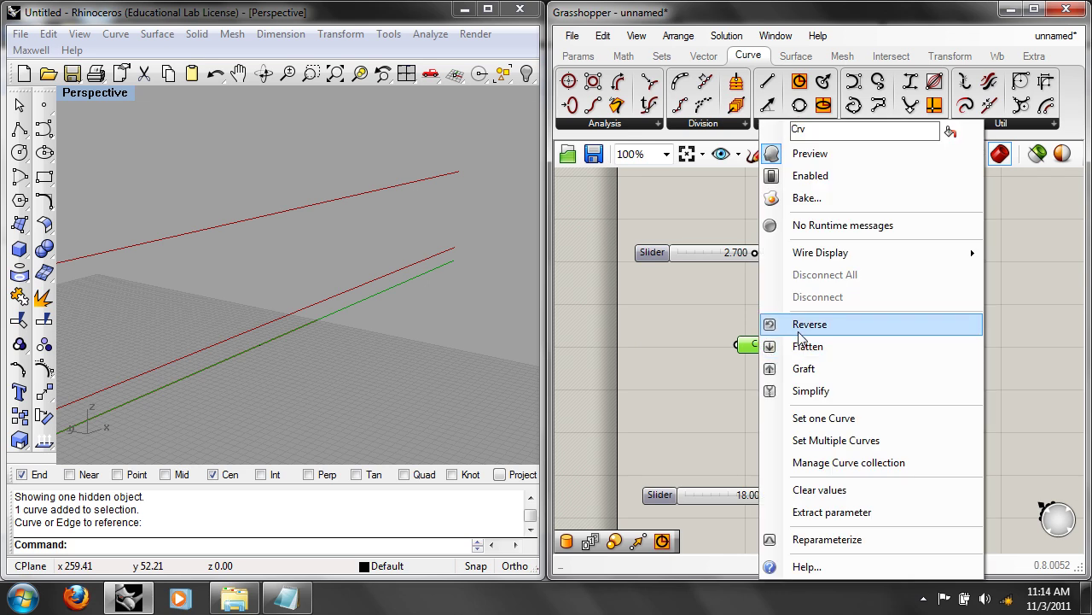
pyautogui.write('Base Line')
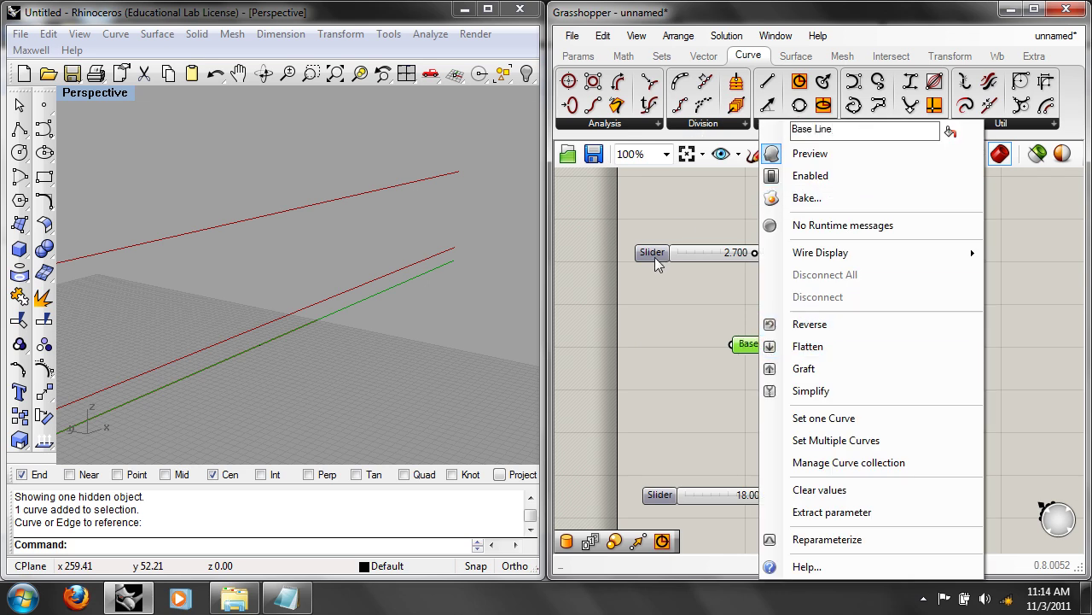
pyautogui.press('Return')
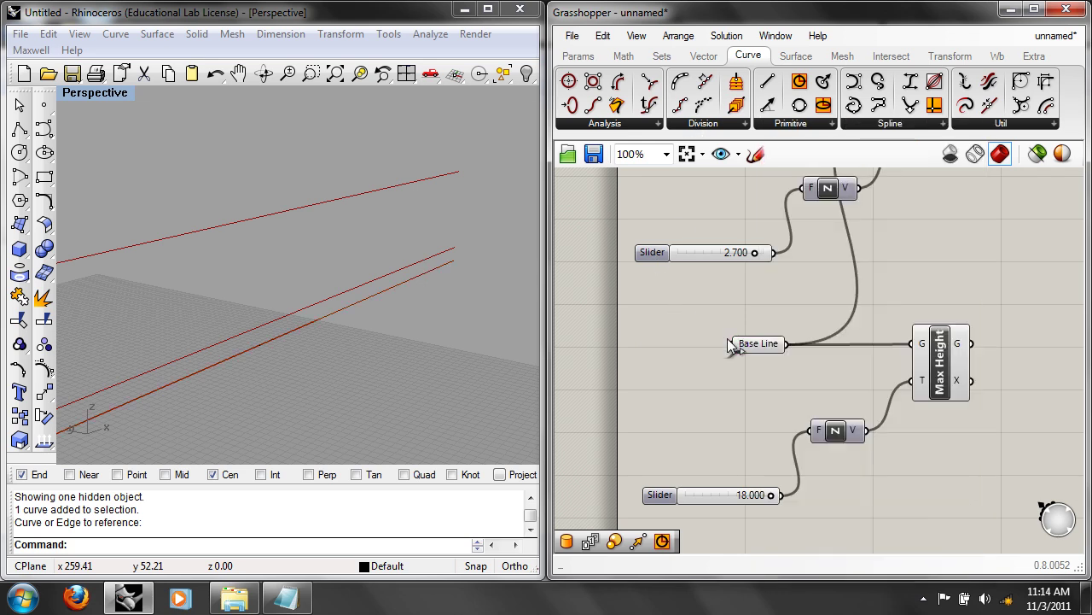
pyautogui.moveTo(726, 345); pyautogui.dragTo(664, 338)
pyautogui.click(915, 335)
# Step: Set the slider that drives the Window Line height to 3.000
pyautogui.moveTo(900, 324); pyautogui.dragTo(920, 404, button='right')
pyautogui.click(952, 205)
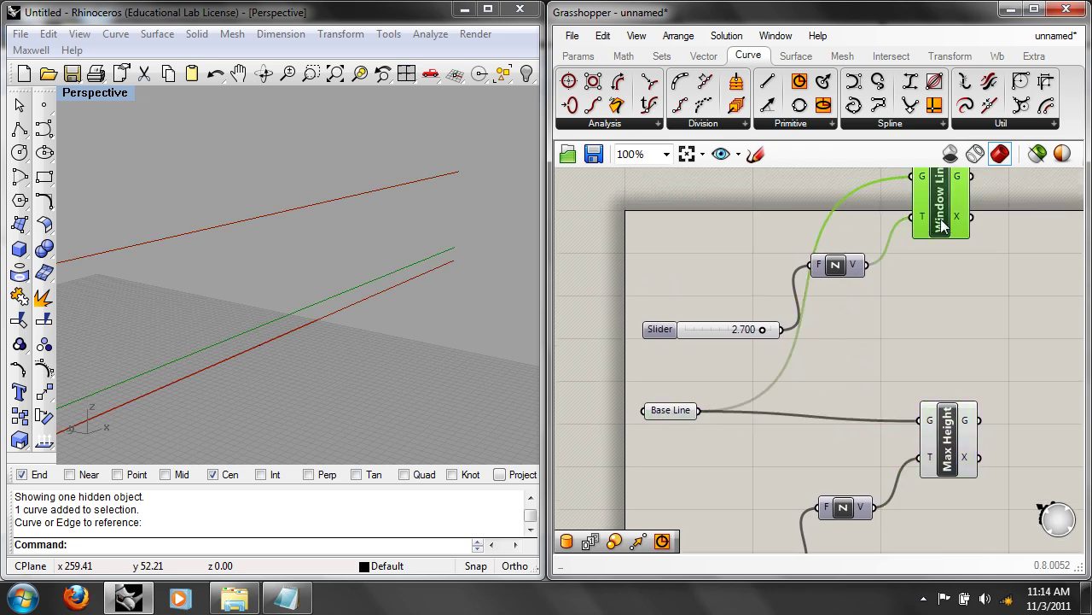
pyautogui.moveTo(926, 276); pyautogui.dragTo(936, 316, button='right')
pyautogui.moveTo(783, 370)
pyautogui.mouseDown()
pyautogui.moveTo(760, 371)
pyautogui.moveTo(798, 370)
pyautogui.mouseUp()
pyautogui.moveTo(798, 370); pyautogui.dragTo(841, 252, button='right')
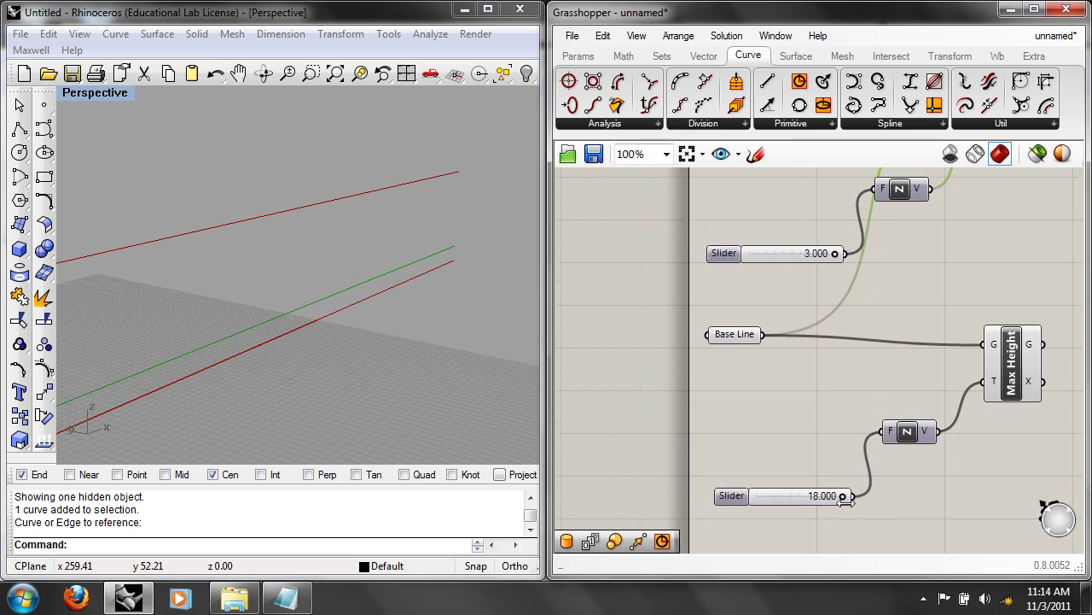
pyautogui.moveTo(844, 492); pyautogui.dragTo(908, 465)
pyautogui.moveTo(907, 465); pyautogui.dragTo(835, 576, button='right')
pyautogui.click(932, 386)
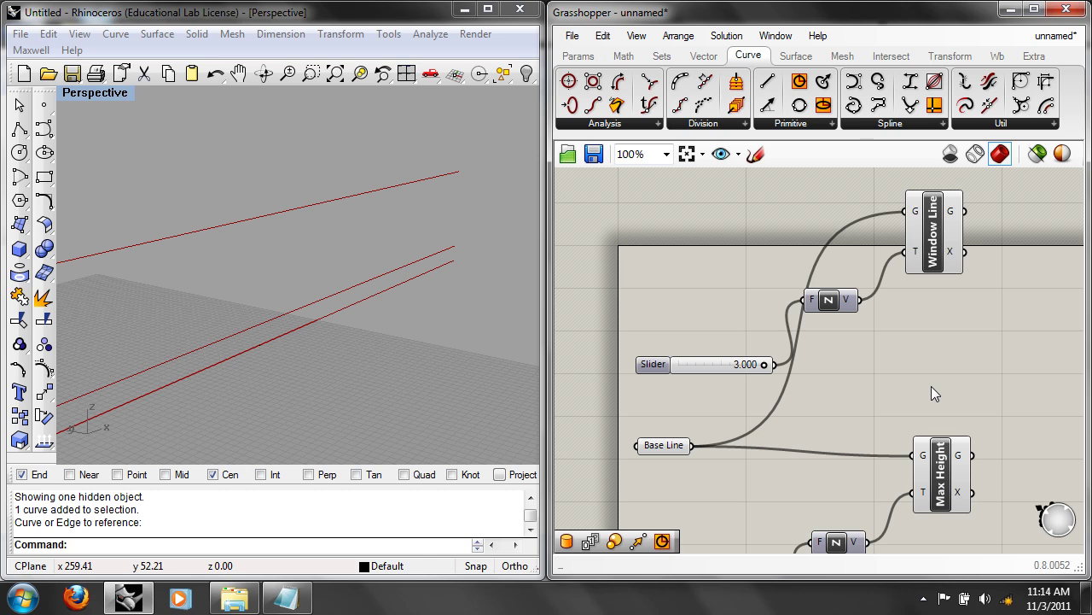
# Step: Duplicate the Max Height component with its Unit Z and slider, and place the copy below the original set
pyautogui.moveTo(931, 386); pyautogui.dragTo(917, 330, button='right')
pyautogui.scroll(-2, 930, 365)
pyautogui.moveTo(937, 456); pyautogui.dragTo(790, 345)
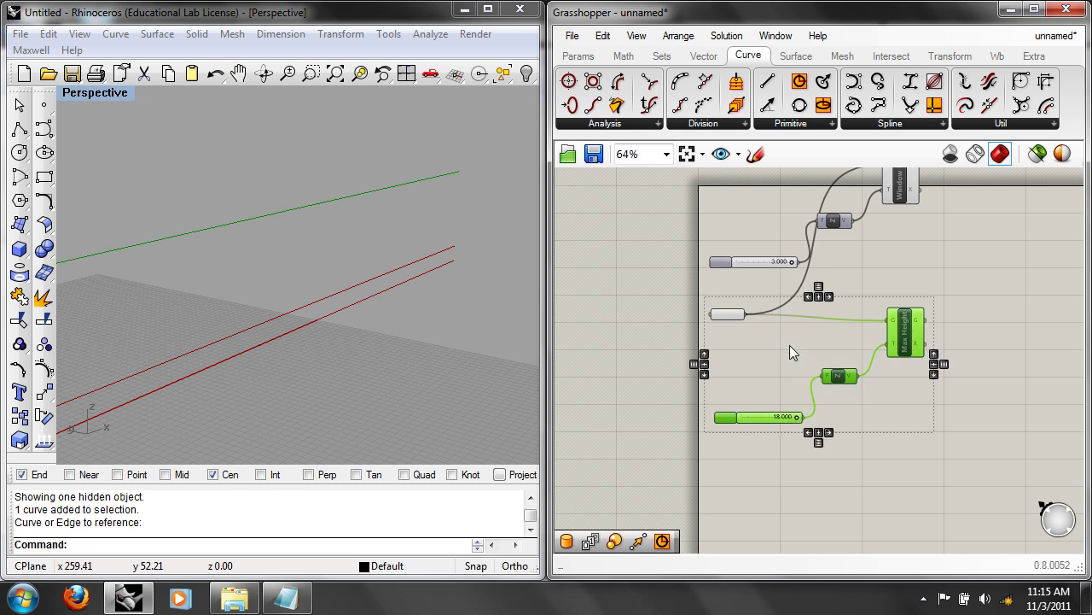
pyautogui.hotkey('ctrl', 'c')
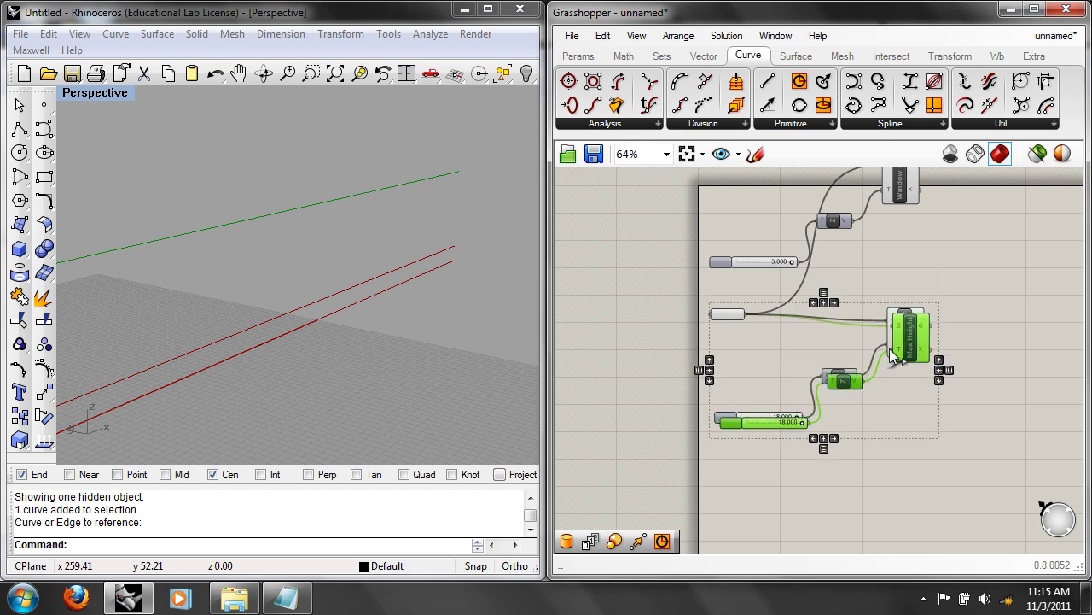
pyautogui.hotkey('ctrl', 'v')
pyautogui.click(954, 443)
pyautogui.scroll(2, 954, 445)
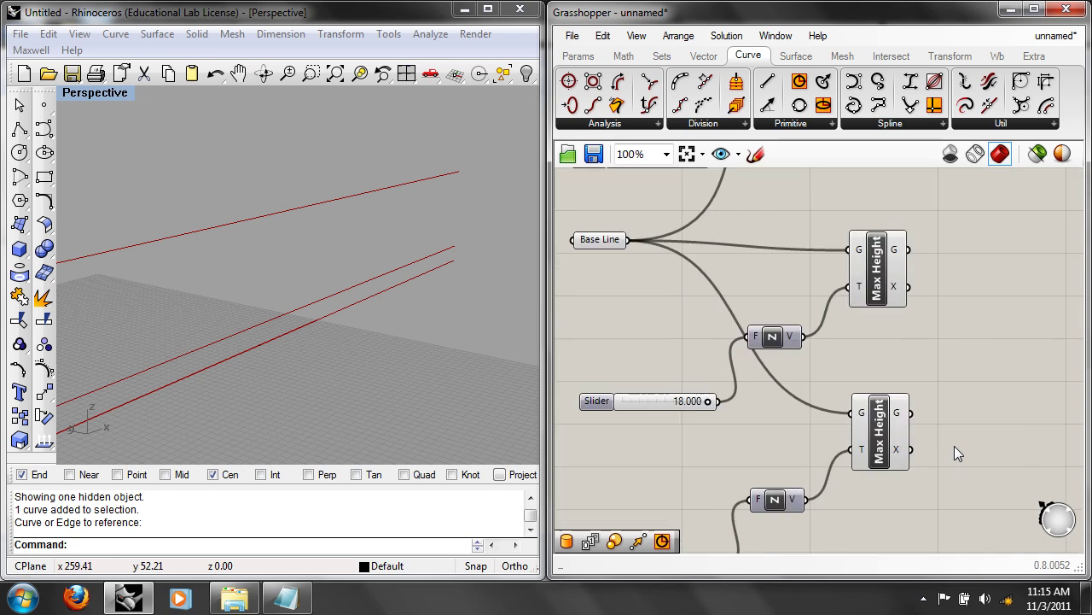
pyautogui.scroll(-2, 337, 286)
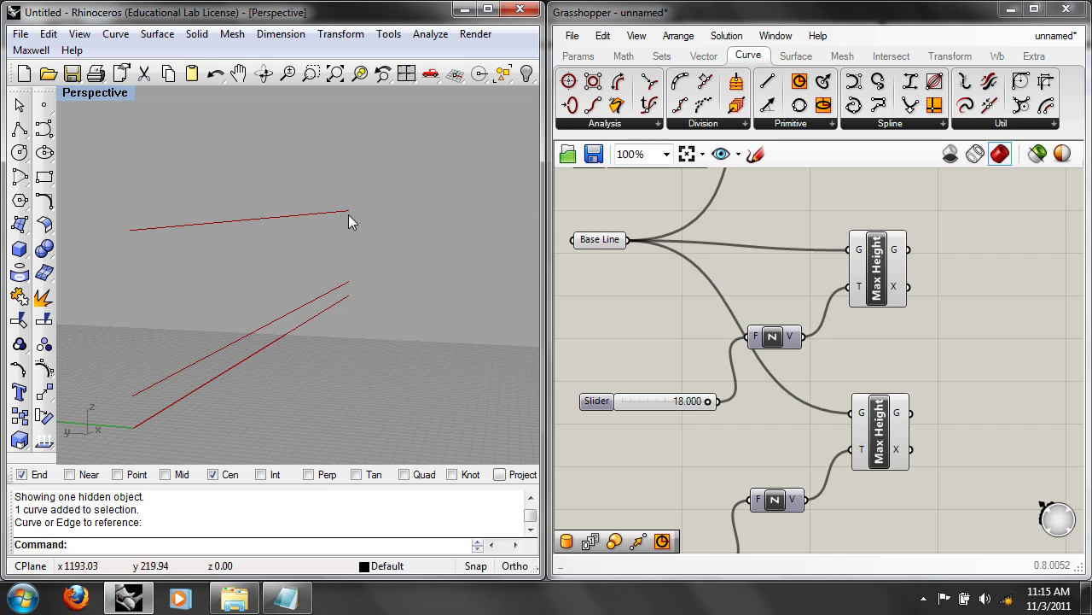
pyautogui.moveTo(749, 400); pyautogui.dragTo(809, 367, button='right')
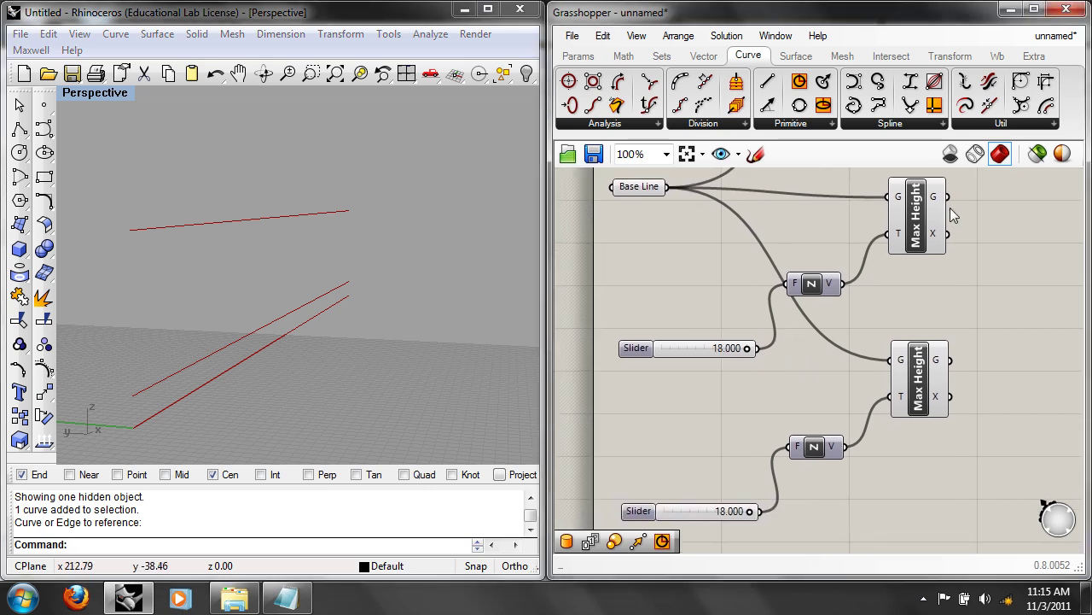
# Step: Disconnect the copied slider from the lowest Unit Z component and move that Unit Z closer to its Move component
pyautogui.click(922, 212)
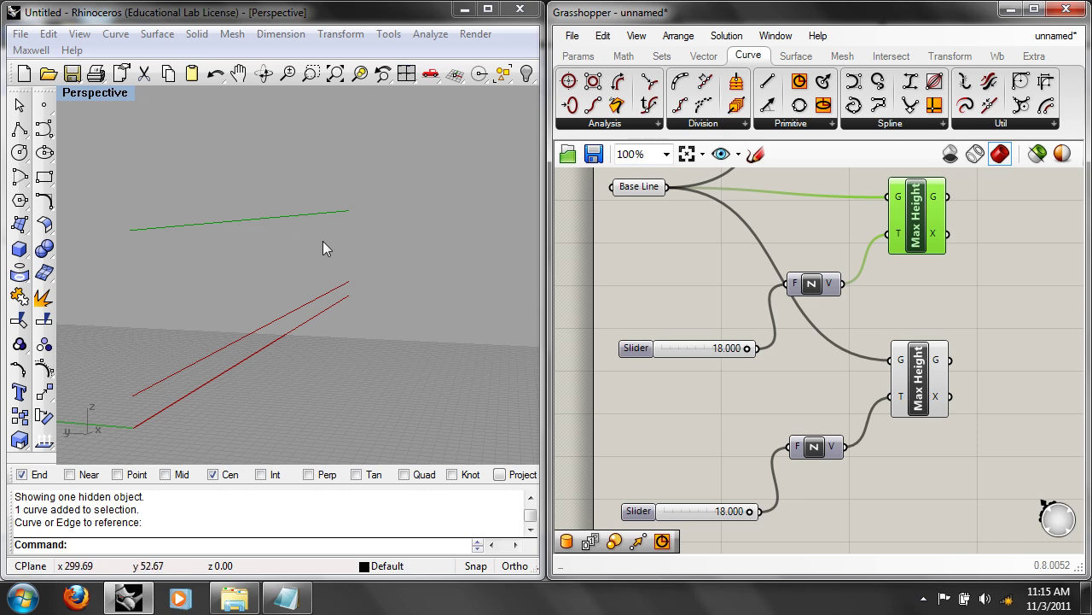
pyautogui.moveTo(721, 473); pyautogui.dragTo(702, 443, button='right')
pyautogui.click(701, 477)
pyautogui.click(602, 36)
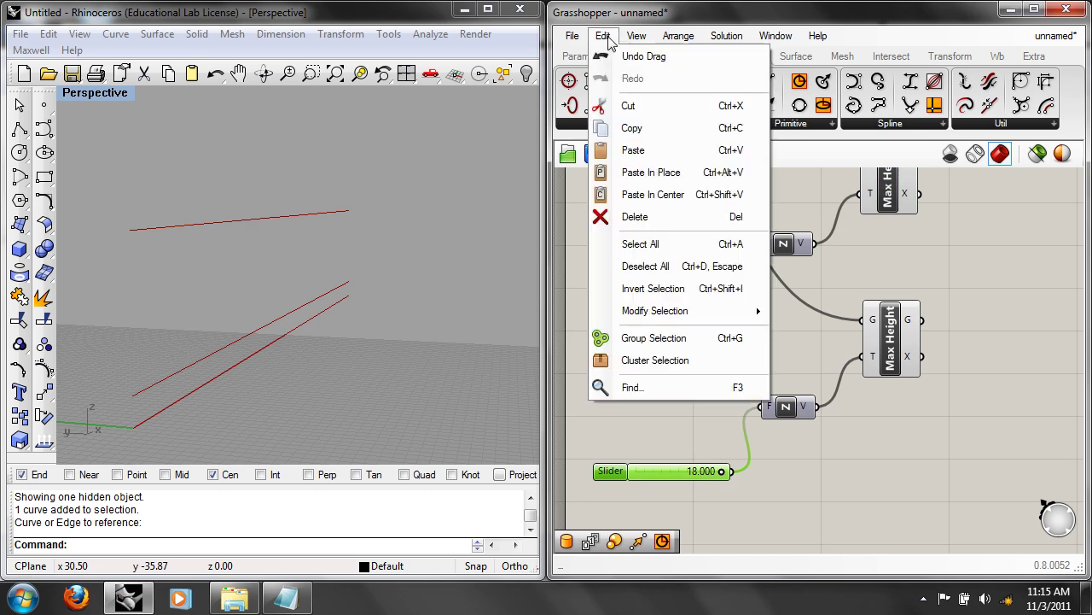
pyautogui.click(654, 415)
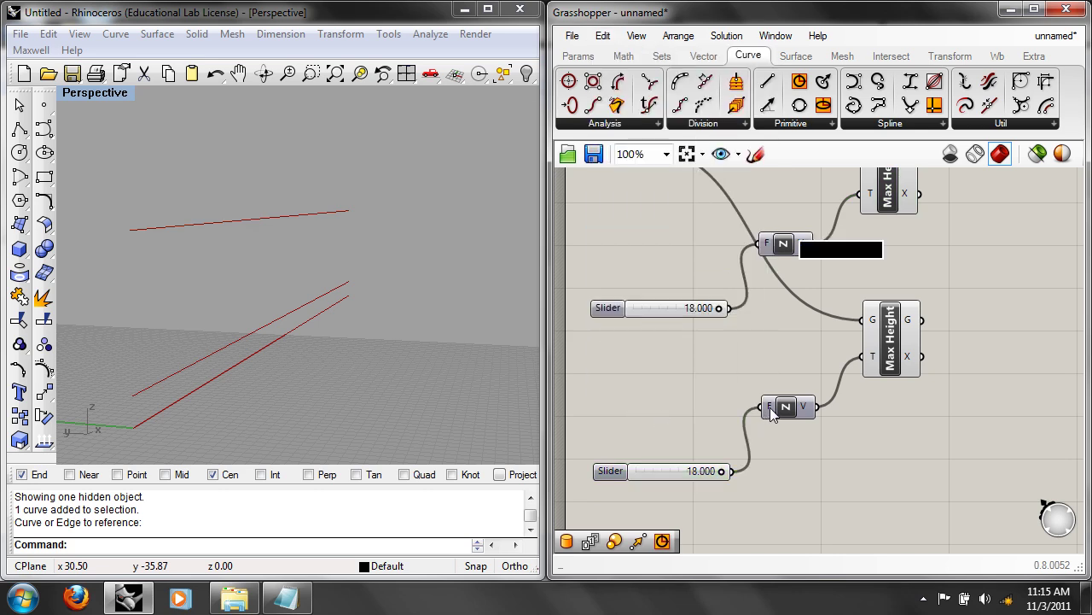
pyautogui.rightClick(770, 407)
pyautogui.click(826, 335)
pyautogui.moveTo(789, 408); pyautogui.dragTo(809, 402)
# Step: Rename the copied Move component in the lowest set as Soffit Line
pyautogui.rightClick(888, 346)
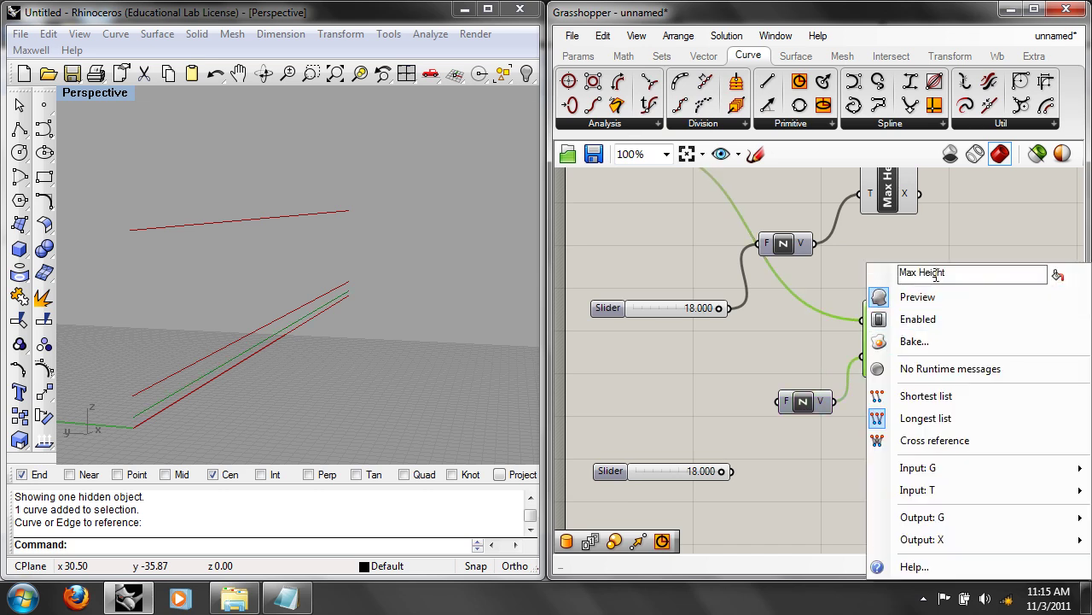
pyautogui.write('So')
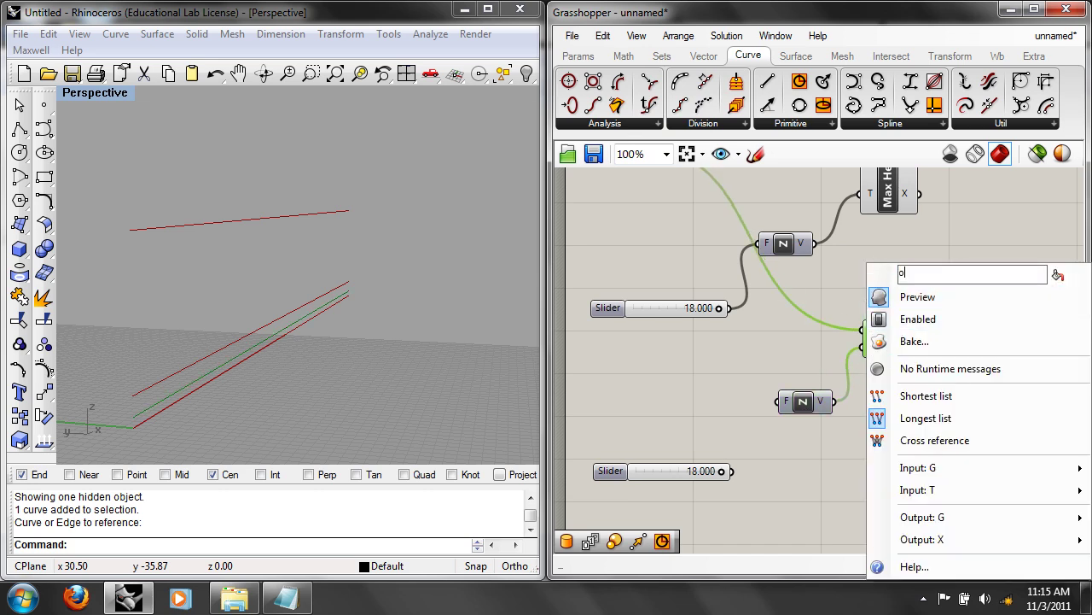
pyautogui.write('ffit Line')
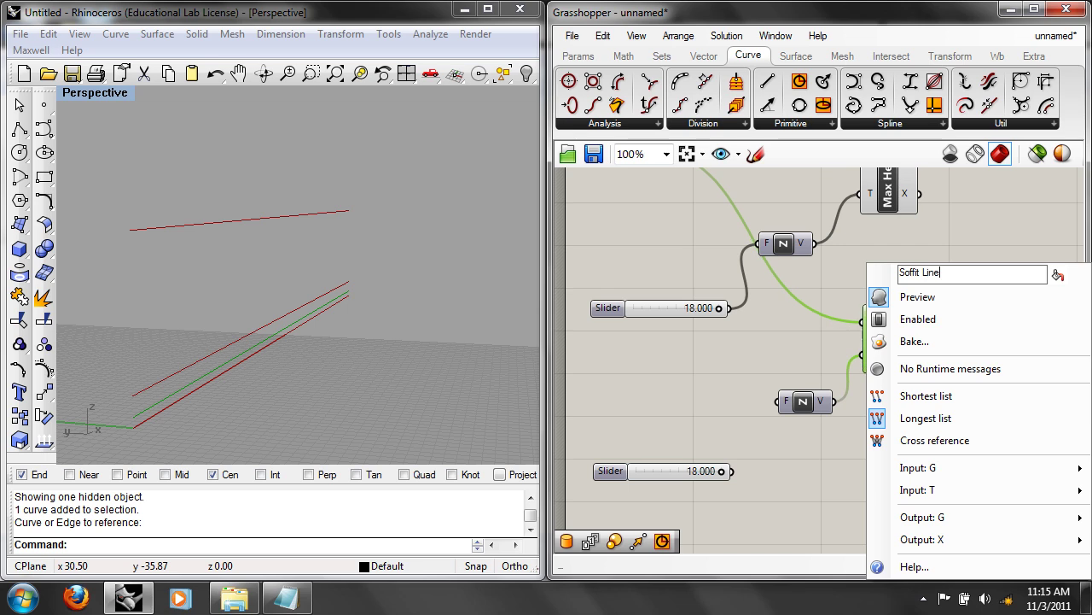
pyautogui.click(754, 365)
# Step: Add a Subtraction component before the Soffit Line's Unit Z and connect the Max Height slider to its A input
pyautogui.moveTo(780, 370); pyautogui.dragTo(829, 366, button='right')
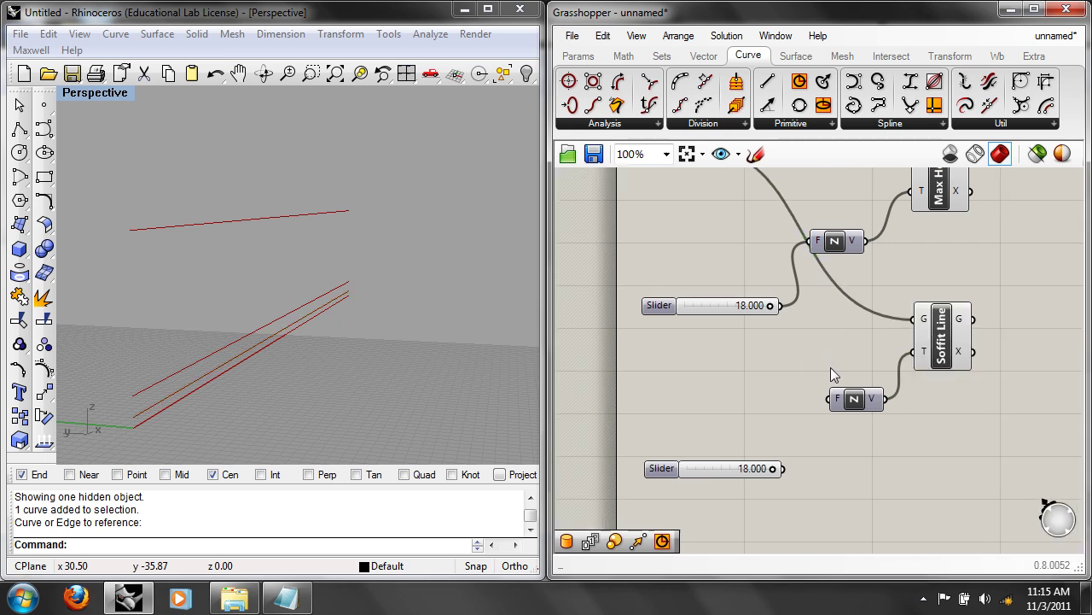
pyautogui.doubleClick(742, 392)
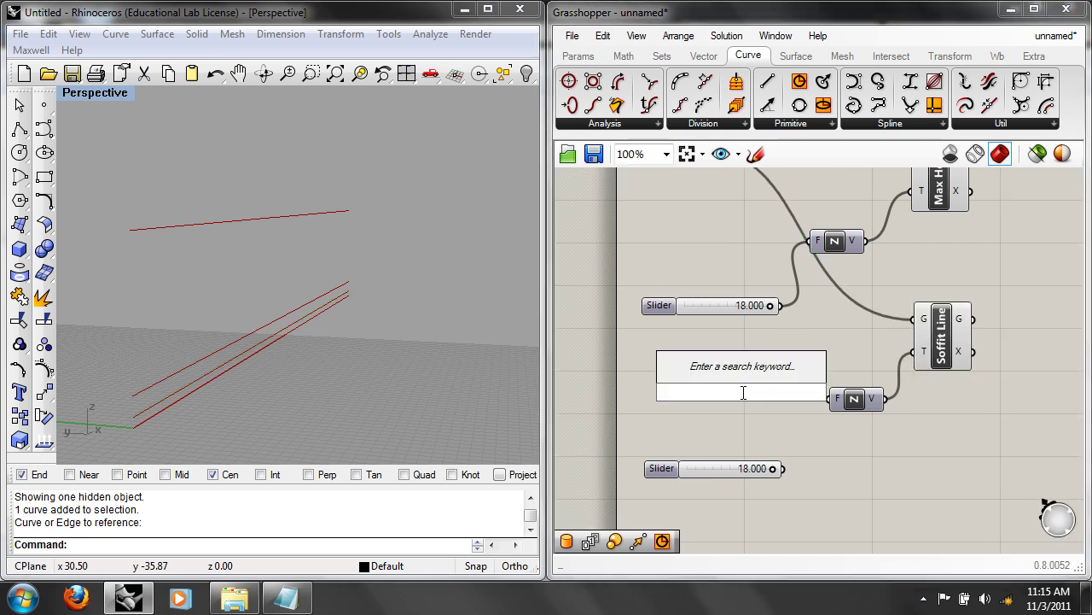
pyautogui.write('sub')
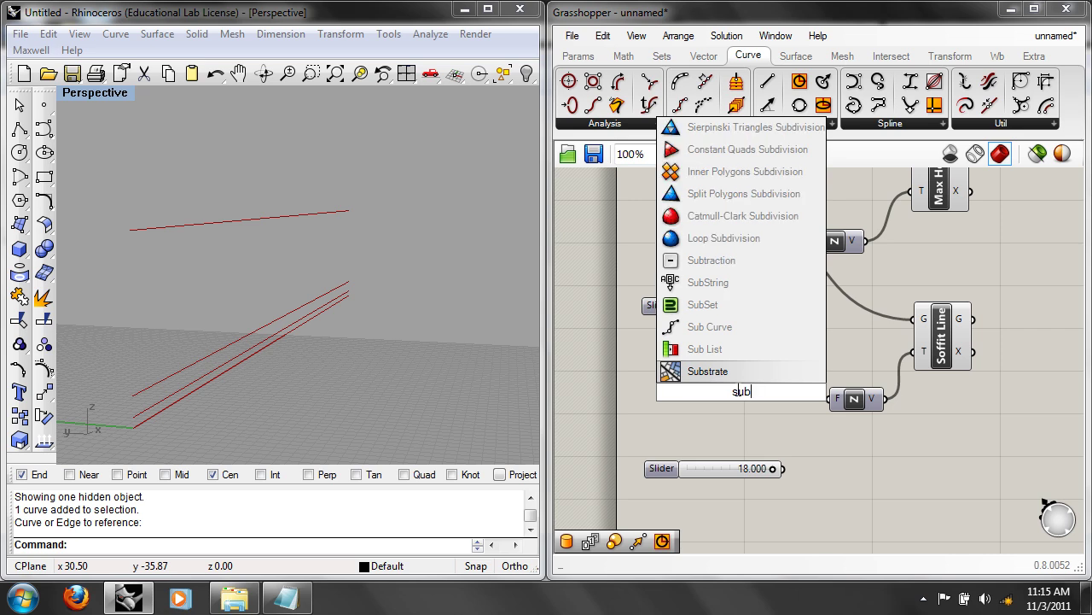
pyautogui.click(709, 262)
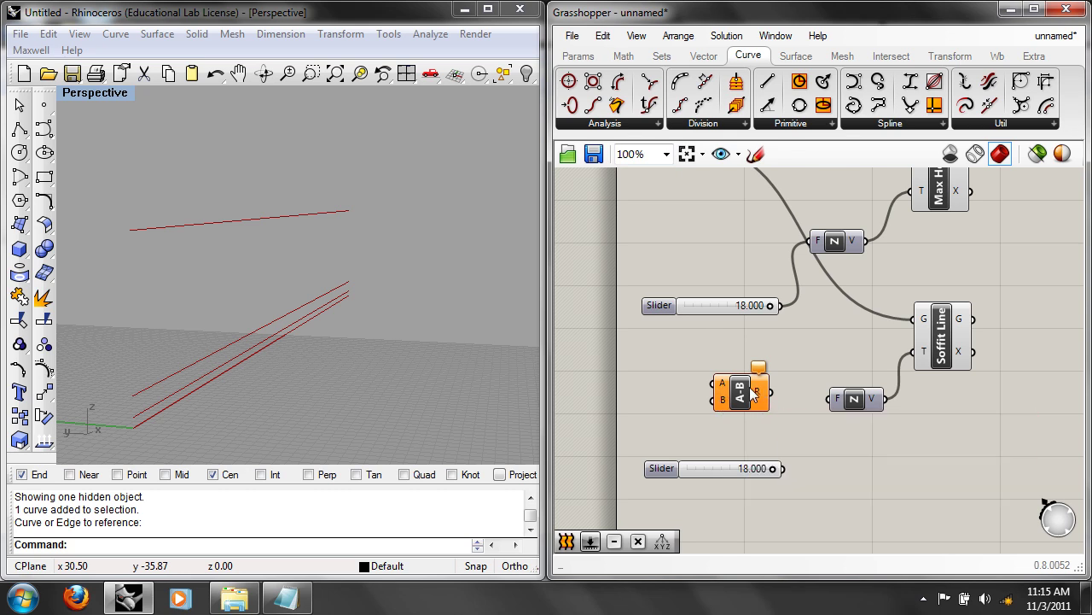
pyautogui.moveTo(757, 392); pyautogui.dragTo(776, 398)
pyautogui.moveTo(771, 306); pyautogui.dragTo(764, 403)
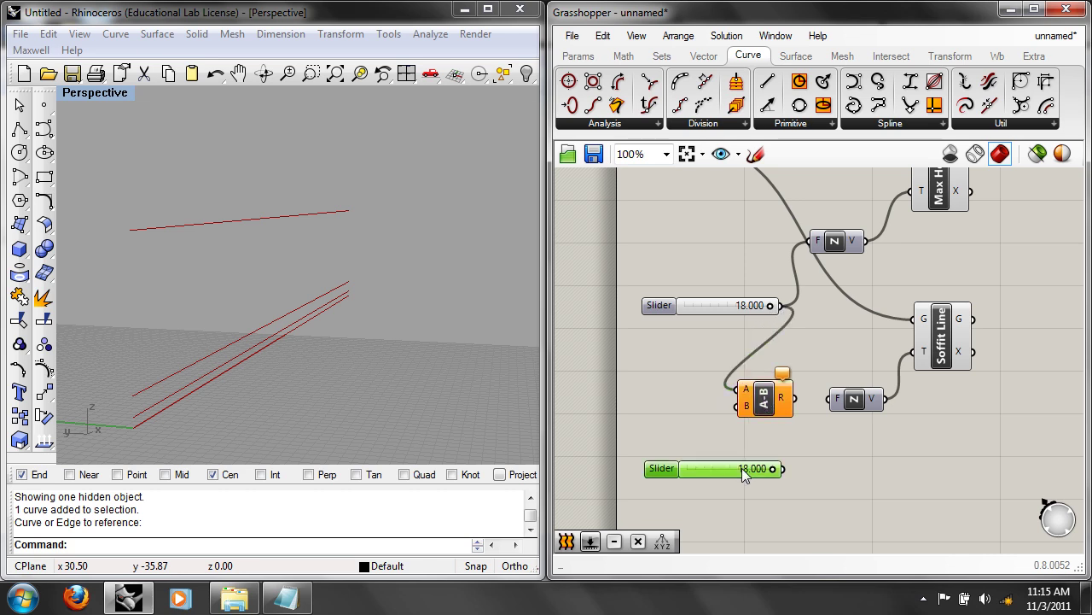
# Step: Set the maximum of the lowest, unconnected slider to 2
pyautogui.rightClick(742, 468)
pyautogui.click(789, 461)
pyautogui.doubleClick(834, 450)
pyautogui.write('2')
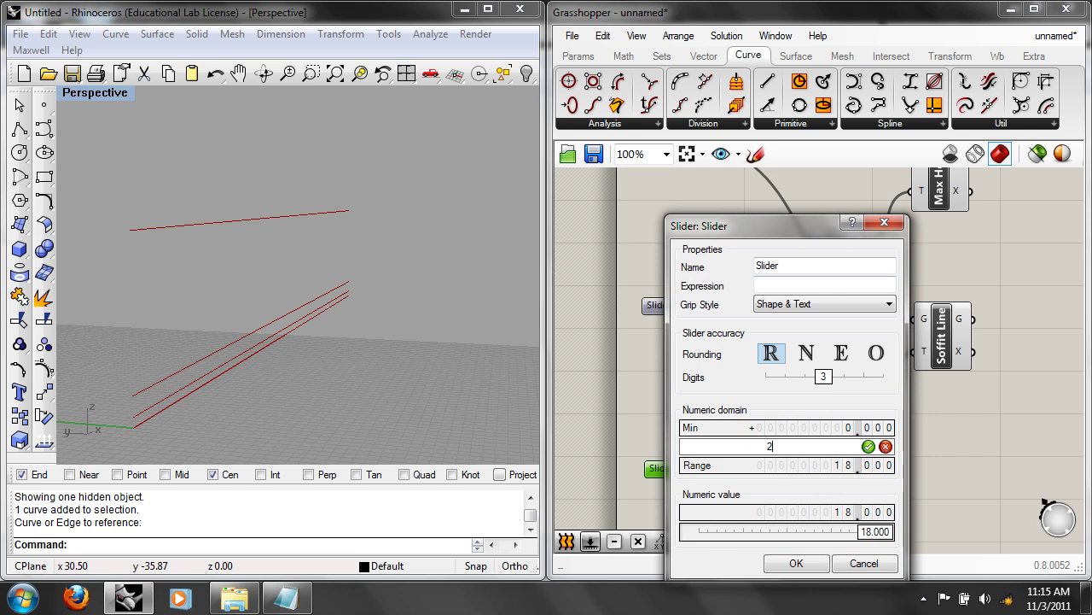
pyautogui.click(869, 447)
pyautogui.click(795, 563)
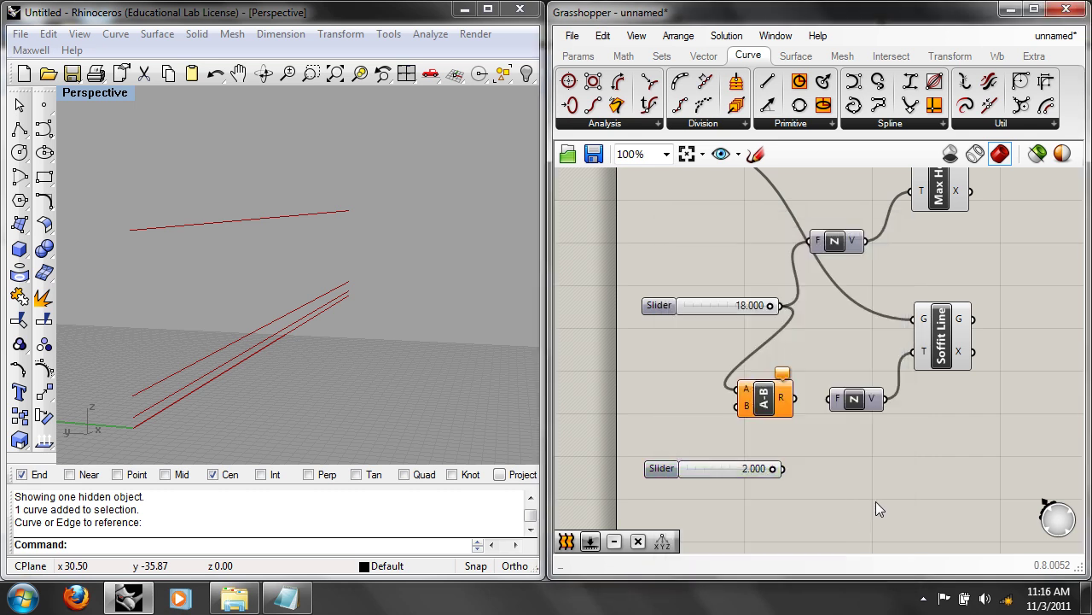
# Step: Connect the lowest slider to Subtraction input B and the result to the Soffit Line's Unit Z factor, and set the slider to 1.940
pyautogui.moveTo(756, 439); pyautogui.dragTo(848, 403)
pyautogui.moveTo(775, 469); pyautogui.dragTo(726, 466)
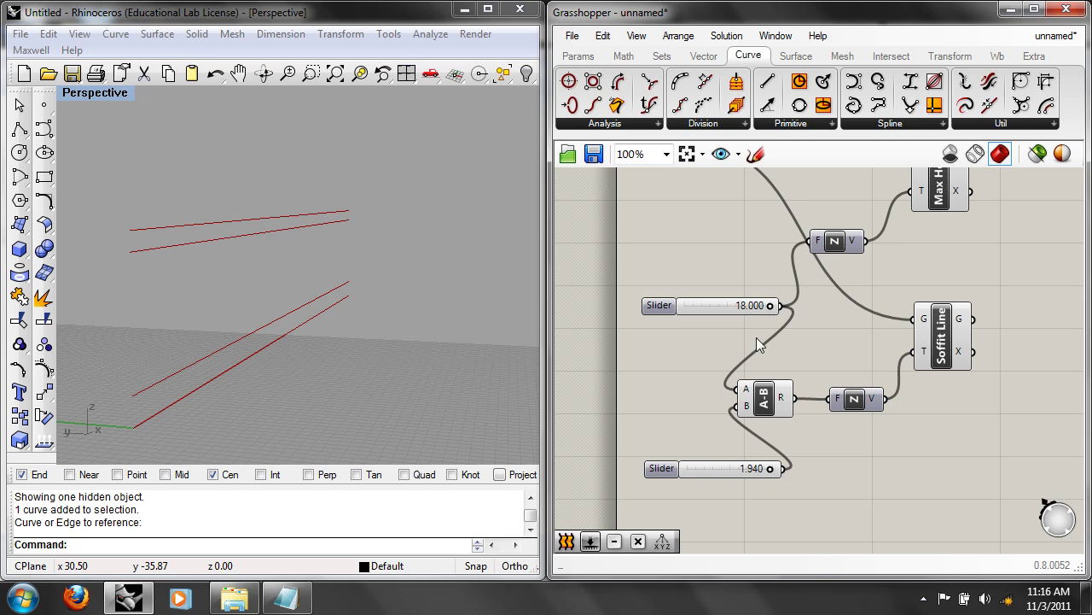
pyautogui.moveTo(770, 304)
pyautogui.mouseDown()
pyautogui.moveTo(726, 302)
pyautogui.moveTo(773, 305)
pyautogui.mouseUp()
# Step: Review the whole definition and select the Window Line component to identify its line in the viewport
pyautogui.scroll(-2, 872, 312)
pyautogui.moveTo(839, 318); pyautogui.dragTo(916, 400, button='right')
pyautogui.scroll(-2, 915, 401)
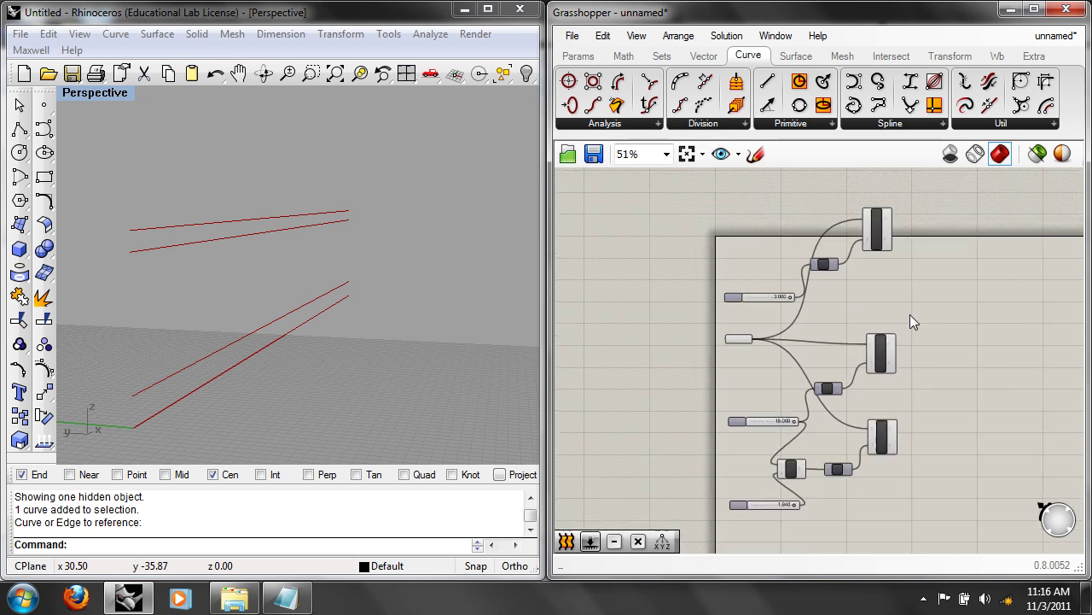
pyautogui.scroll(2, 900, 282)
pyautogui.click(879, 222)
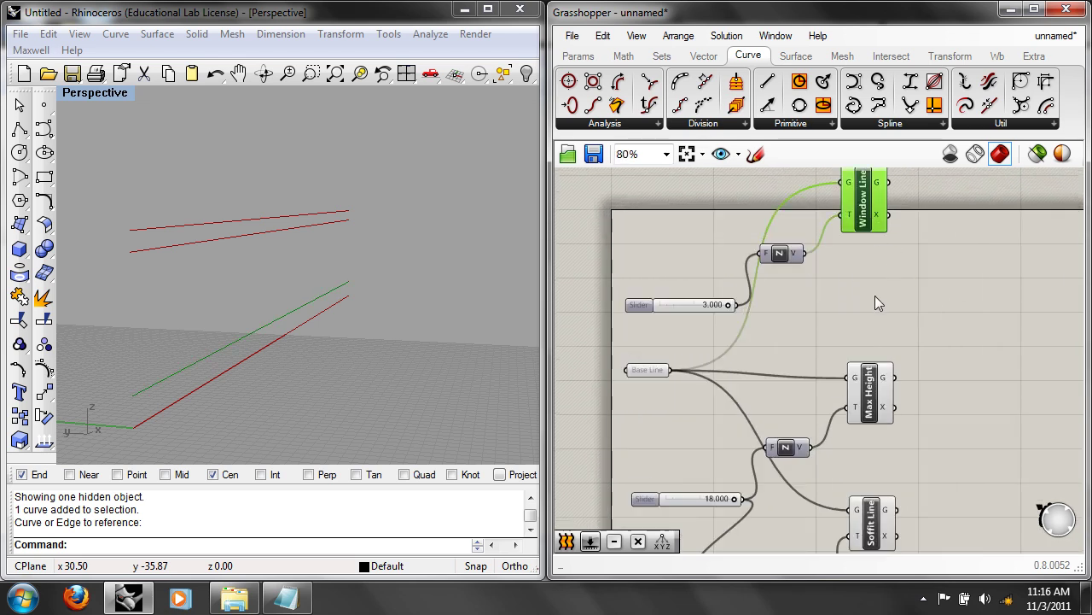
# Step: Select the Unit Z, Max Height, Soffit Line and Base Line components in turn to examine which viewport line each one produces
pyautogui.click(780, 253)
pyautogui.click(868, 391)
pyautogui.moveTo(879, 522); pyautogui.dragTo(879, 420, button='right')
pyautogui.click(879, 420)
pyautogui.moveTo(793, 420); pyautogui.dragTo(799, 369, button='right')
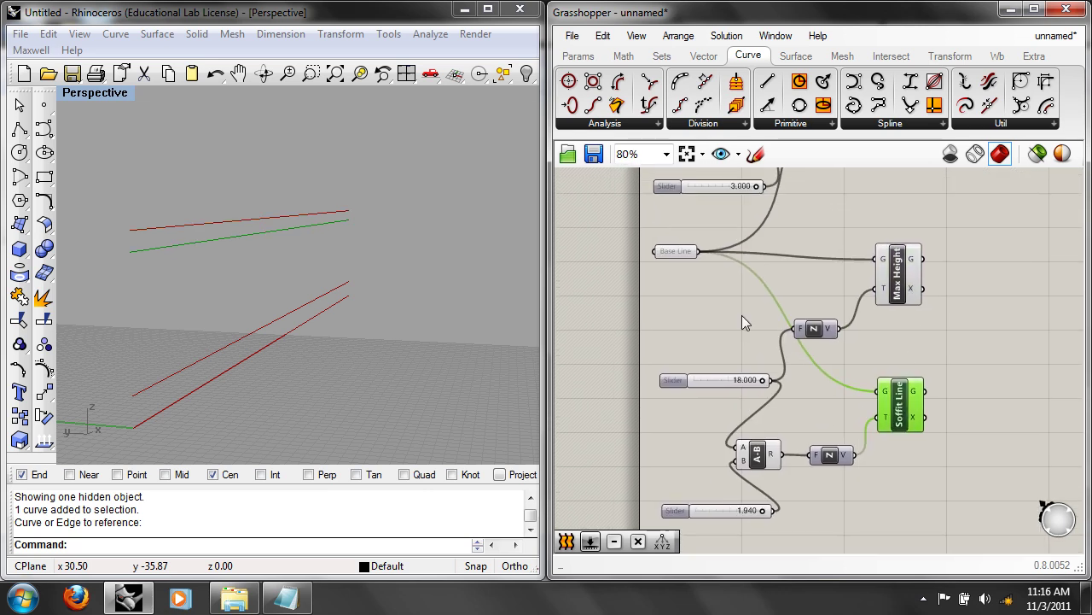
pyautogui.click(688, 258)
pyautogui.moveTo(961, 205); pyautogui.dragTo(908, 289, button='right')
pyautogui.click(914, 287)
pyautogui.scroll(-2, 921, 285)
pyautogui.moveTo(915, 438); pyautogui.dragTo(875, 195)
pyautogui.click(871, 181)
pyautogui.scroll(3, 949, 300)
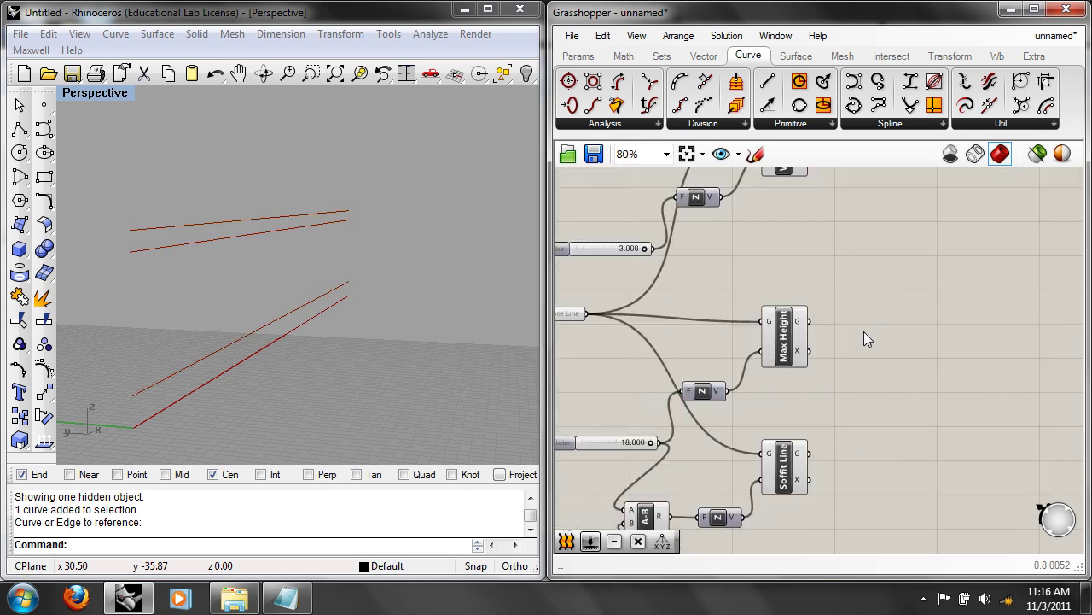
# Step: Add a Loft component beyond the Max Height component, leaving room for its incoming wires
pyautogui.doubleClick(901, 372)
pyautogui.write('lof')
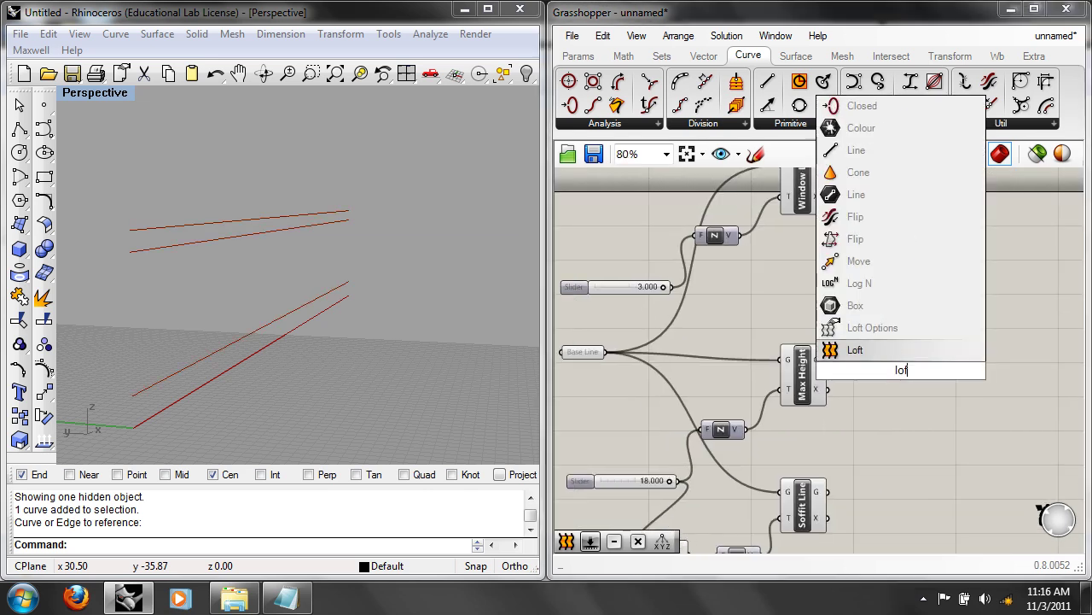
pyautogui.press('Return')
pyautogui.click(893, 425)
pyautogui.moveTo(885, 402); pyautogui.dragTo(892, 379, button='right')
pyautogui.moveTo(973, 374); pyautogui.dragTo(955, 415)
pyautogui.click(897, 443)
# Step: Connect the geometry outputs of the Soffit Line and Window Line components to the Loft's S input
pyautogui.click(798, 495)
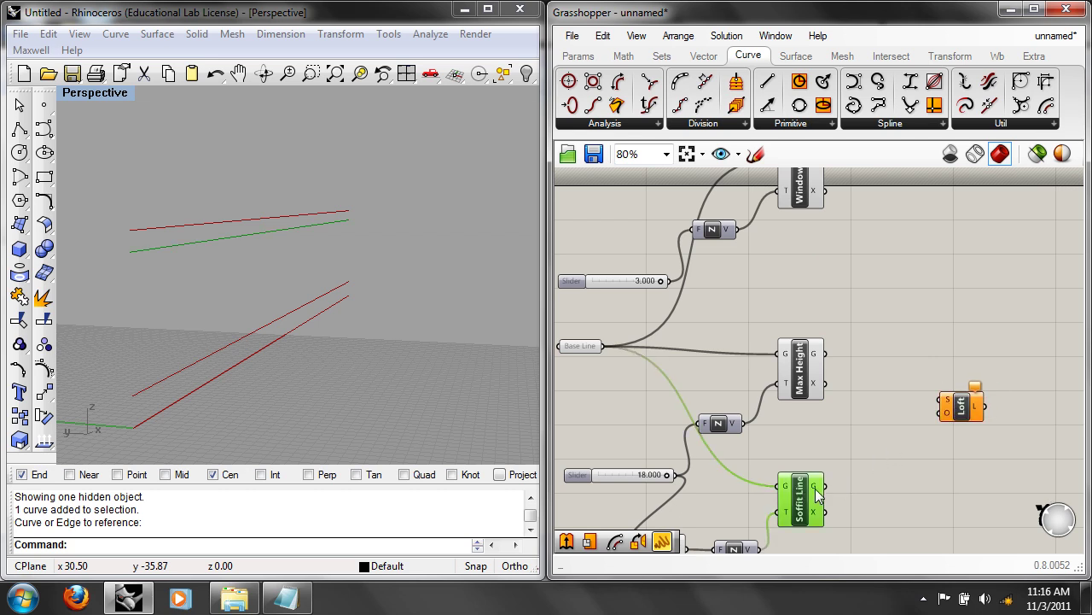
pyautogui.moveTo(825, 486); pyautogui.dragTo(942, 398)
pyautogui.moveTo(856, 242); pyautogui.dragTo(868, 315, button='right')
pyautogui.moveTo(834, 234); pyautogui.dragTo(956, 476)
pyautogui.moveTo(294, 267); pyautogui.dragTo(387, 279, button='right')
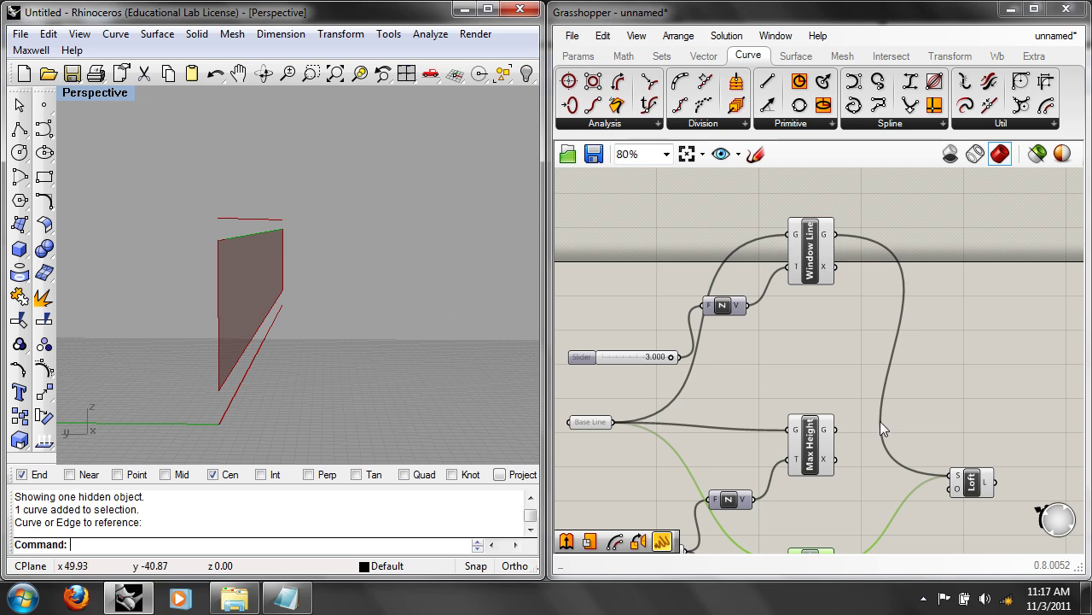
# Step: Rename the Loft between the Window Line and Soffit Line as Window
pyautogui.moveTo(826, 423); pyautogui.dragTo(836, 369, button='right')
pyautogui.moveTo(681, 305); pyautogui.dragTo(724, 297)
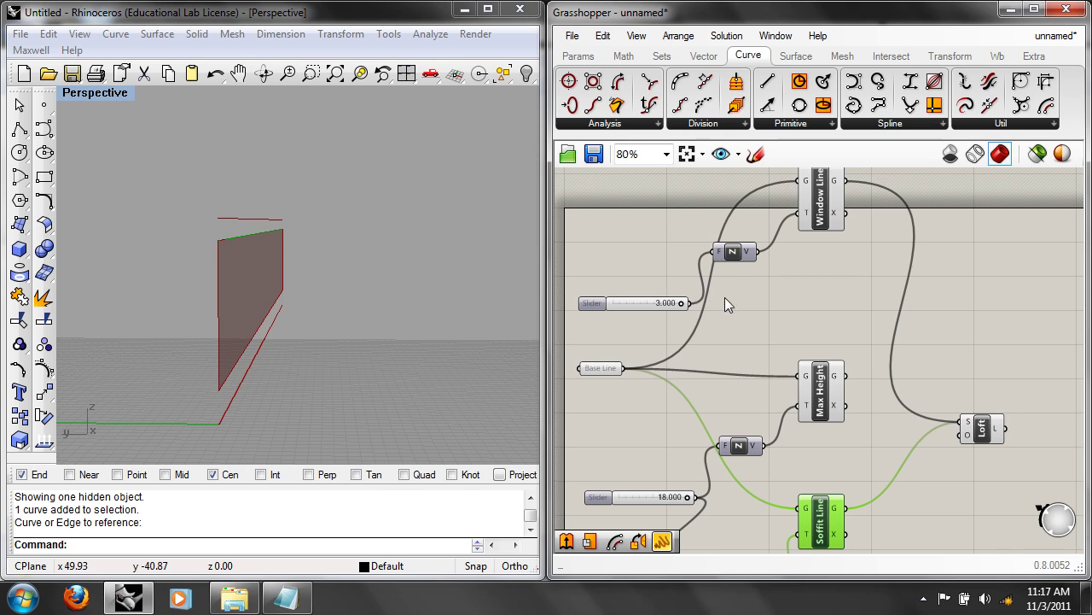
pyautogui.click(342, 376)
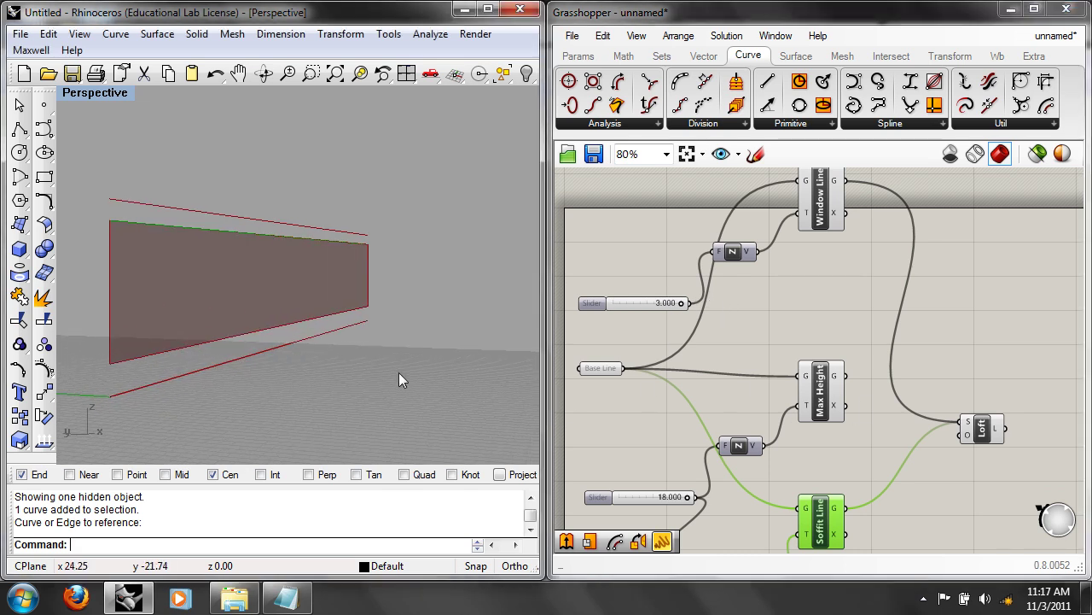
pyautogui.rightClick(984, 431)
pyautogui.moveTo(976, 298); pyautogui.dragTo(804, 293)
pyautogui.write('Window')
pyautogui.press('Return')
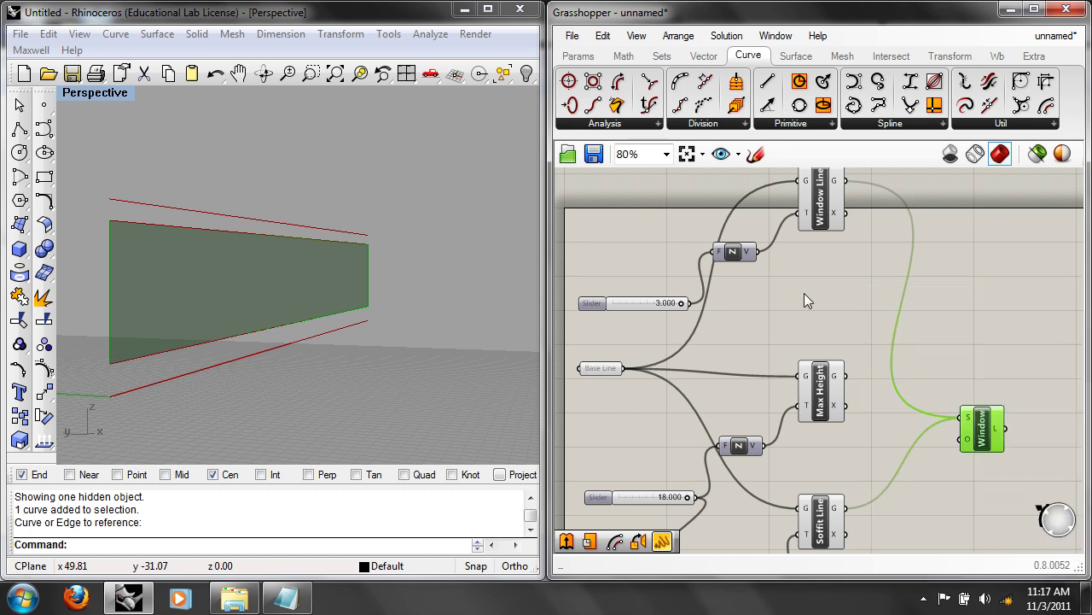
# Step: Add a second Loft component above the Window loft and name it Base
pyautogui.doubleClick(972, 329)
pyautogui.write('loft')
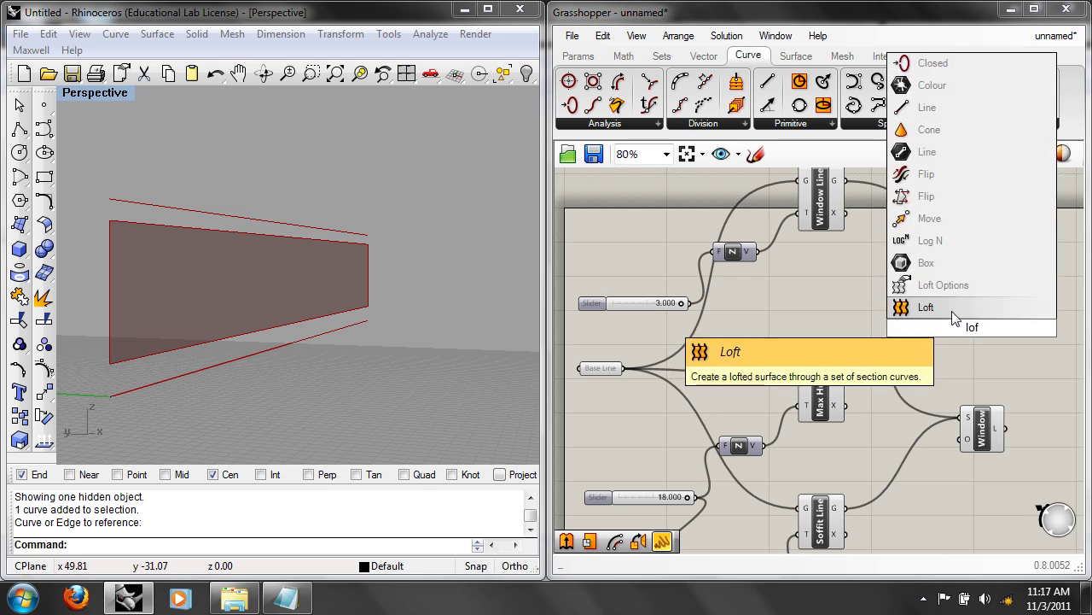
pyautogui.press('Return')
pyautogui.moveTo(978, 315); pyautogui.dragTo(994, 311)
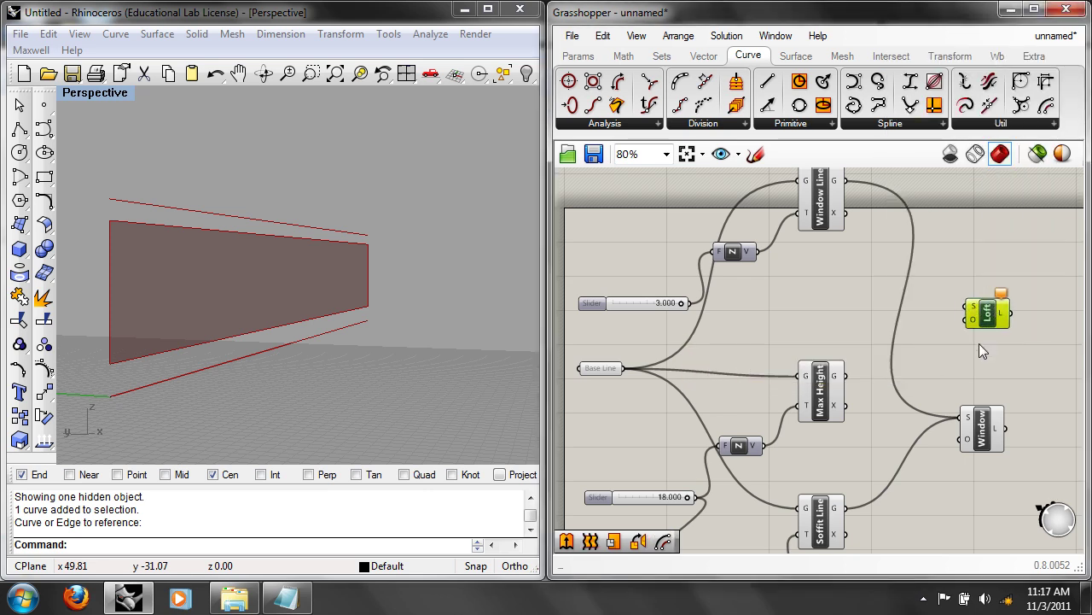
pyautogui.moveTo(981, 337); pyautogui.dragTo(947, 299, button='right')
pyautogui.rightClick(947, 297)
pyautogui.write('Base')
pyautogui.click(916, 240)
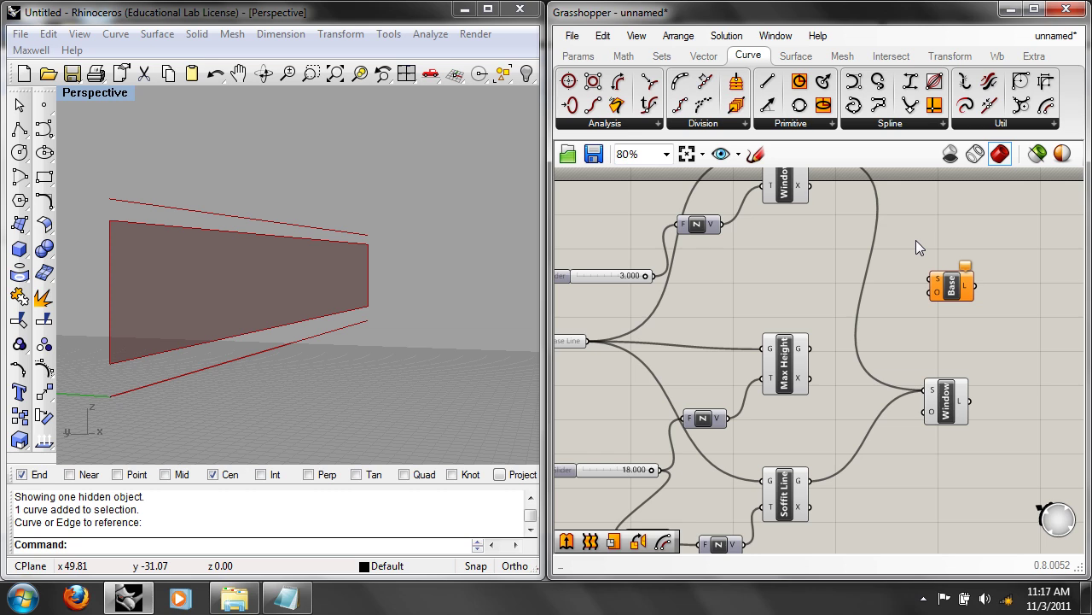
# Step: Place the Base loft above the Window loft and connect the Base Line and the Window Line geometry to its S input
pyautogui.moveTo(954, 287); pyautogui.dragTo(942, 489)
pyautogui.click(783, 363)
pyautogui.moveTo(830, 426); pyautogui.dragTo(904, 392, button='right')
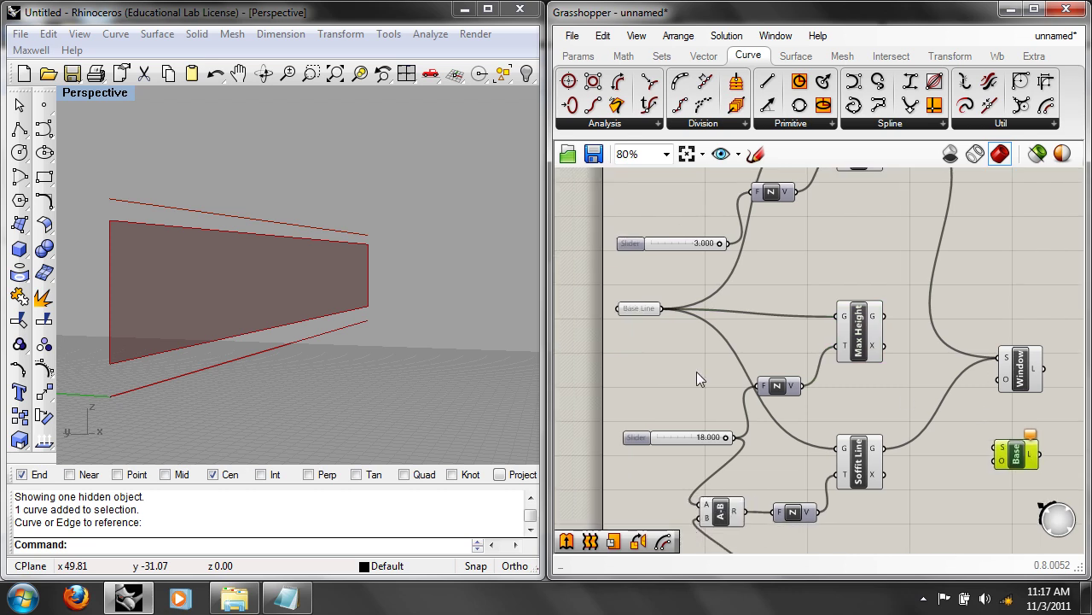
pyautogui.moveTo(659, 313); pyautogui.dragTo(989, 458)
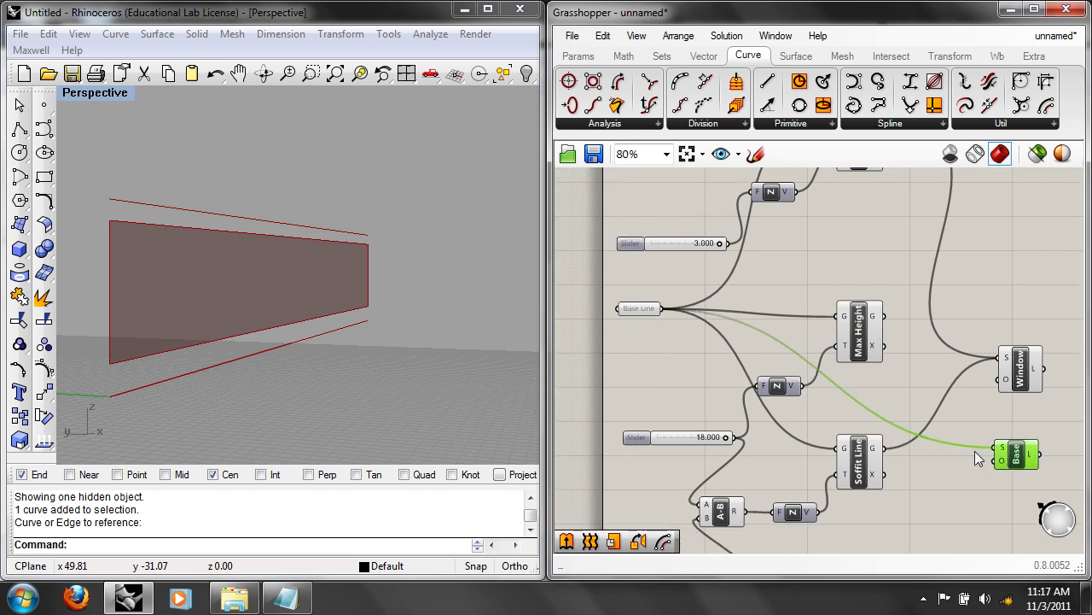
pyautogui.moveTo(934, 300); pyautogui.dragTo(874, 331, button='right')
pyautogui.moveTo(950, 476); pyautogui.dragTo(946, 264)
pyautogui.moveTo(946, 265); pyautogui.dragTo(968, 338, button='right')
pyautogui.moveTo(833, 215); pyautogui.dragTo(933, 325)
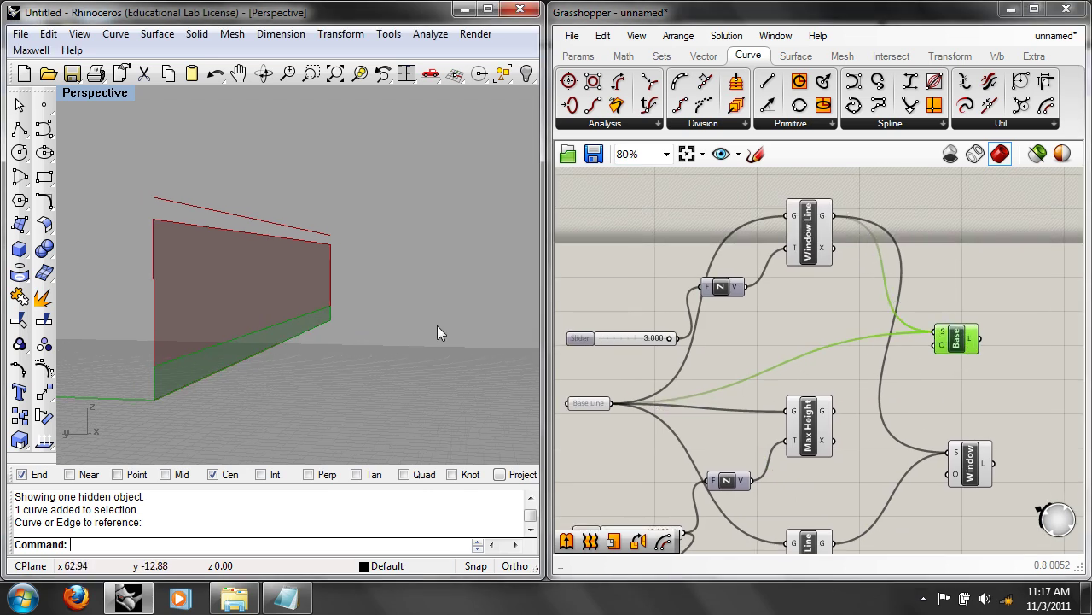
# Step: Duplicate the Base loft below the Window loft and rename the copy Soffit
pyautogui.moveTo(989, 365); pyautogui.dragTo(941, 323, button='right')
pyautogui.moveTo(911, 310); pyautogui.dragTo(928, 498)
pyautogui.hotkey('ctrl', 'c')
pyautogui.hotkey('ctrl', 'shift', 'v')
pyautogui.rightClick(928, 497)
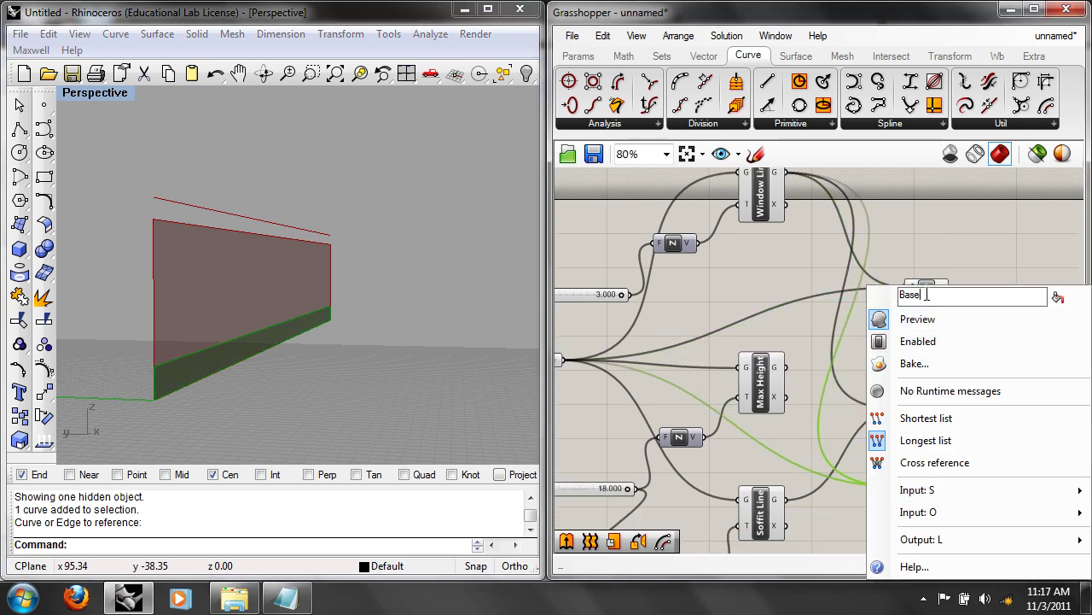
pyautogui.write('Soffit')
pyautogui.click(961, 230)
# Step: Connect the geometry outputs of Soffit Line and Max Height to the Soffit loft's S input, replacing the copied wires
pyautogui.moveTo(895, 452); pyautogui.dragTo(898, 425, button='right')
pyautogui.moveTo(790, 474); pyautogui.dragTo(910, 463)
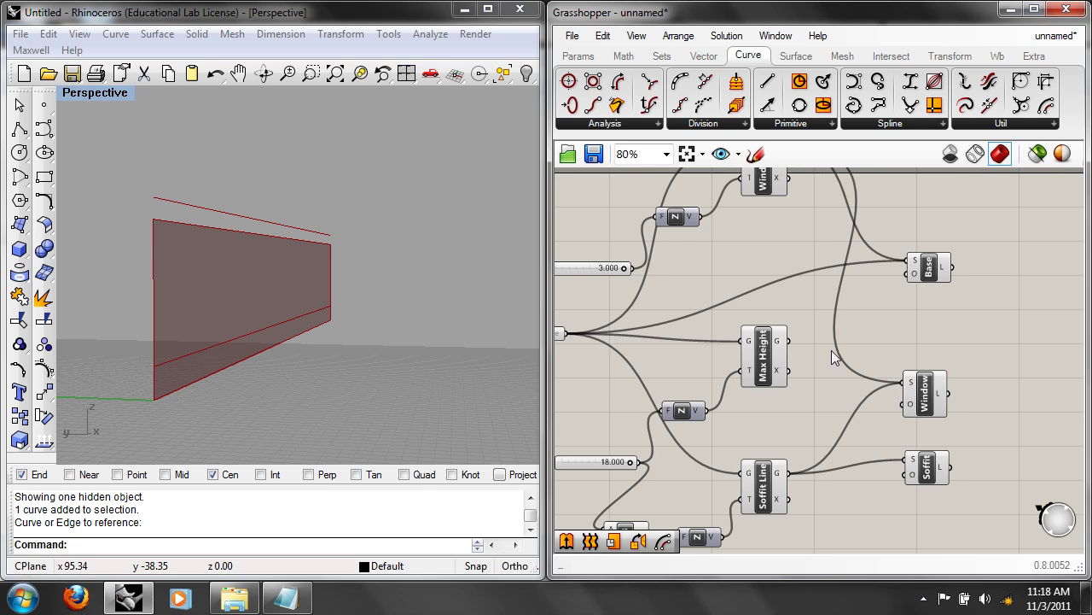
pyautogui.keyDown('shift'); pyautogui.moveTo(793, 342); pyautogui.dragTo(907, 460); pyautogui.keyUp('shift')
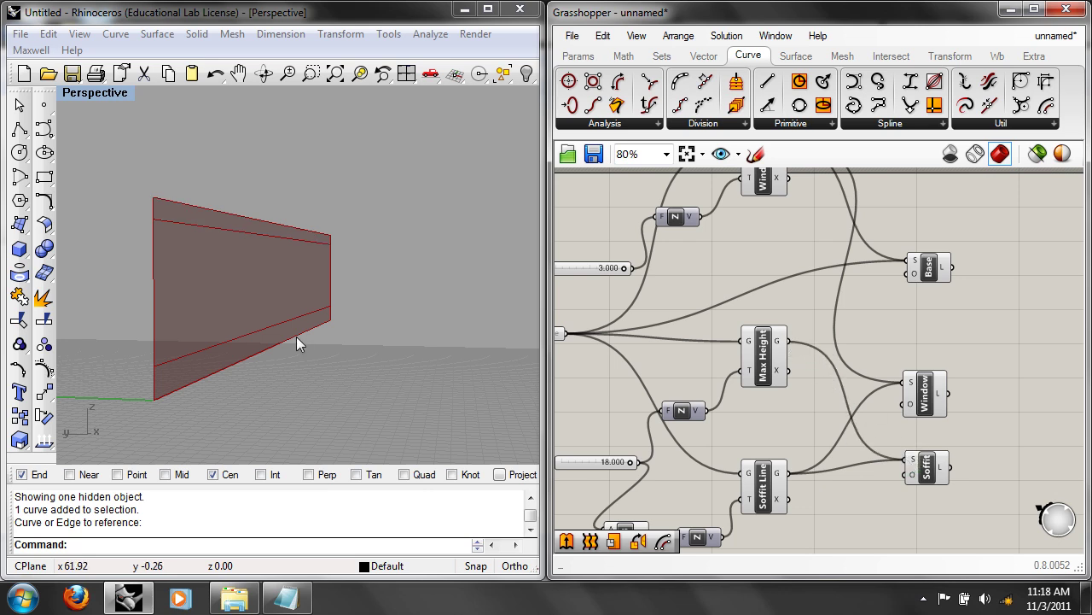
pyautogui.moveTo(300, 342); pyautogui.dragTo(331, 343, button='right')
pyautogui.moveTo(607, 247); pyautogui.dragTo(693, 242, button='right')
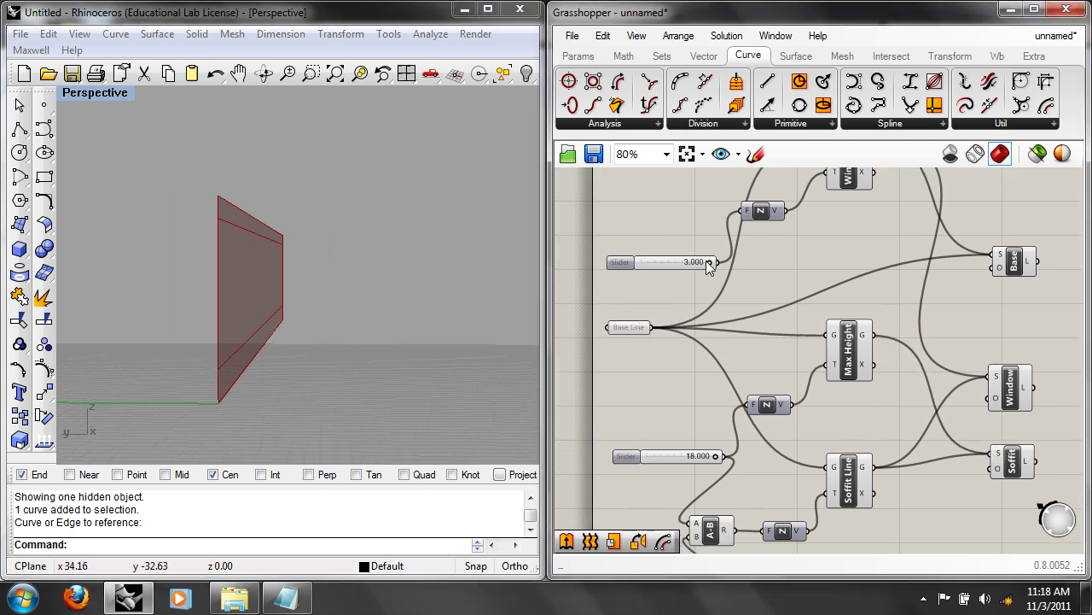
pyautogui.moveTo(709, 260)
pyautogui.mouseDown()
pyautogui.moveTo(675, 260)
pyautogui.moveTo(725, 264)
pyautogui.mouseUp()
pyautogui.moveTo(290, 353); pyautogui.dragTo(328, 355, button='right')
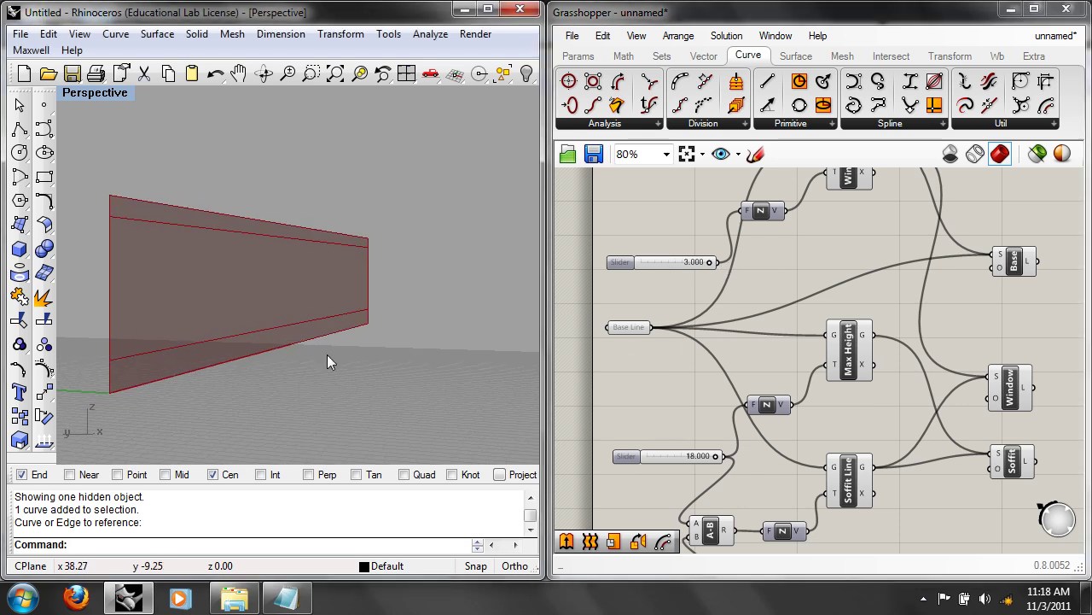
# Step: Add an Extrude component beside the Base loft and connect the loft's output to its B input
pyautogui.moveTo(863, 358); pyautogui.dragTo(664, 371, button='right')
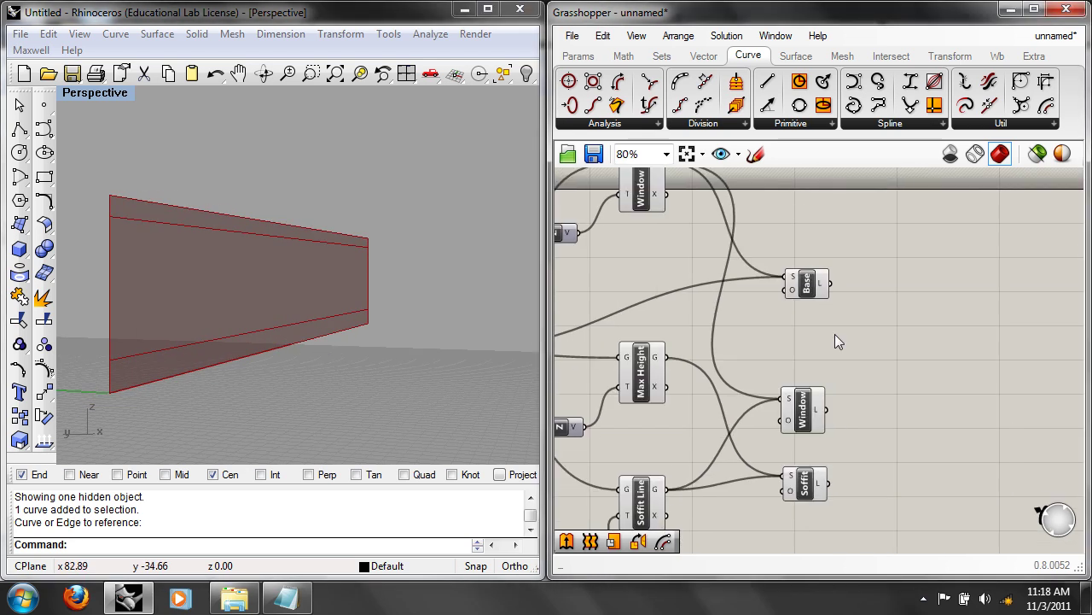
pyautogui.doubleClick(906, 330)
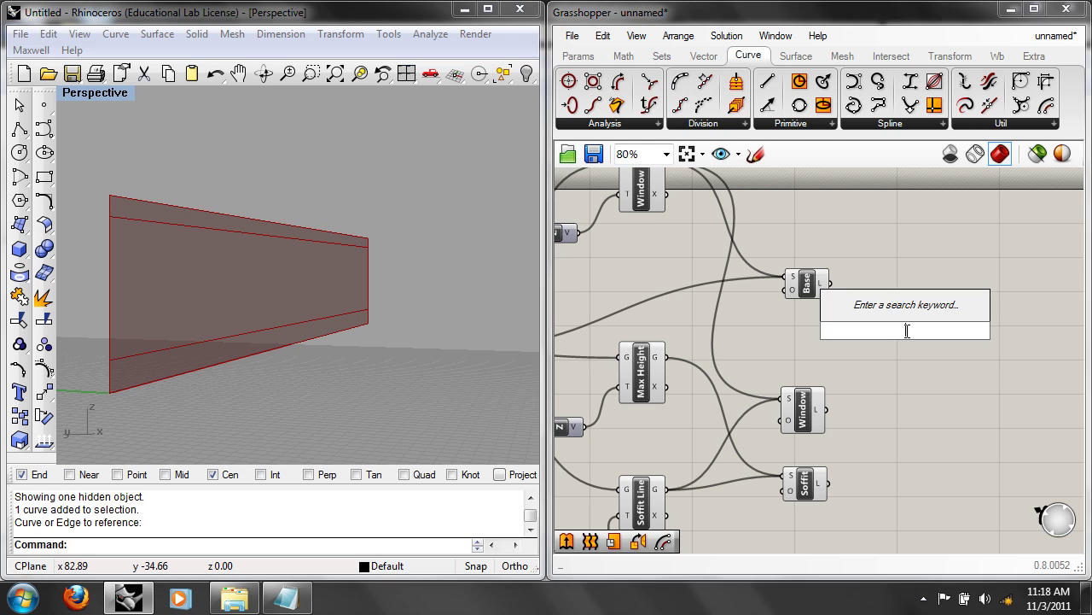
pyautogui.write('extr')
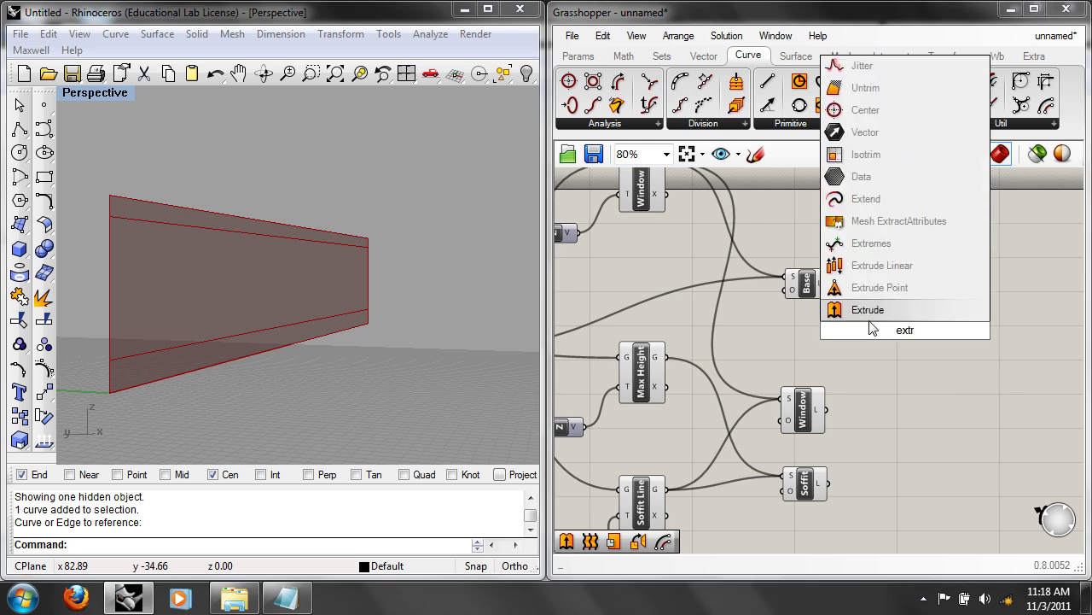
pyautogui.press('Return')
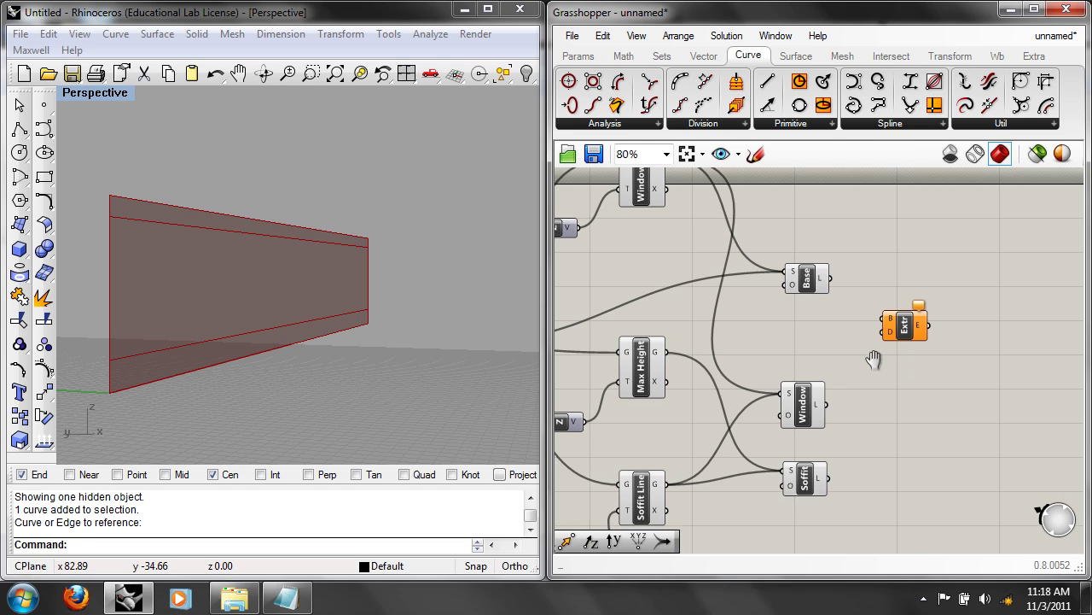
pyautogui.moveTo(908, 330); pyautogui.dragTo(918, 279)
pyautogui.click(853, 264)
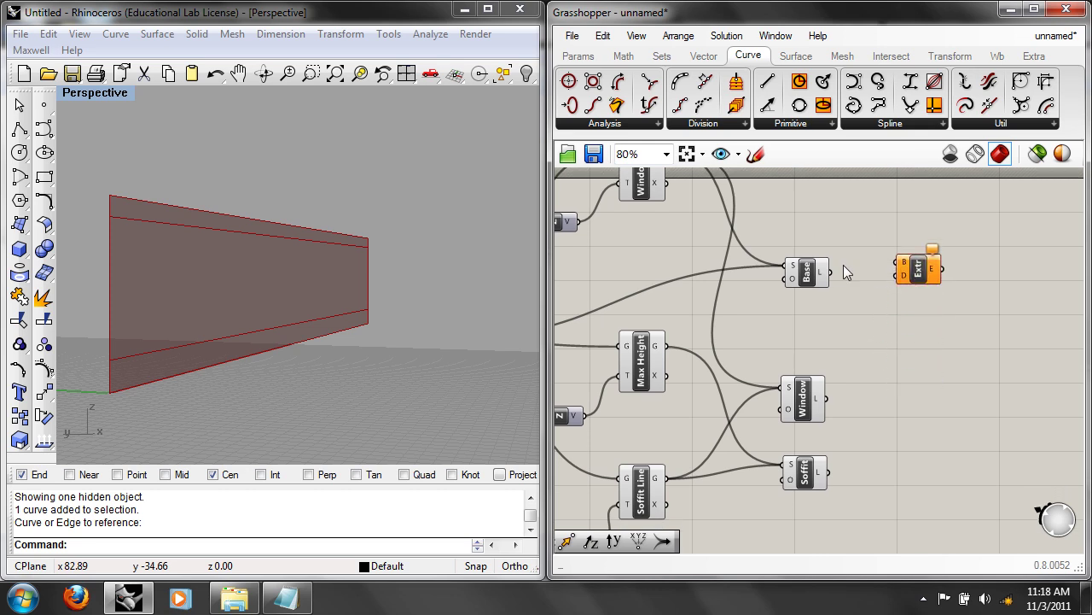
pyautogui.click(815, 273)
pyautogui.moveTo(826, 273); pyautogui.dragTo(901, 264)
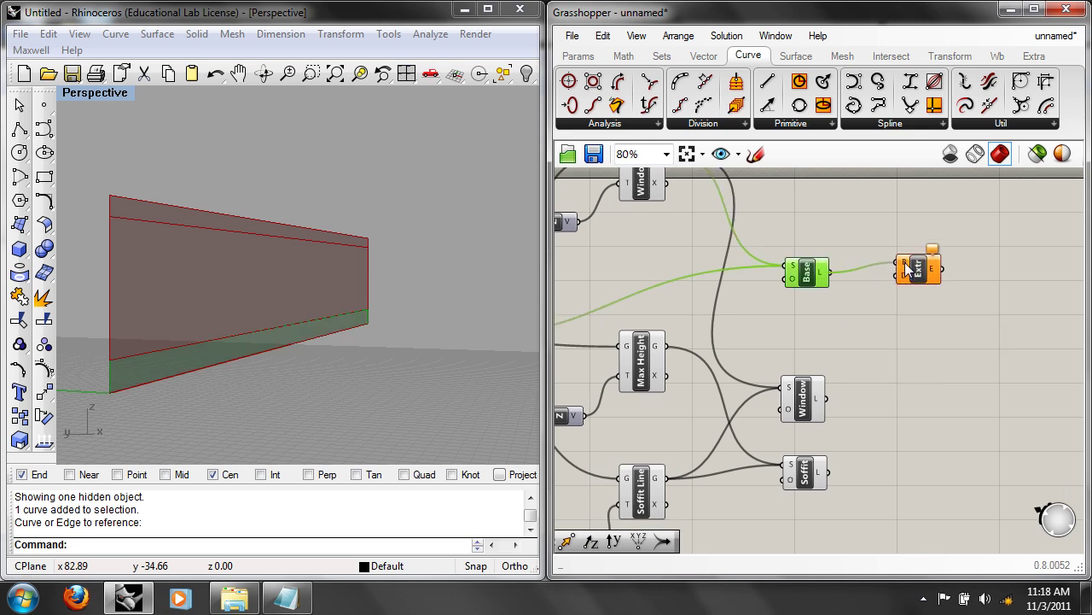
# Step: Add a Unit Y vector below the Extrude component and connect it to the Extrude's D input
pyautogui.doubleClick(899, 342)
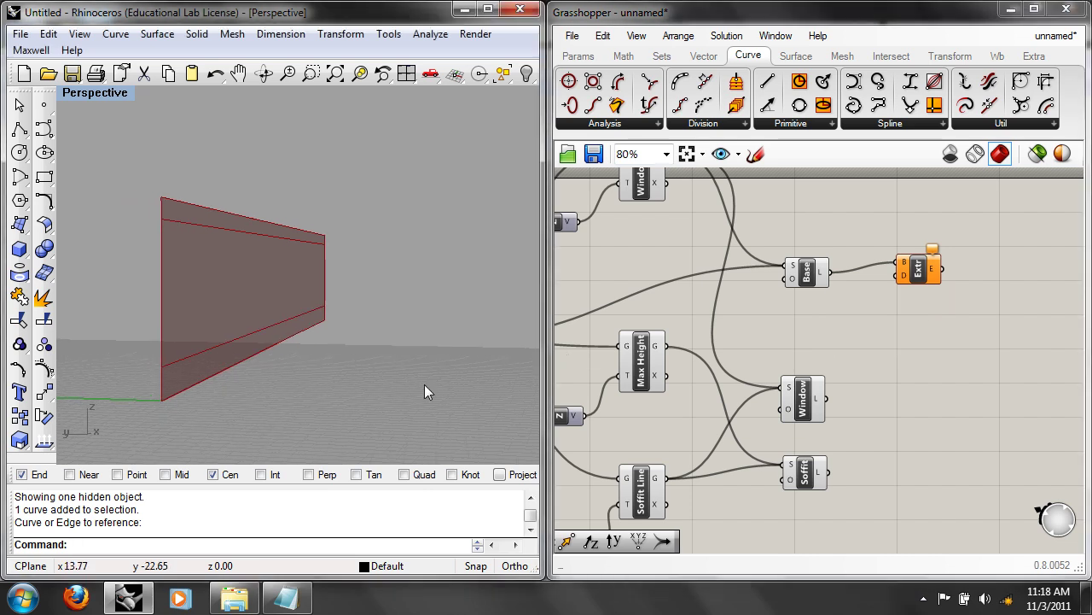
pyautogui.moveTo(400, 391); pyautogui.dragTo(353, 401, button='right')
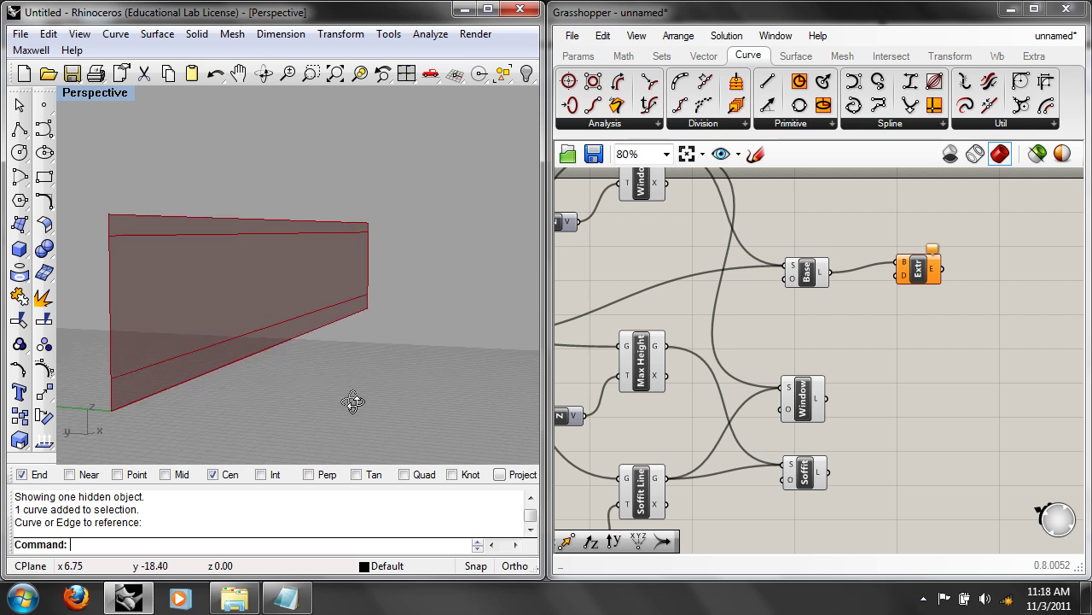
pyautogui.doubleClick(891, 335)
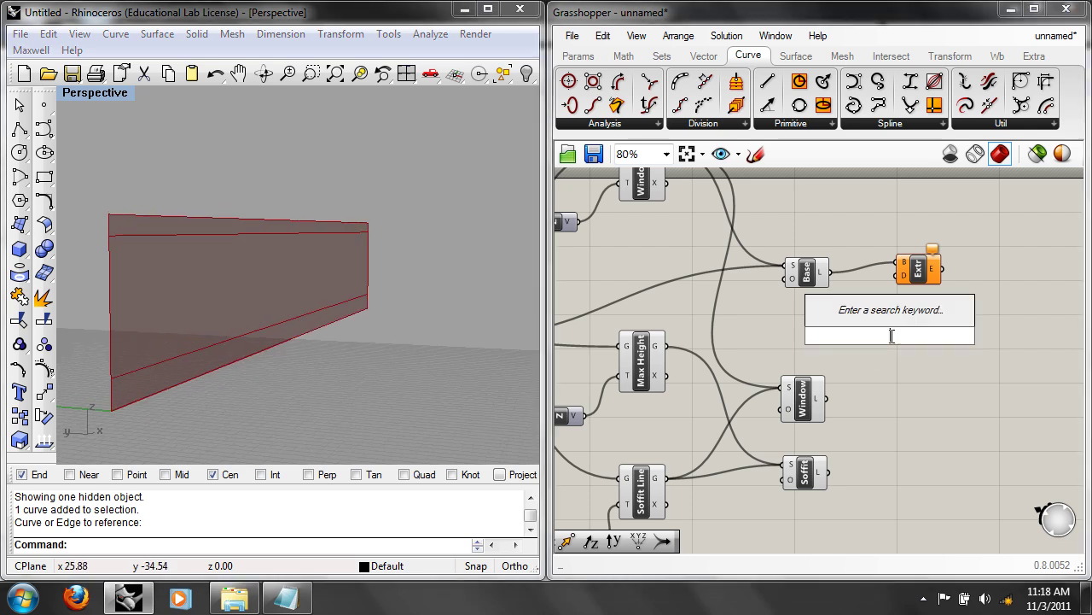
pyautogui.write('y')
pyautogui.press('Return')
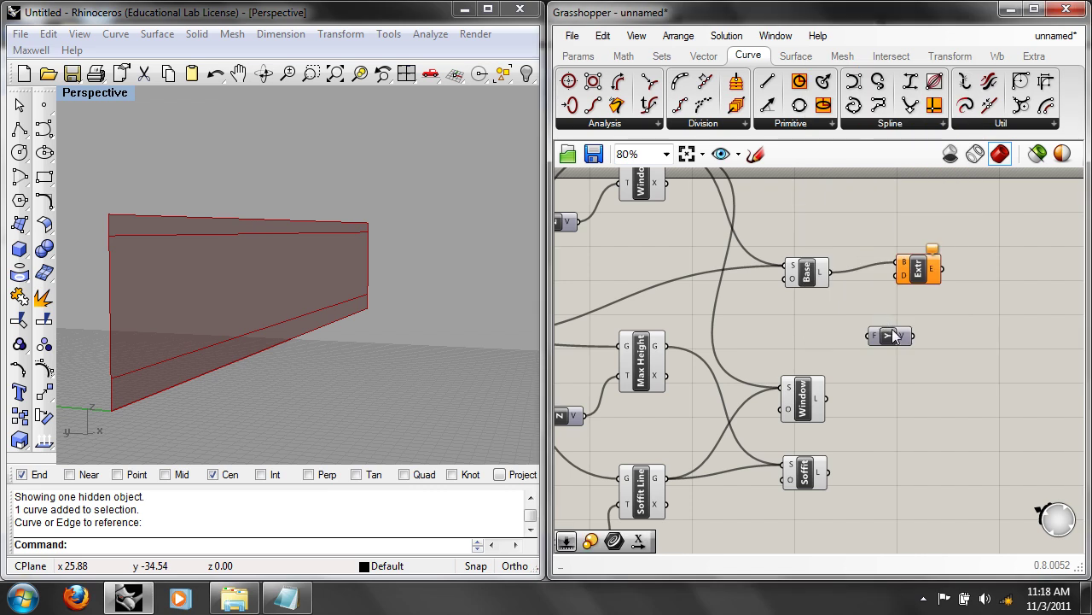
pyautogui.moveTo(915, 337); pyautogui.dragTo(903, 289)
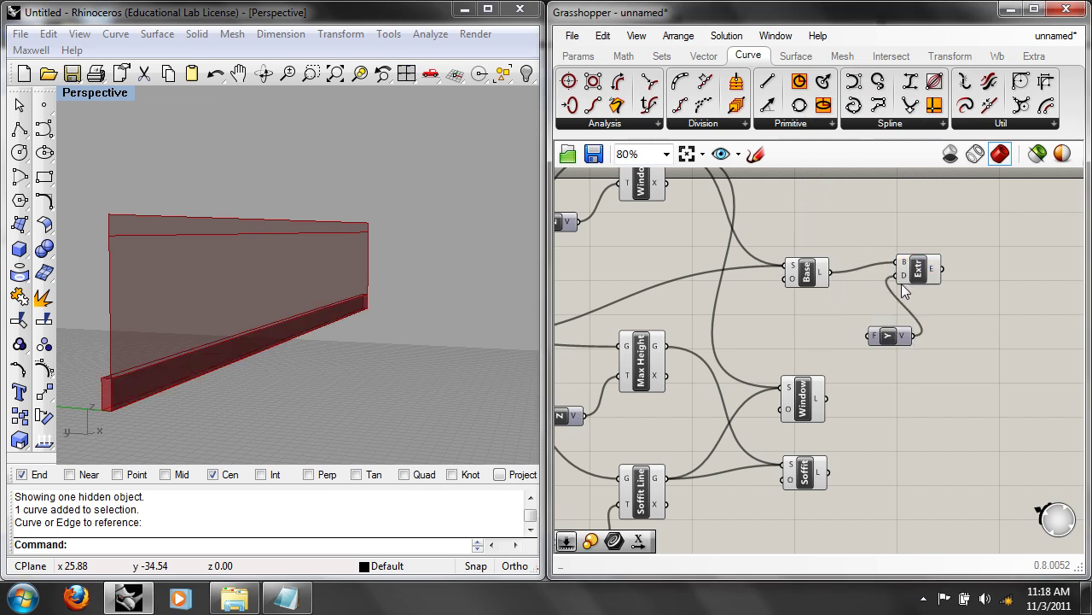
# Step: Add a number slider with a minimum of -2, connect it to the Unit Y's factor input and set it to -0.875
pyautogui.doubleClick(953, 332)
pyautogui.write('nu')
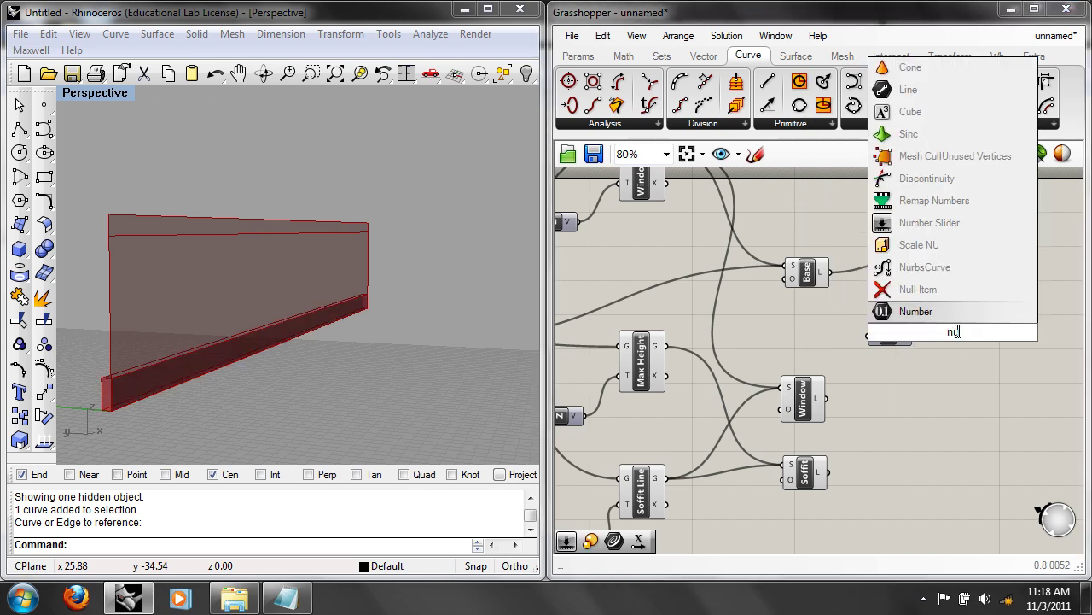
pyautogui.click(930, 222)
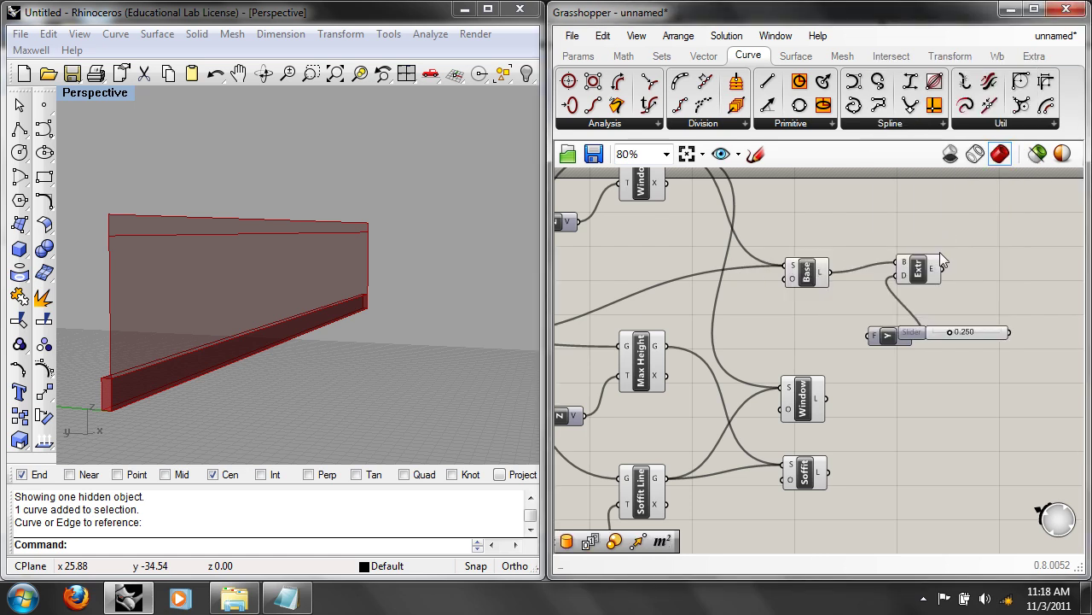
pyautogui.rightClick(966, 341)
pyautogui.click(927, 449)
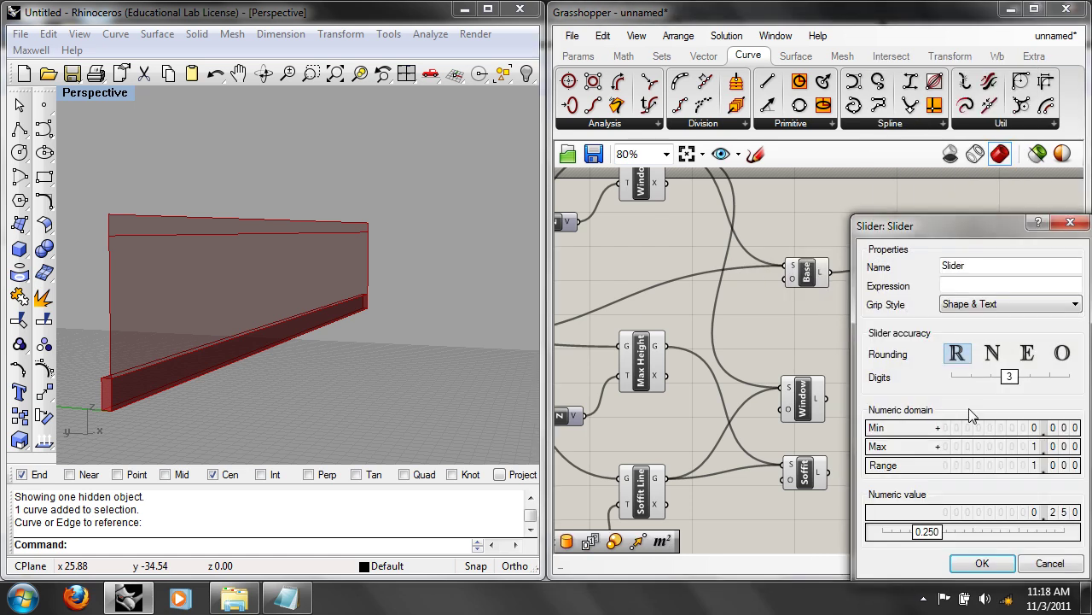
pyautogui.doubleClick(980, 427)
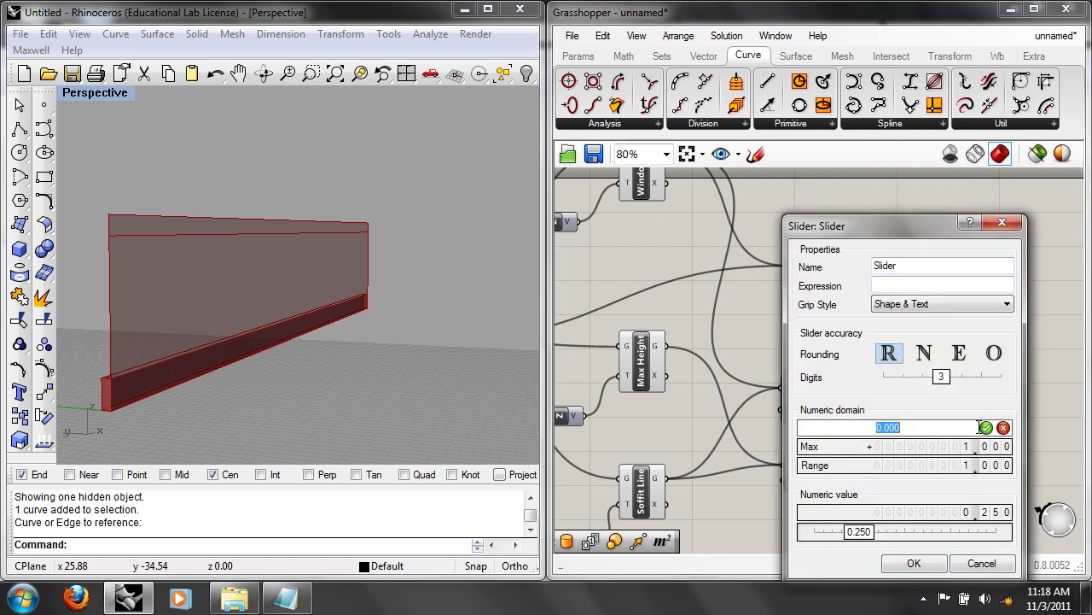
pyautogui.write('-2')
pyautogui.press('Return')
pyautogui.click(914, 562)
pyautogui.moveTo(940, 330); pyautogui.dragTo(792, 345)
# Step: Duplicate the Extrude, Unit Y and slider of the Base loft and place the copies beside the Soffit loft
pyautogui.moveTo(943, 242); pyautogui.dragTo(848, 354)
pyautogui.keyDown('shift'); pyautogui.click(818, 347); pyautogui.keyUp('shift')
pyautogui.moveTo(883, 398); pyautogui.dragTo(872, 358, button='right')
pyautogui.hotkey('ctrl', 'c')
pyautogui.hotkey('ctrl', 'v')
pyautogui.moveTo(893, 407); pyautogui.dragTo(891, 349, button='right')
pyautogui.moveTo(881, 245); pyautogui.dragTo(896, 471)
# Step: Connect the Soffit loft's output to the copied Extrude's B input and set the copied slider to -2.000
pyautogui.click(856, 414)
pyautogui.moveTo(817, 380); pyautogui.dragTo(907, 395)
pyautogui.moveTo(798, 481); pyautogui.dragTo(771, 481)
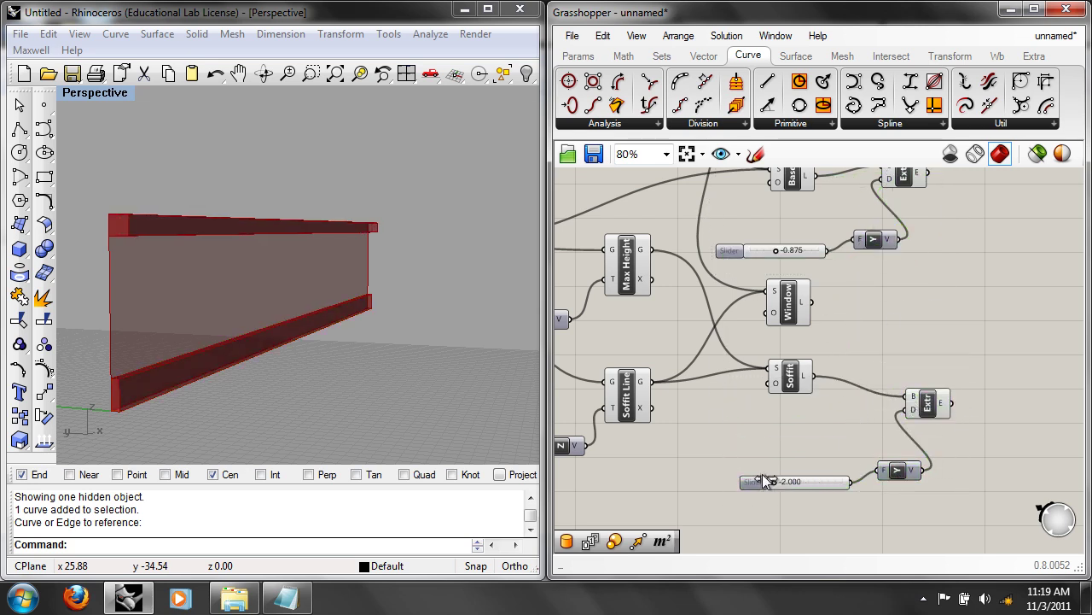
# Step: Set the overall height slider that feeds Max Height's Unit Z vector to 16.200
pyautogui.moveTo(261, 323); pyautogui.dragTo(329, 312, button='right')
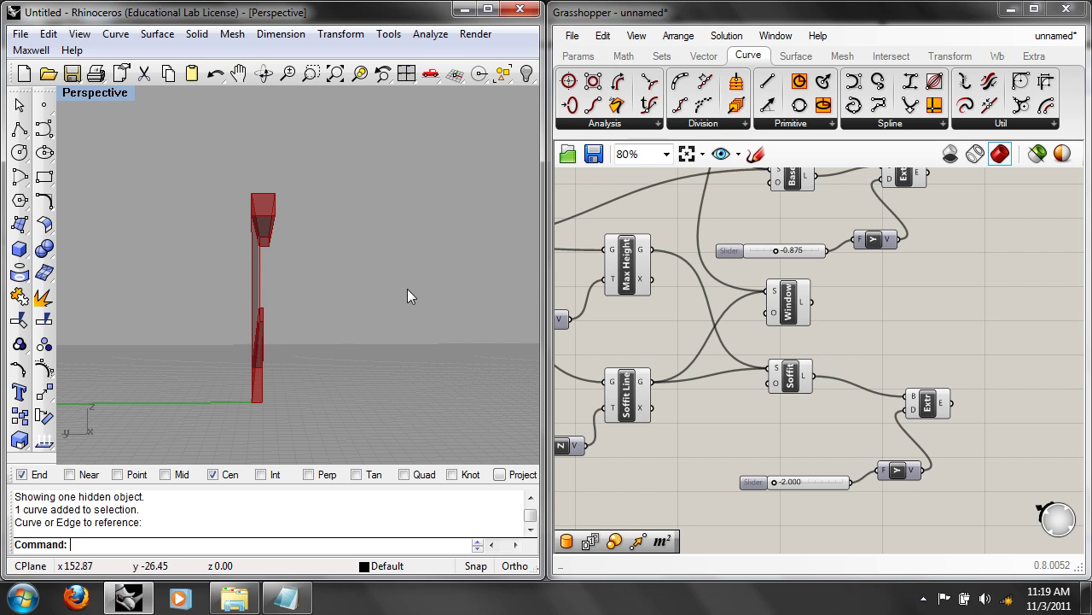
pyautogui.moveTo(861, 289); pyautogui.dragTo(945, 335, button='right')
pyautogui.moveTo(649, 387); pyautogui.dragTo(820, 381, button='right')
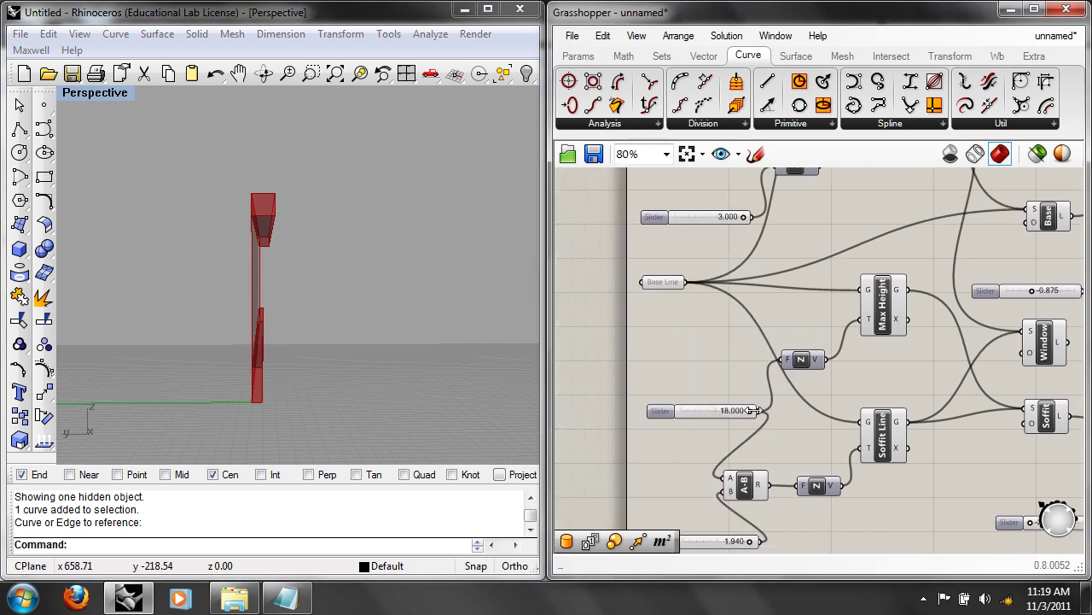
pyautogui.moveTo(752, 409)
pyautogui.mouseDown()
pyautogui.moveTo(729, 410)
pyautogui.moveTo(742, 410)
pyautogui.mouseUp()
# Step: Reduce the slider feeding the subtraction's B input for the Soffit Line to 0.465
pyautogui.moveTo(446, 373); pyautogui.dragTo(486, 401, button='right')
pyautogui.moveTo(638, 435); pyautogui.dragTo(672, 370, button='right')
pyautogui.moveTo(780, 480); pyautogui.dragTo(682, 452)
pyautogui.moveTo(788, 373); pyautogui.dragTo(751, 411, button='right')
pyautogui.moveTo(876, 352); pyautogui.dragTo(827, 332, button='right')
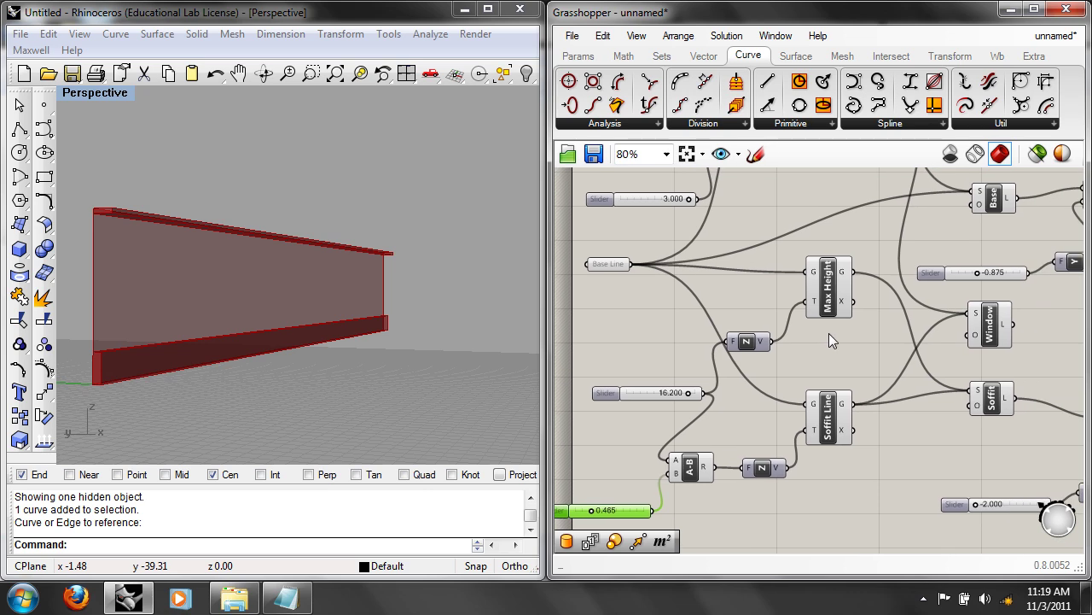
pyautogui.moveTo(697, 262); pyautogui.dragTo(776, 358, button='right')
pyautogui.click(702, 360)
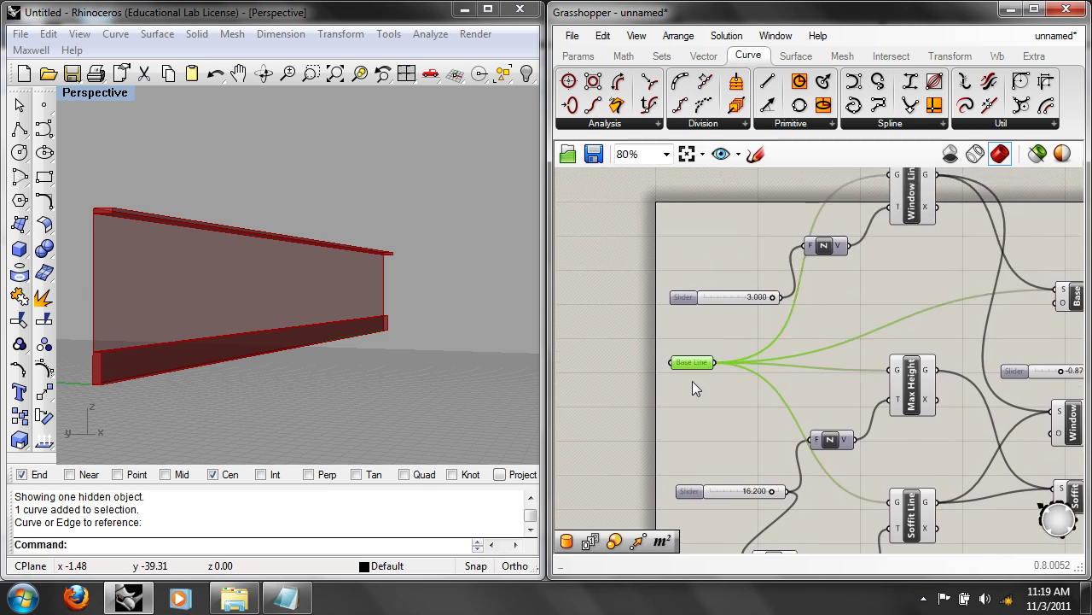
pyautogui.doubleClick(693, 399)
pyautogui.write('cur')
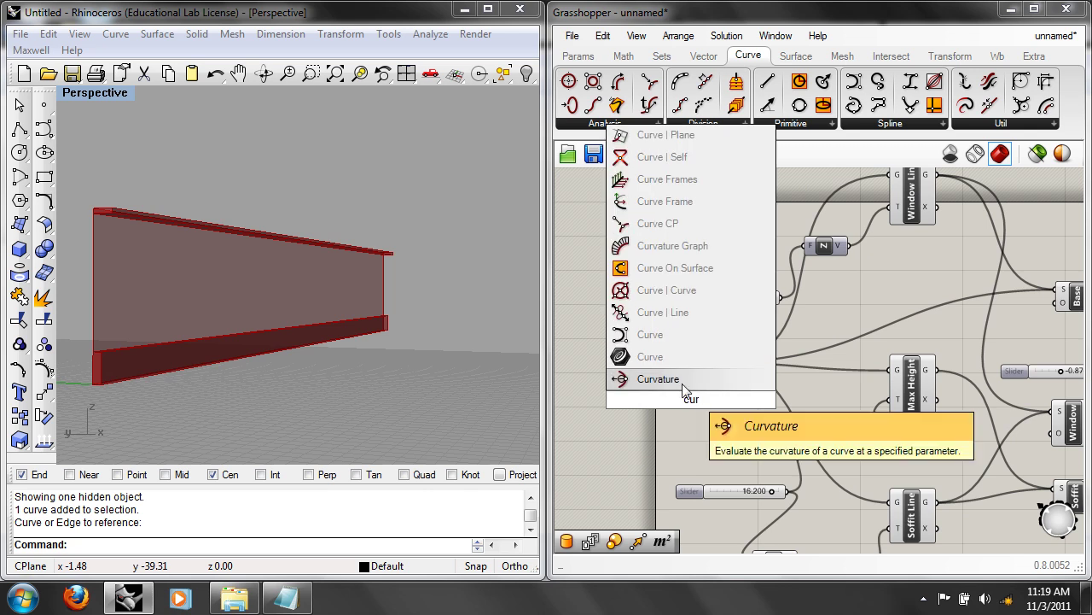
pyautogui.press('Escape')
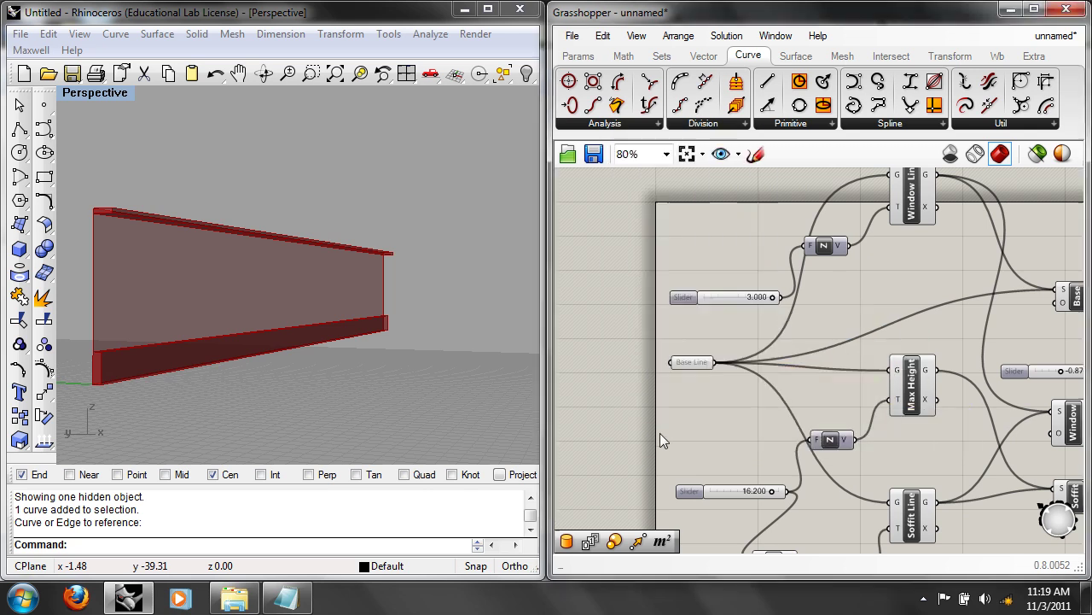
# Step: Add a Divide Curve component, place it above the Base Line parameter and connect the Base Line to its C input
pyautogui.doubleClick(702, 400)
pyautogui.write('dv')
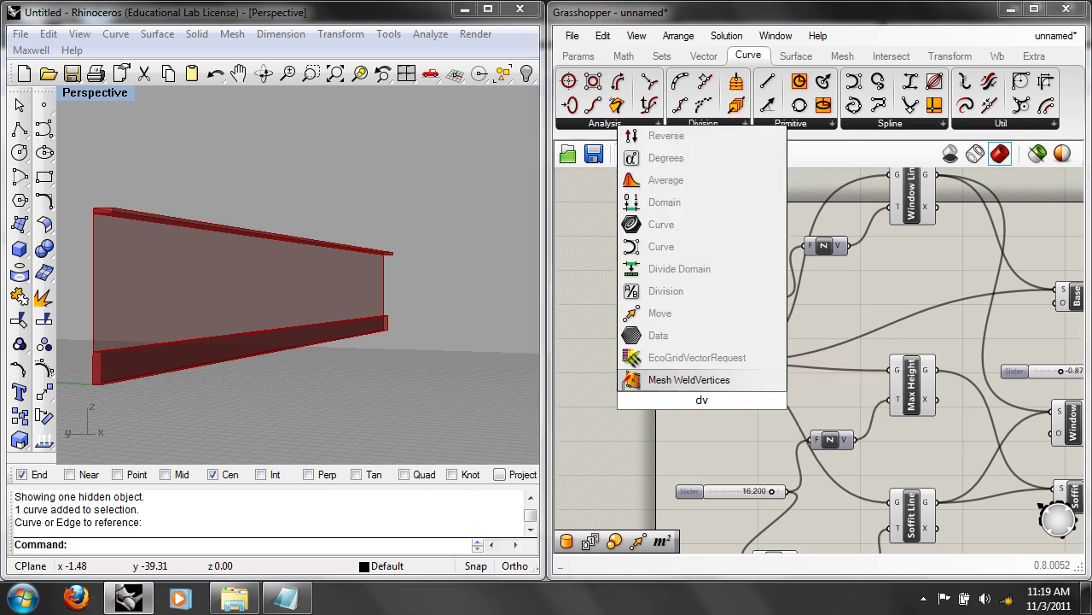
pyautogui.press('BackSpace')
pyautogui.write('i')
pyautogui.click(730, 357)
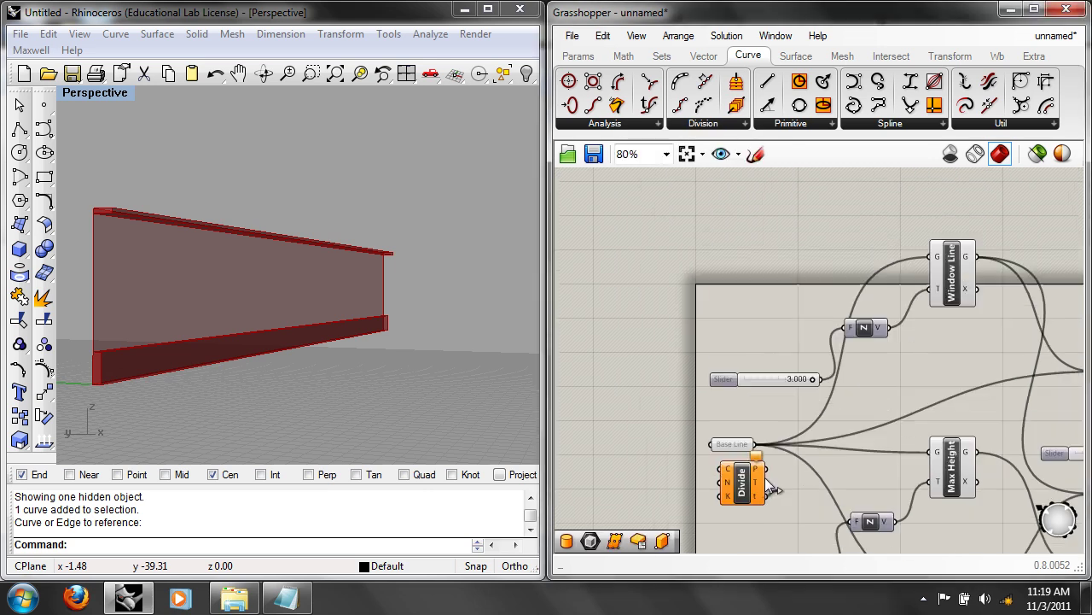
pyautogui.moveTo(751, 431); pyautogui.dragTo(800, 277)
pyautogui.moveTo(753, 446); pyautogui.dragTo(783, 260)
# Step: Add a Cylinder component, place it beside Divide Curve and connect the division points output P to its B input
pyautogui.doubleClick(707, 283)
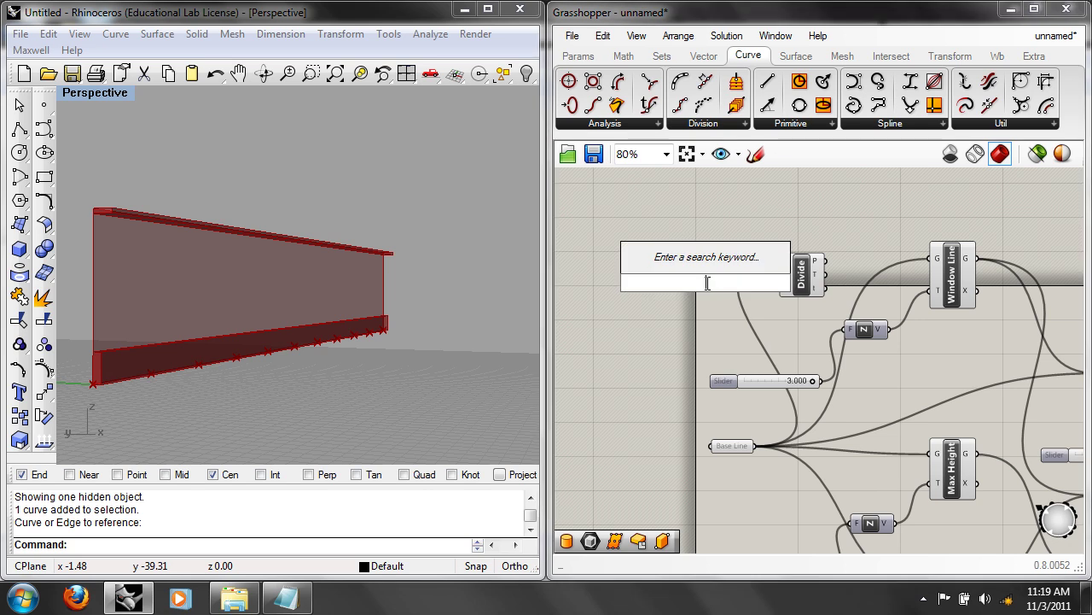
pyautogui.write('cyl')
pyautogui.press('Return')
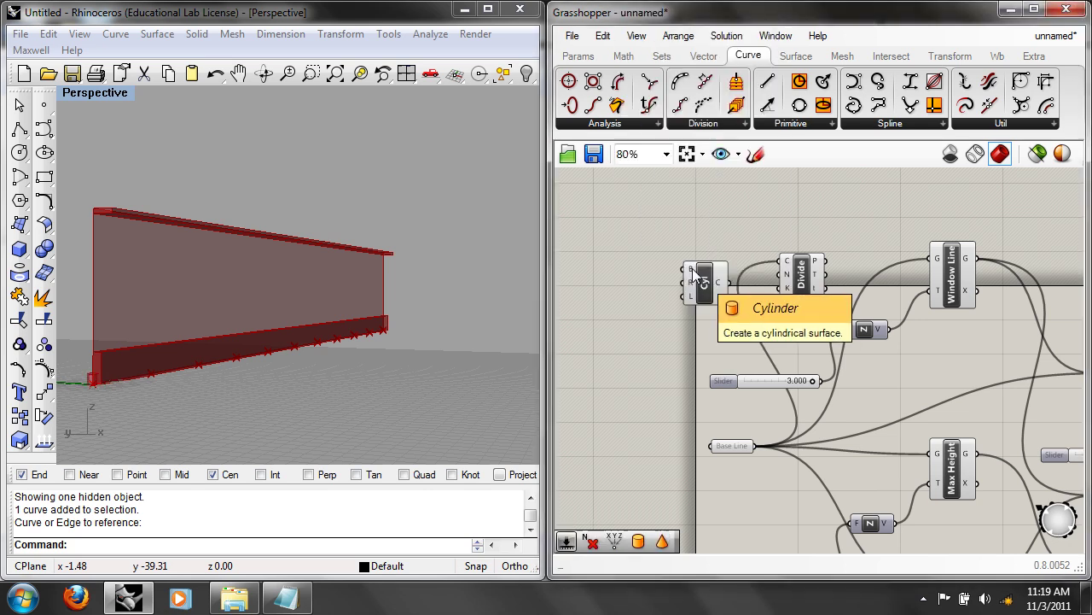
pyautogui.moveTo(713, 290); pyautogui.dragTo(876, 234)
pyautogui.moveTo(825, 260); pyautogui.dragTo(850, 214)
# Step: Connect the 16.200 height slider to the Cylinder's L input so the columns reach the facade's full height
pyautogui.moveTo(778, 284); pyautogui.dragTo(739, 275, button='right')
pyautogui.scroll(-1, 760, 365)
pyautogui.moveTo(730, 489)
pyautogui.mouseDown(button='right')
pyautogui.moveTo(740, 422)
pyautogui.moveTo(743, 486)
pyautogui.mouseUp(button='right')
pyautogui.moveTo(736, 494); pyautogui.dragTo(753, 220)
pyautogui.moveTo(362, 335); pyautogui.dragTo(339, 330, button='right')
pyautogui.moveTo(307, 341); pyautogui.dragTo(293, 335, button='right')
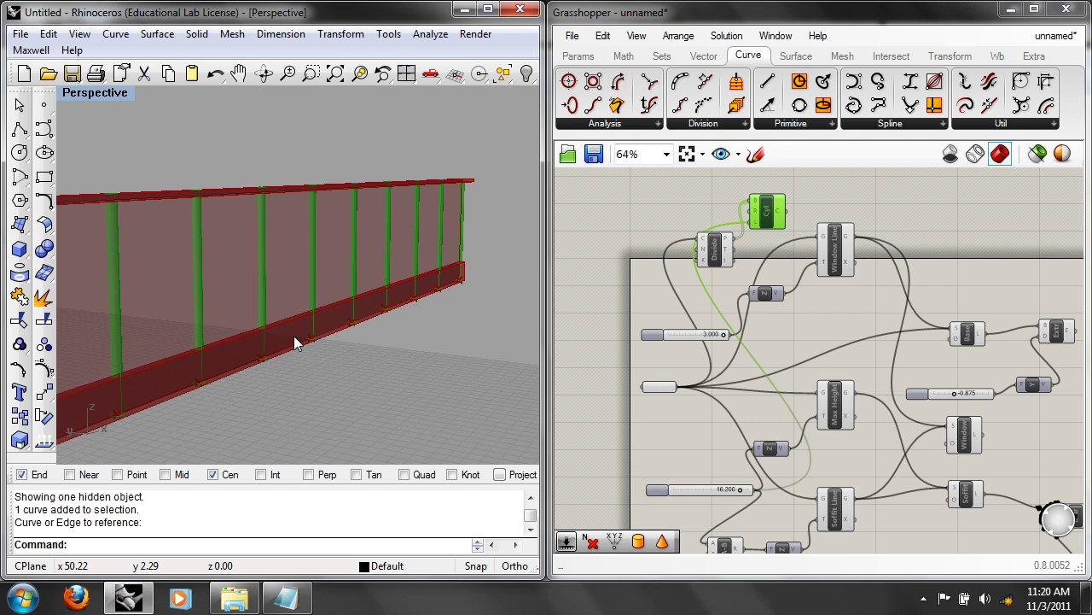
pyautogui.moveTo(298, 327); pyautogui.dragTo(184, 179, button='right')
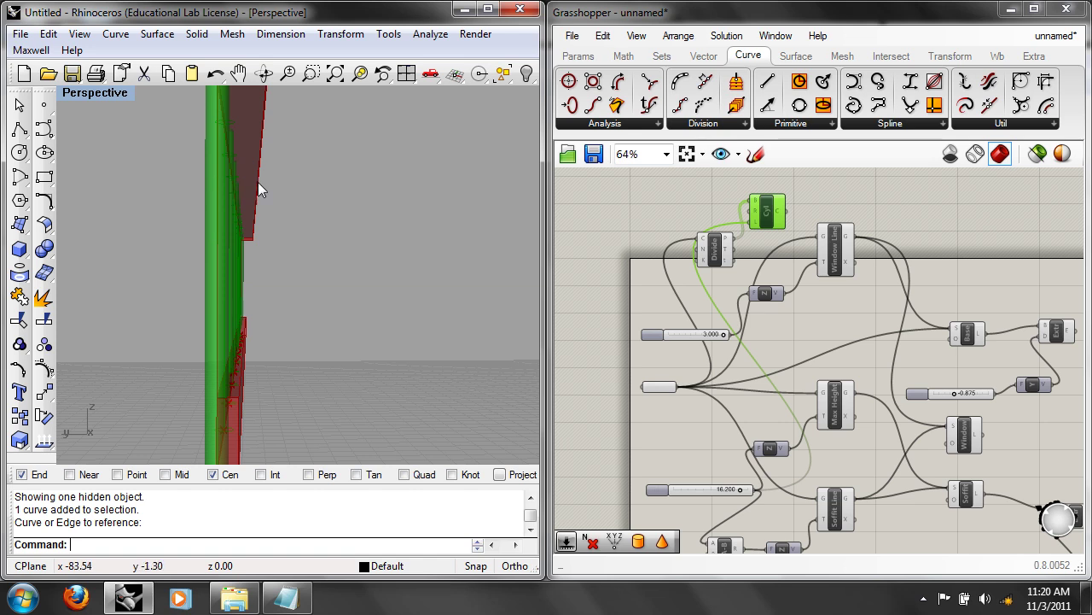
pyautogui.moveTo(328, 264); pyautogui.dragTo(291, 271, button='right')
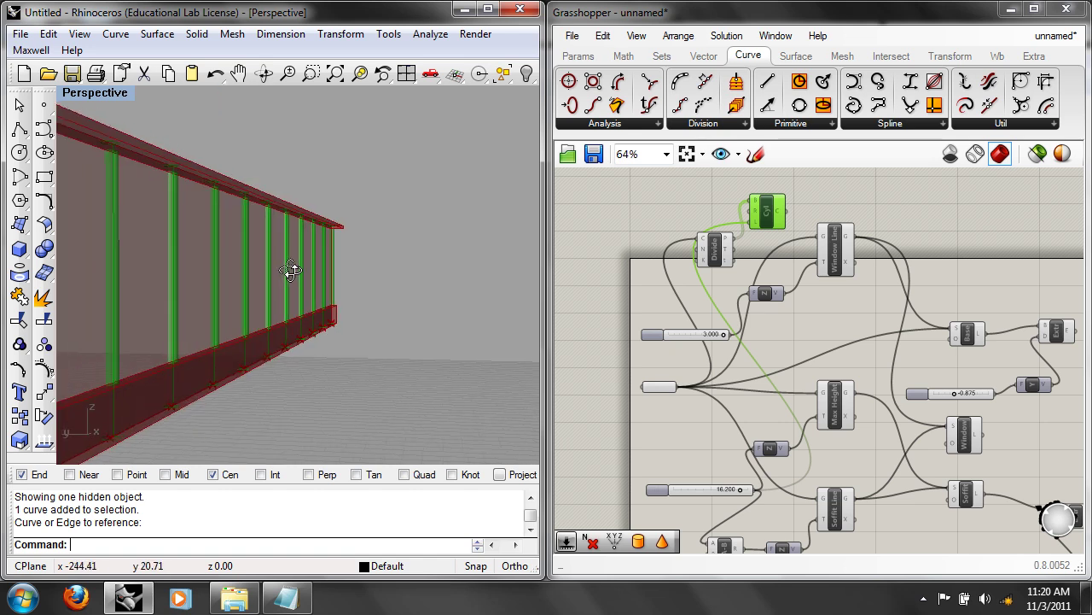
pyautogui.moveTo(405, 303); pyautogui.dragTo(304, 208, button='right')
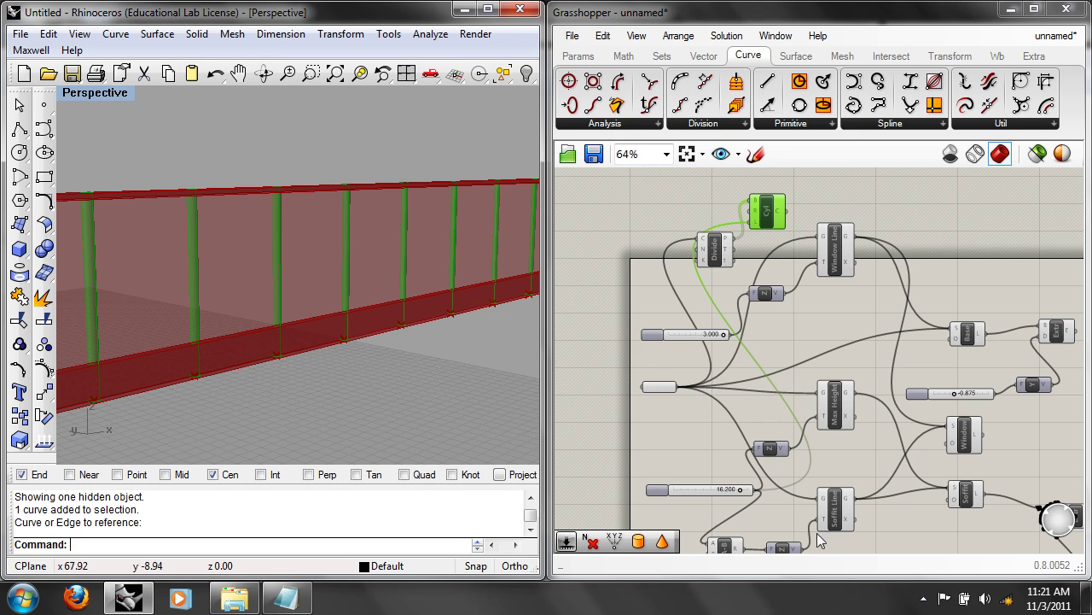
pyautogui.click(922, 598)
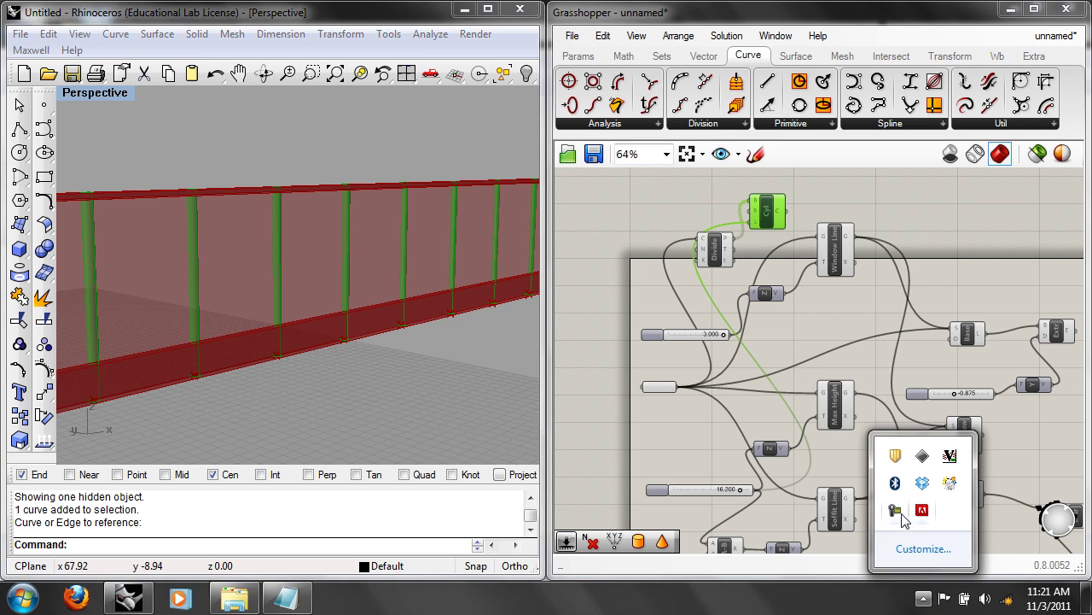